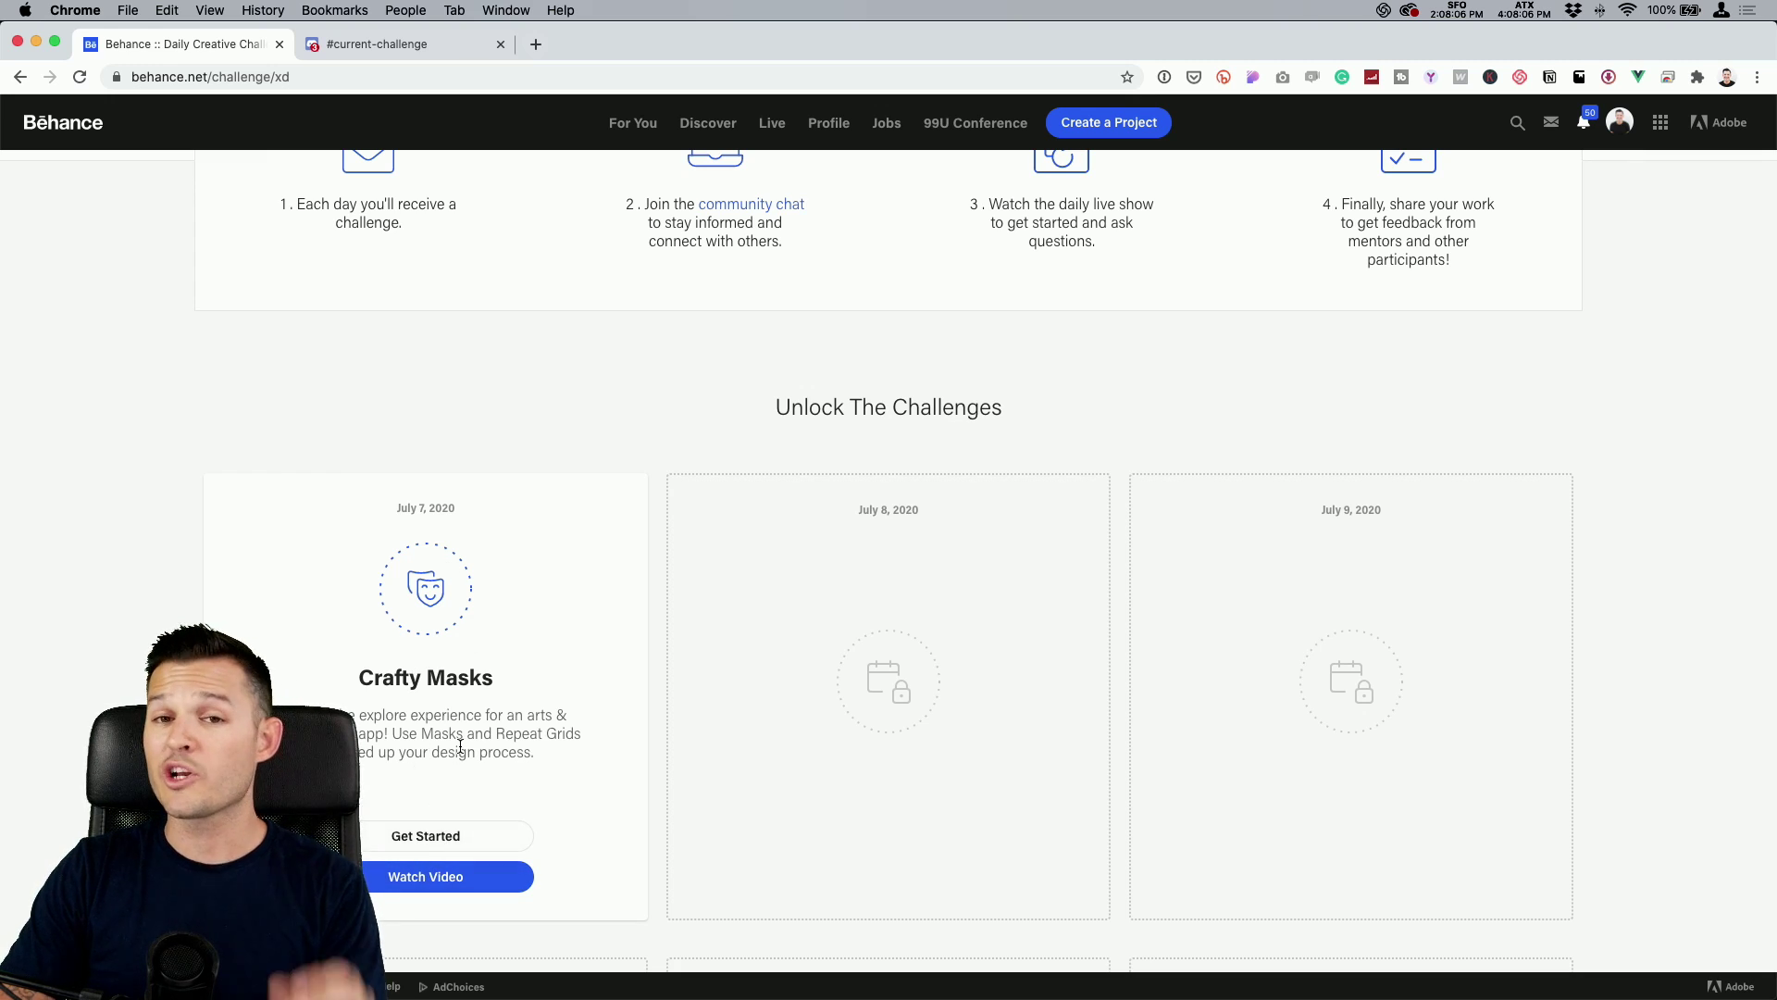
Review the Daily Creative Challenge overview page and the #current-challenge channel of the Adobe XD Discord community.
scroll(481, 733, up, 6)
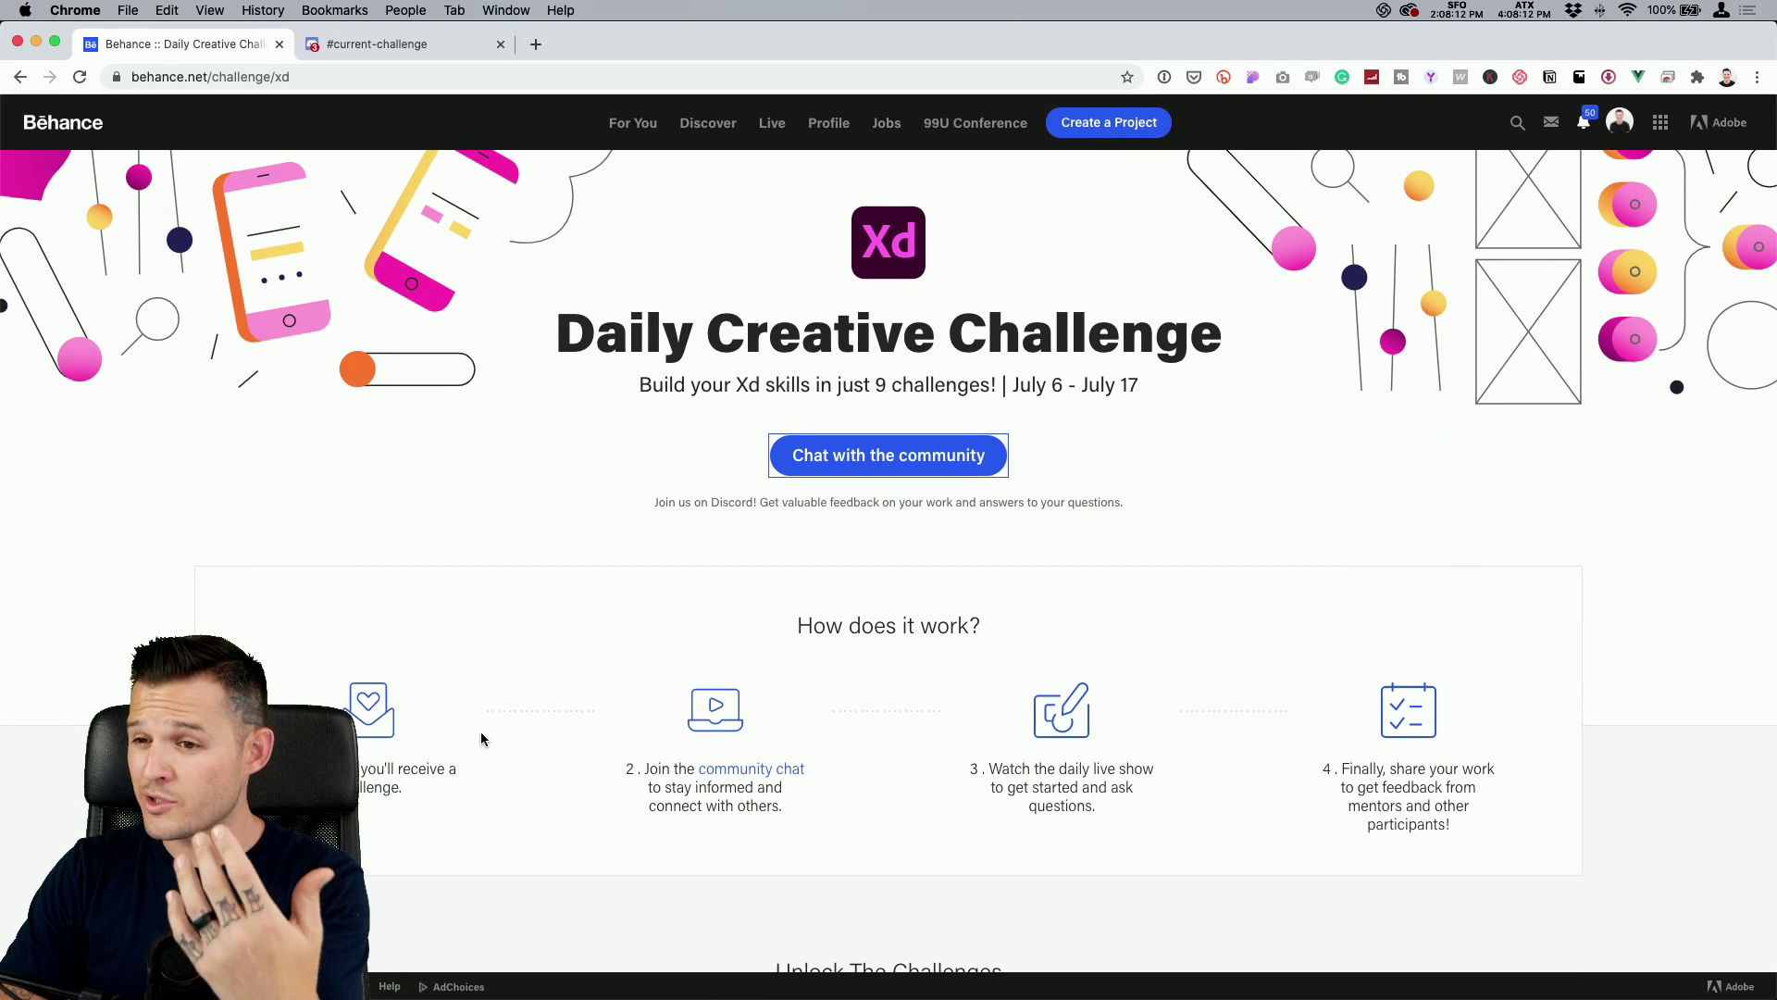
click(392, 53)
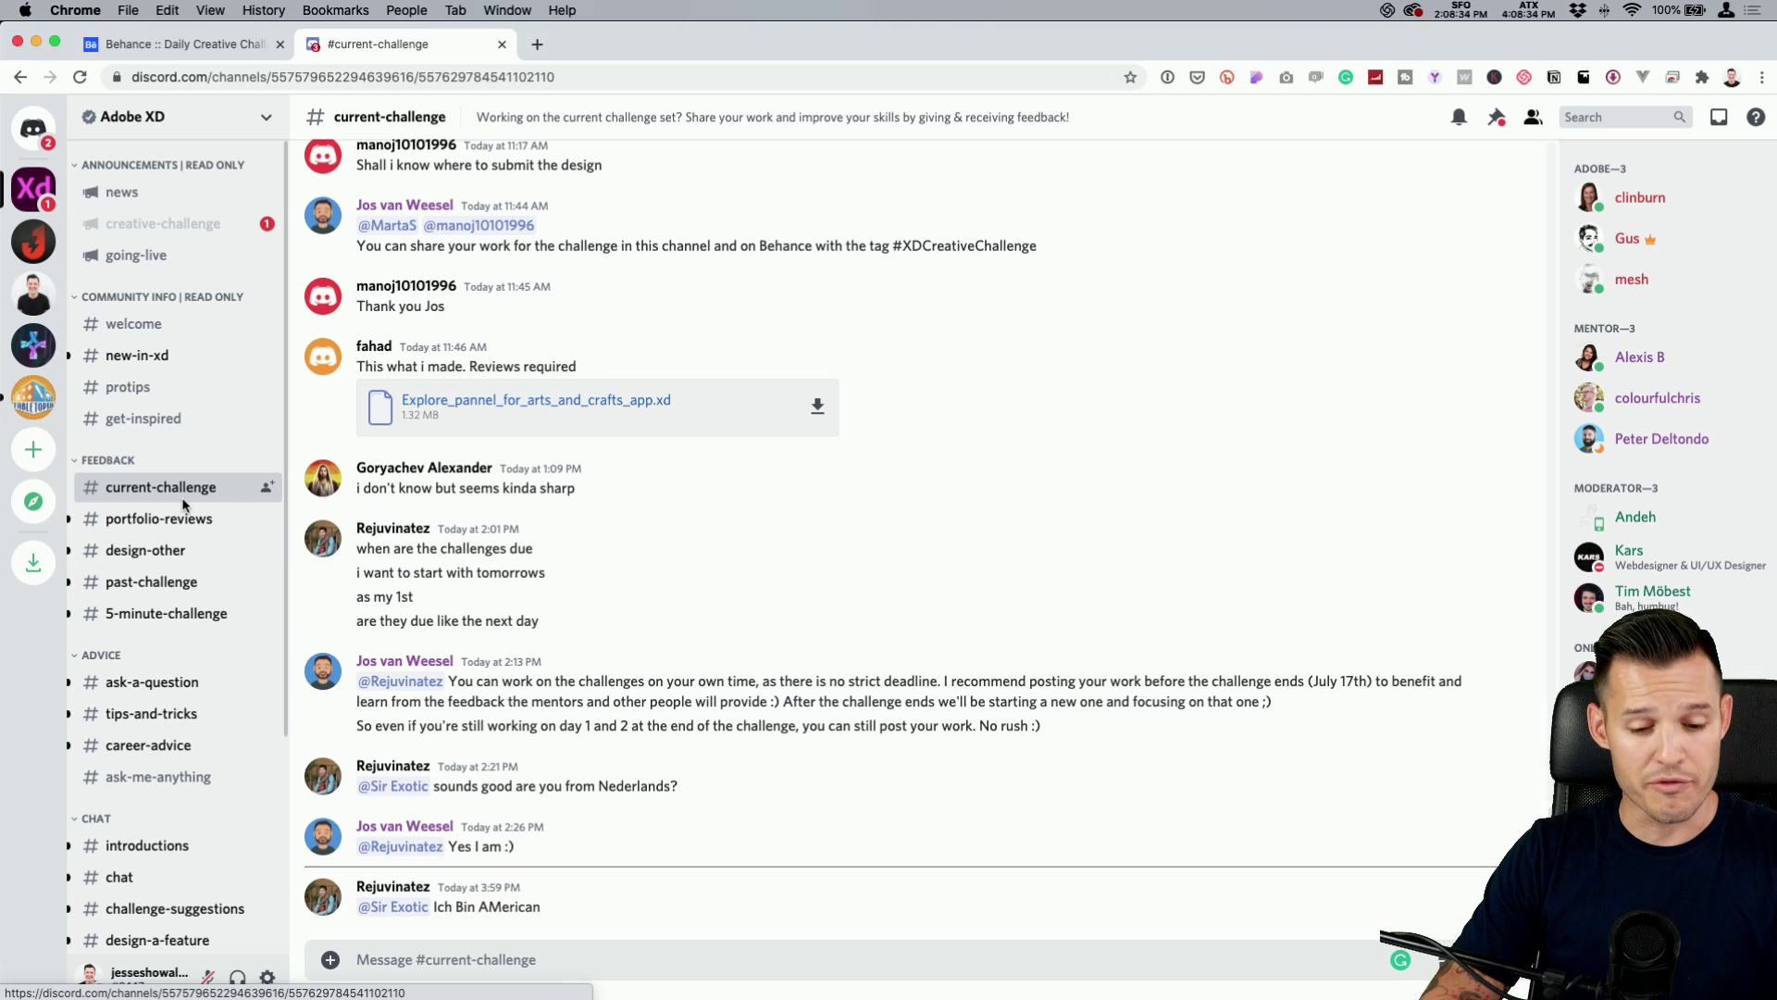
click(185, 43)
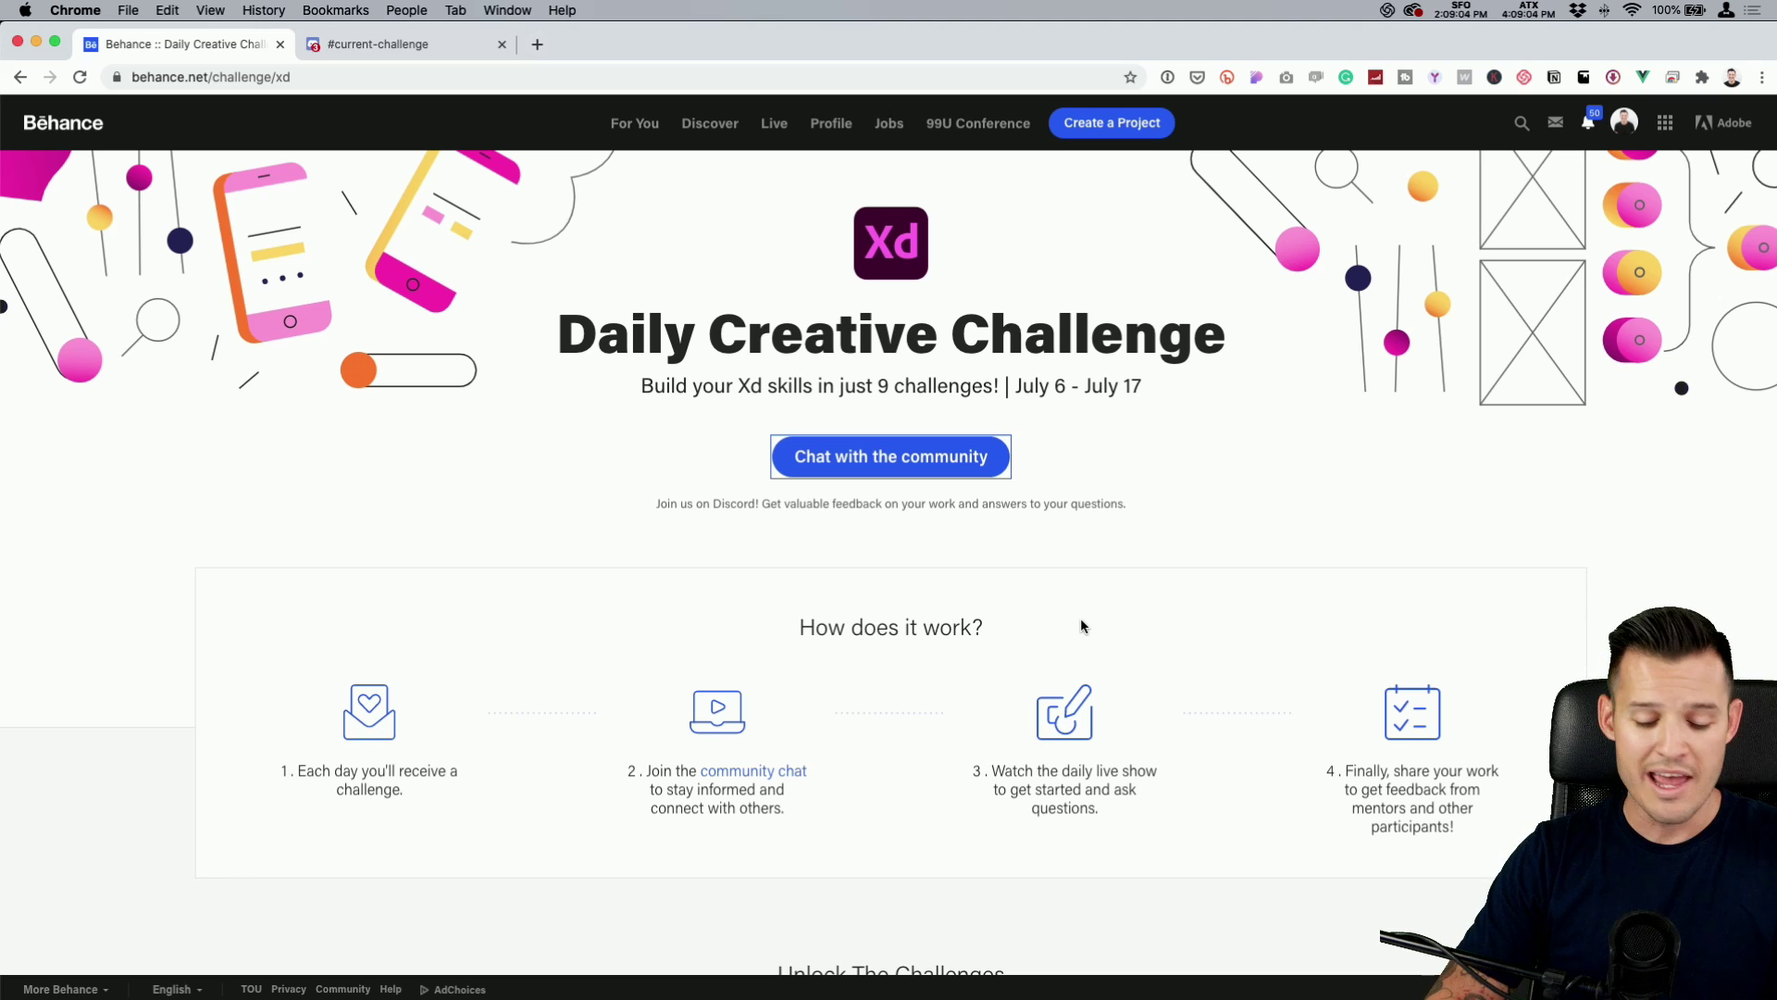
Switch to Adobe XD and review the day 1 brief, its resources and the iPhone X/XS/11 Pro starter artboard.
key(super+Tab)
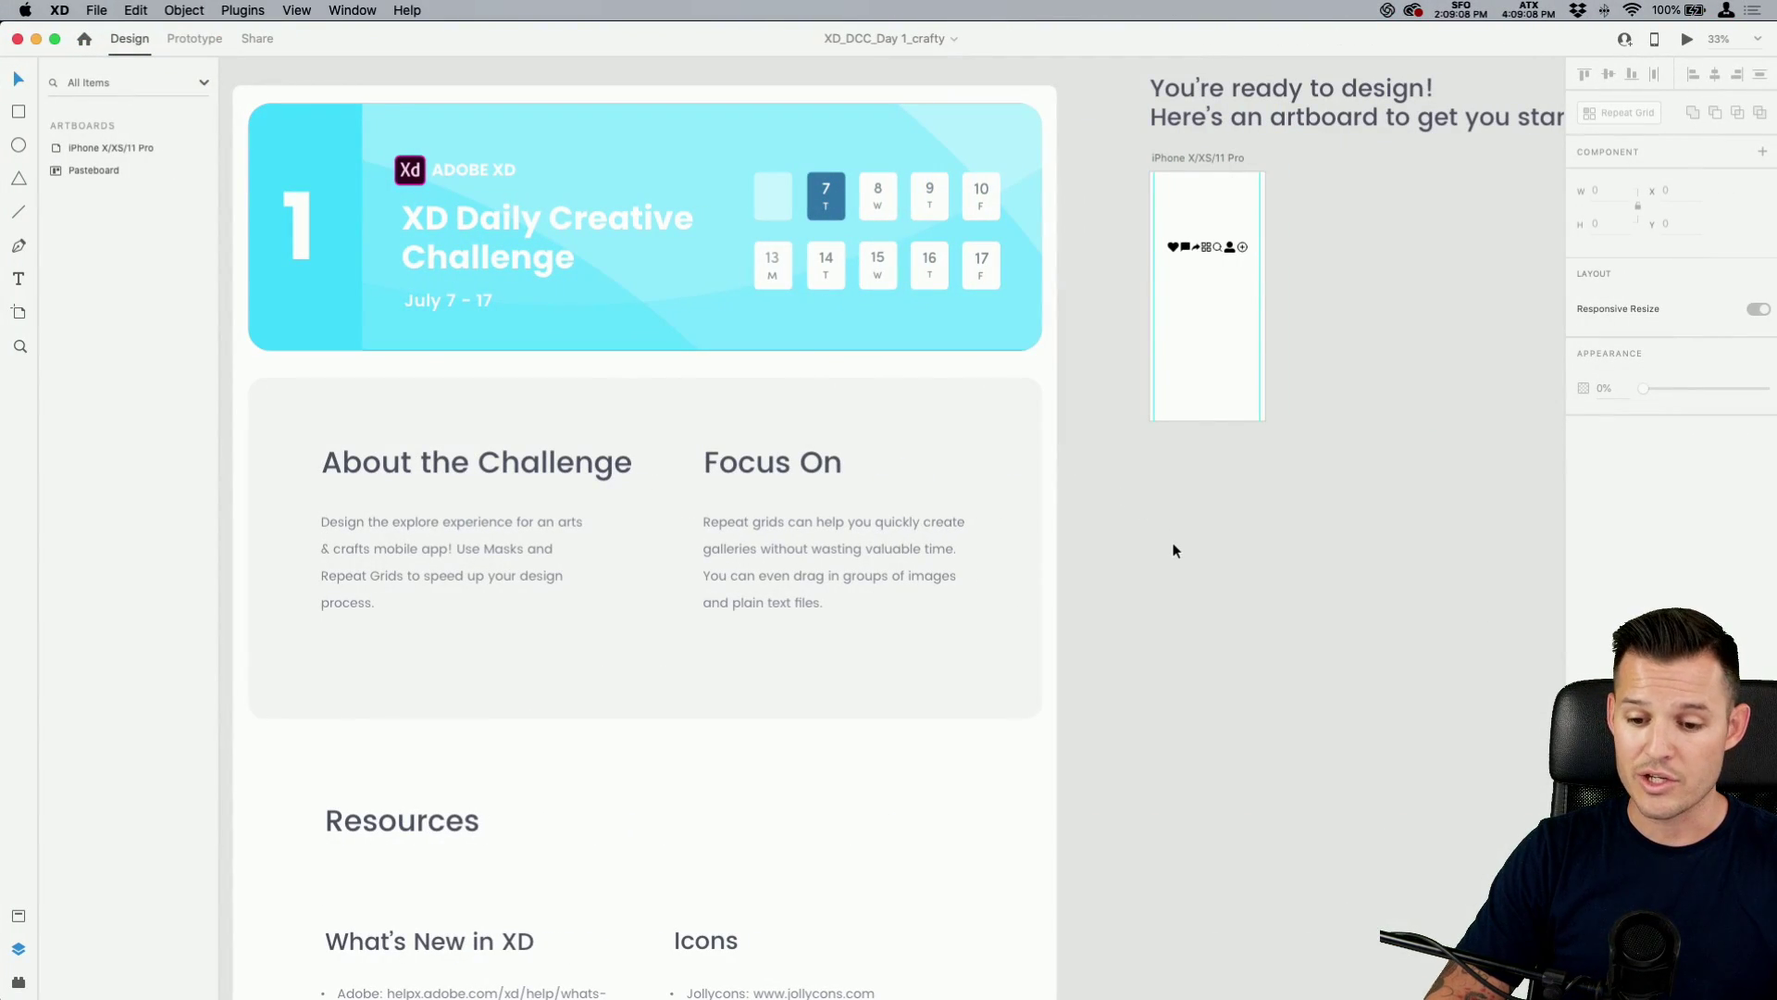
mouse_move(1174, 549)
mouse_down()
mouse_move(1218, 551)
mouse_move(1192, 568)
mouse_up()
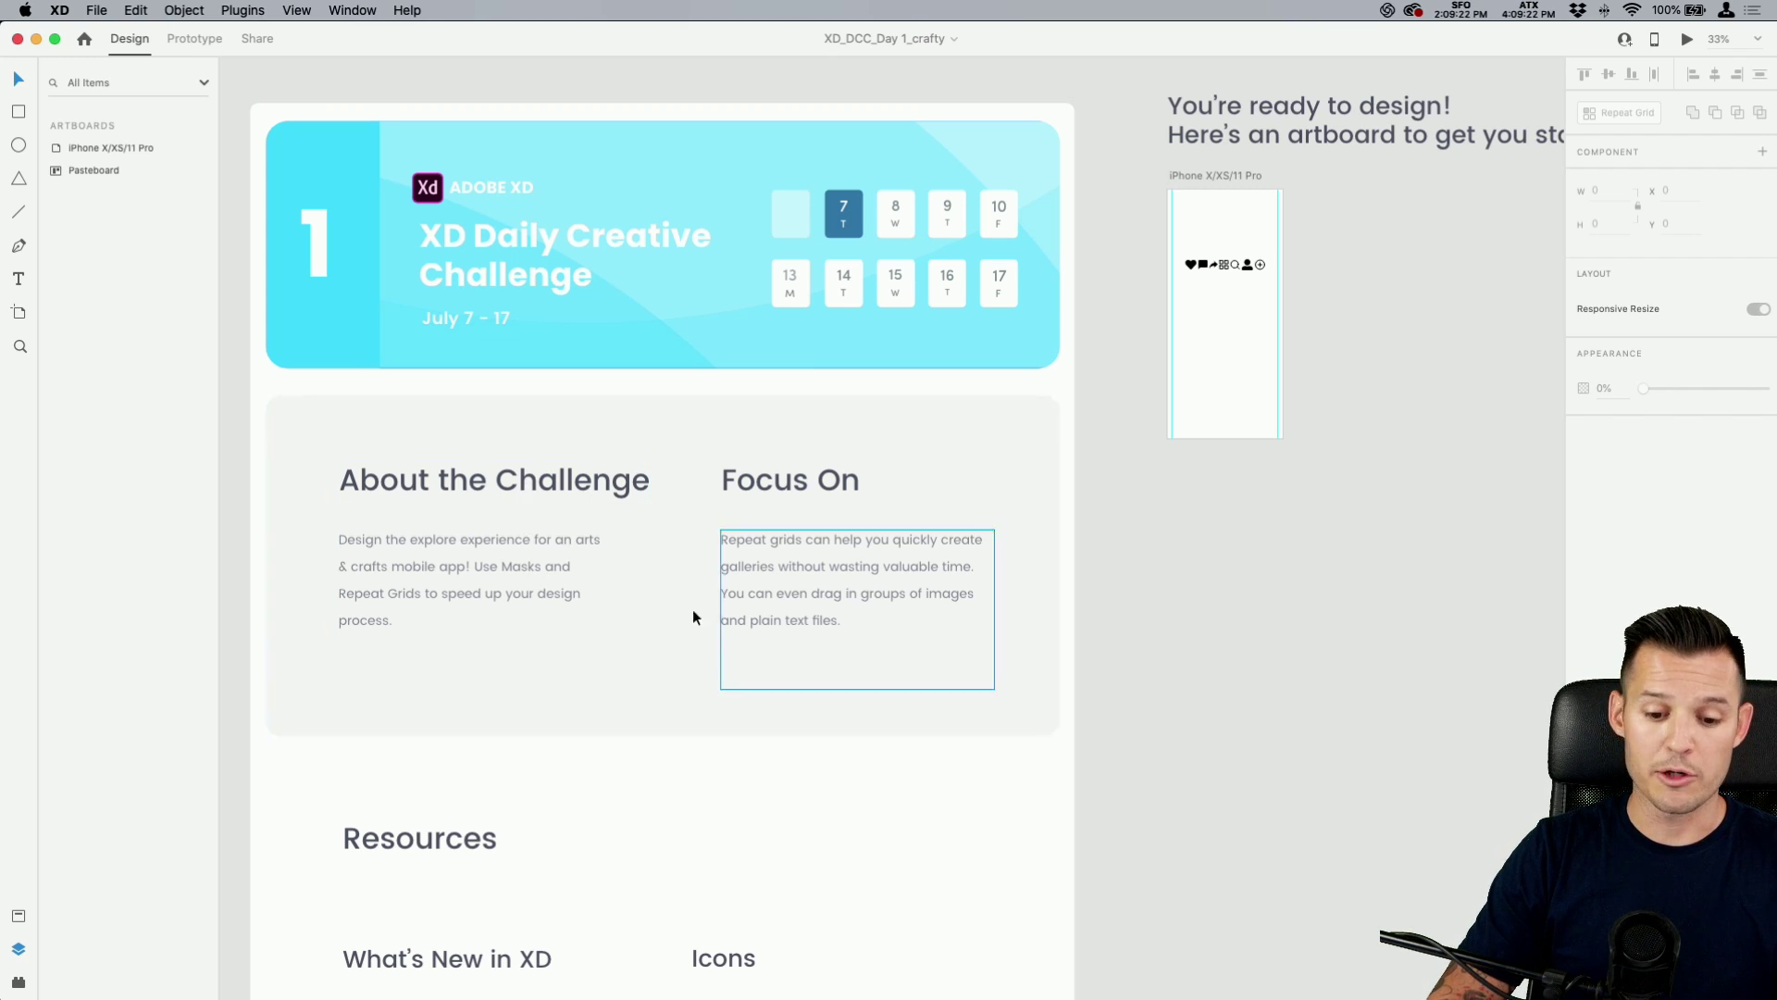
scroll(1131, 638, down, 3)
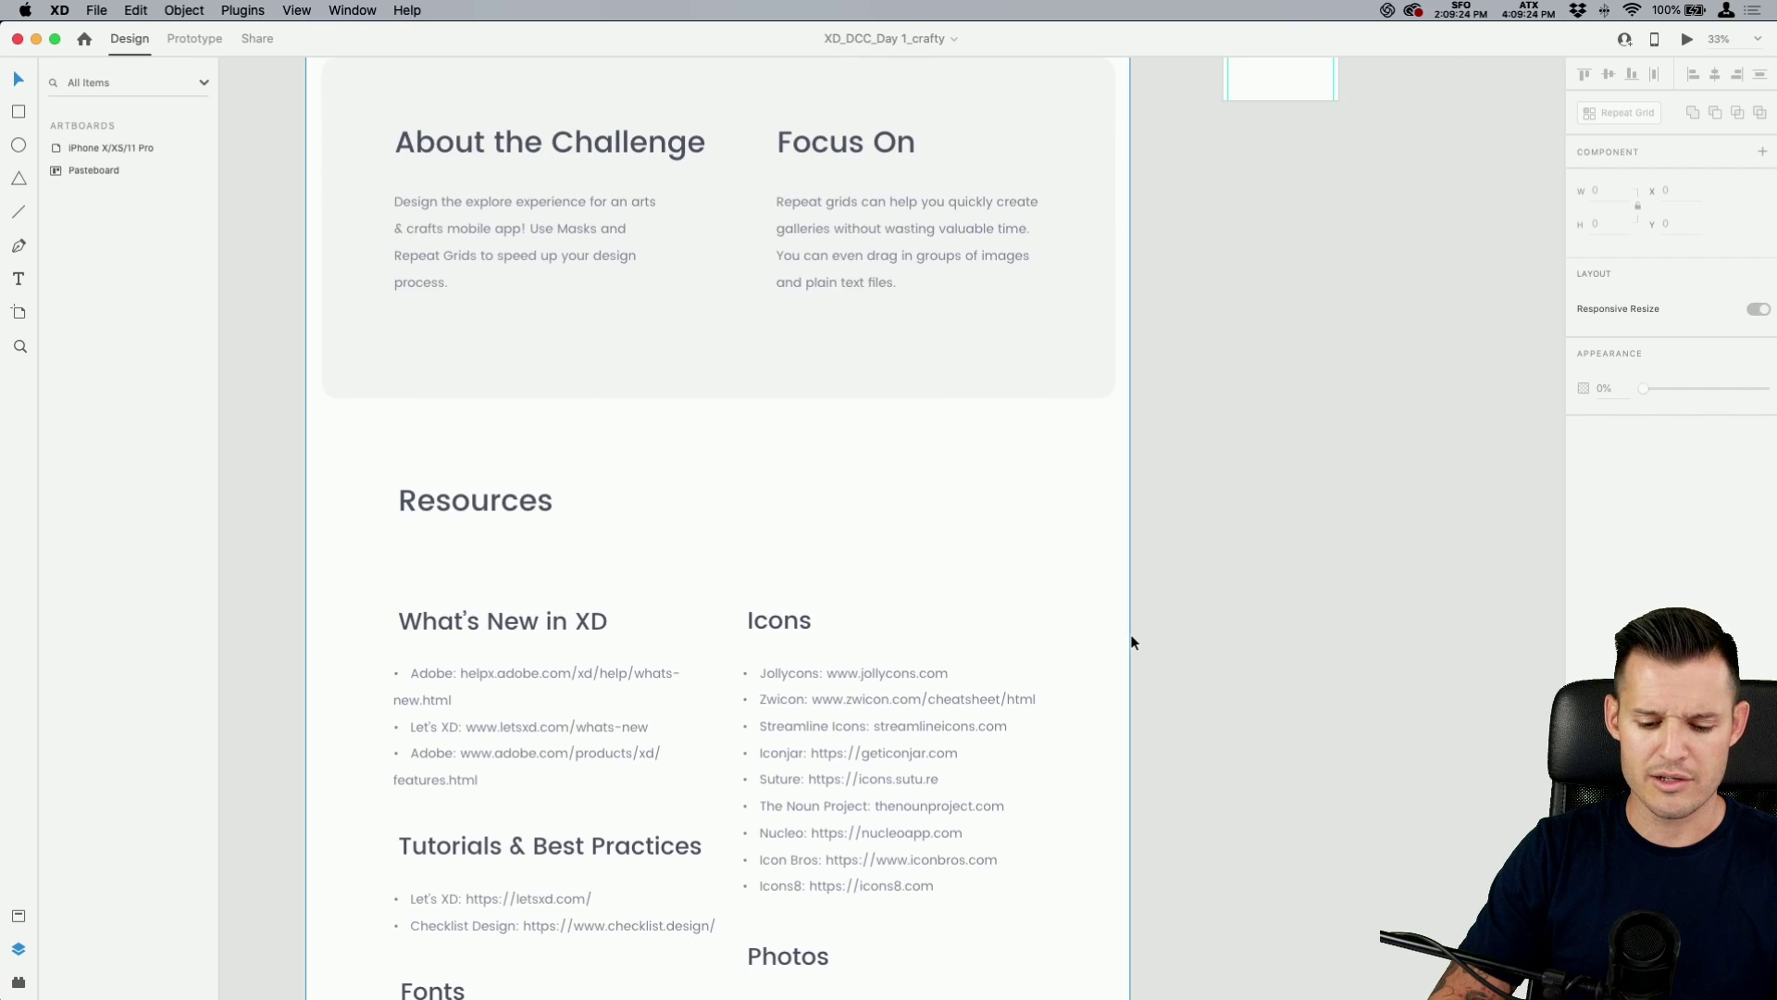
scroll(1131, 637, up, 3)
key(z)
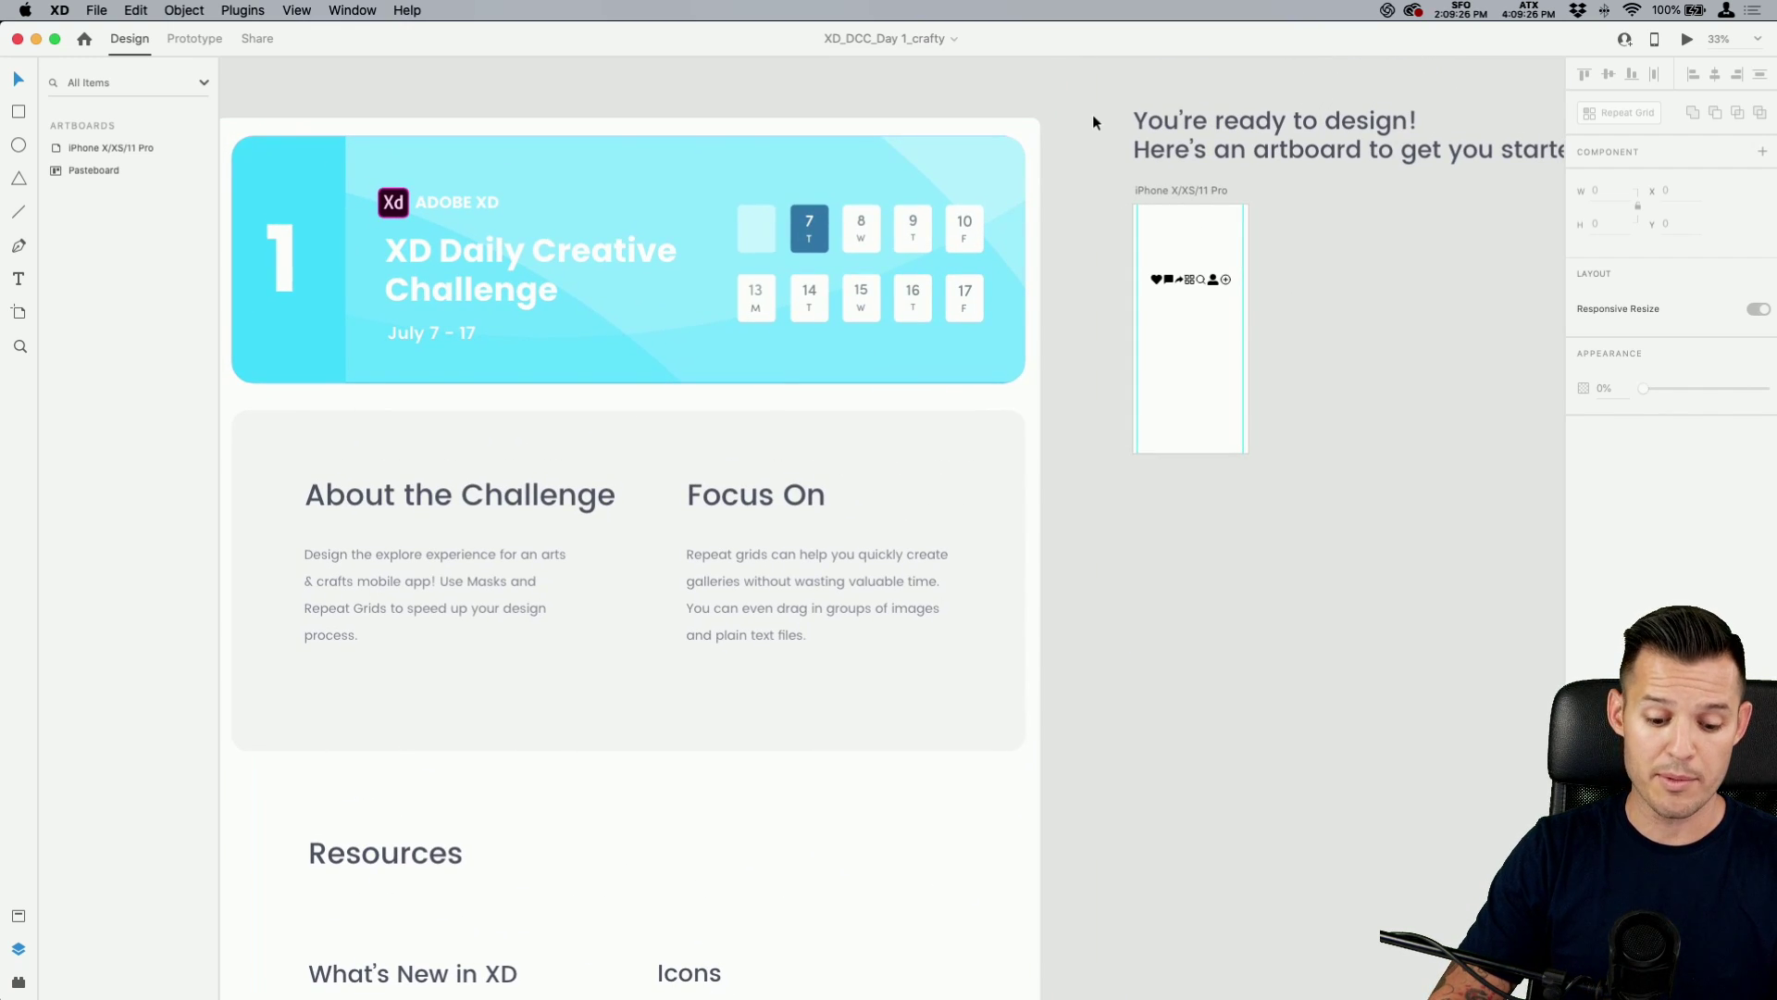
drag(1095, 119, 1471, 543)
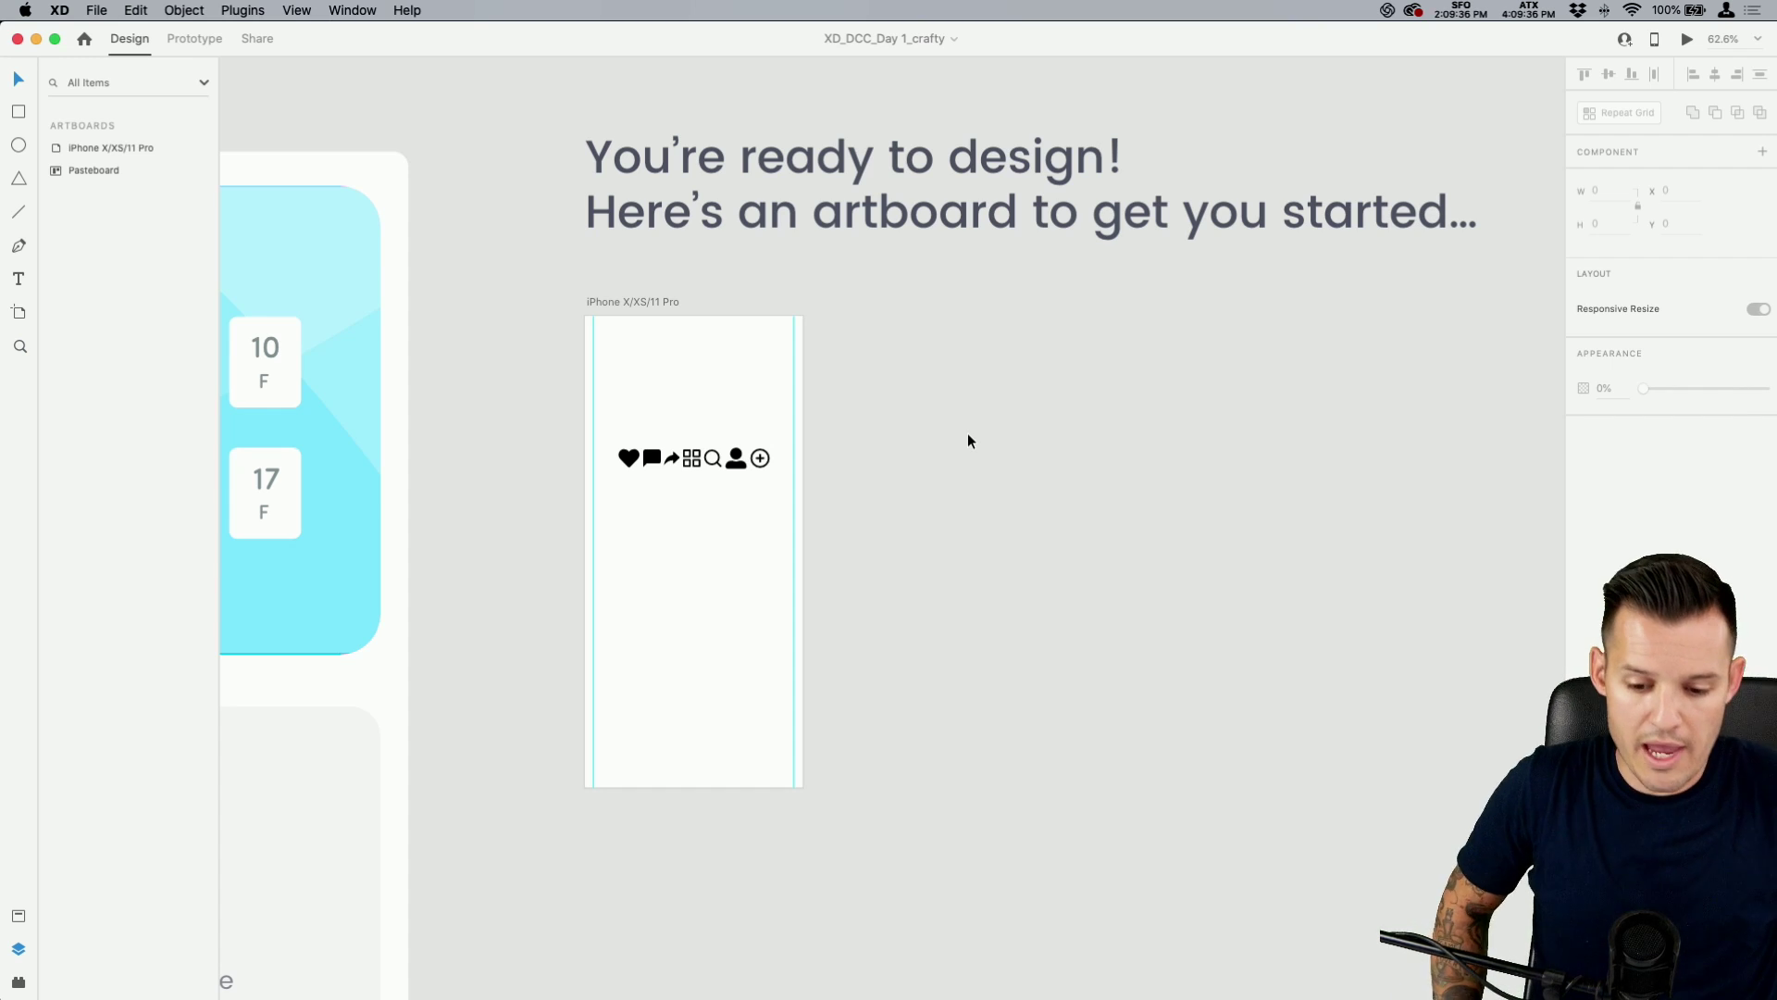
Switch to Finder and open the assets folder of the first project inside Dropbox's Adobe DCC july folder.
key(super+Tab)
key(super+Tab)
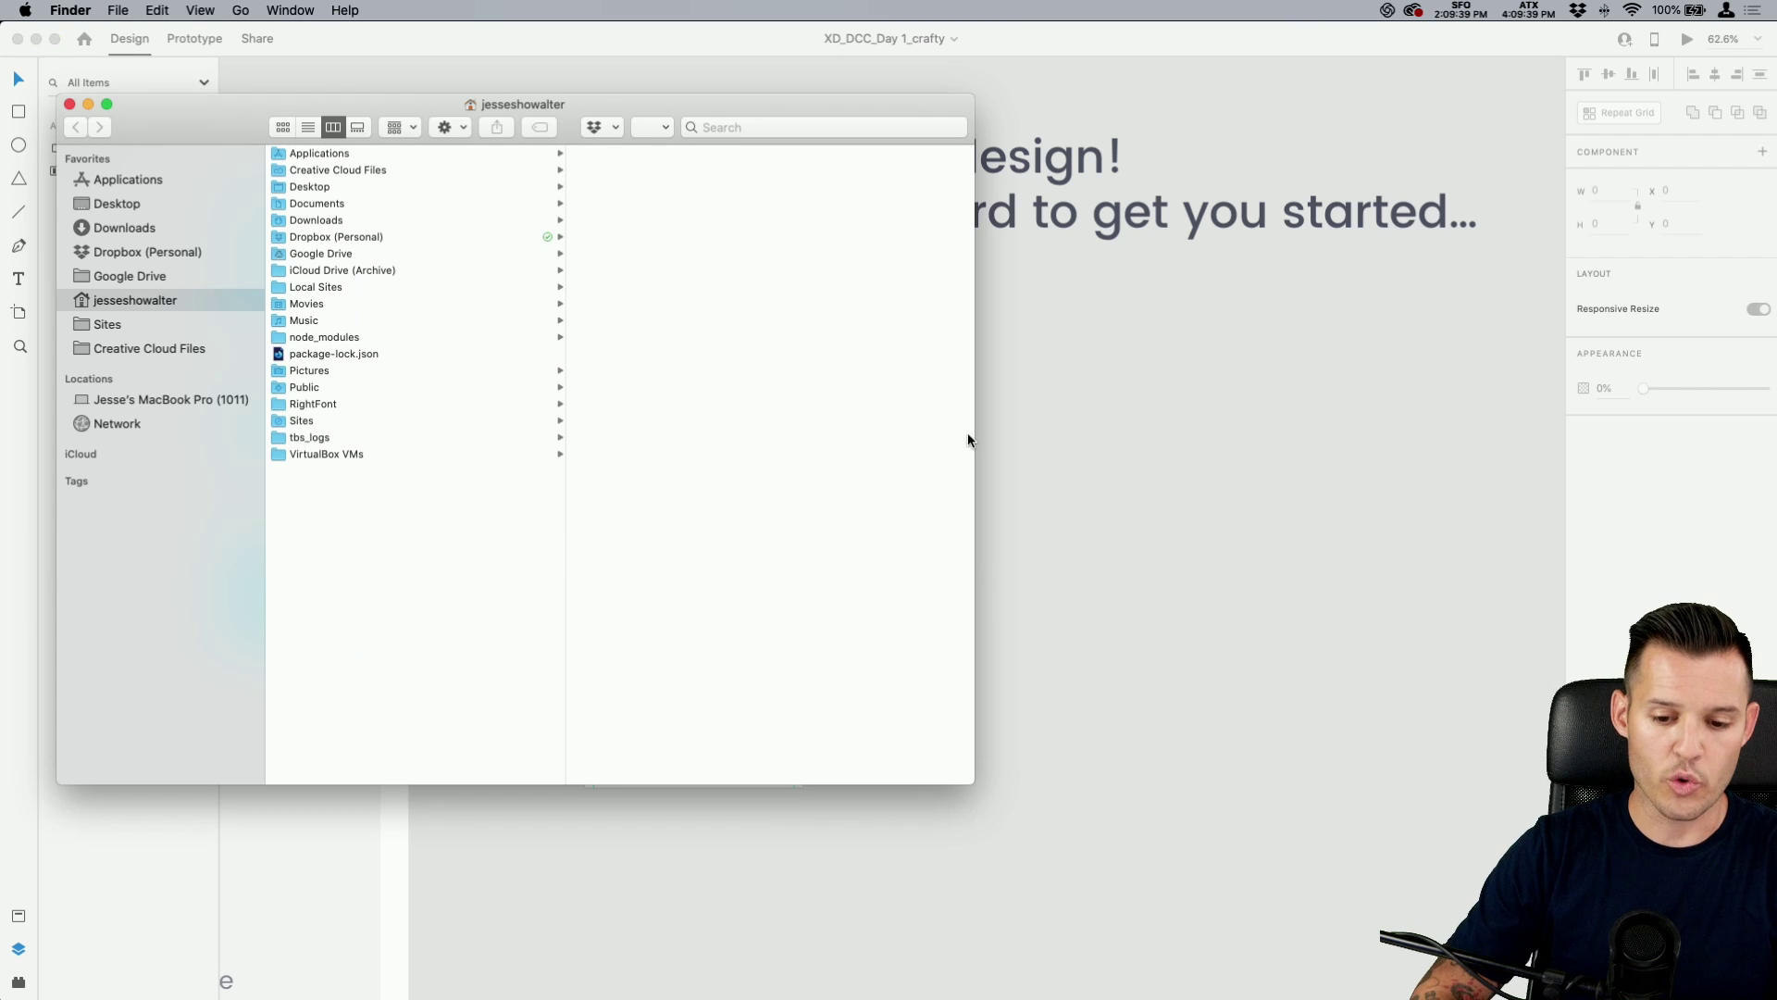
click(159, 250)
click(370, 221)
click(620, 154)
click(741, 202)
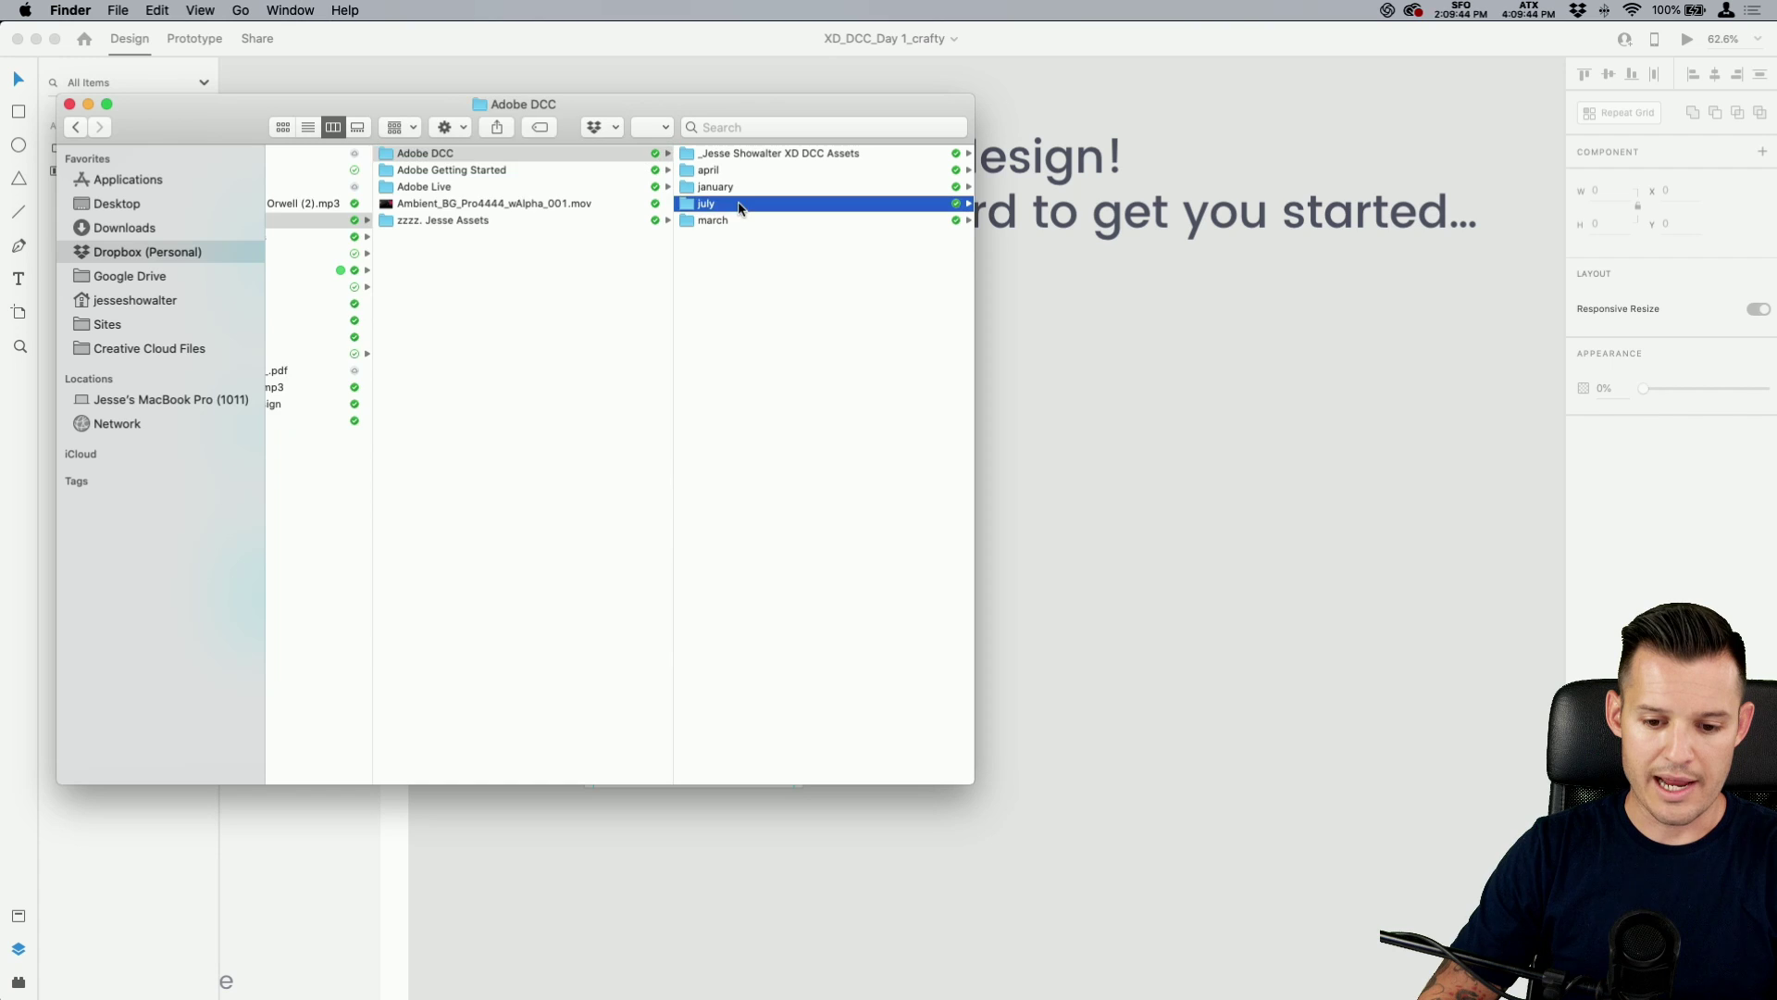
click(753, 154)
click(741, 172)
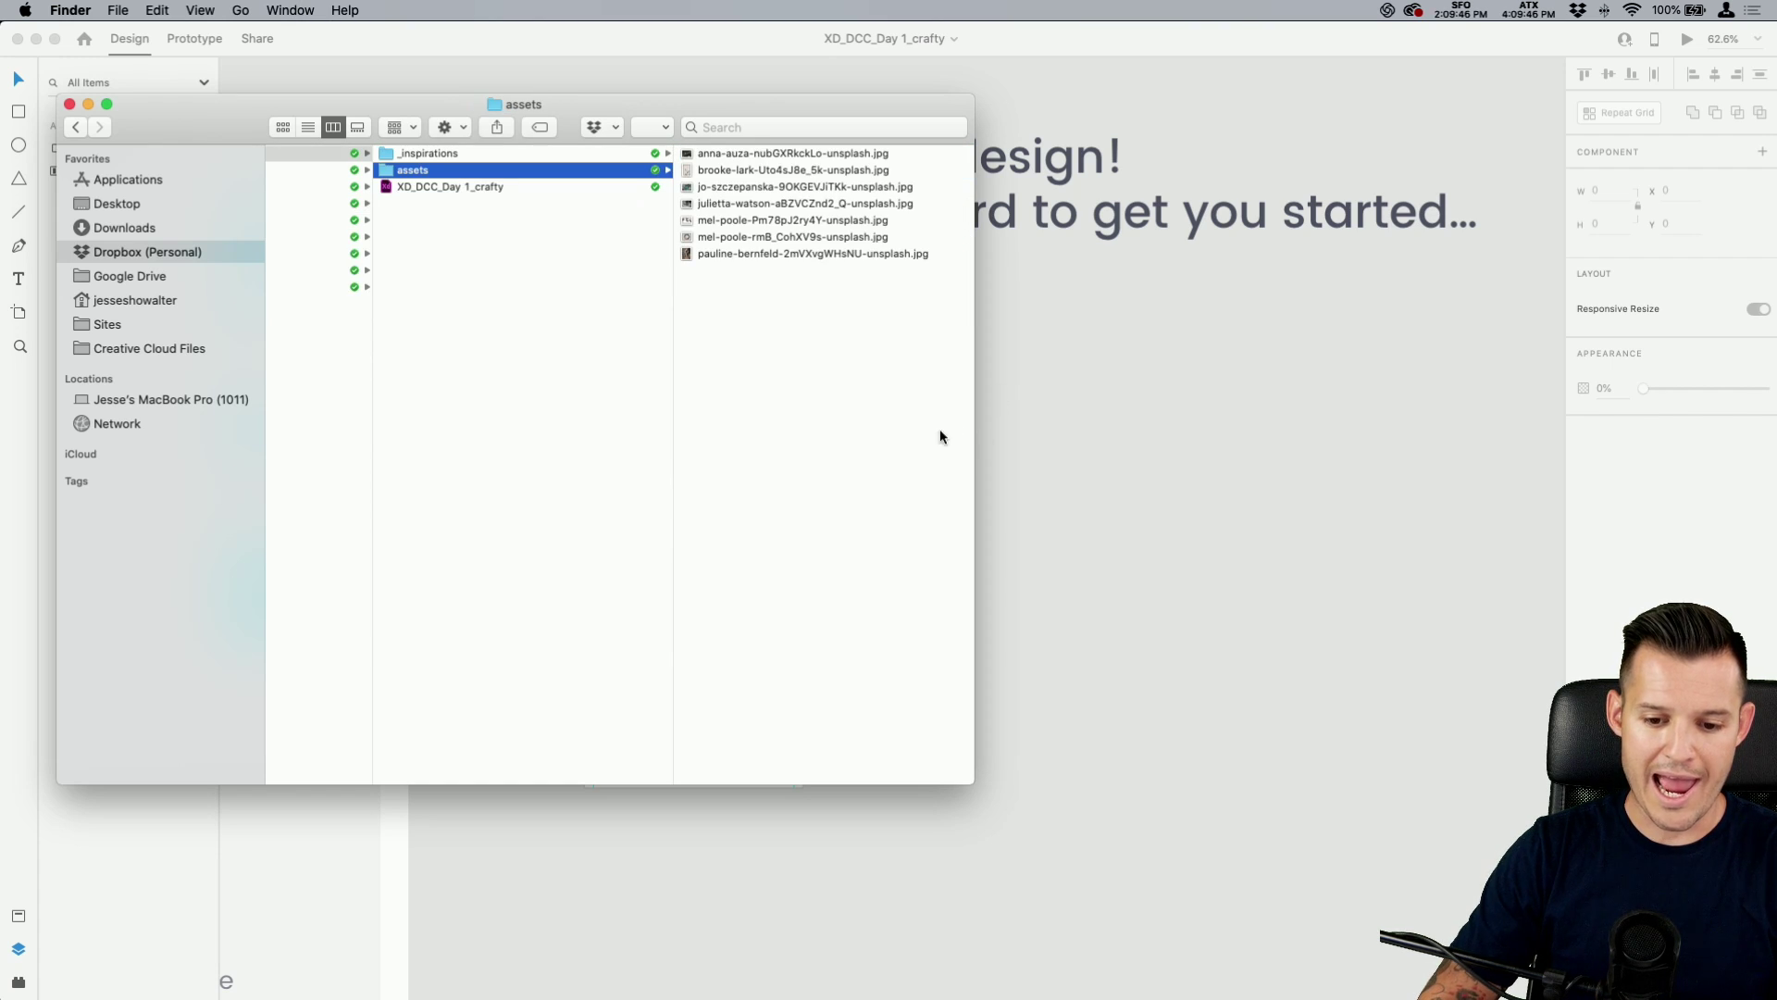
Preview several of the supplied Unsplash photos in the assets folder, then return to Adobe XD.
click(823, 258)
key(space)
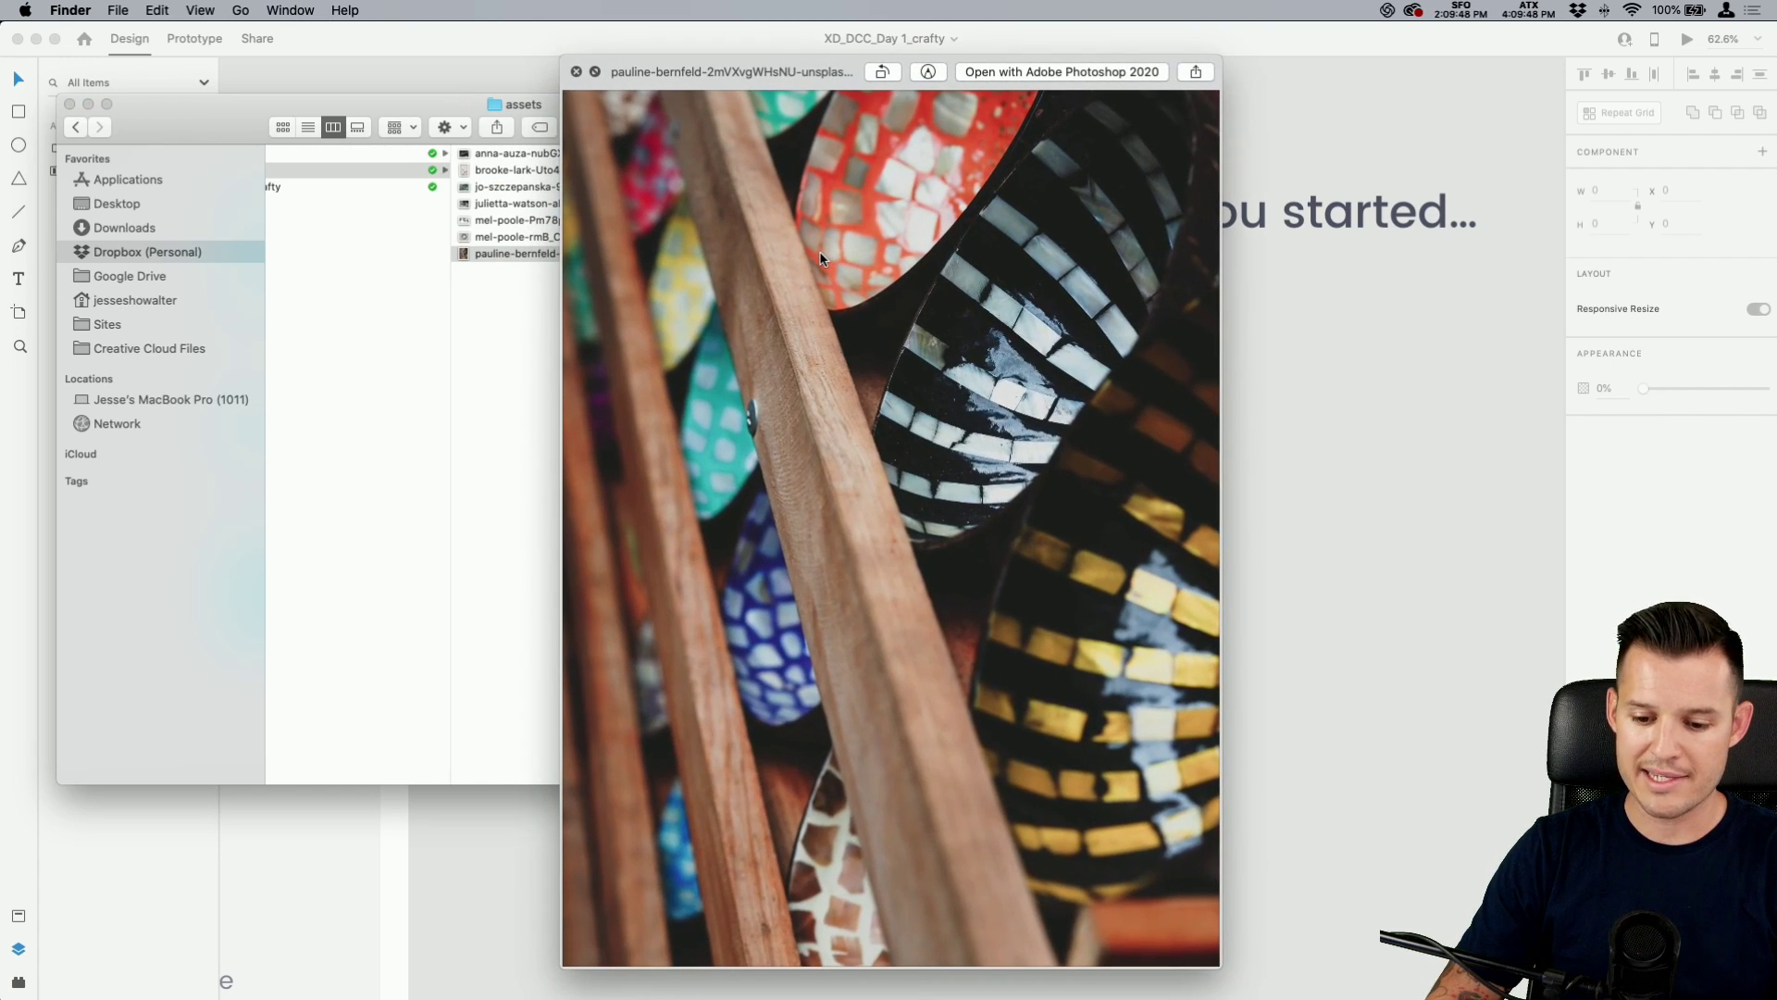
key(Up)
key(Up)
key(Up)
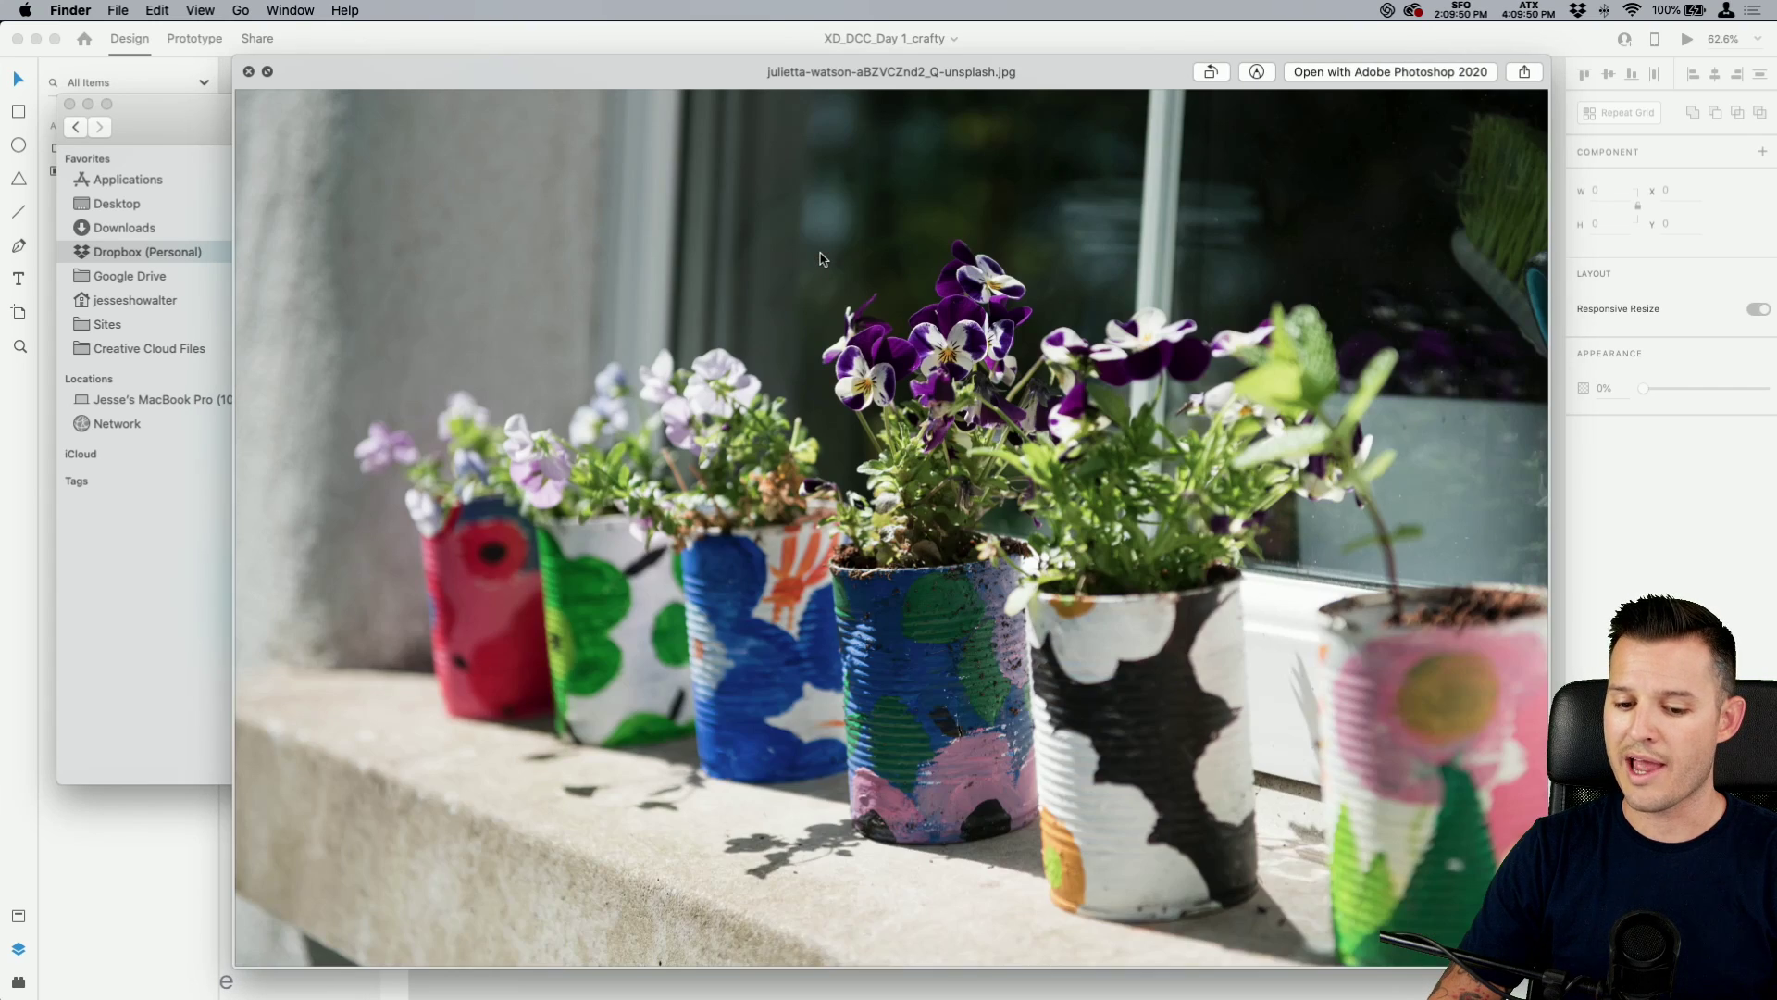
key(space)
click(1170, 493)
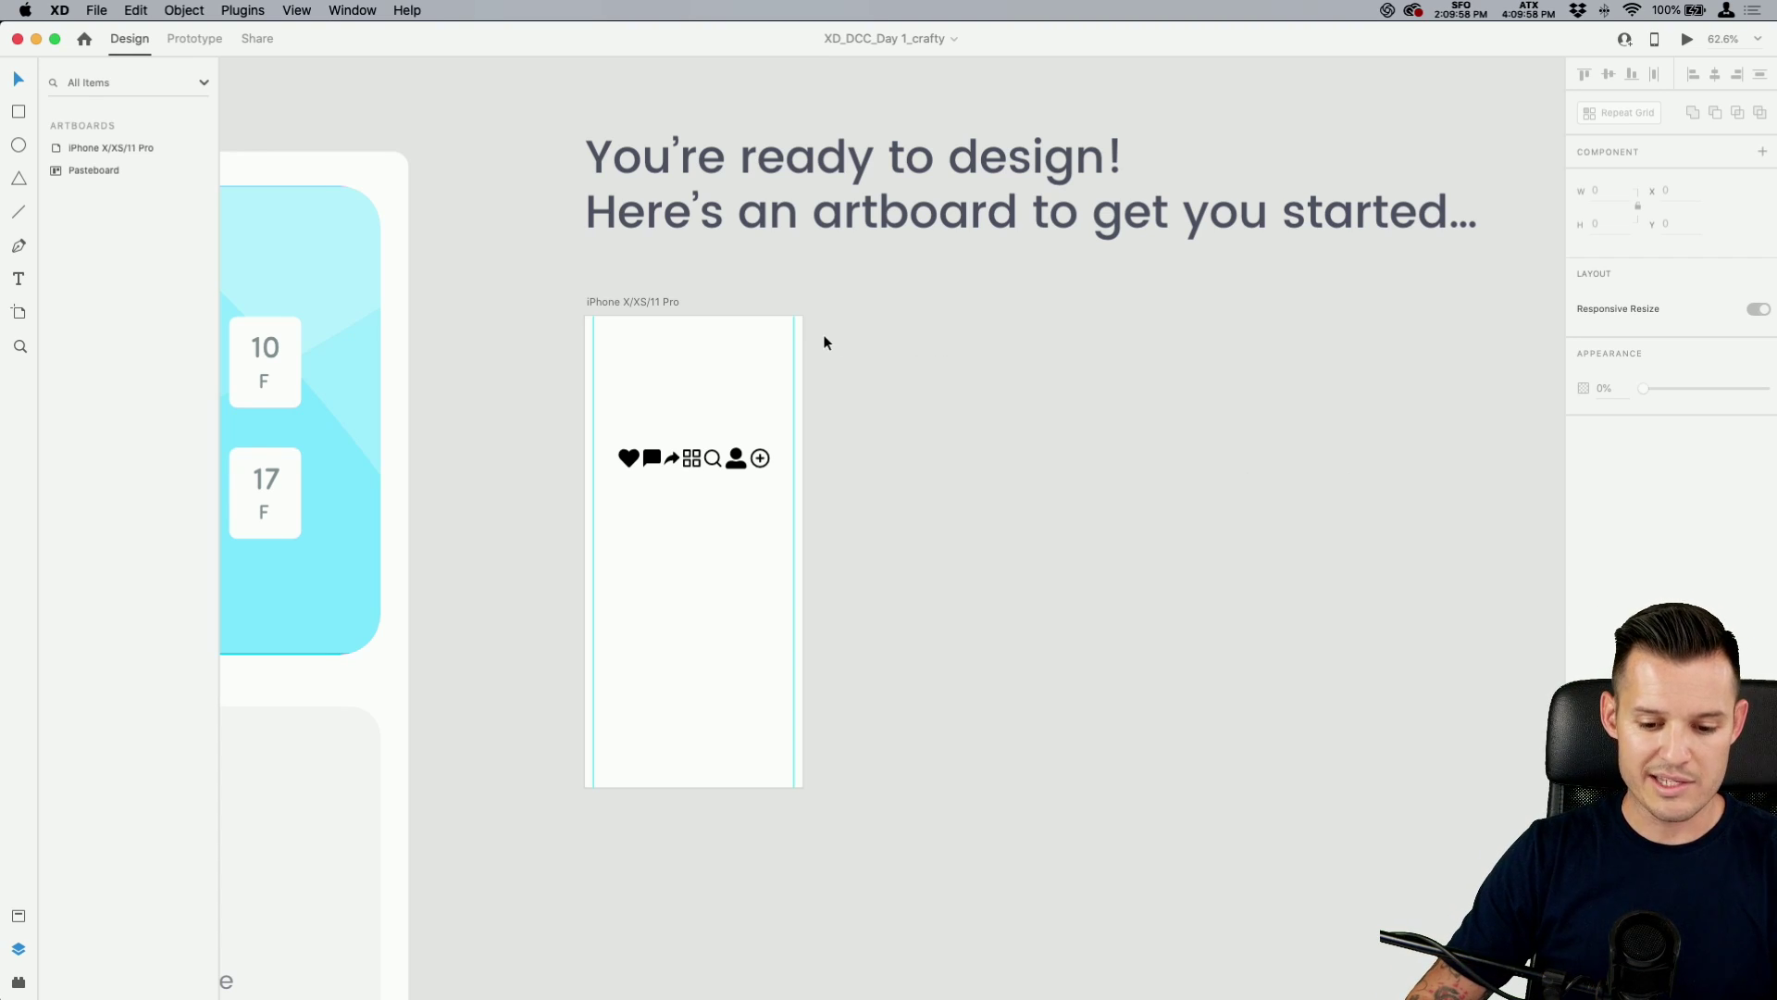
Move all seven icons off the iPhone artboard onto the empty pasteboard beside it and save the document.
drag(594, 334, 1261, 674)
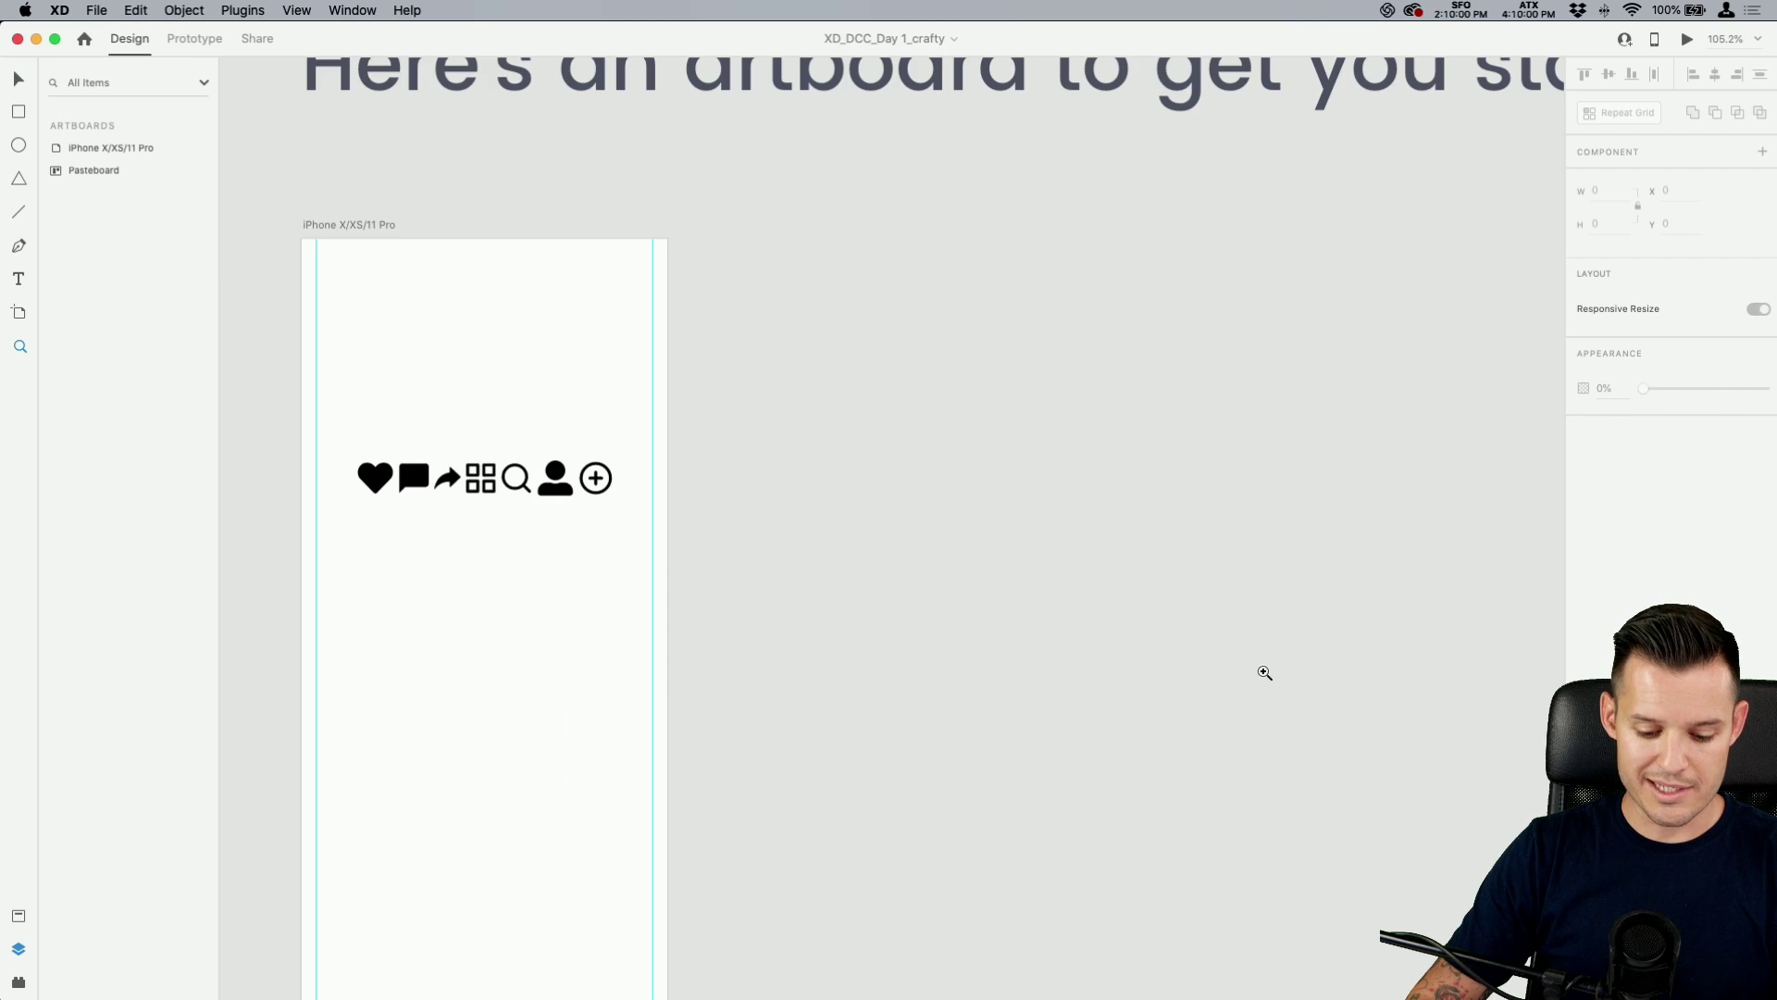
drag(991, 543, 1003, 499)
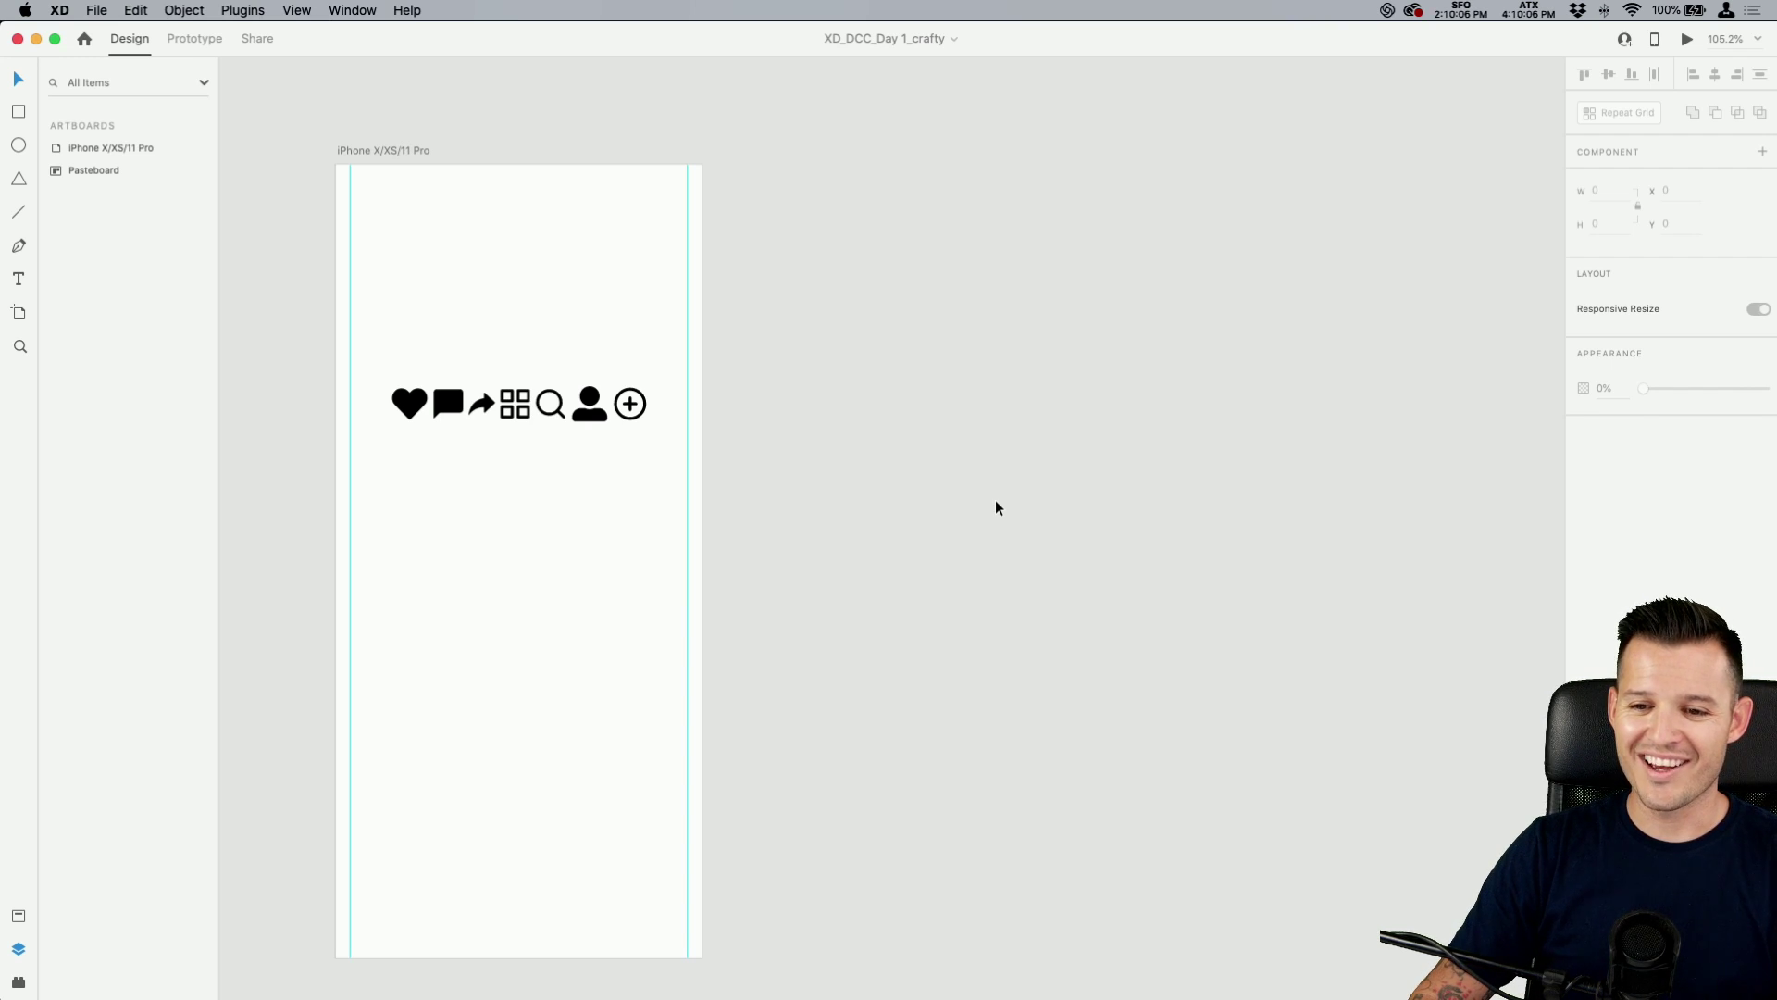
scroll(984, 480, left, 3)
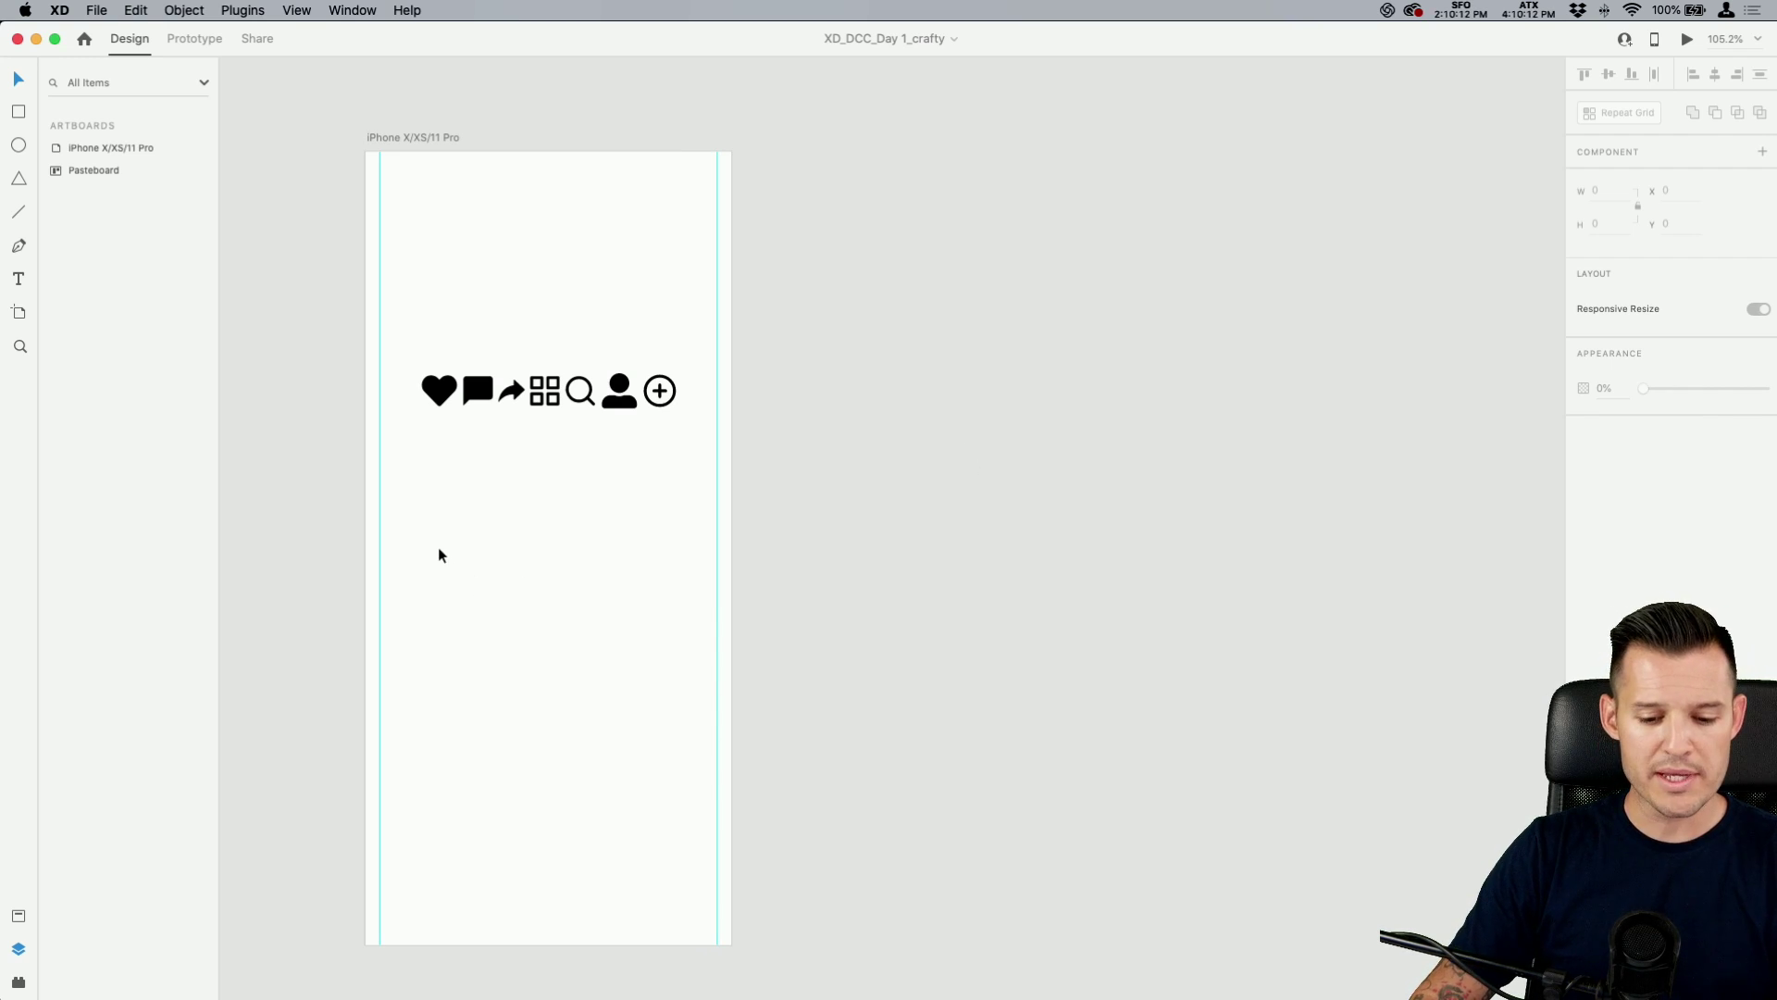
drag(428, 546, 678, 342)
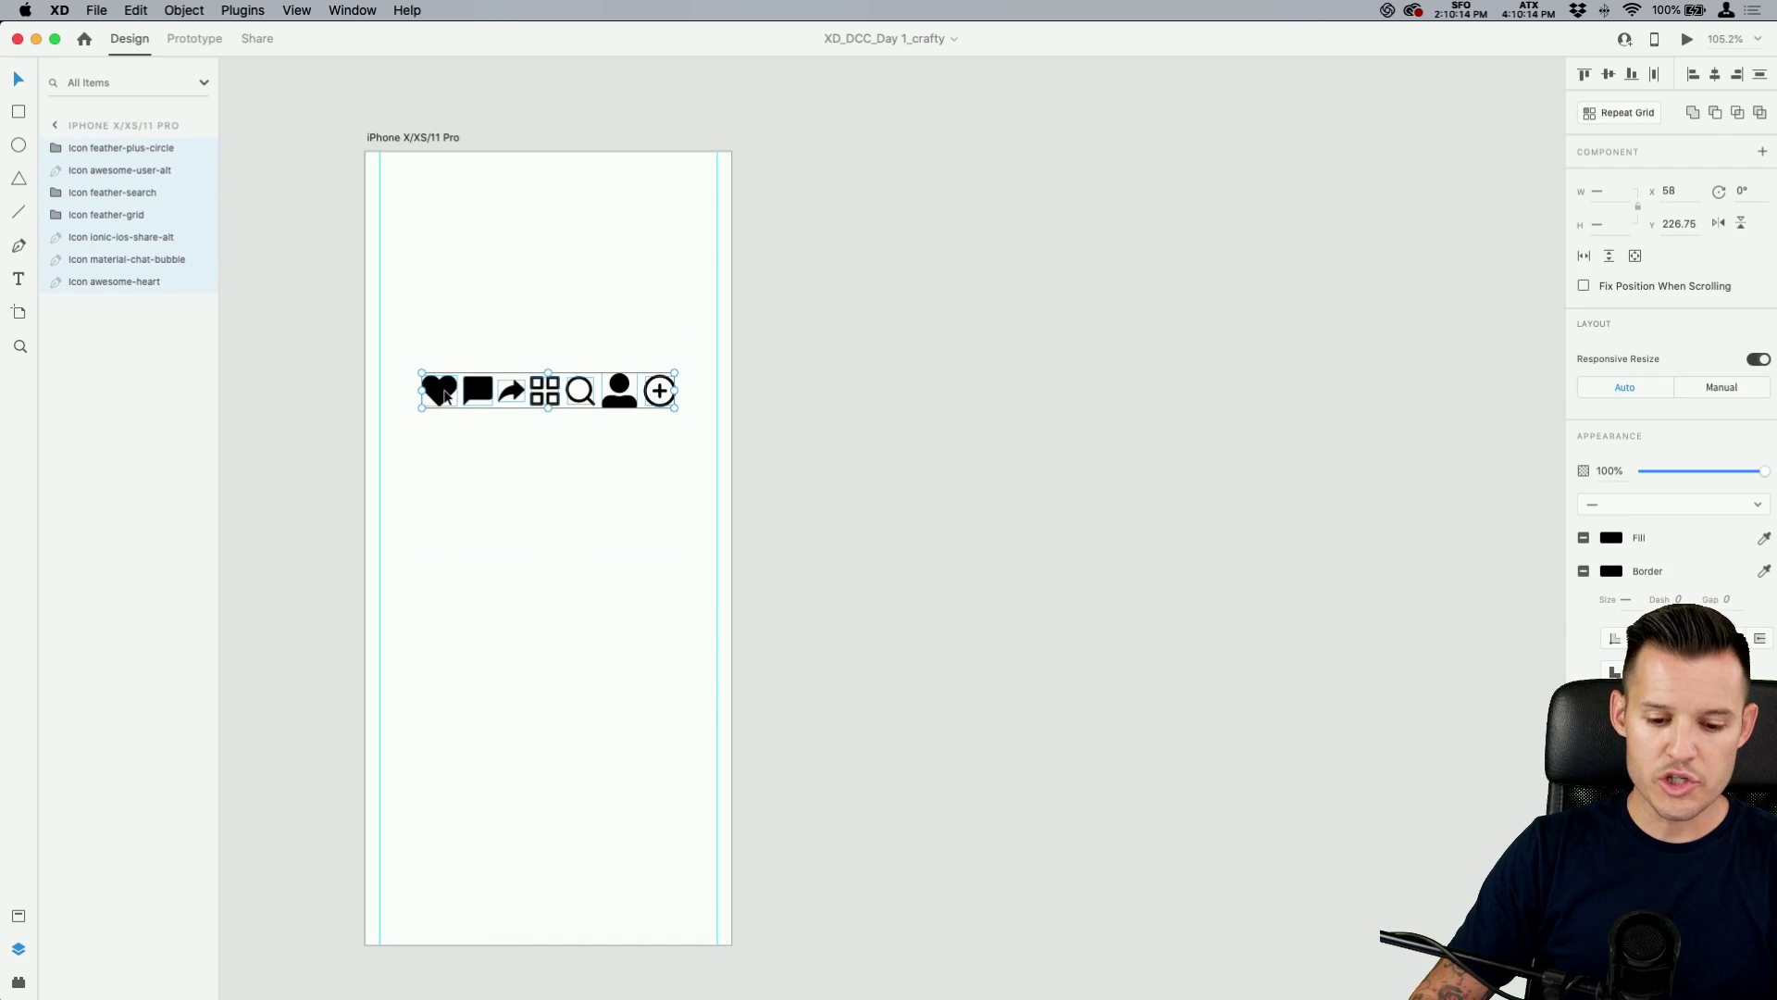
drag(448, 395, 893, 283)
click(810, 359)
key(super+s)
scroll(819, 361, left, 1)
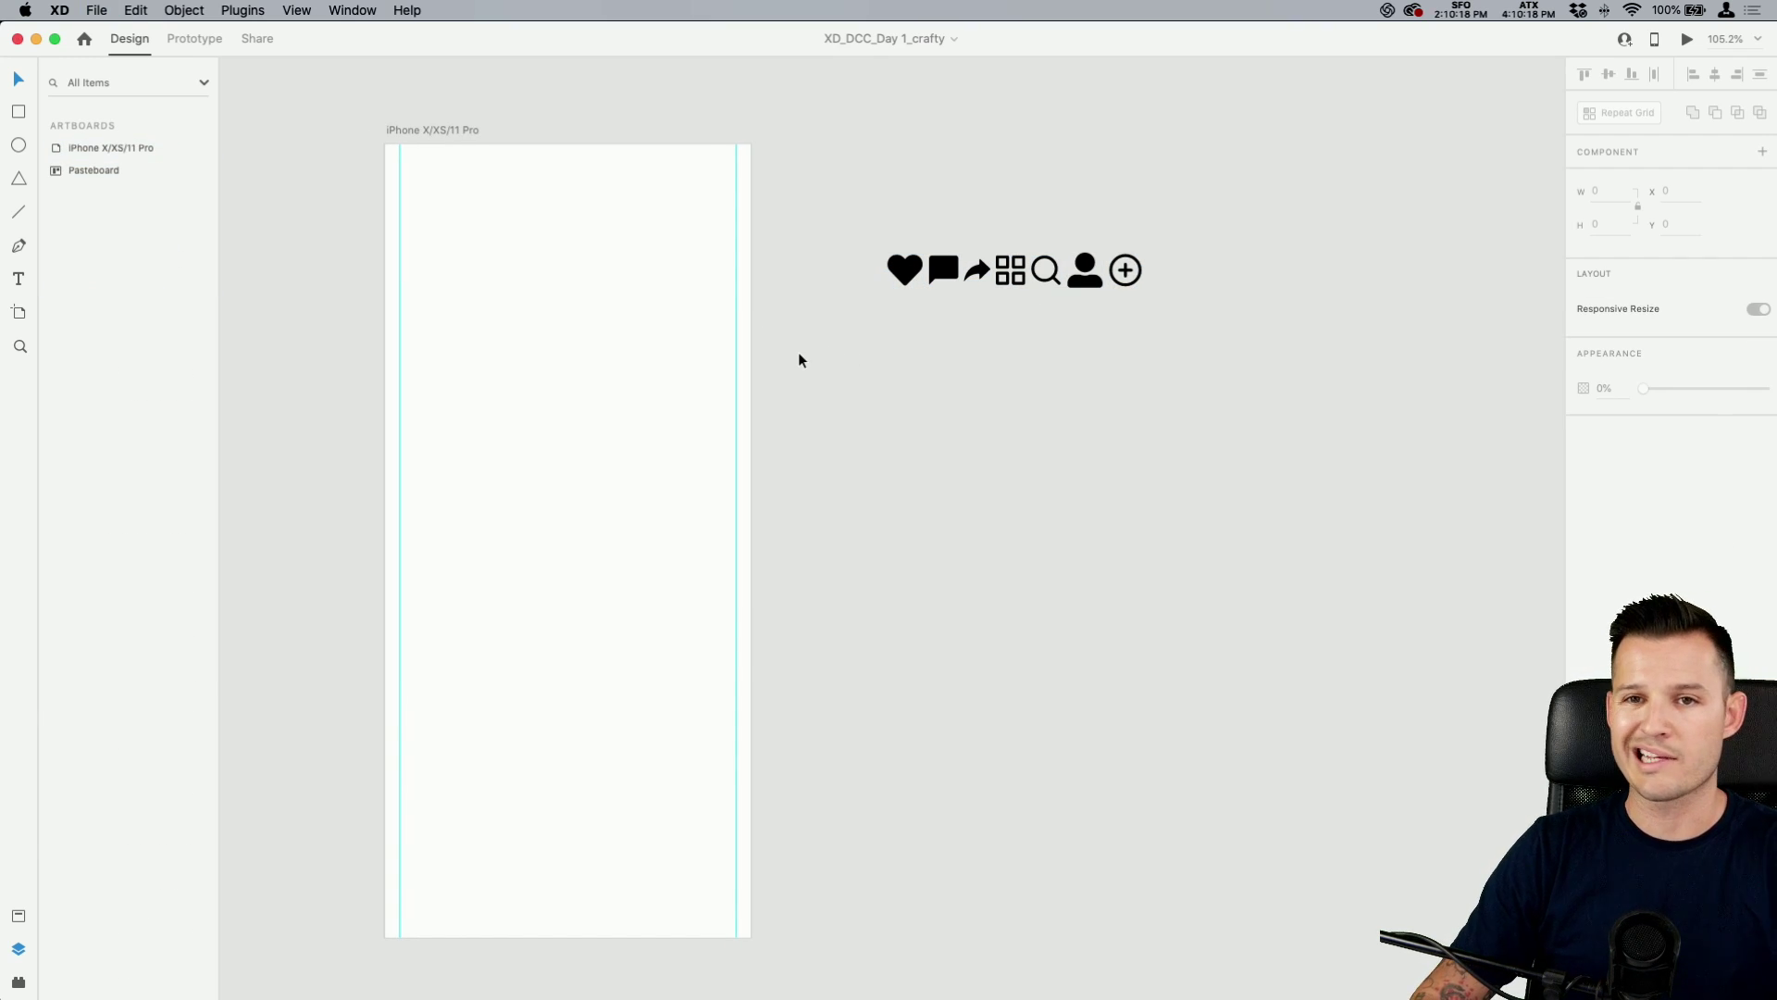
scroll(1055, 397, left, 10)
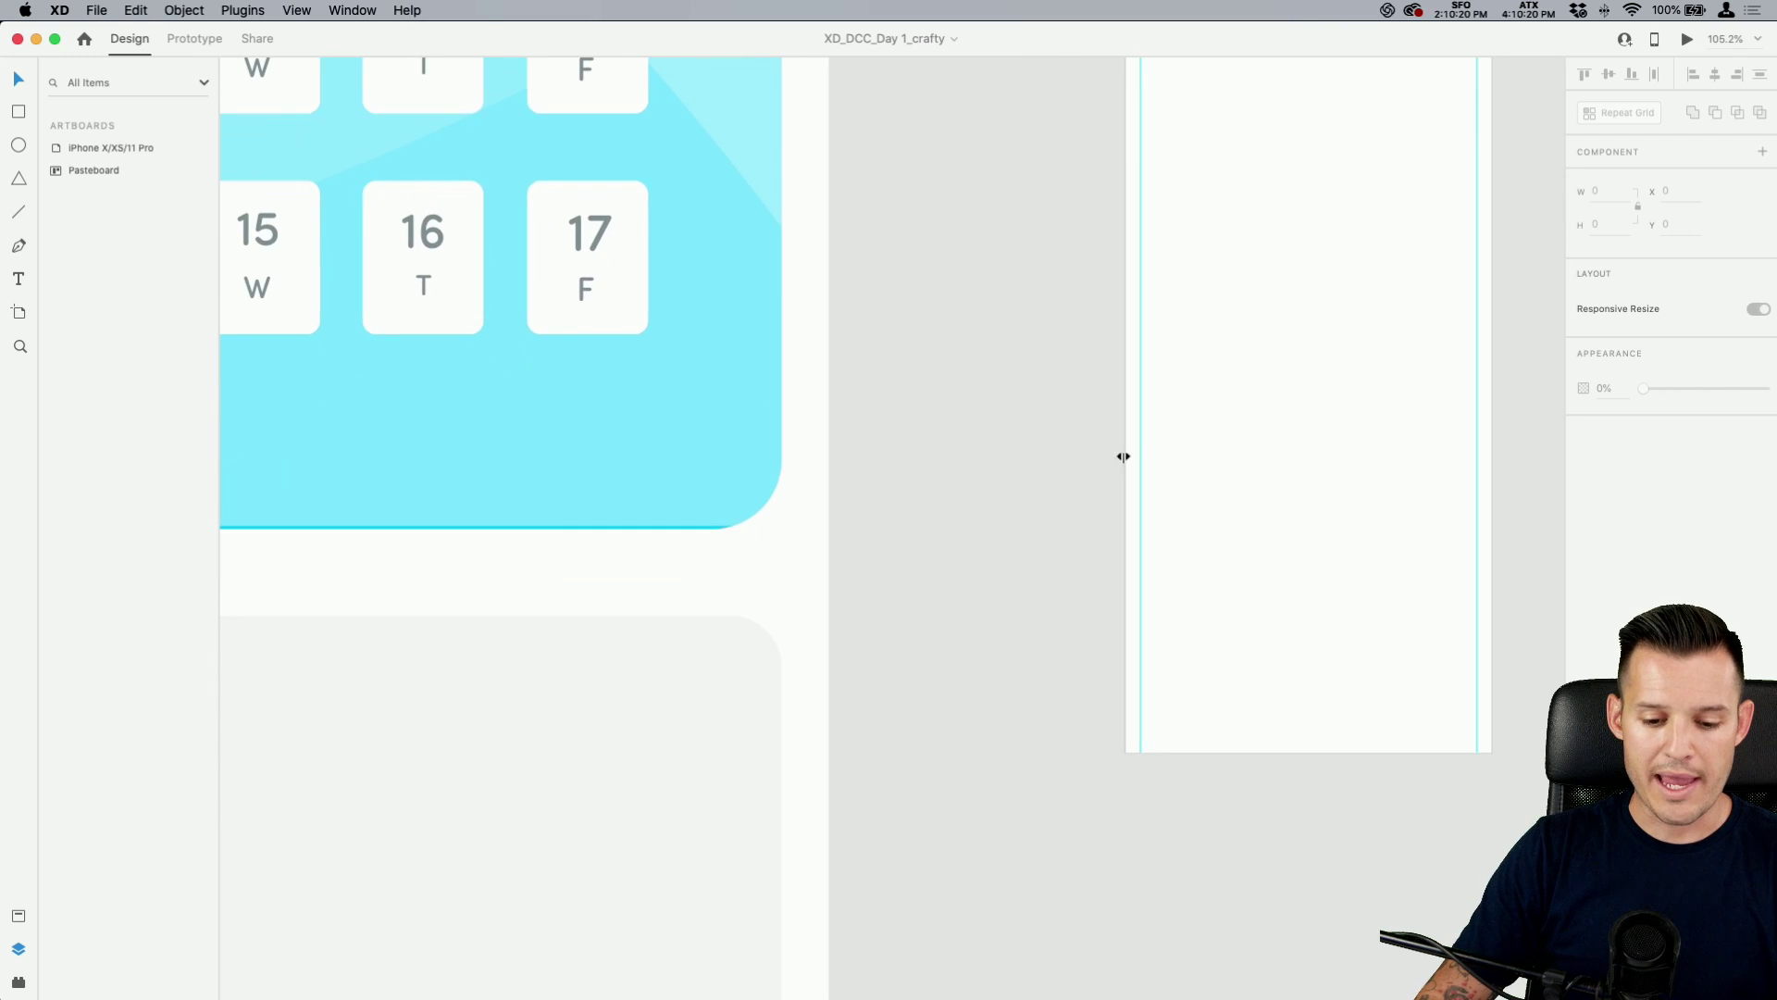
scroll(1230, 376, down, 6)
scroll(1329, 64, right, 10)
scroll(797, 207, up, 7)
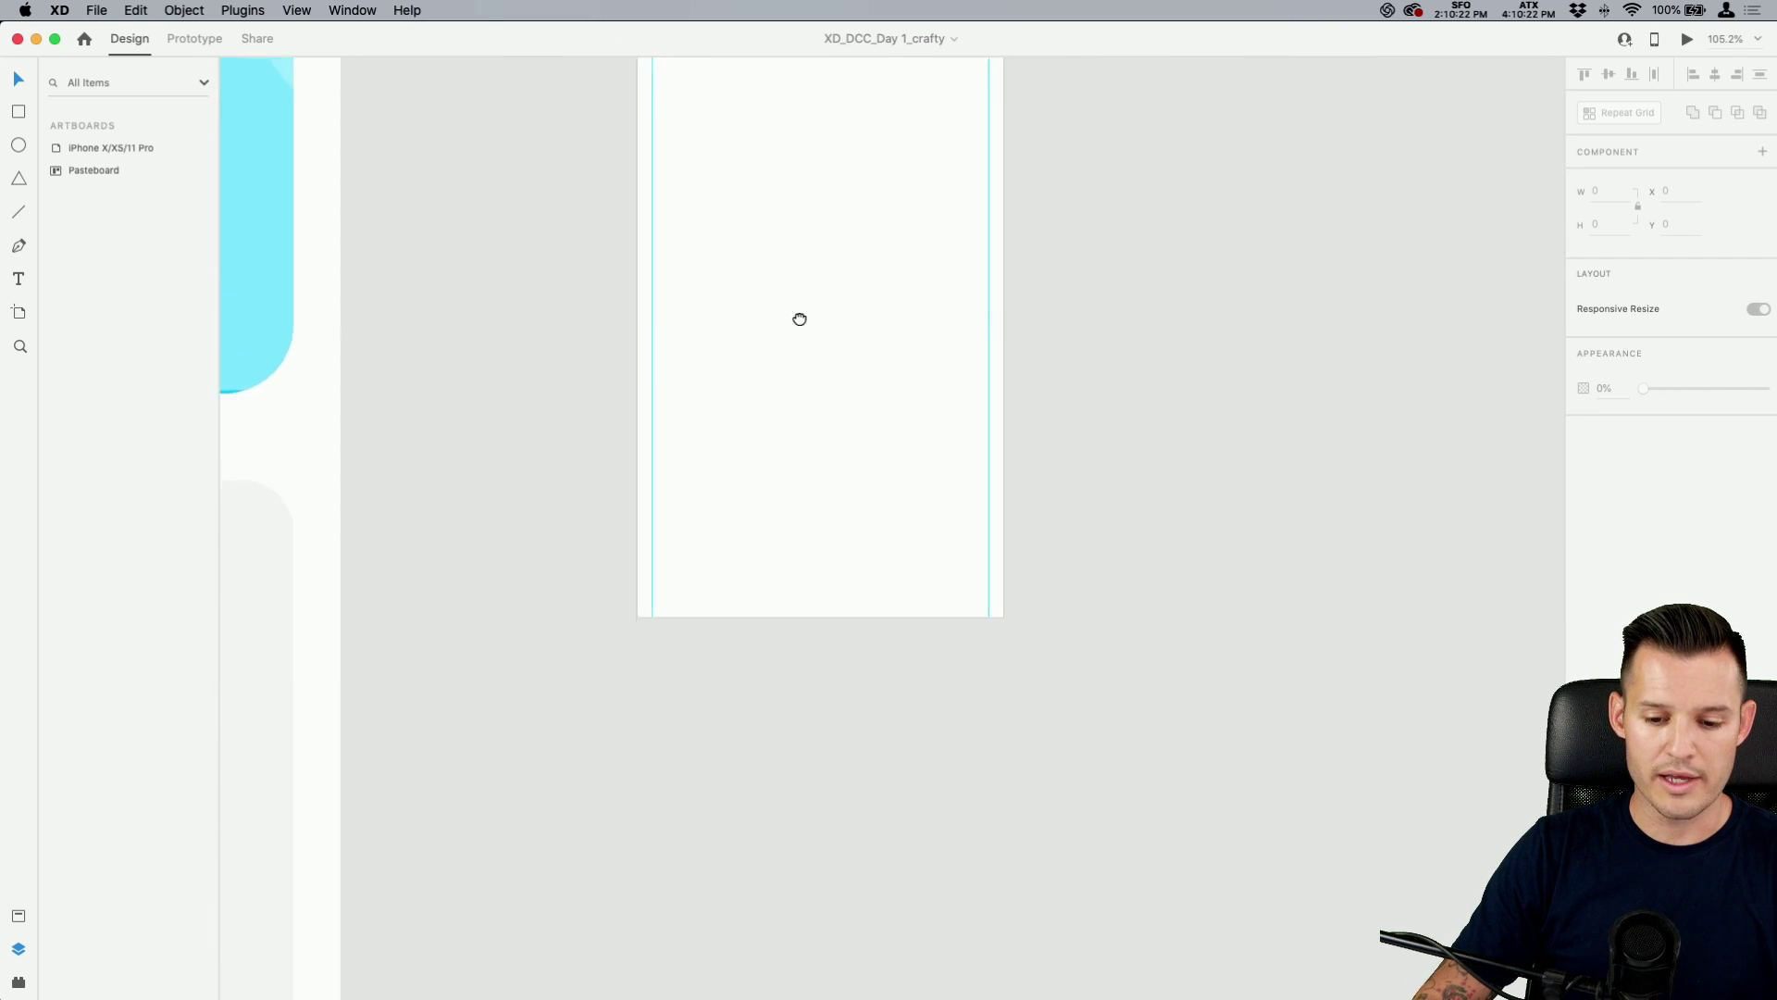
scroll(954, 555, down, 3)
scroll(962, 528, left, 2)
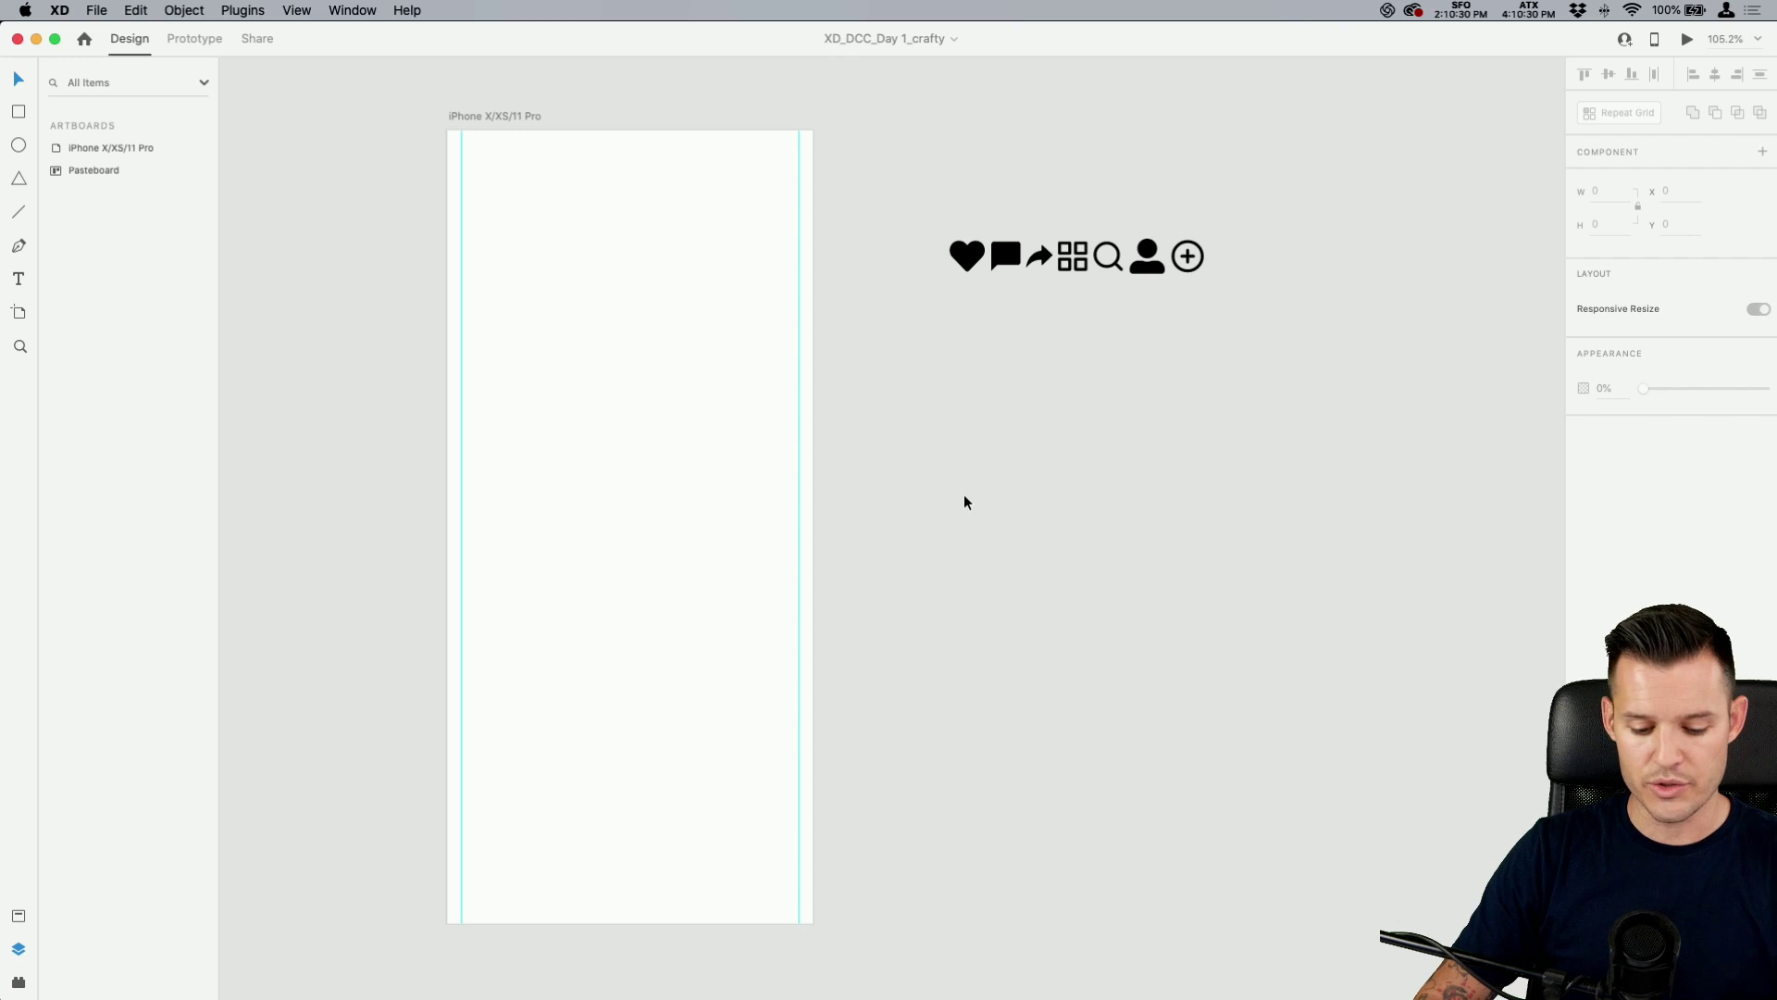
Add the text "Crafty" to the iPhone artboard and centre it horizontally near the top edge.
key(t)
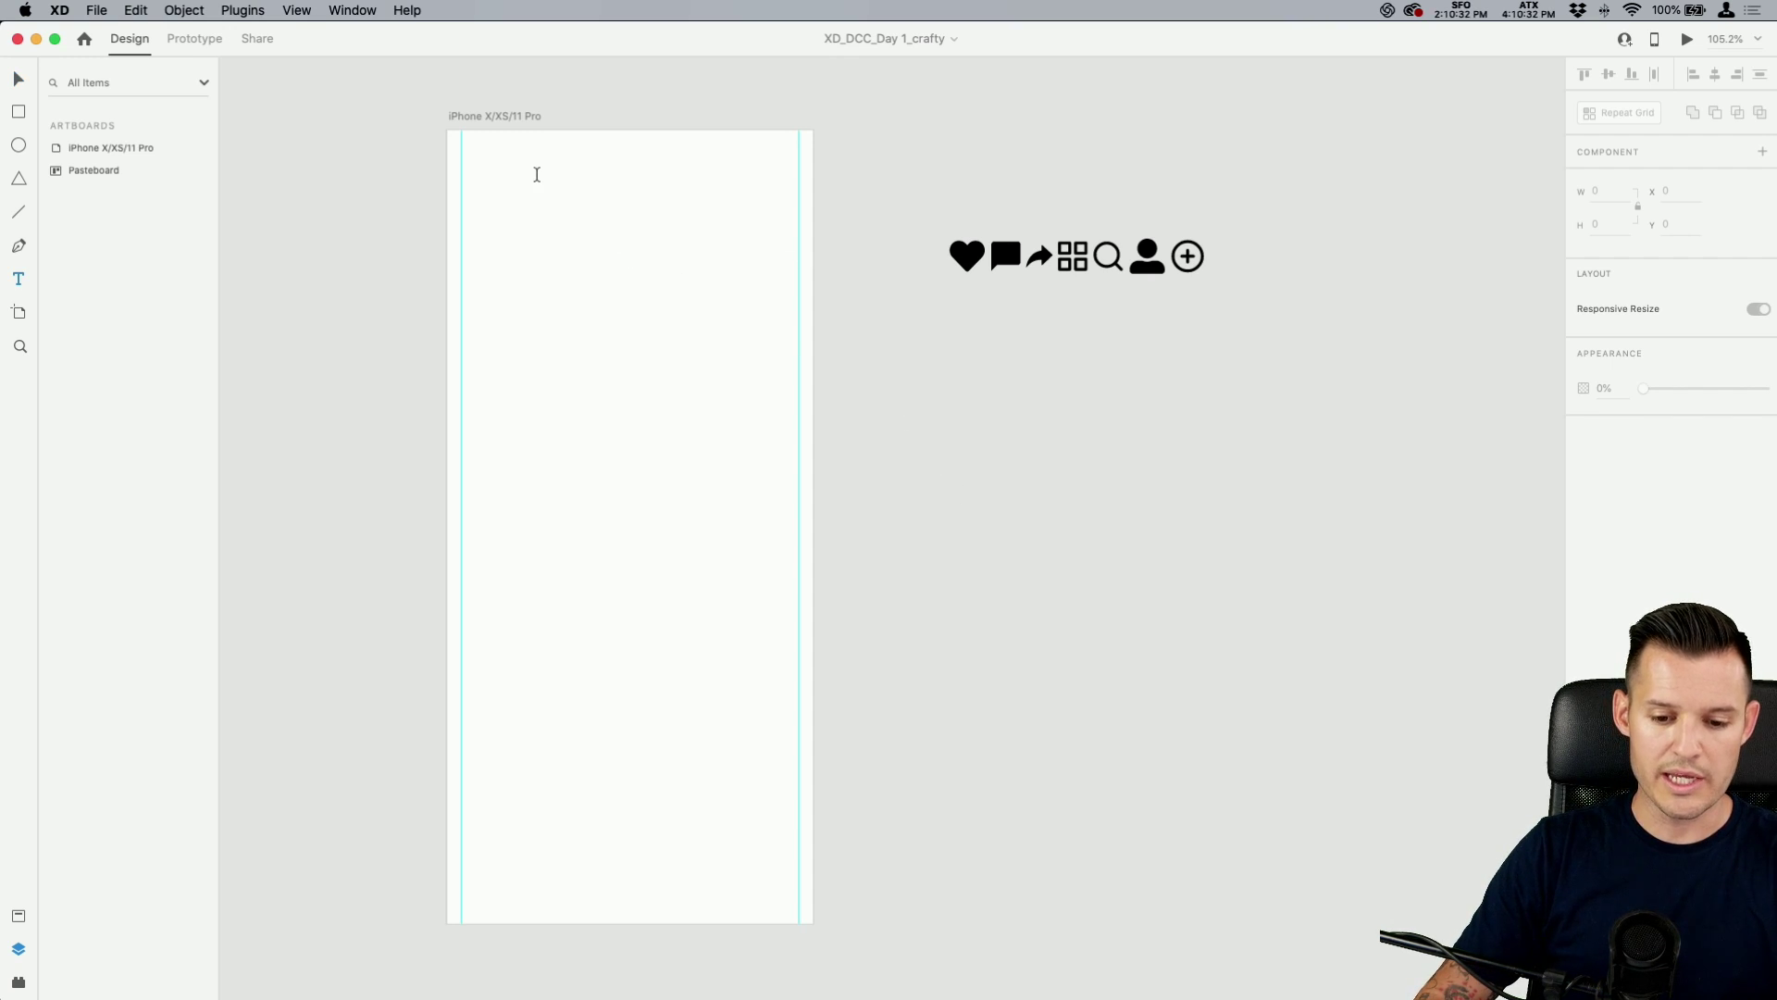
click(537, 171)
text(Crafty)
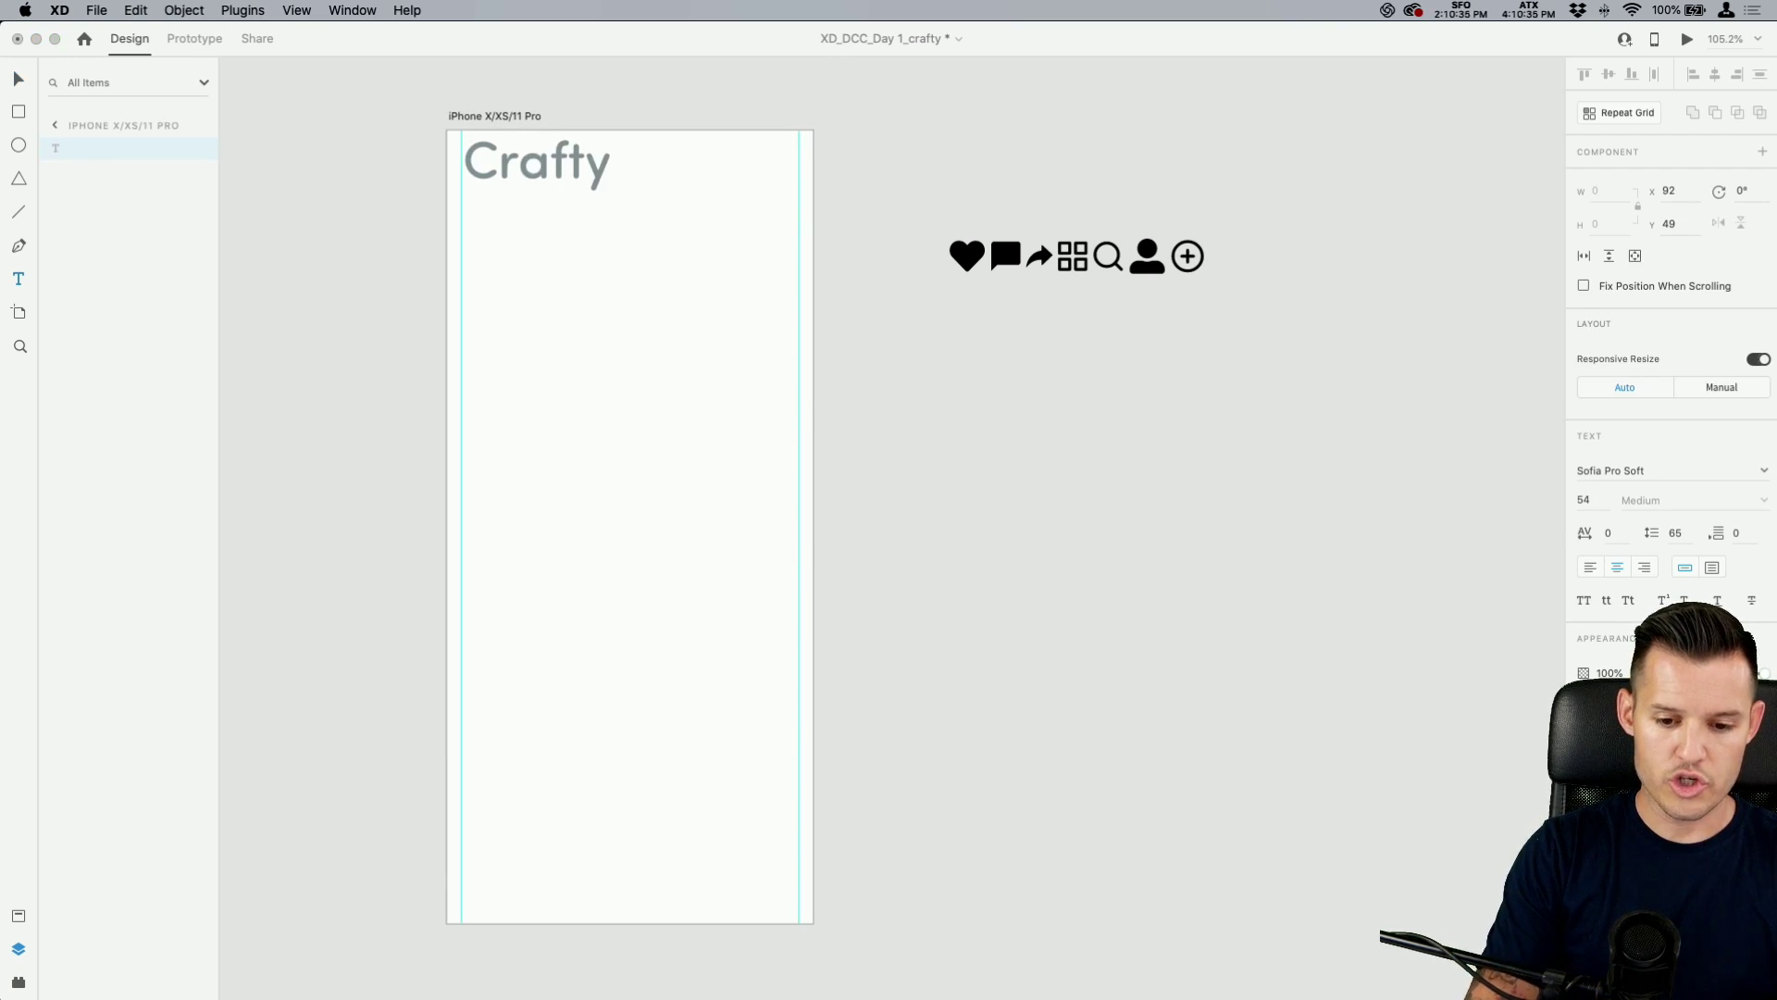
click(18, 80)
drag(481, 193, 575, 234)
Set the Crafty title's font size to 34 and its fill to purple #7703EB.
click(1610, 500)
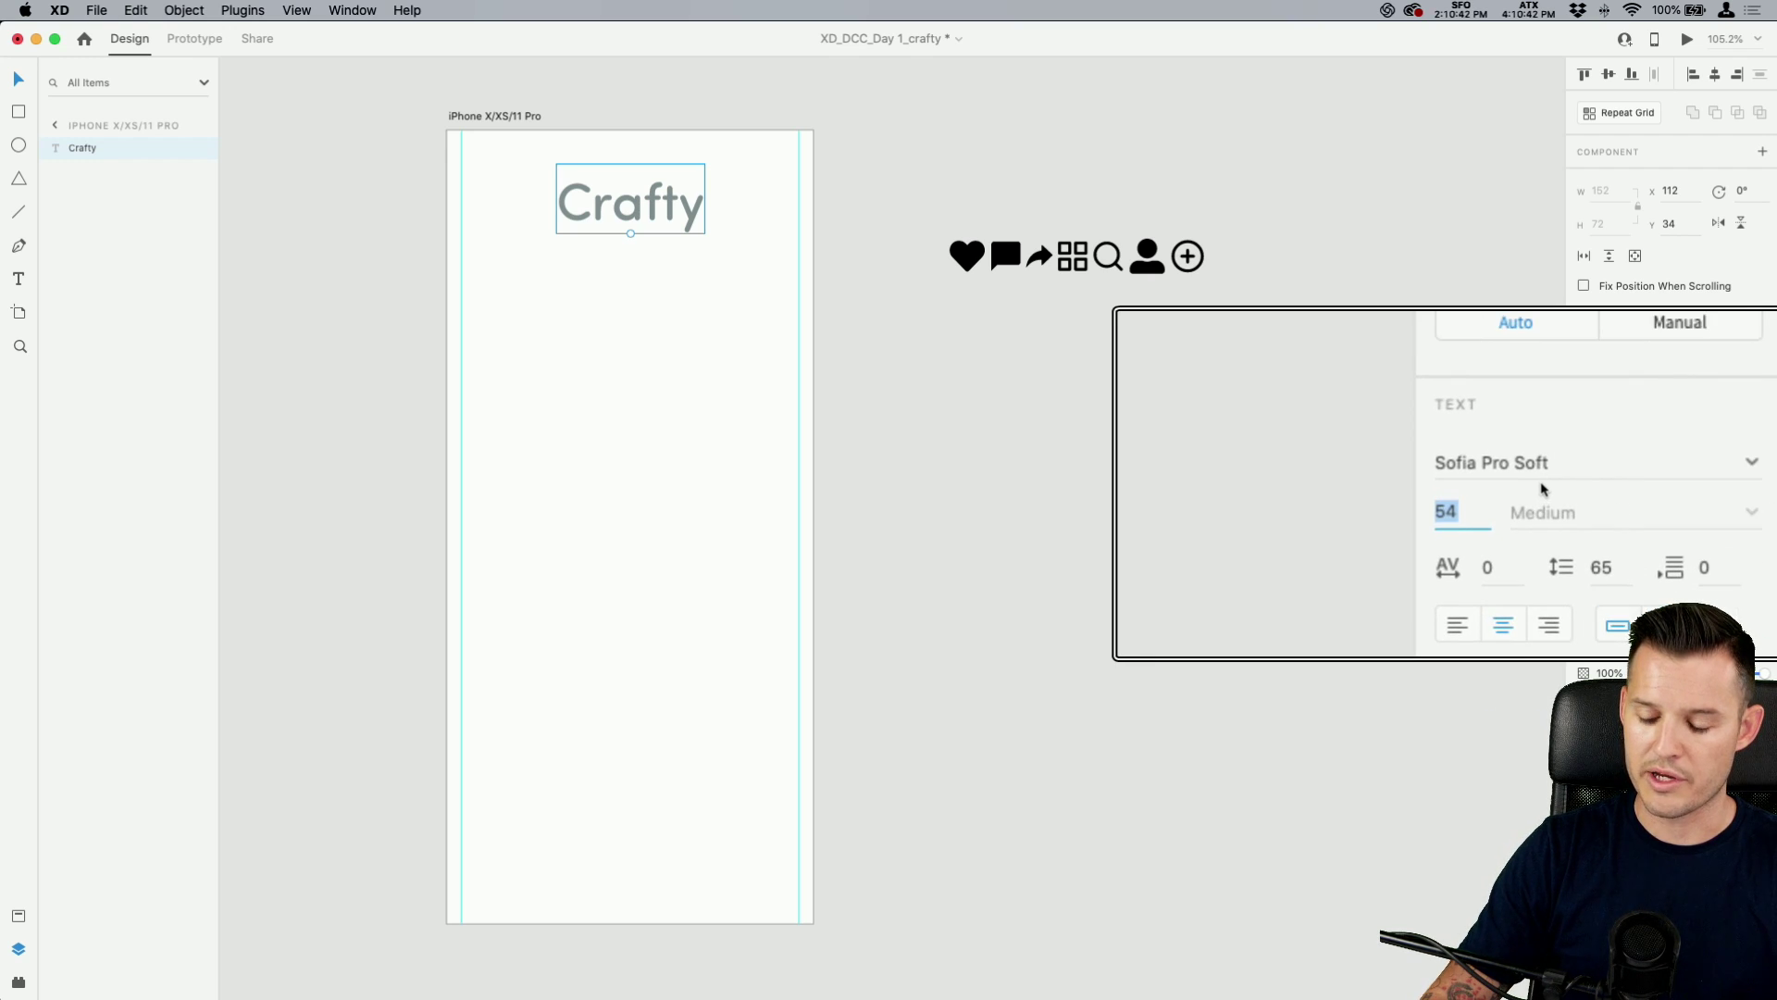
text(34)
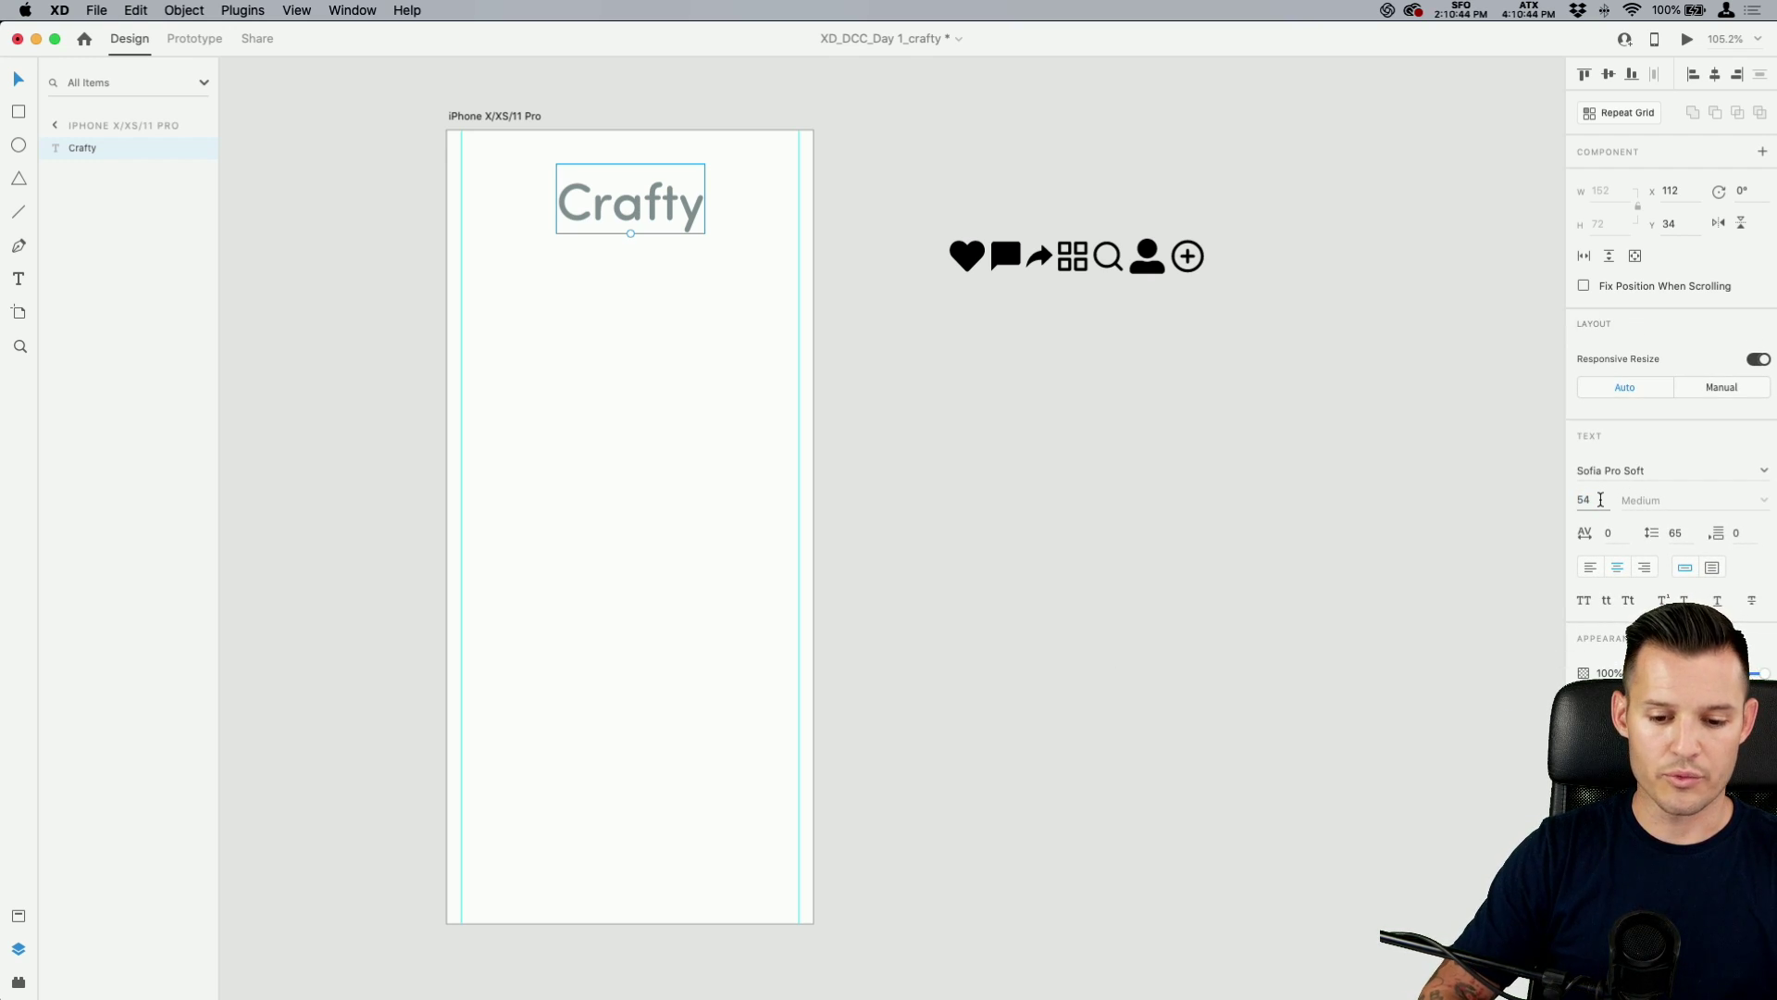
key(Return)
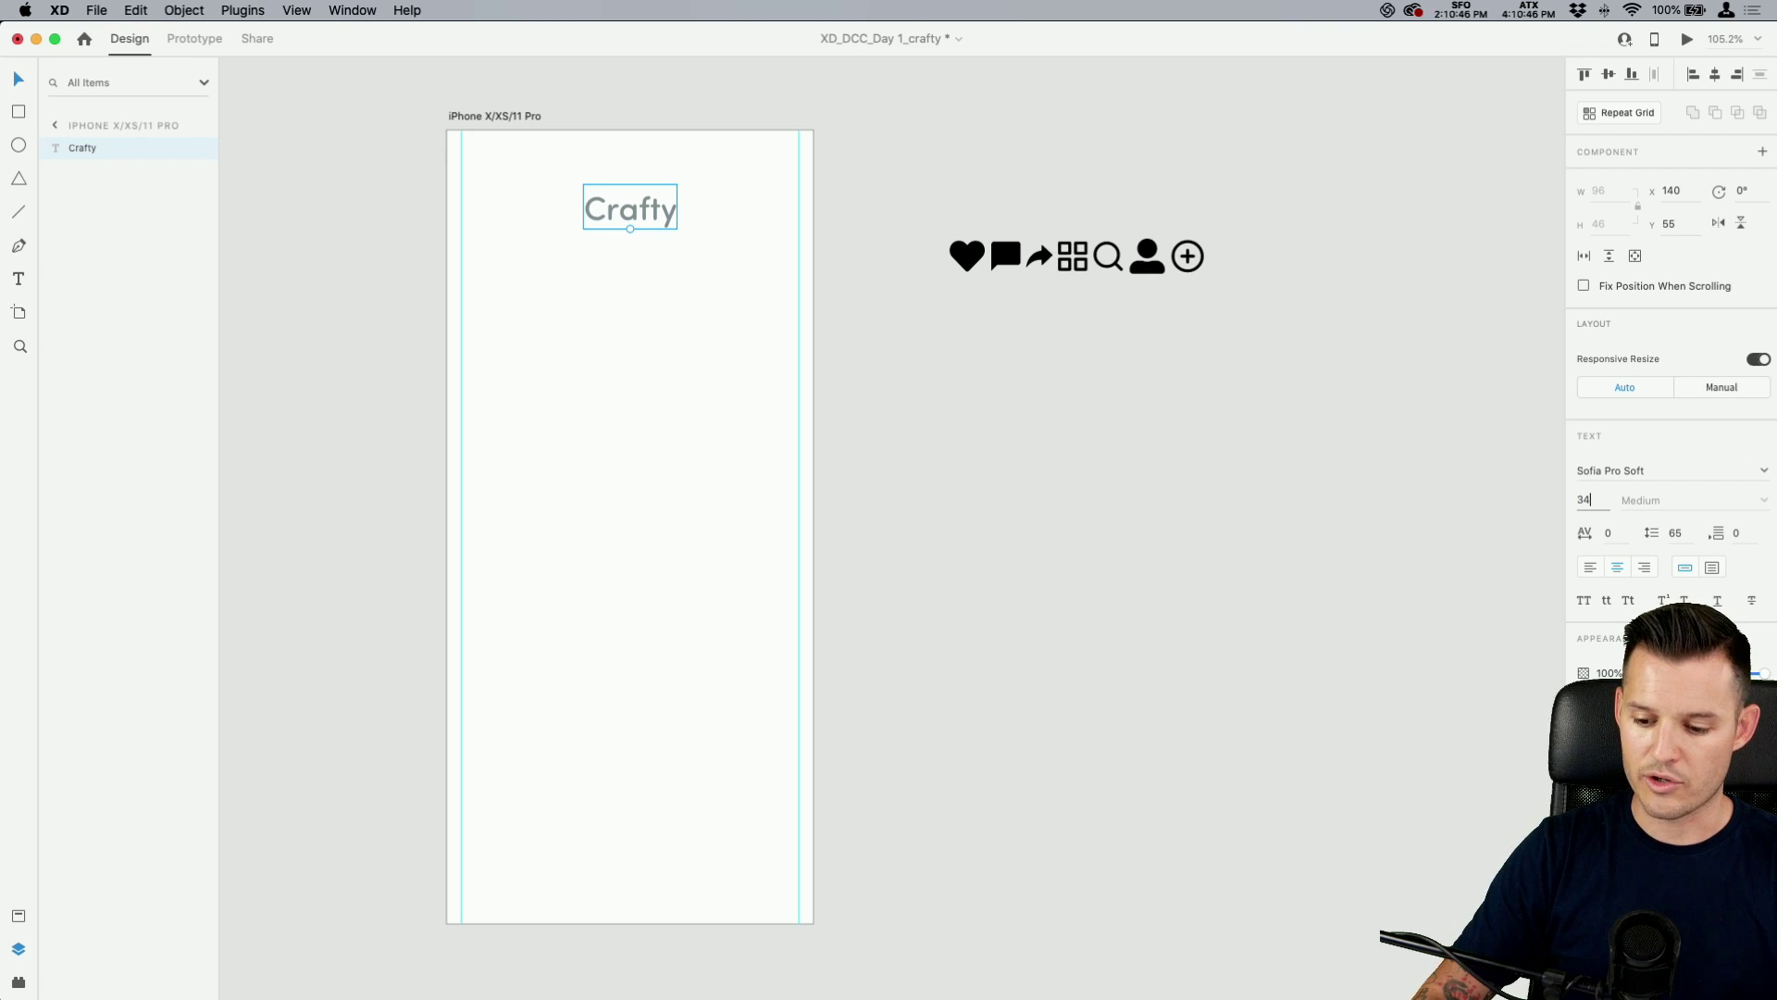
click(1598, 708)
drag(1550, 703, 1532, 647)
click(1531, 652)
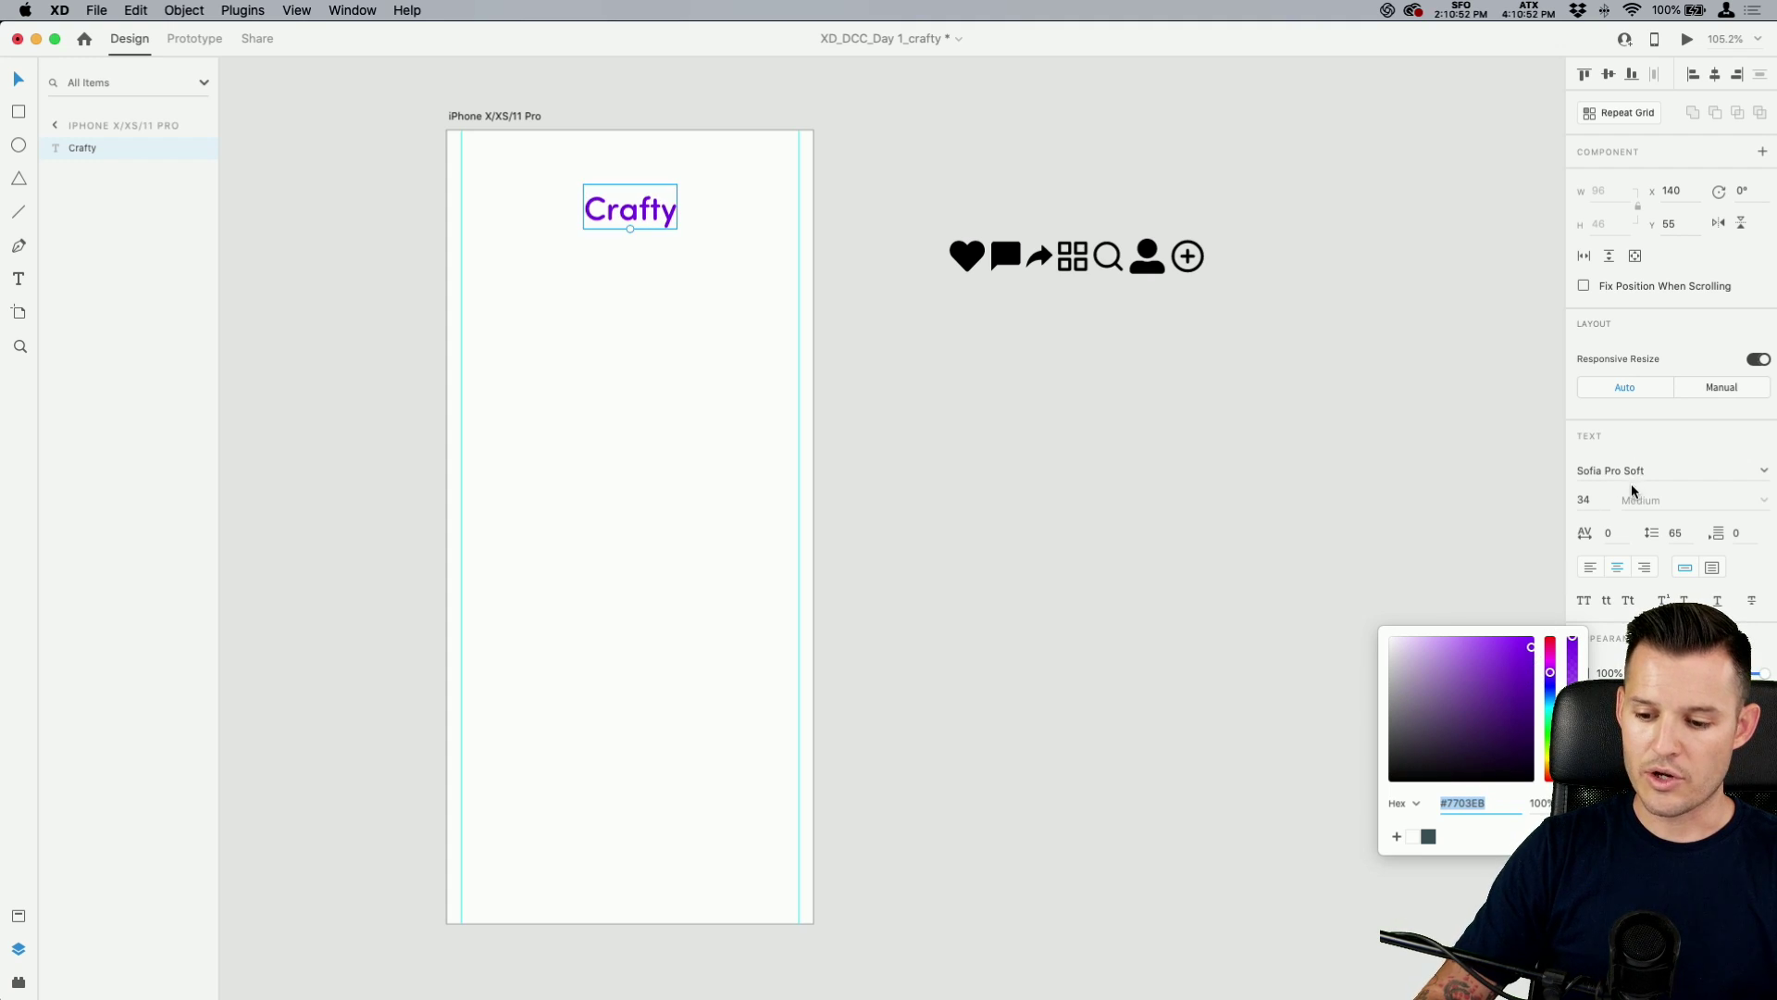
click(1145, 460)
Move the Crafty title up to Y 21, keeping it horizontally centred on the artboard.
drag(661, 220, 661, 188)
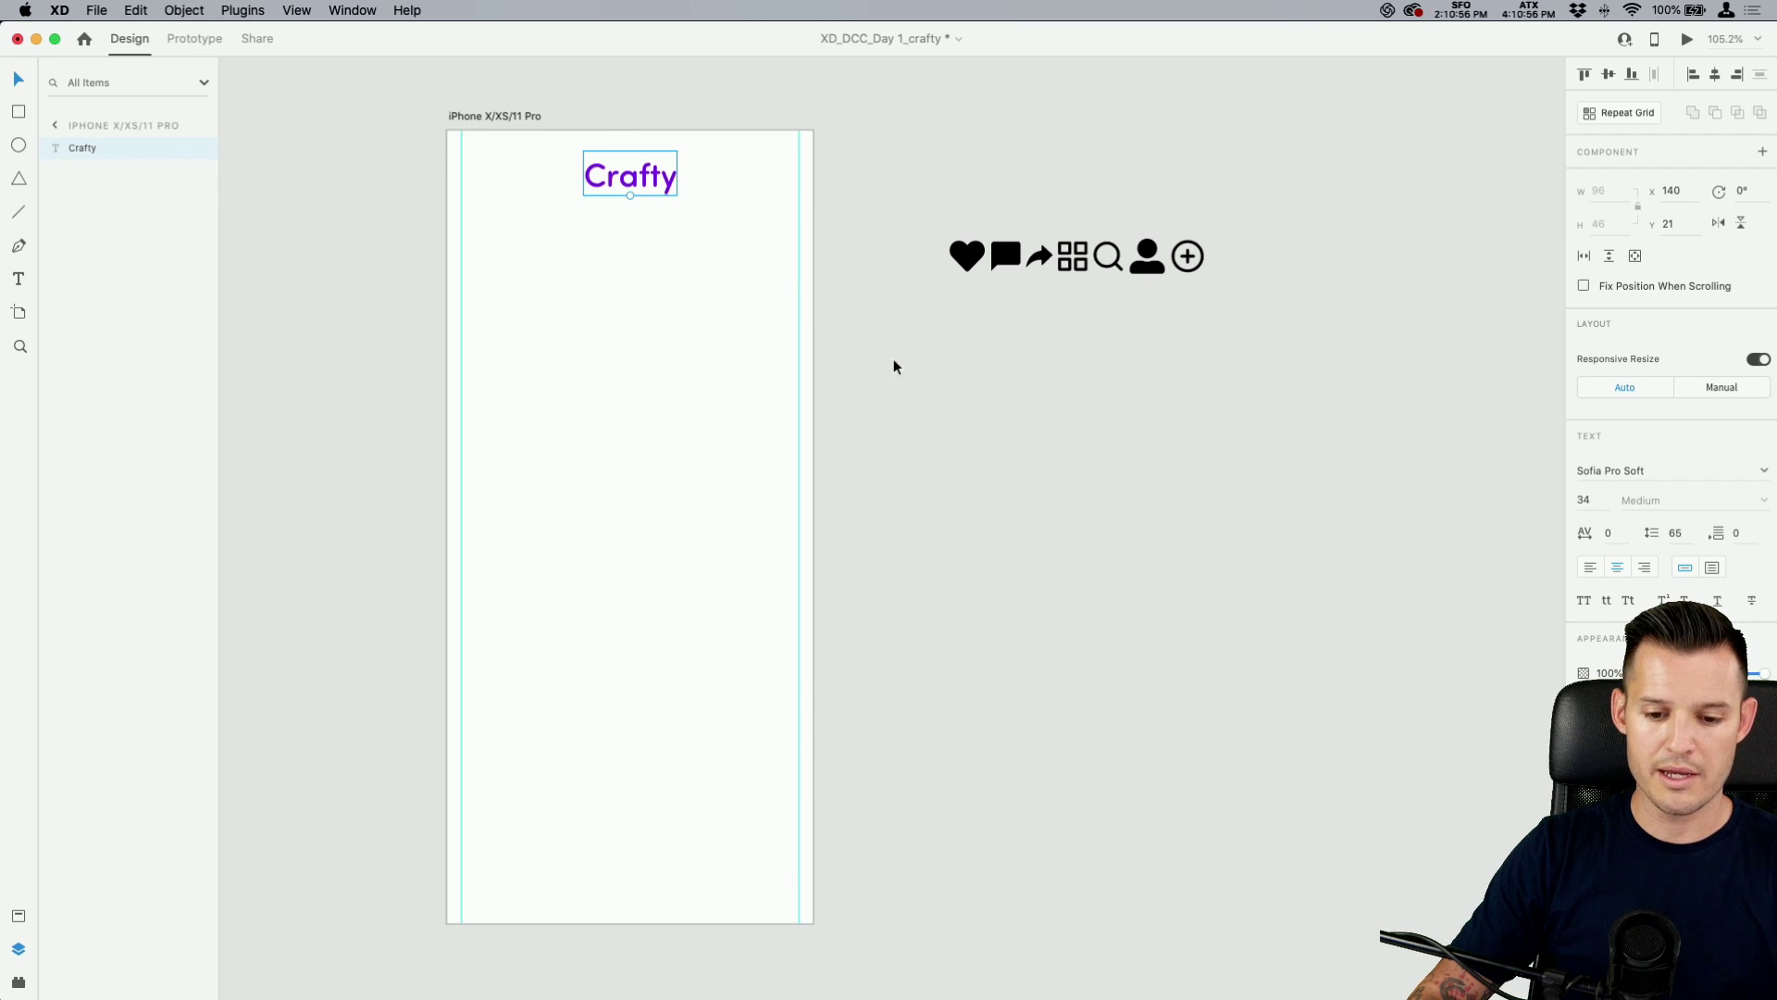
click(902, 374)
scroll(926, 365, left, 2)
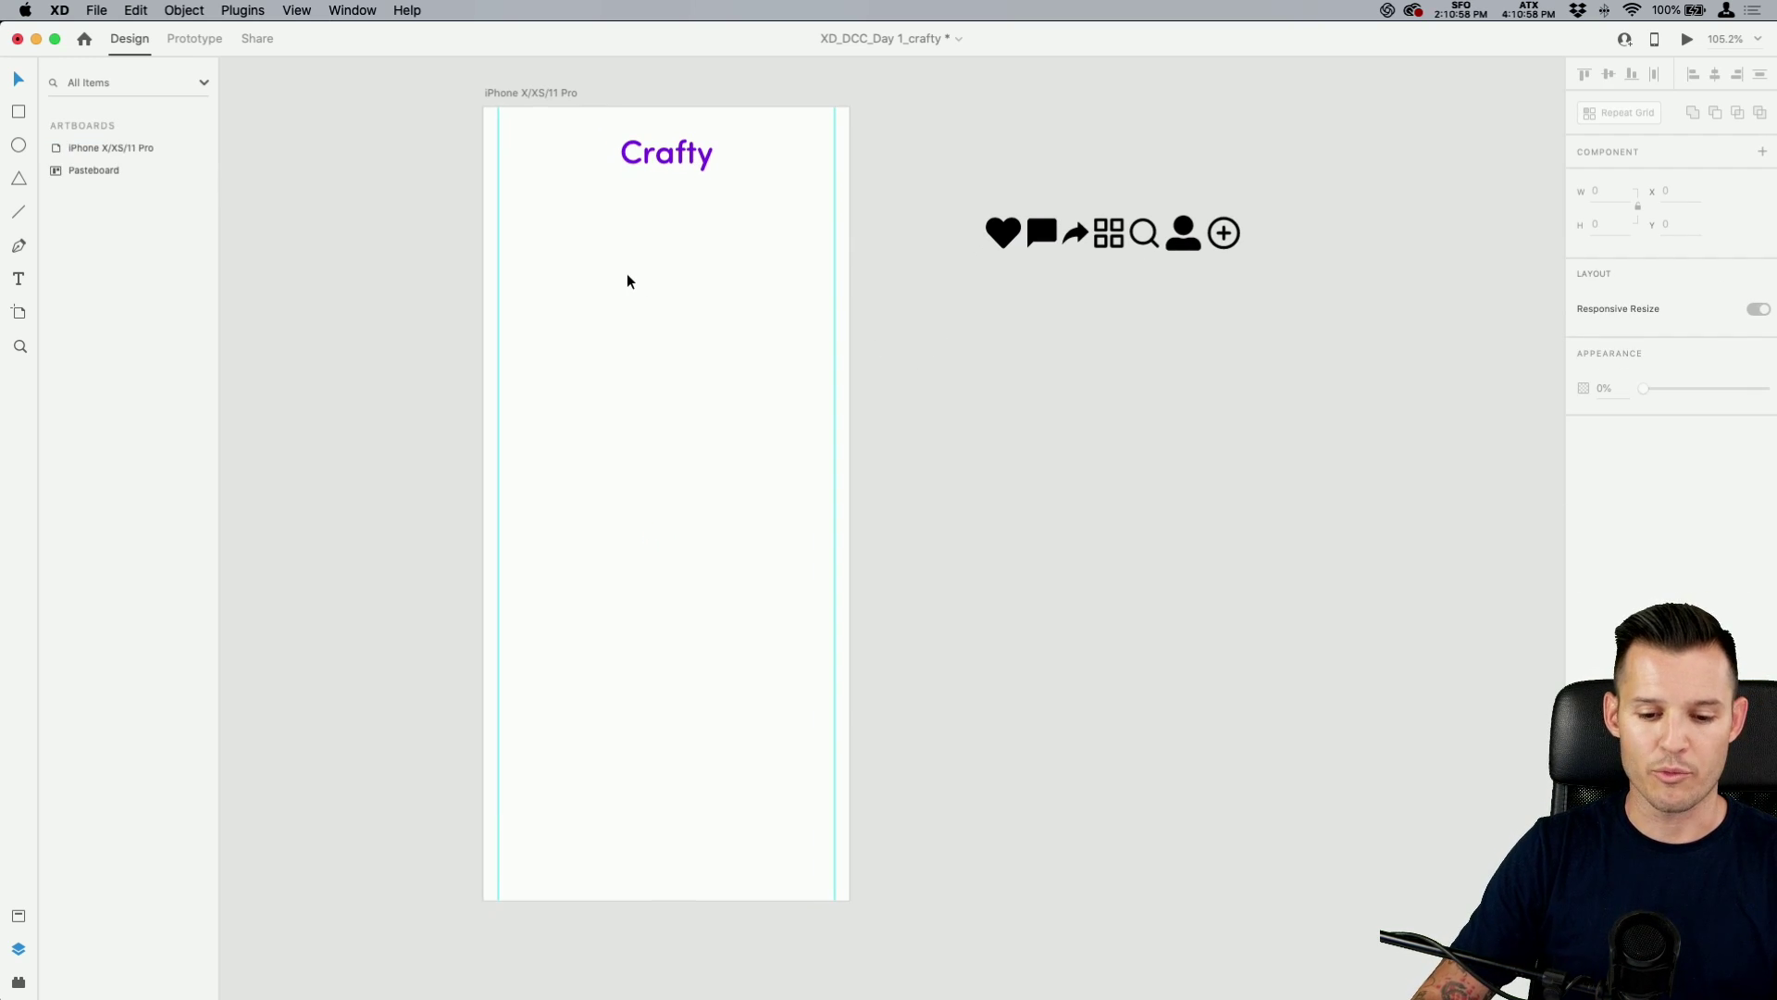
Draw a 45 by 45 circle below the title against the left guide at X 15, Y 67, and save the document.
key(super+2)
key(e)
drag(578, 351, 722, 432)
drag(614, 397, 593, 380)
key(alt)
scroll(553, 287, up, 3)
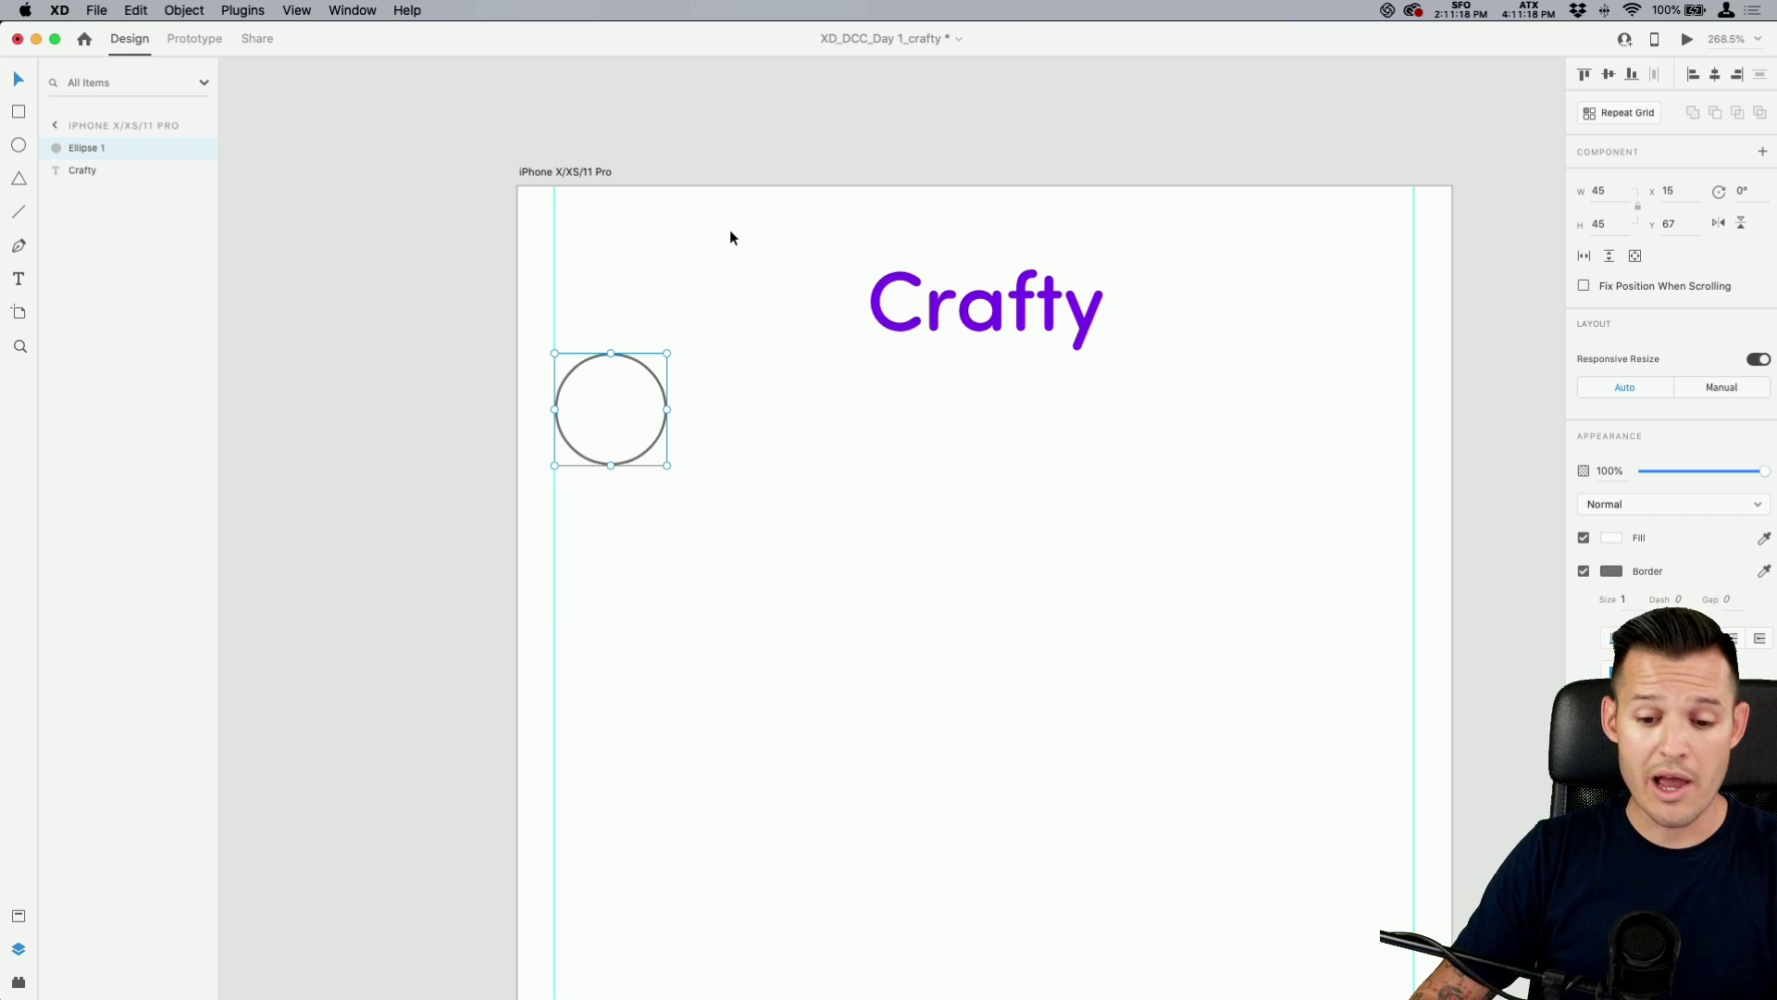
scroll(734, 278, down, 2)
scroll(734, 278, right, 2)
click(392, 208)
key(super+s)
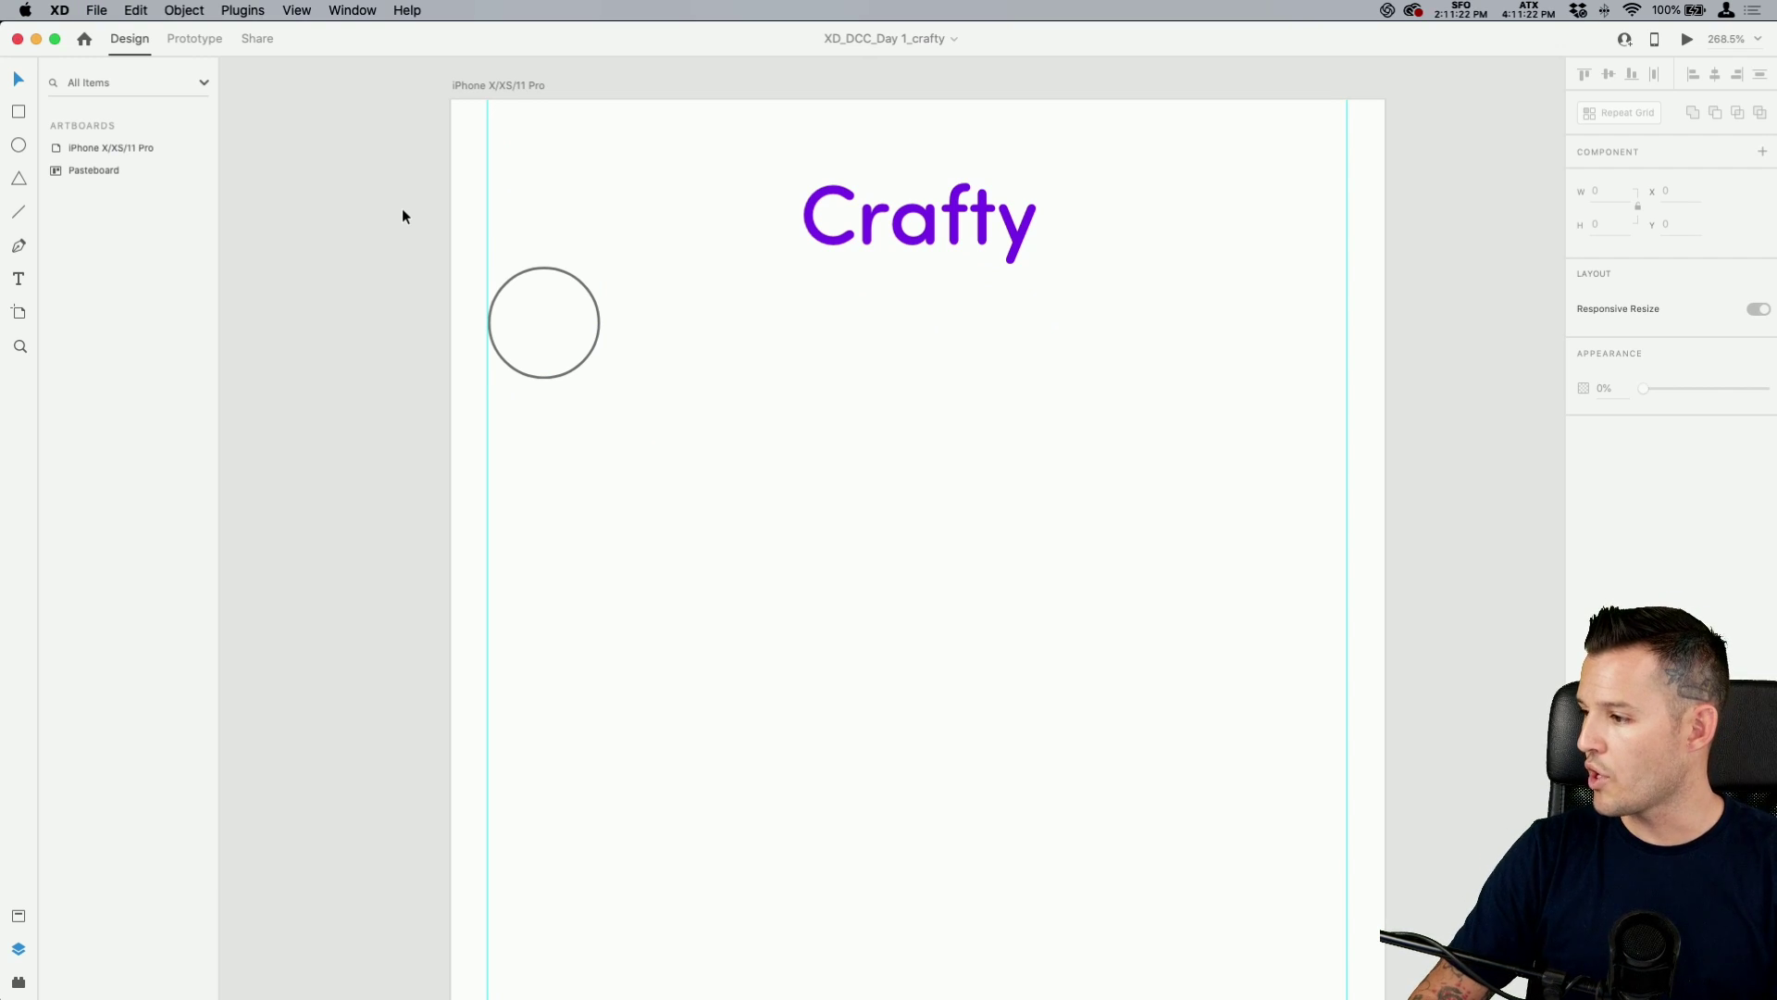
Remove the circle's border and fill it with dark red #A03A3A.
click(492, 296)
click(1582, 571)
click(1613, 536)
click(1485, 504)
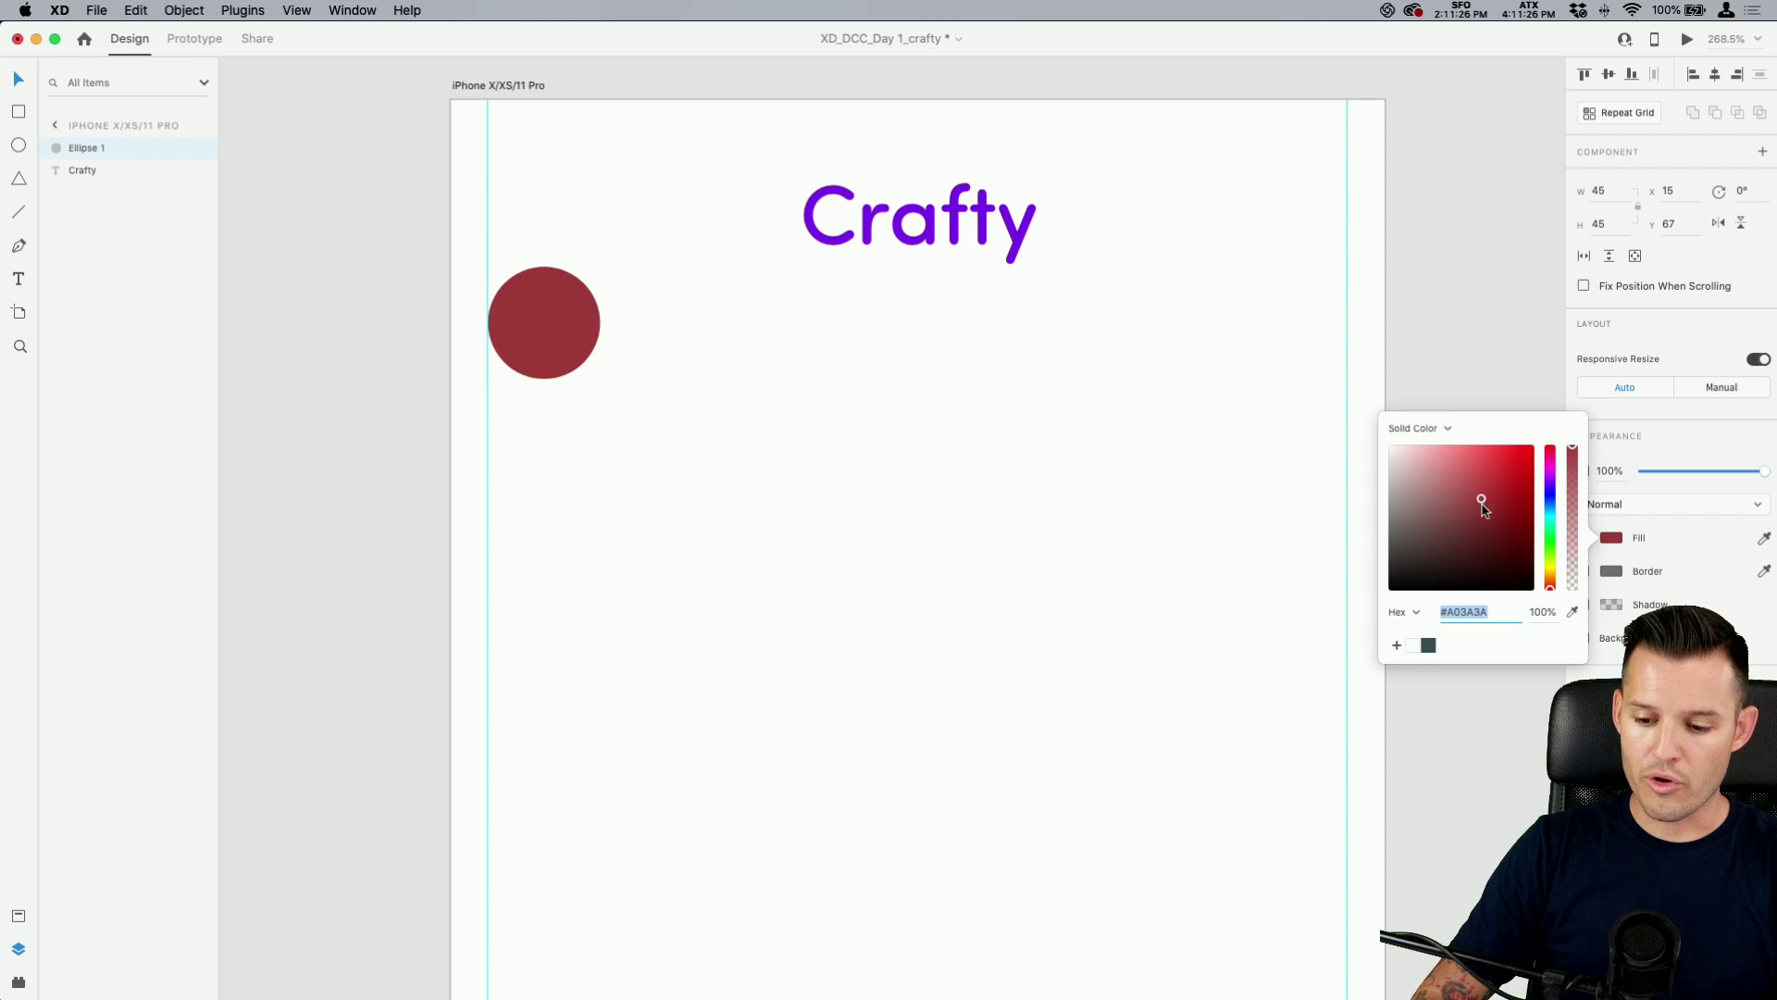
click(618, 391)
Use the UI Faces plugin to fill the circle with the Unsplash.com photo of the red-haired woman by a lake.
click(595, 377)
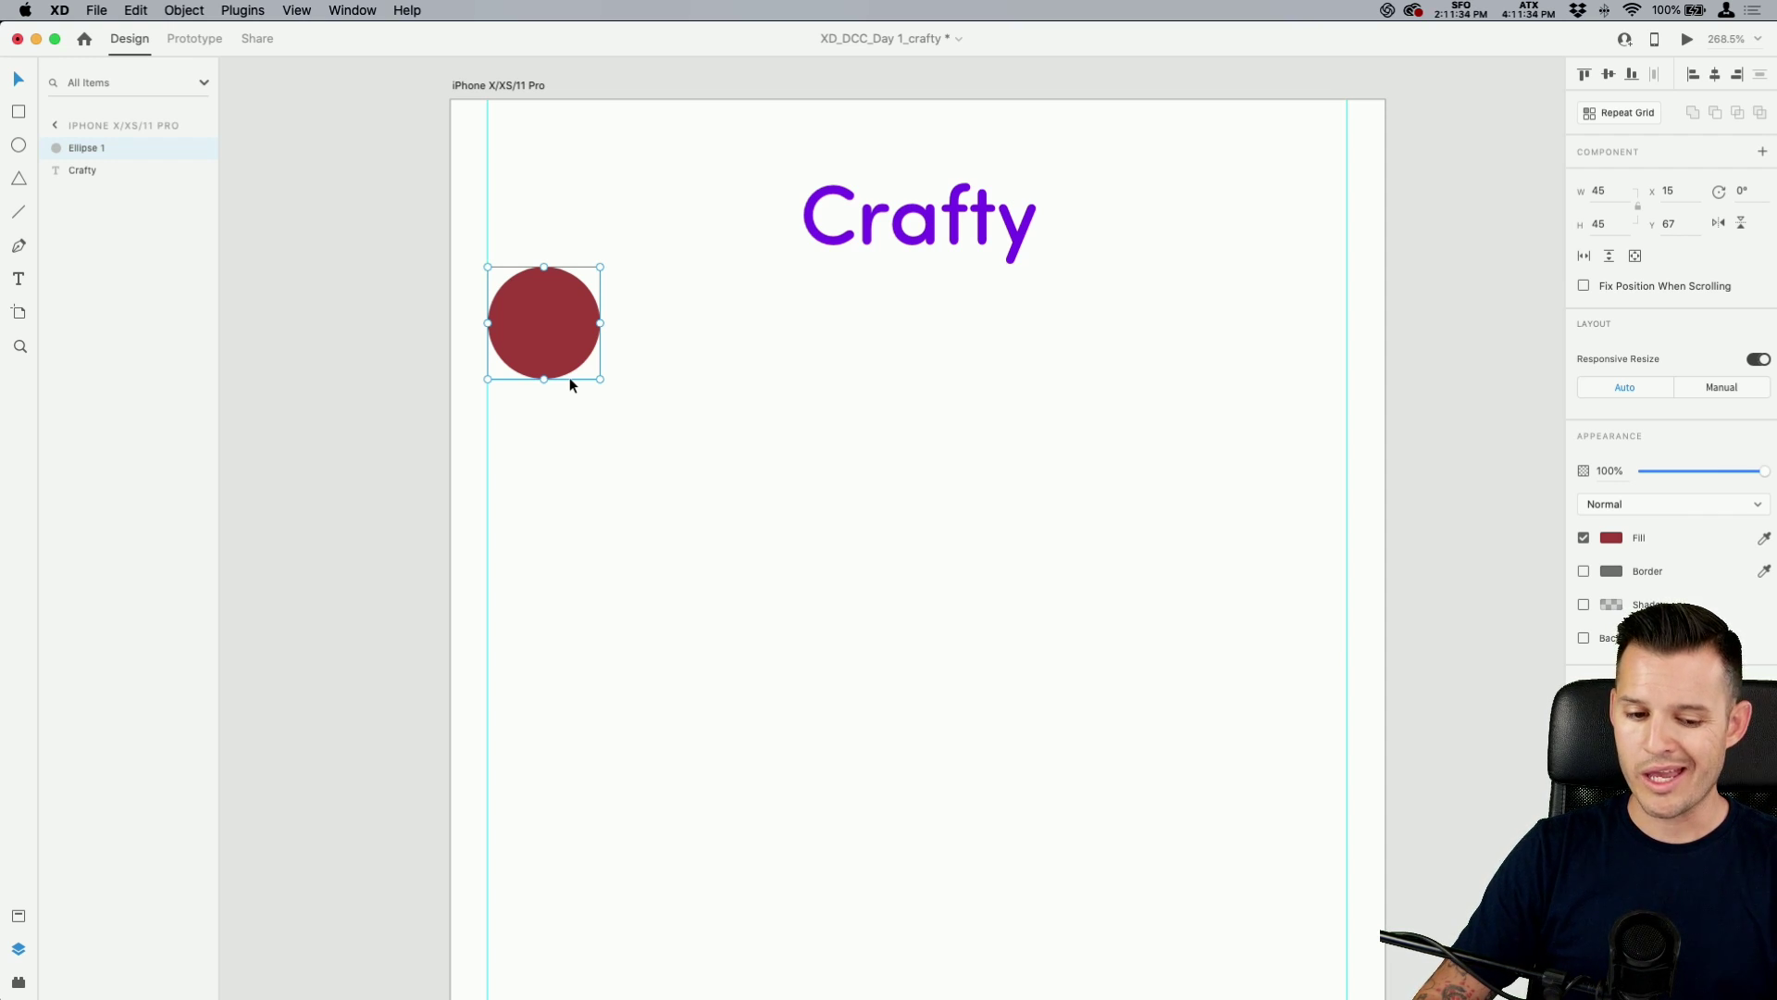
click(17, 981)
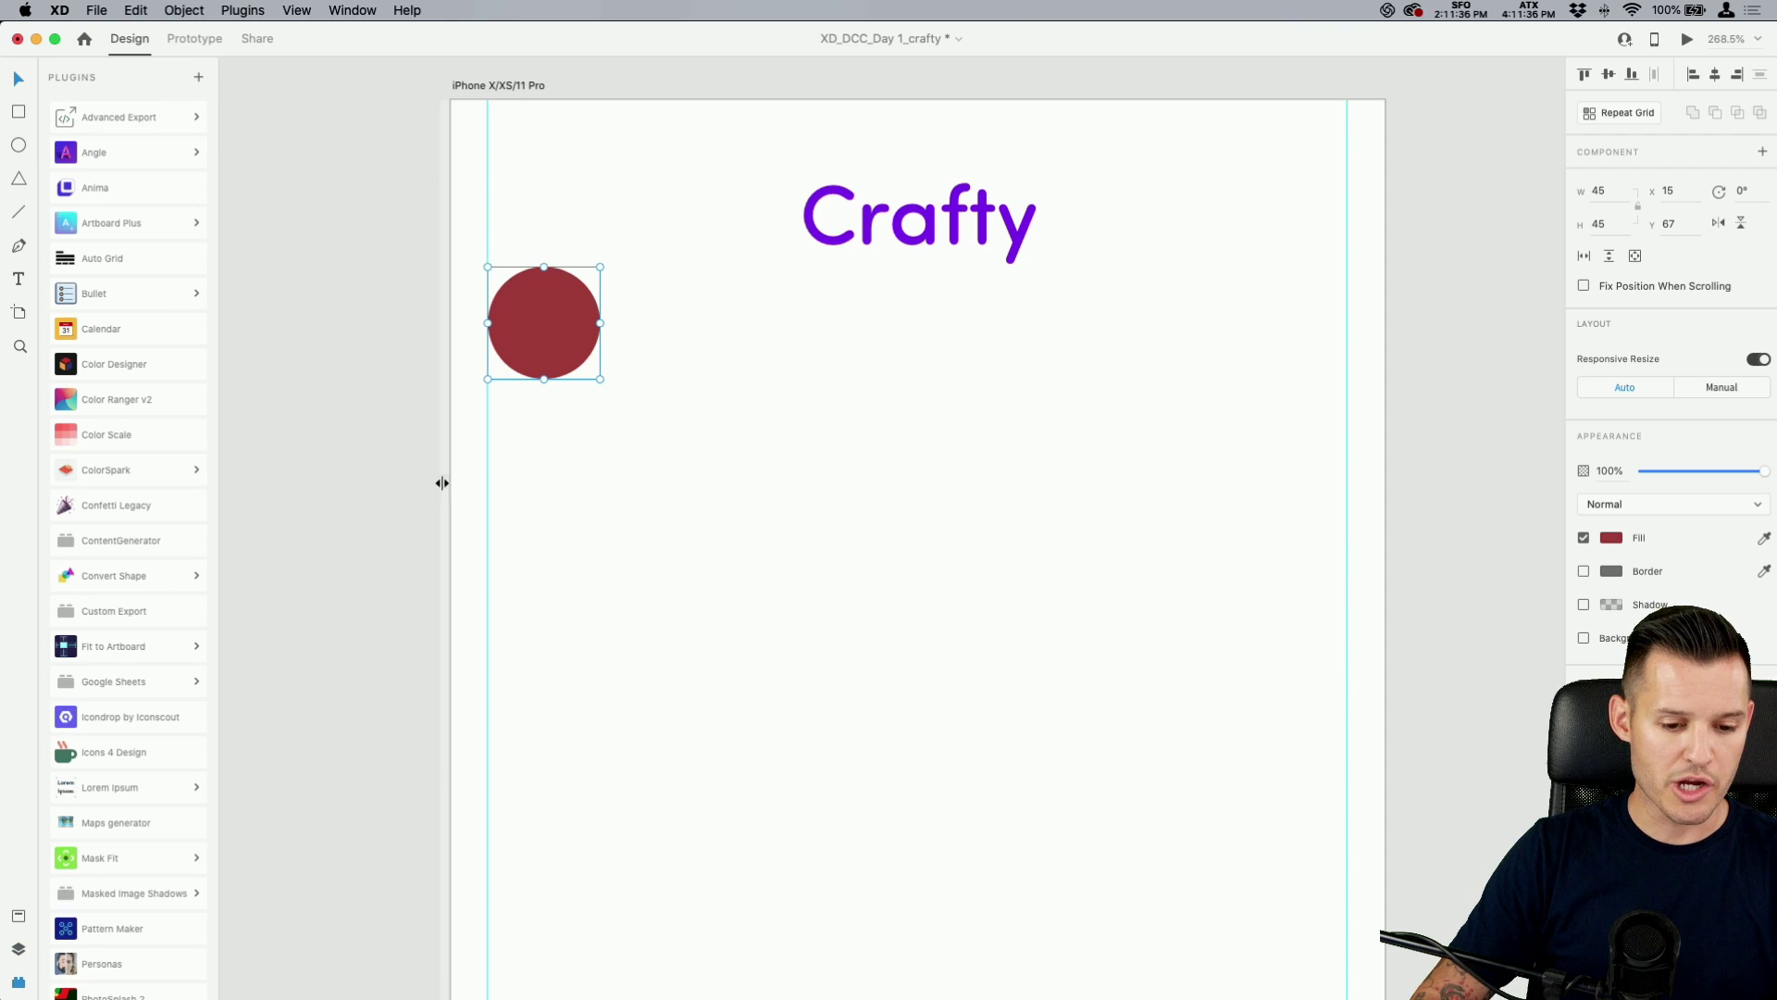
scroll(102, 564, down, 2)
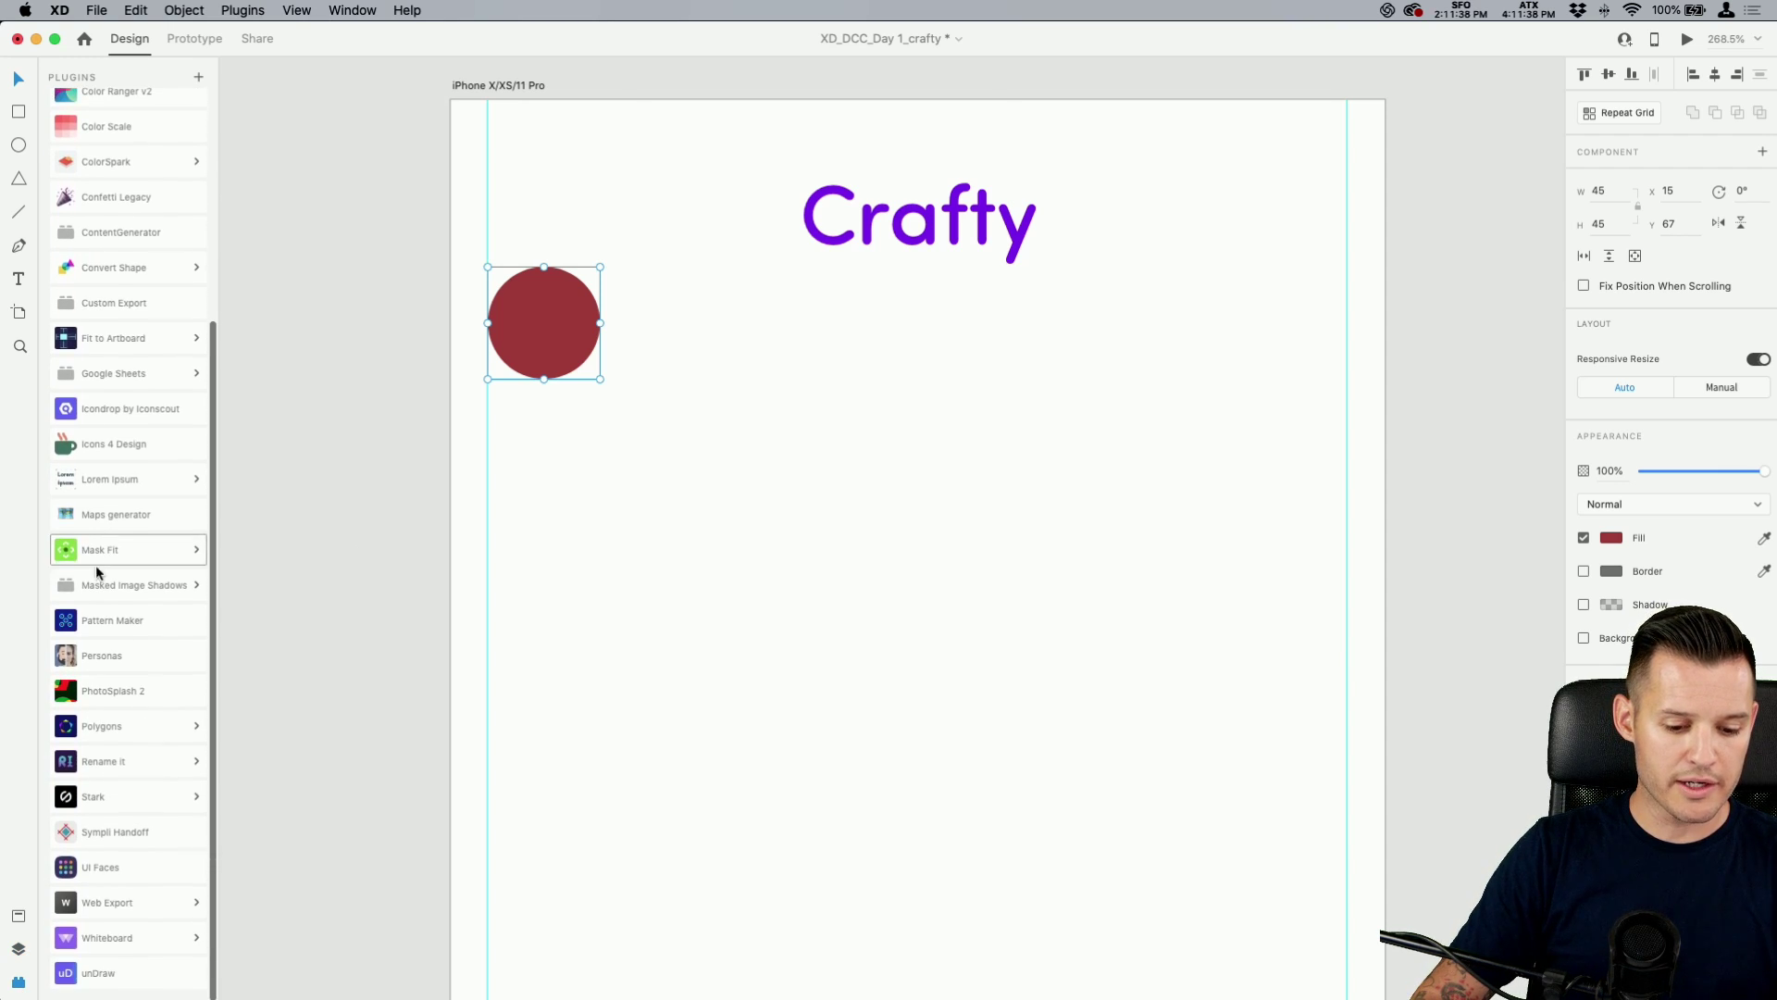
click(111, 867)
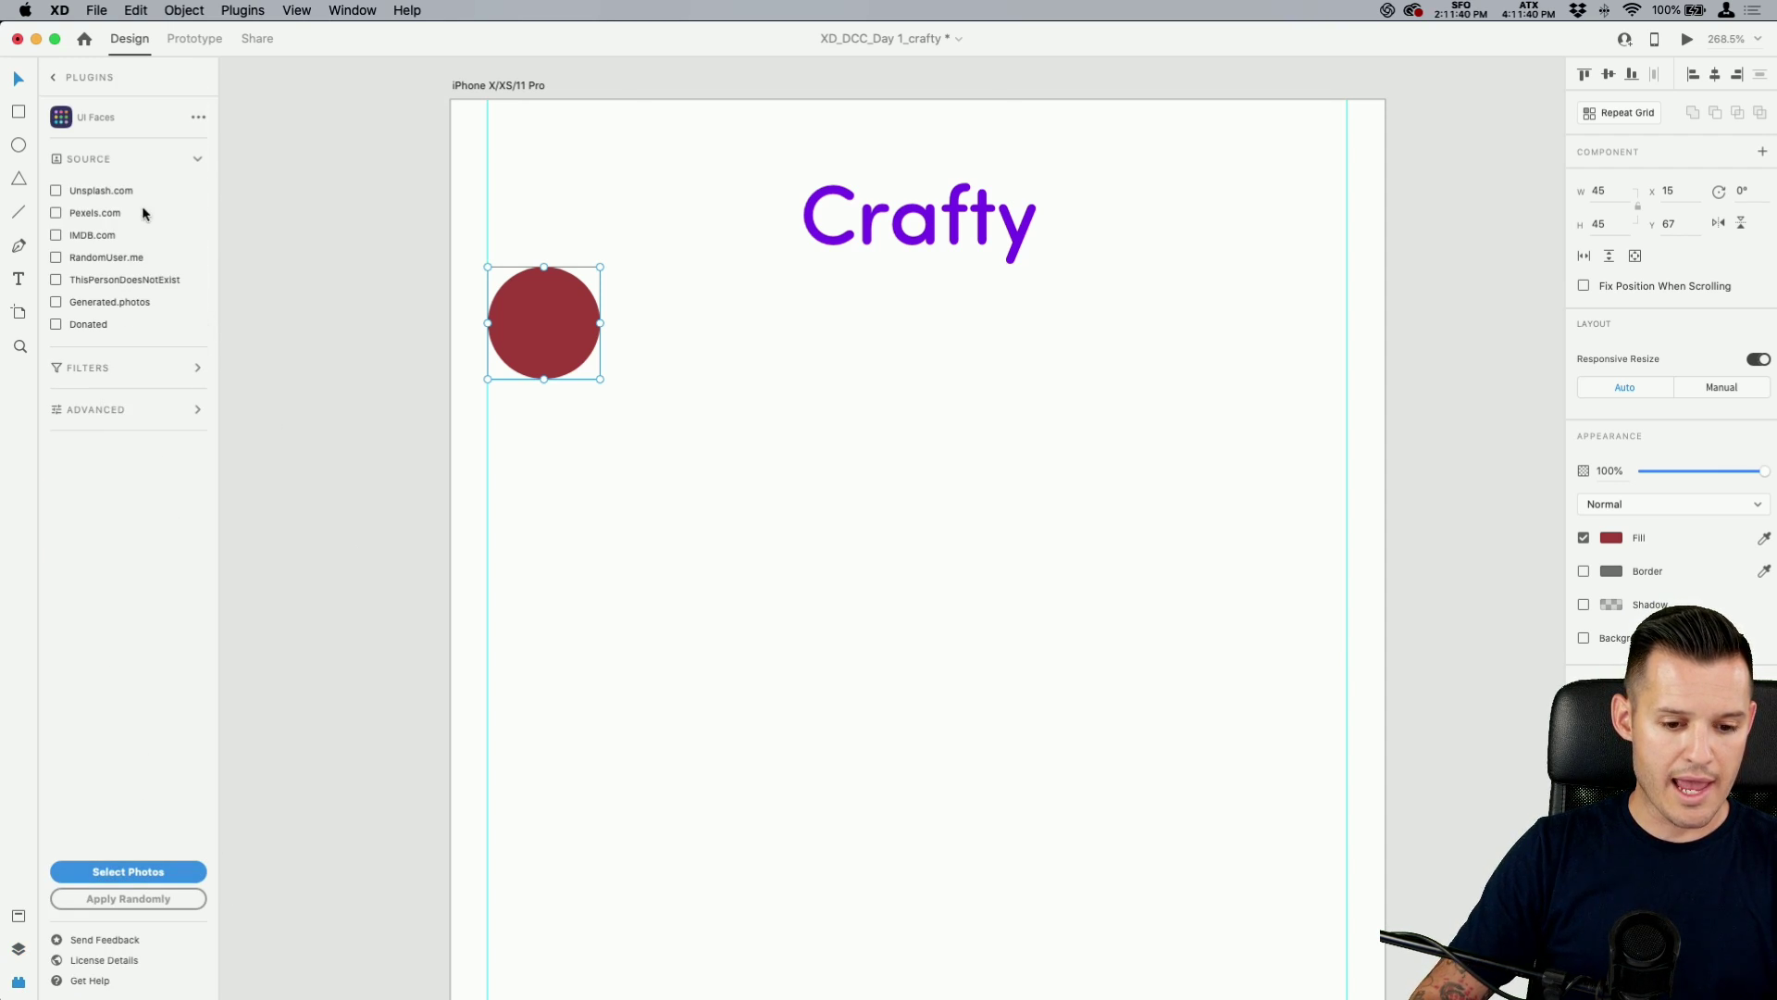
click(148, 871)
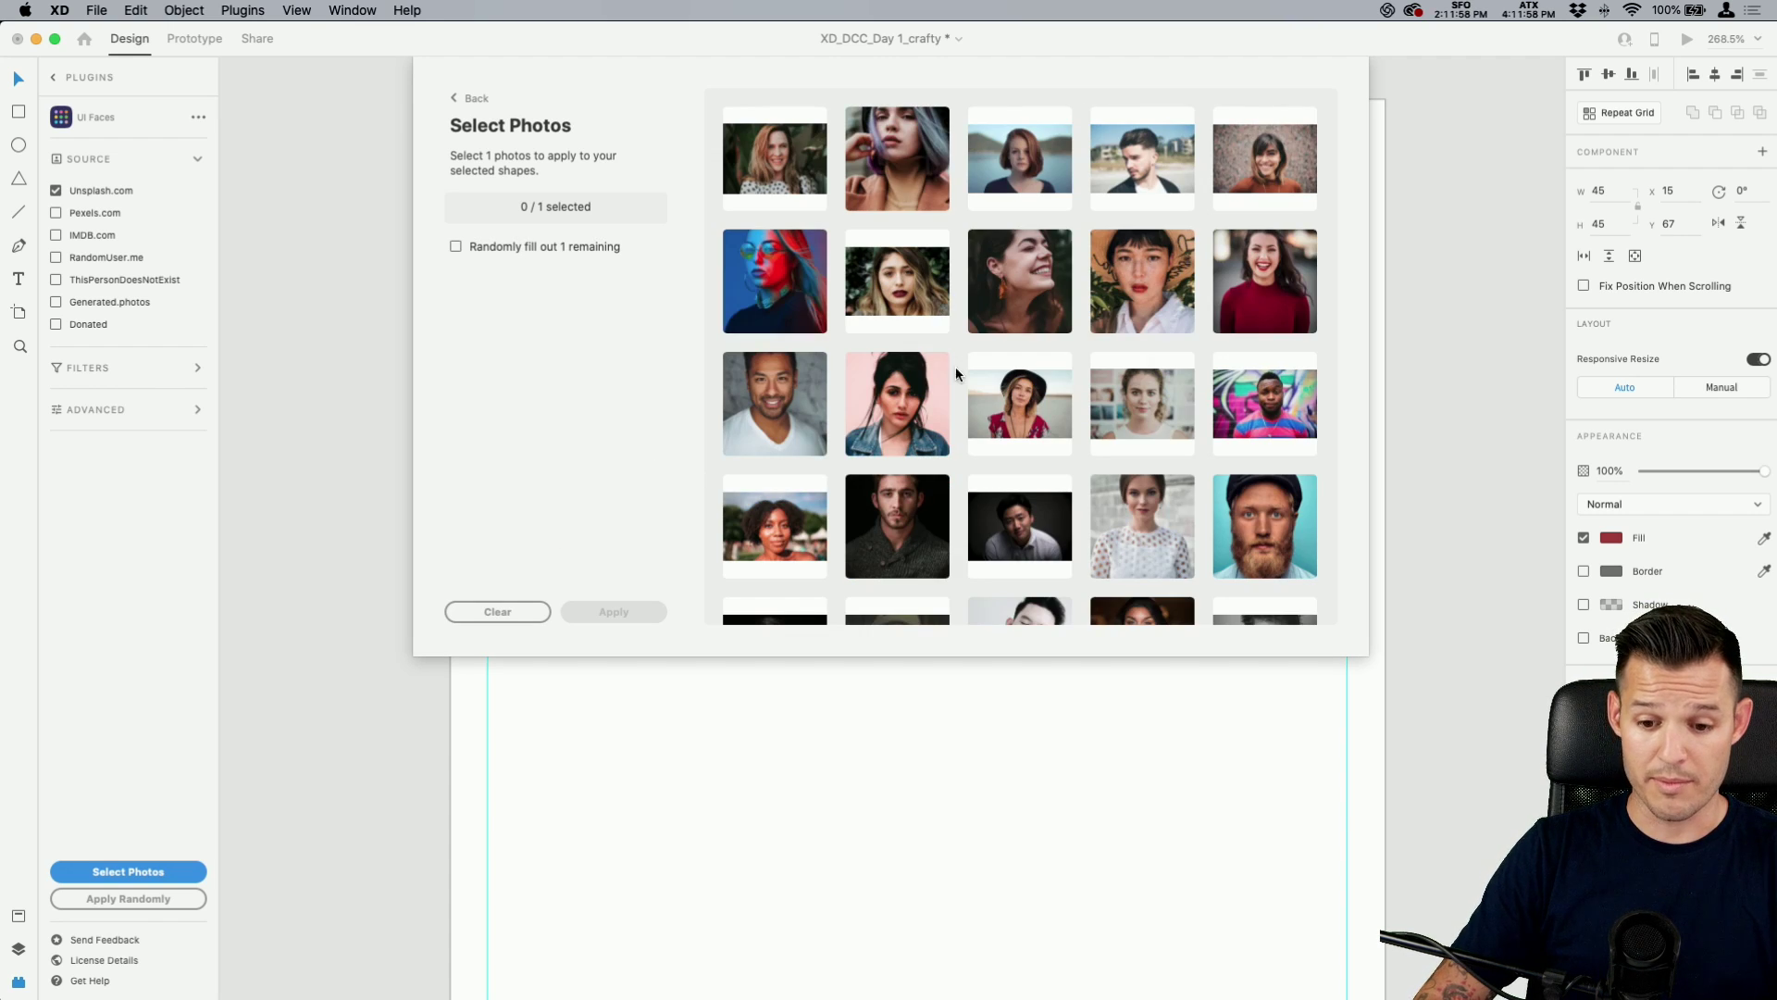
click(1046, 185)
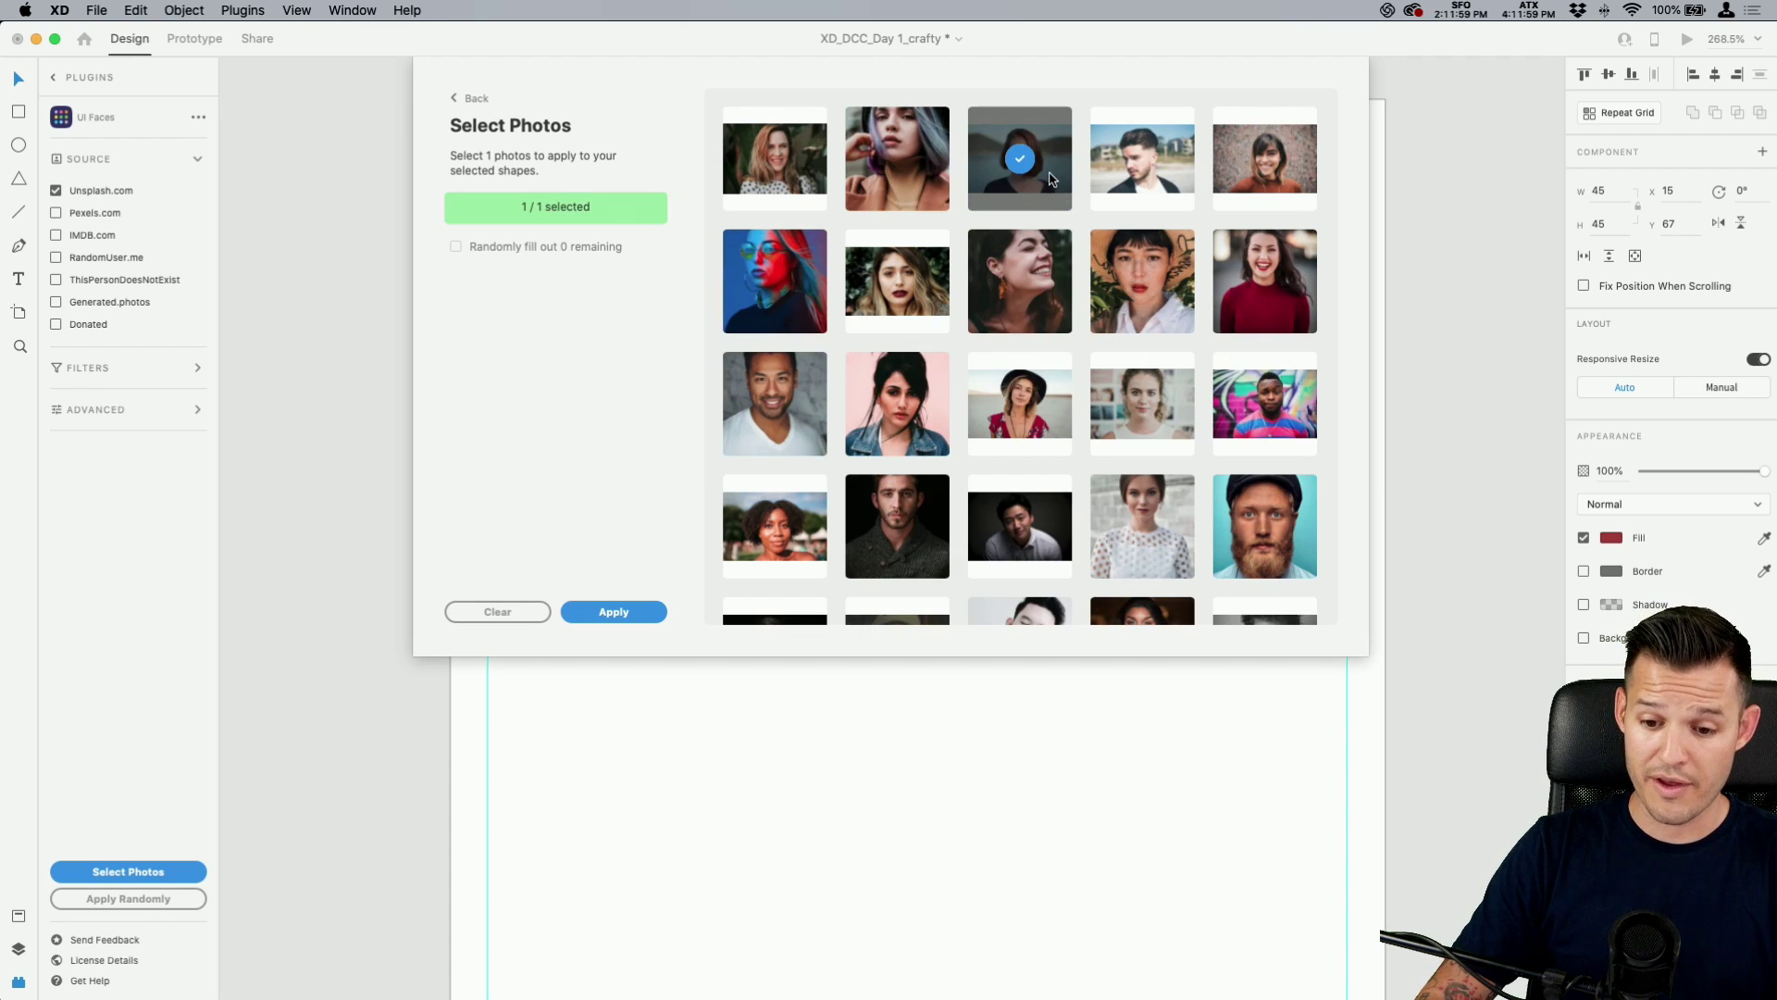
click(633, 613)
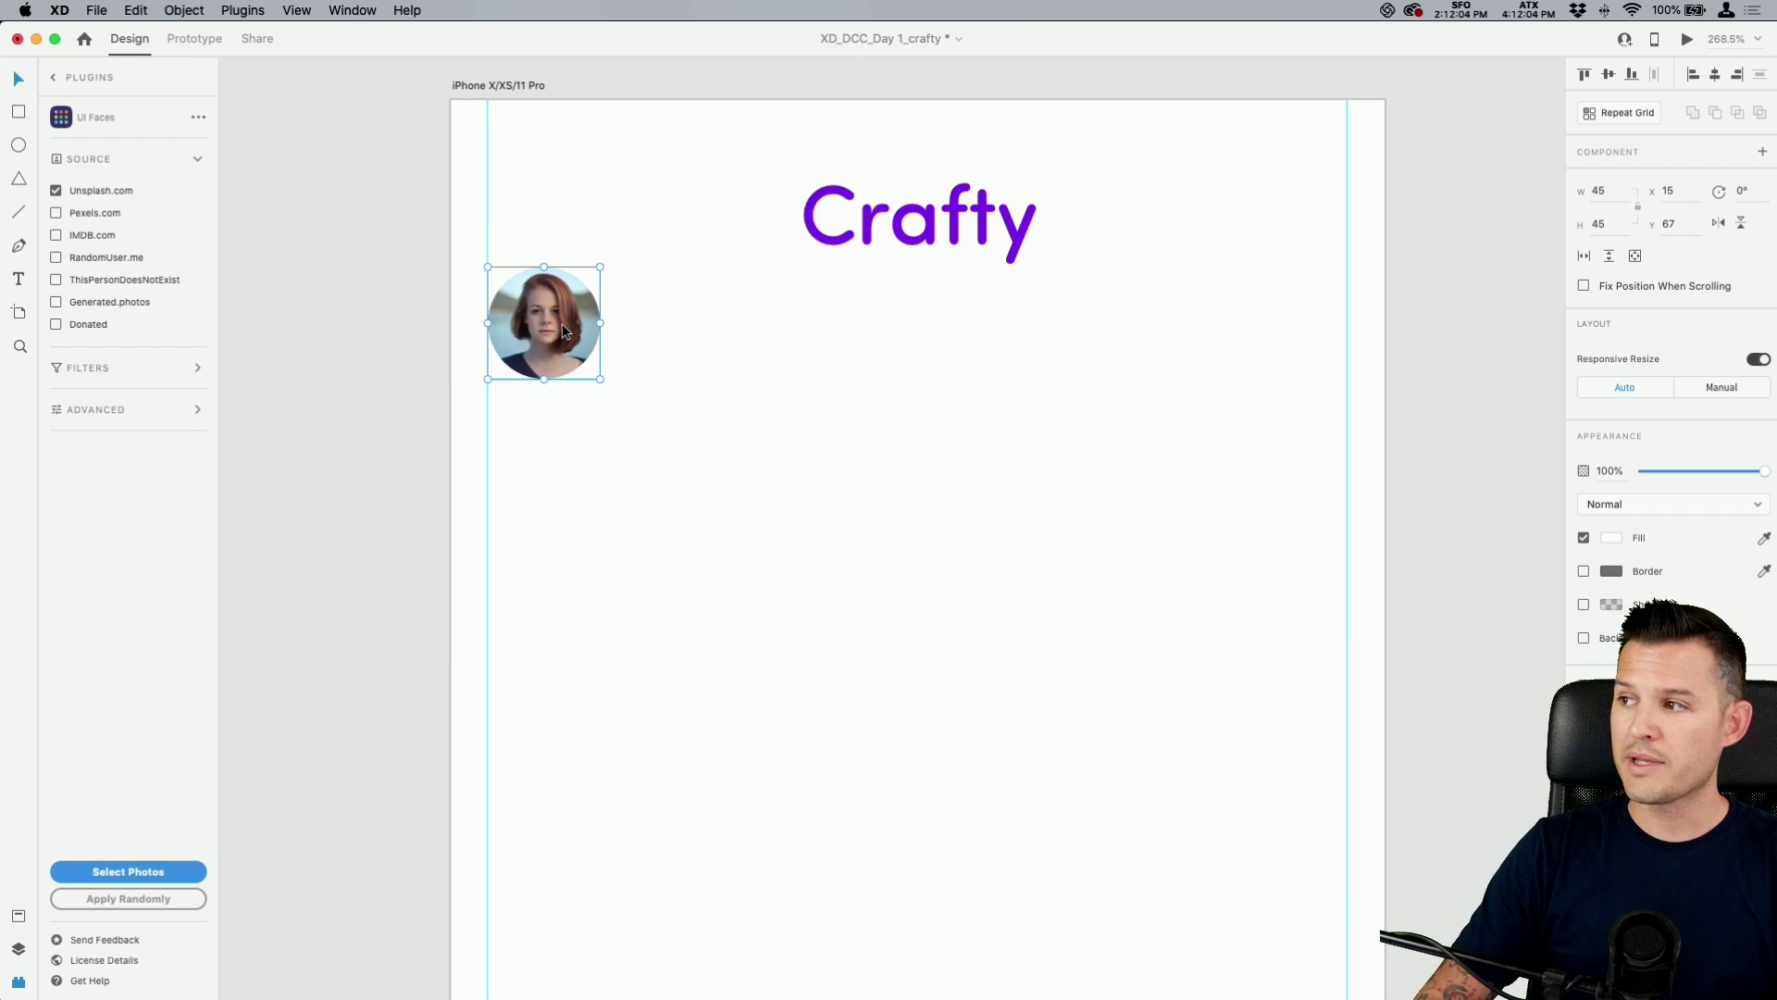
Move the avatar circle down and shrink it to 41 by 41 at X 15, Y 85 against the left guide.
drag(563, 324, 557, 372)
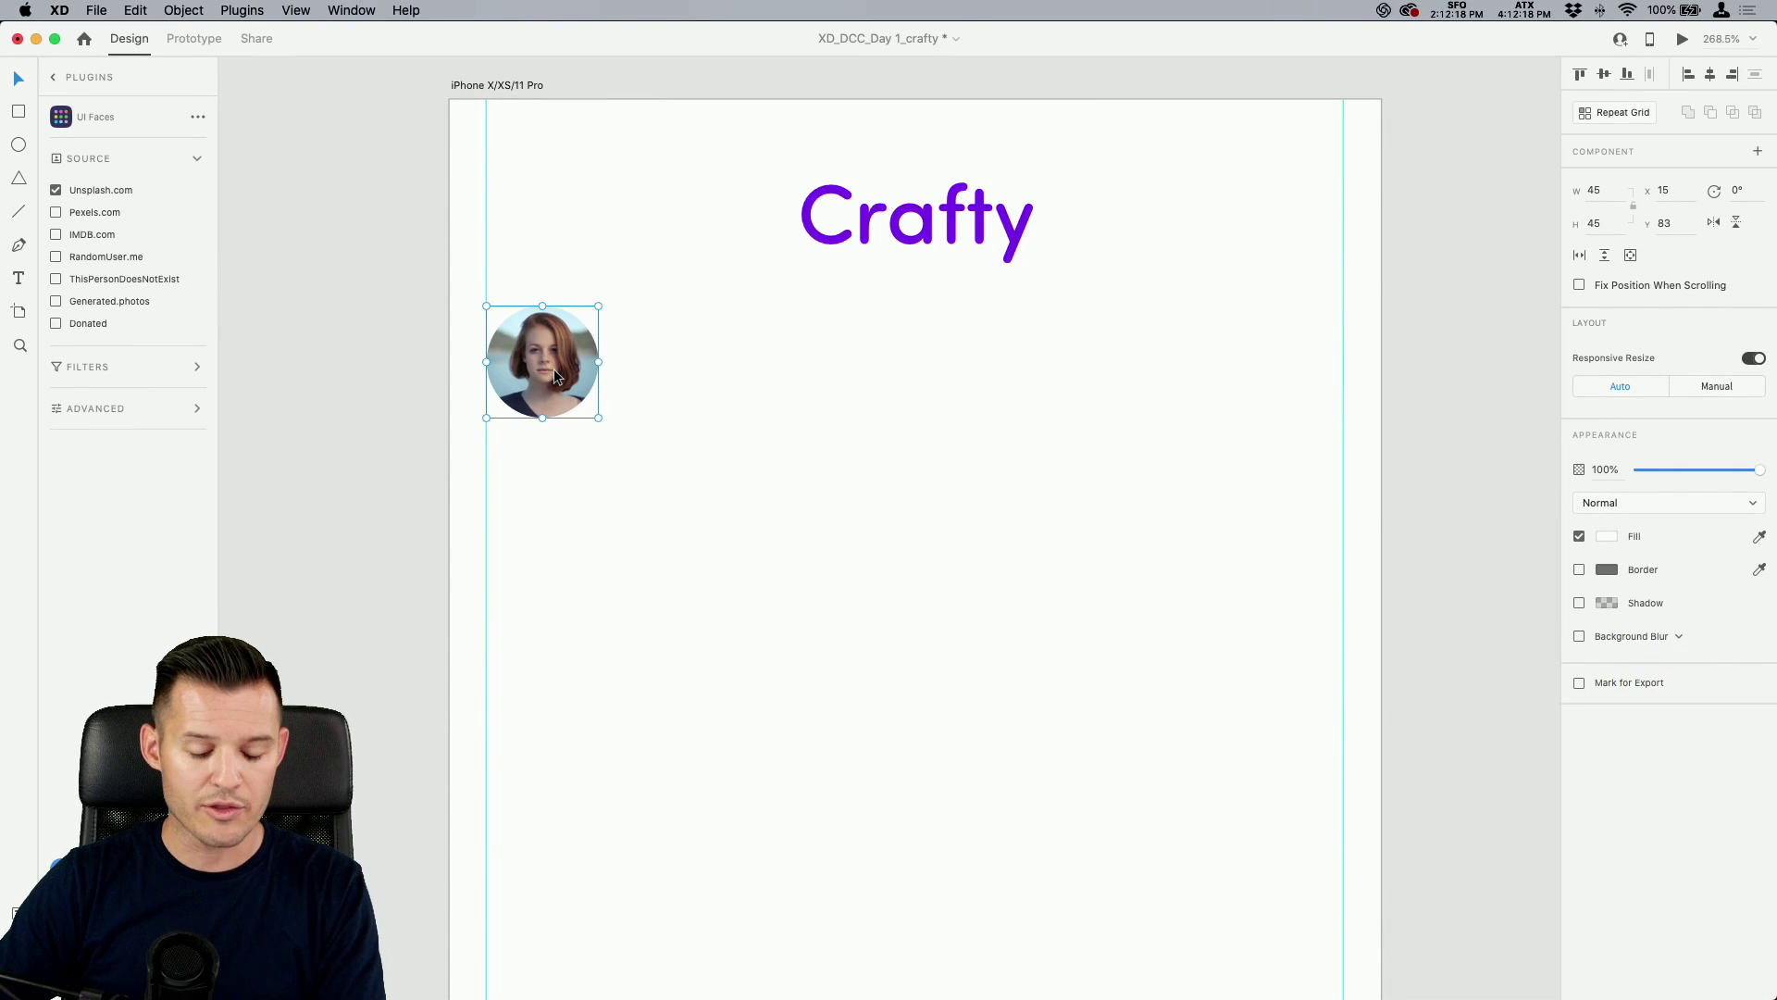
drag(593, 423, 588, 412)
drag(536, 352, 537, 358)
Turn the avatar into a horizontal Repeat Grid extending past the artboard's right edge, with 15 spacing between circles.
key(super+r)
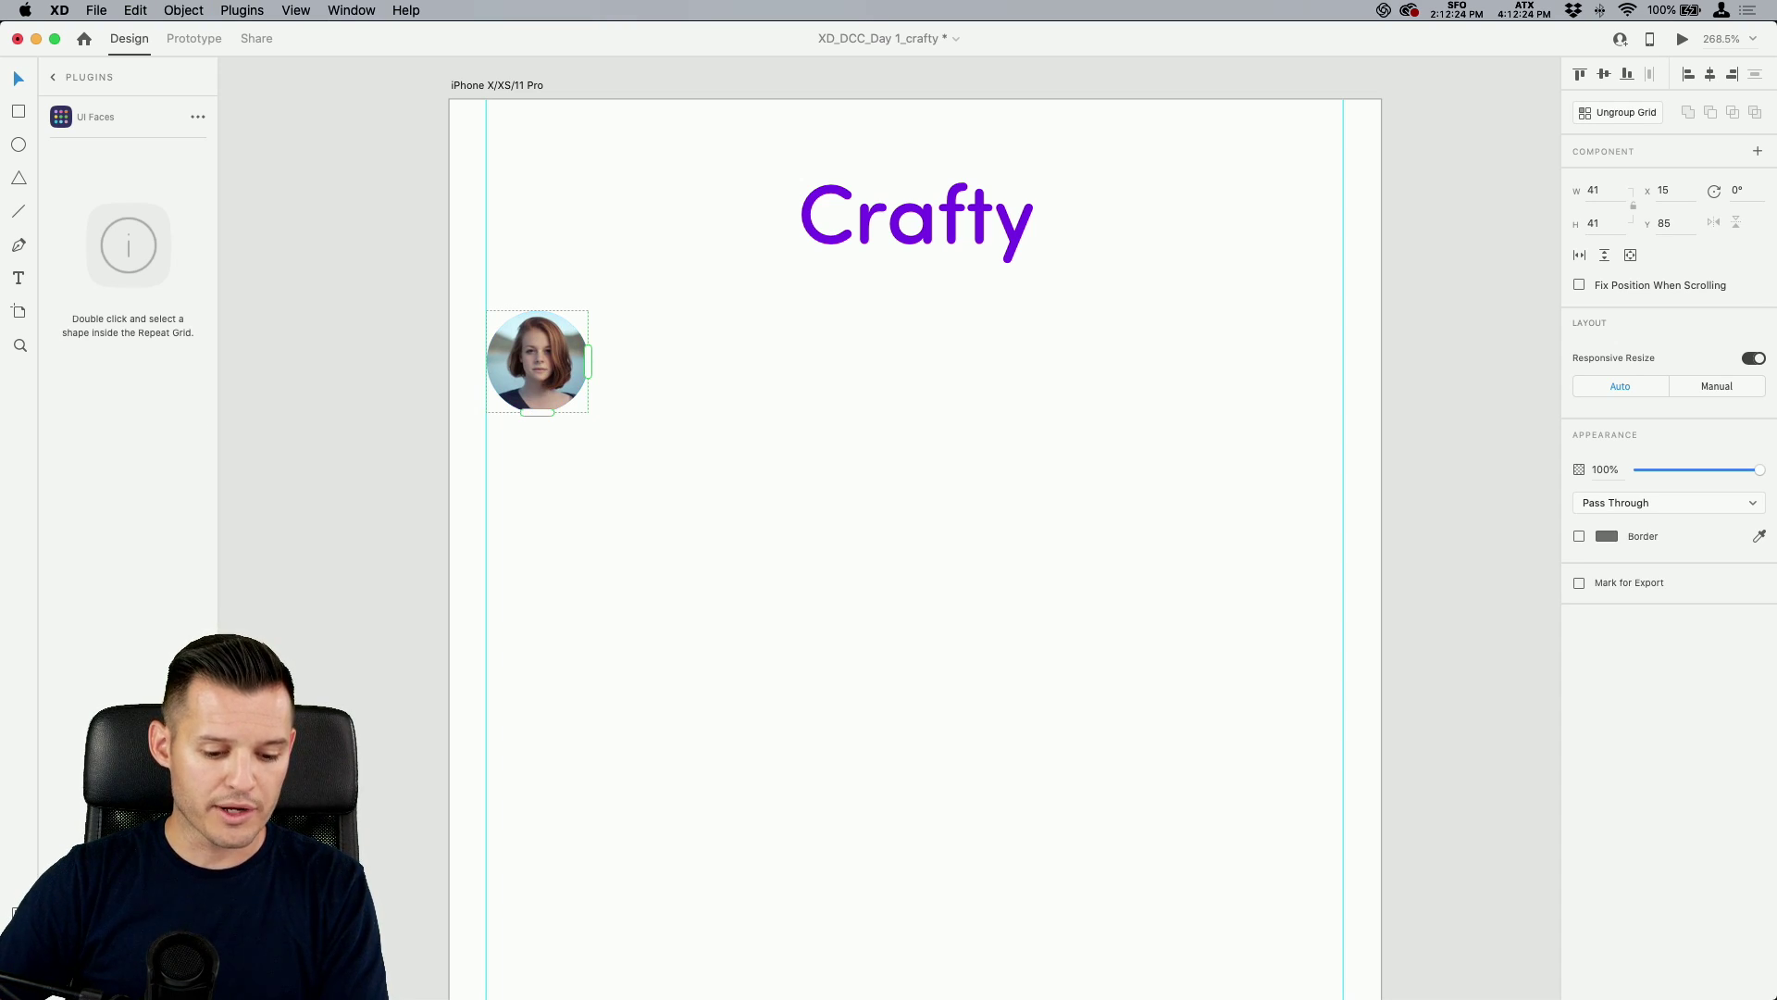
key(super+y)
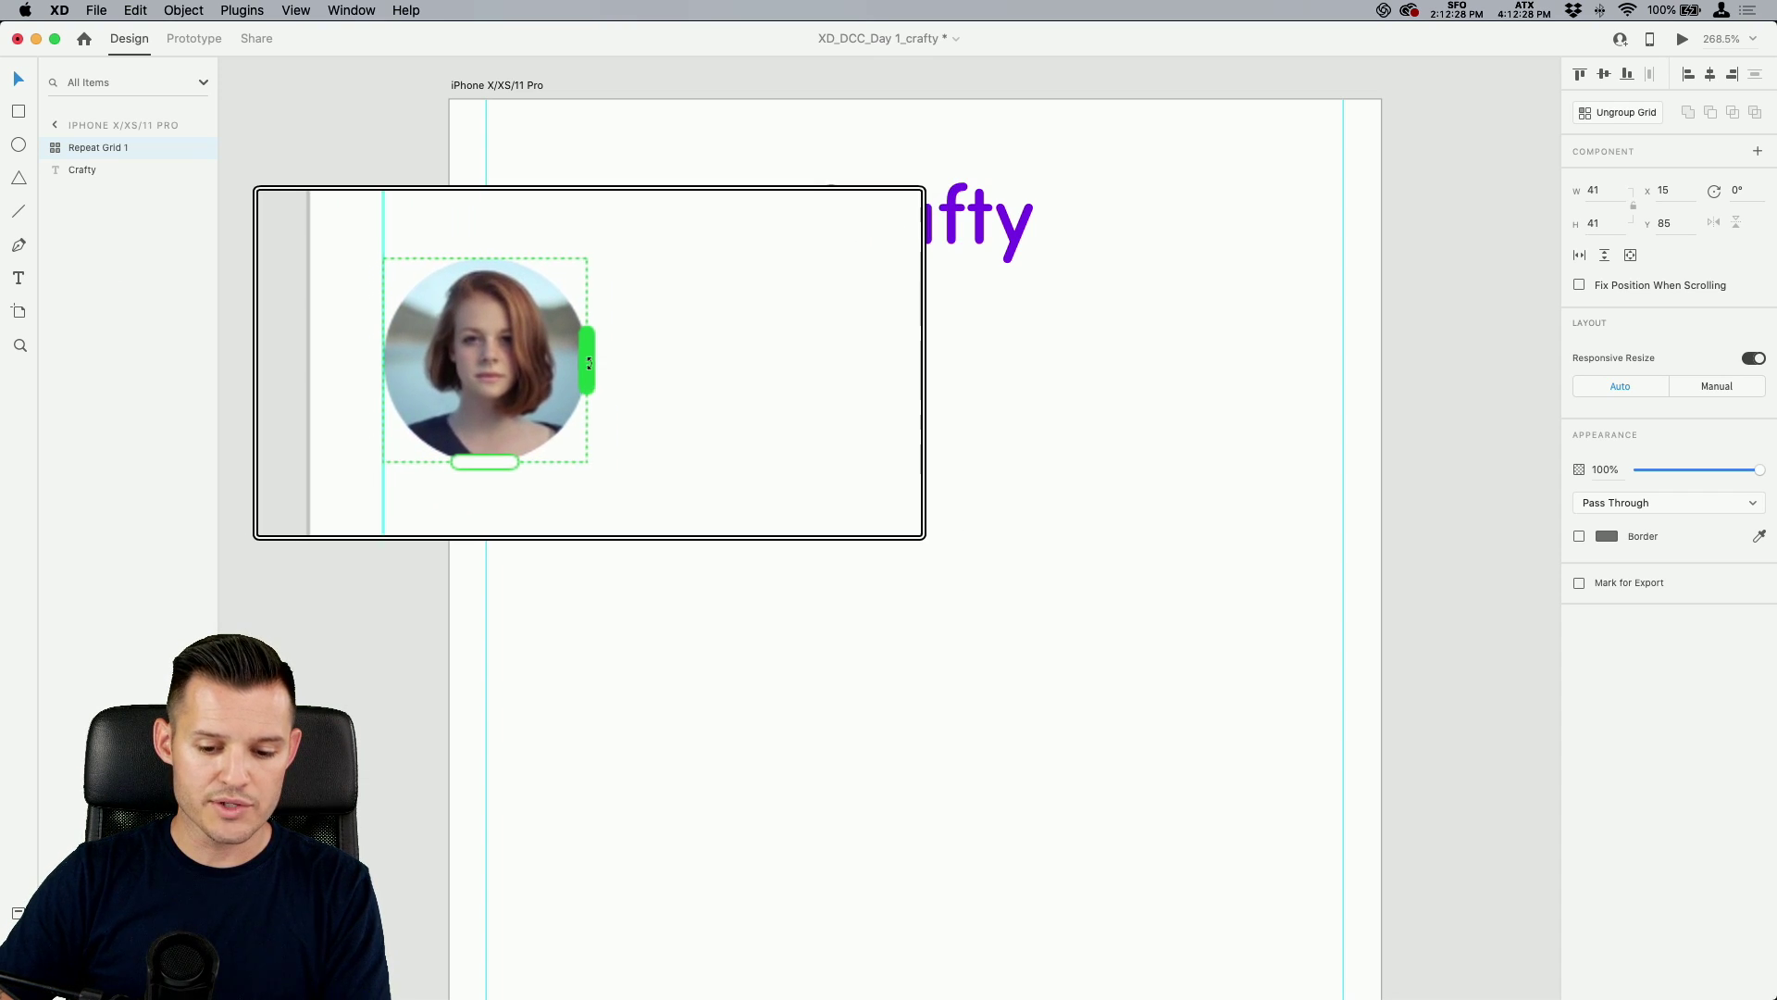
drag(588, 362, 1400, 353)
mouse_move(1085, 367)
drag(1072, 361, 1004, 366)
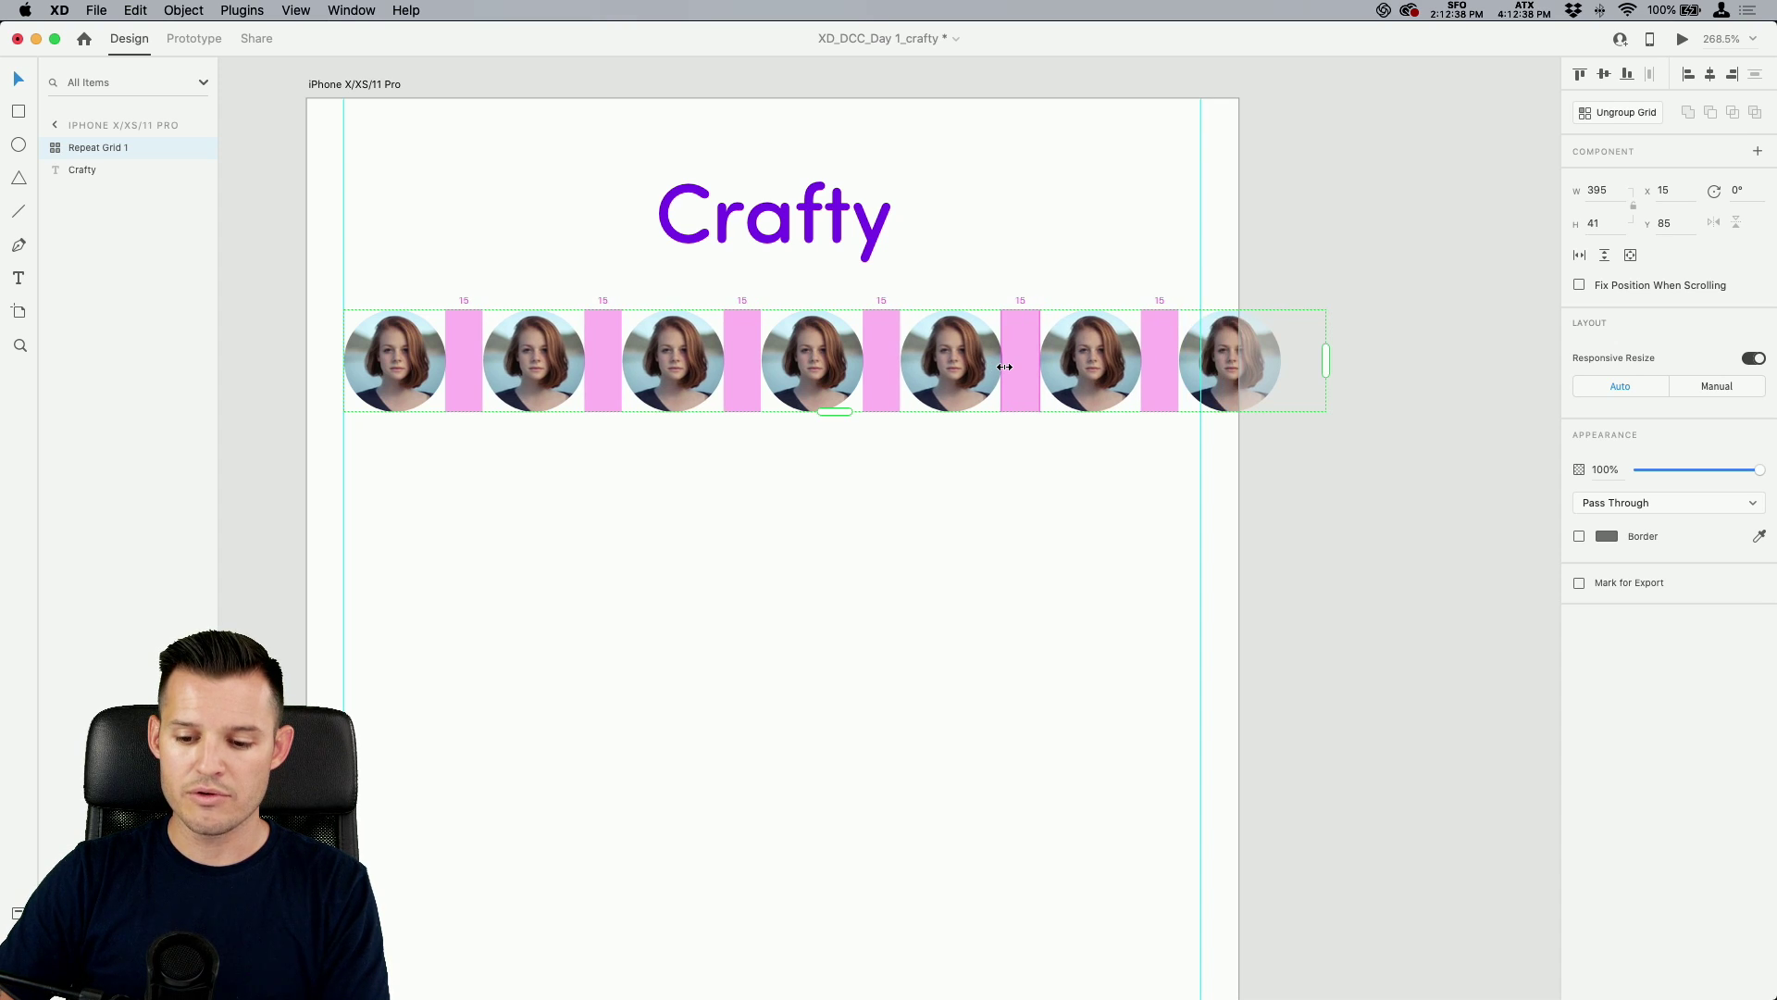
click(1296, 271)
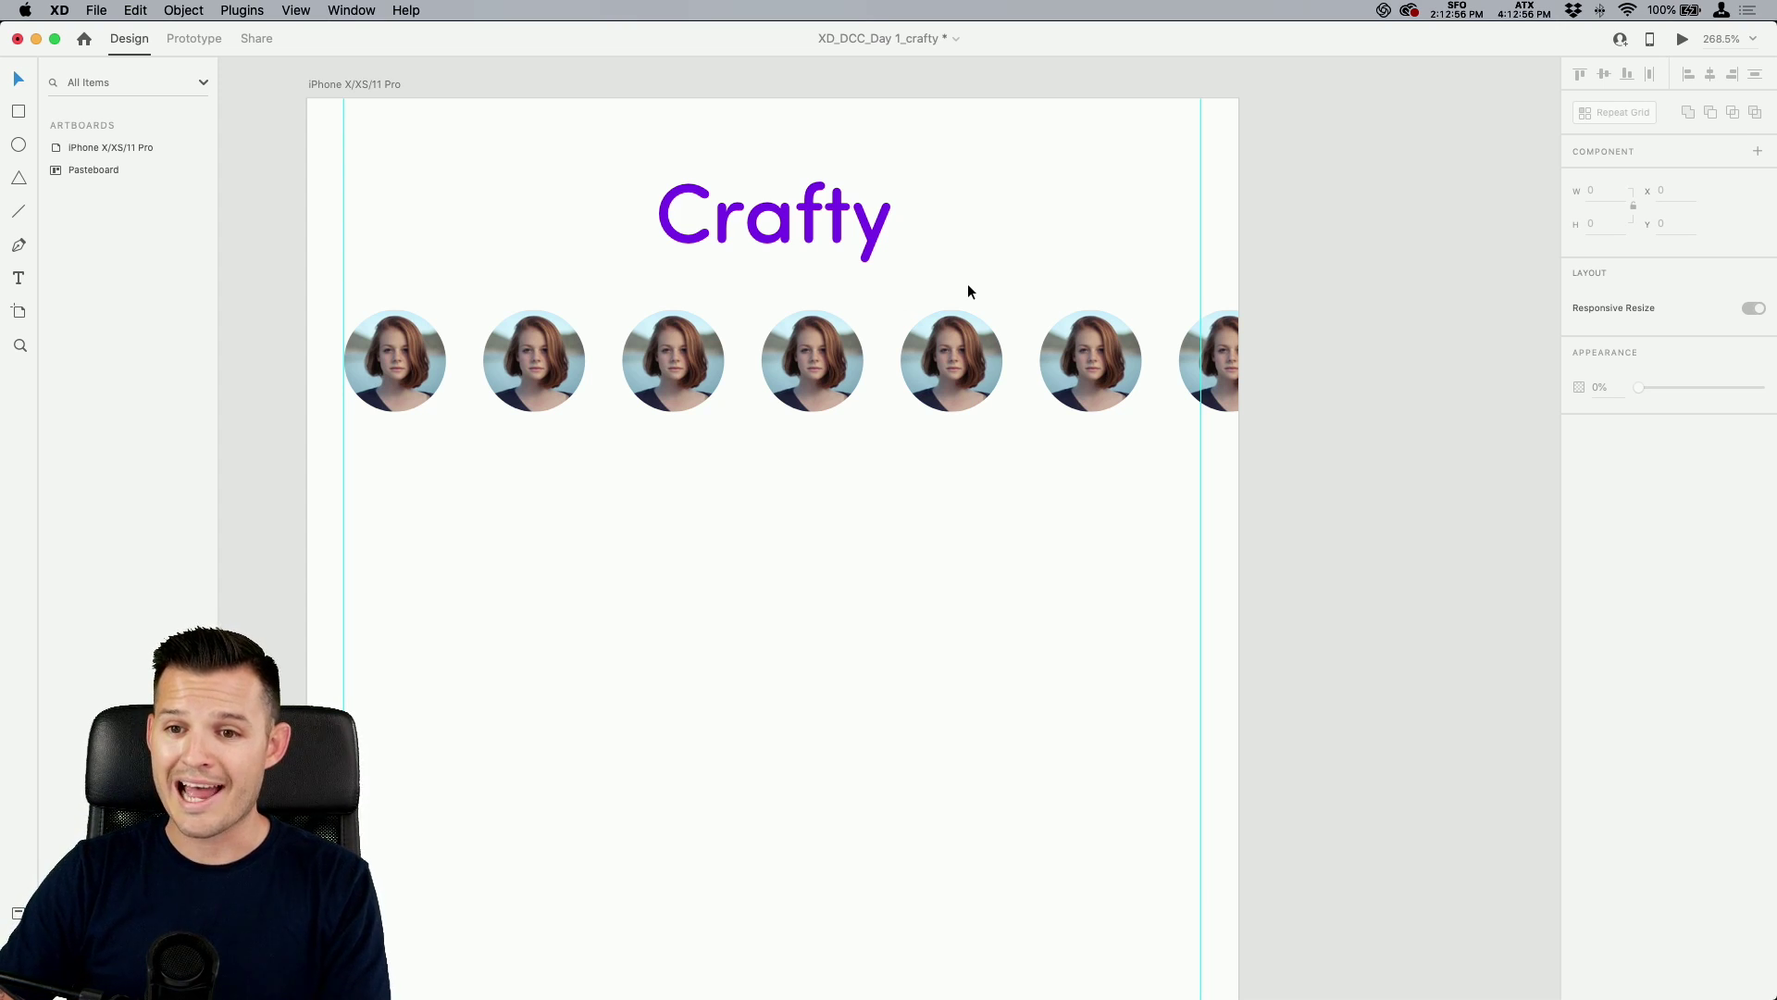
Fill the seven circles in the Repeat Grid with randomly chosen UI Faces photos.
double_click(415, 368)
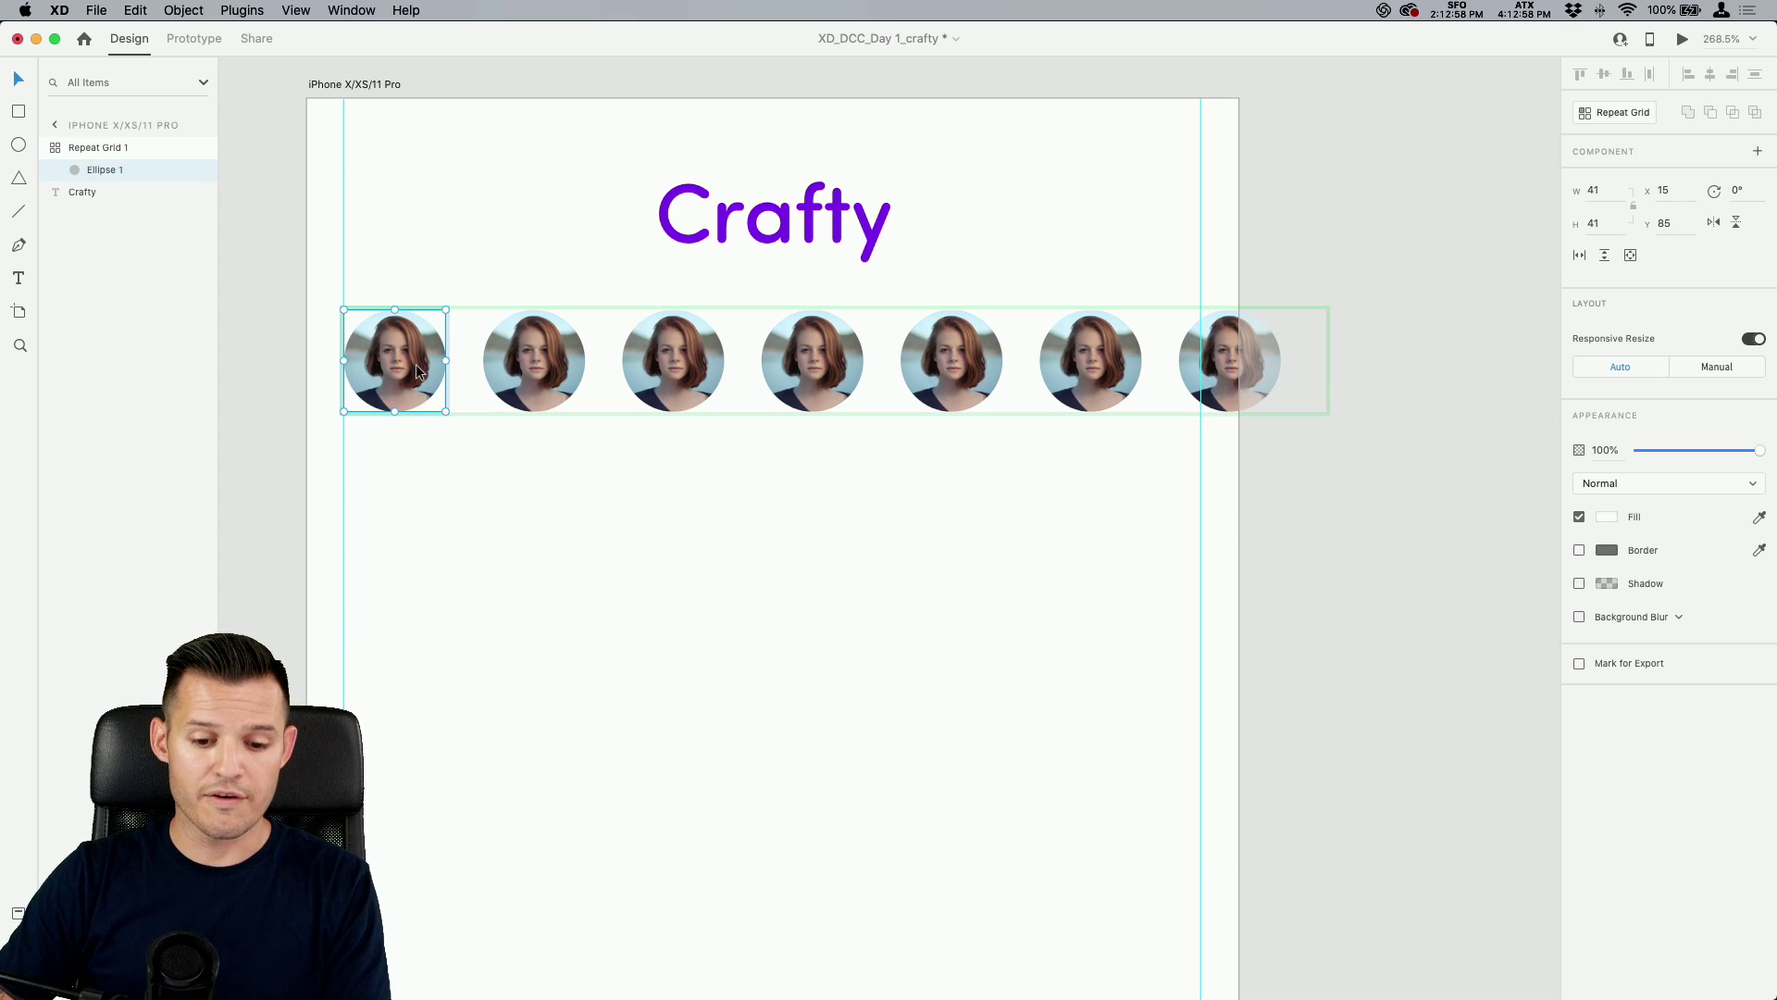
click(547, 355)
double_click(642, 357)
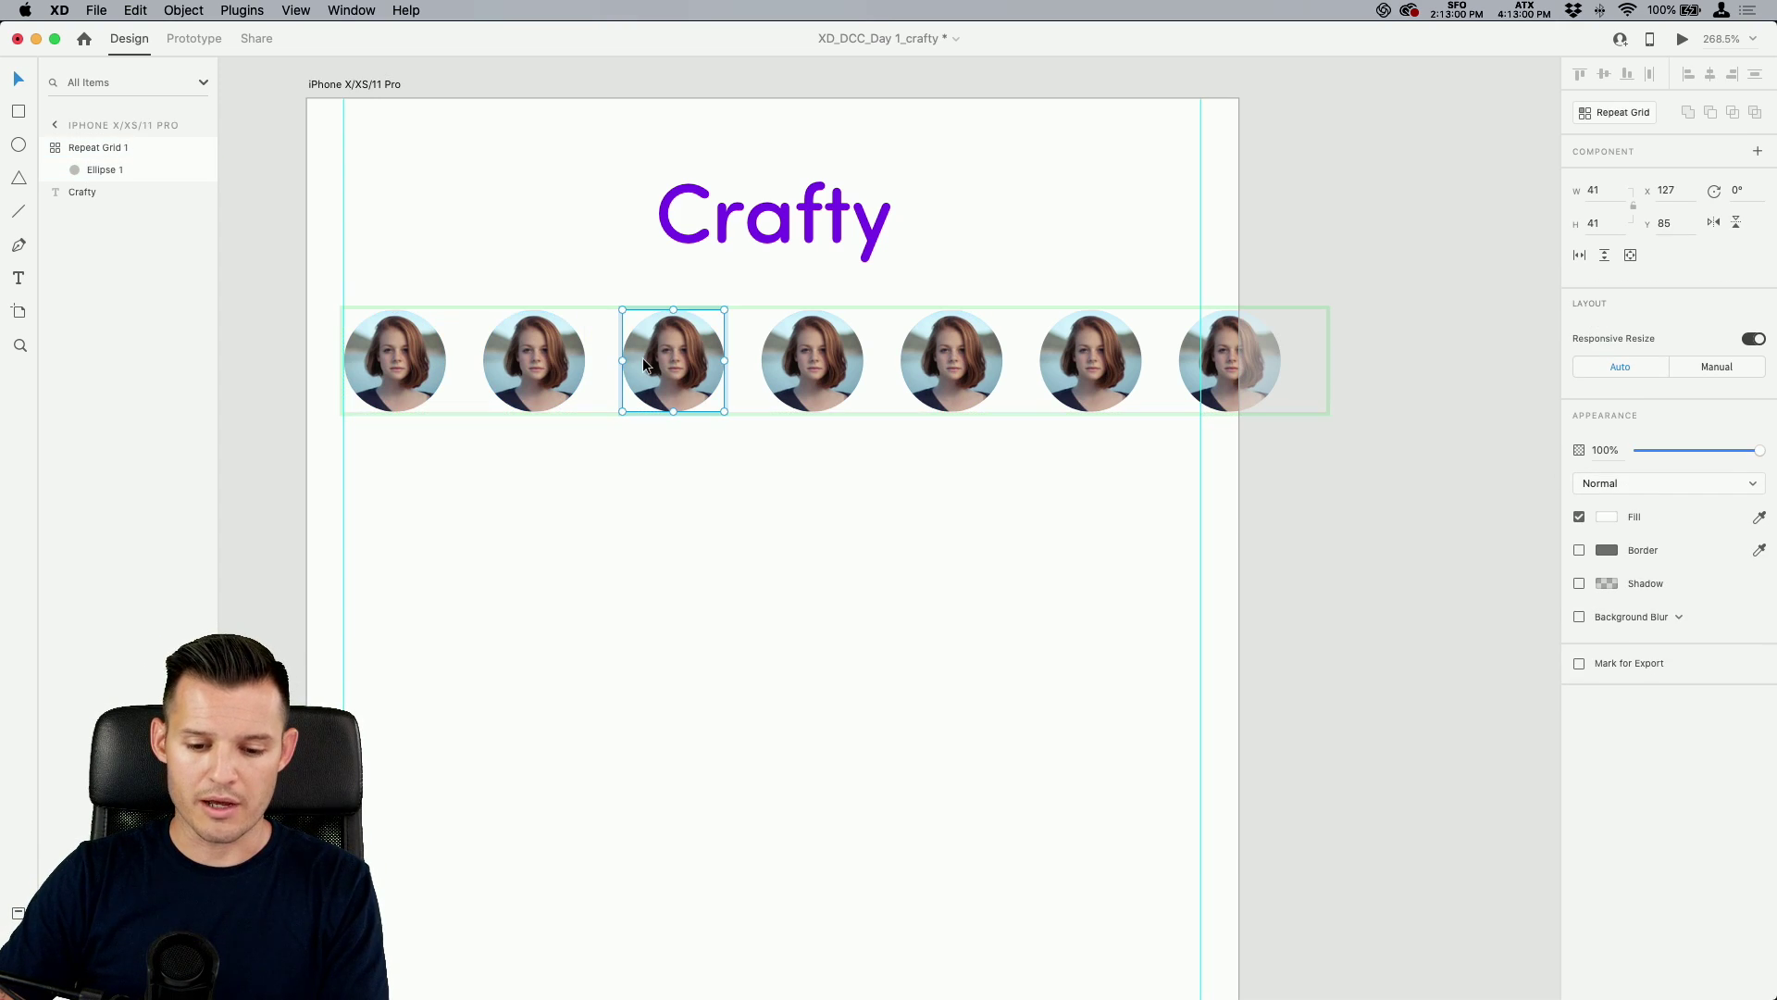
click(414, 361)
drag(398, 462, 1029, 337)
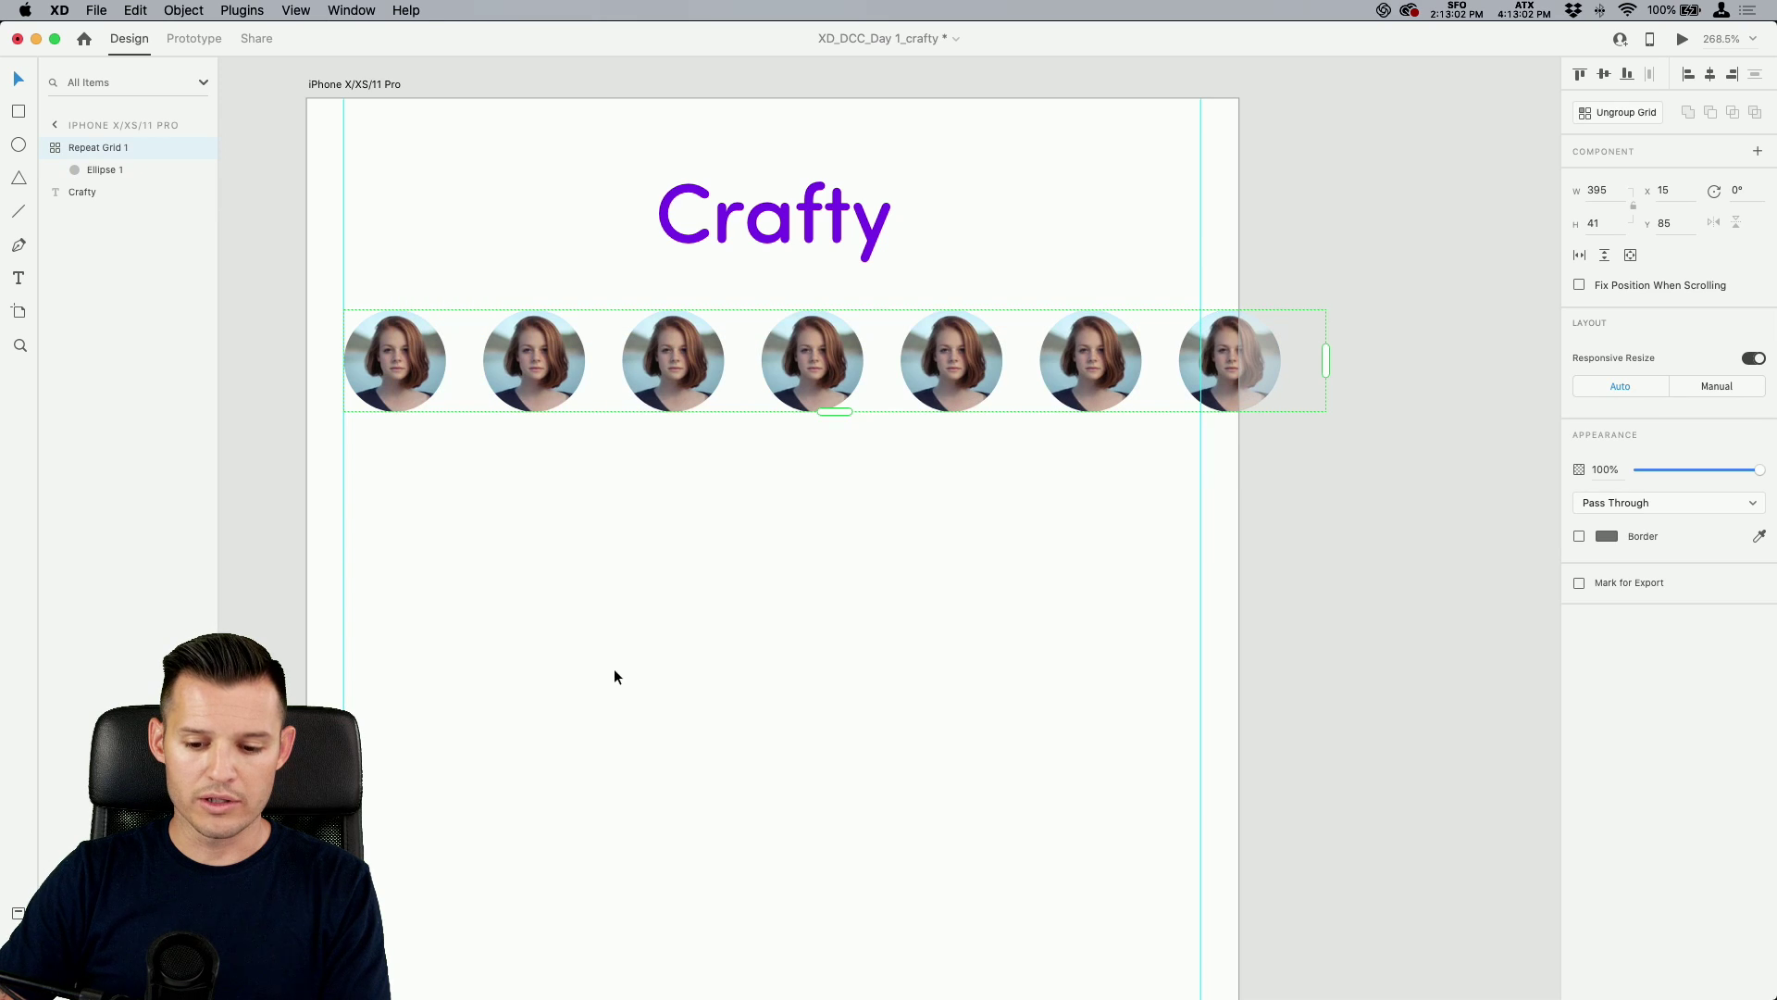
click(18, 979)
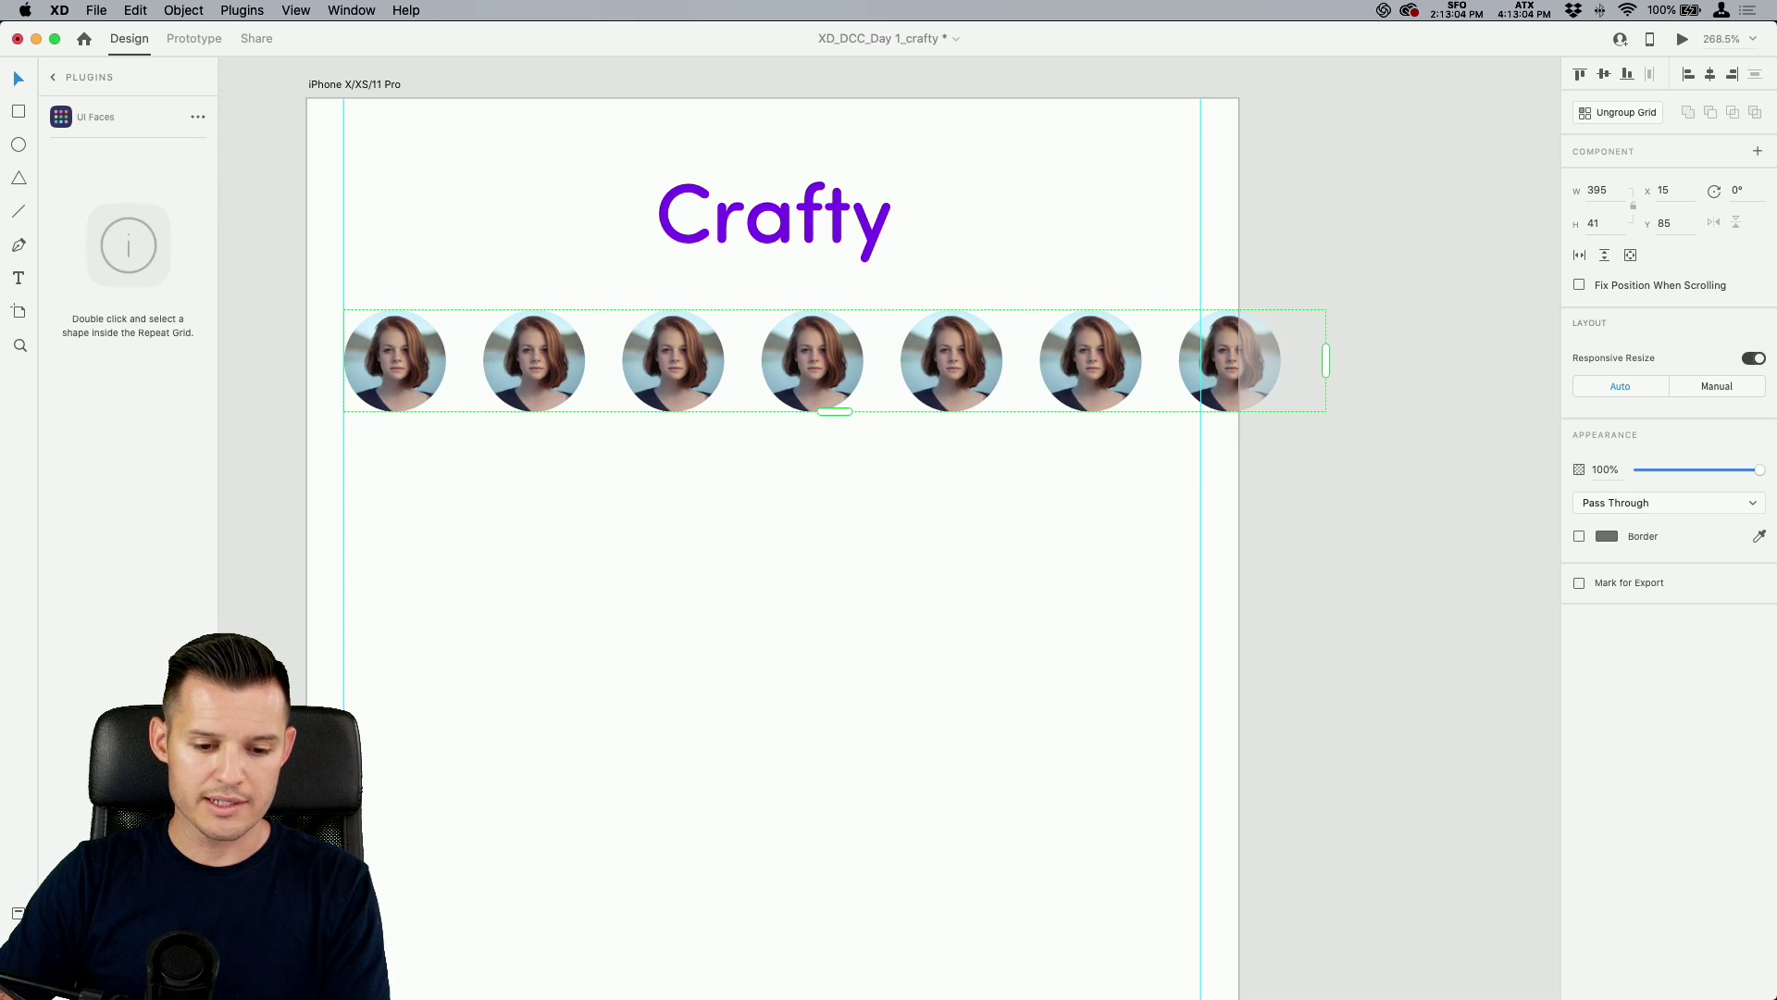
double_click(394, 389)
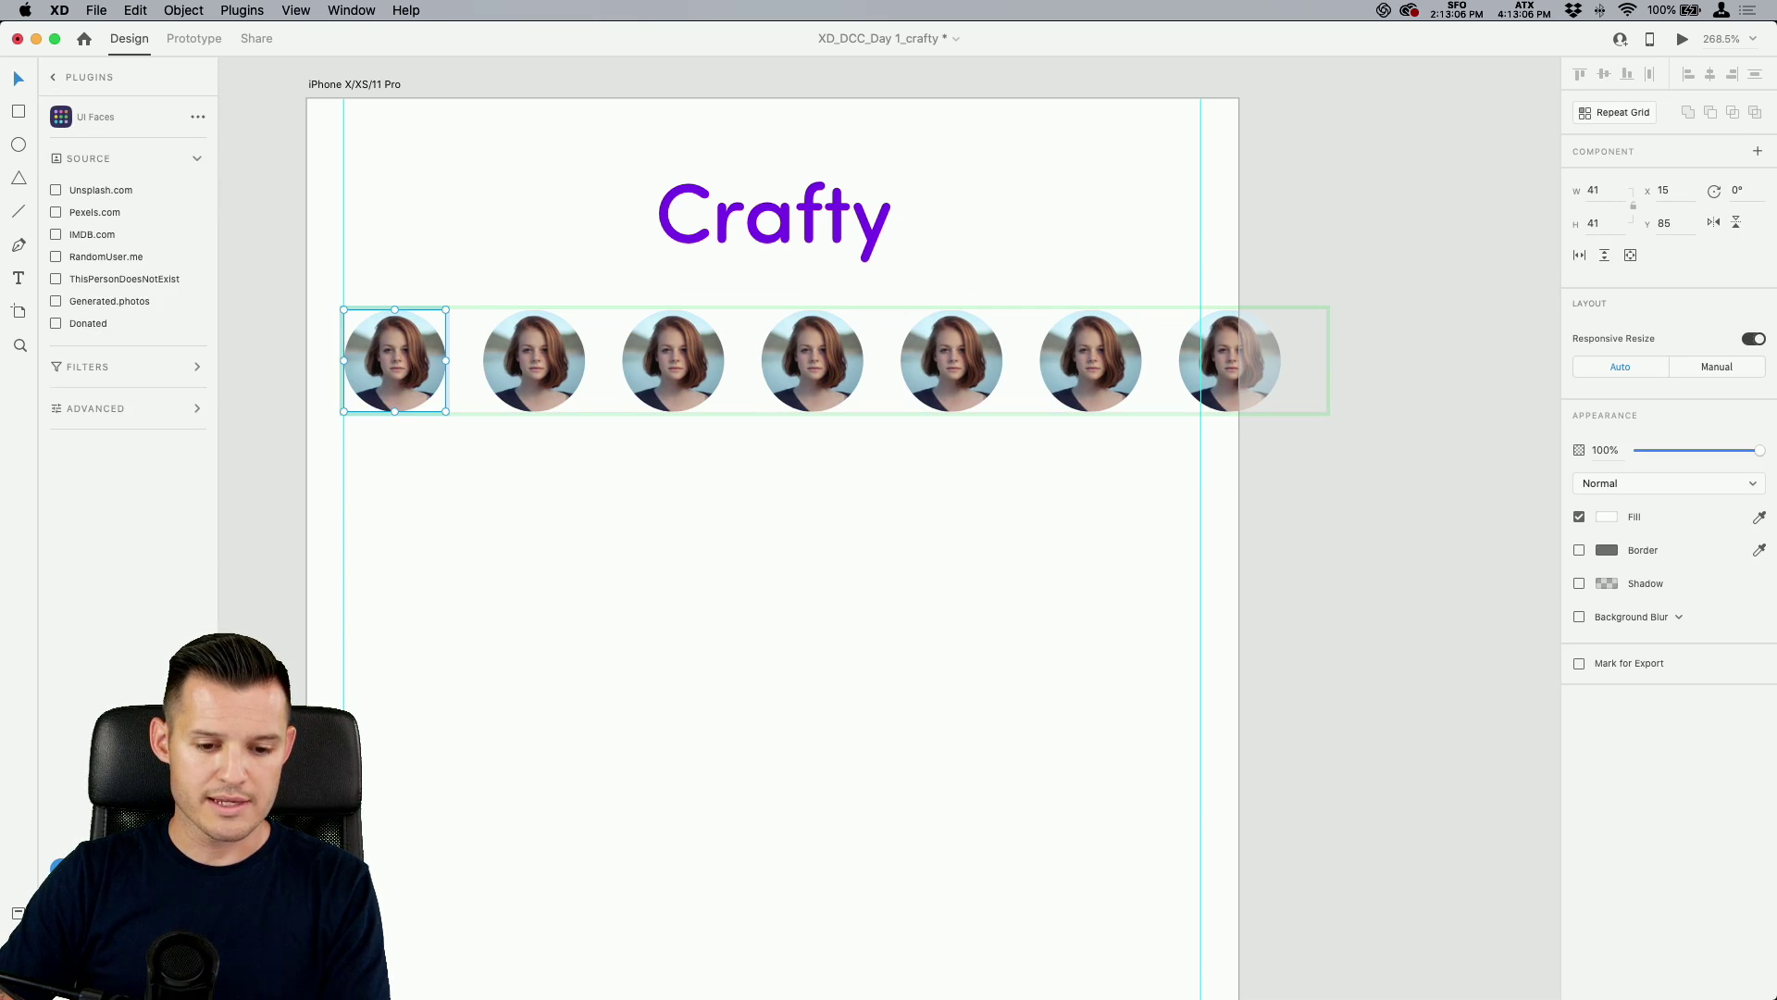
click(128, 901)
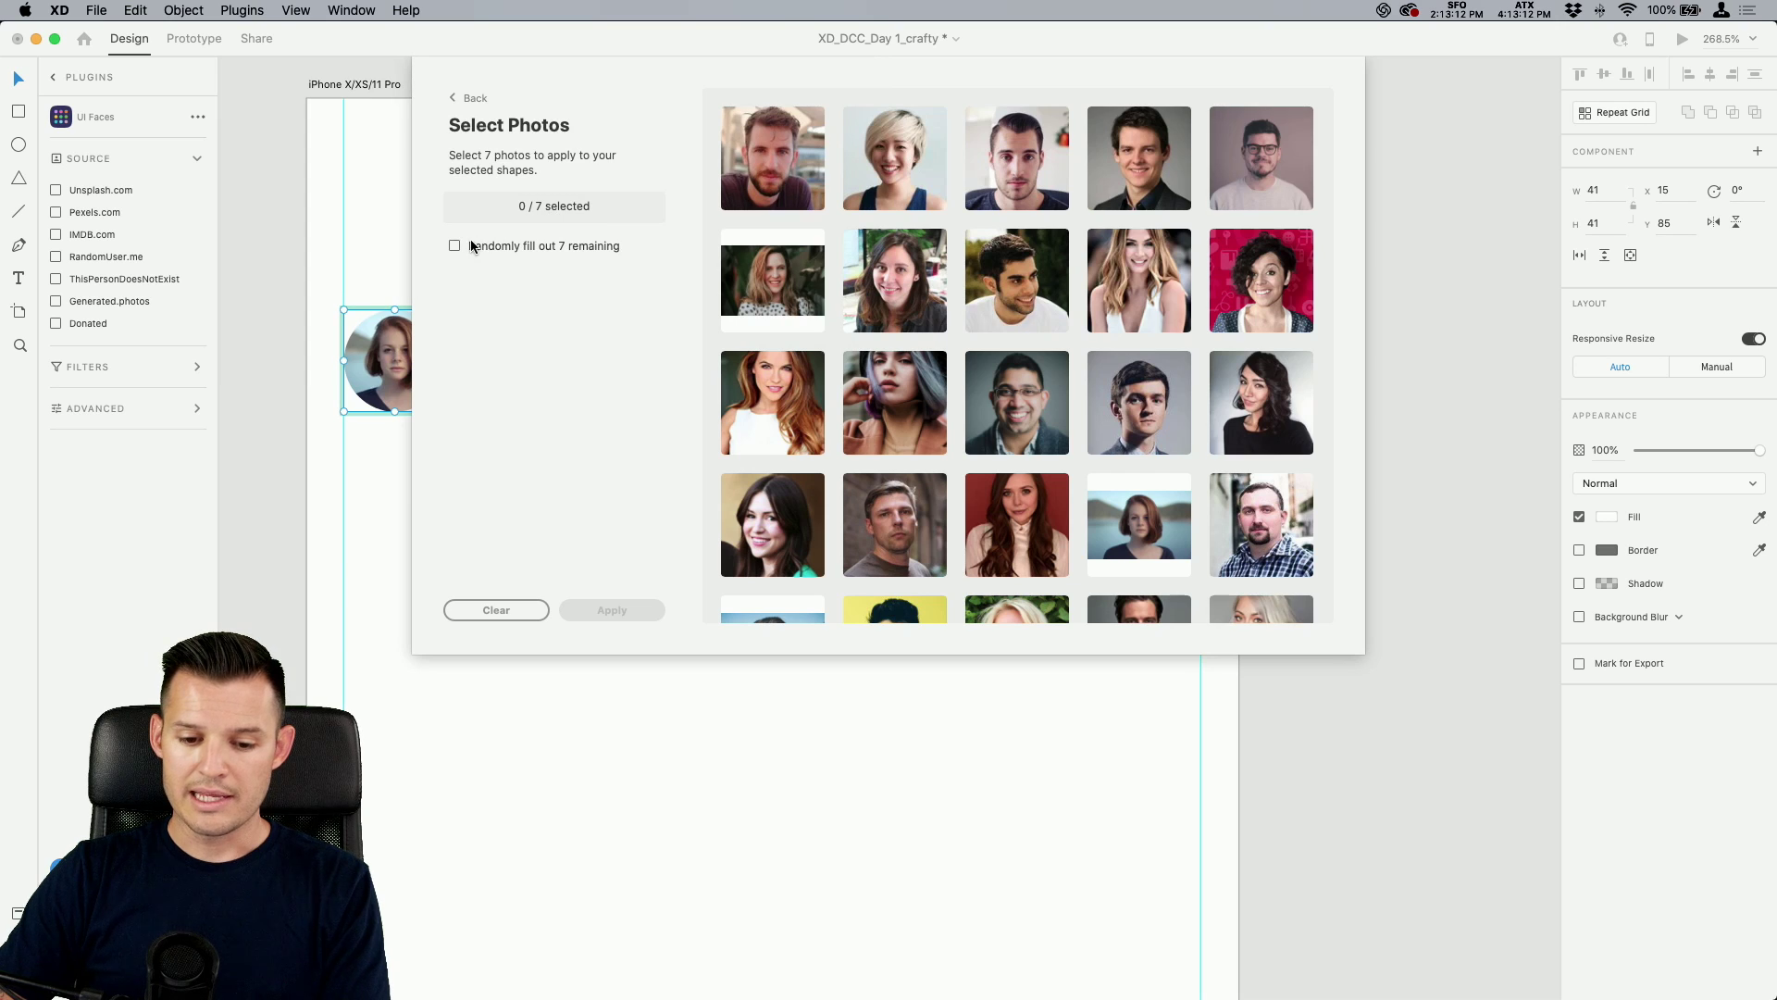
click(455, 247)
click(603, 609)
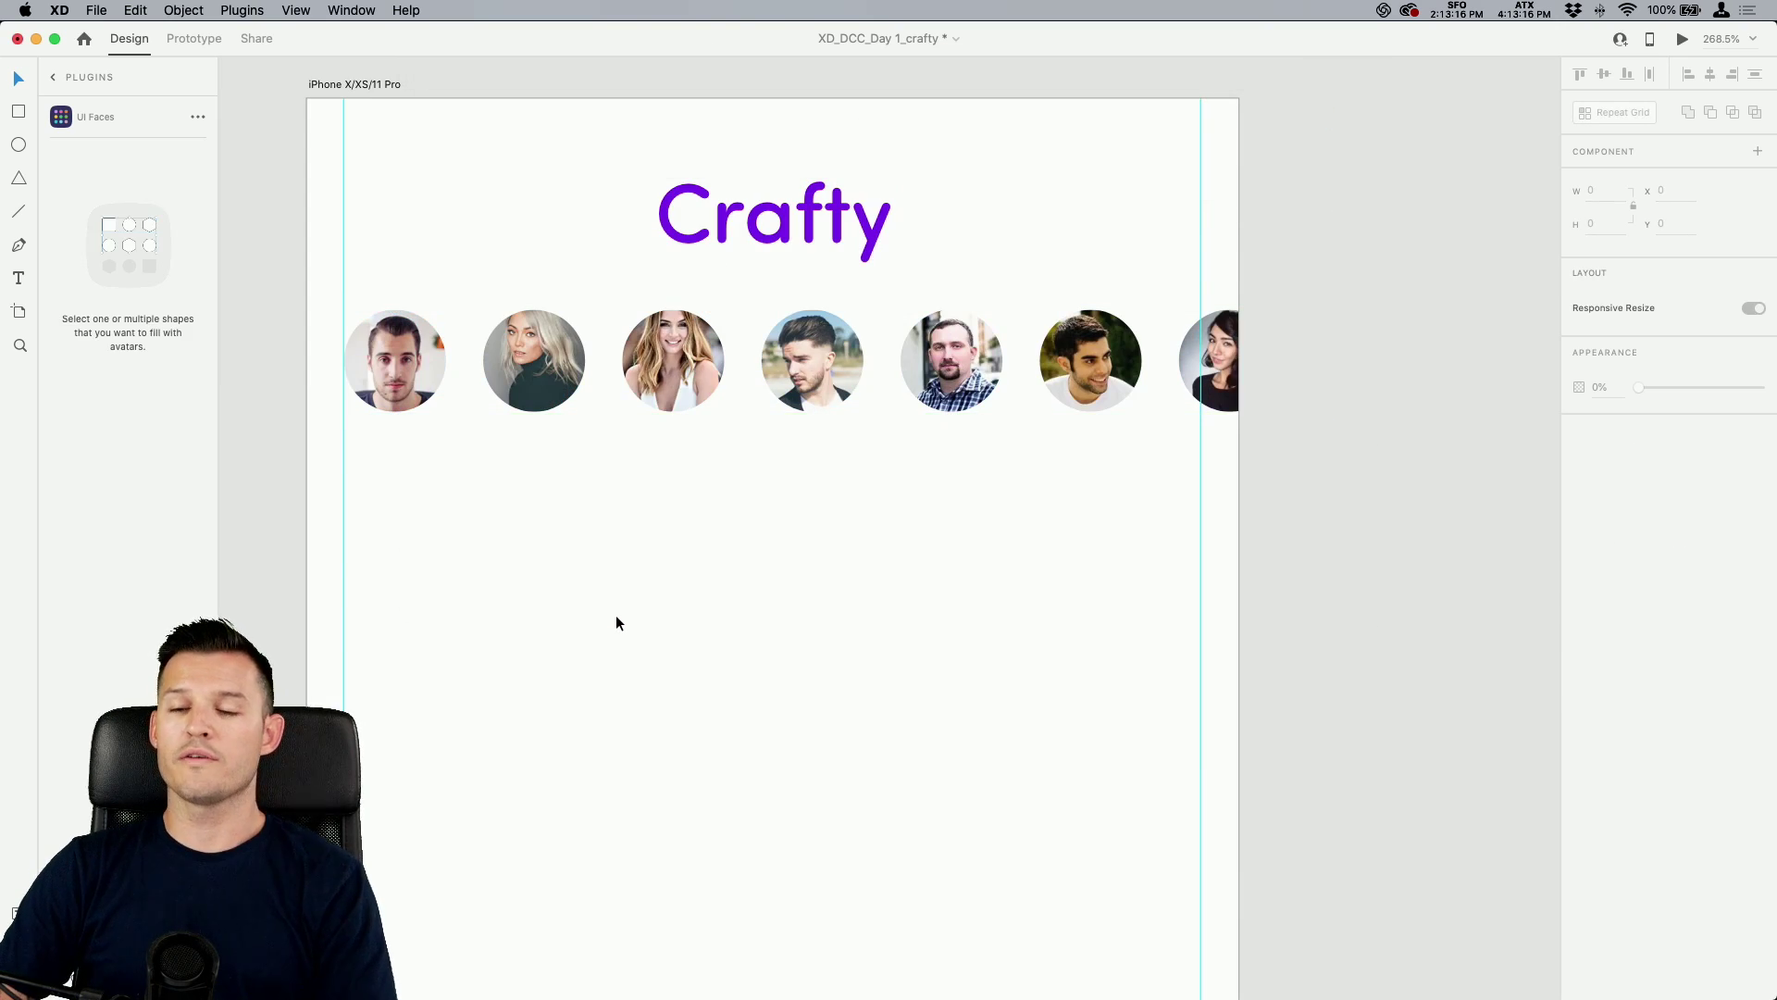
Move the avatar row down to Y 109, keeping it at X 15.
drag(663, 374, 664, 435)
key(super+minus)
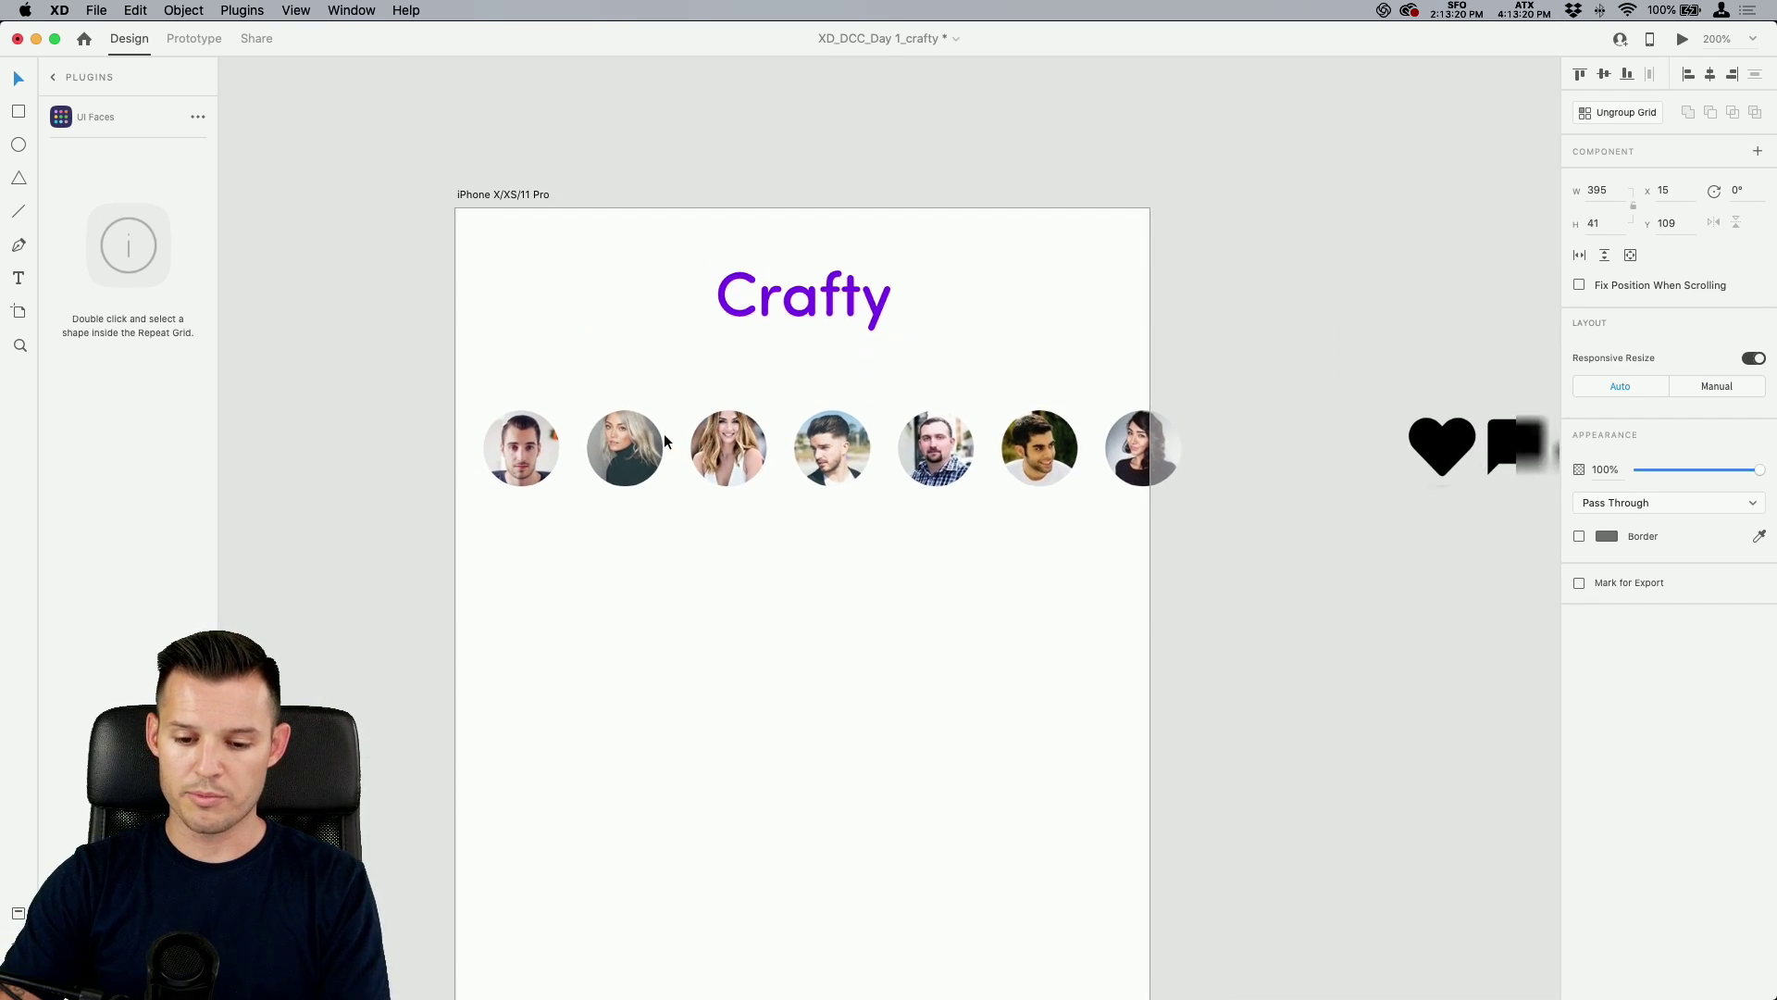
key(super+y)
click(662, 786)
scroll(640, 603, down, 4)
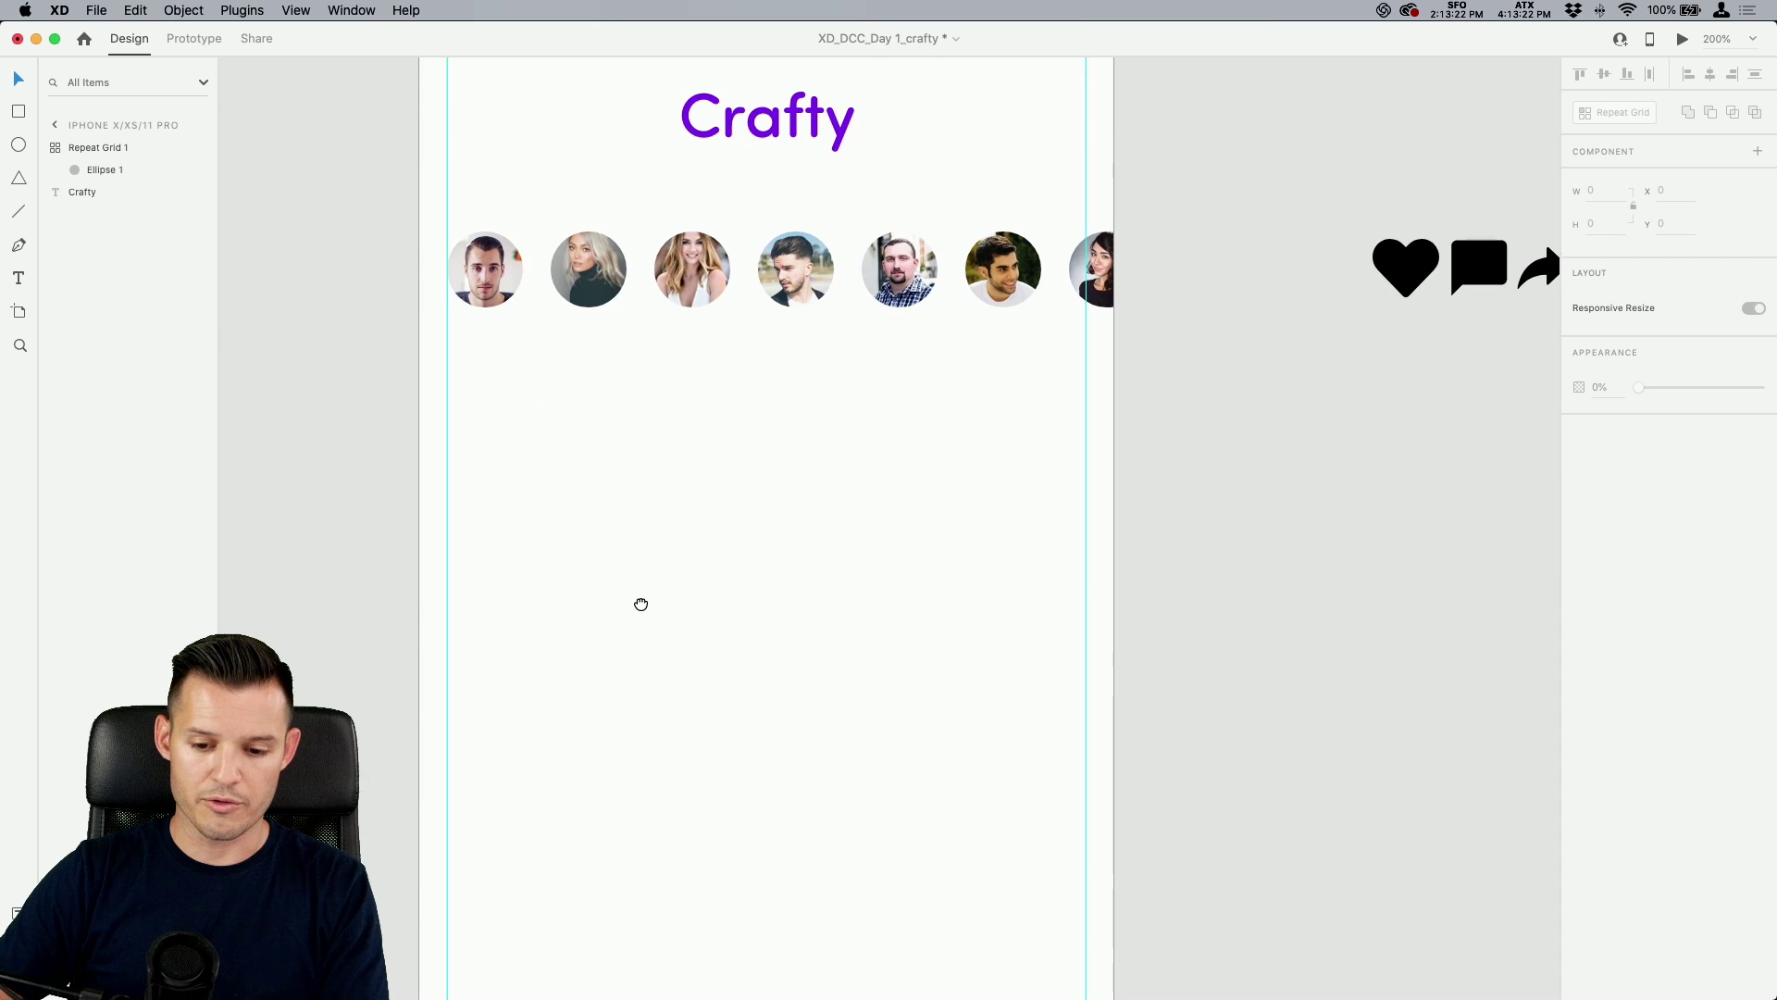
drag(680, 625, 683, 648)
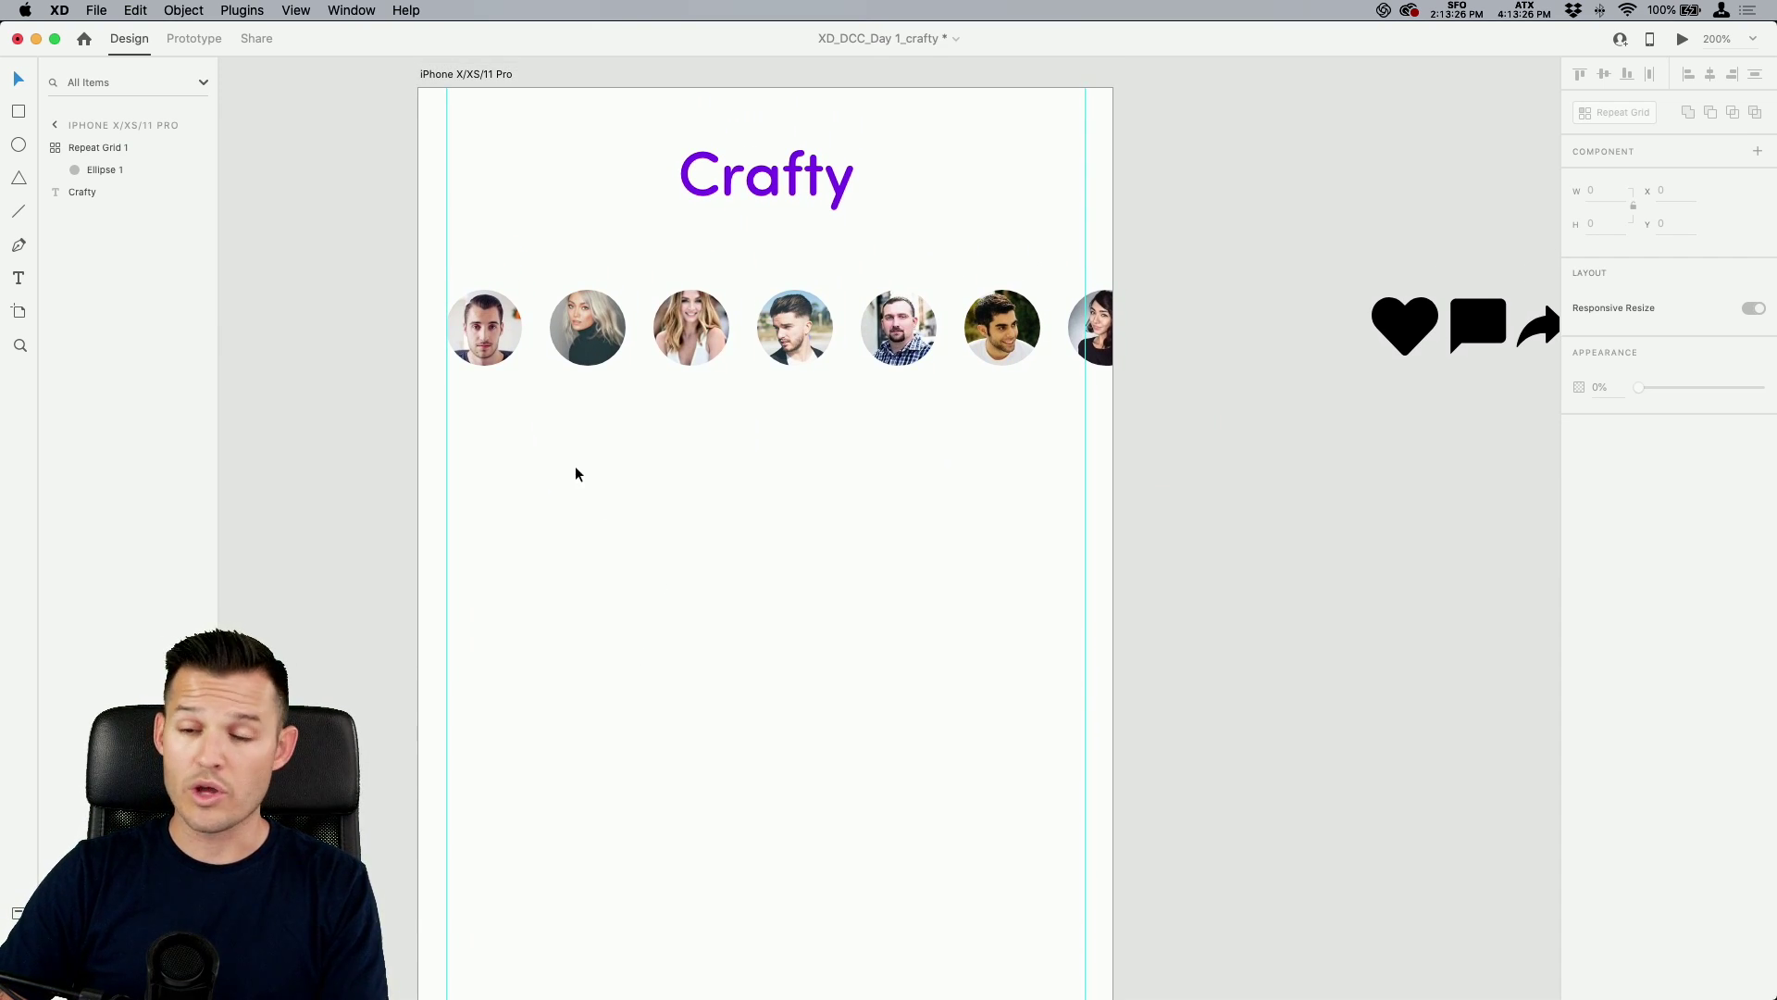
Enlarge the avatar circles inside the Repeat Grid and extend the grid's height to 49 to fit them.
double_click(470, 311)
scroll(471, 313, up, 5)
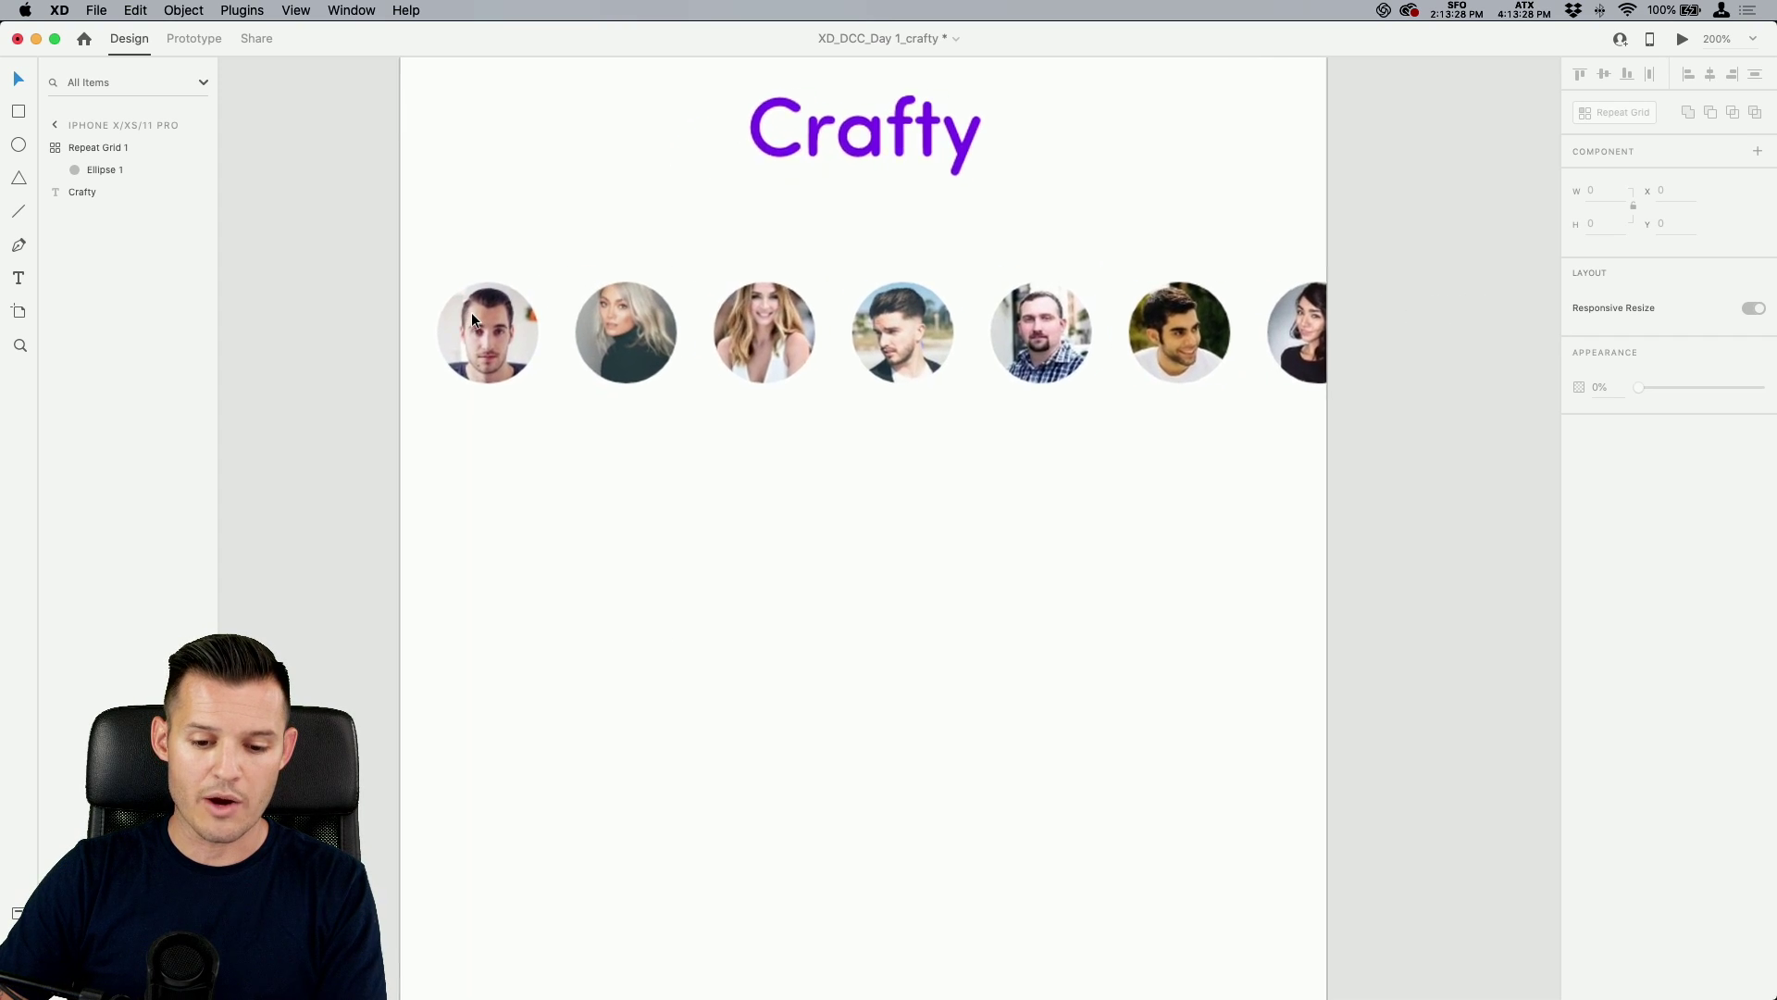
drag(554, 400, 593, 427)
click(958, 462)
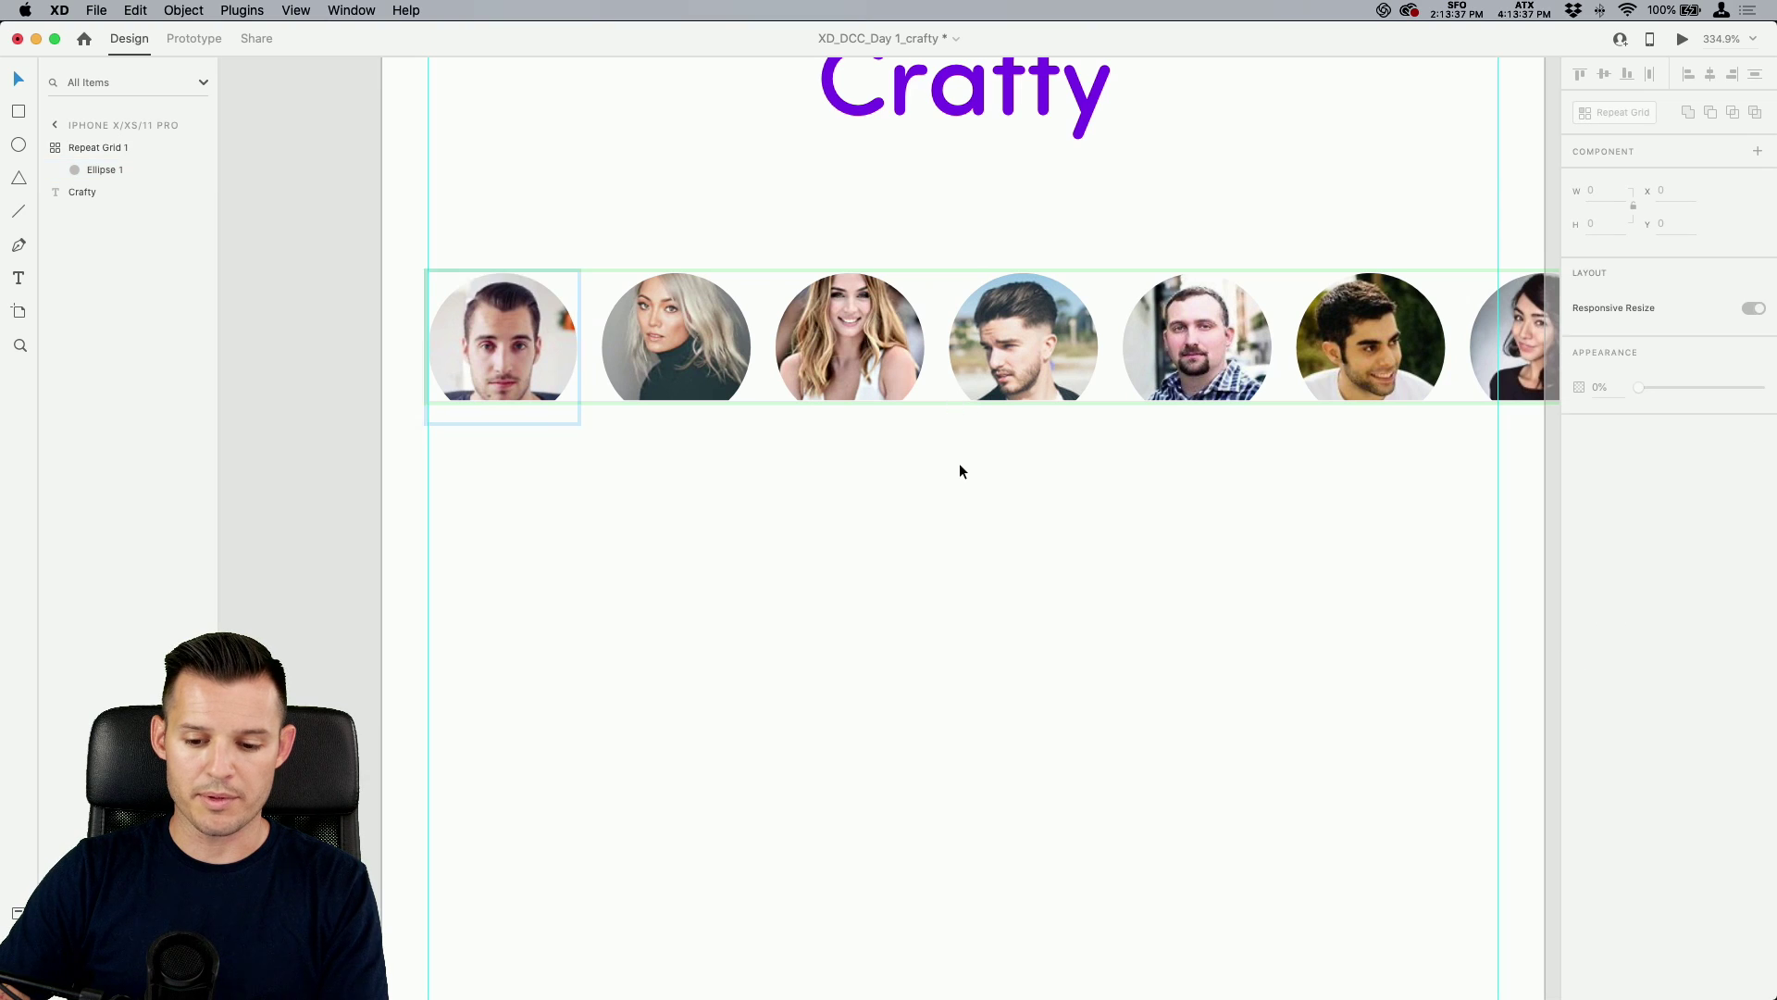
click(796, 345)
drag(1026, 397, 1049, 426)
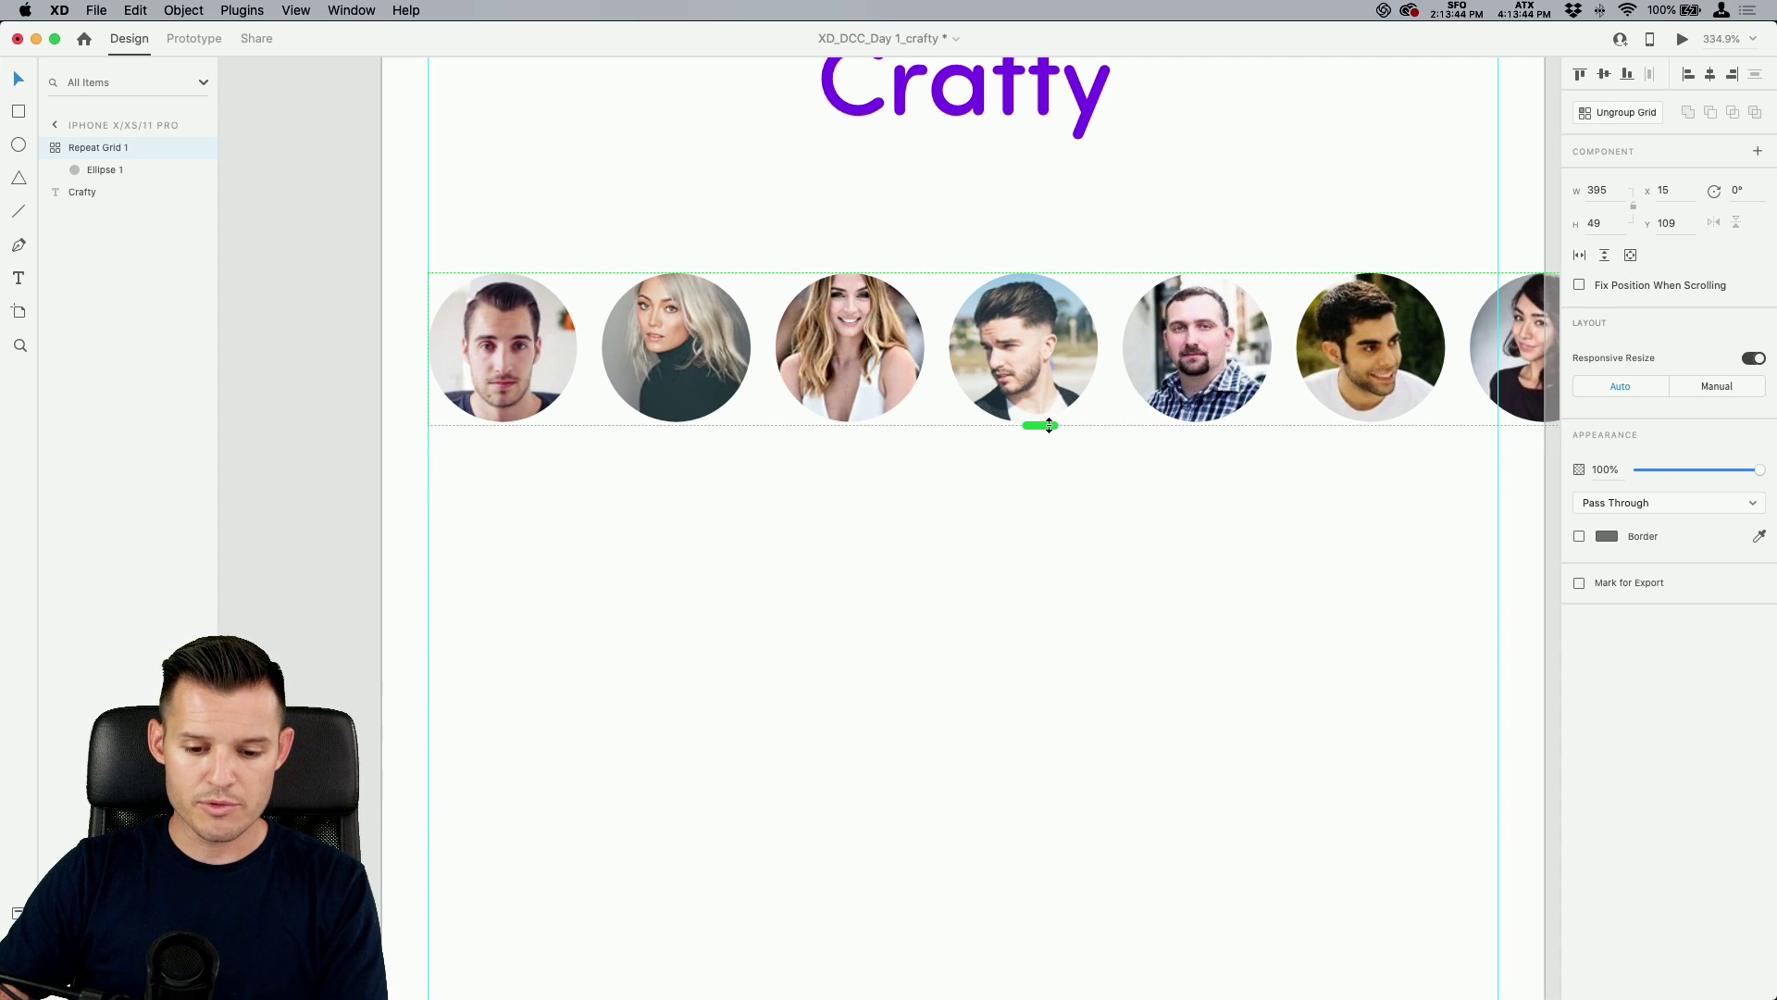
Set the spacing between the avatars in the Repeat Grid to 10.
scroll(1063, 454, right, 5)
drag(1231, 391, 1264, 389)
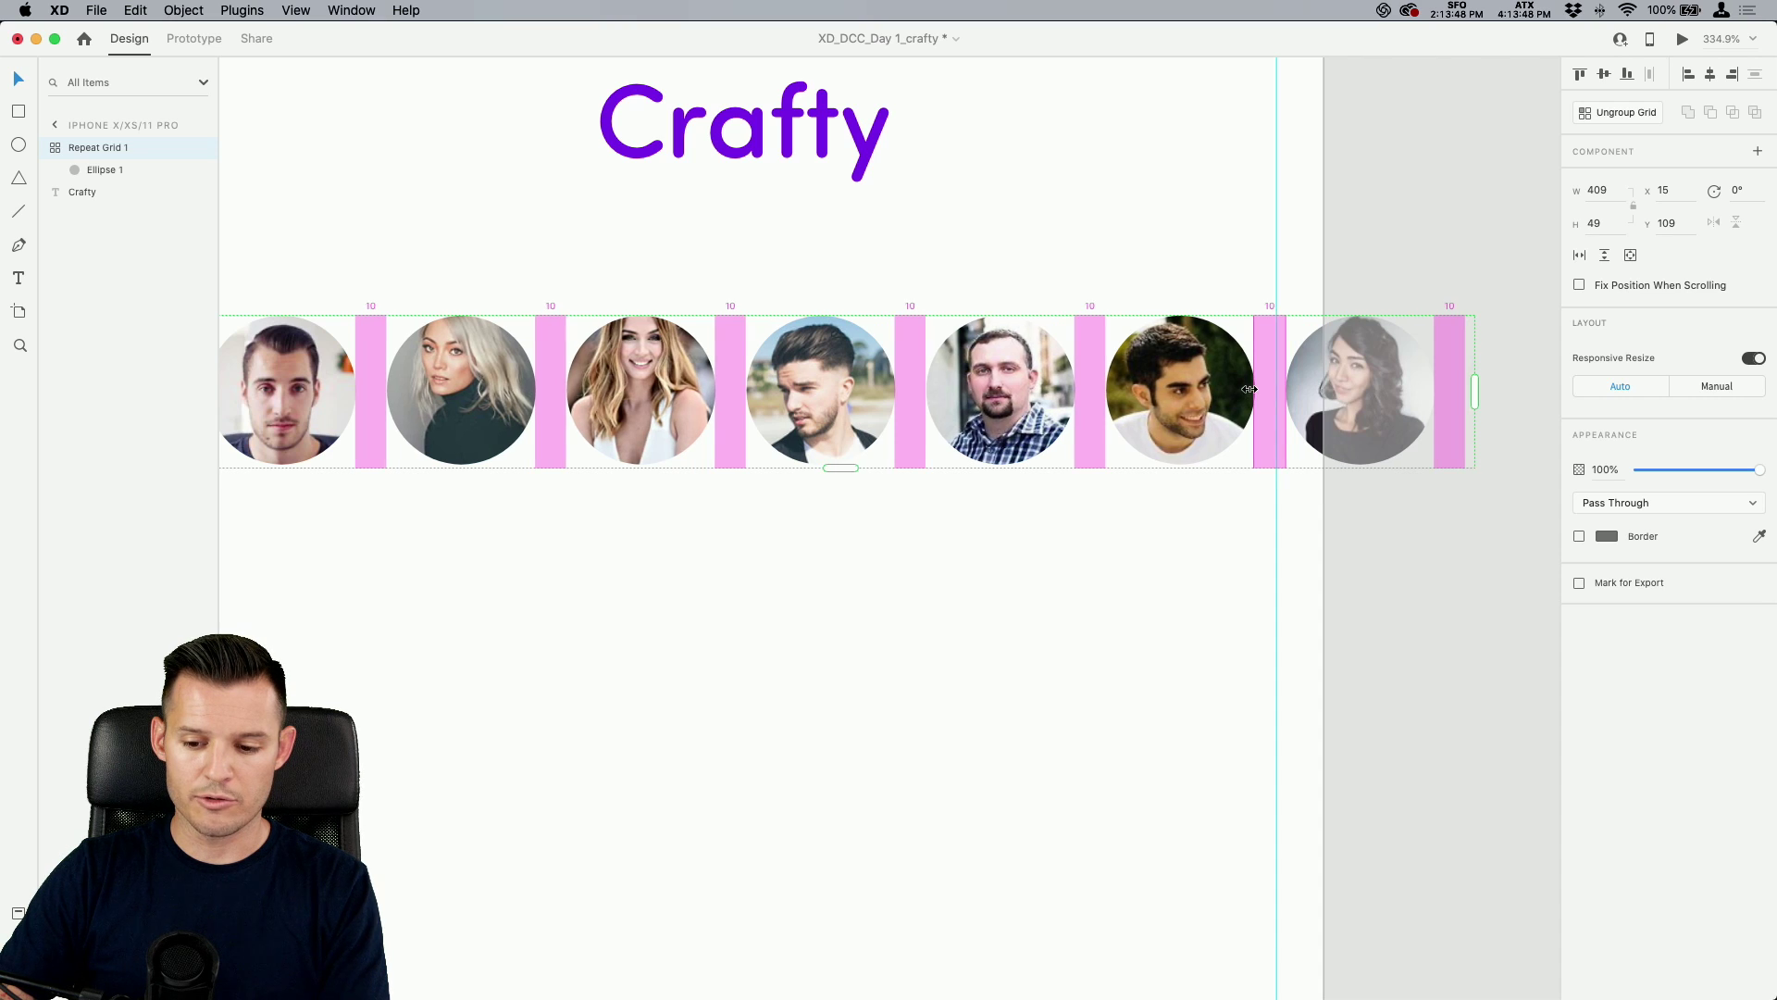
click(1473, 613)
Slide the avatar row sideways to X 37 and return it against the left guide.
drag(305, 435, 364, 435)
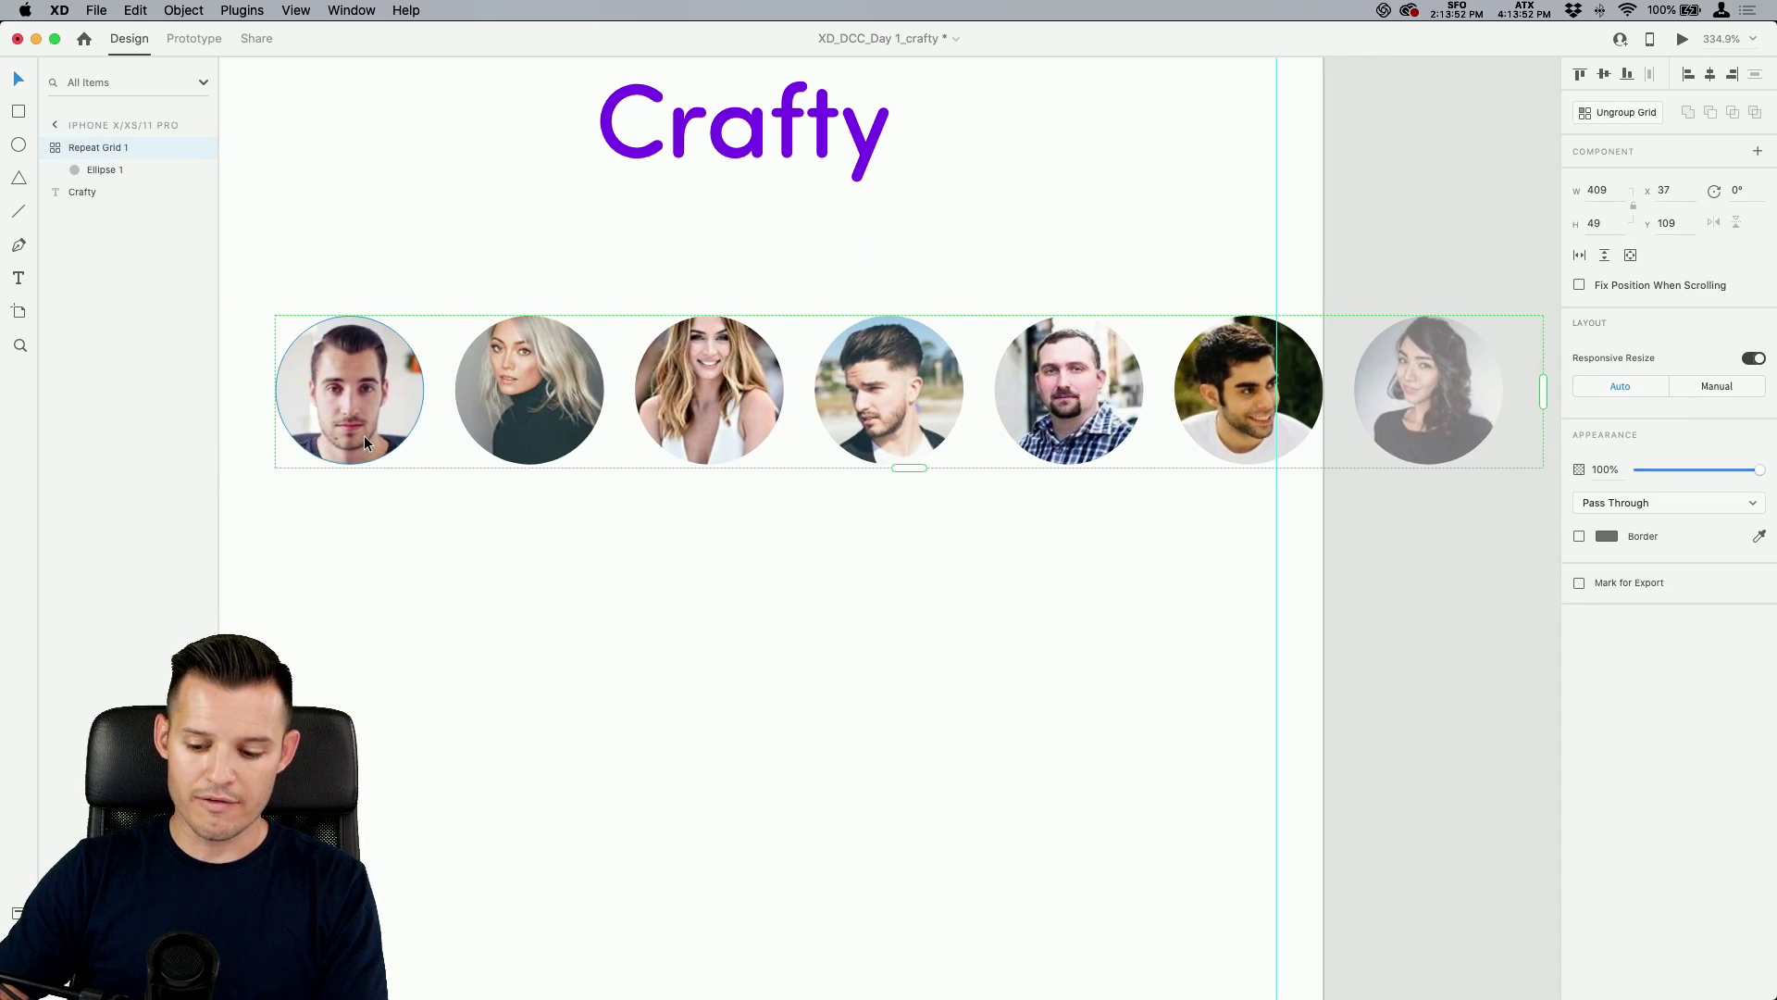
scroll(364, 435, down, 2)
scroll(363, 435, left, 3)
drag(496, 438, 437, 428)
scroll(463, 481, left, 4)
scroll(463, 481, down, 1)
click(607, 572)
scroll(659, 580, right, 3)
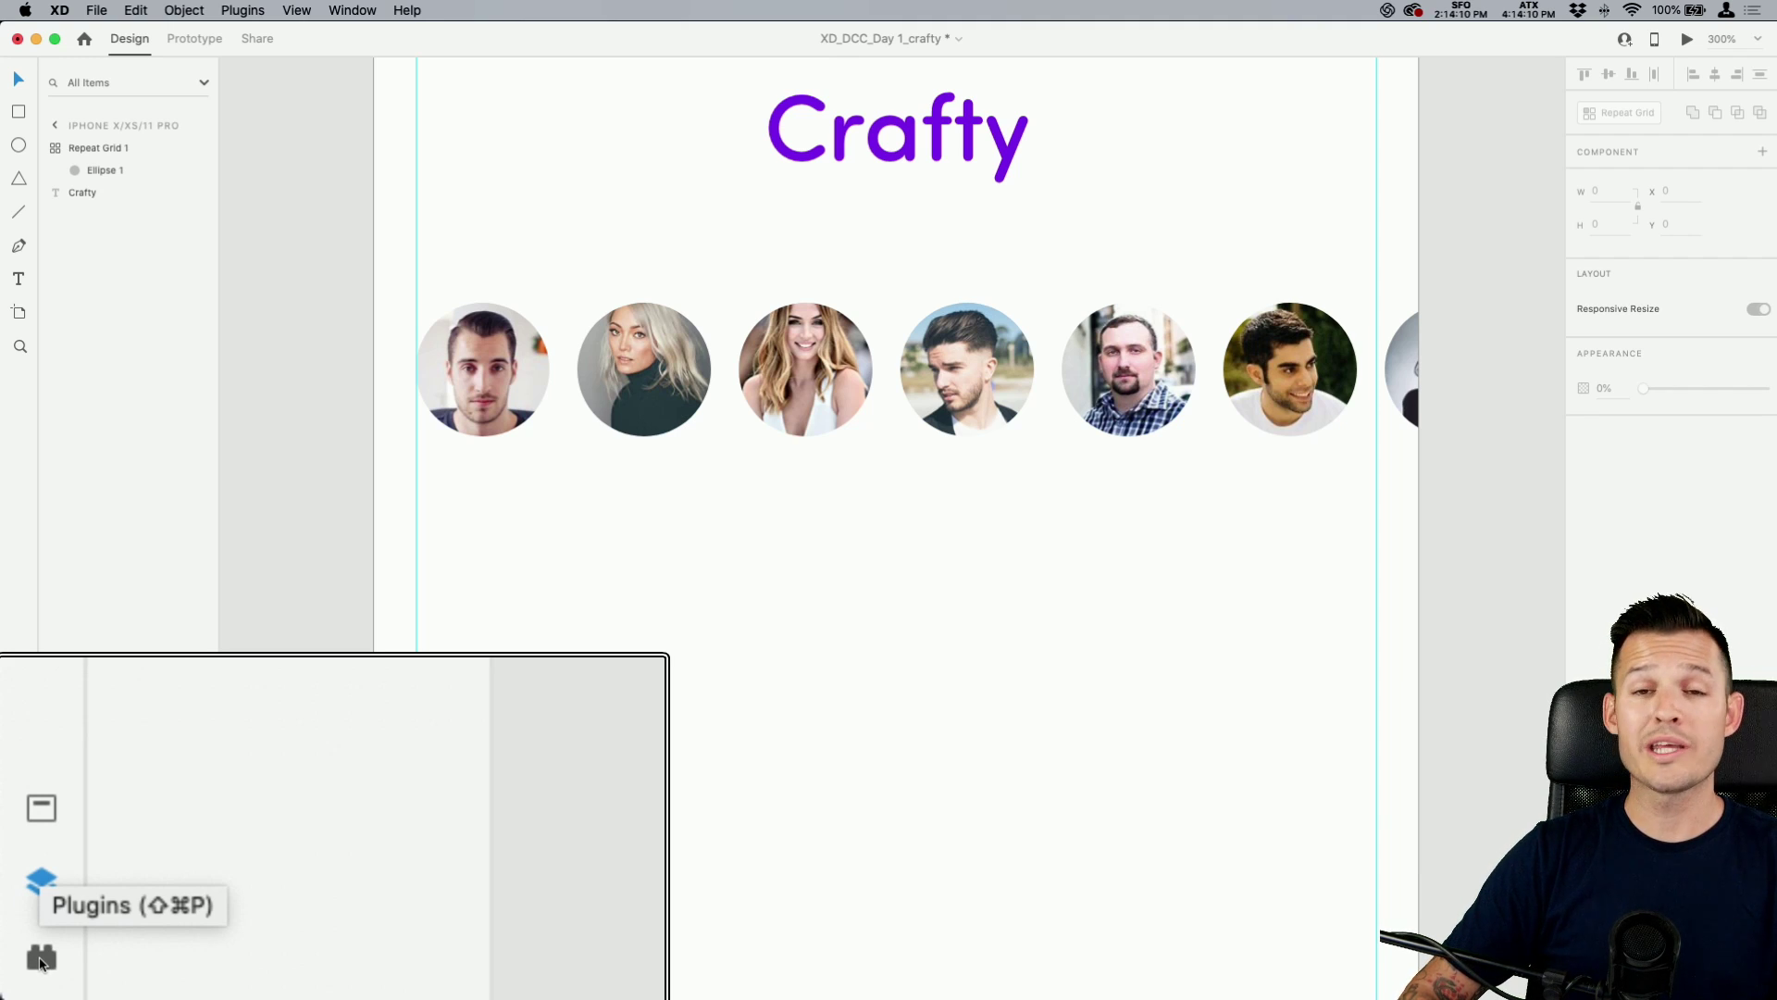
Review the installed plugin list, the UI Faces plugin, and the document's layers and assets.
click(40, 963)
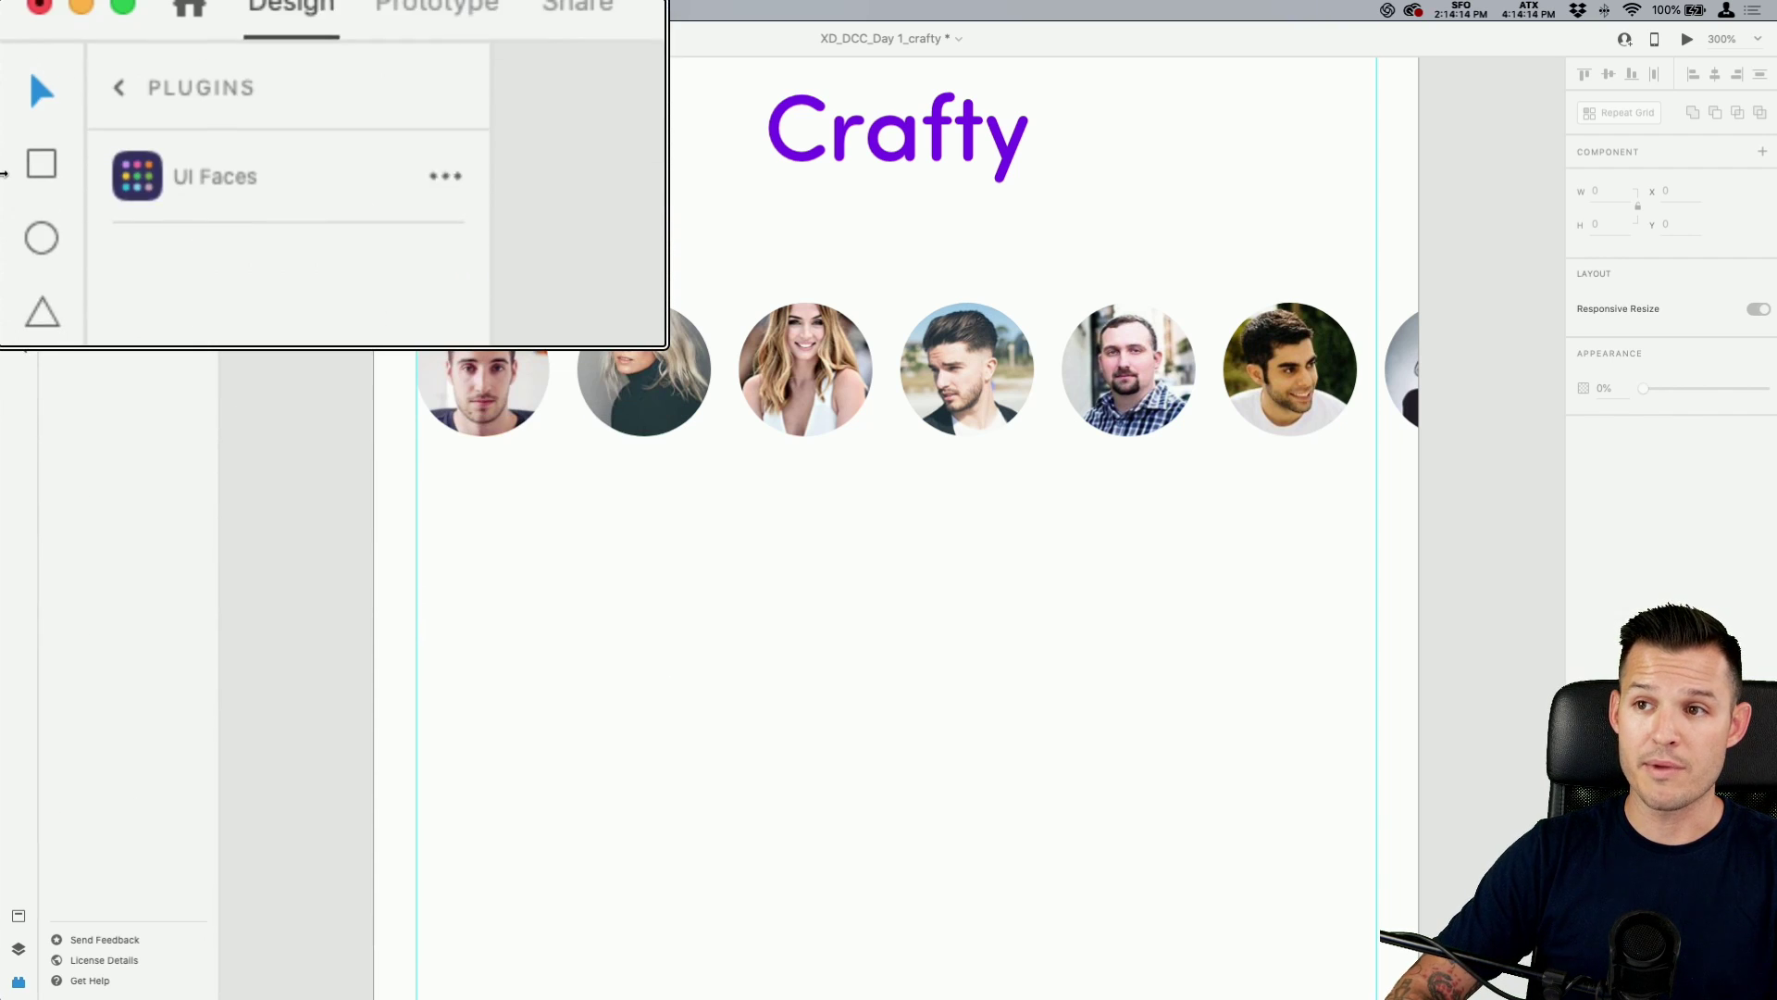
click(119, 150)
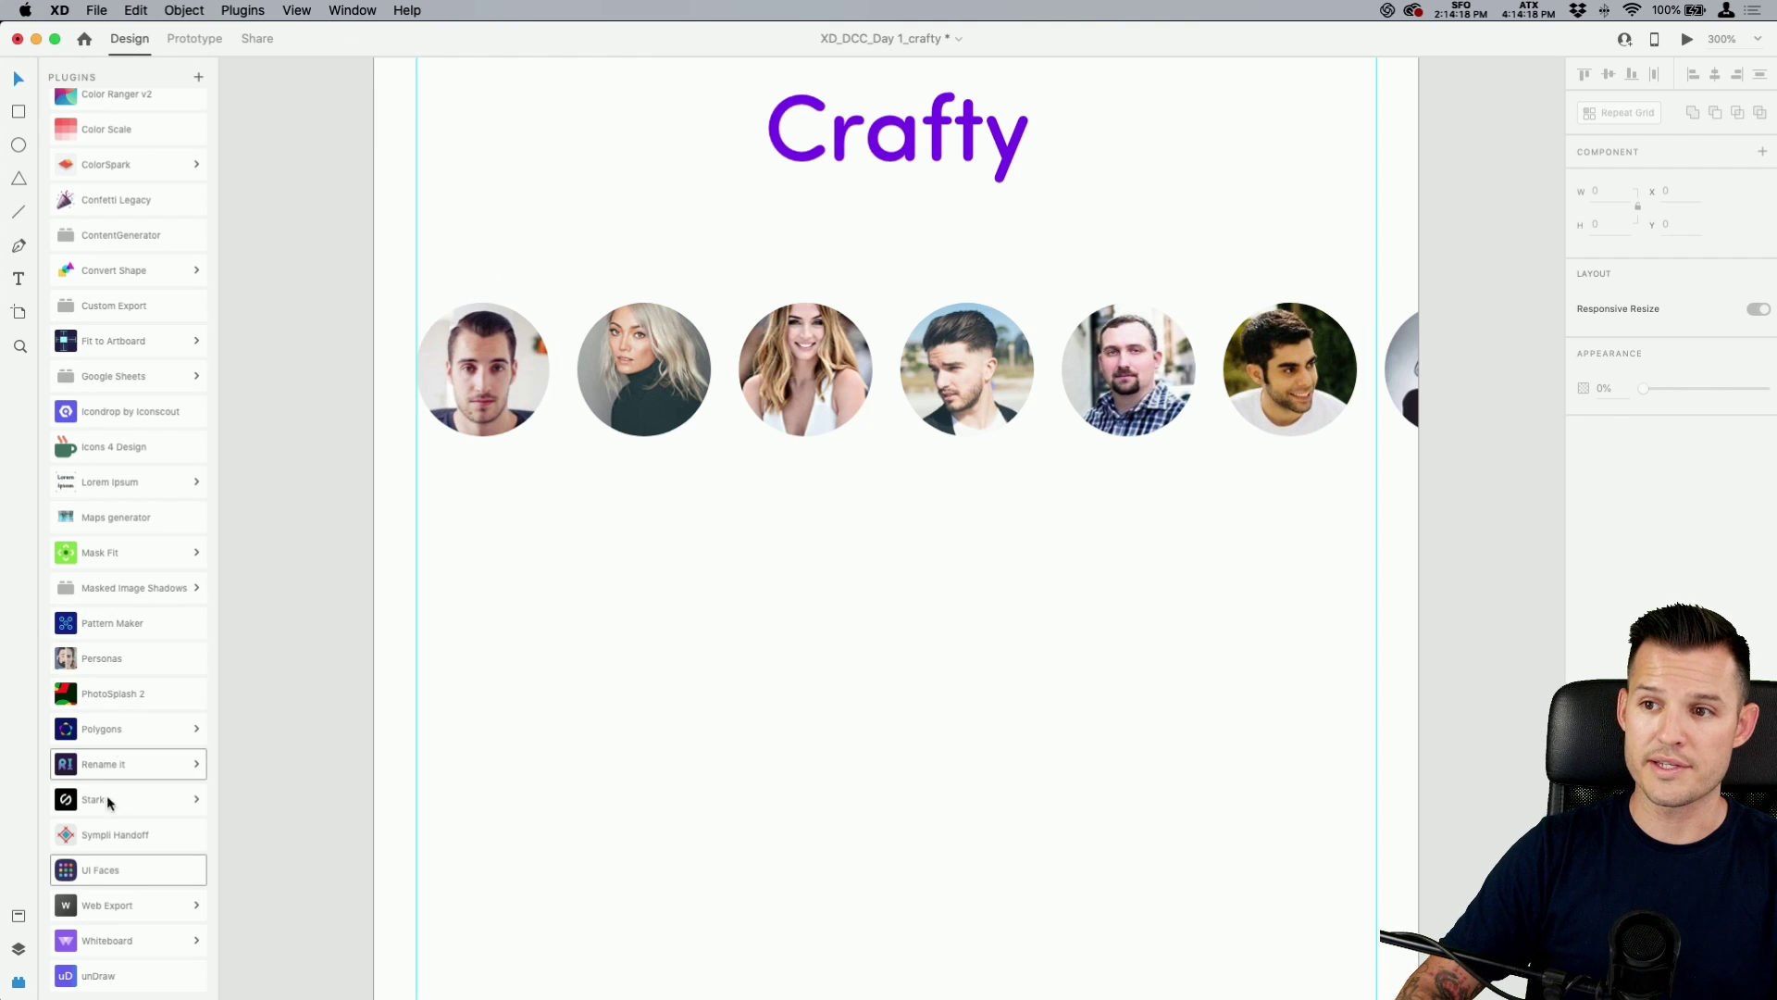
click(103, 863)
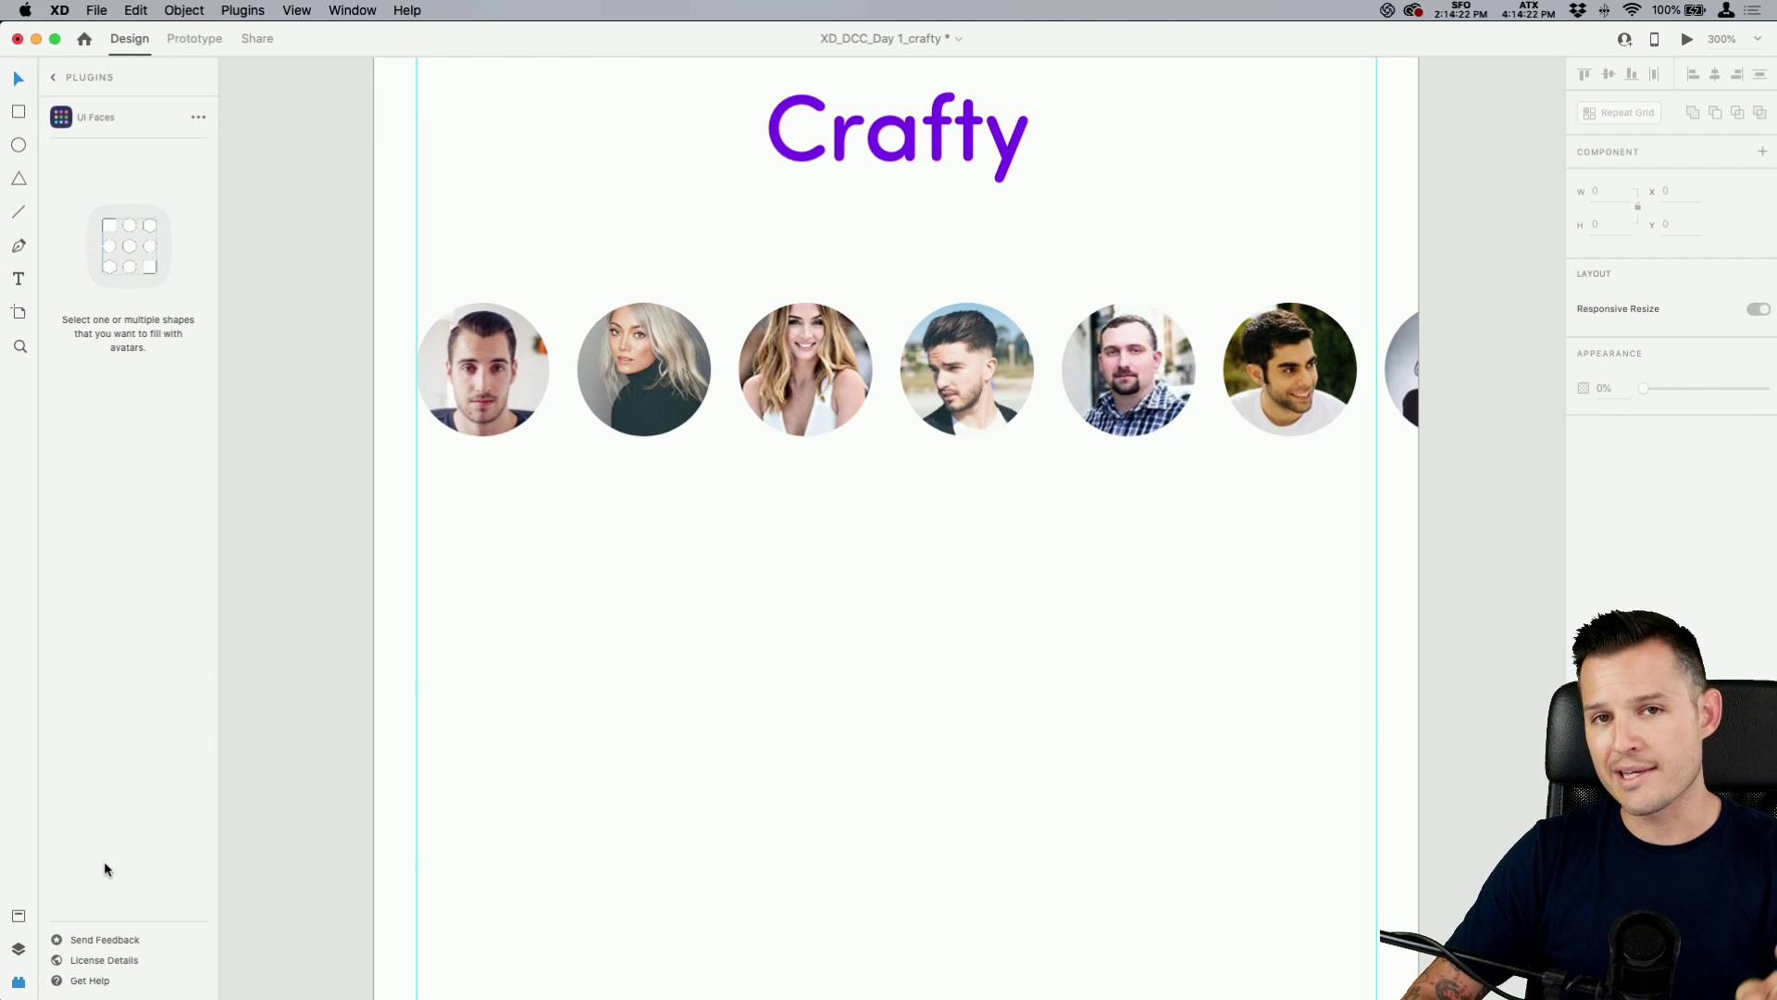
click(22, 942)
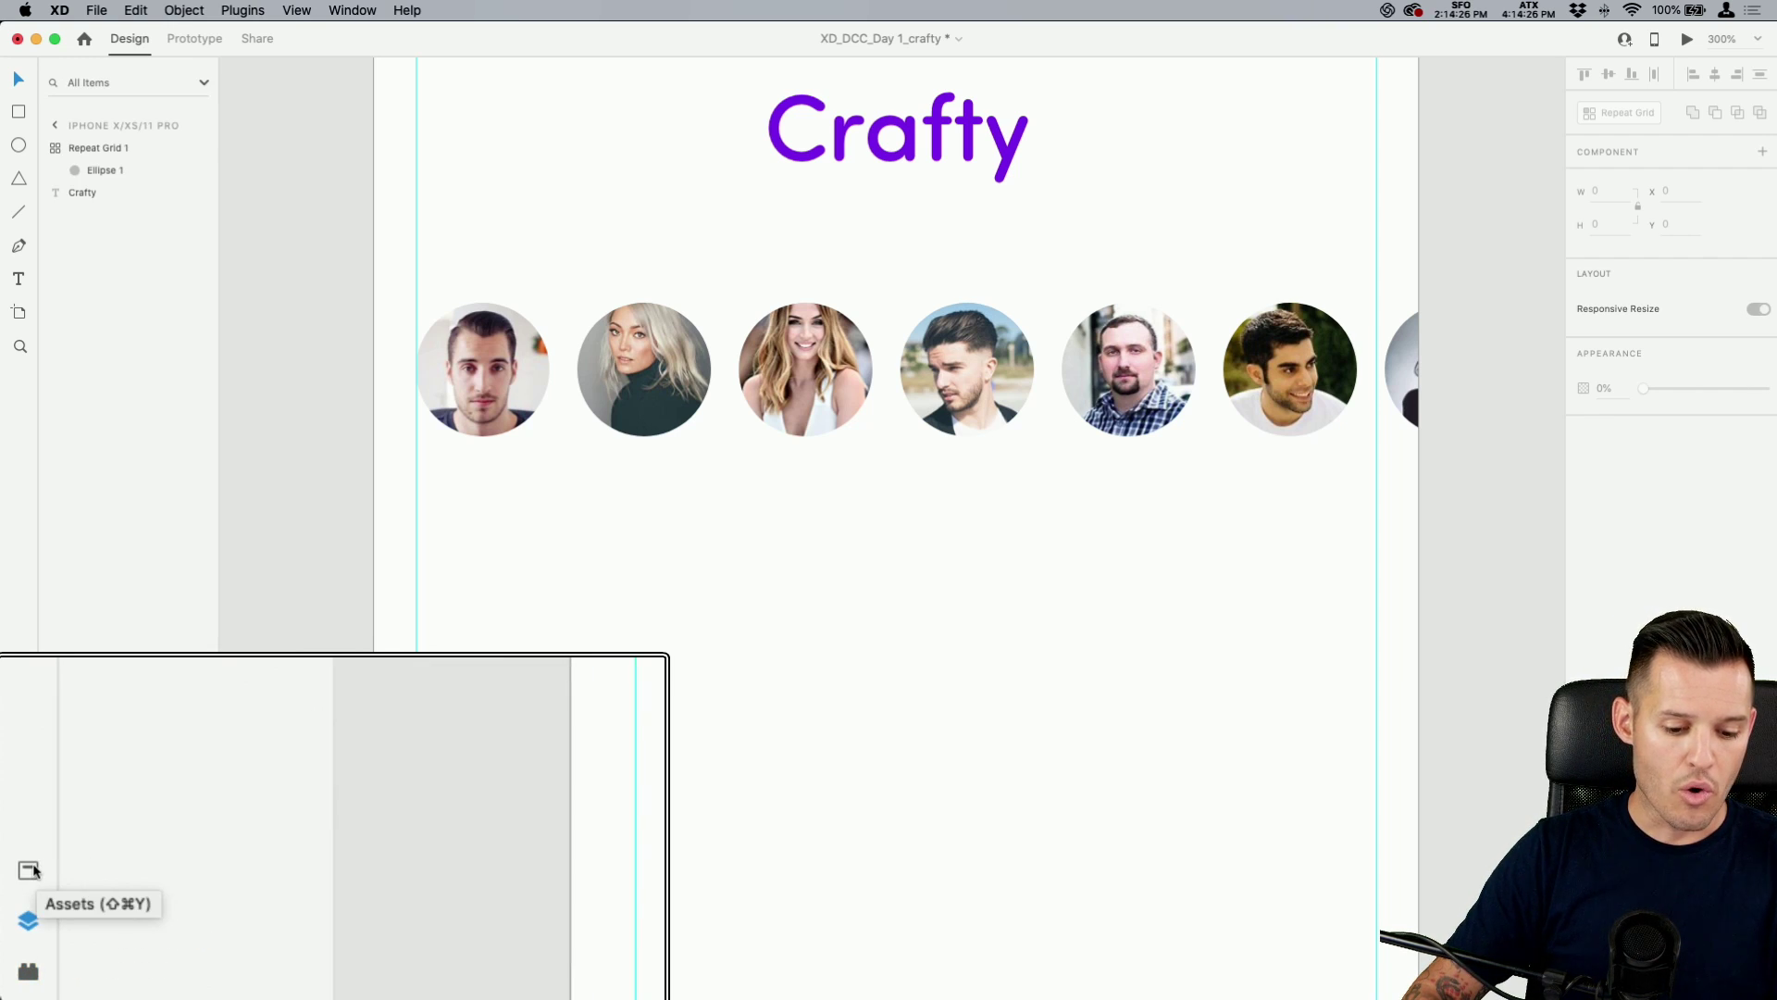
click(33, 870)
click(22, 947)
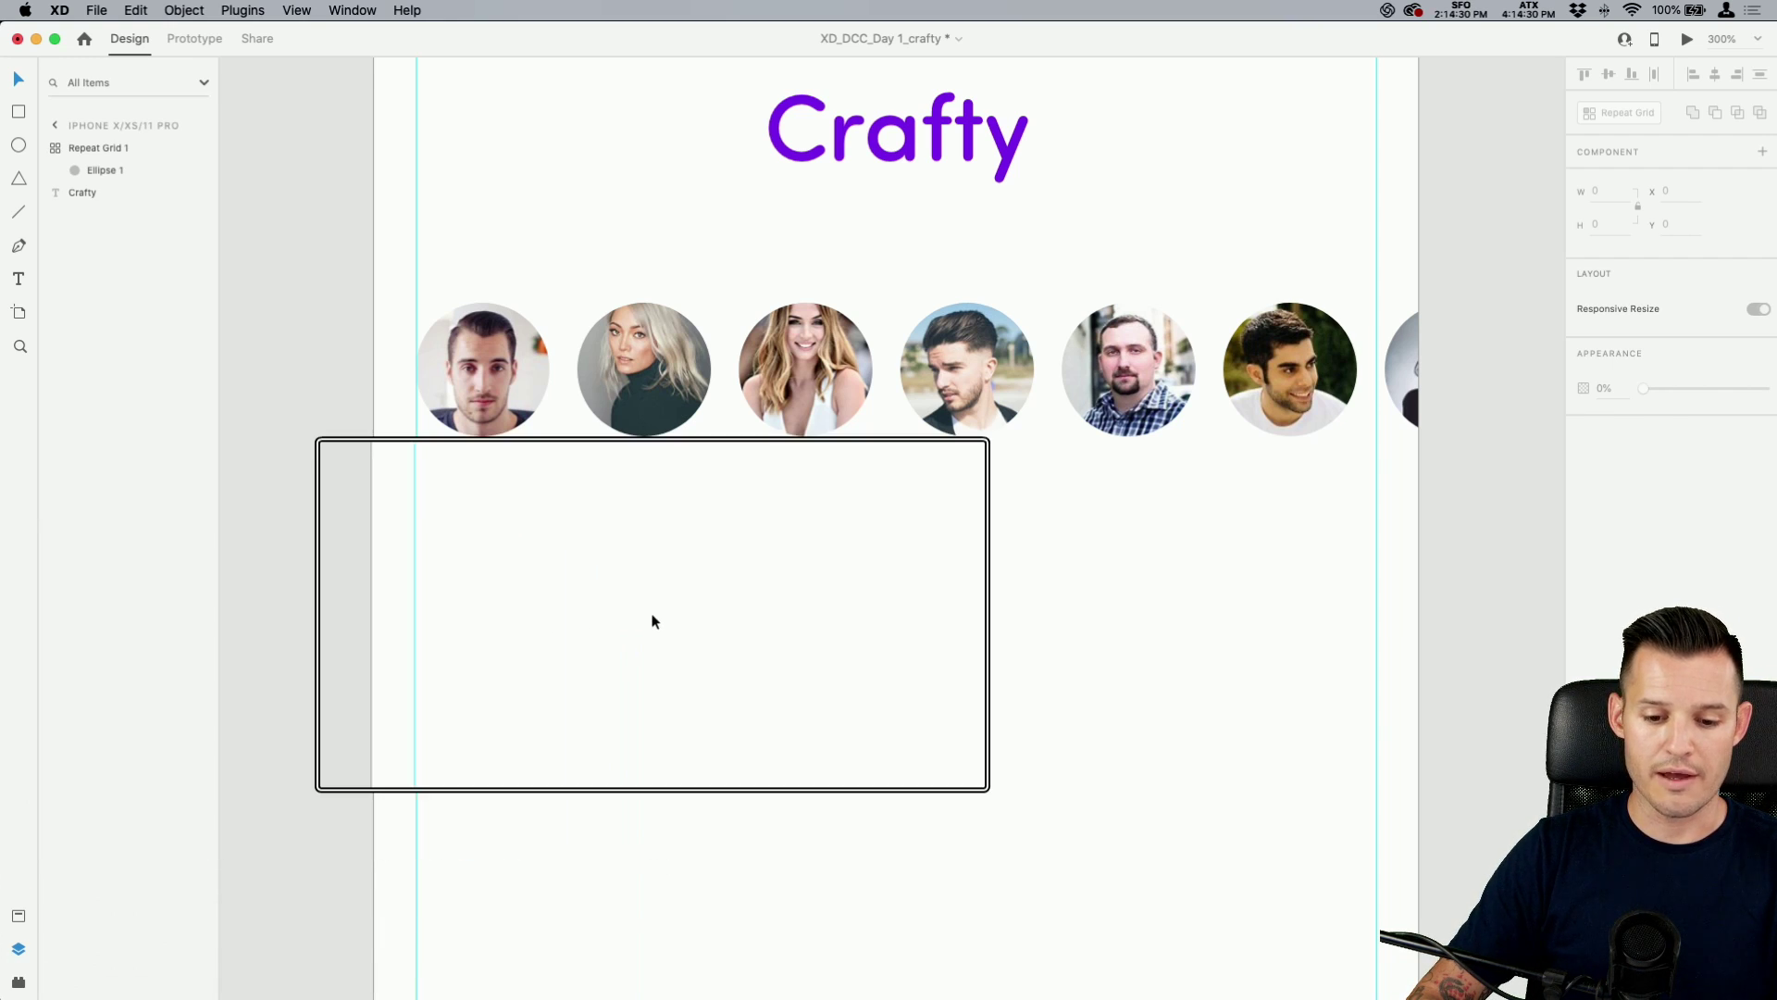
Save the Crafty title's purple #7703EB as a colour in the document assets.
scroll(652, 620, down, 5)
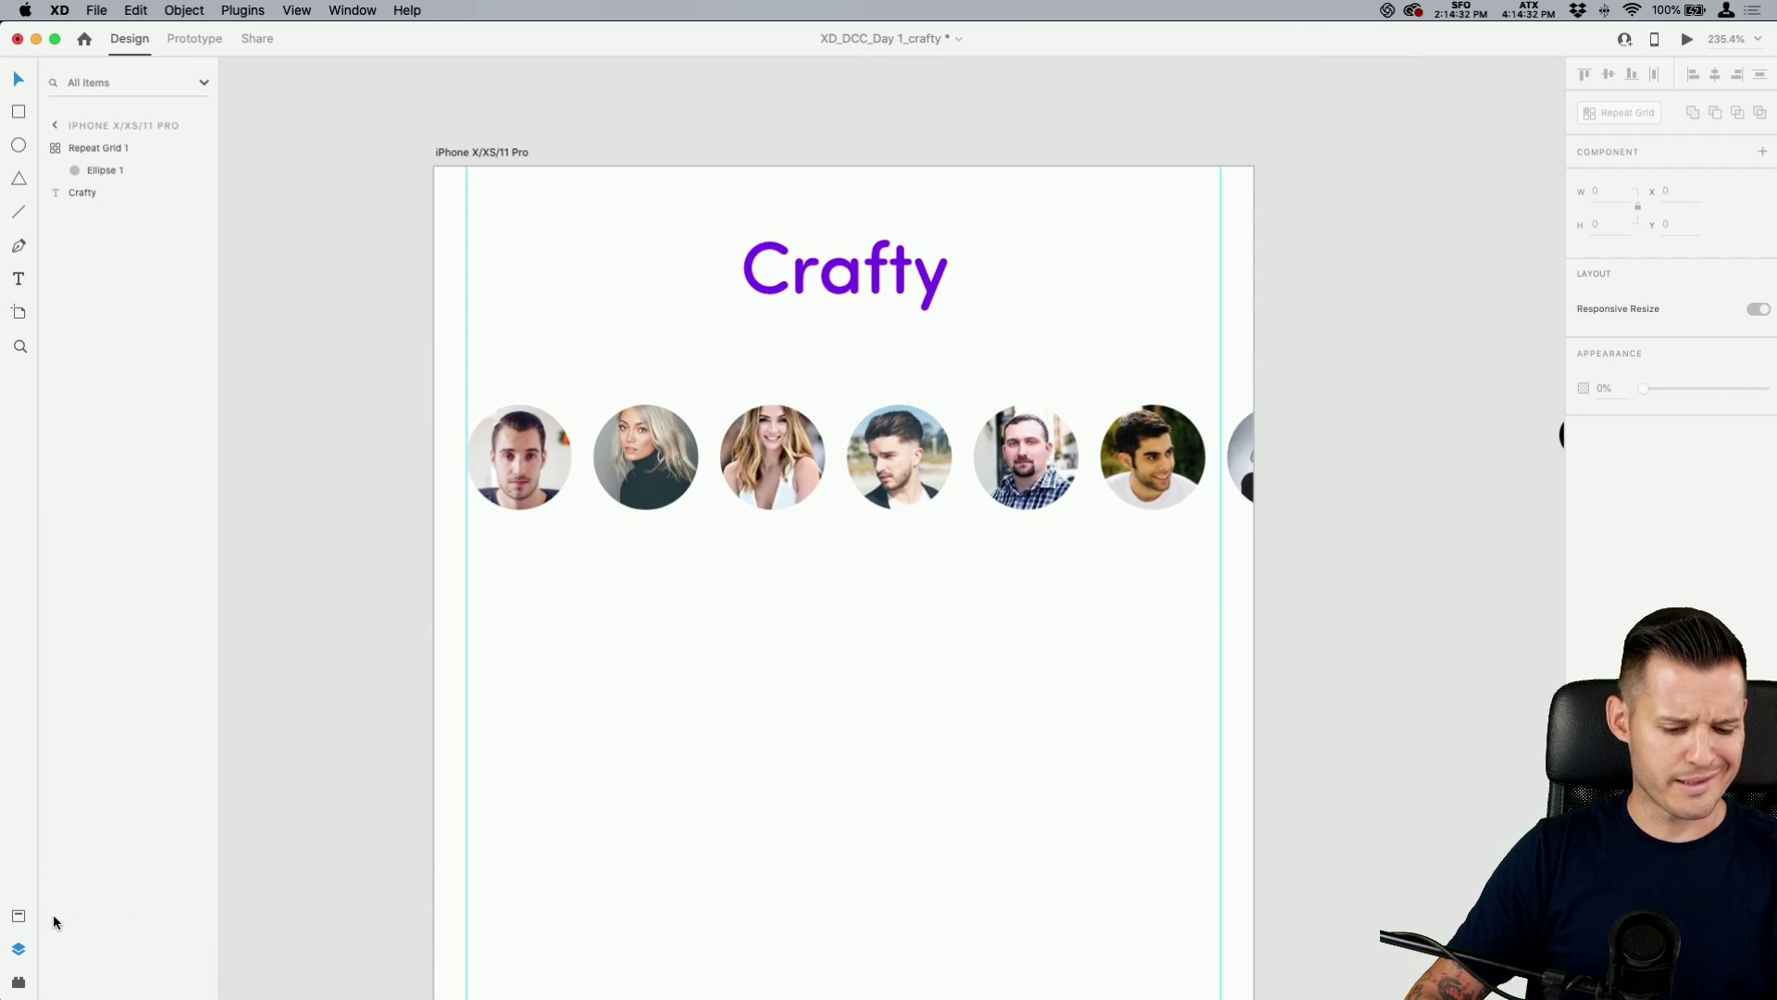
click(24, 914)
click(813, 292)
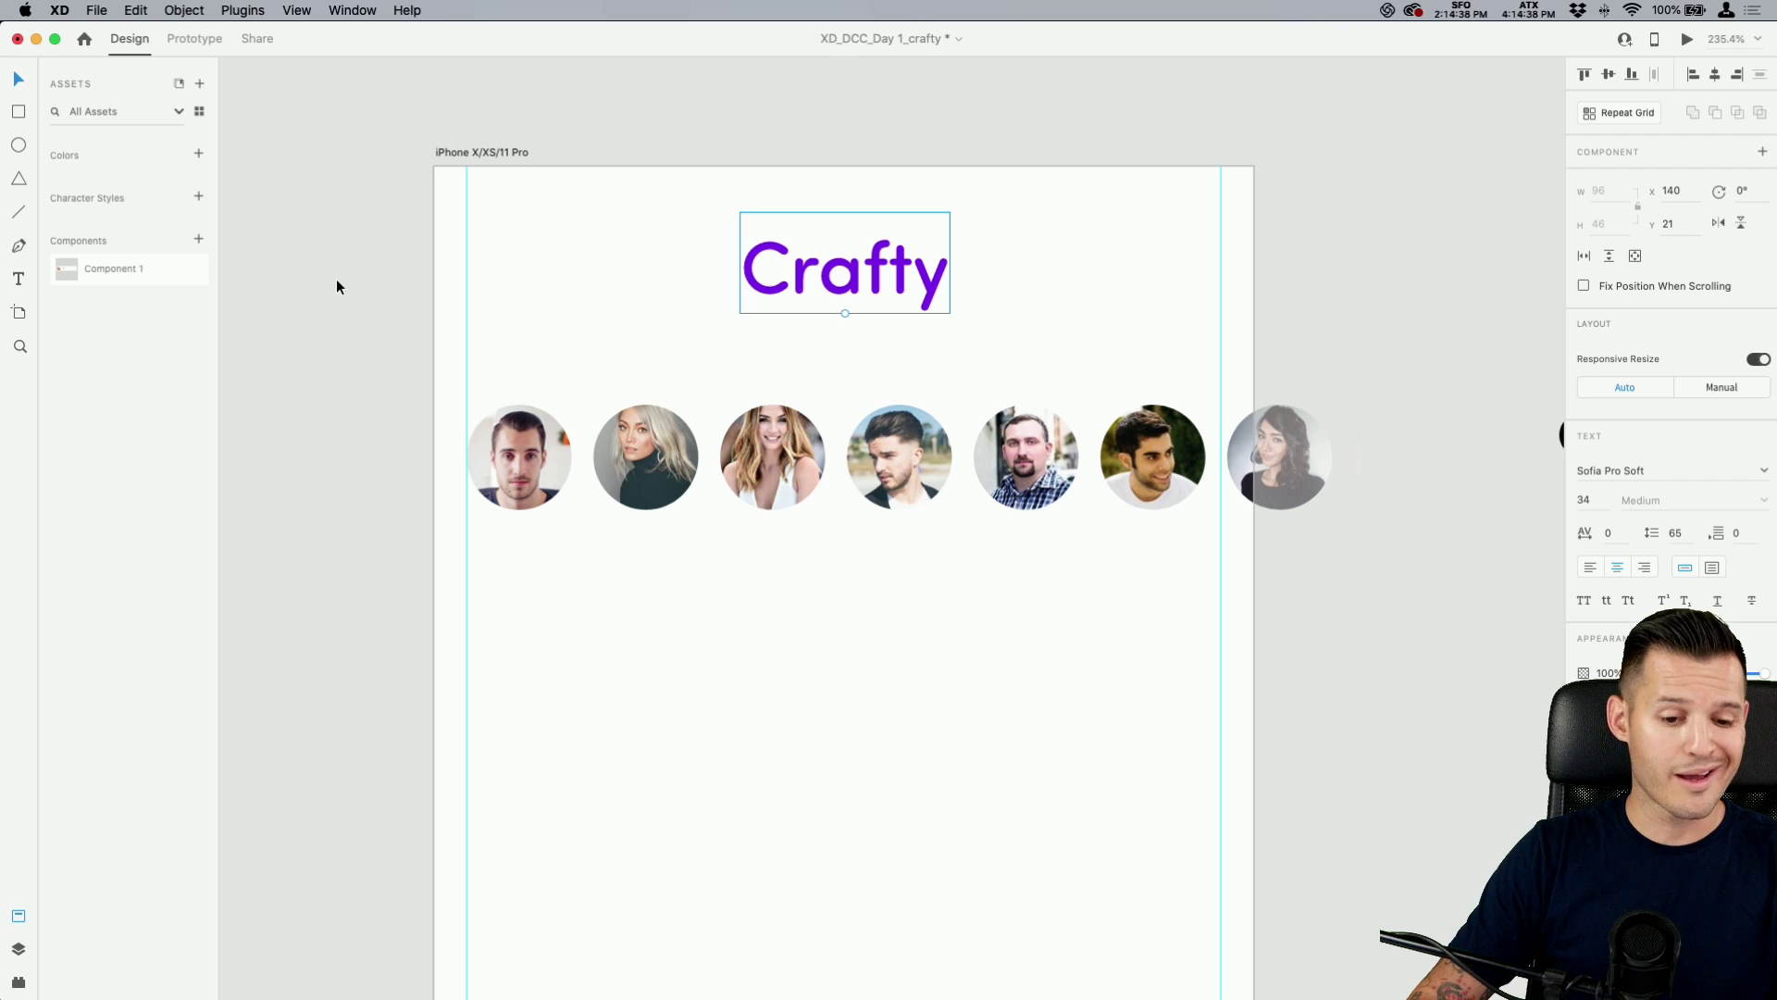
click(200, 154)
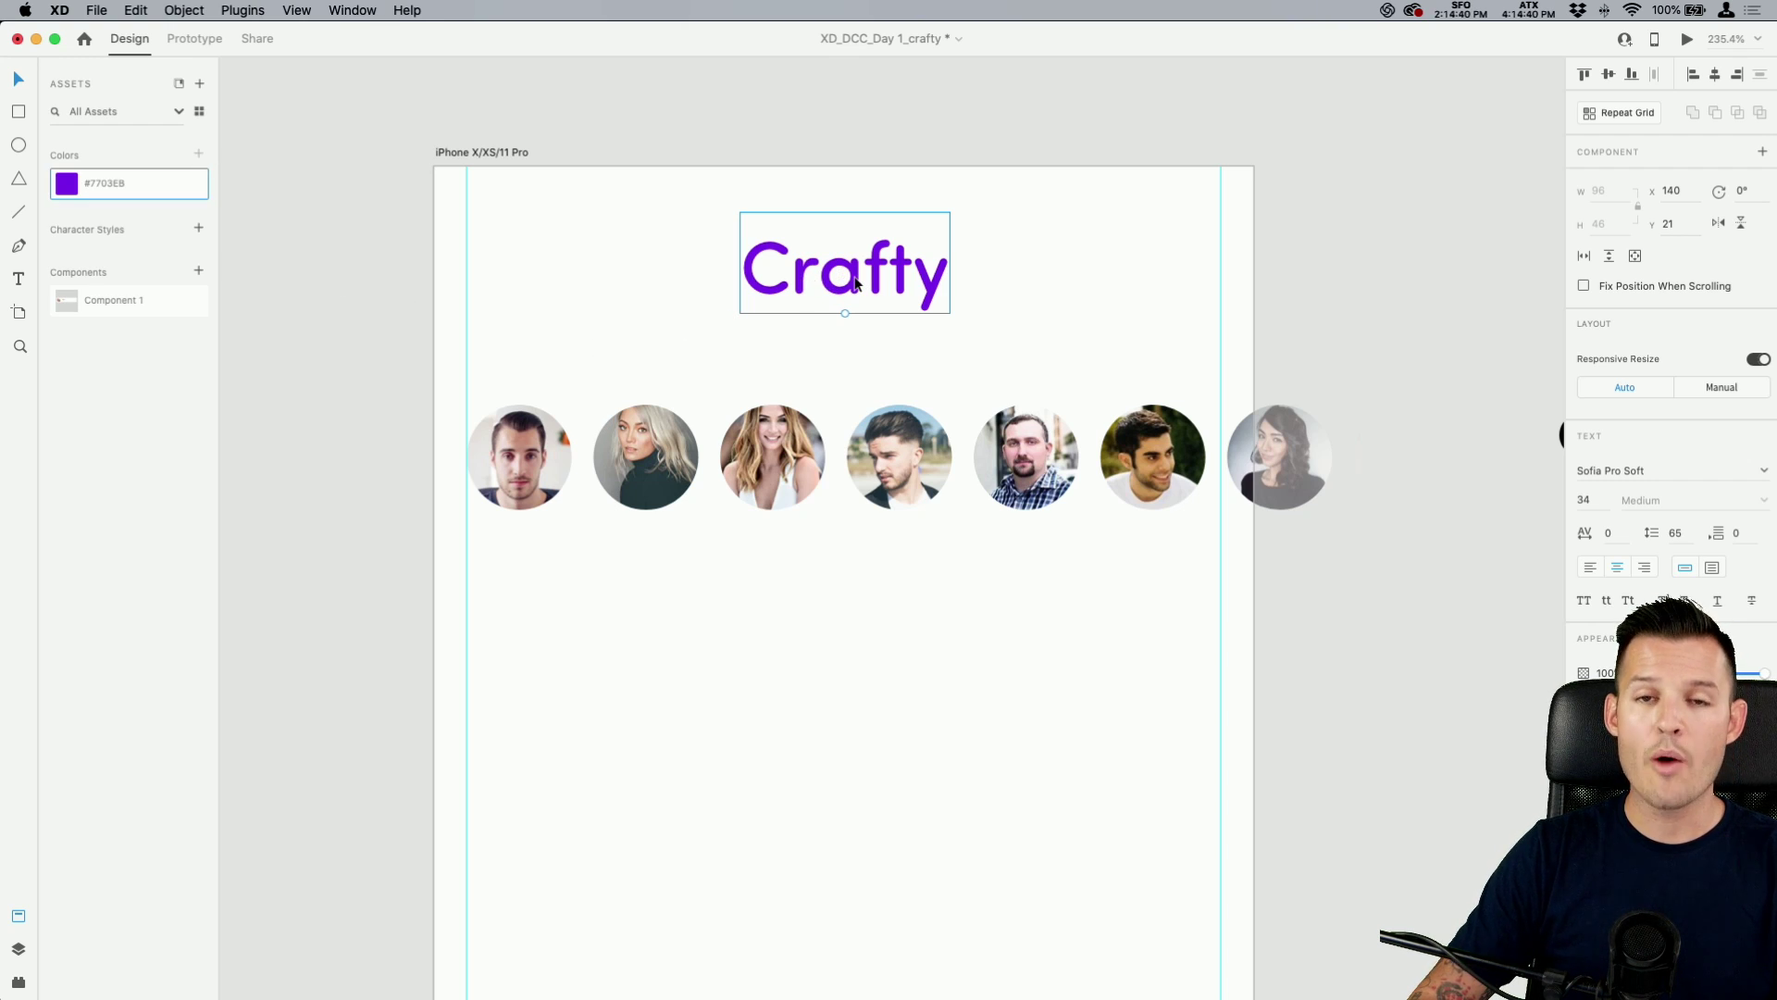
Try the saved purple as the fill of a test square about 74 by 74, and delete the square.
key(r)
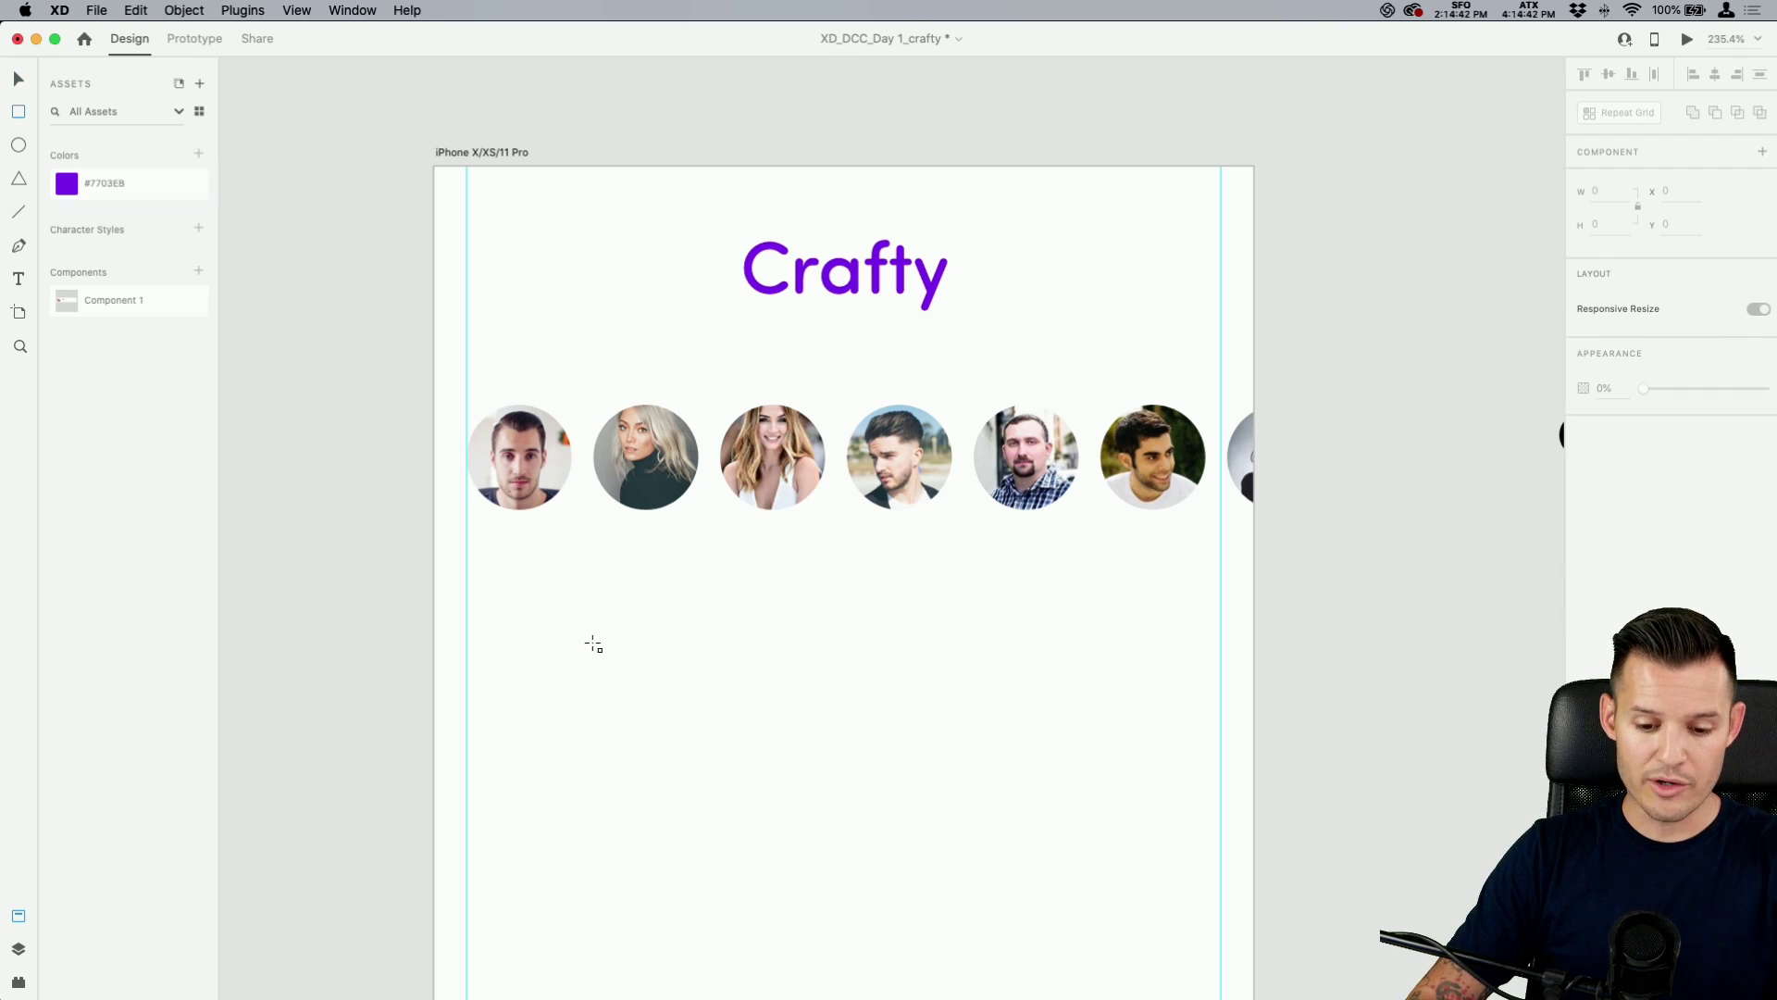
drag(591, 641, 803, 803)
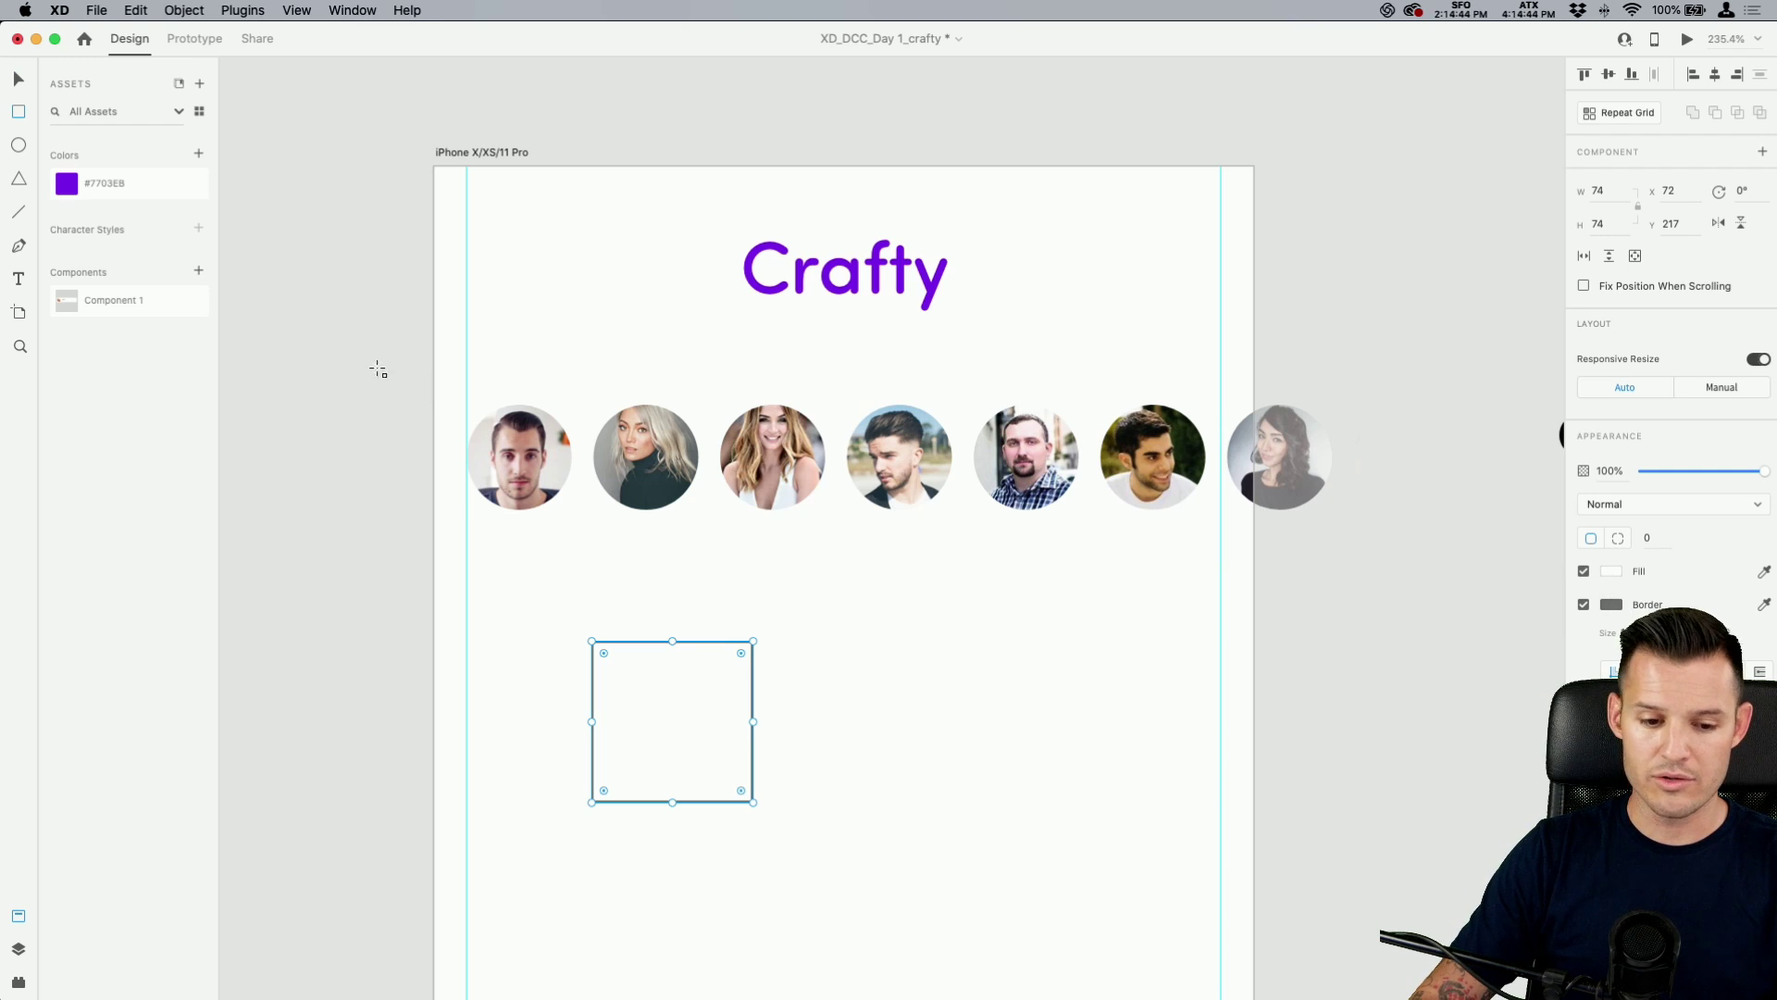
click(76, 188)
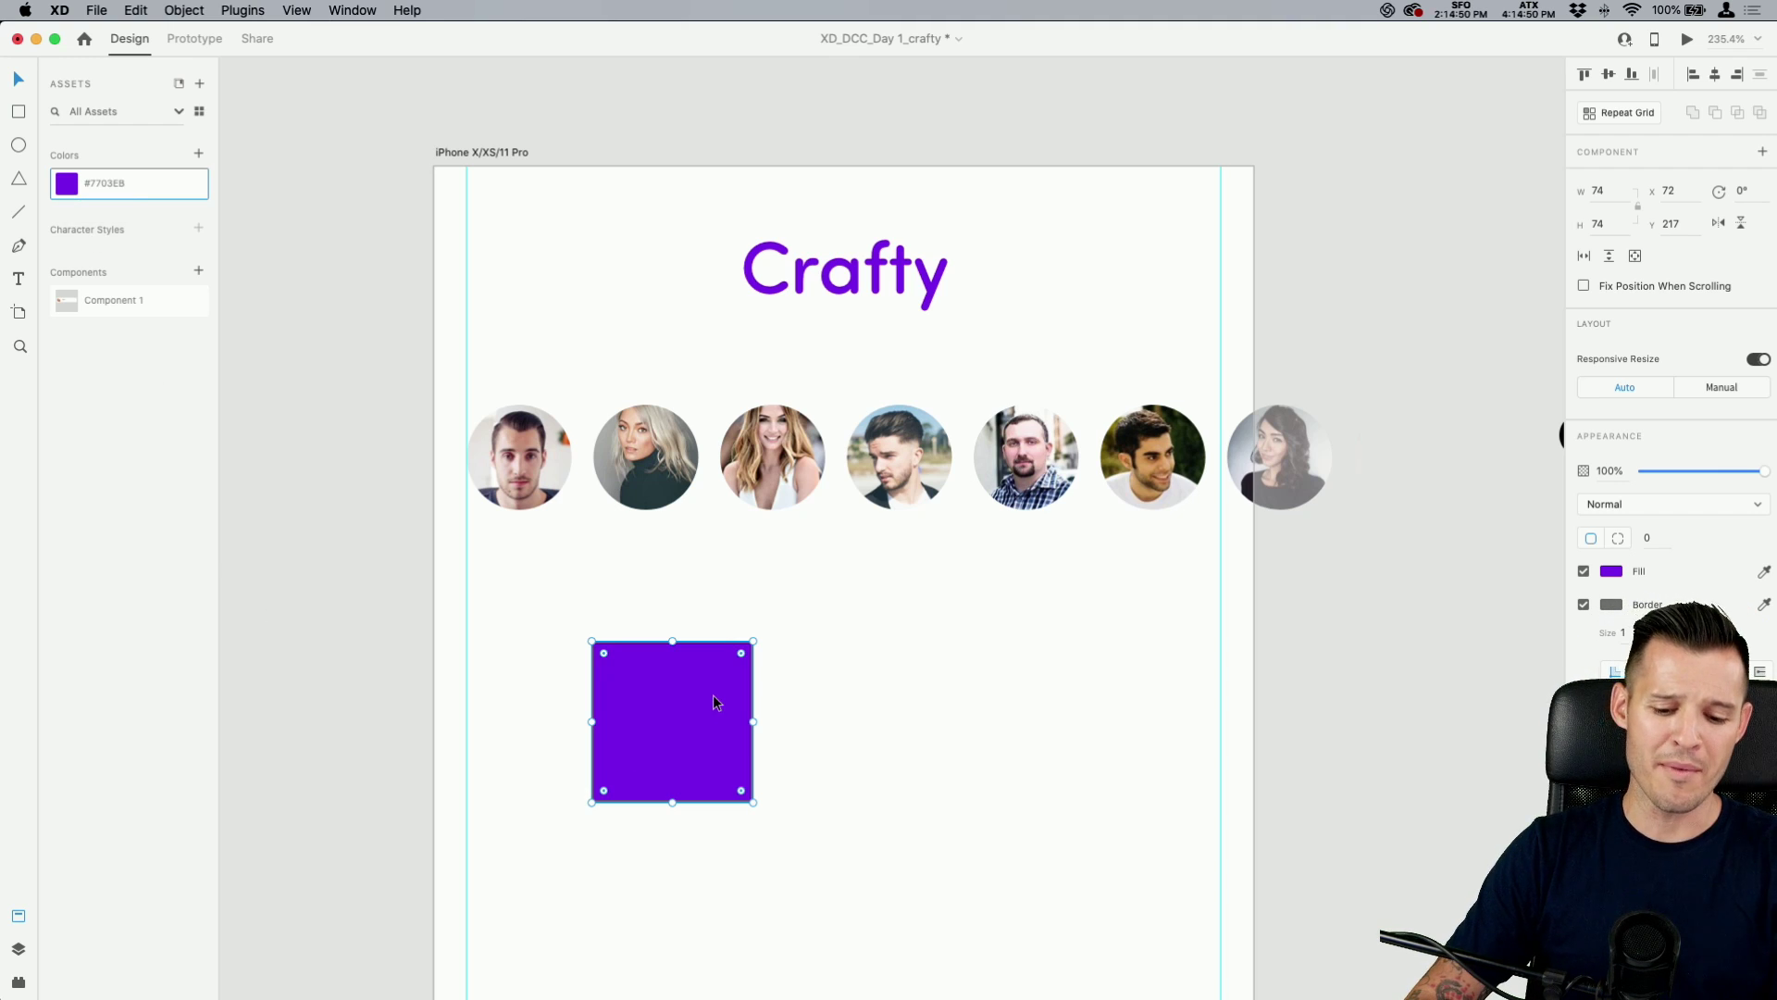
key(Delete)
Save the document and draw a rectangle about 149 by 172 below the avatar row, starting at the left guide.
key(super+s)
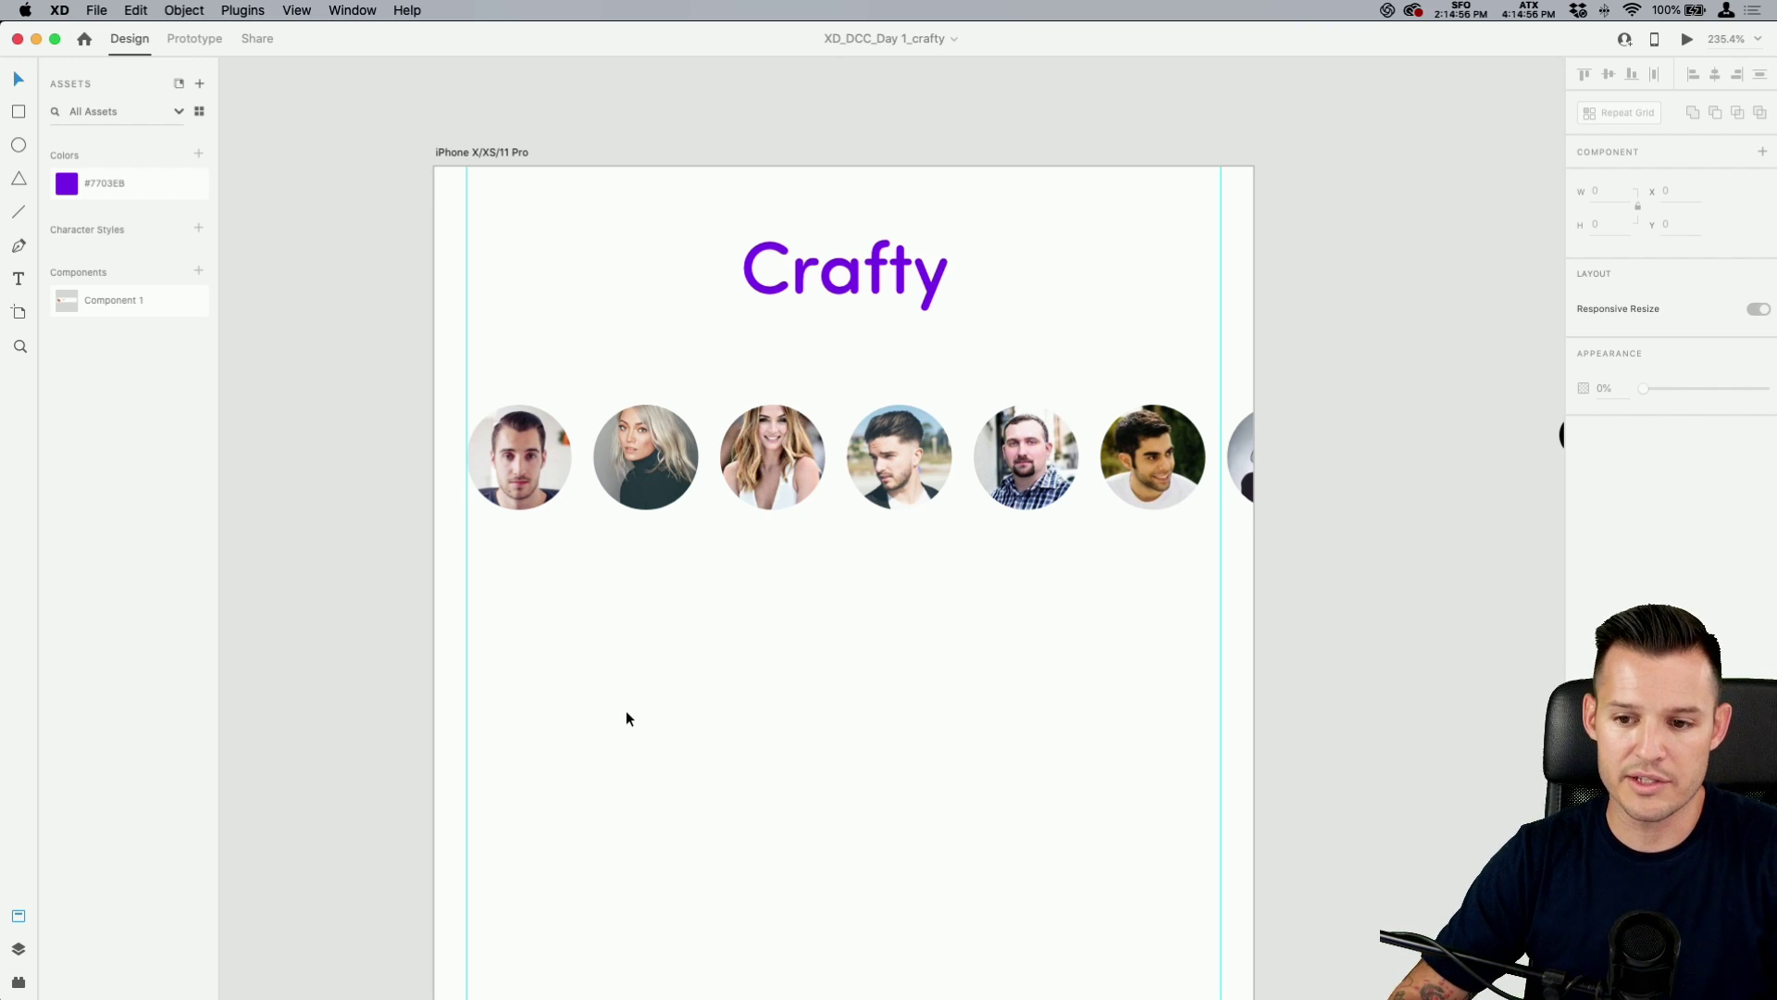
scroll(628, 723, down, 2)
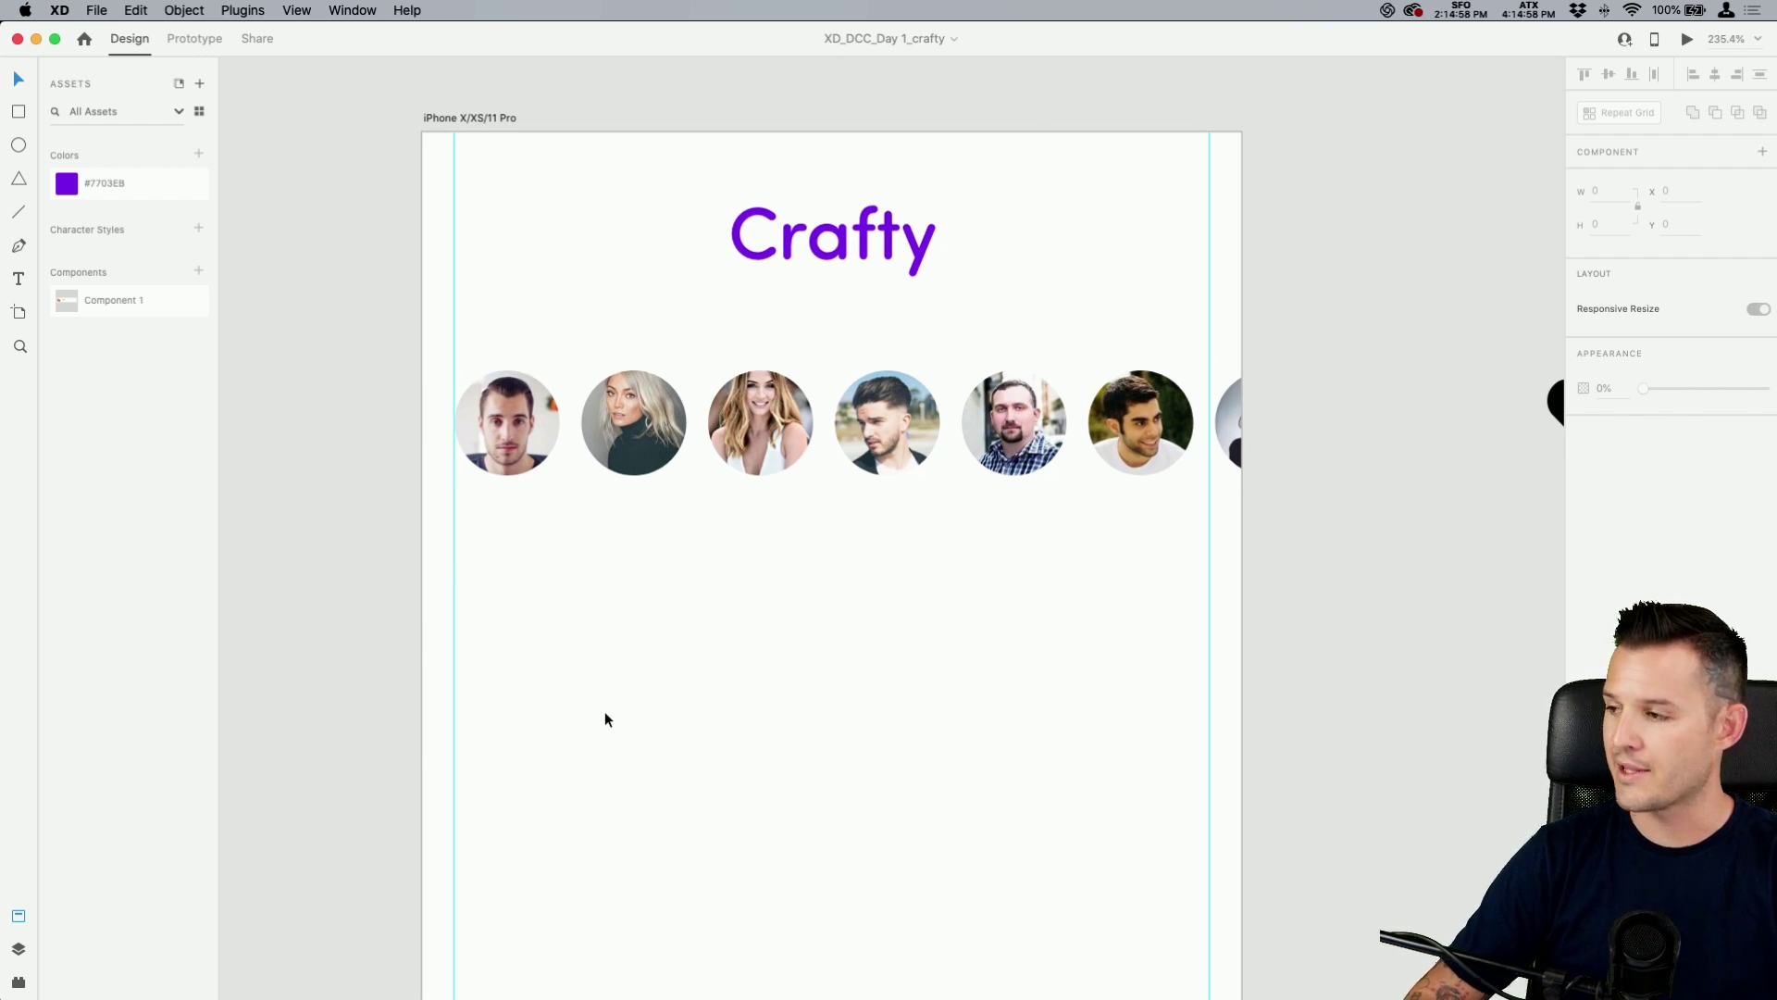
scroll(611, 691, down, 4)
drag(648, 594, 628, 518)
key(super+minus)
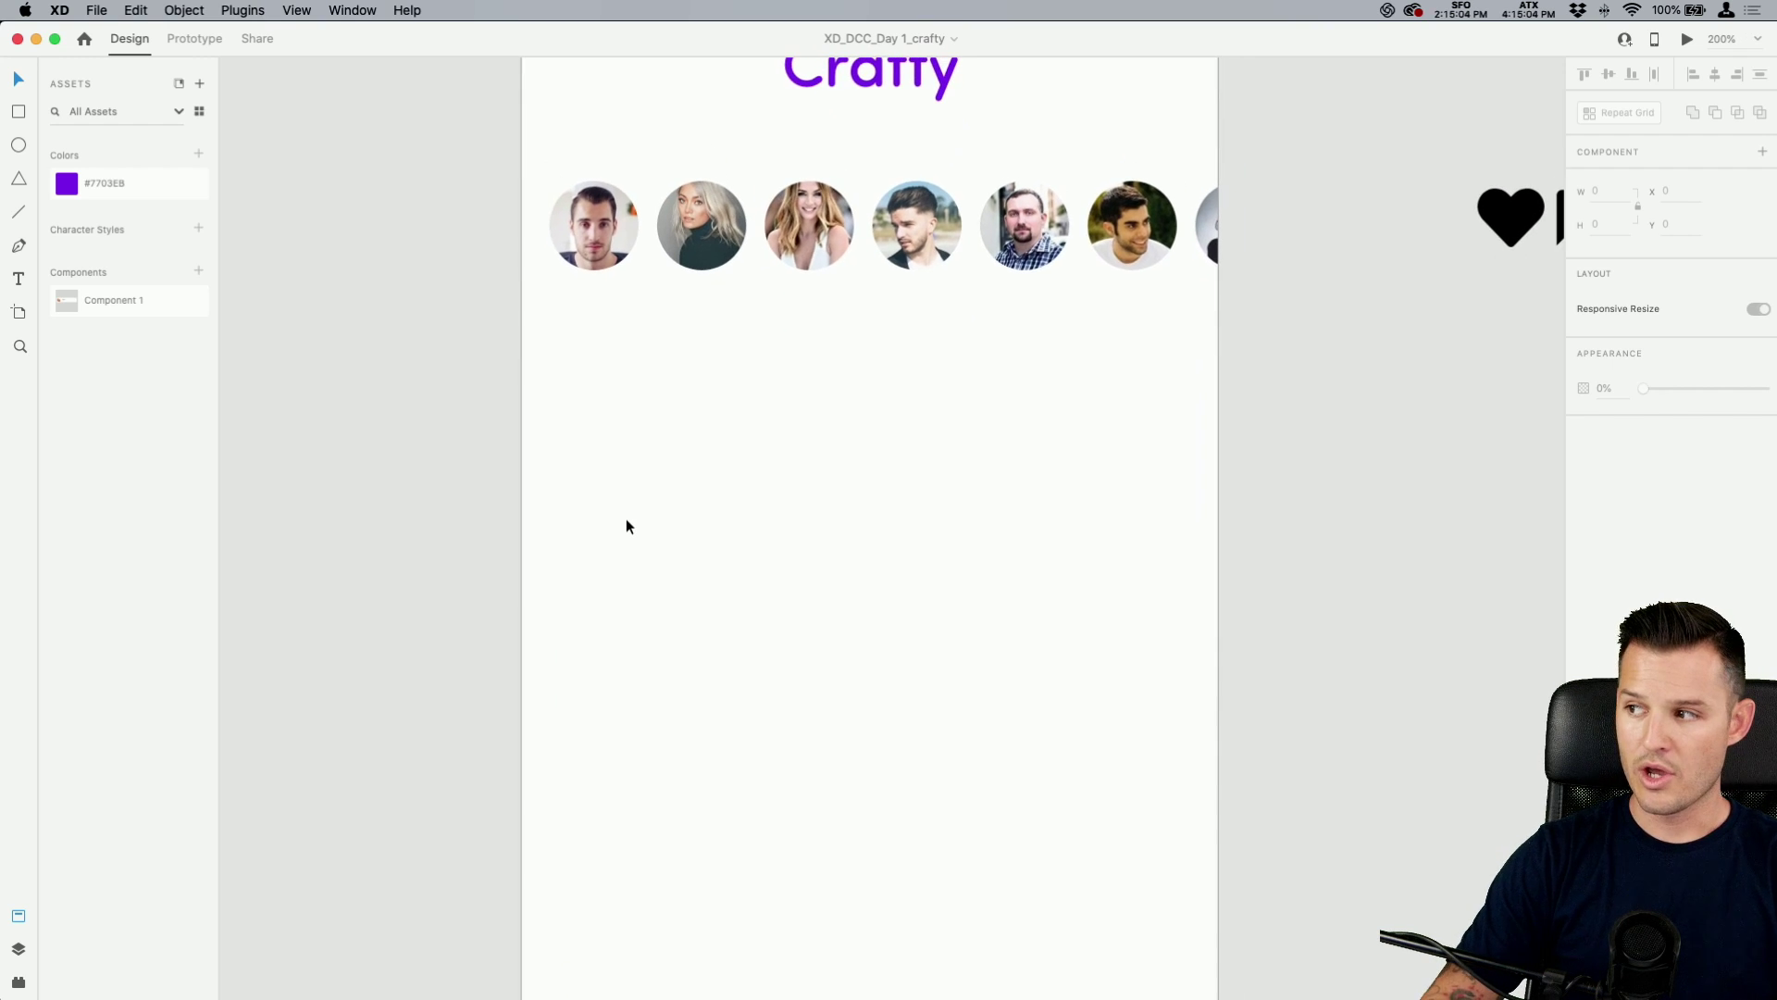
drag(740, 752, 708, 635)
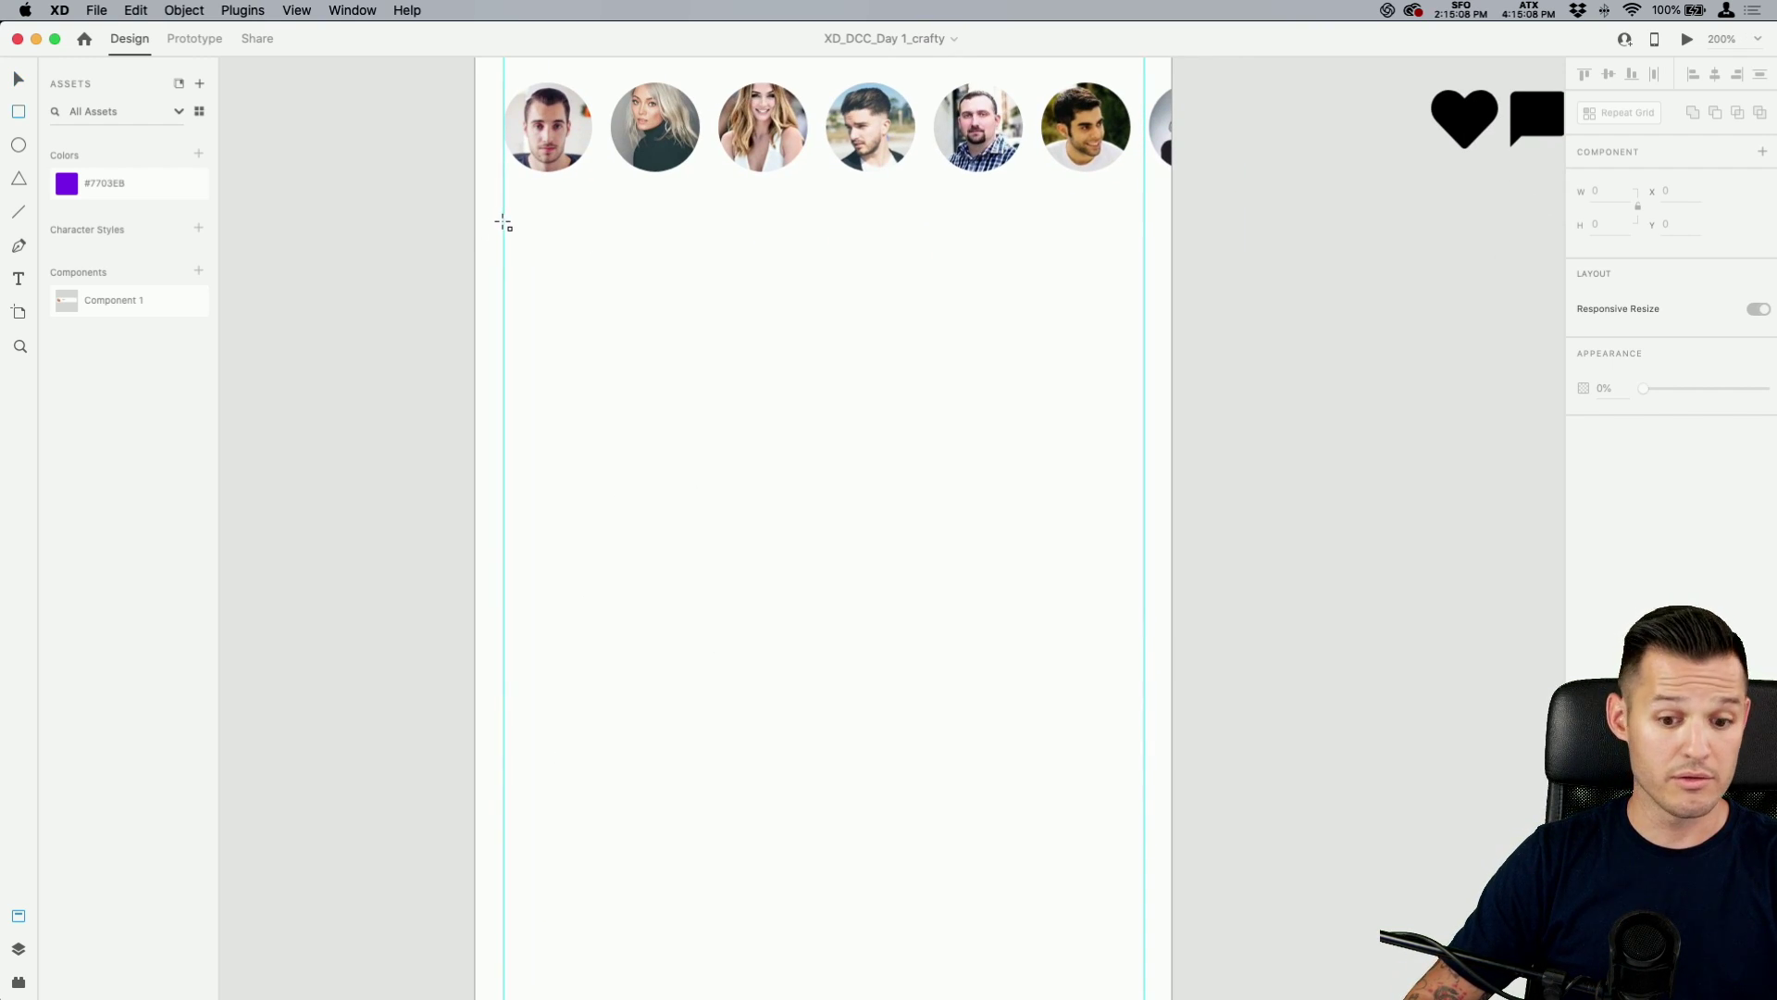
mouse_move(503, 220)
mouse_down()
mouse_move(731, 595)
mouse_move(780, 586)
mouse_move(779, 539)
mouse_up()
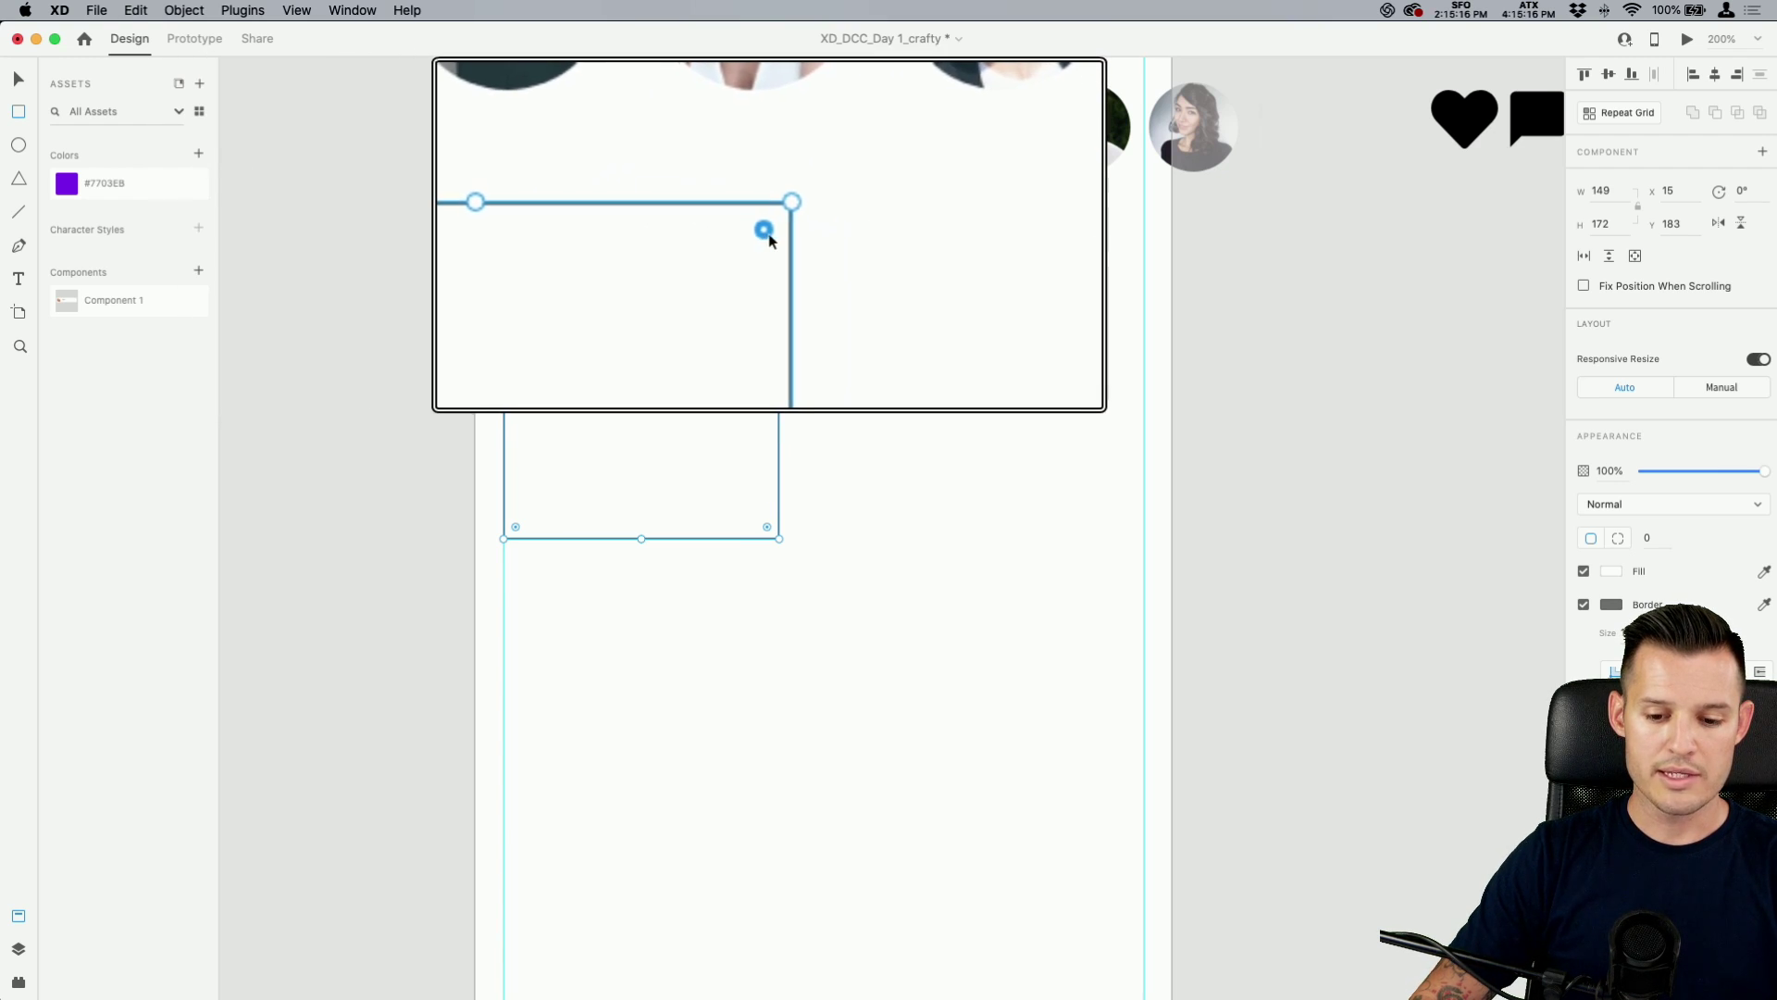
Give the rectangle a corner radius of 4, no border and a dark red fill.
drag(765, 231, 777, 234)
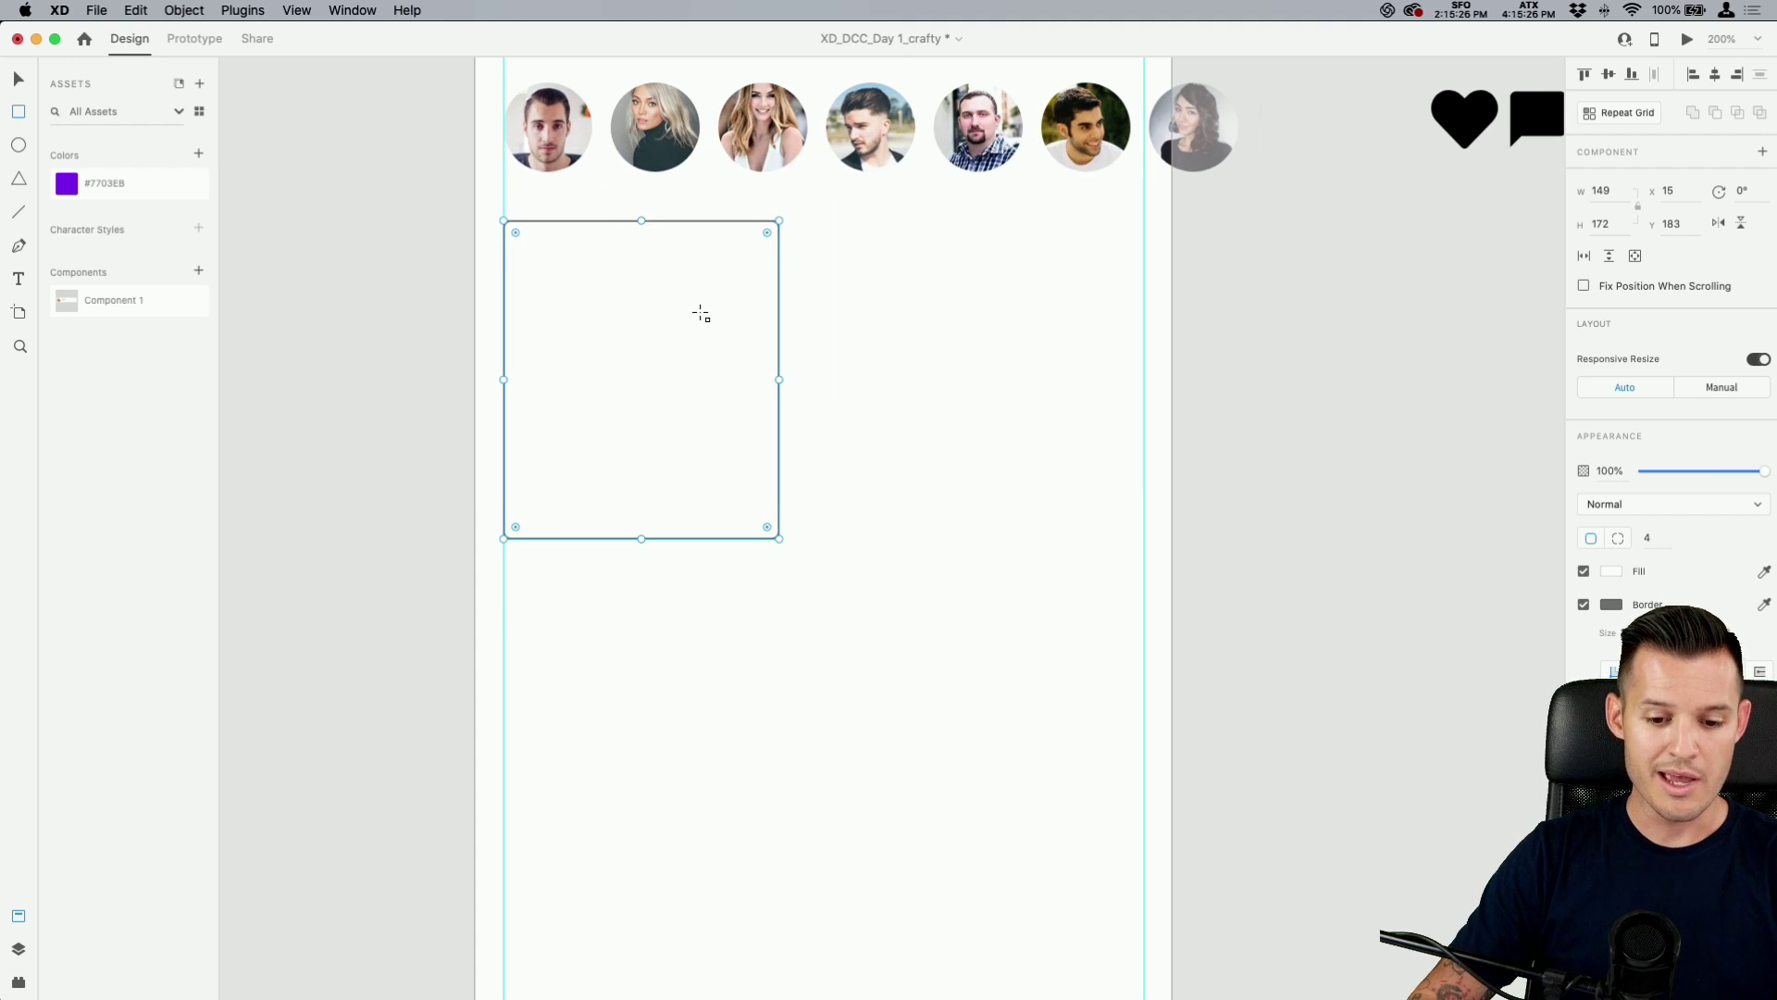
click(1583, 605)
key(v)
drag(660, 428, 663, 466)
click(1611, 571)
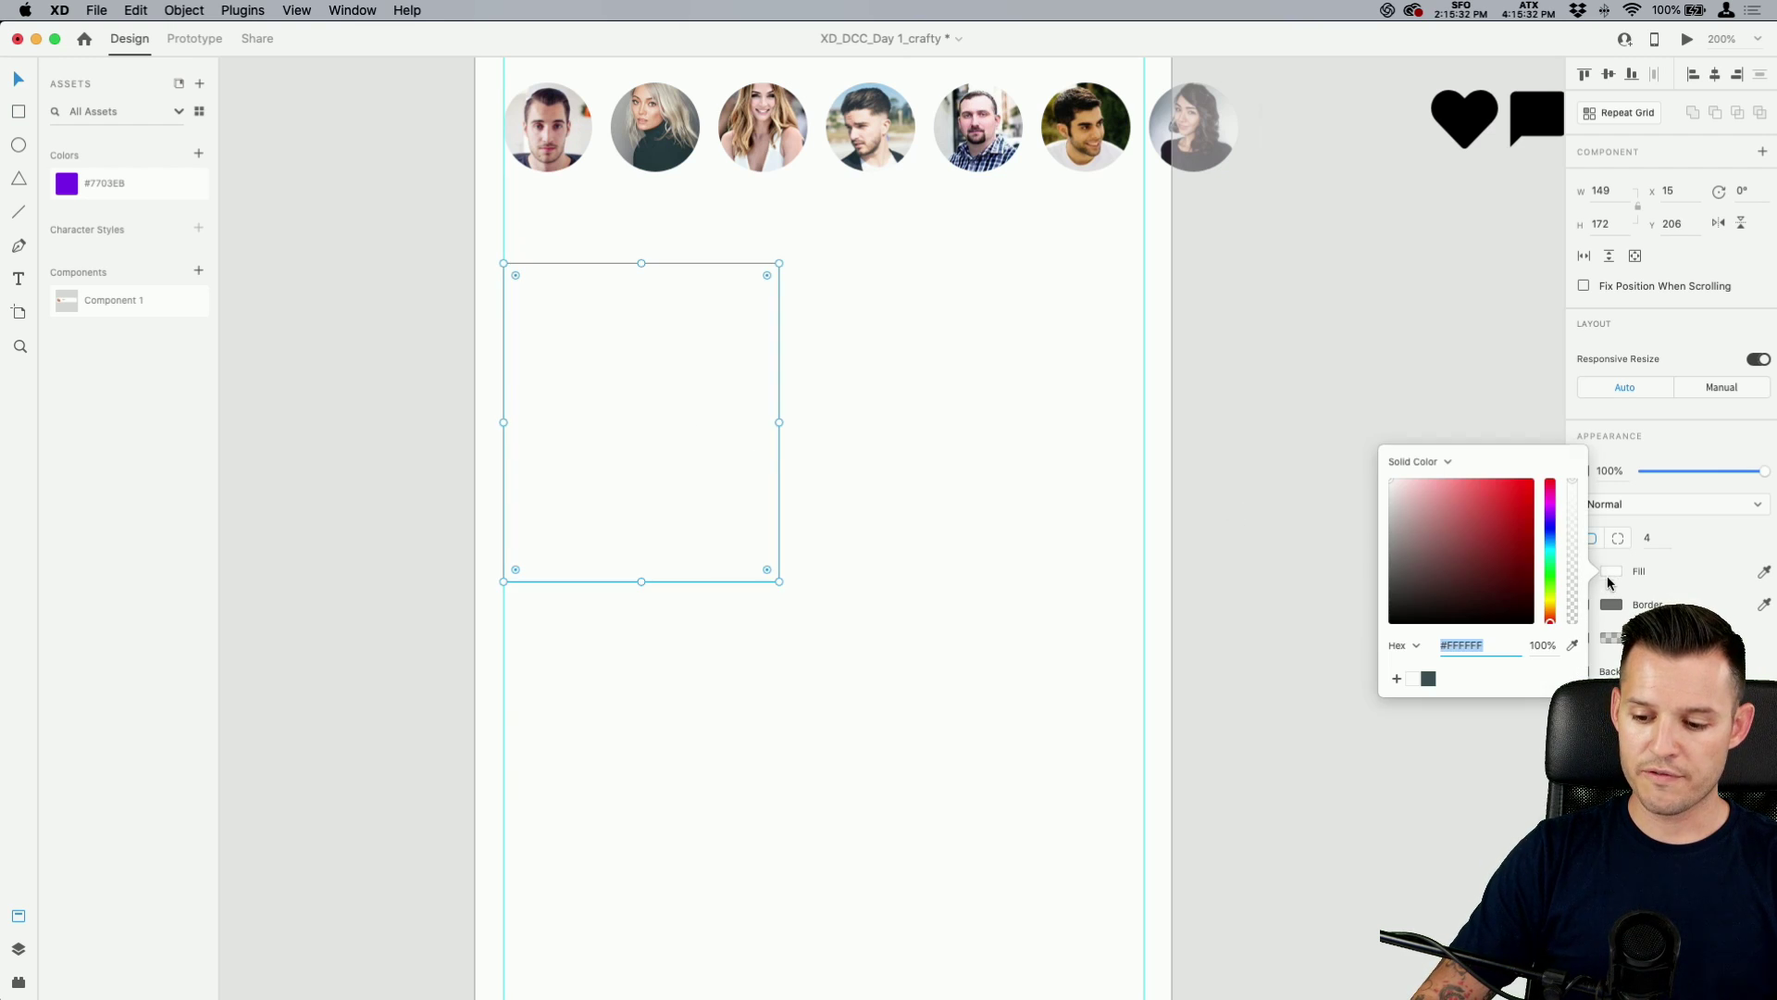
click(1500, 556)
Move the dark red rectangle down to Y 230, keeping it on the left guide.
click(686, 492)
key(Down)
key(Down)
key(Down)
key(Down)
key(Down)
key(Down)
key(Down)
key(Down)
key(Down)
key(Down)
key(Down)
key(Down)
key(Down)
key(Down)
key(Down)
key(Down)
key(Down)
key(Down)
key(Down)
key(Down)
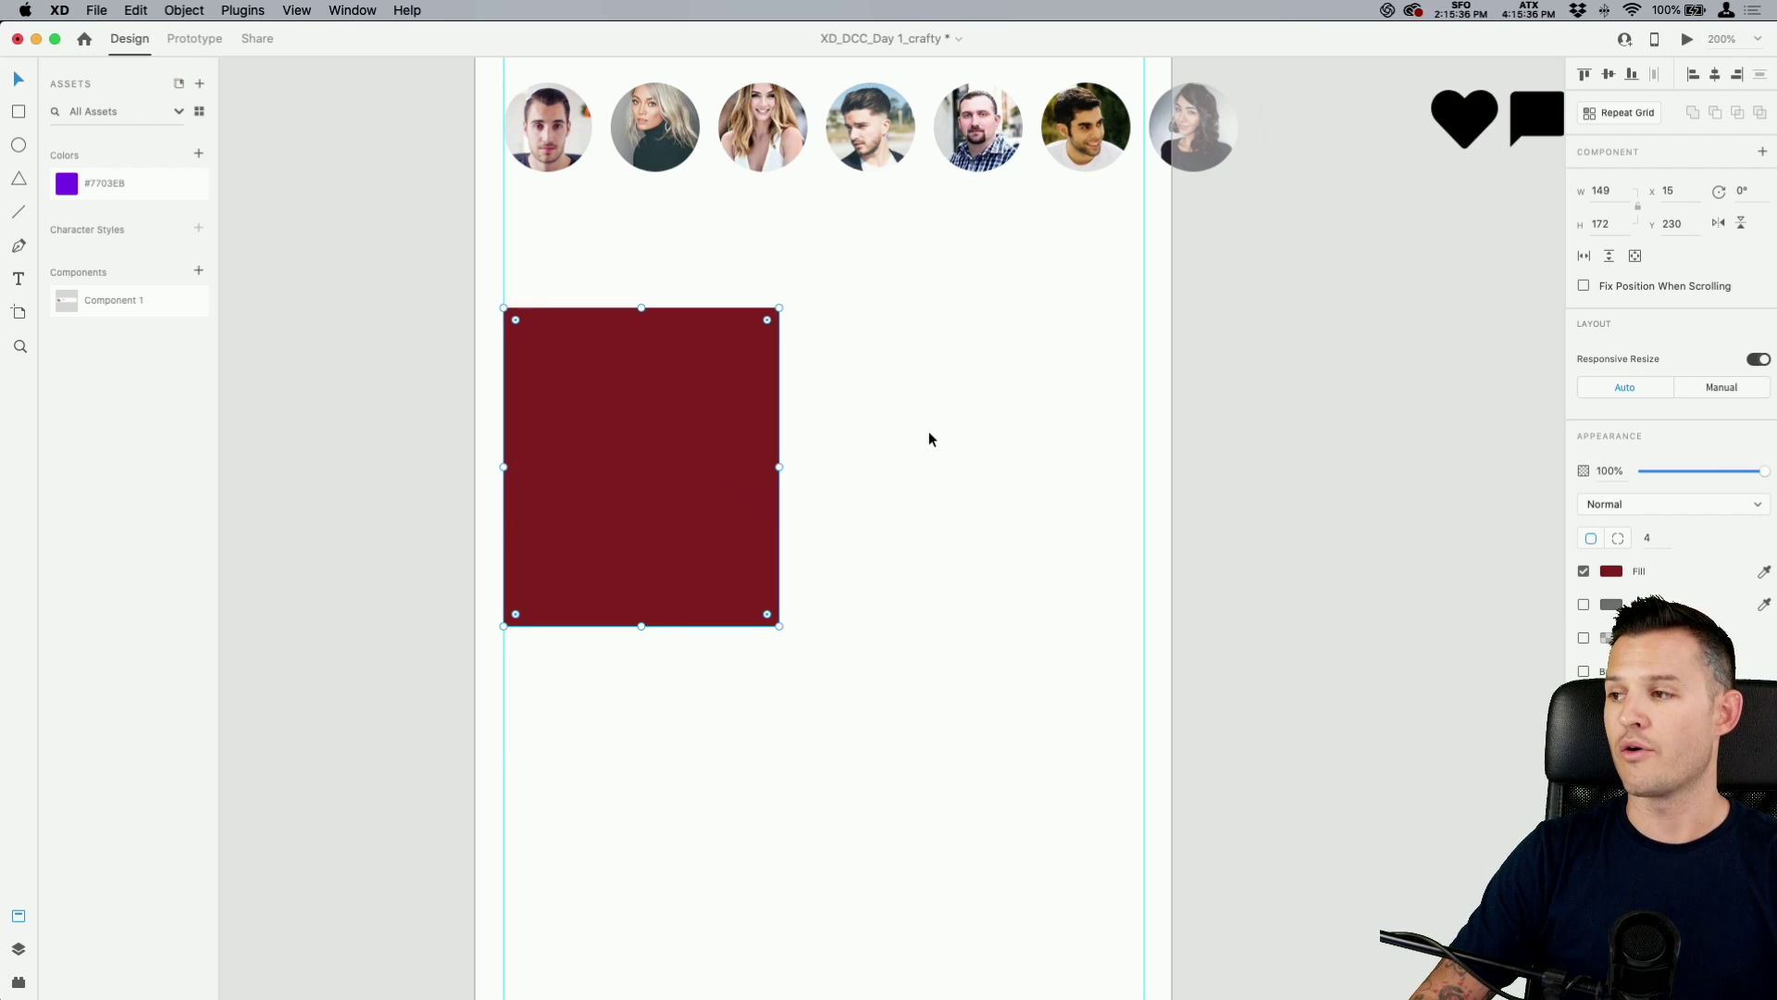
Place a copy of the first avatar, scaled to 35 by 35, at the left guide just above the red rectangle.
double_click(548, 139)
key(super+c)
click(583, 363)
key(super+v)
key(shift+Down)
key(shift+Down)
key(shift+Down)
key(shift+Down)
key(shift+Down)
key(shift+Down)
key(Down)
key(Down)
key(Down)
key(Down)
key(Down)
key(Down)
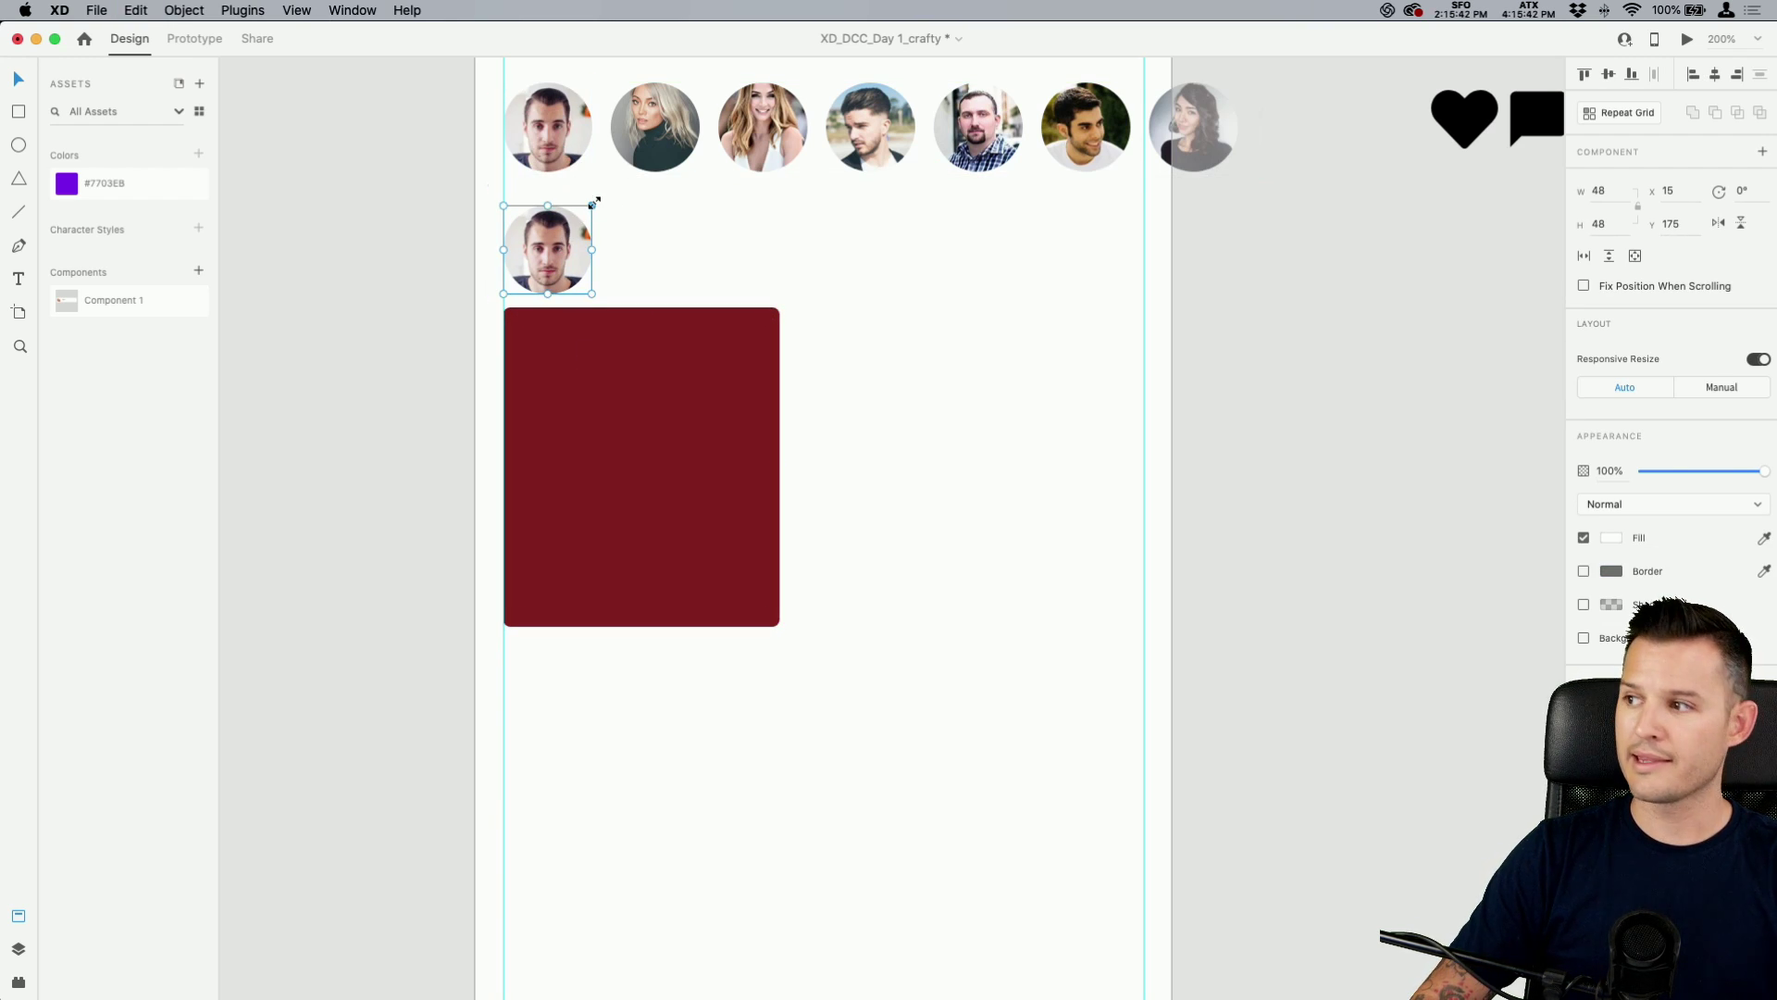
drag(593, 203, 567, 230)
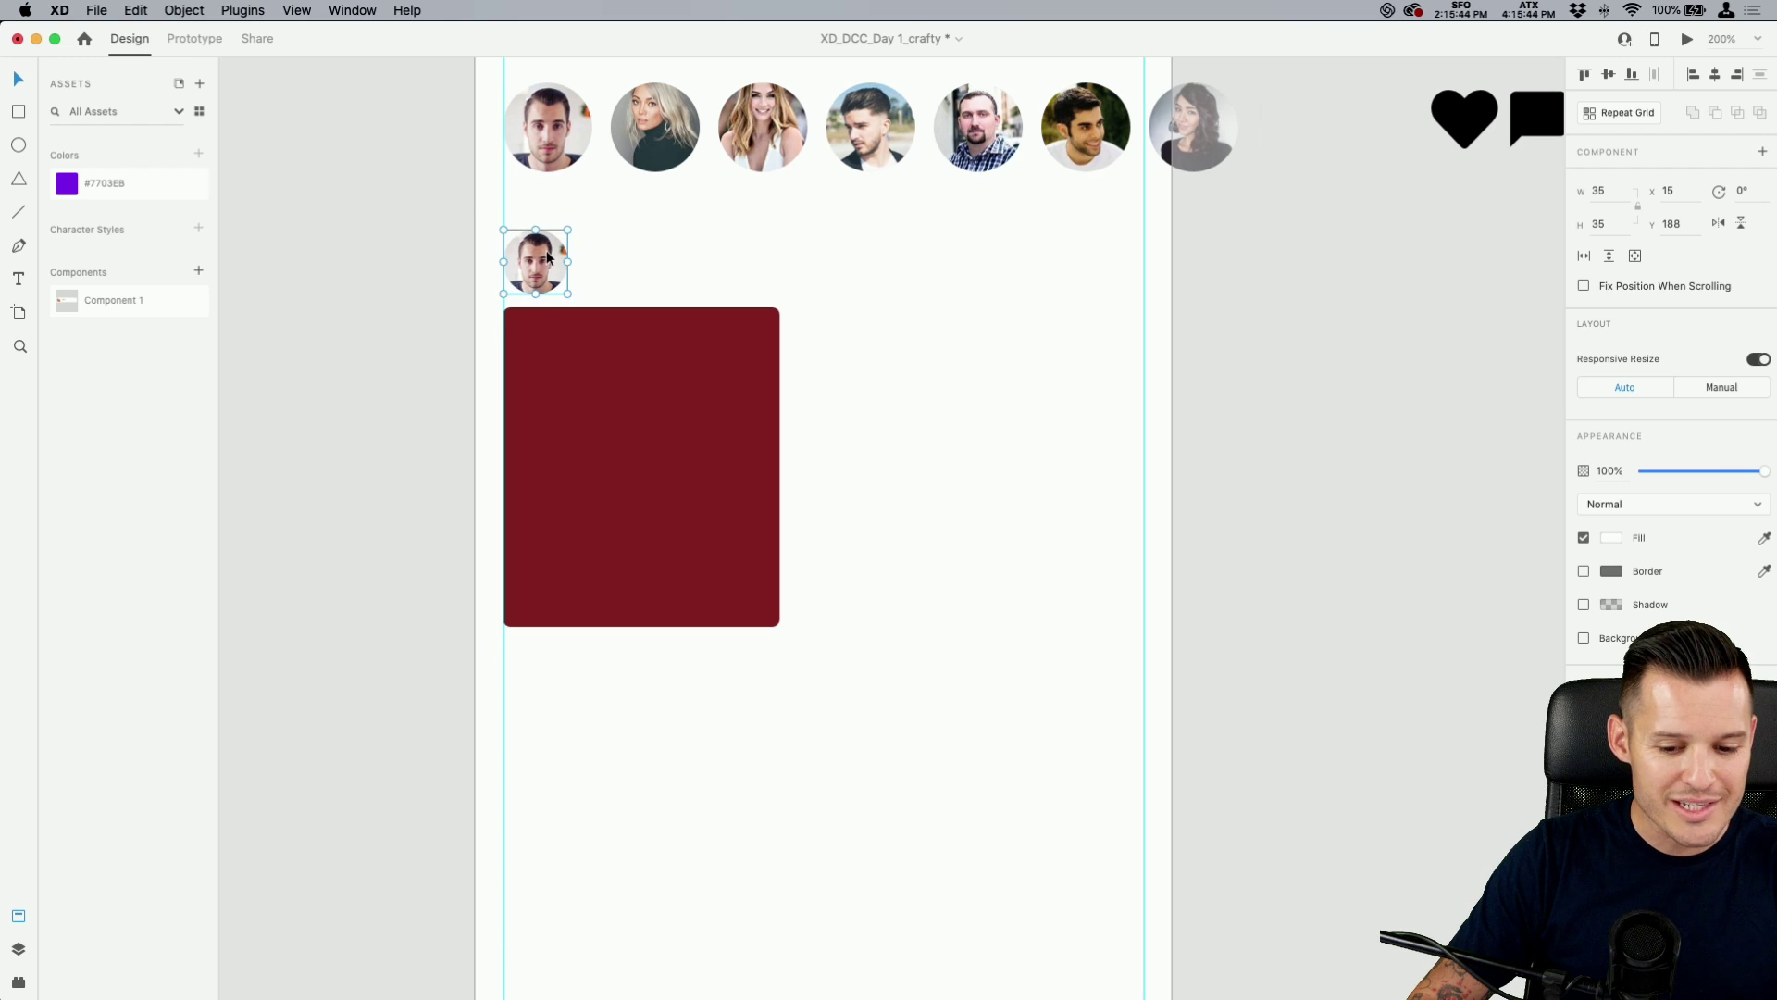
Save the Crafty title's text formatting, Sofia Pro Soft 34pt, as a character style in the document assets.
scroll(682, 413, up, 5)
click(815, 197)
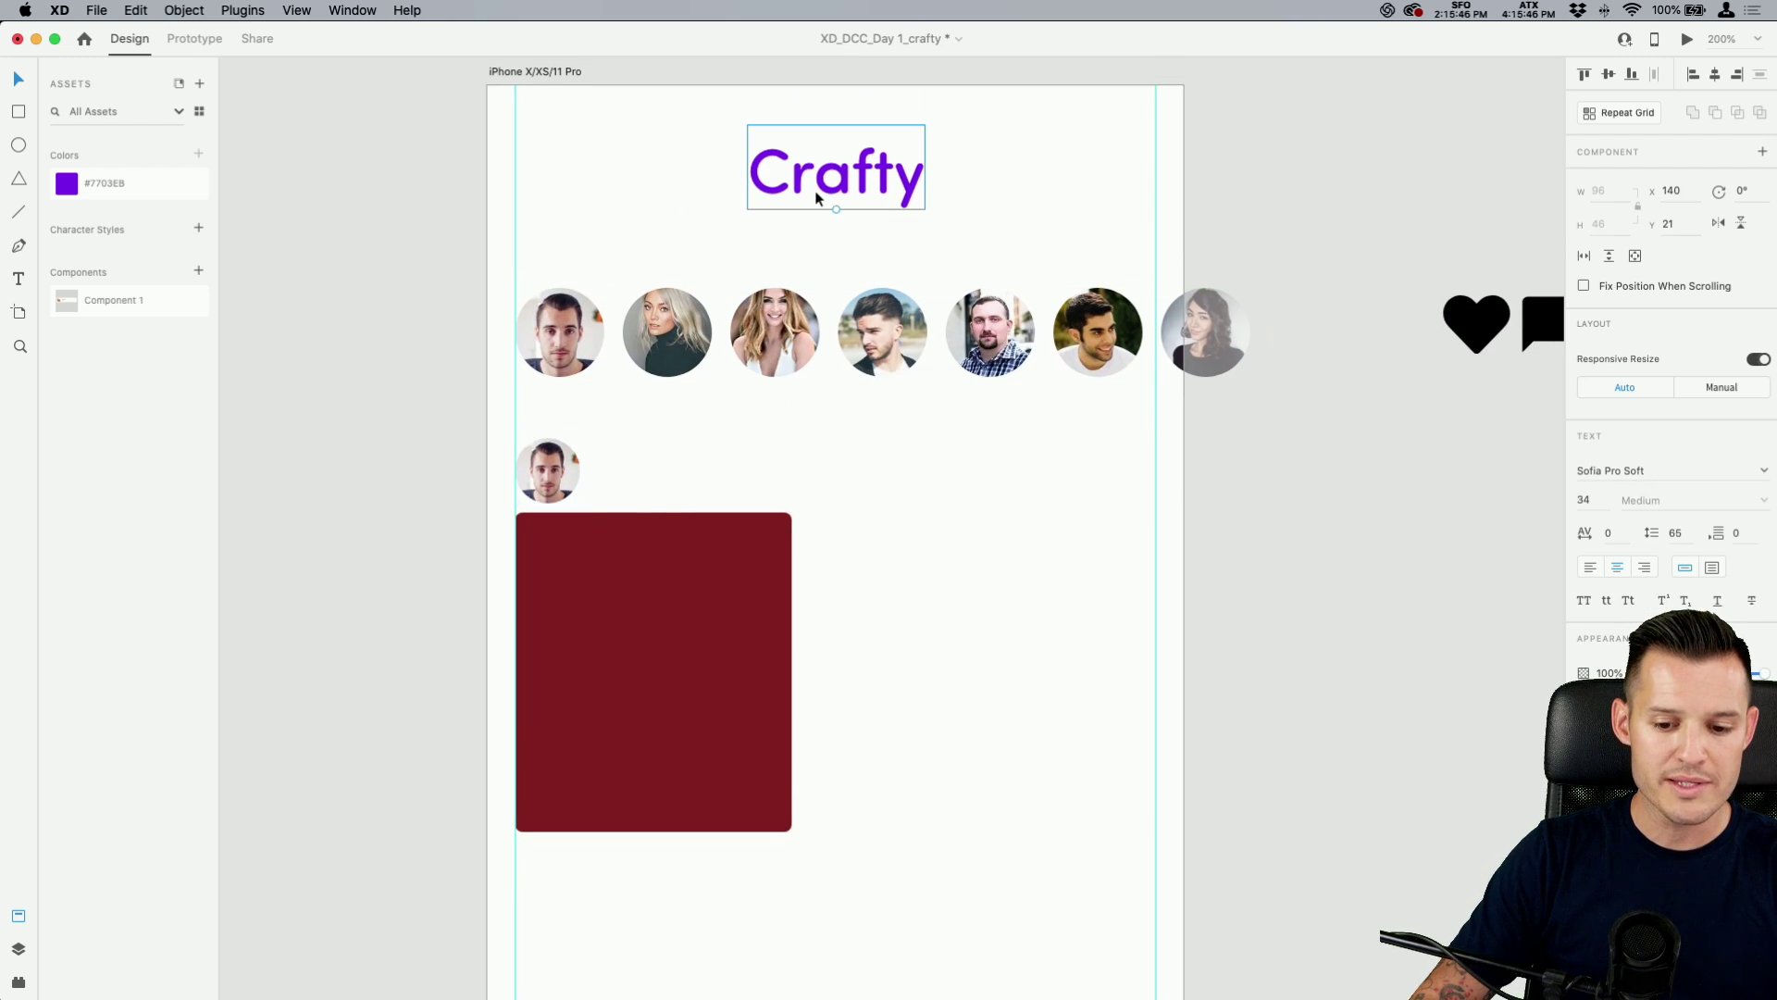
click(18, 919)
click(19, 921)
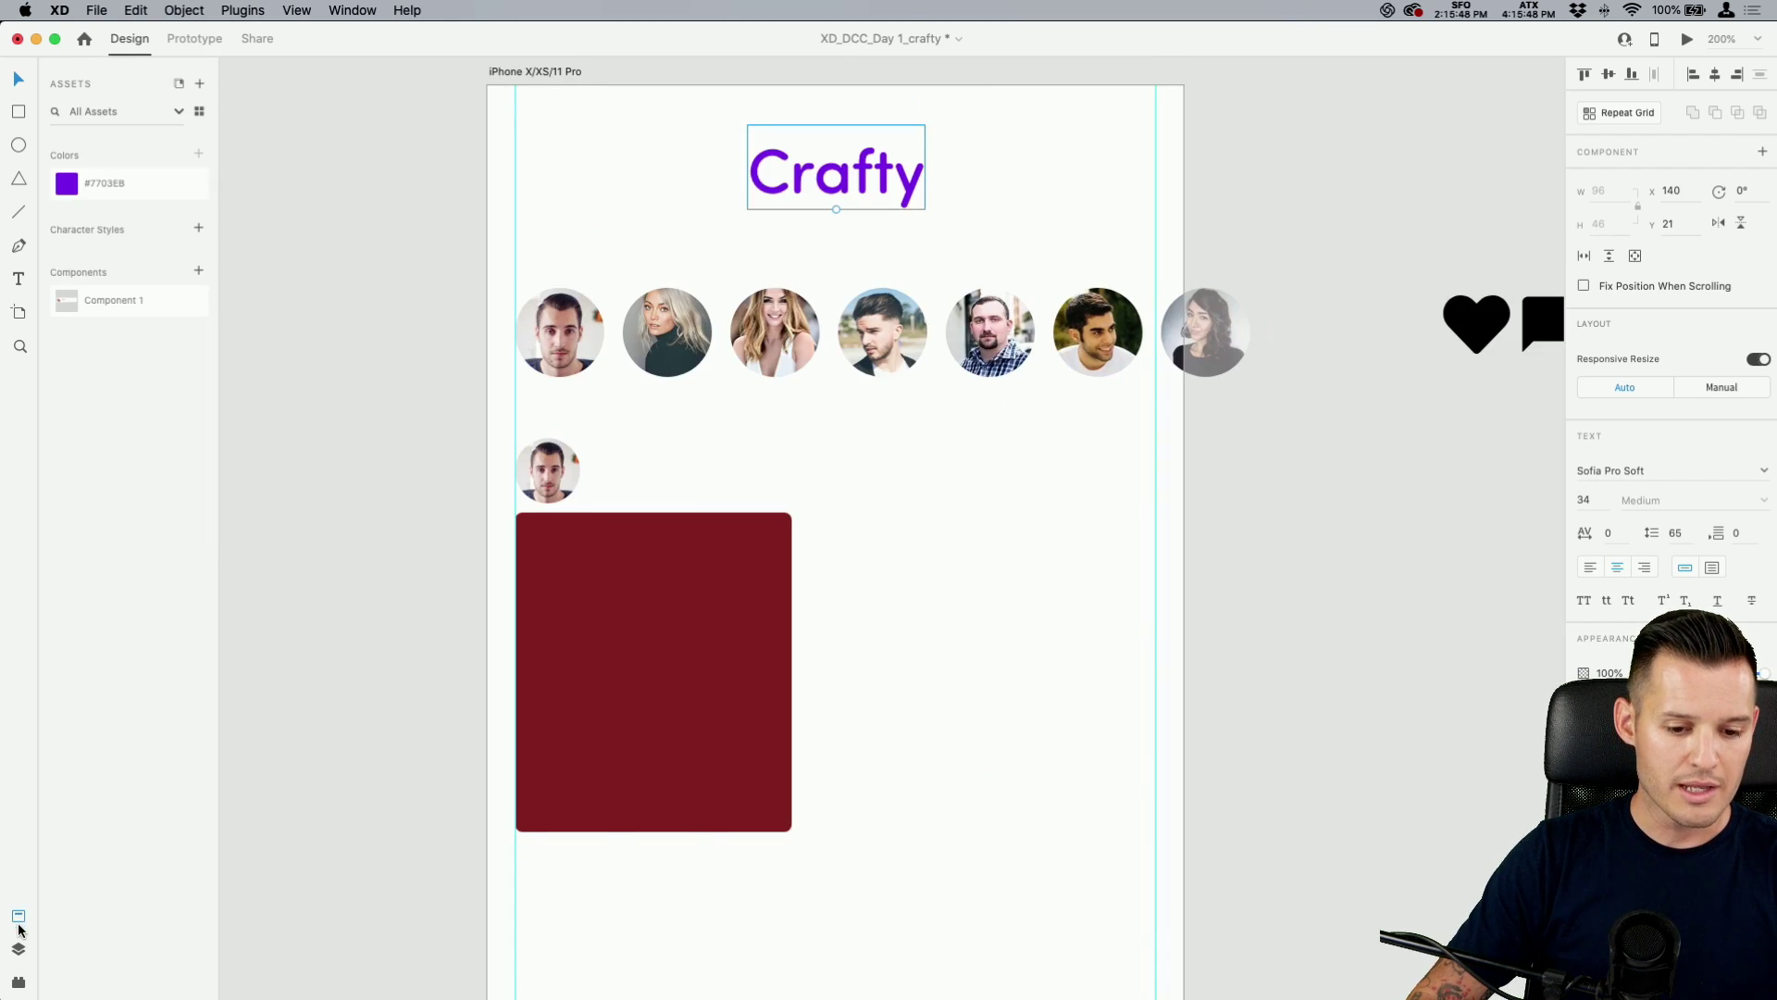
click(198, 228)
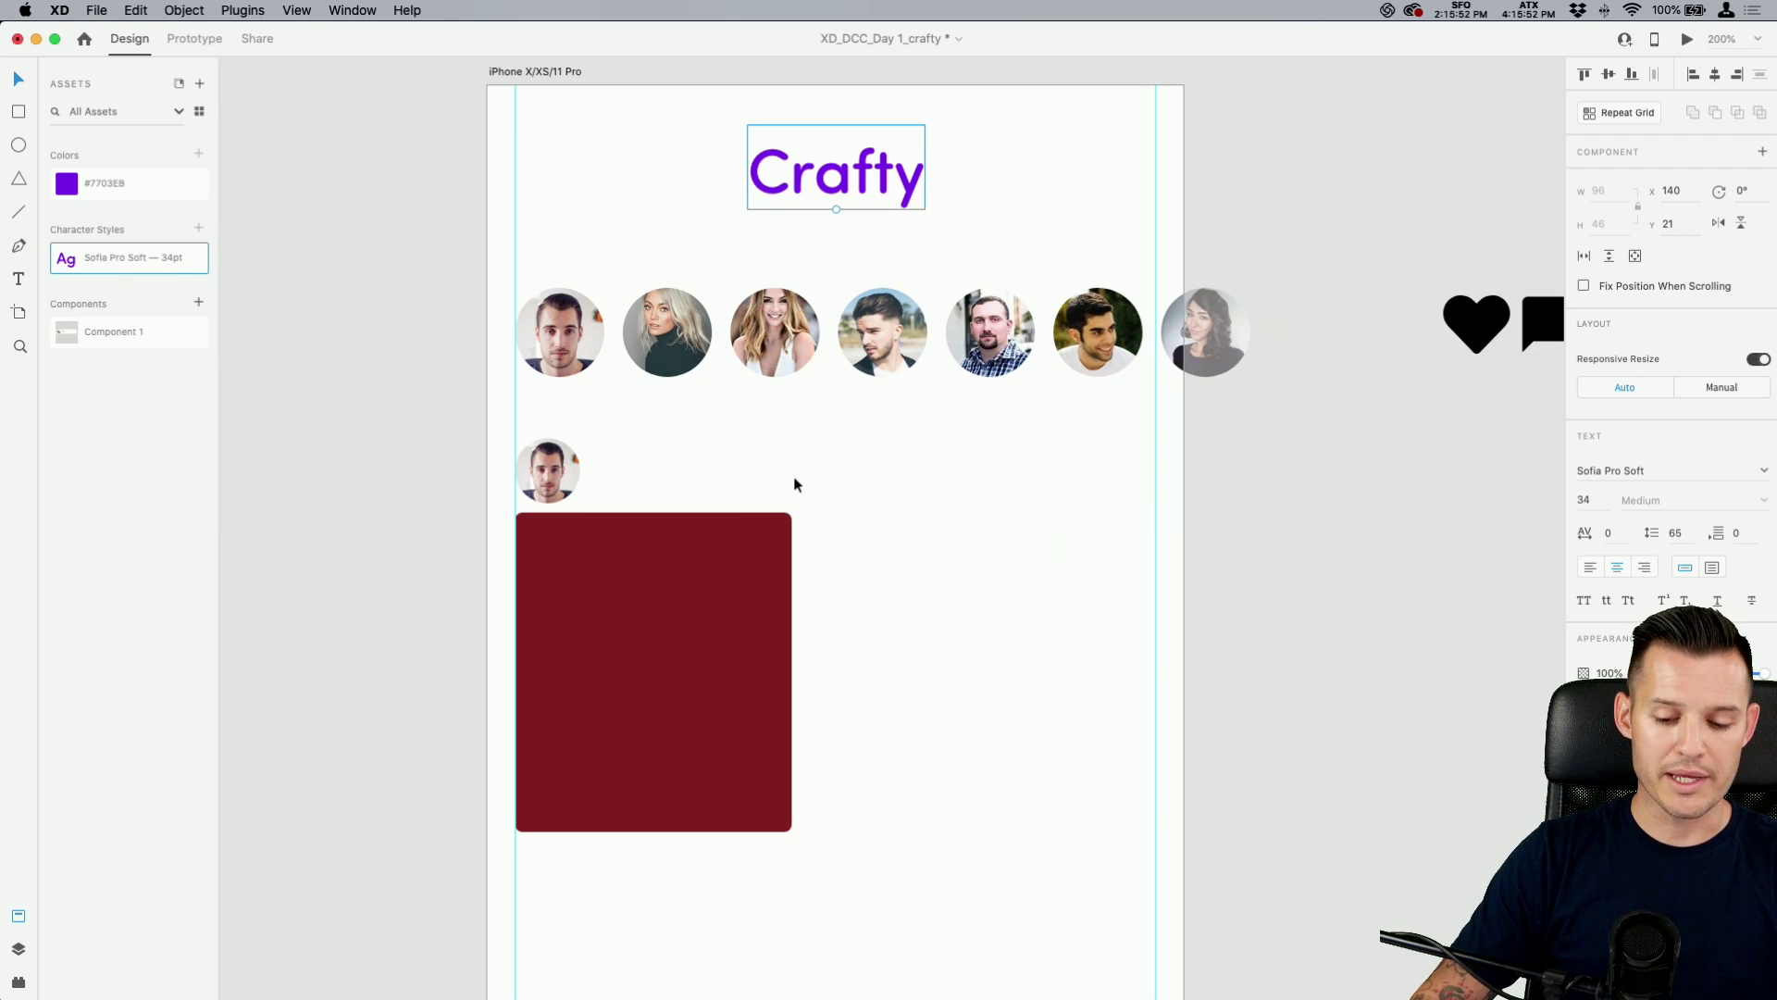
Place a copy of the Crafty title, scaled to size 19, beside the red rectangle and colour it #333333.
drag(860, 200, 1018, 541)
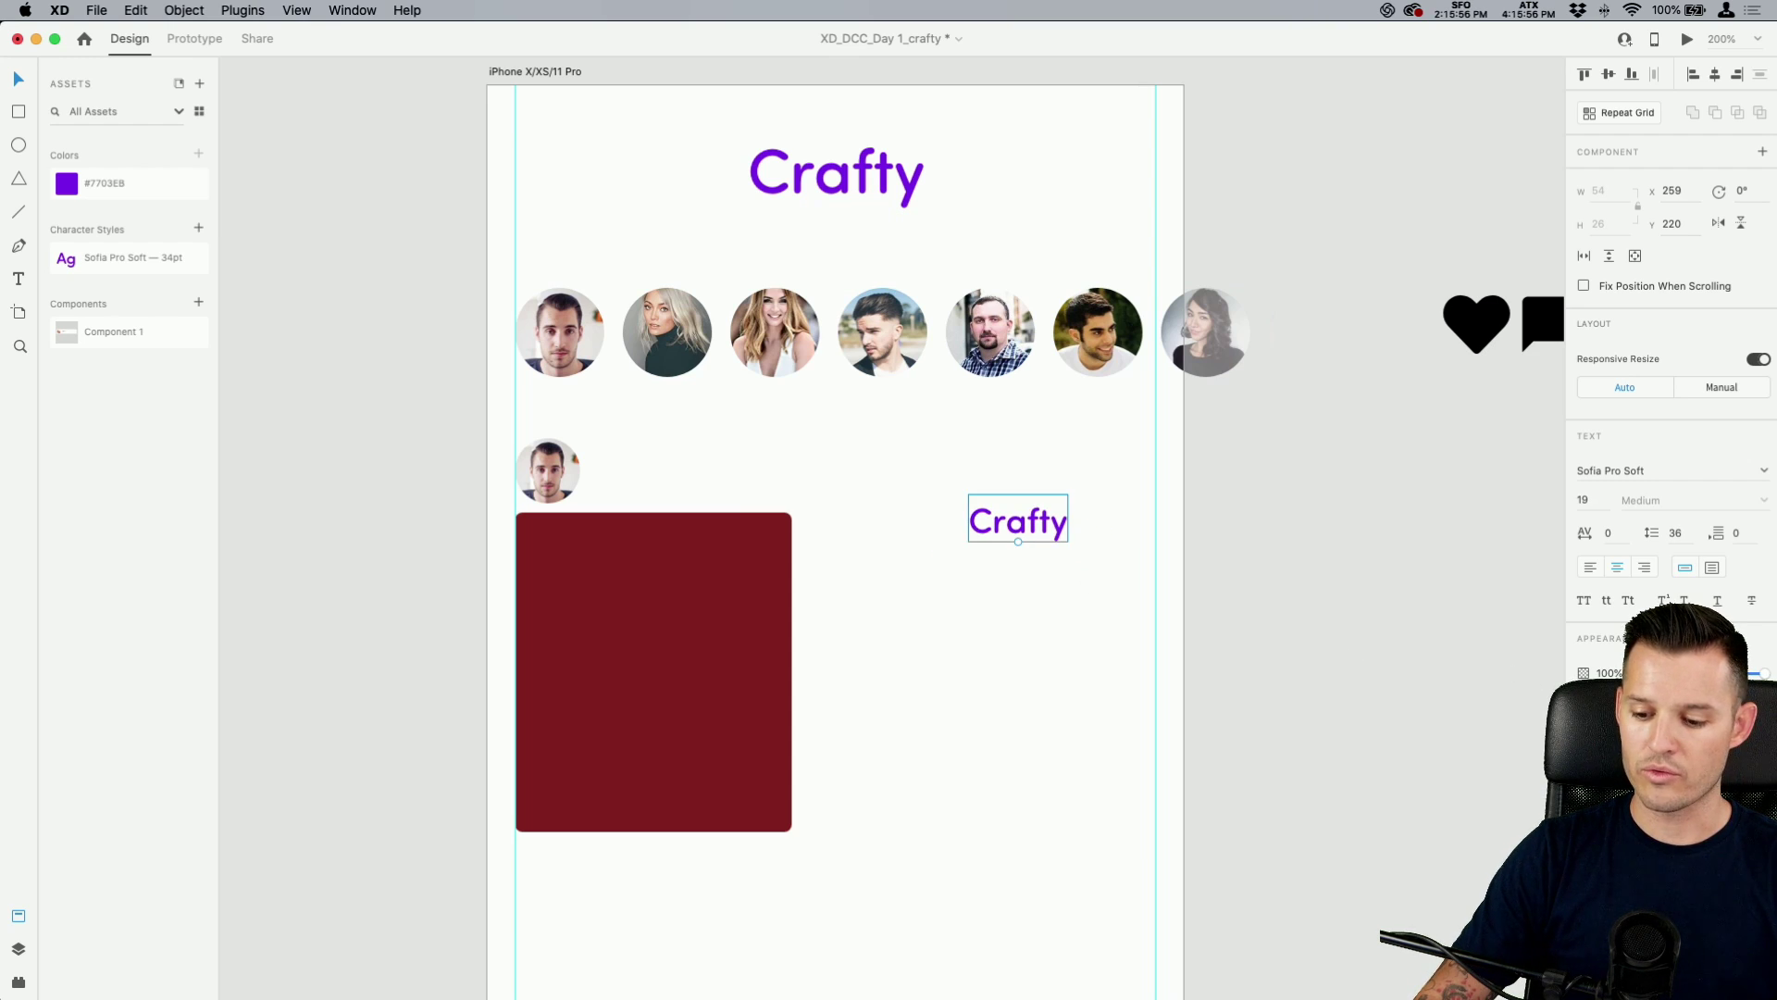
click(1605, 708)
drag(1401, 705, 1379, 755)
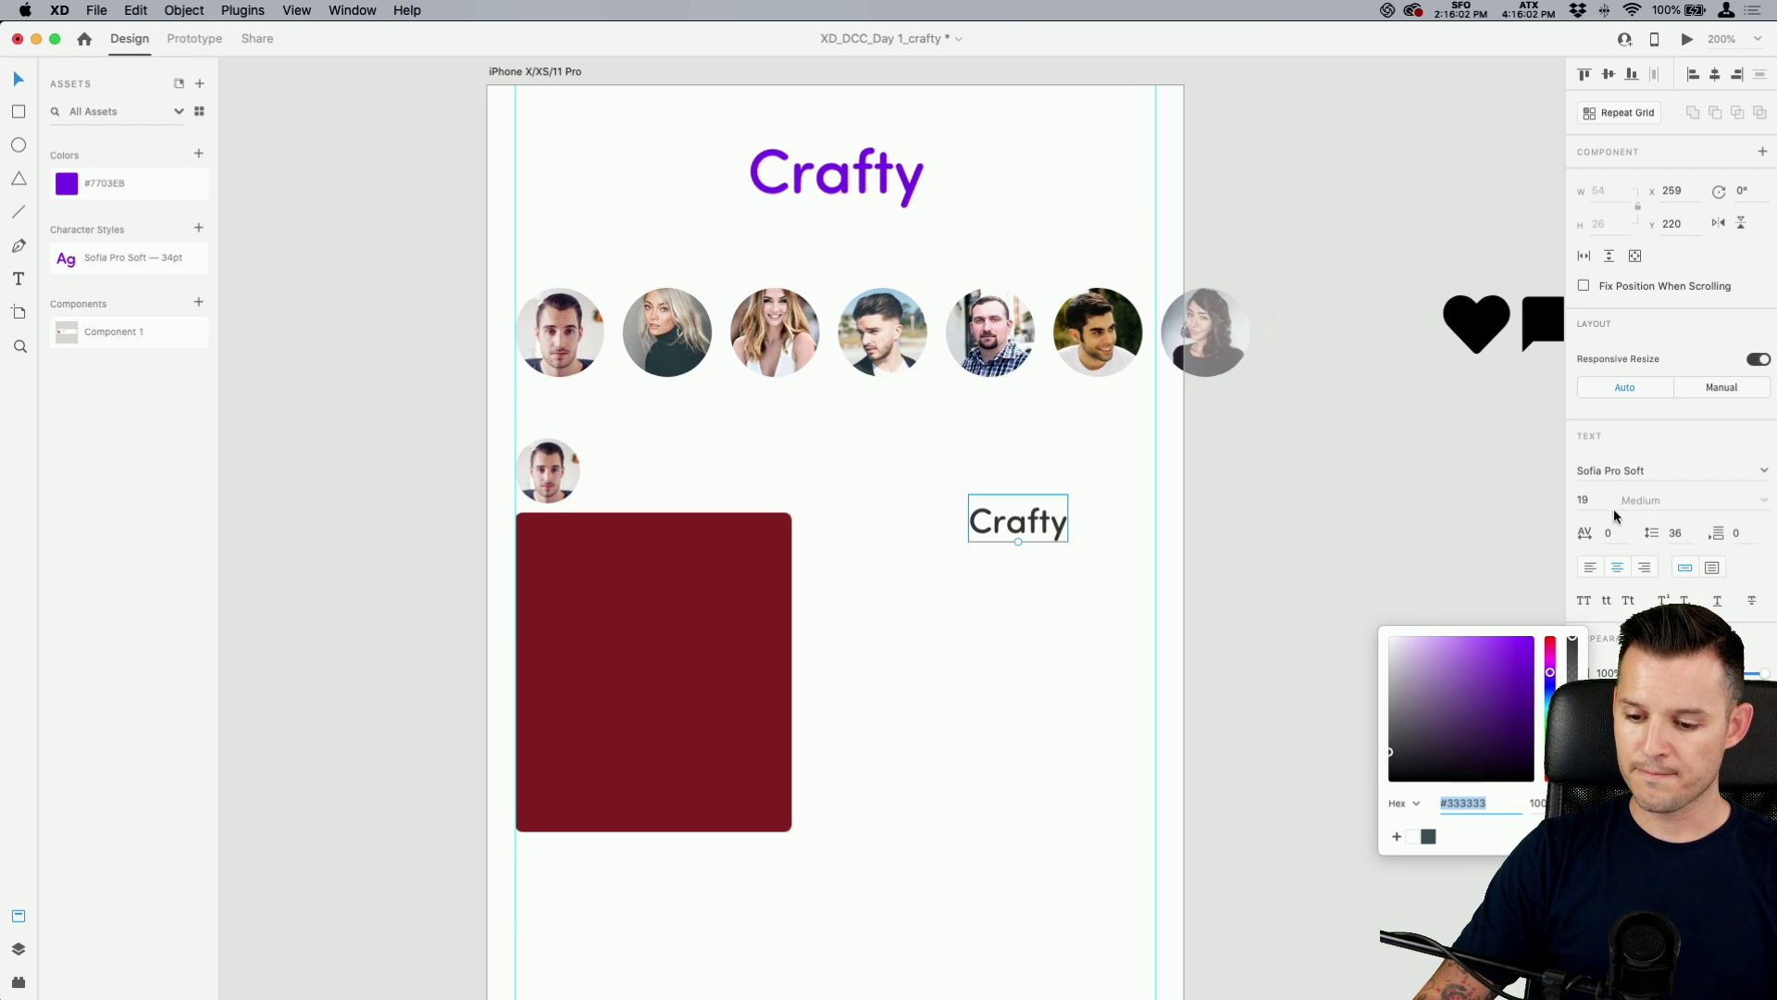
Set the font size of the small Crafty text copy to 16.
click(1585, 500)
text(17)
key(Return)
key(Down)
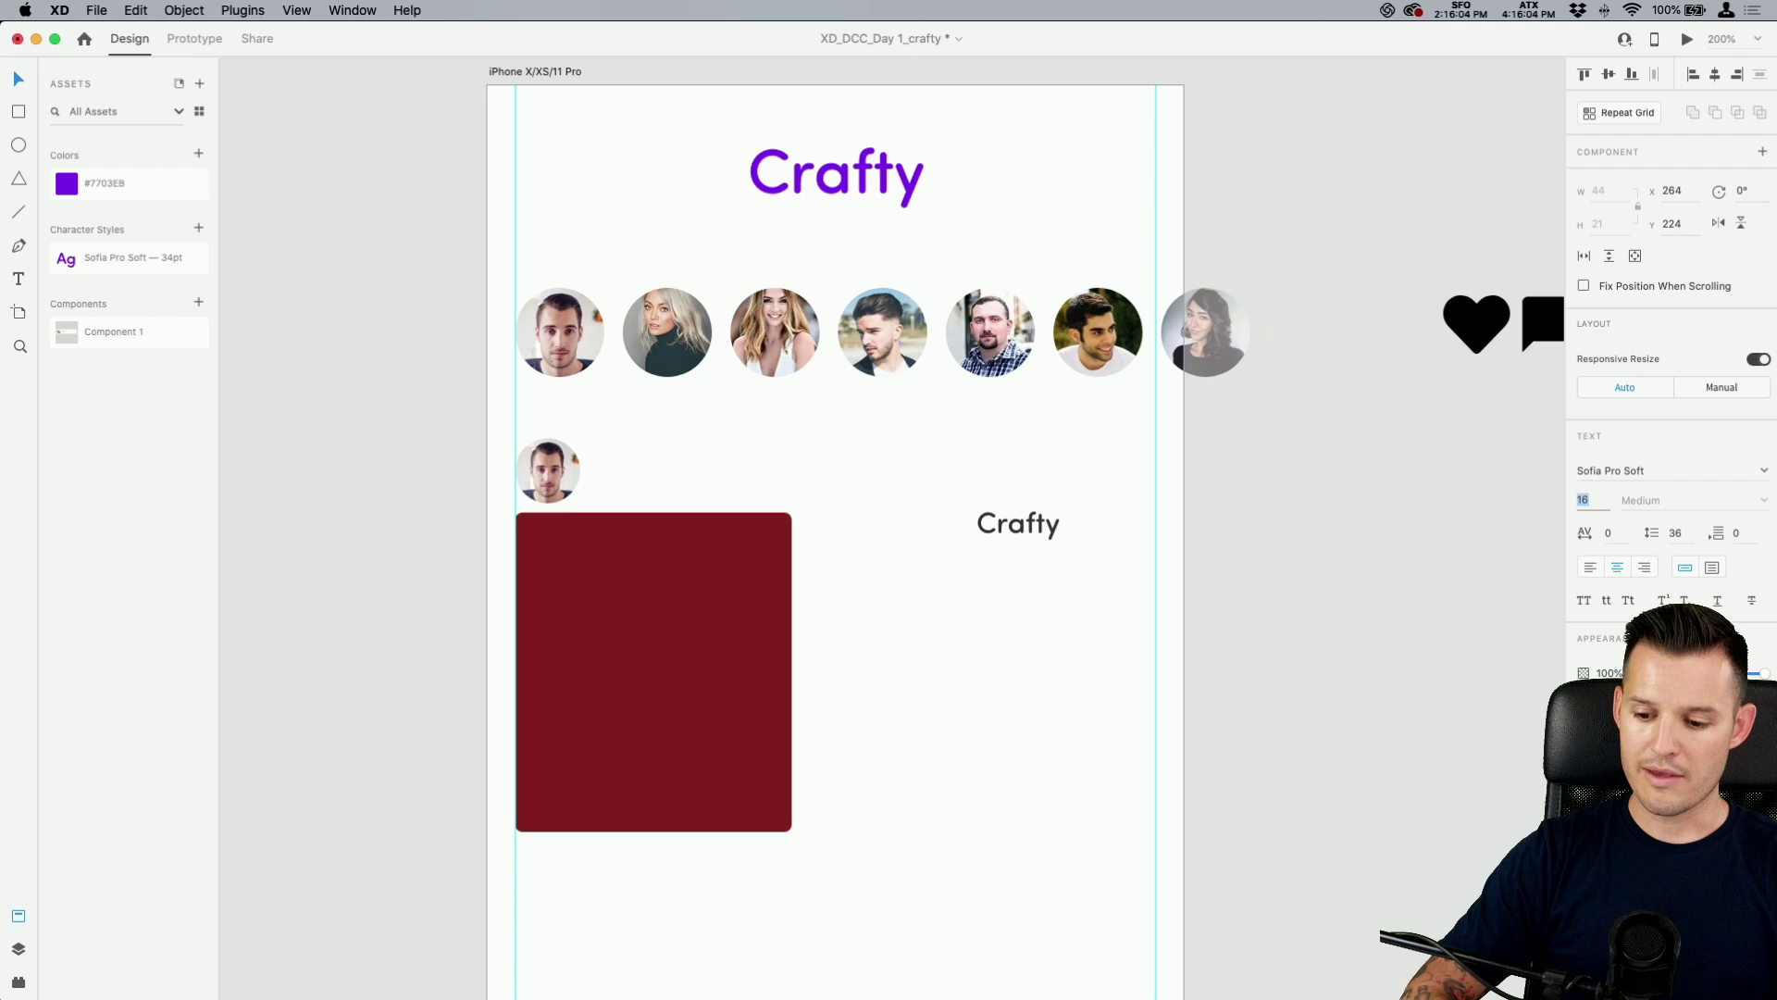
click(1028, 586)
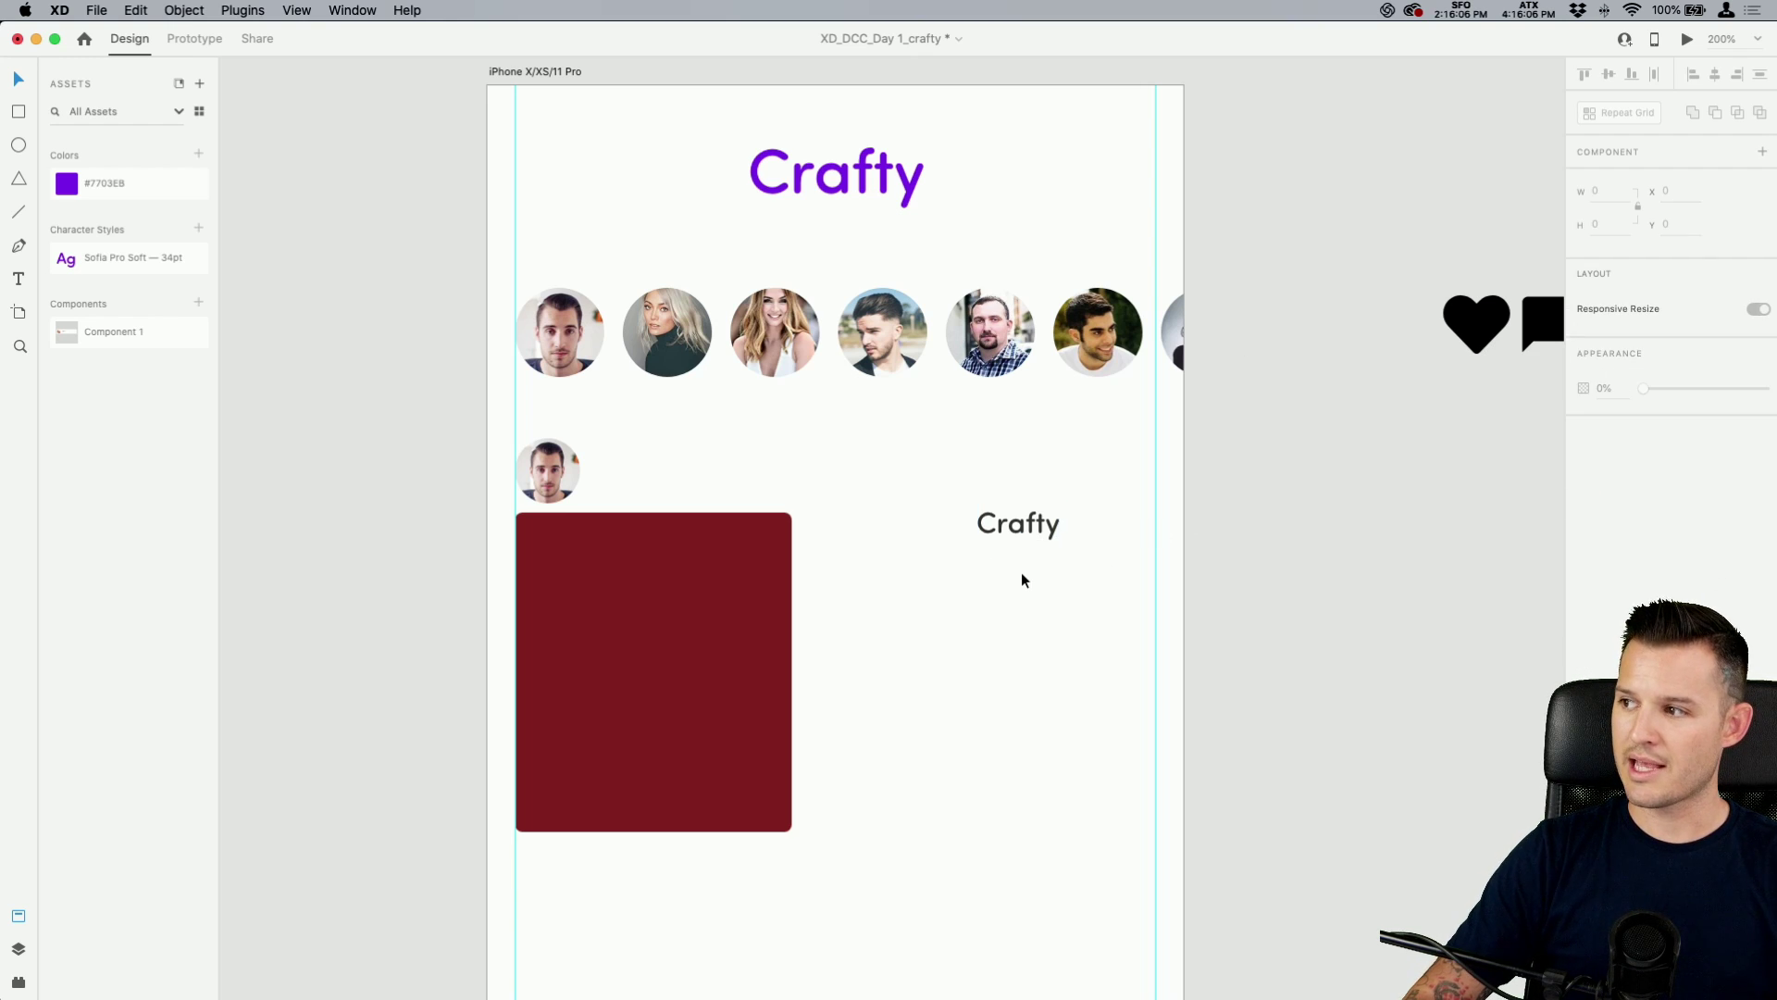
Move the small text copy next to the small avatar and replace its wording with the sample user's full name.
drag(1015, 525, 628, 465)
double_click(628, 466)
key(super+a)
text(Jason Borne)
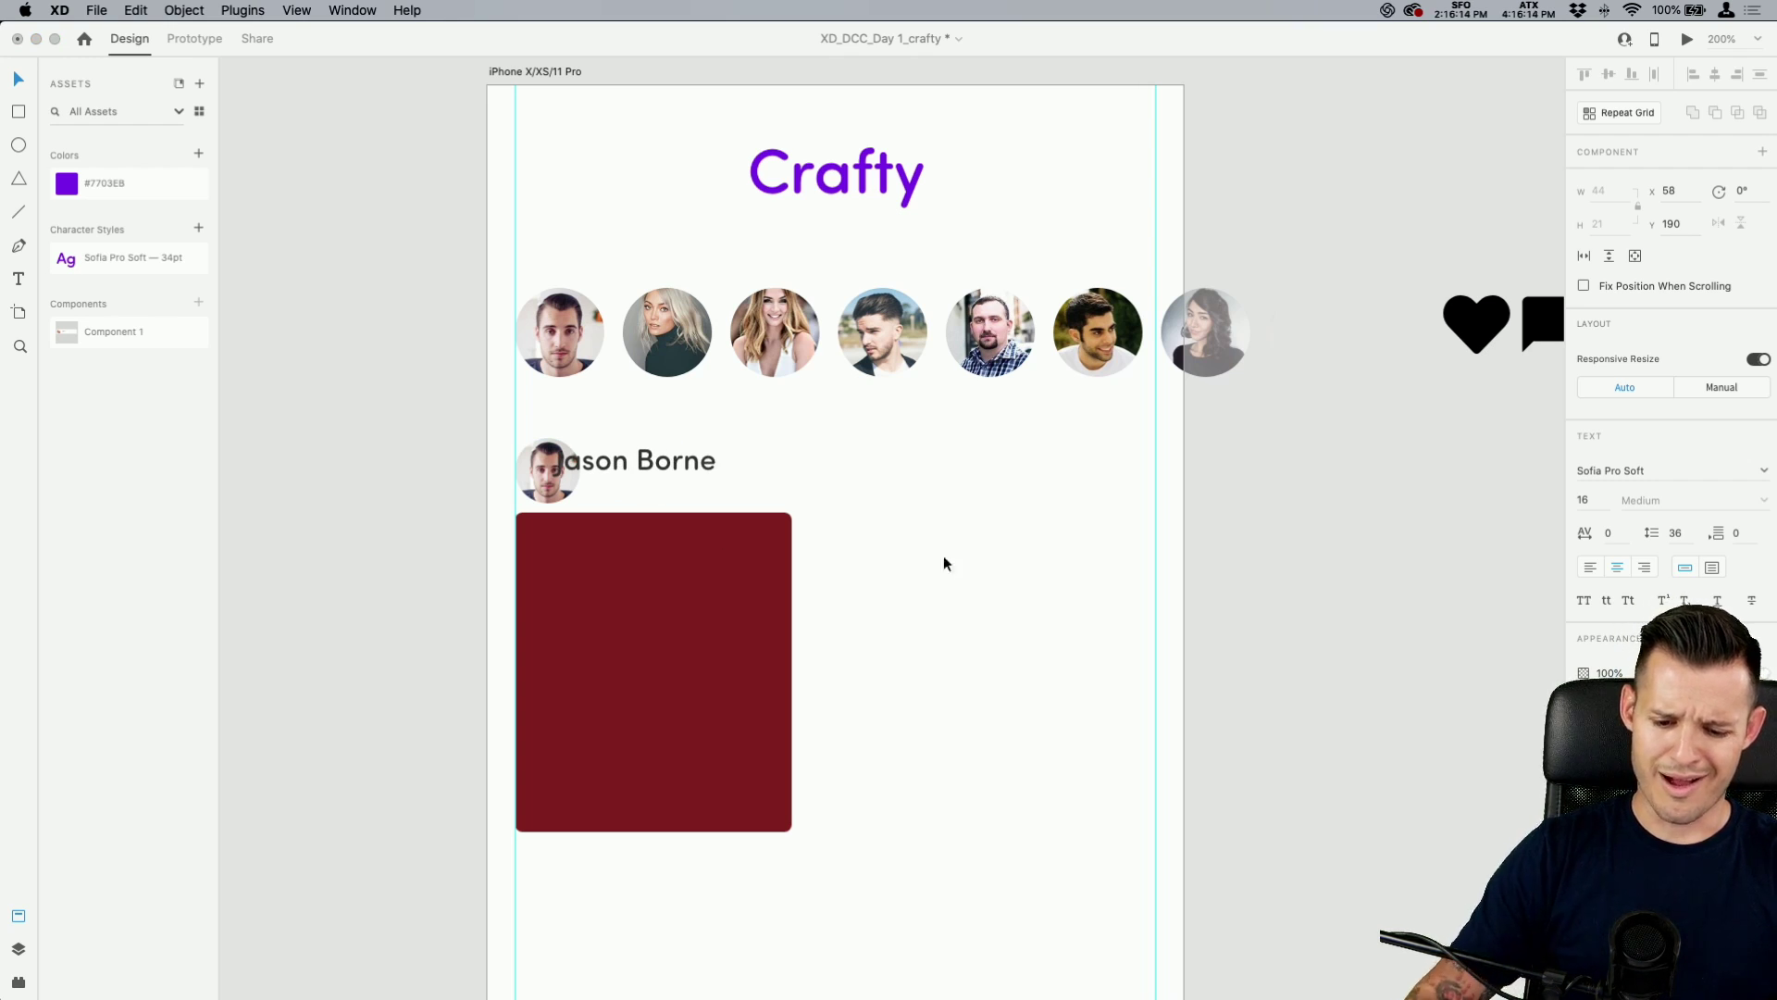
Left-align the user name text and position it beside the small avatar at X 59, Y 195.
click(1587, 569)
key(Escape)
drag(677, 467, 721, 476)
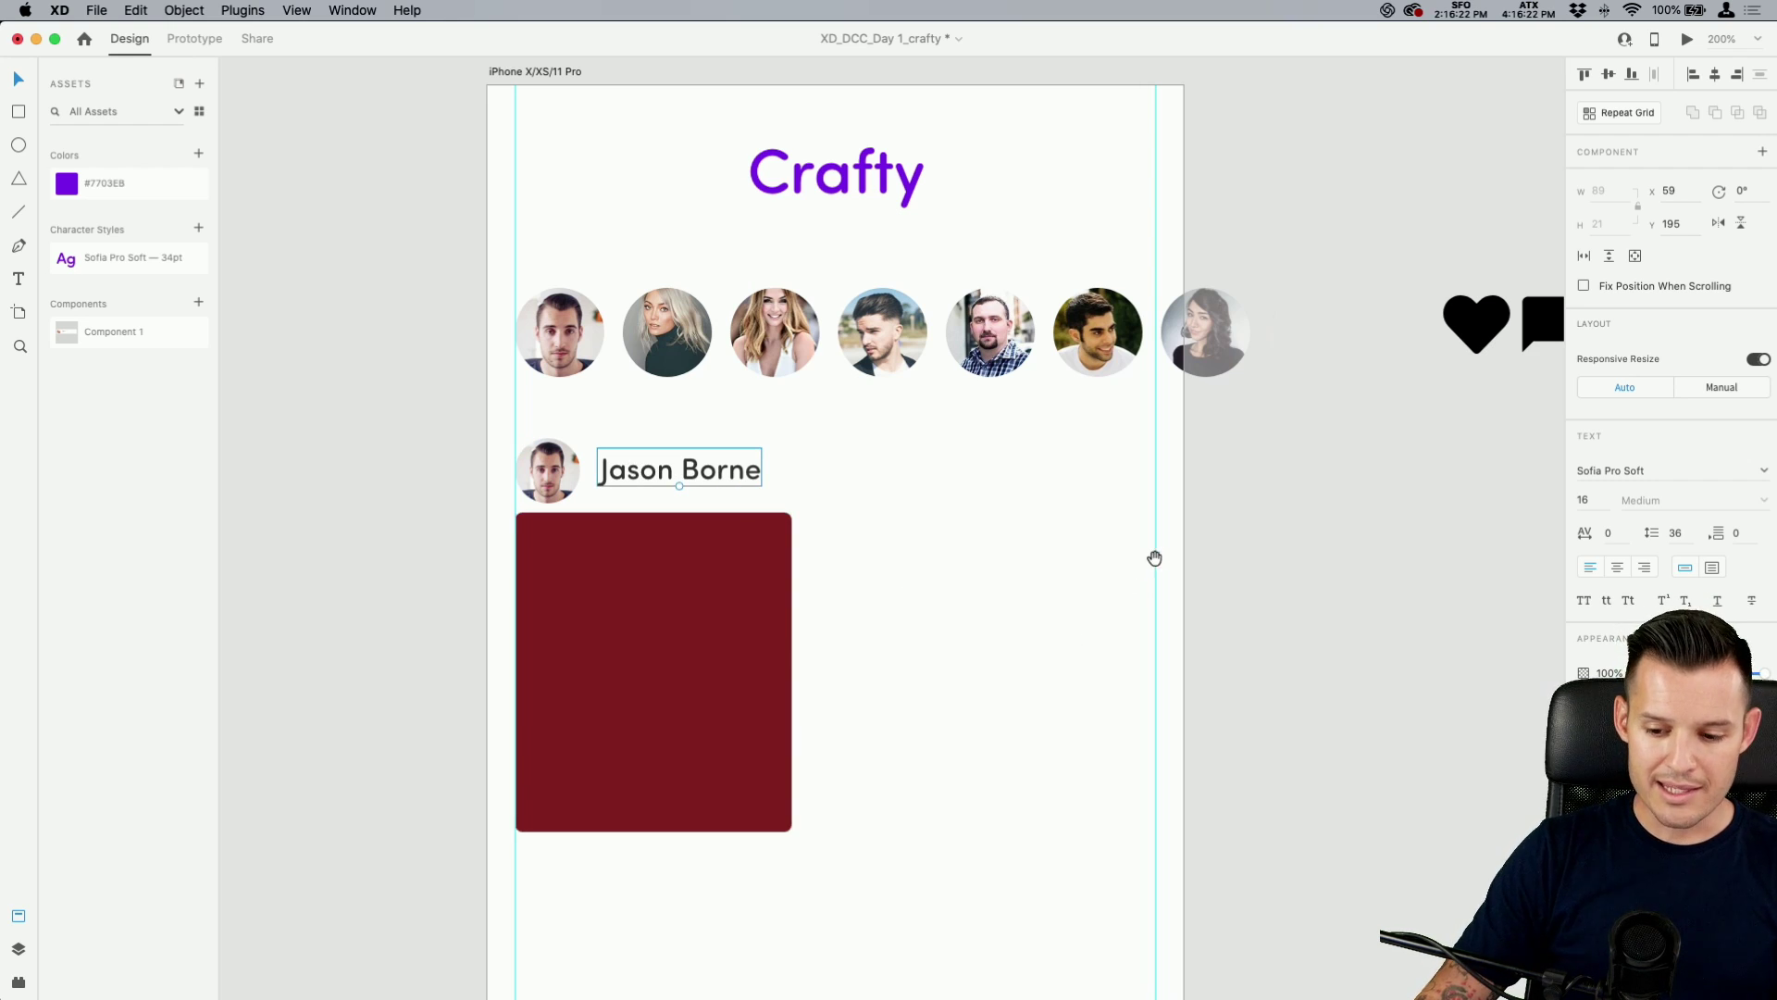
Move the heart, speech bubble and share arrow icons from the icon row onto the artboard, below the red rectangle.
drag(1154, 555, 732, 560)
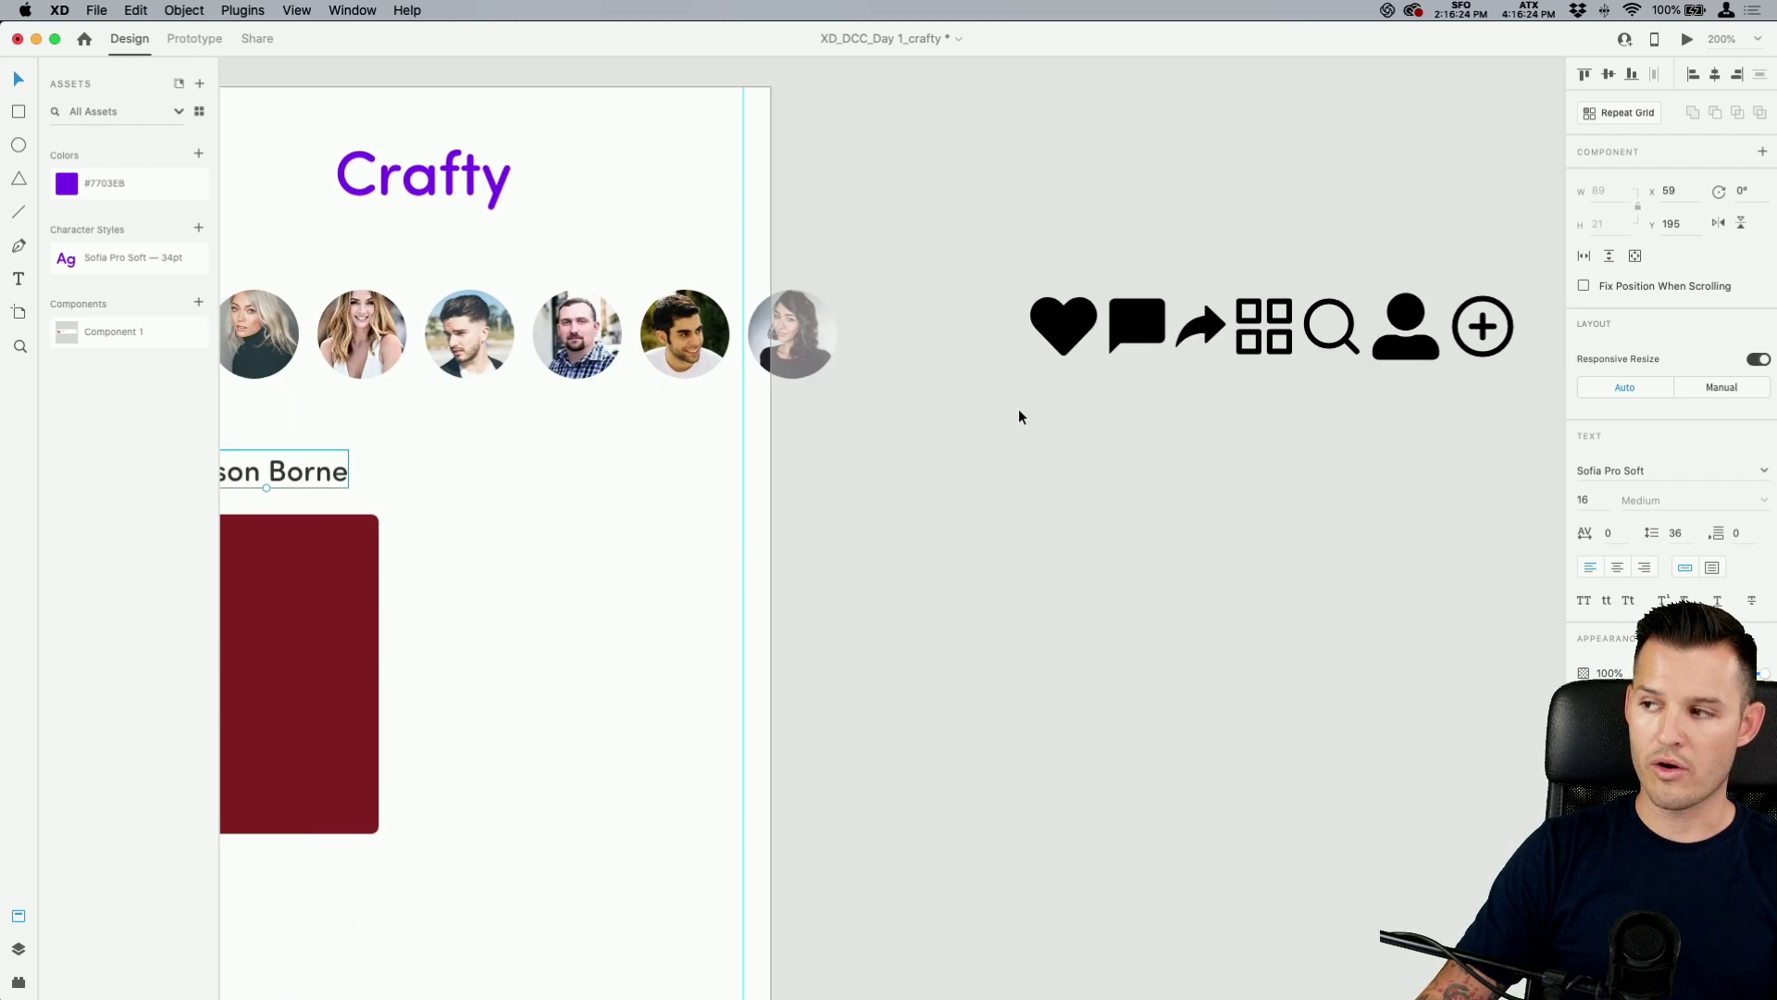
drag(1061, 338, 996, 509)
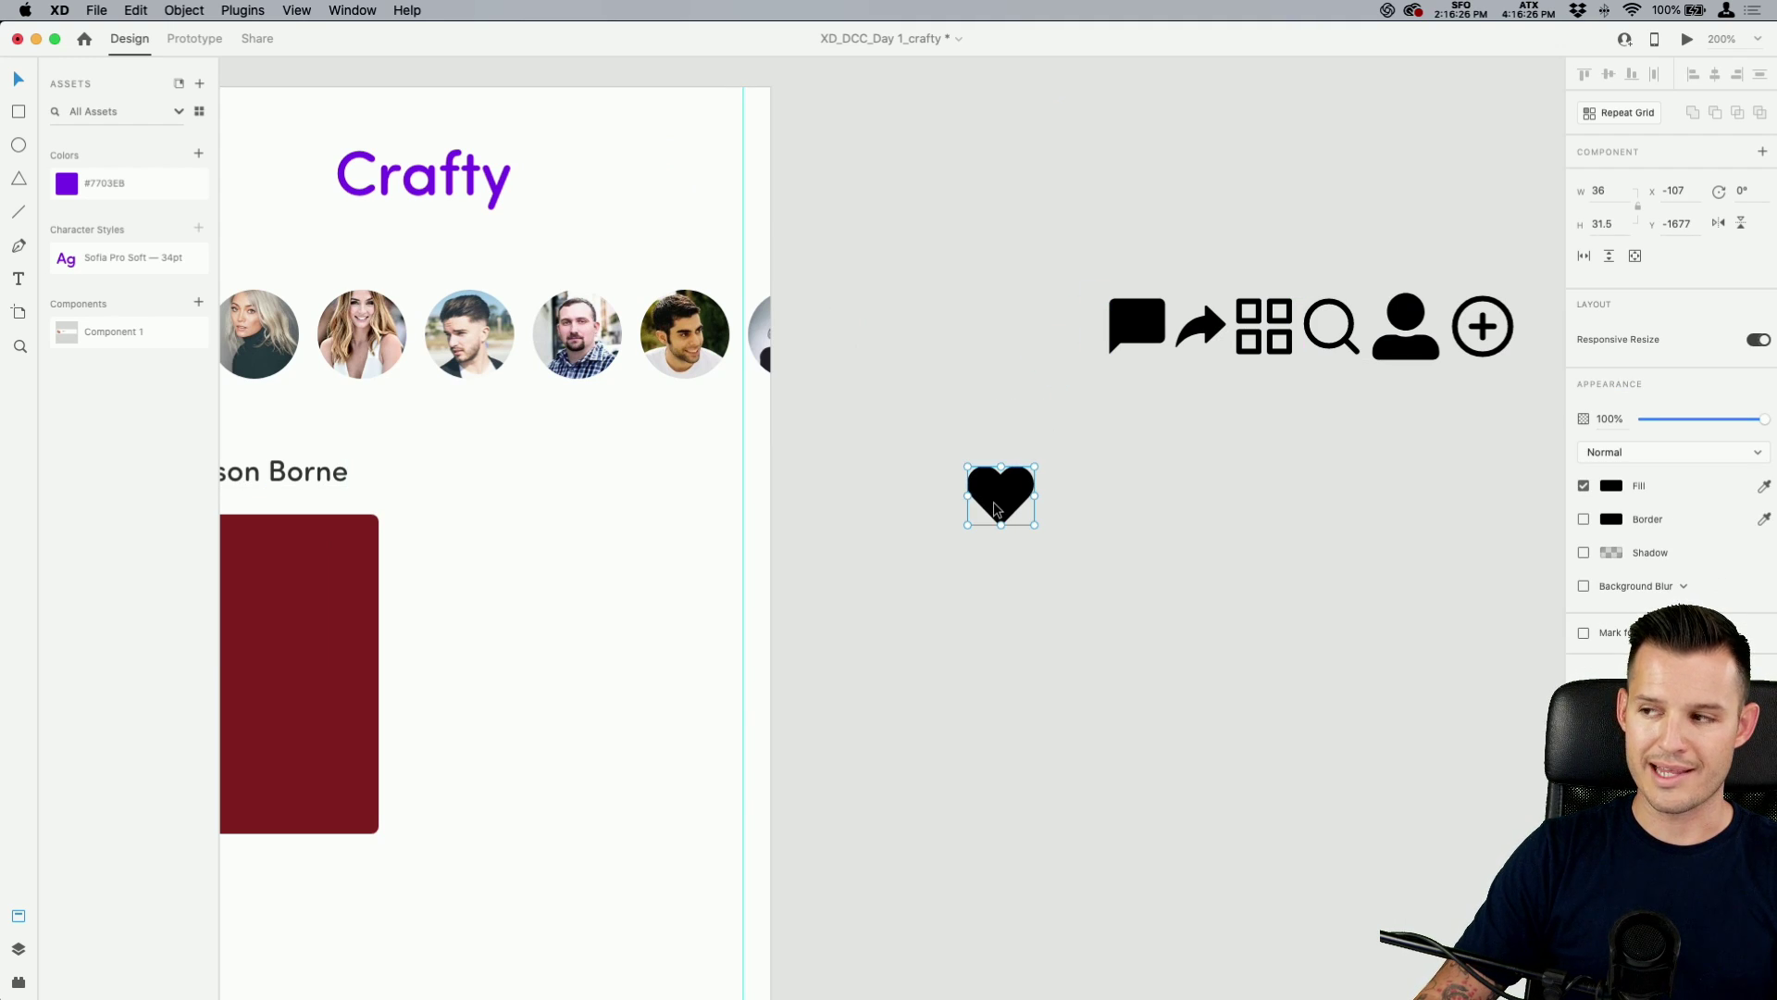
drag(1133, 341, 1114, 504)
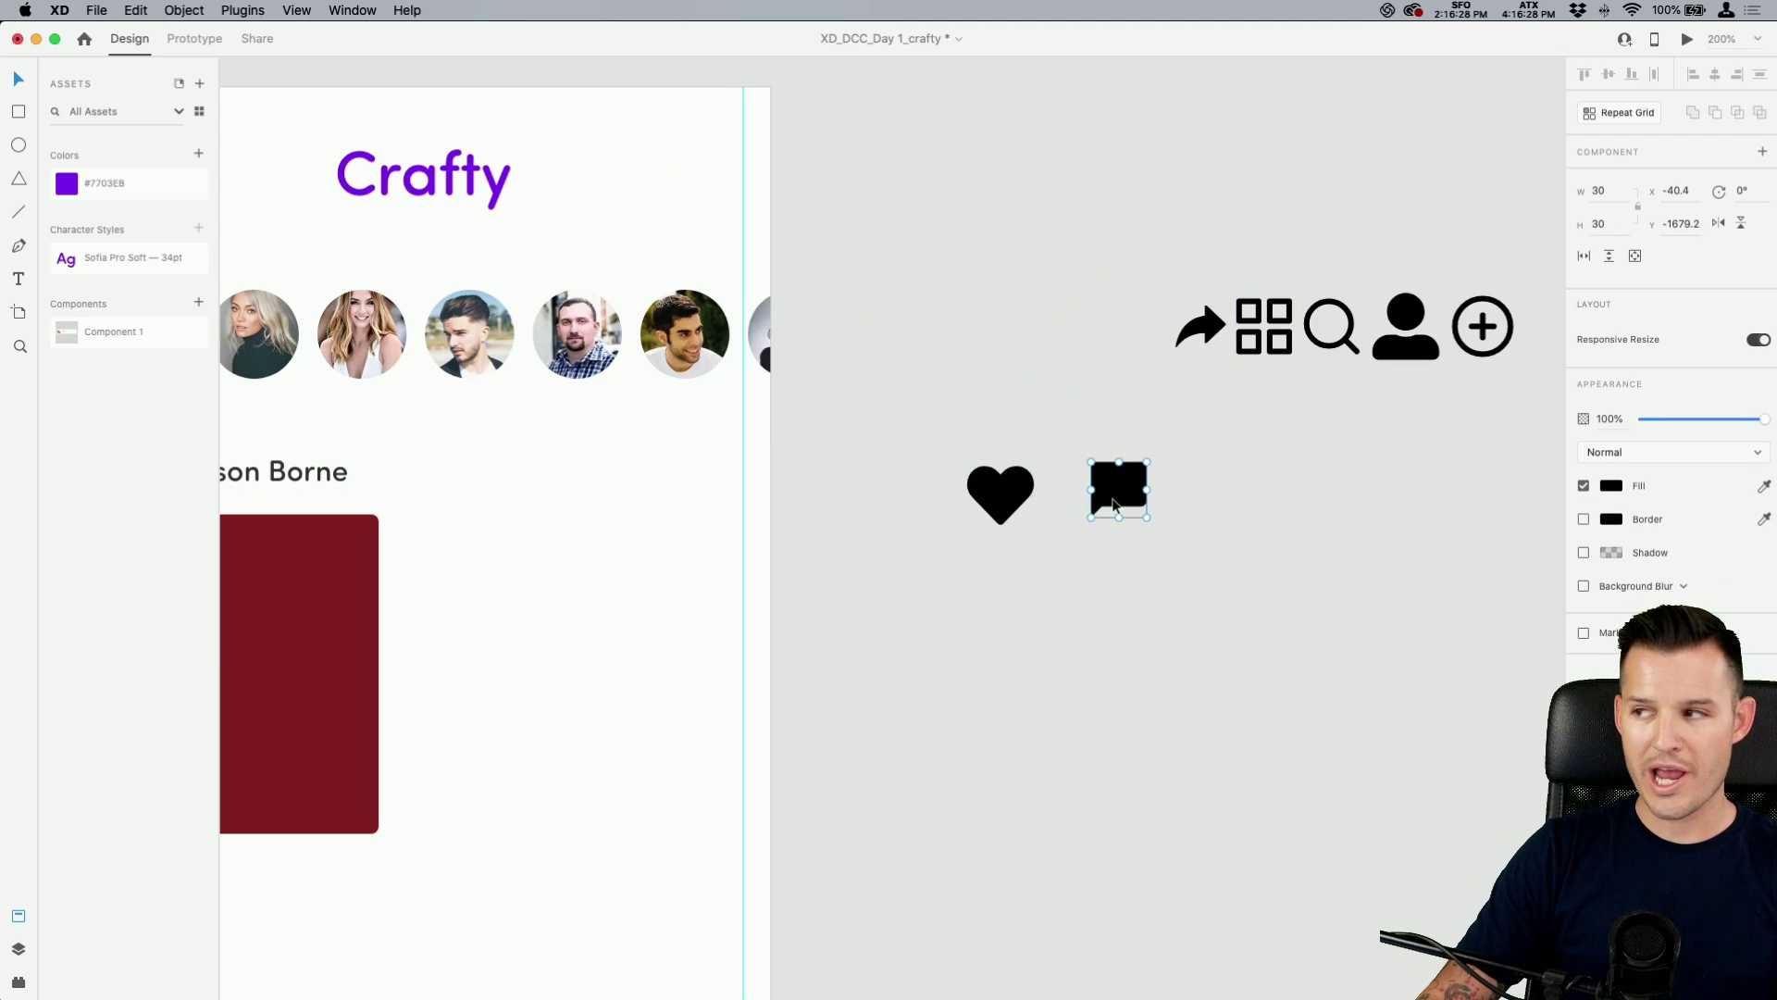
click(1191, 360)
drag(1208, 333, 923, 530)
click(1281, 461)
drag(984, 587, 651, 814)
drag(661, 782, 635, 592)
Scale down the three icons together, and reduce the heart icon further to about 17.5 by 15.31.
drag(862, 606, 807, 581)
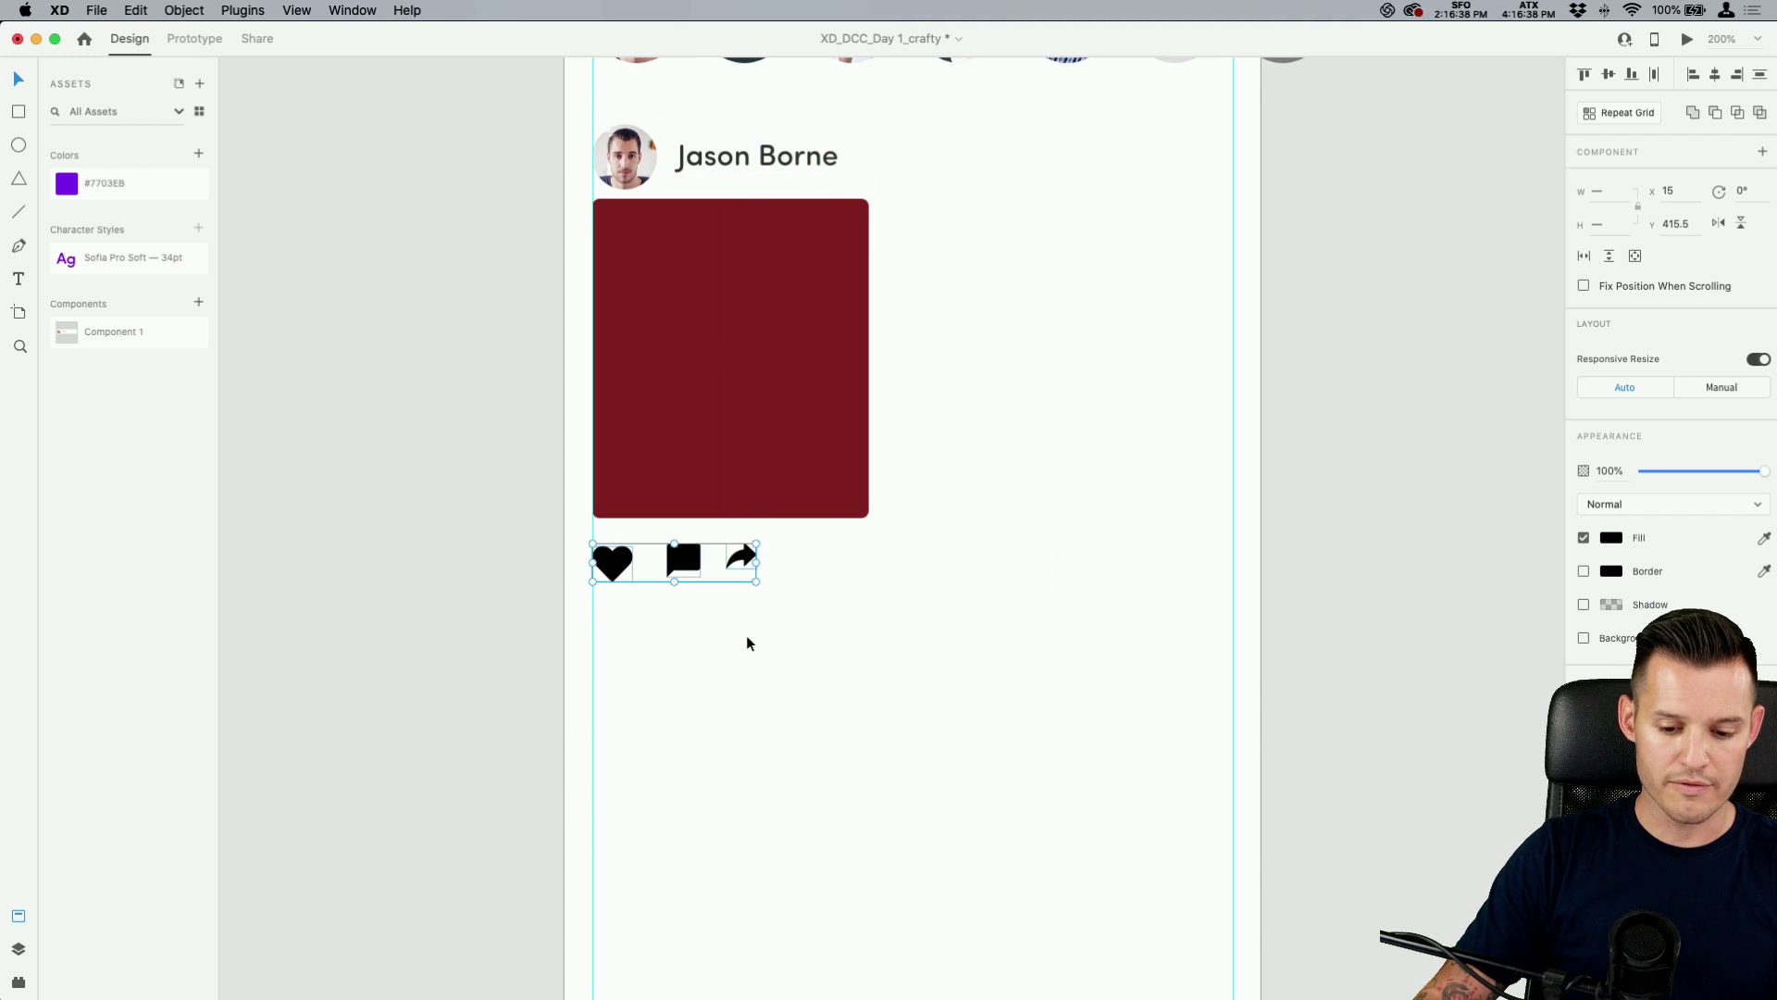
click(750, 644)
double_click(741, 557)
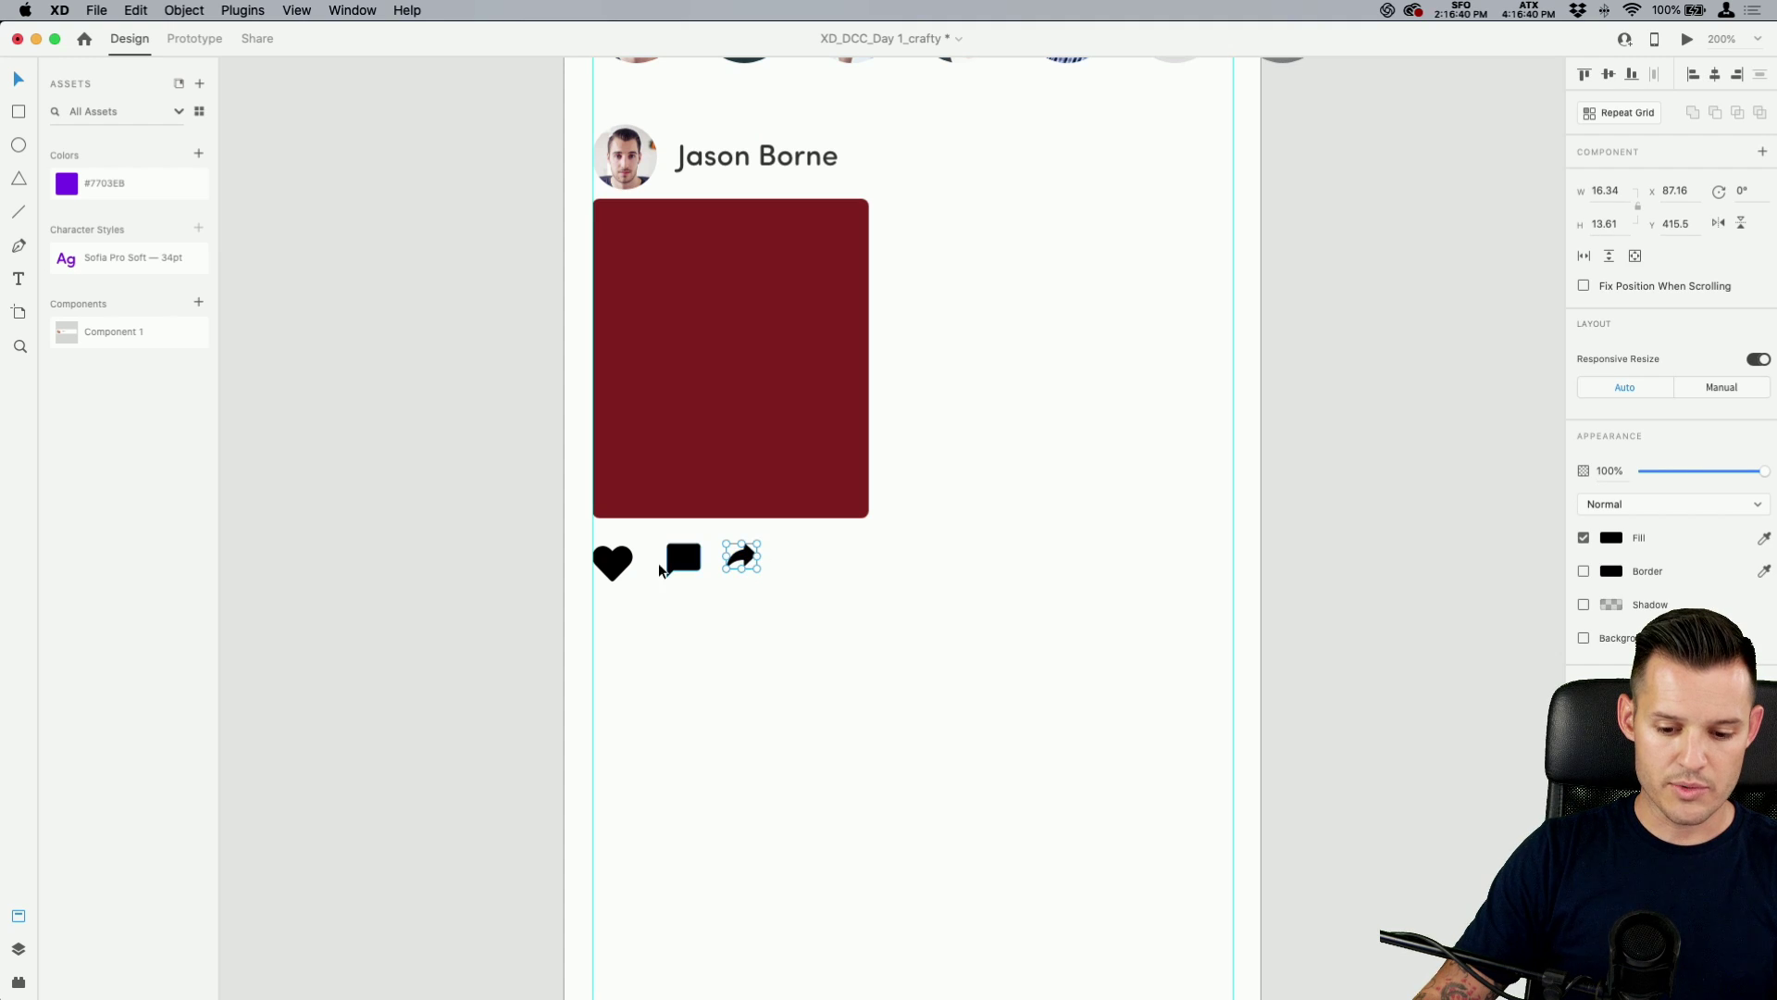
click(611, 564)
drag(629, 582, 626, 576)
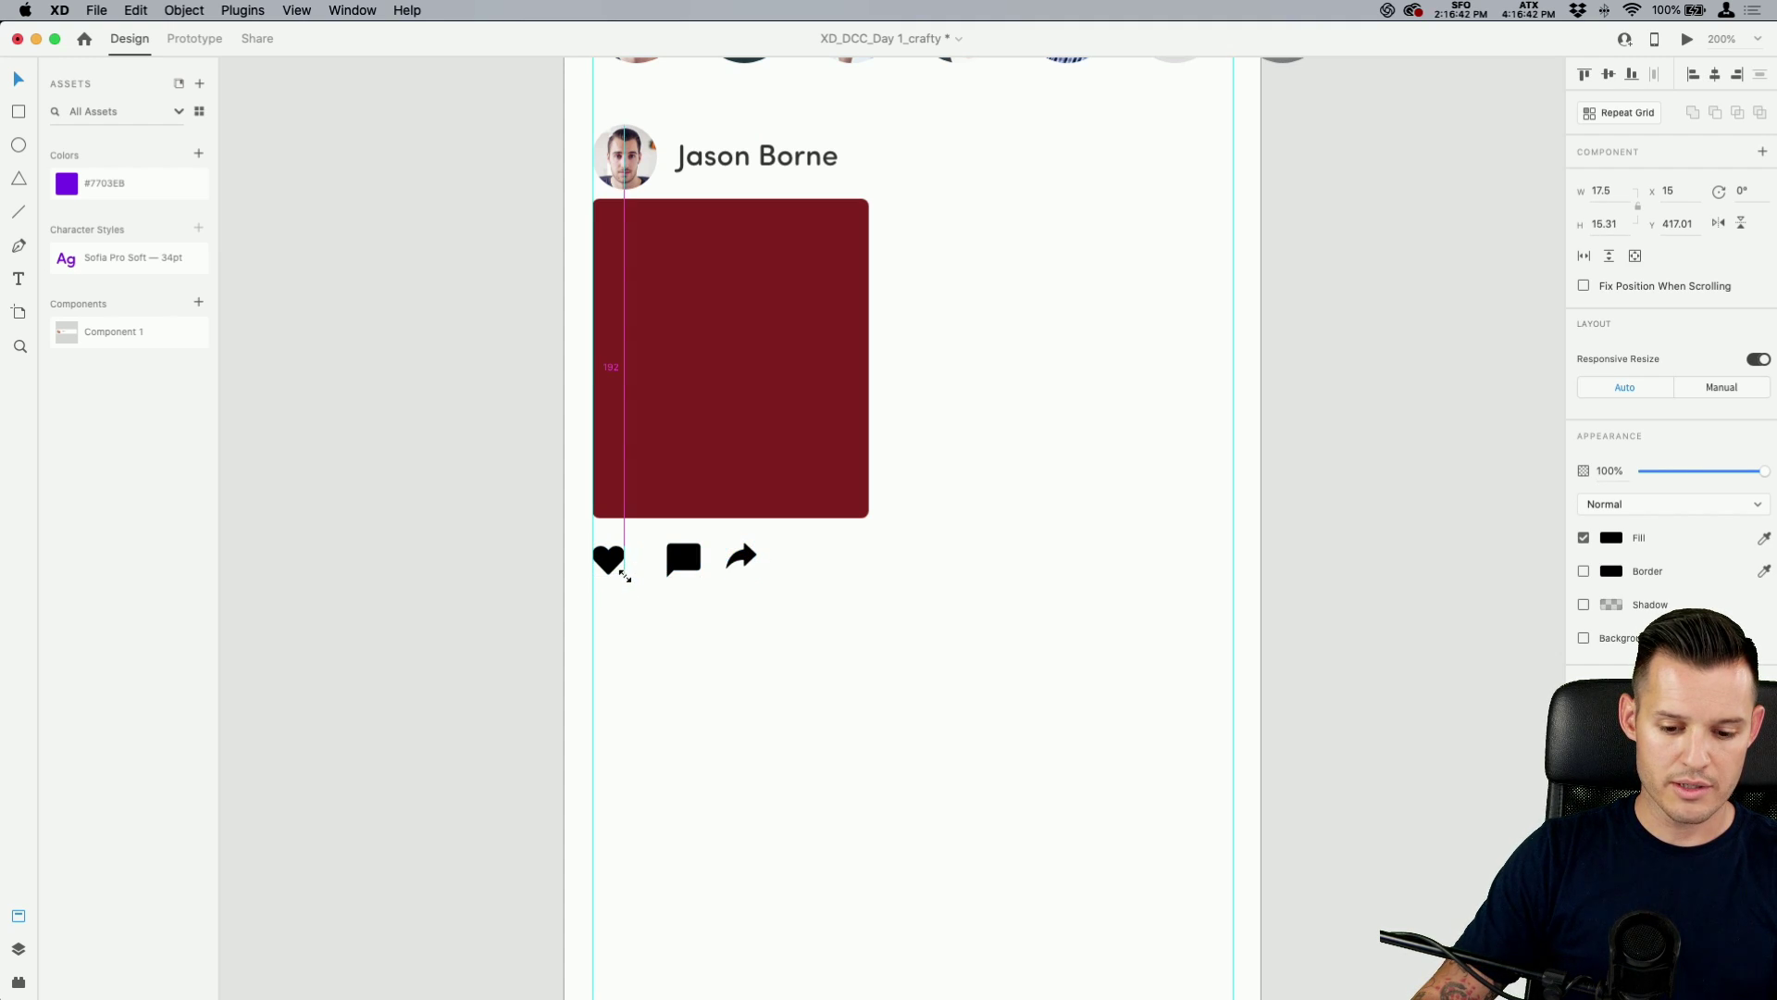
Distribute the heart, speech bubble and share icons evenly in the horizontal direction and scale the row slightly smaller.
drag(807, 623, 559, 552)
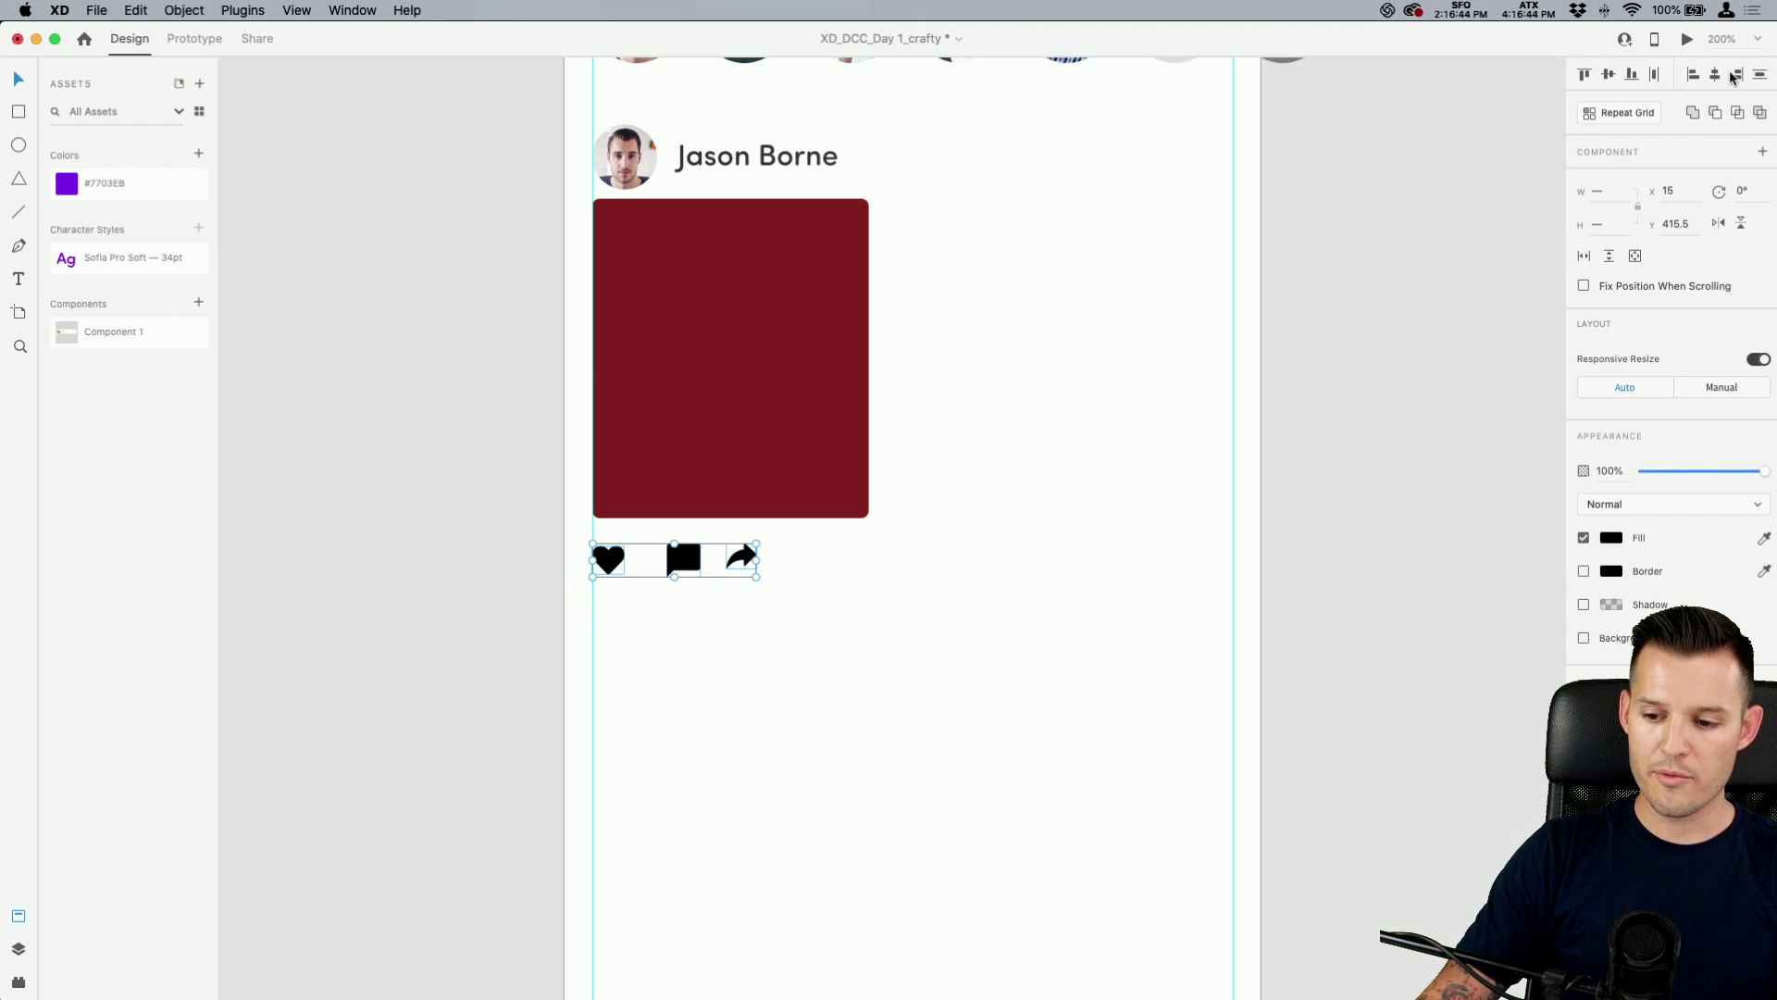
click(1656, 76)
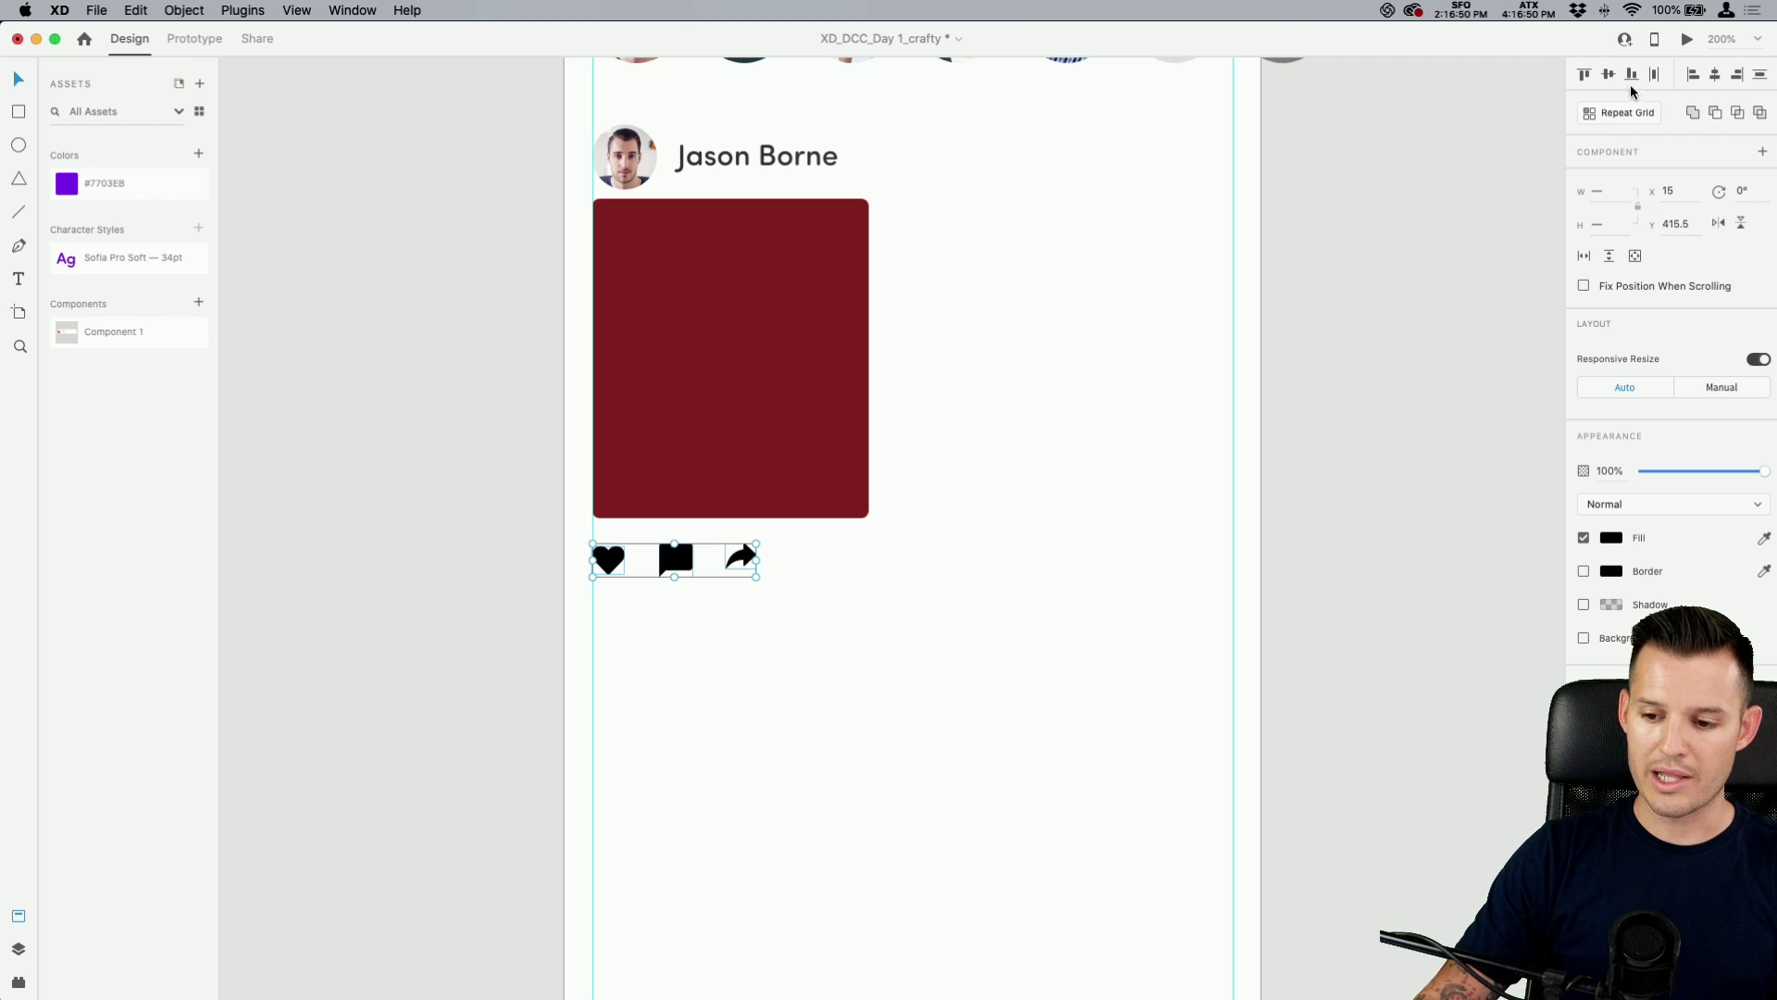
click(672, 694)
drag(783, 635, 596, 564)
drag(756, 578, 572, 548)
click(774, 587)
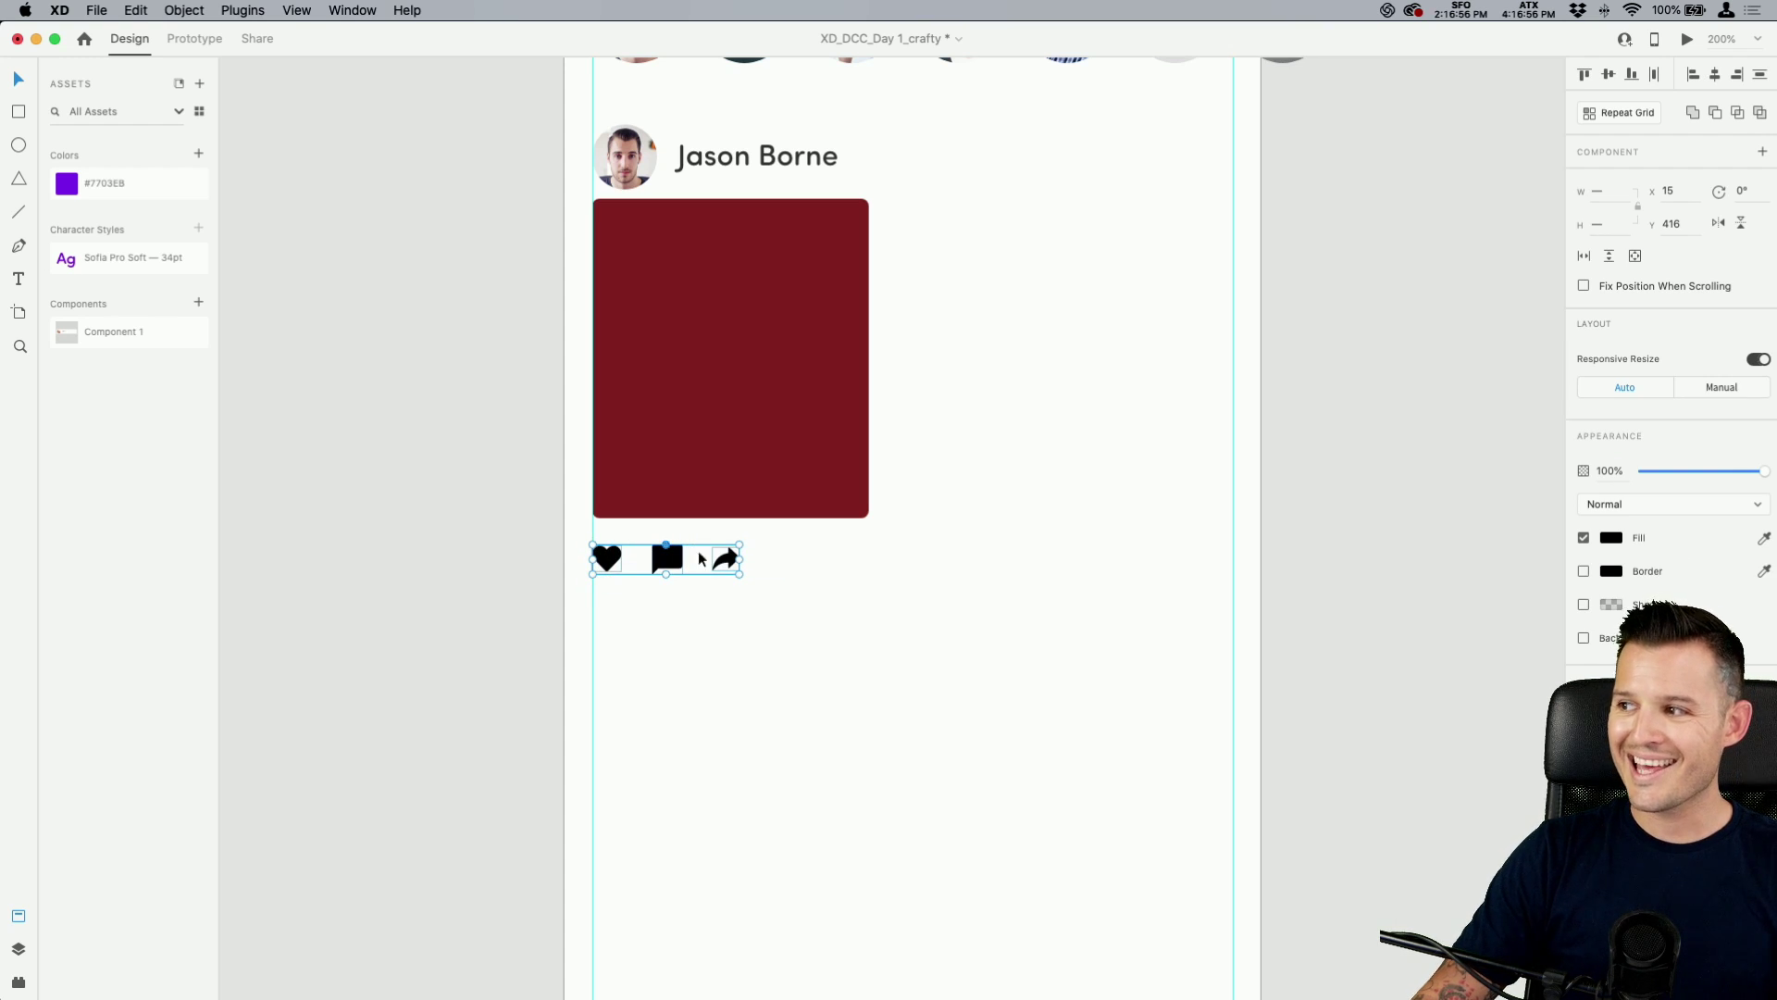
Fill the heart, speech bubble and share icons with light gray and move the row up to Y 412.
click(1615, 541)
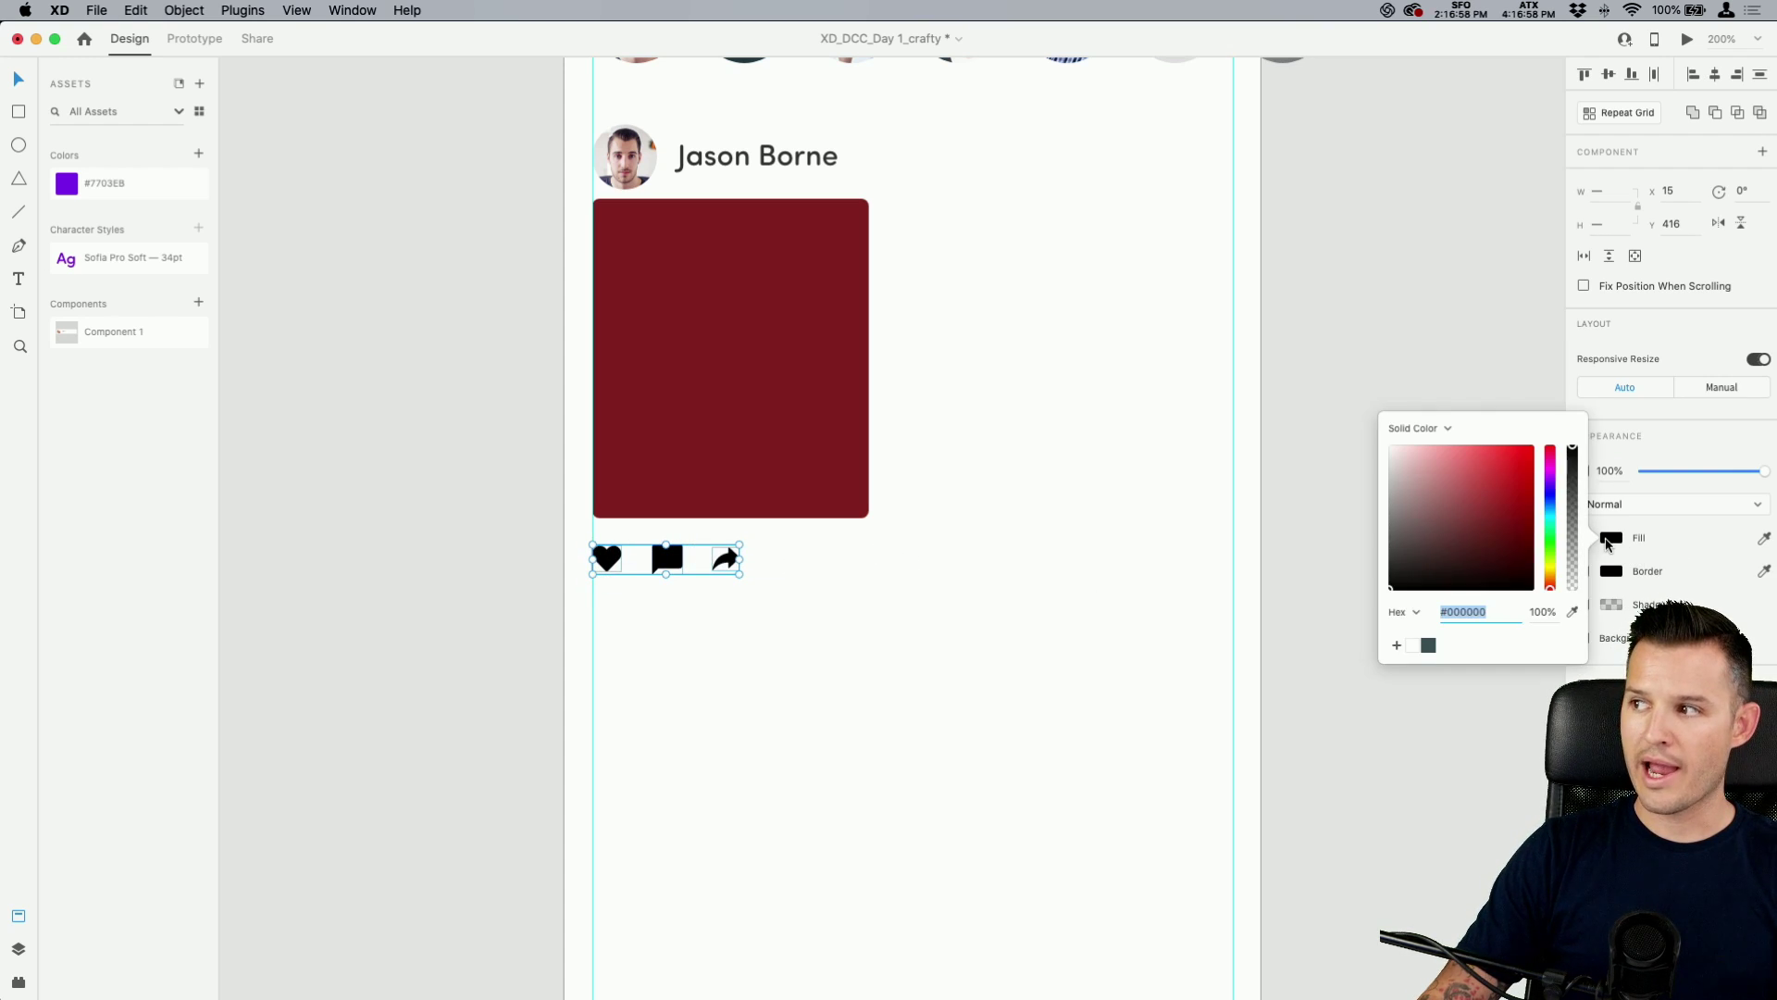
drag(1455, 529, 1370, 478)
click(966, 555)
scroll(948, 555, up, 3)
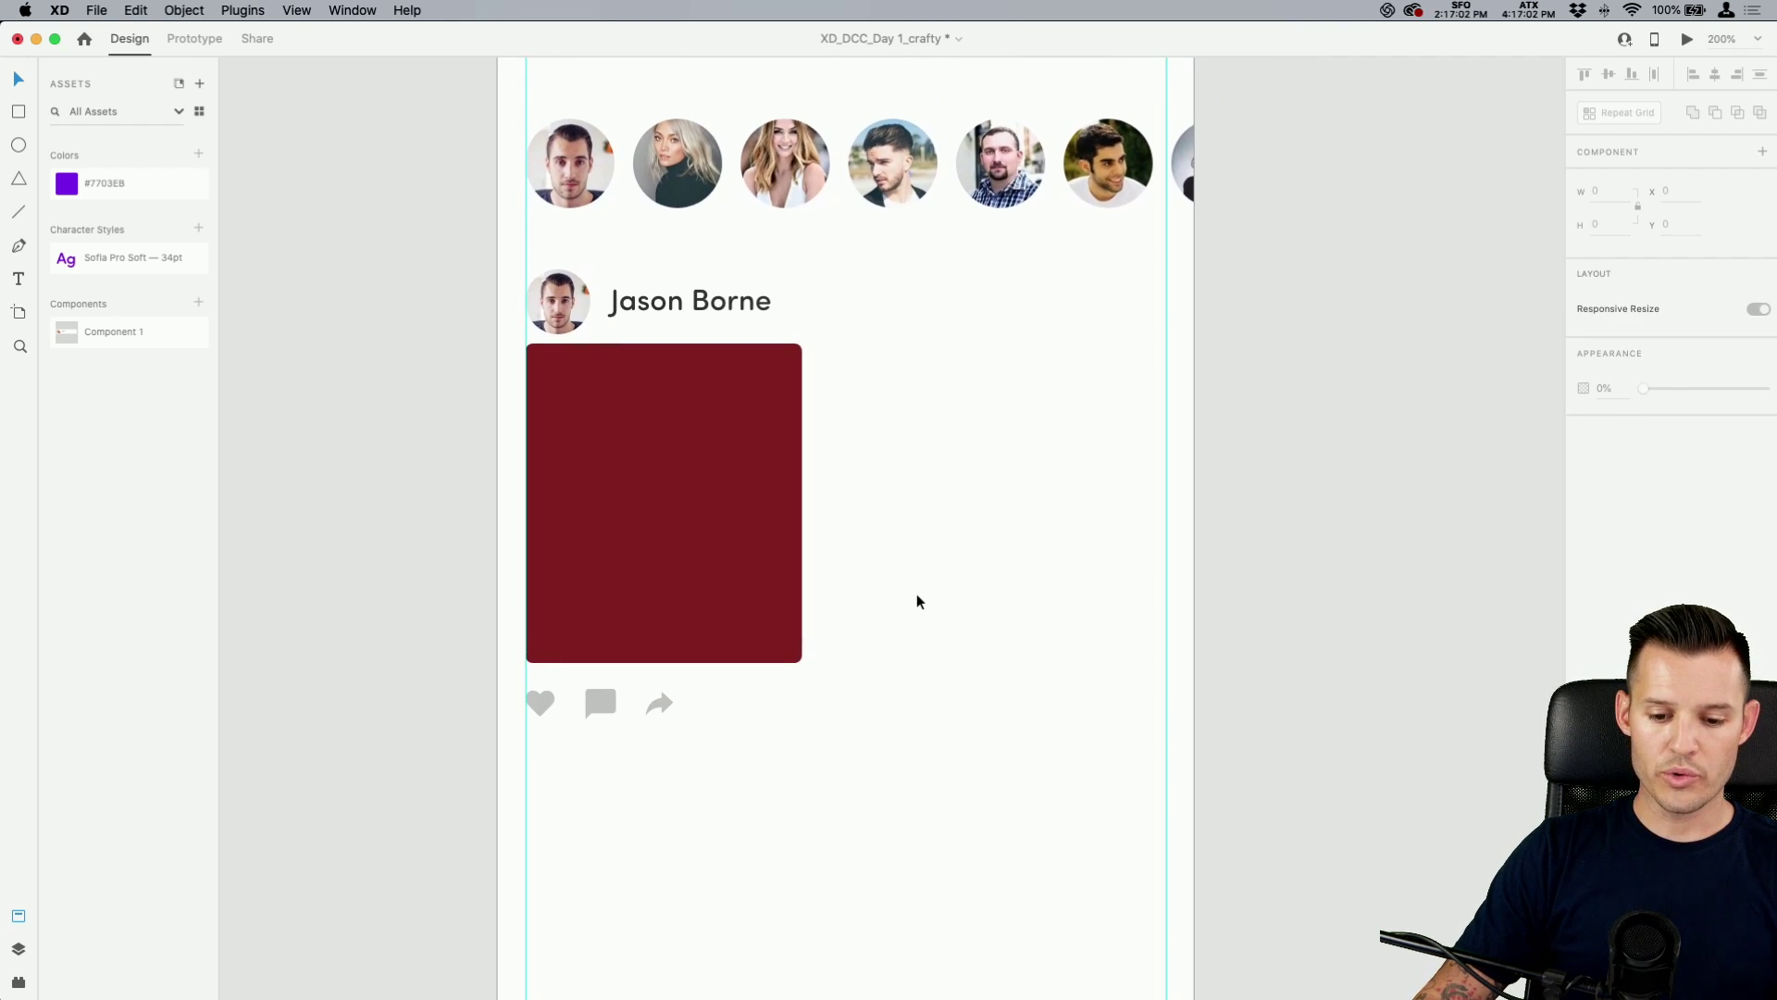
drag(721, 770, 603, 700)
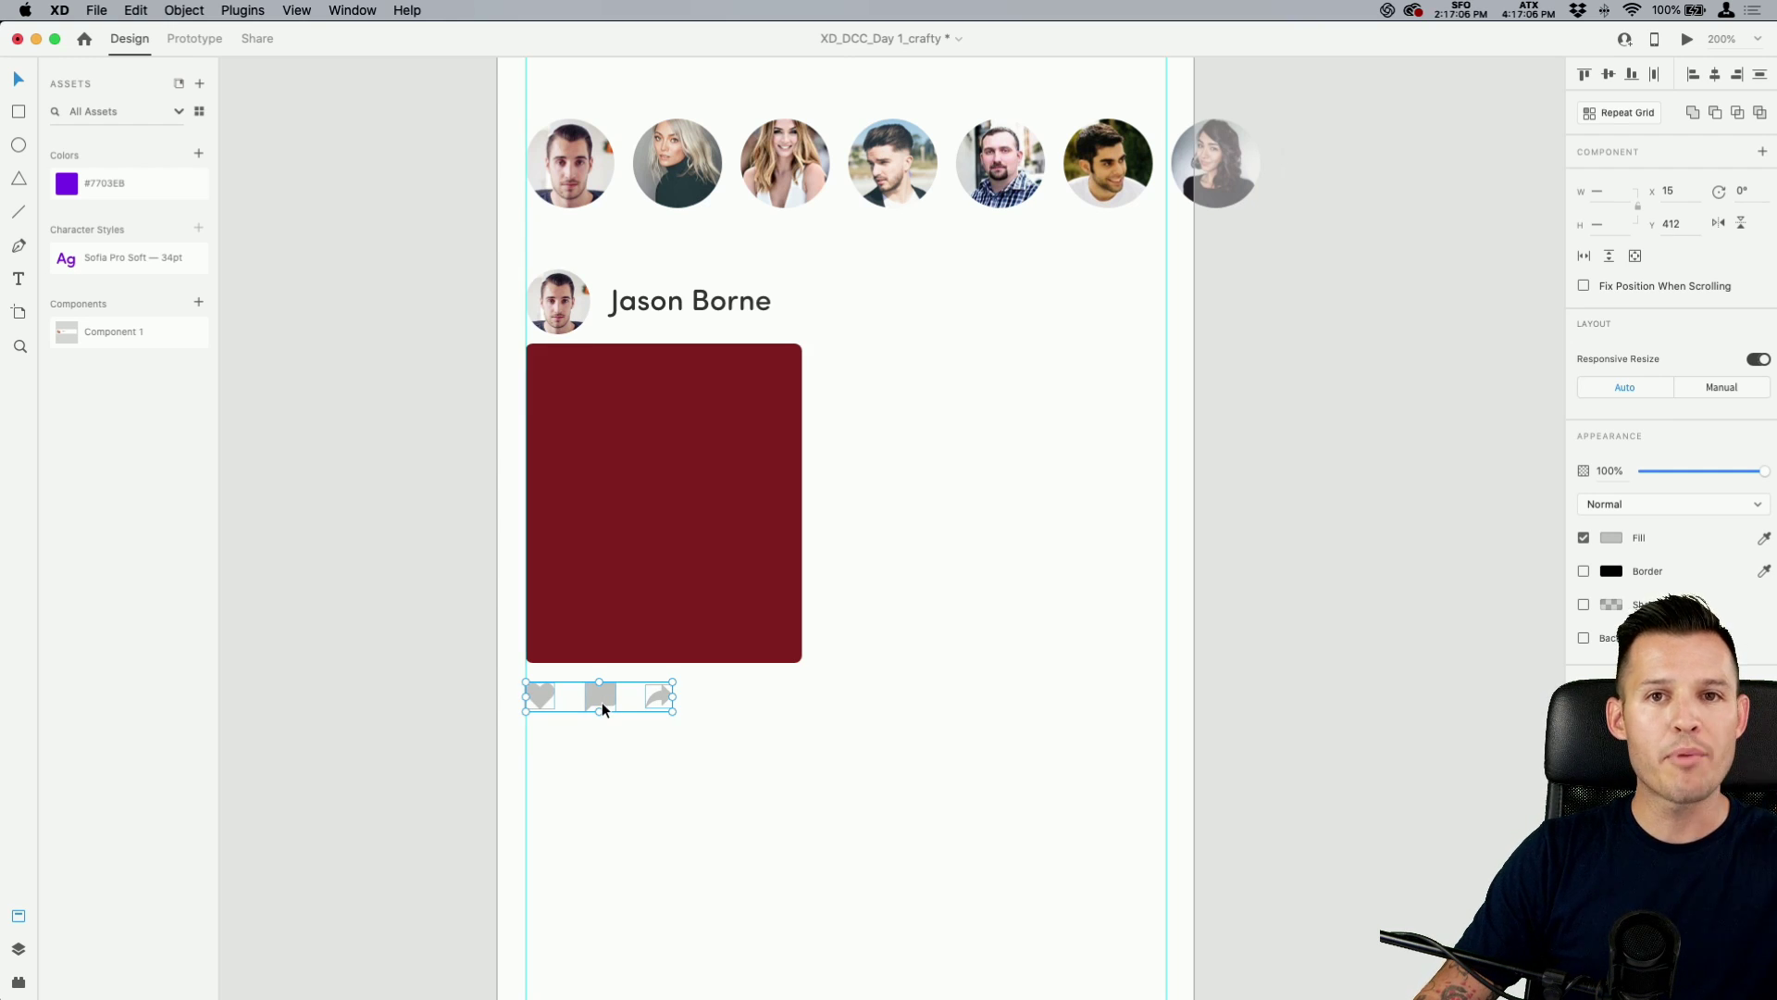
click(869, 720)
Fill the red rectangle with the yarn photo anna-auza-nubGXRkckLo-unsplash.jpg from the assets folder in Finder.
drag(906, 784, 443, 294)
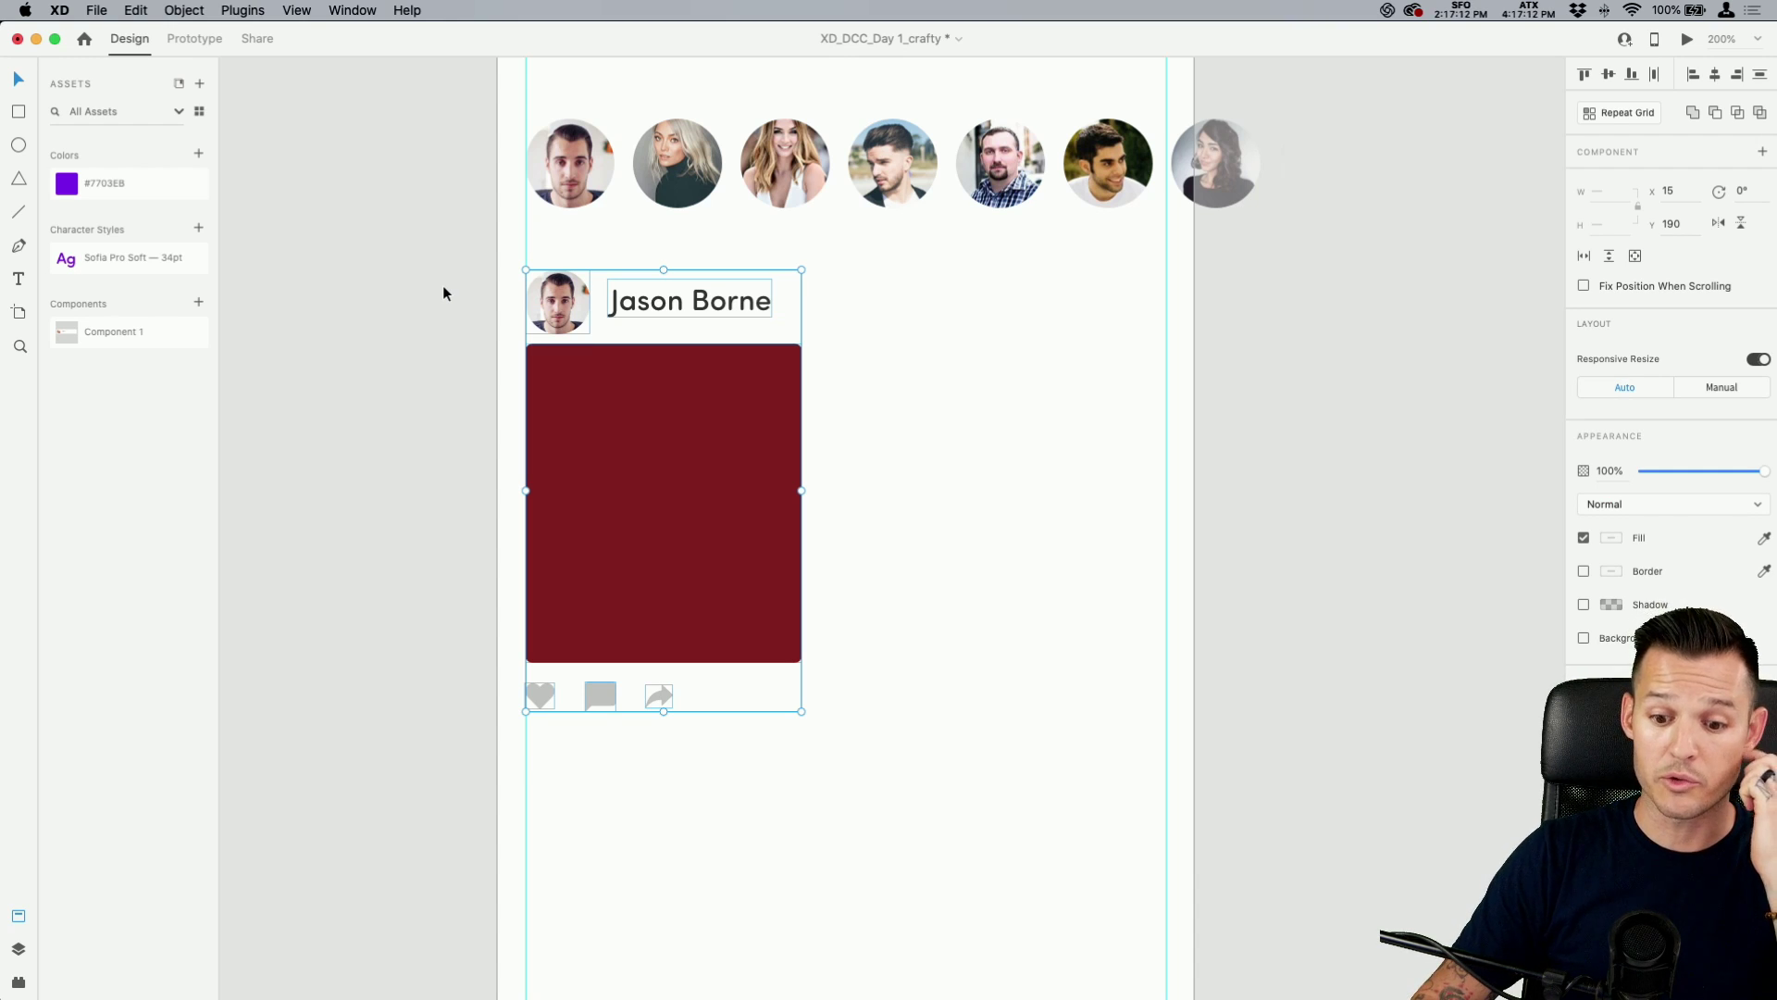
click(913, 444)
click(761, 463)
key(super+Tab)
drag(654, 97, 1616, 190)
click(1507, 246)
drag(1516, 250, 727, 492)
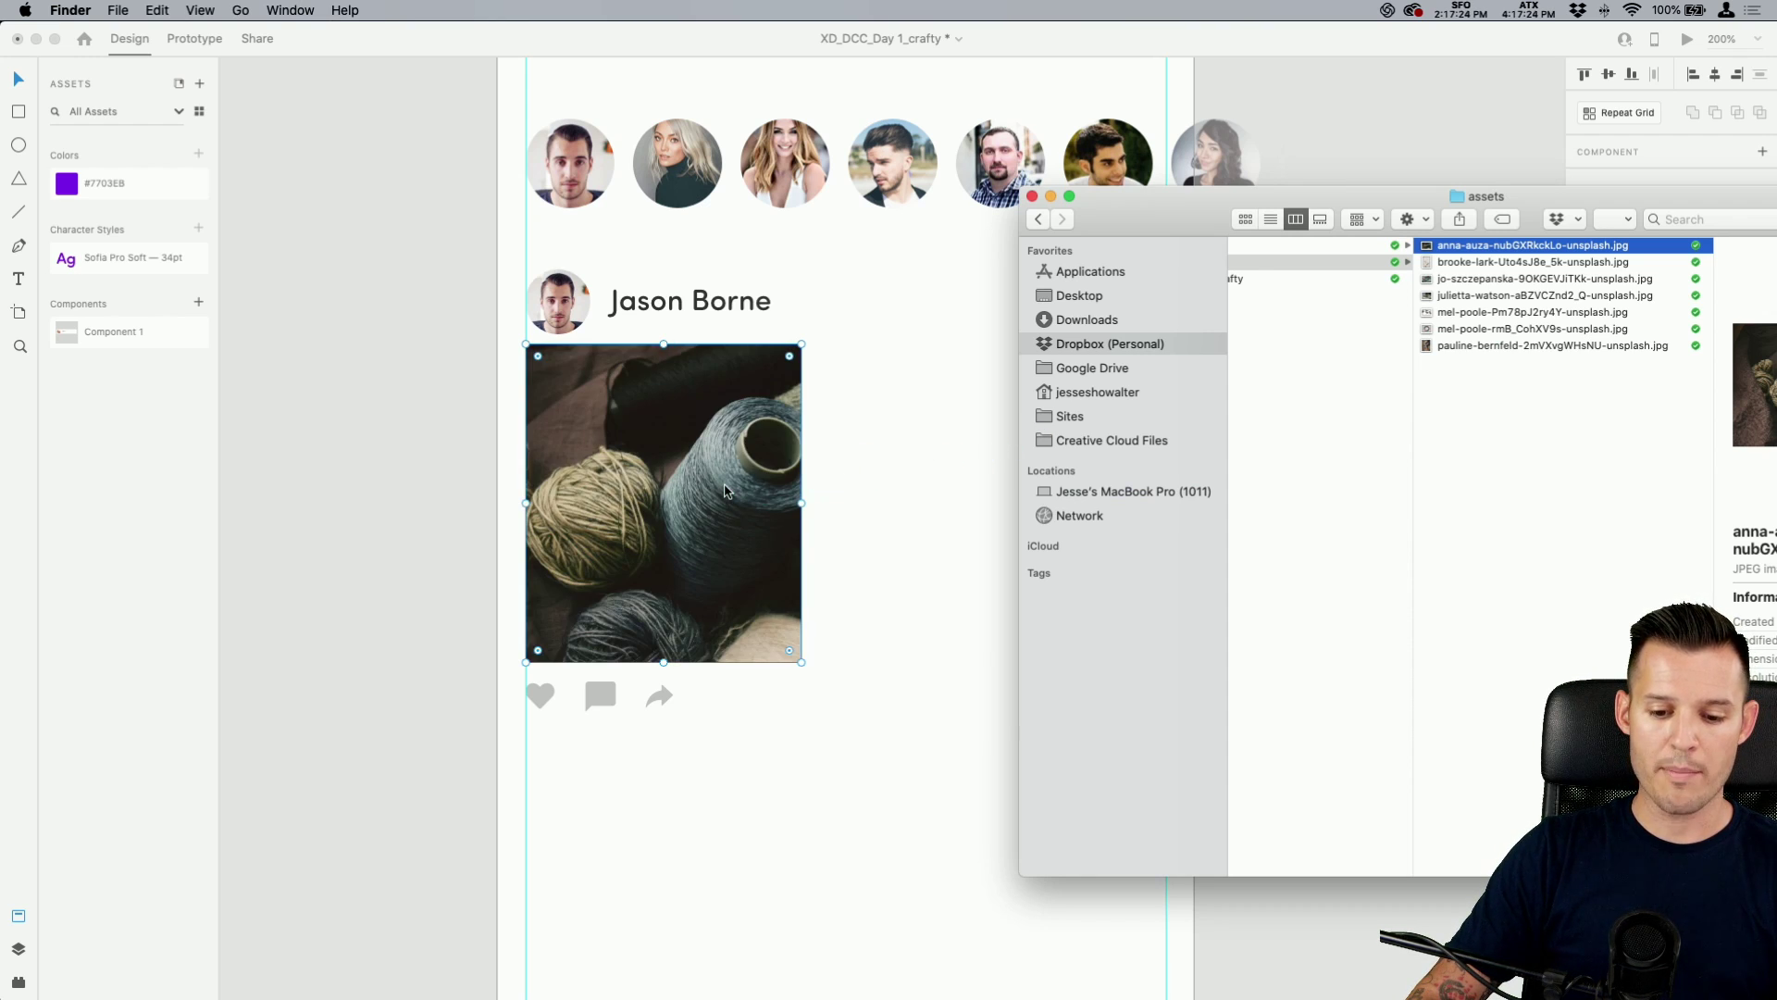
click(1455, 123)
click(1300, 565)
scroll(1299, 537, up, 3)
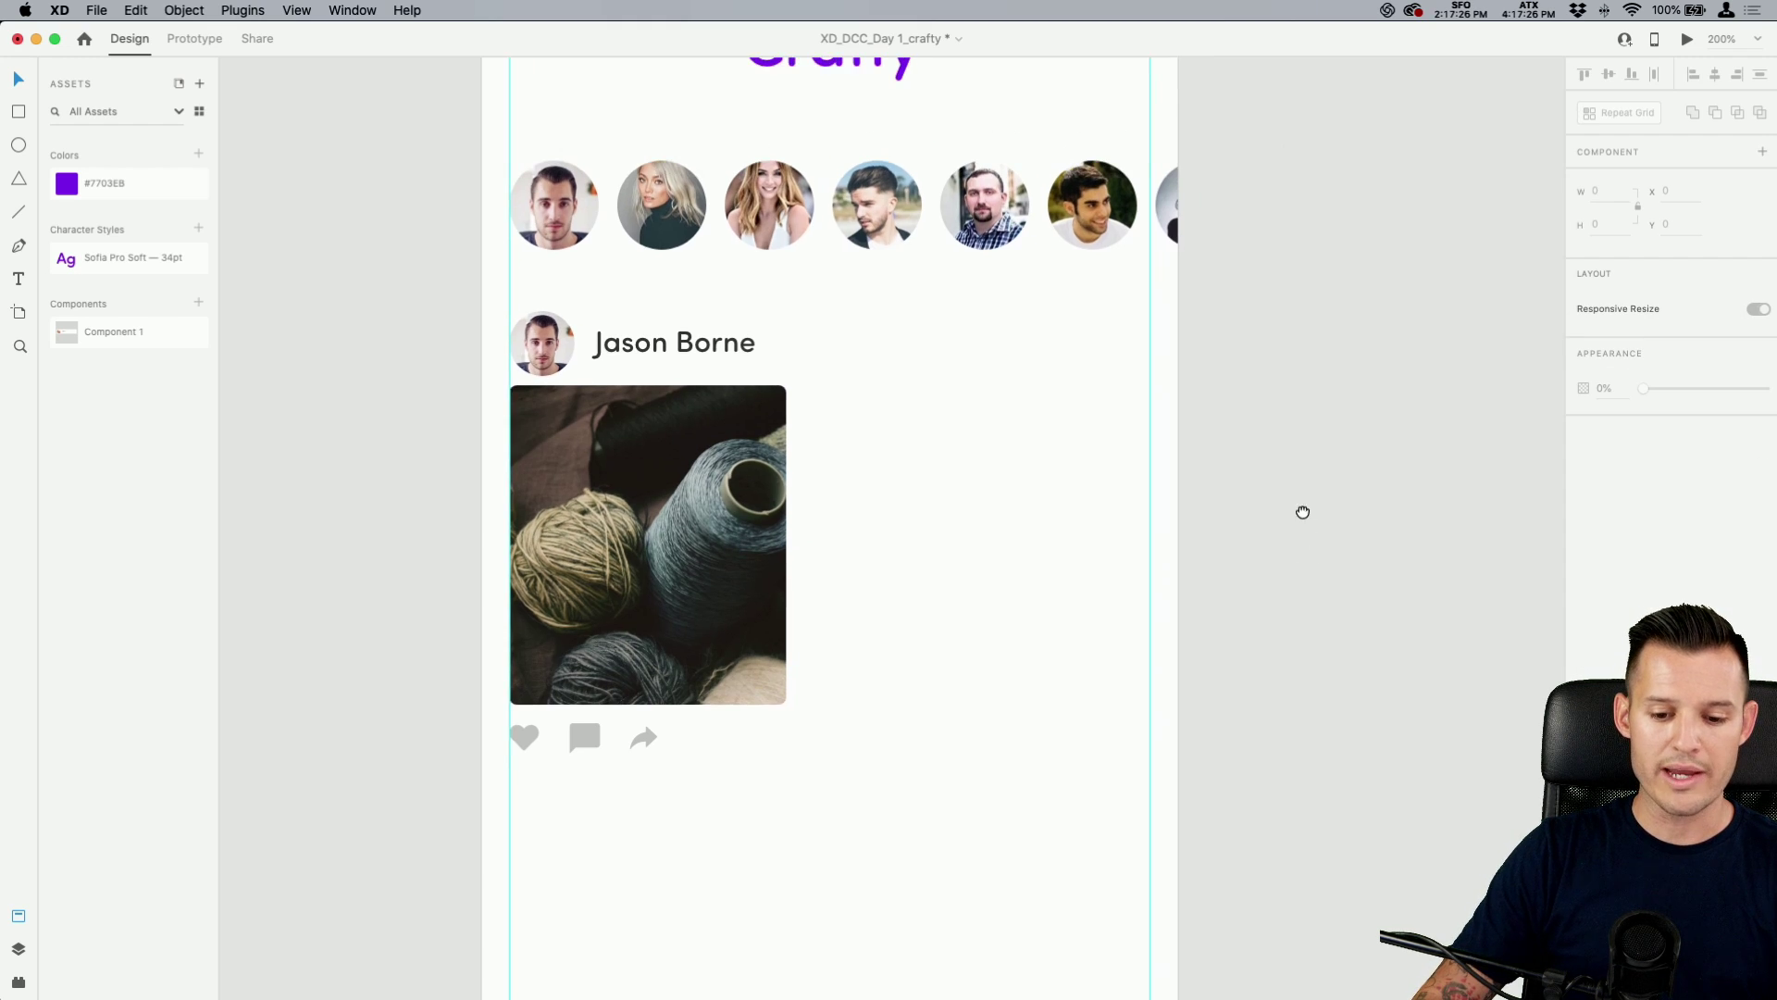
Move the whole post card down to Y 196 and narrow its photo to a width of 133.
drag(876, 809, 443, 327)
drag(585, 496, 585, 505)
double_click(608, 552)
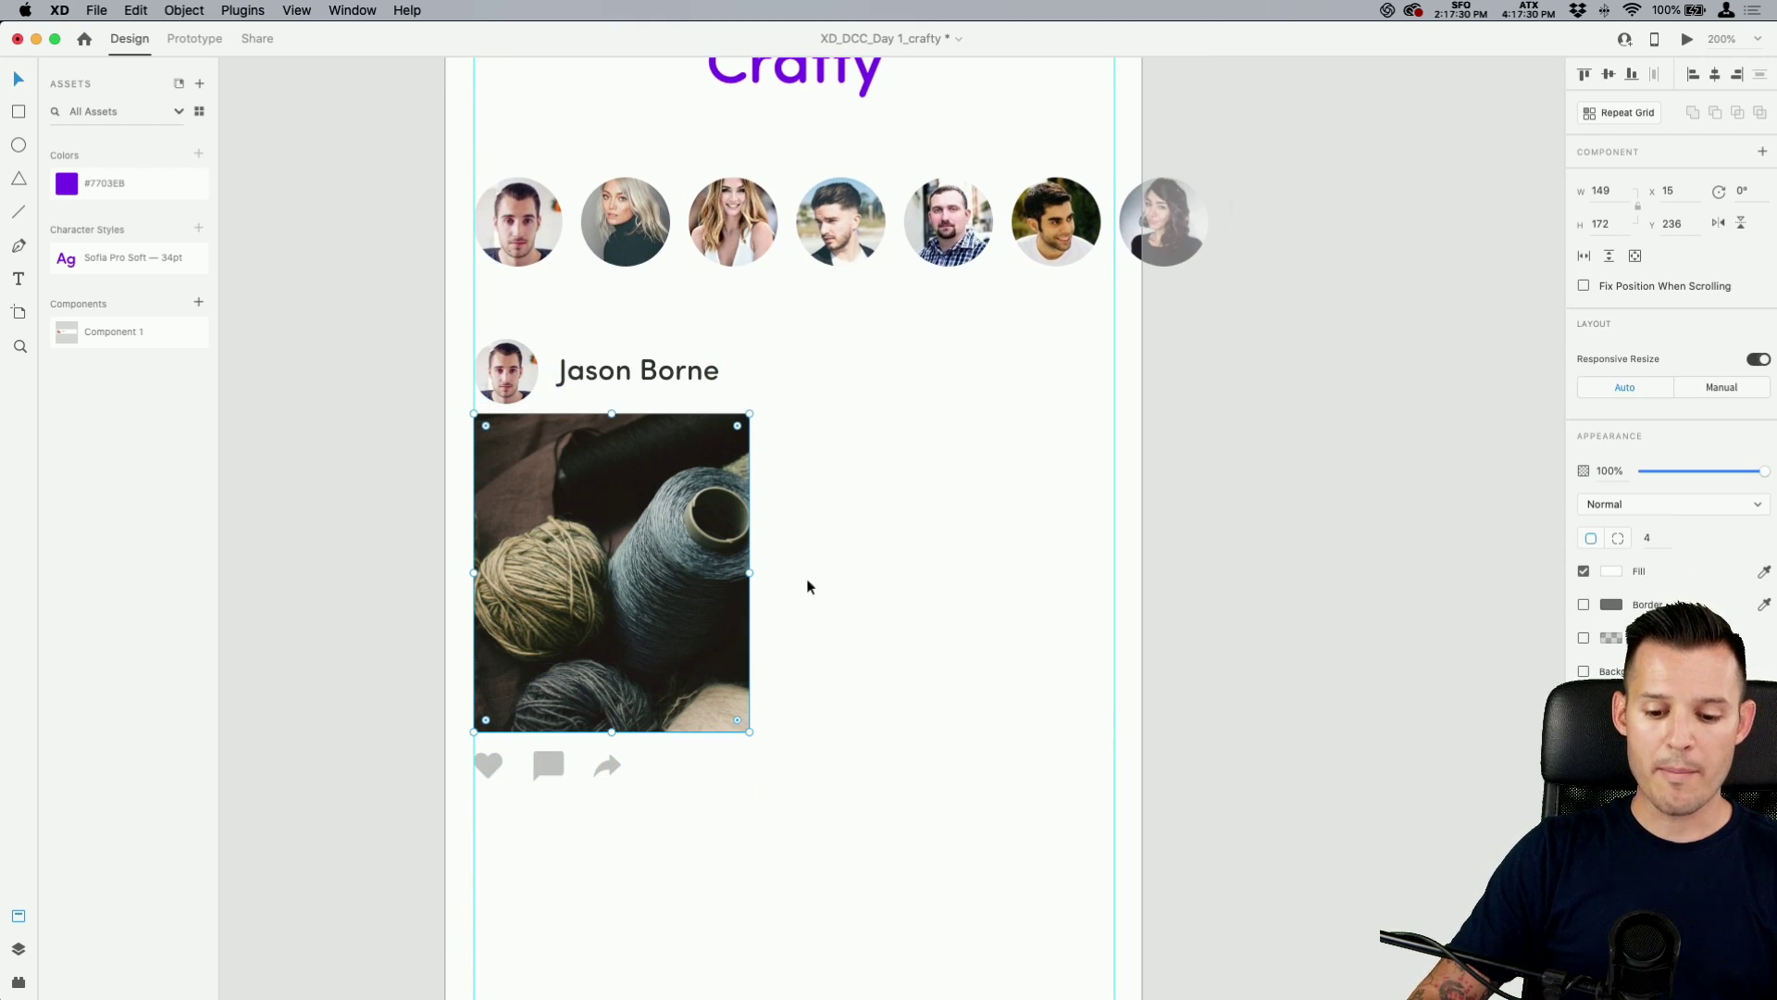
drag(756, 575, 719, 601)
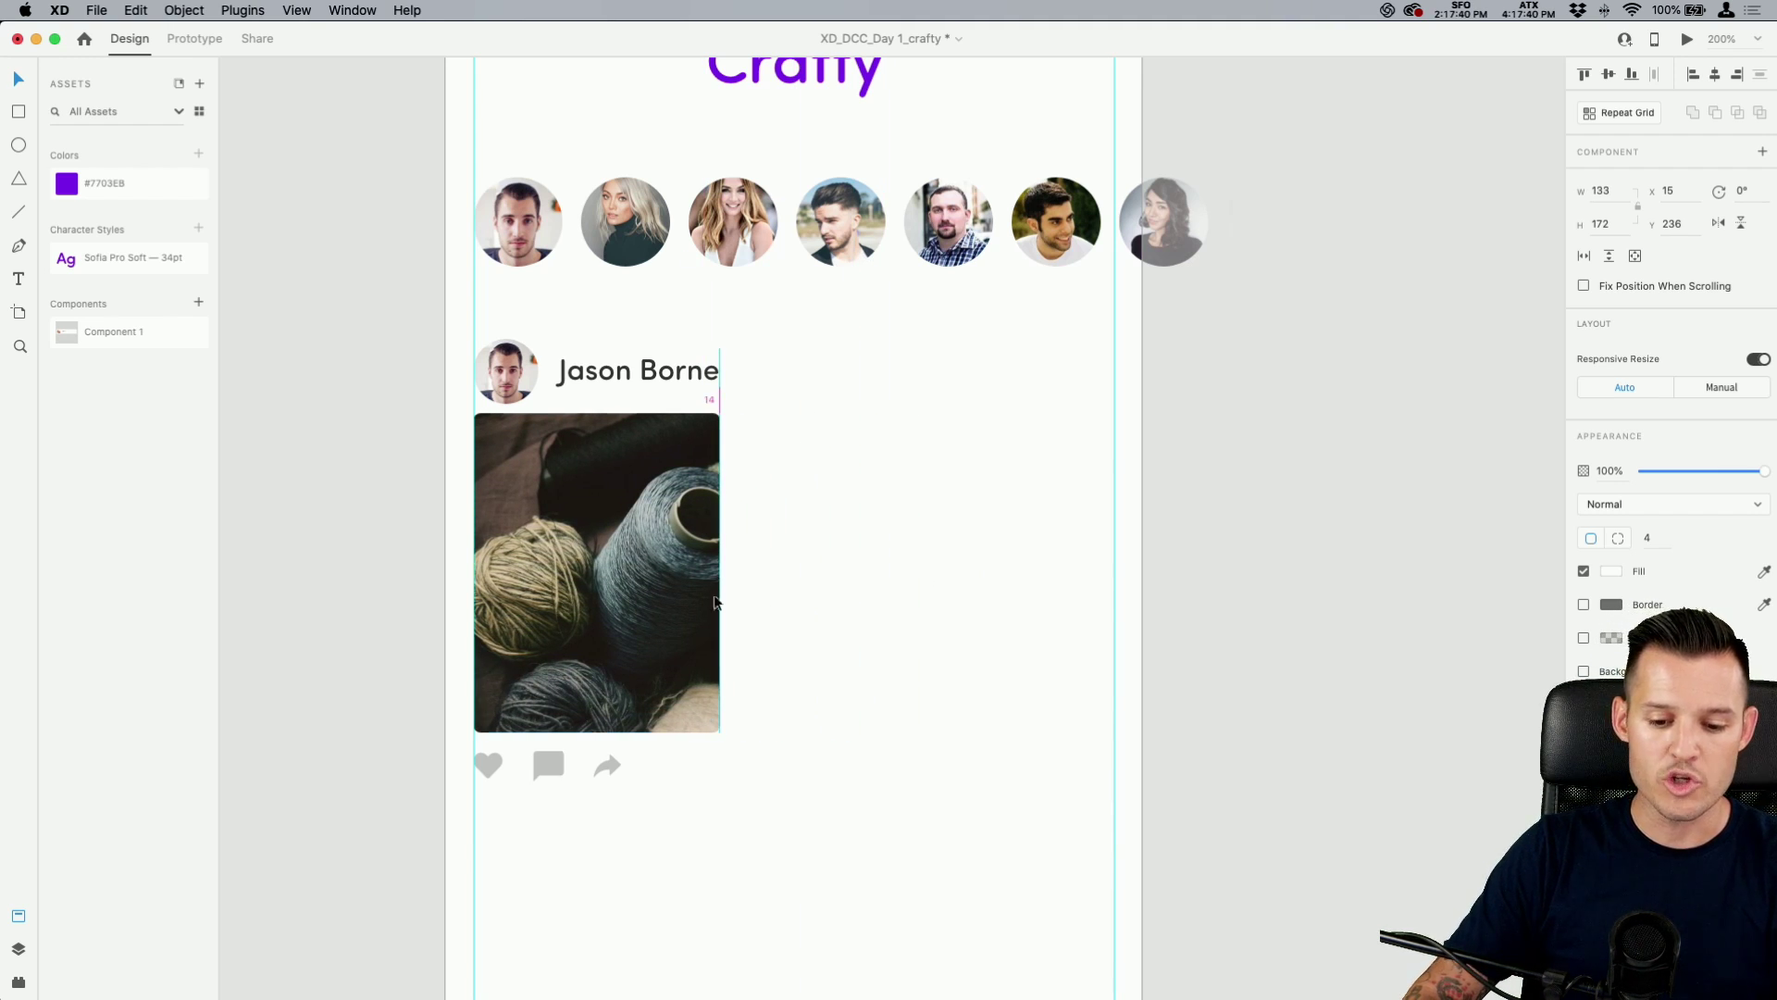
click(819, 600)
scroll(841, 750, down, 3)
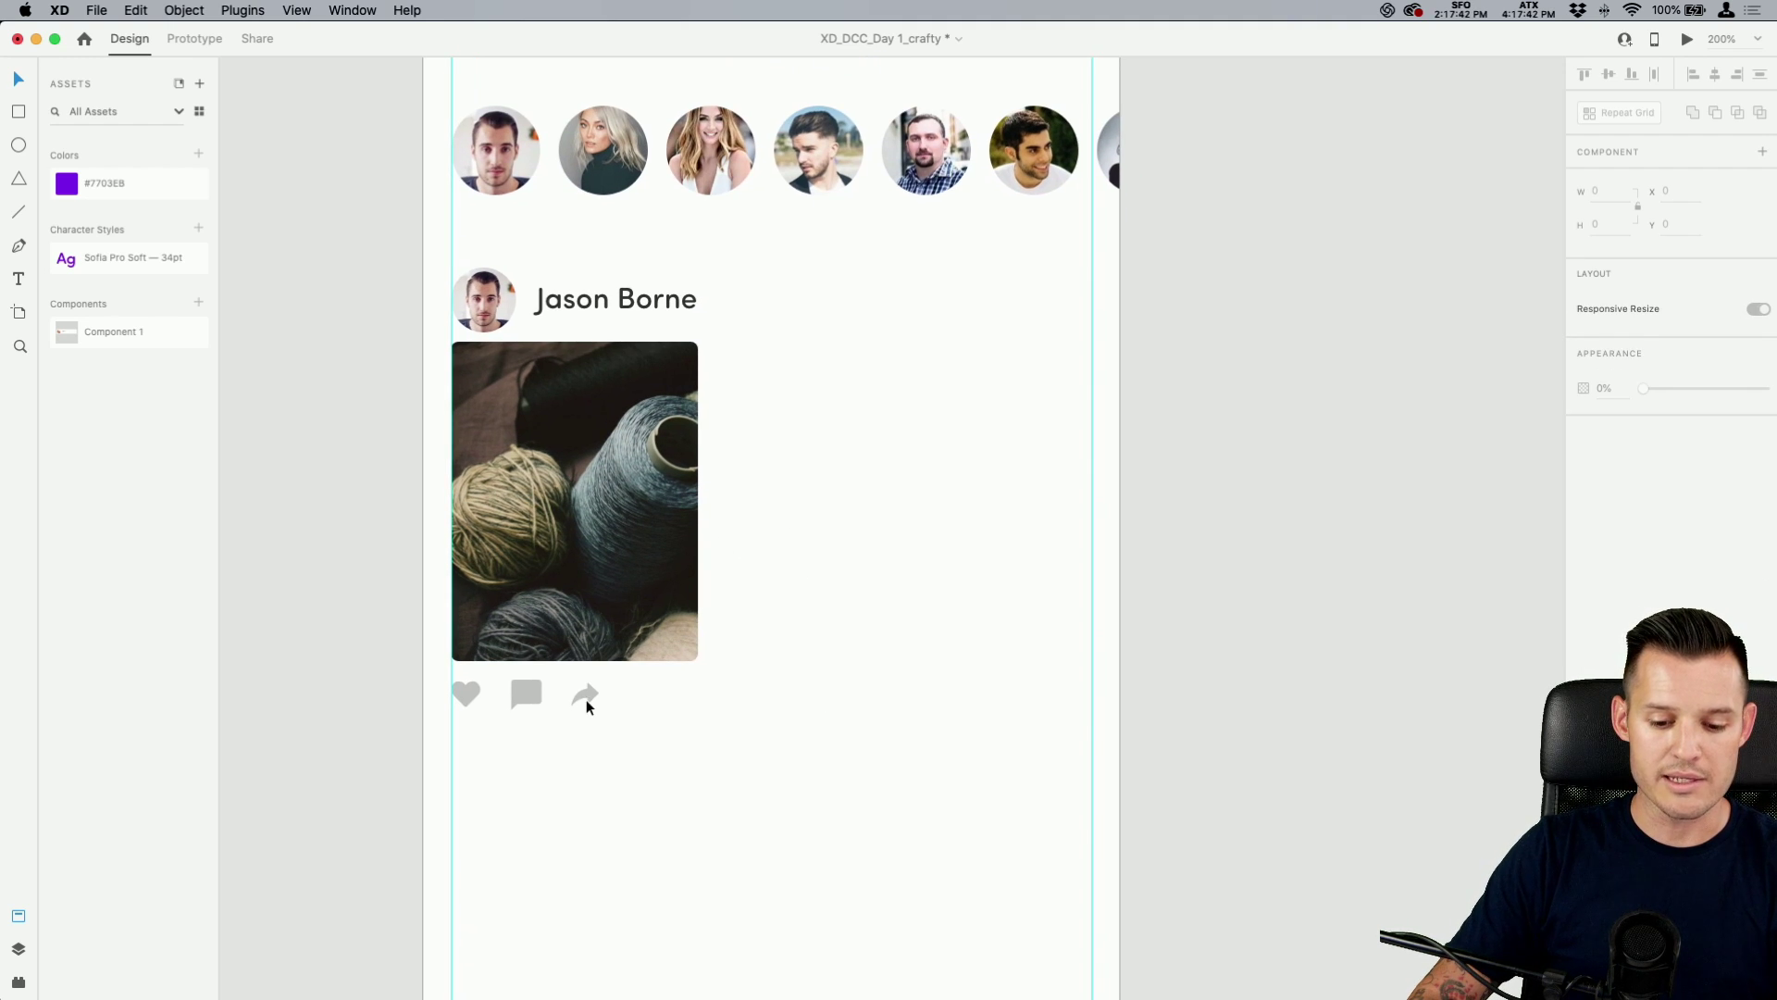
Enlarge the share arrow icon slightly to match the size of the speech bubble icon beside it.
scroll(453, 738, up, 10)
scroll(754, 662, right, 3)
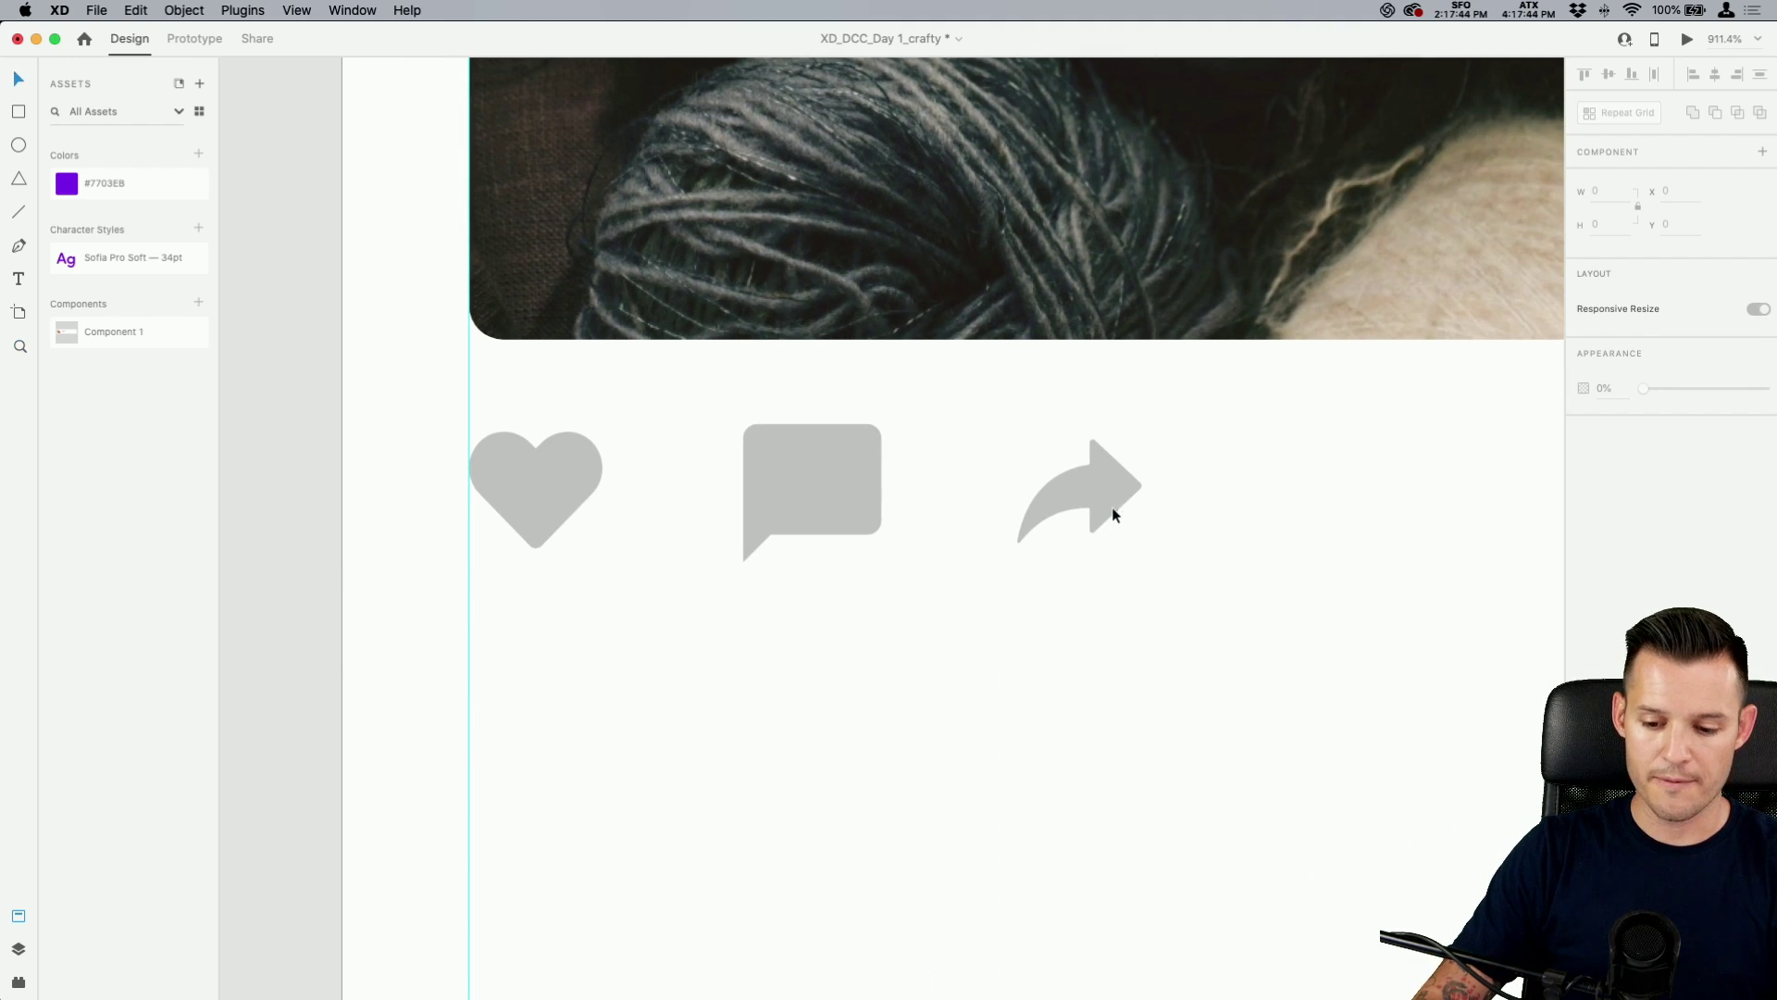
click(1111, 513)
drag(1142, 442, 1118, 470)
click(1208, 514)
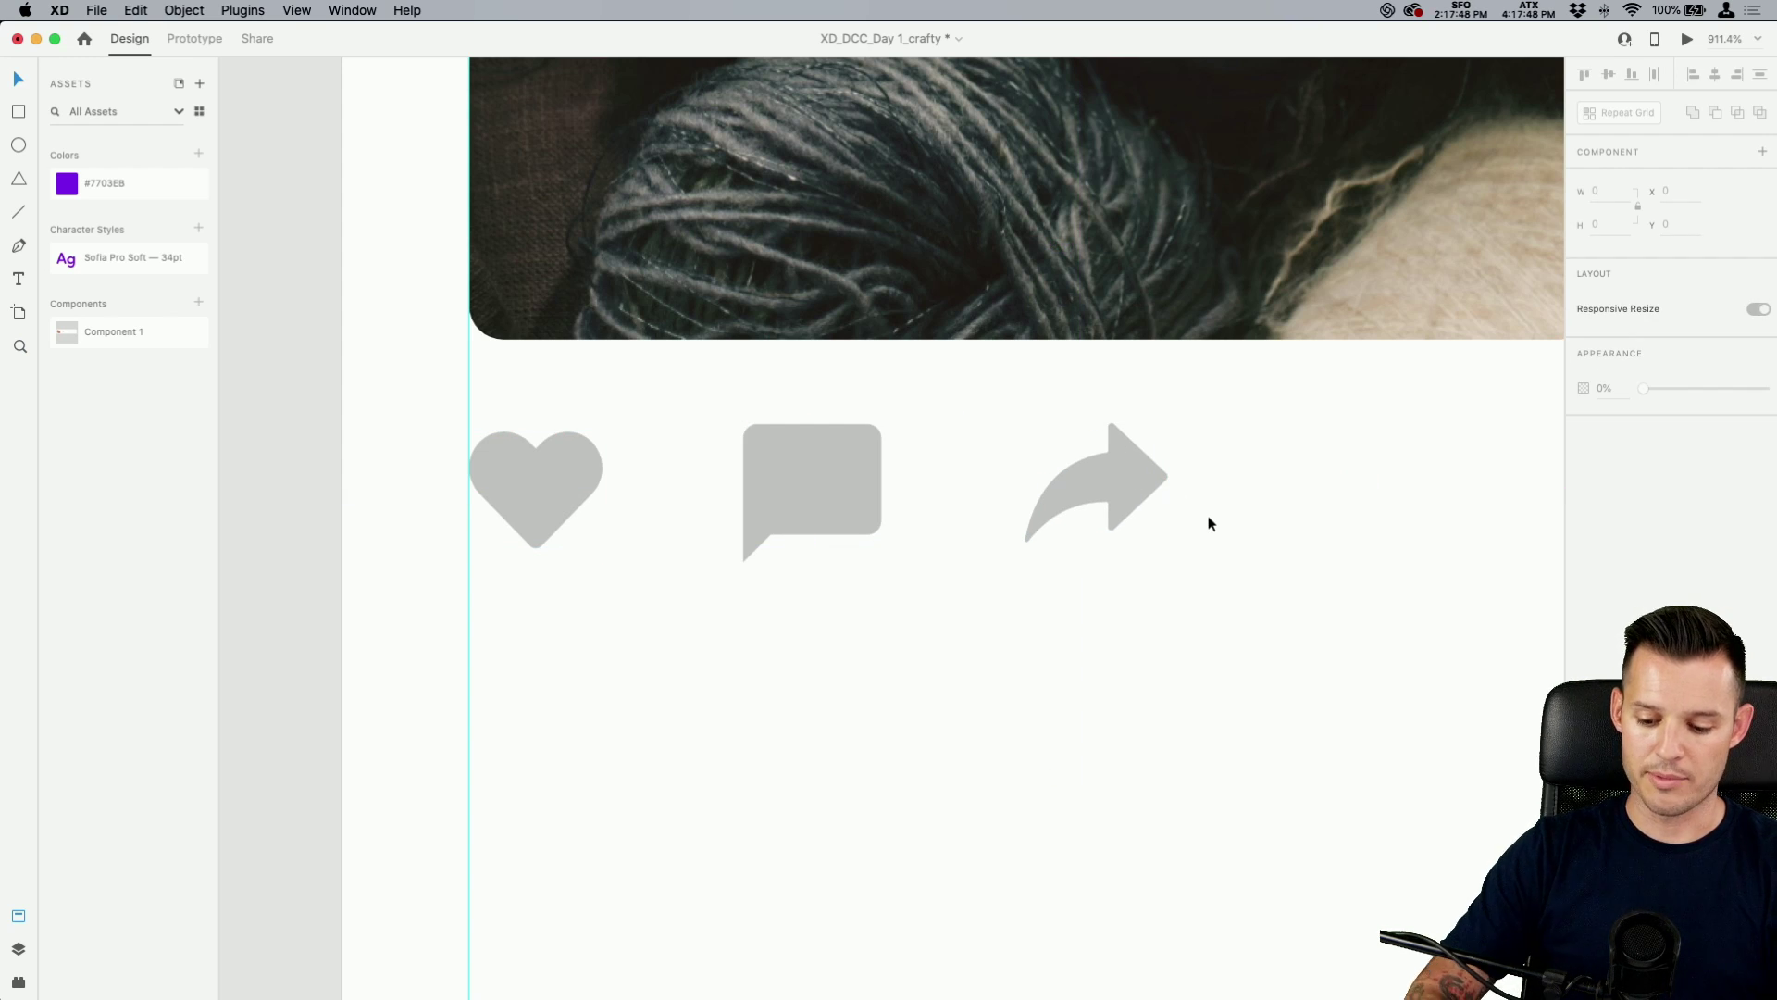
key(super+minus)
key(super+minus)
scroll(830, 726, up, 5)
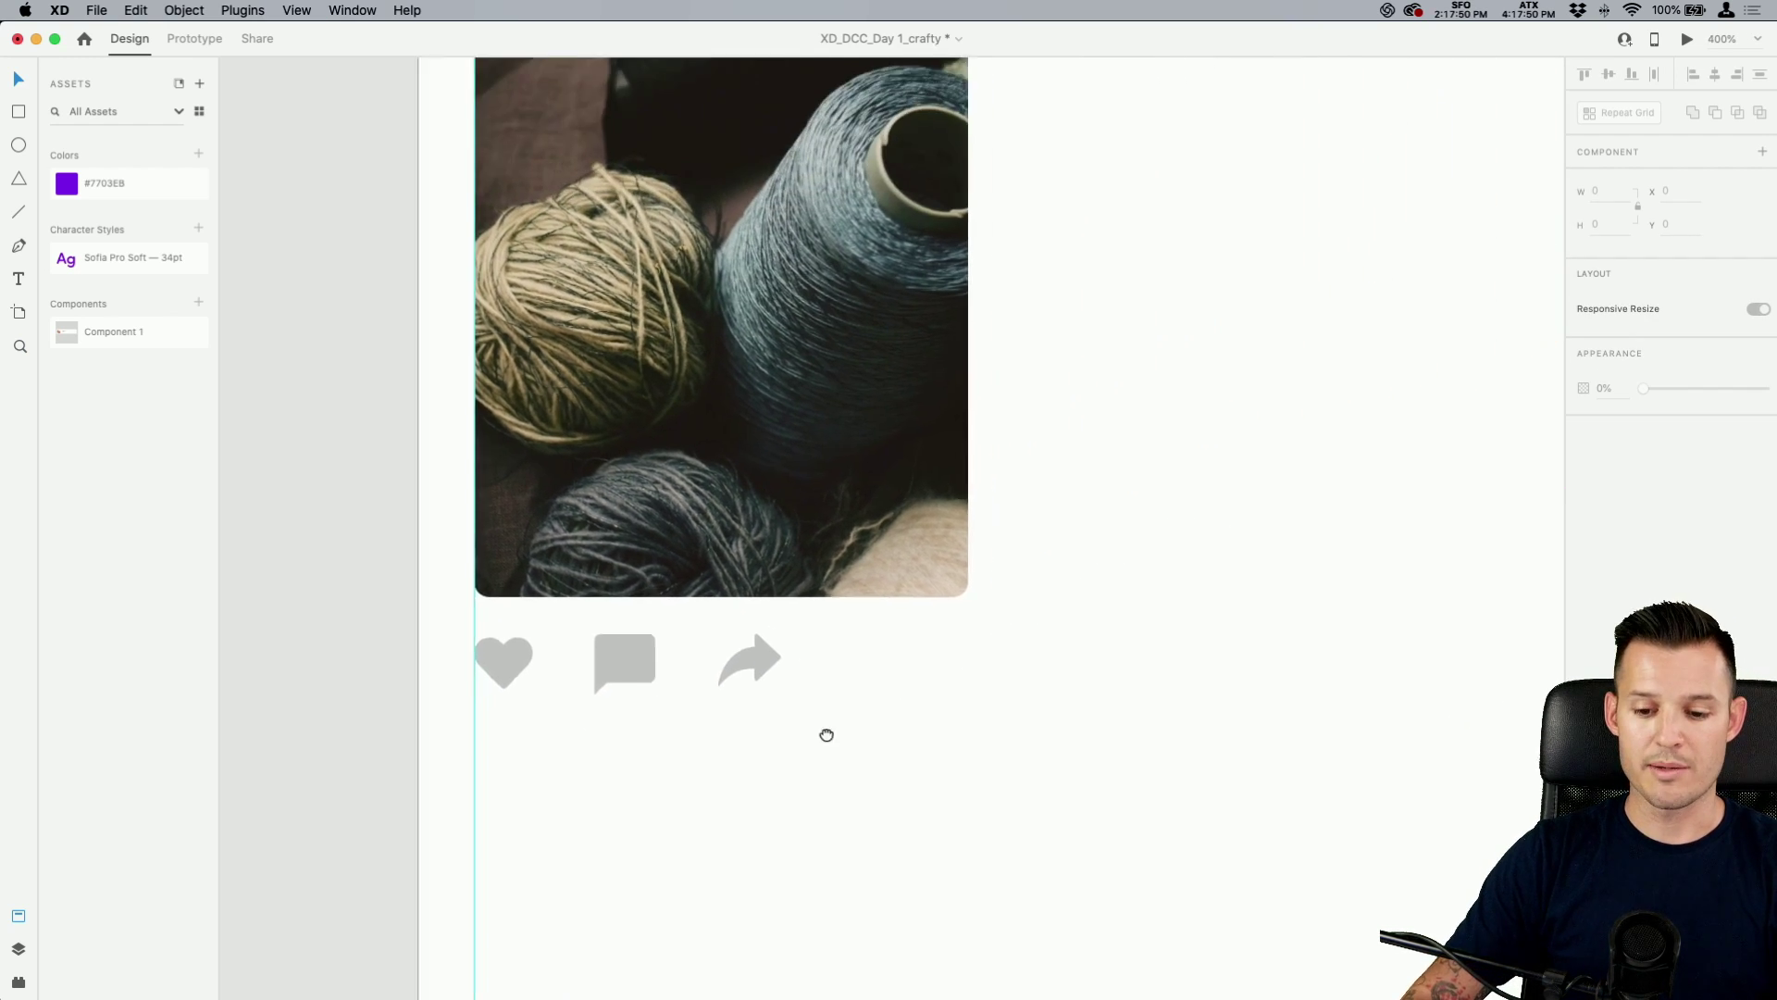
key(super+minus)
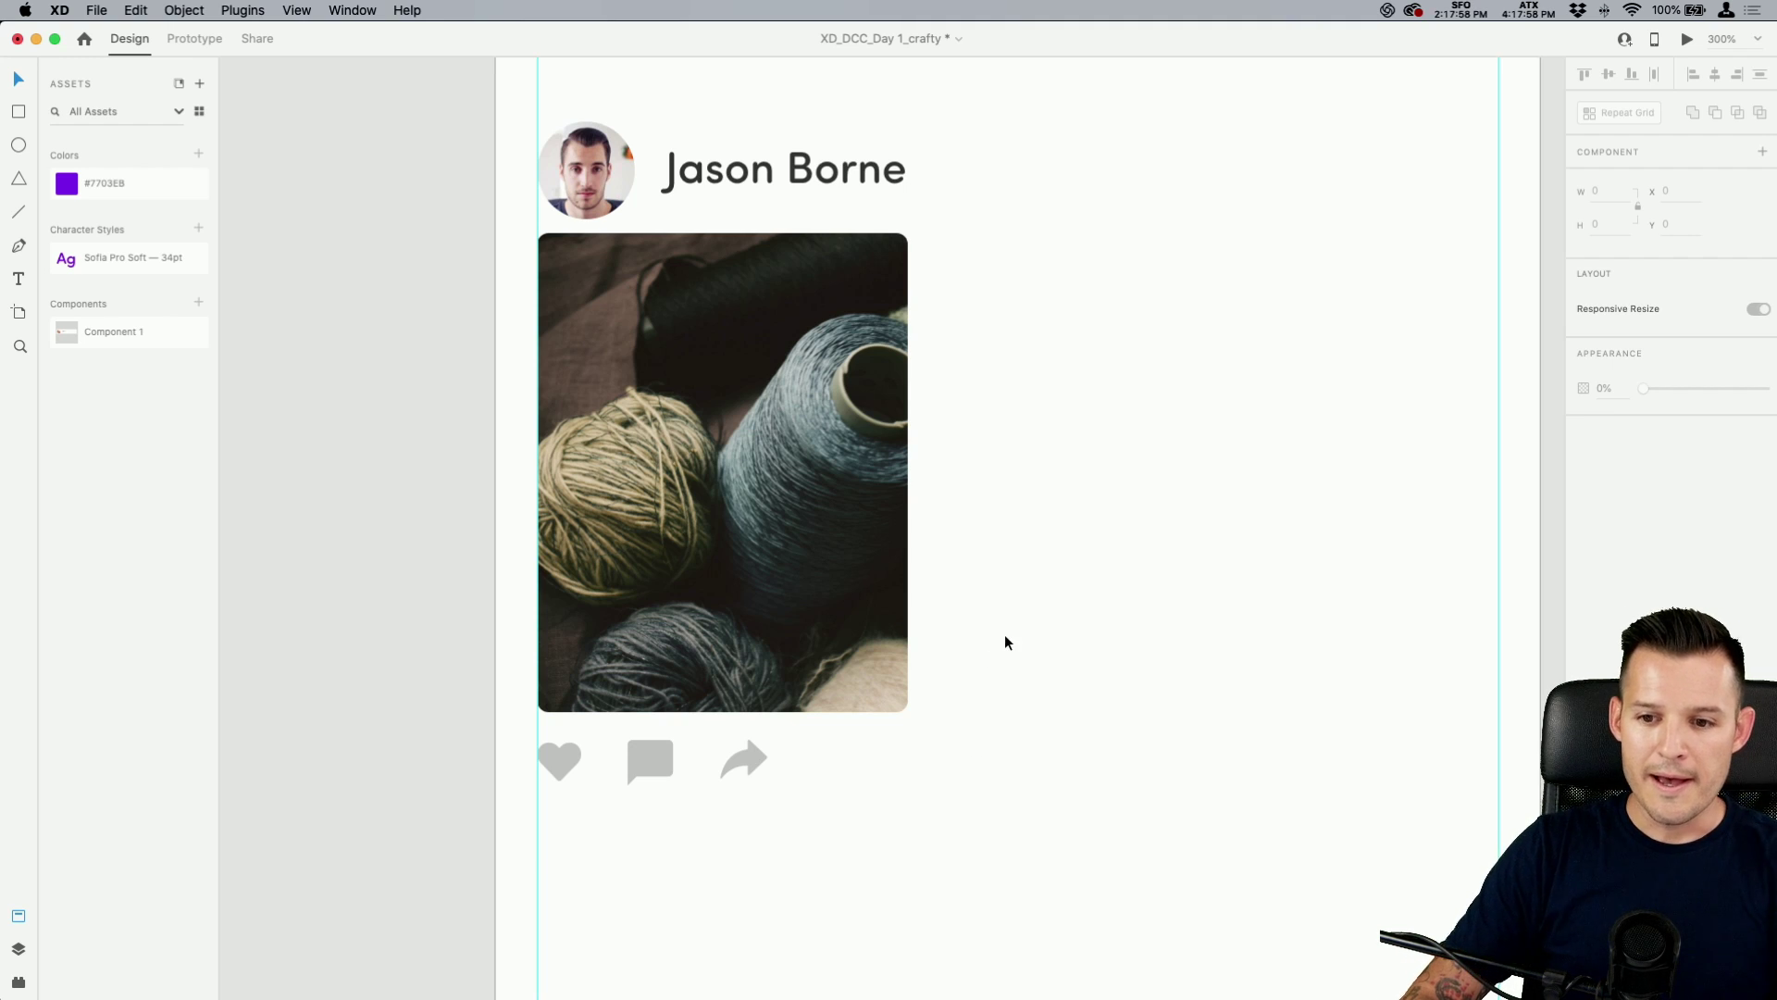
Scale the card's small avatar to 29 by 29 and position it at X 15, Y 199.
scroll(1008, 642, right, 2)
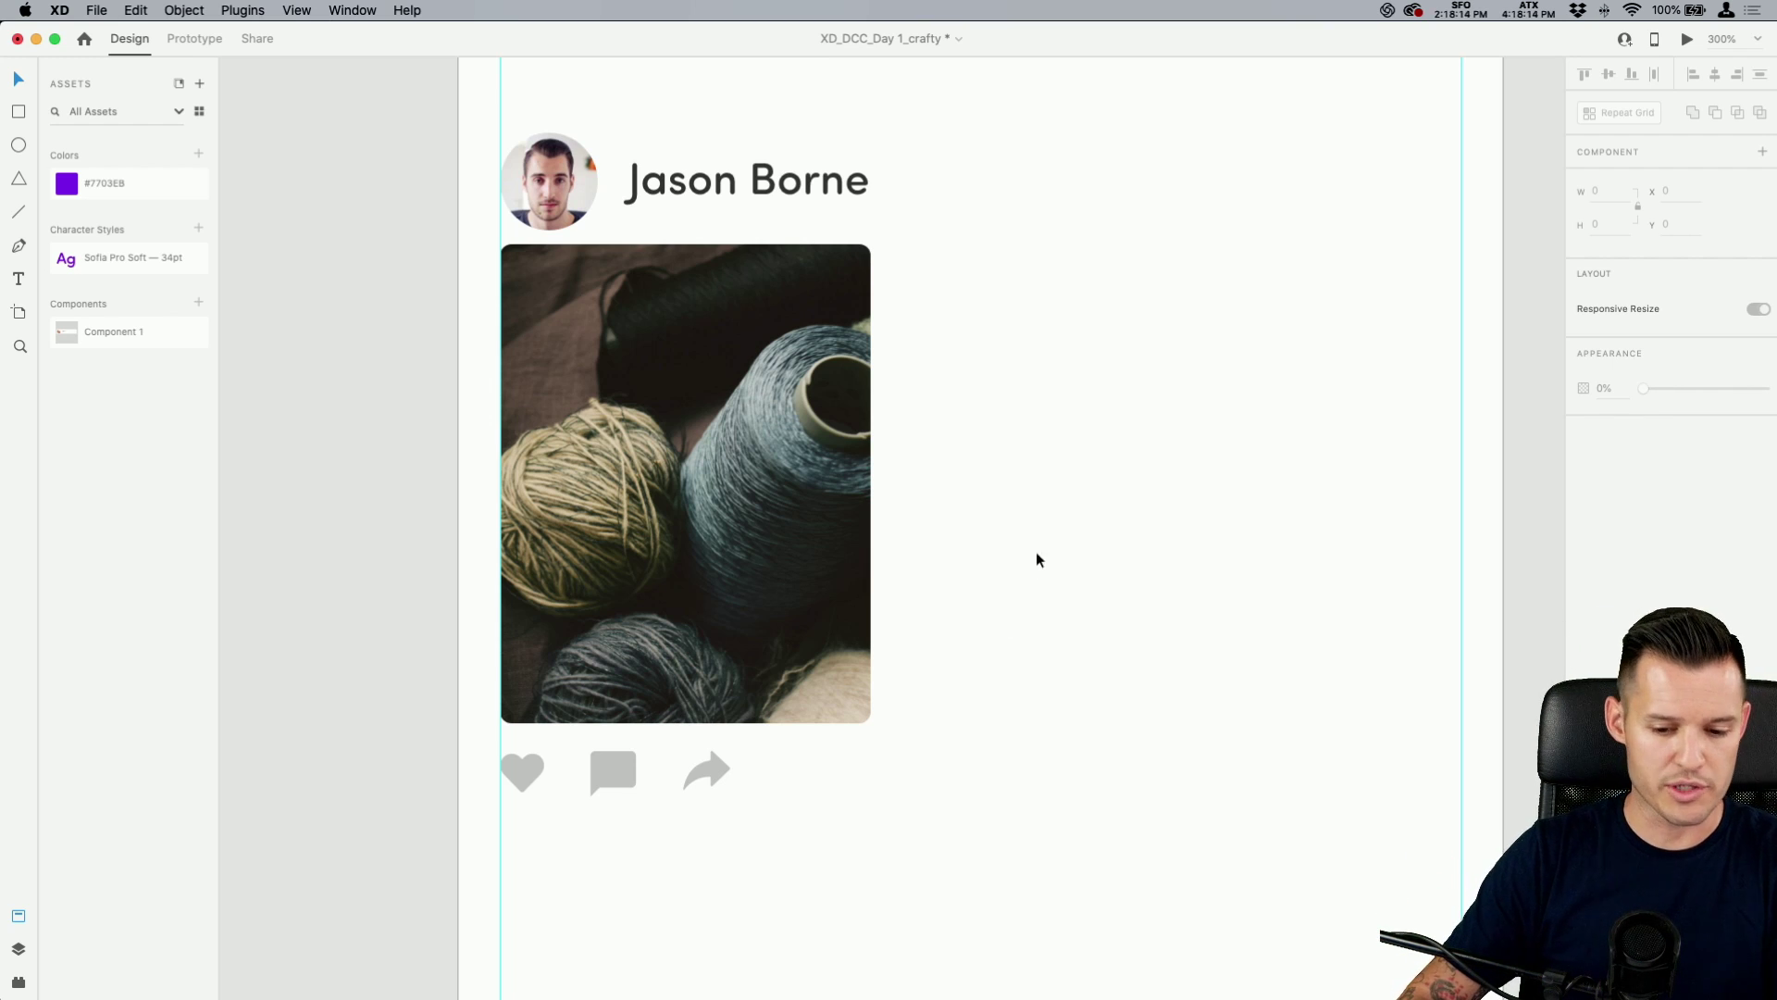
key(super+minus)
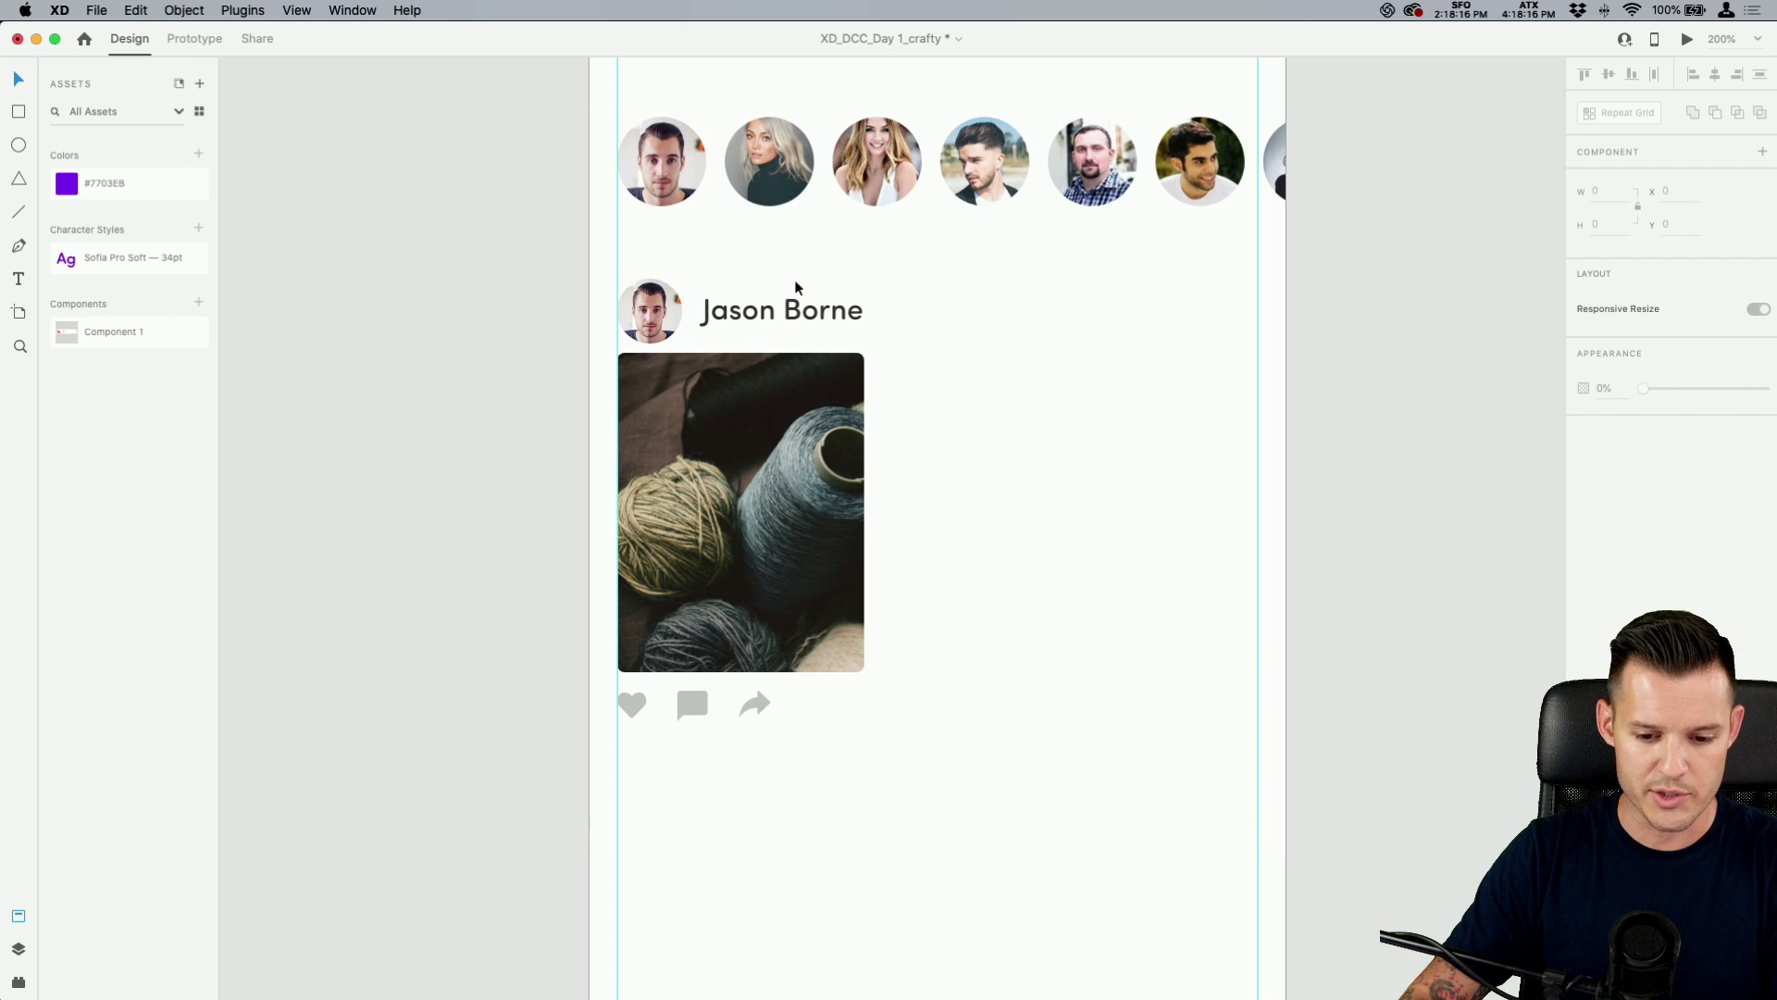
click(650, 298)
scroll(648, 243, up, 5)
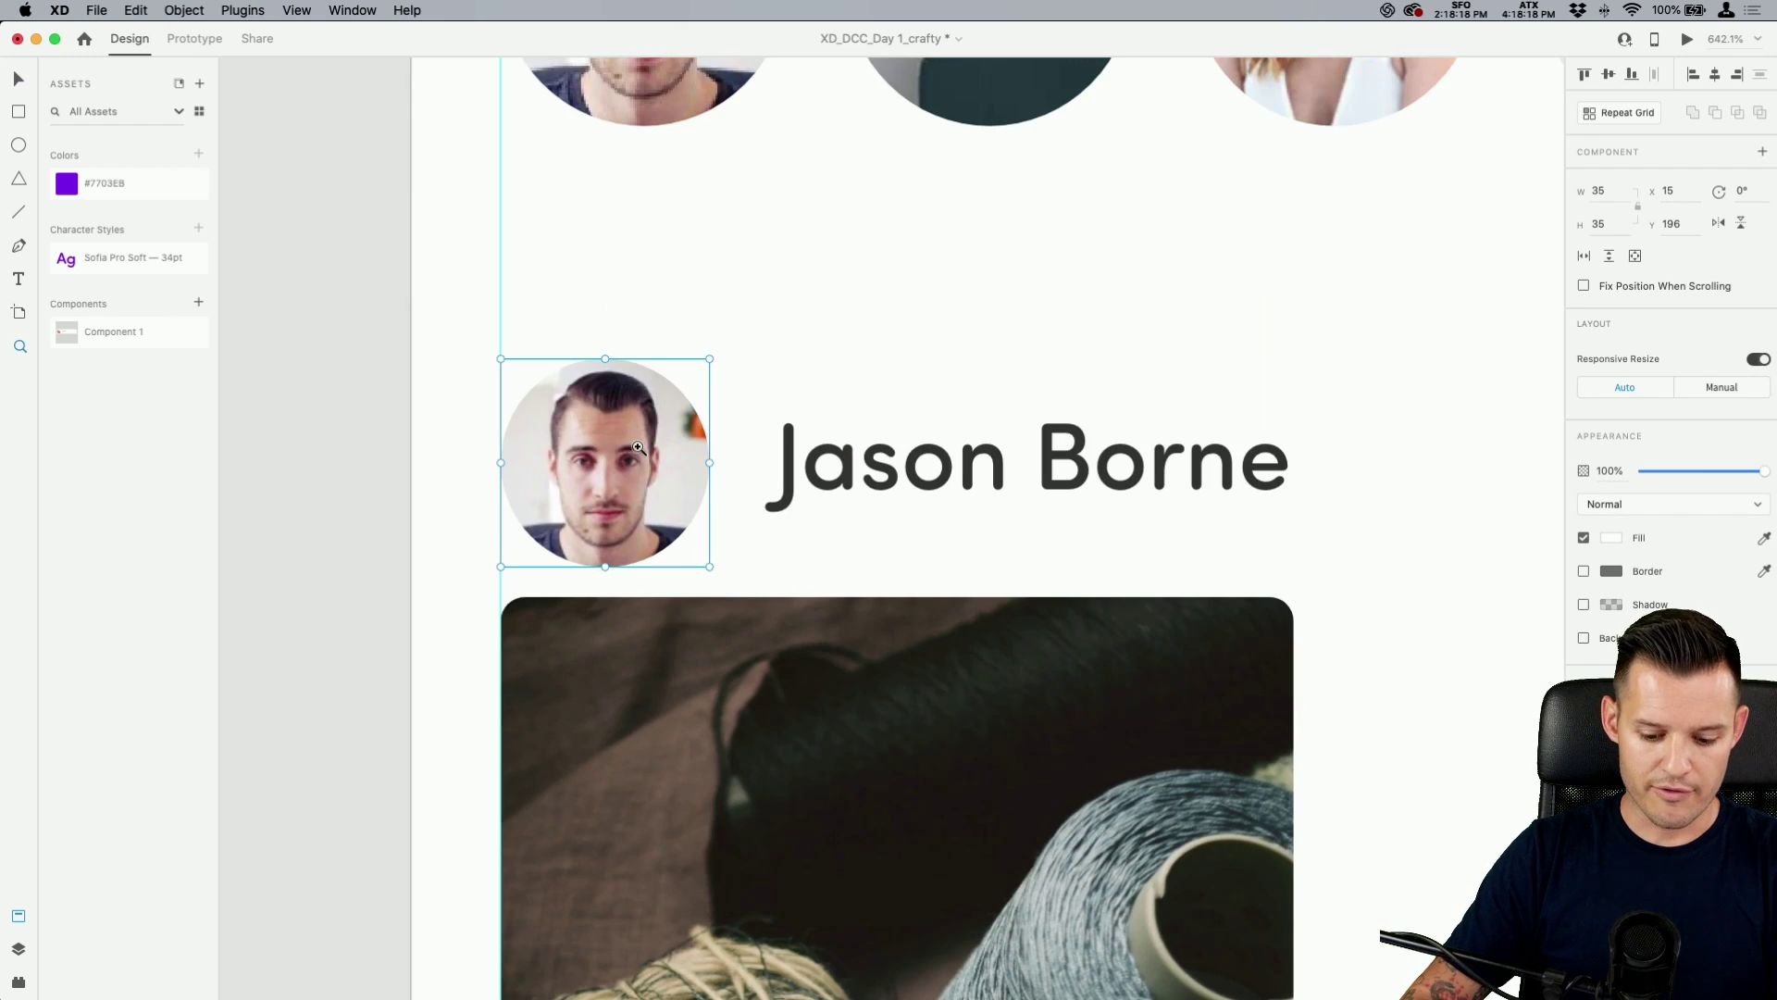
drag(709, 359, 691, 373)
drag(615, 461, 602, 459)
key(super+minus)
key(super+minus)
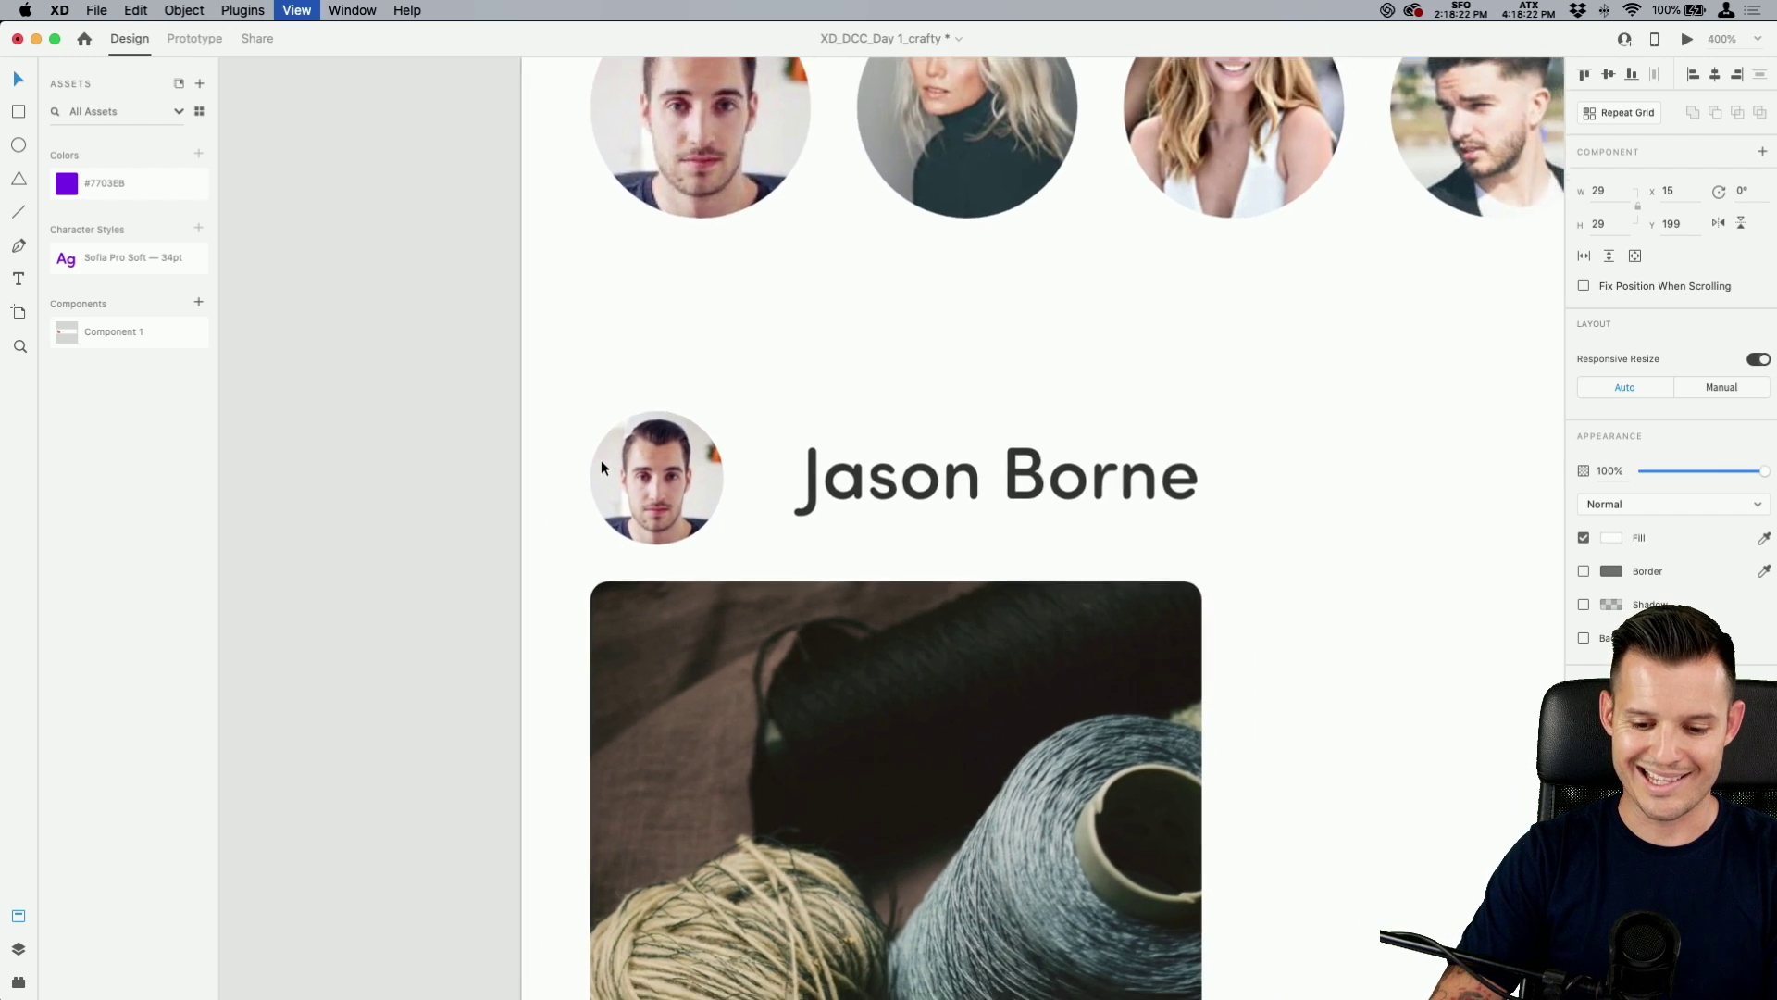
scroll(555, 453, down, 5)
key(super+minus)
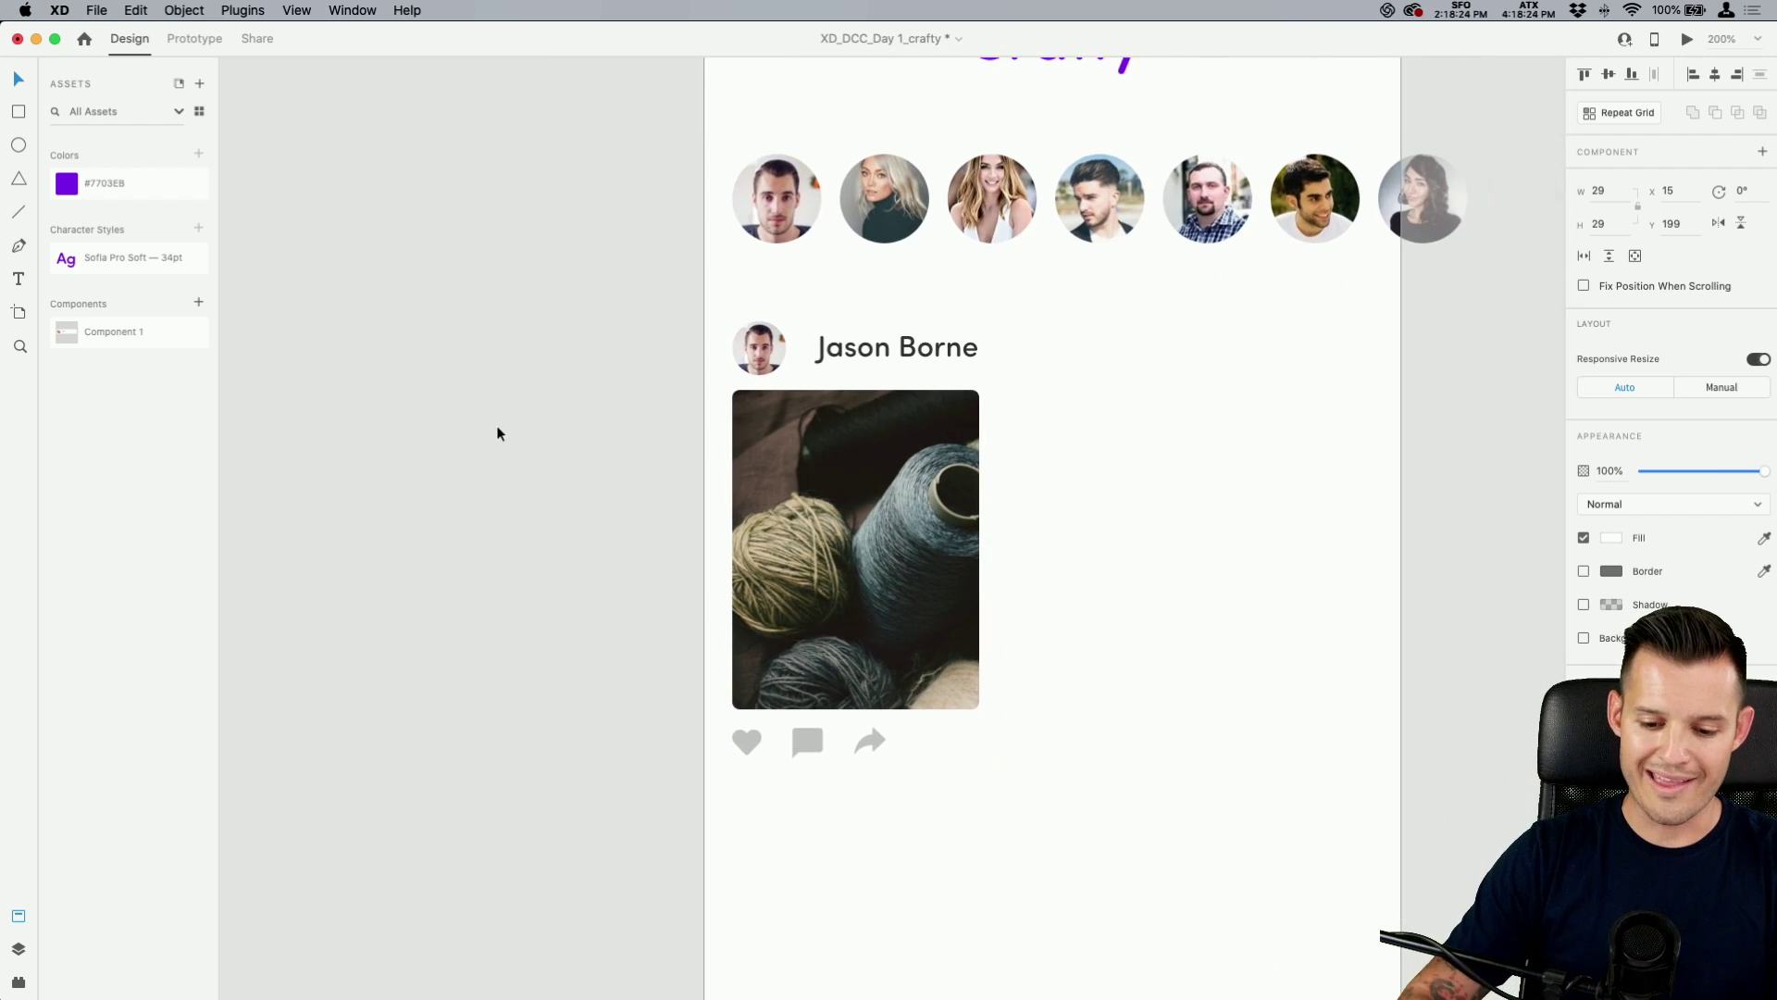
Shrink the speech bubble icon slightly to balance it with the heart and share icons.
scroll(505, 518, right, 2)
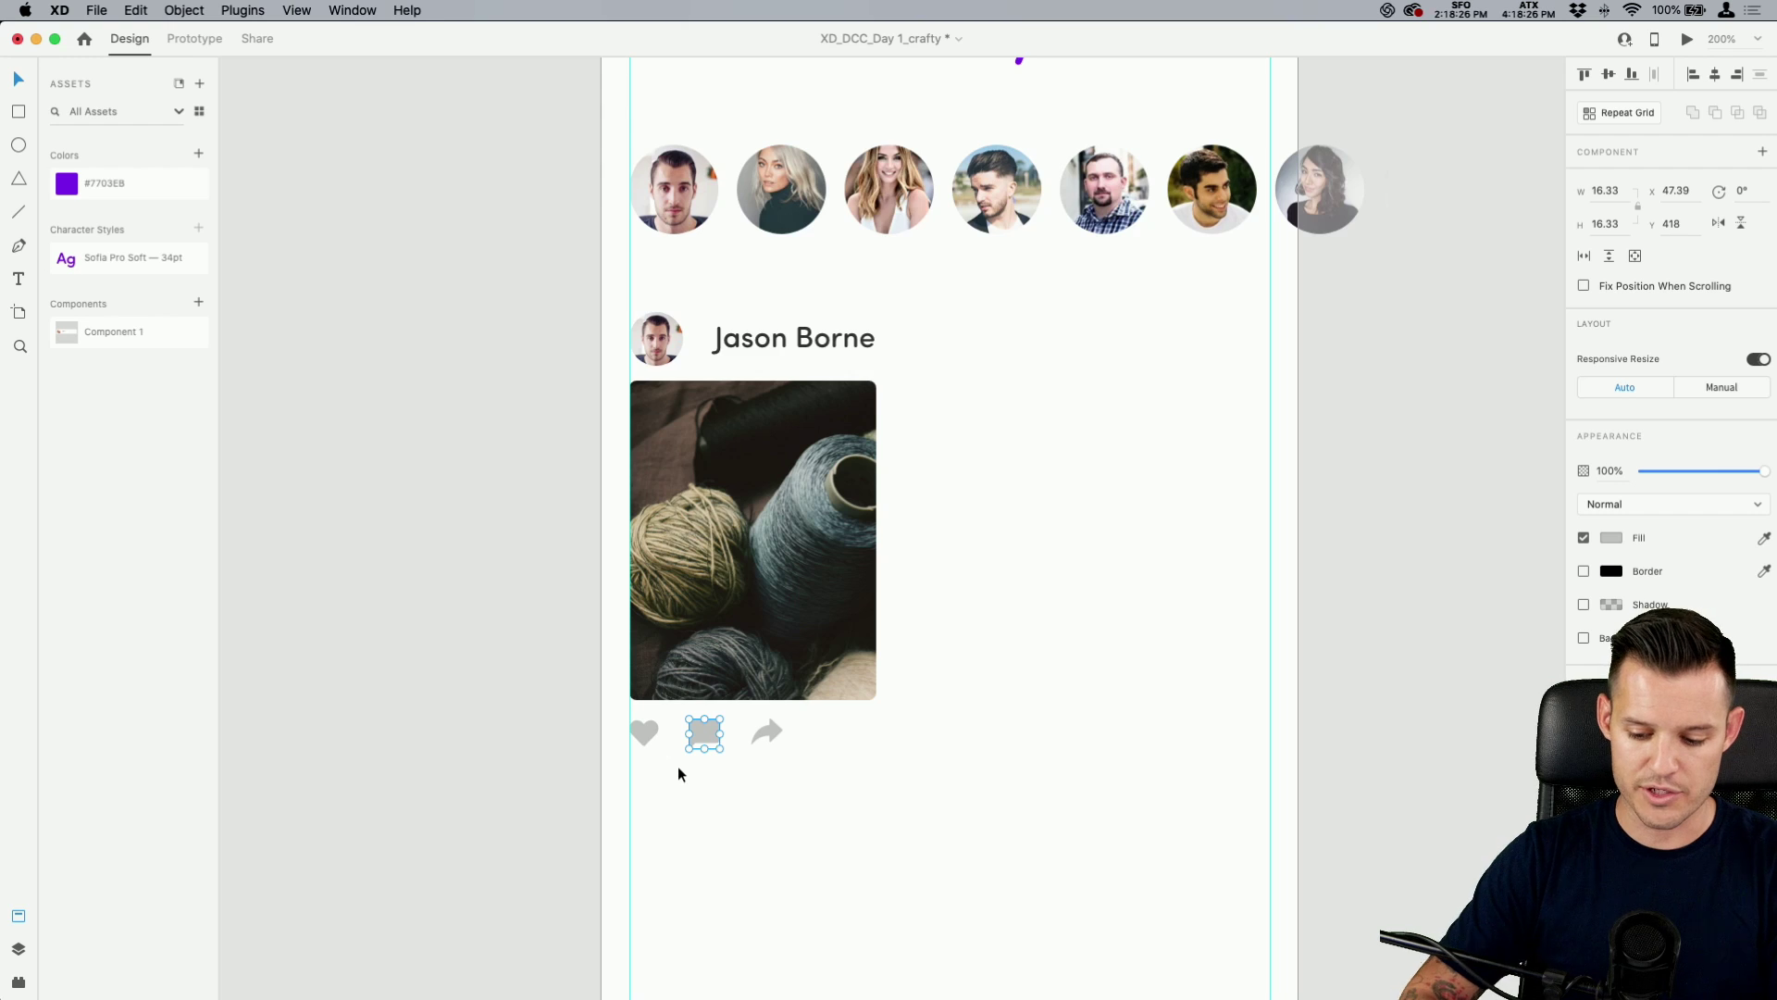
key(super+plus)
key(super+plus)
scroll(953, 393, down, 5)
drag(760, 623, 759, 619)
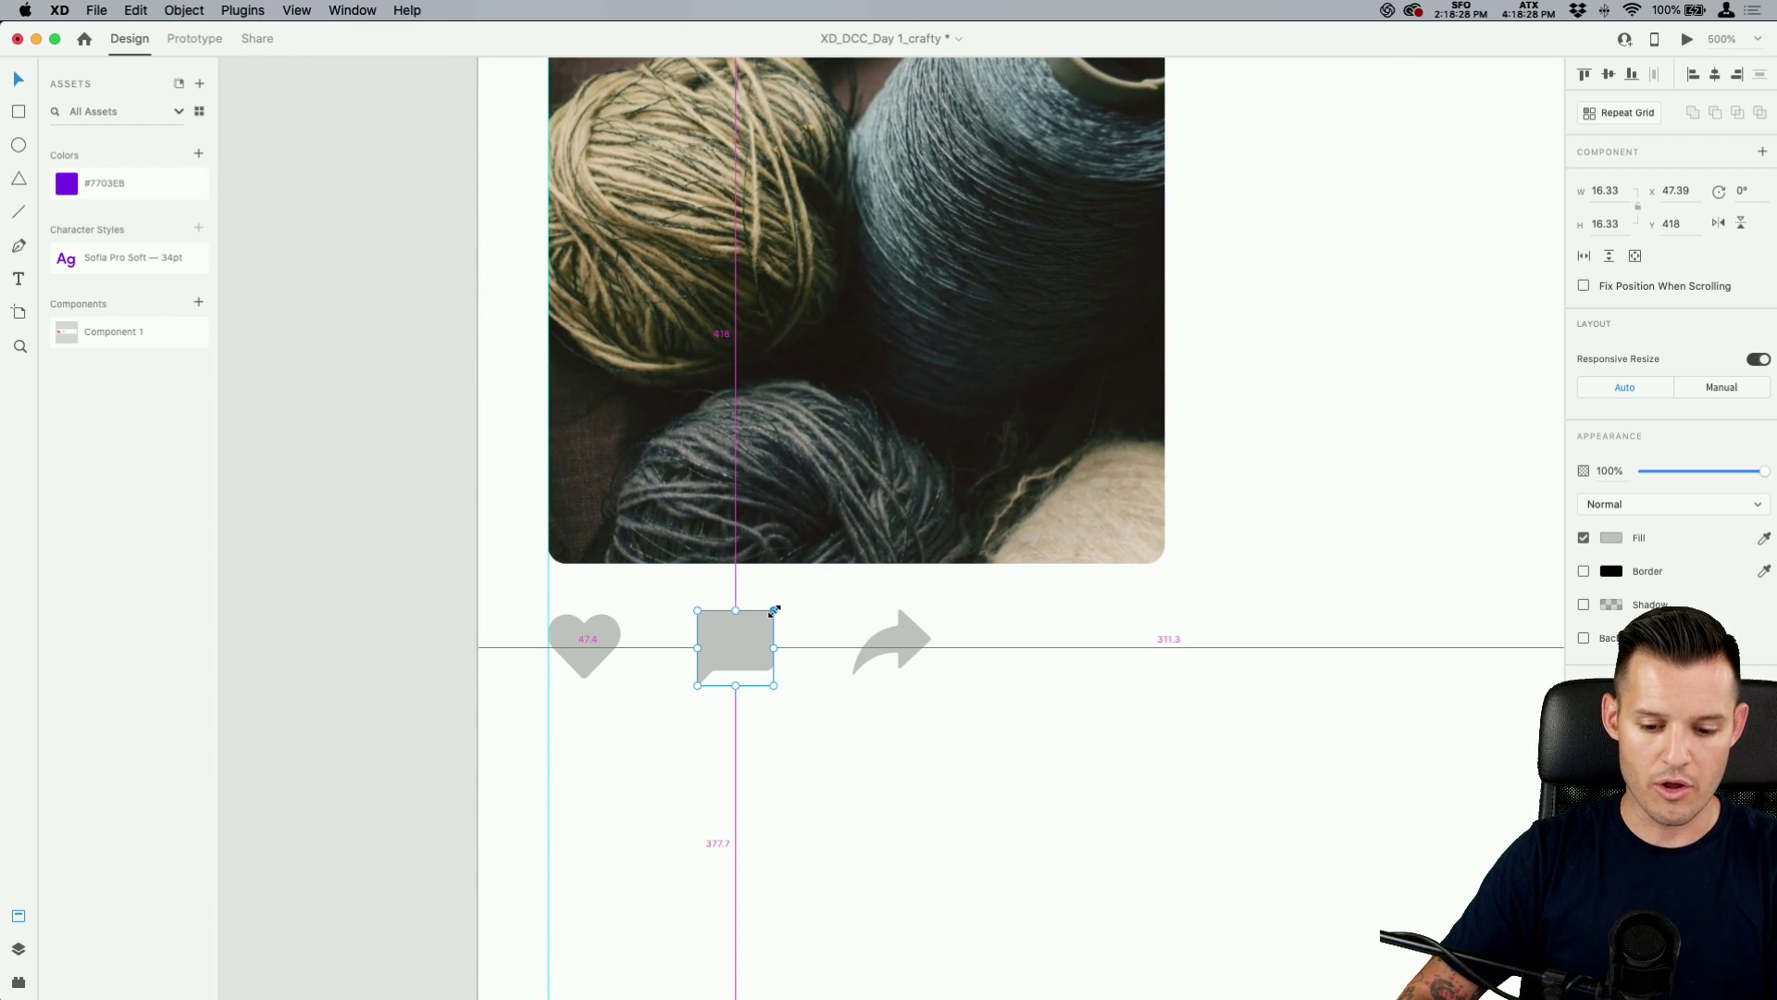
drag(1016, 625, 529, 658)
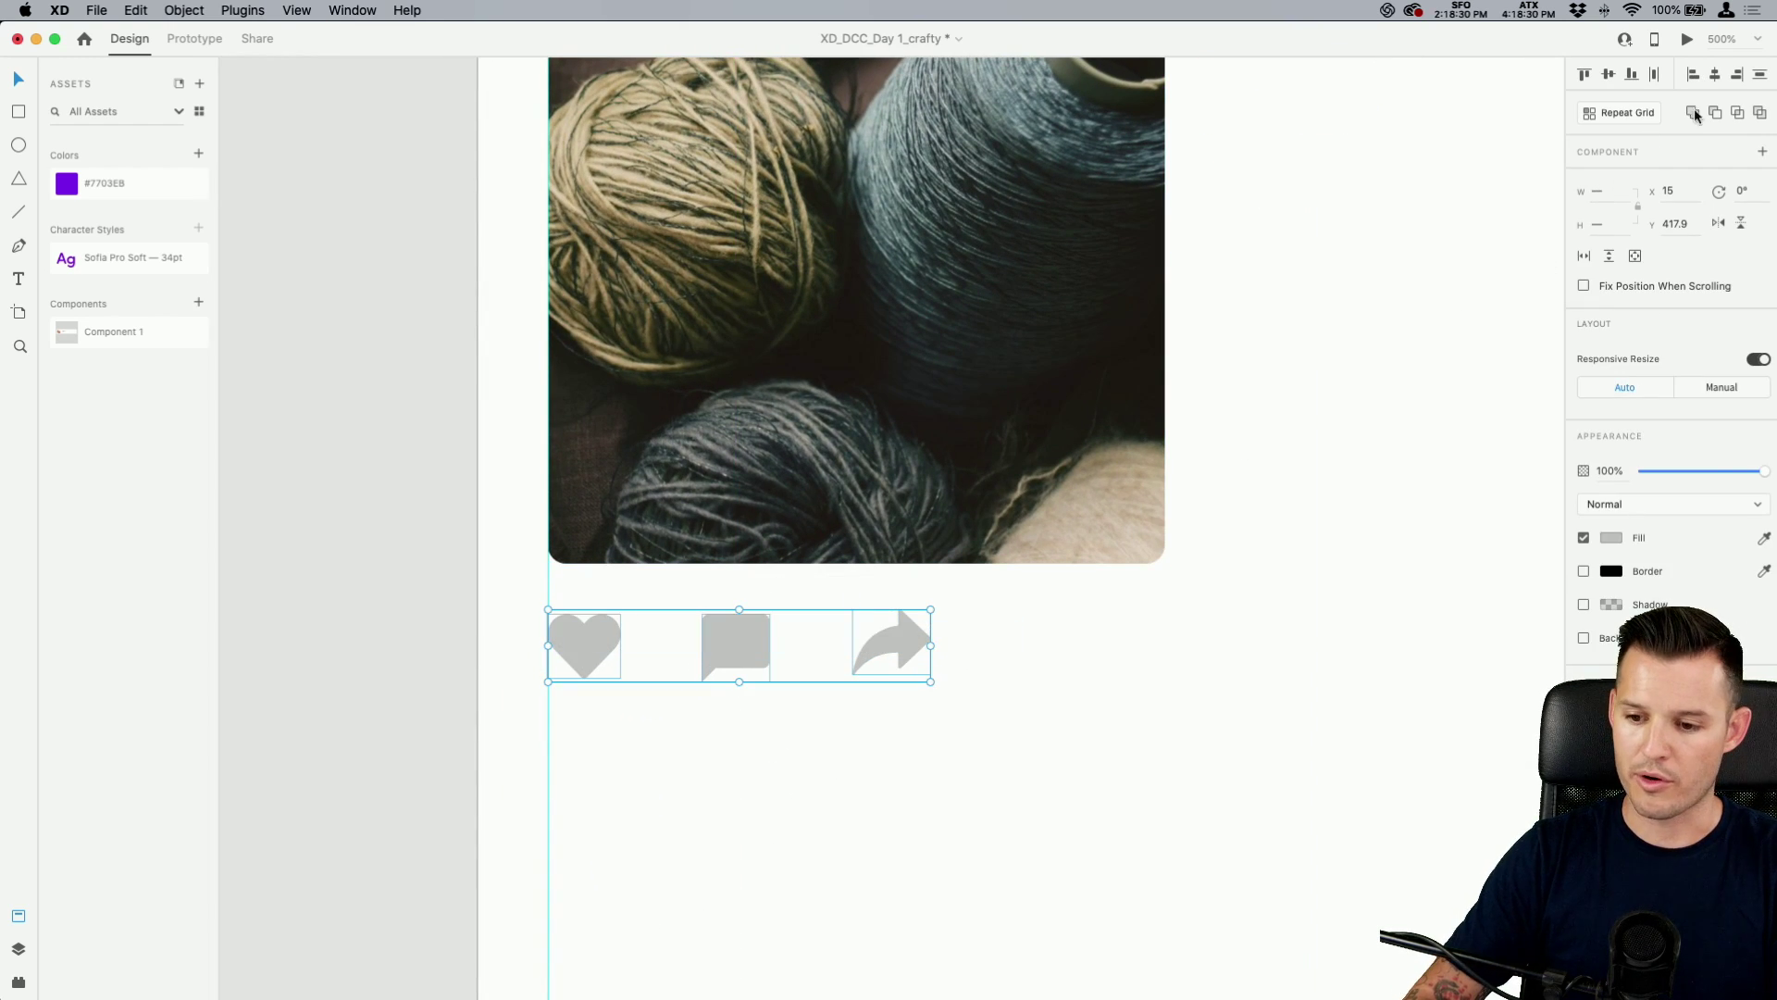
click(1281, 668)
key(super+minus)
key(super+minus)
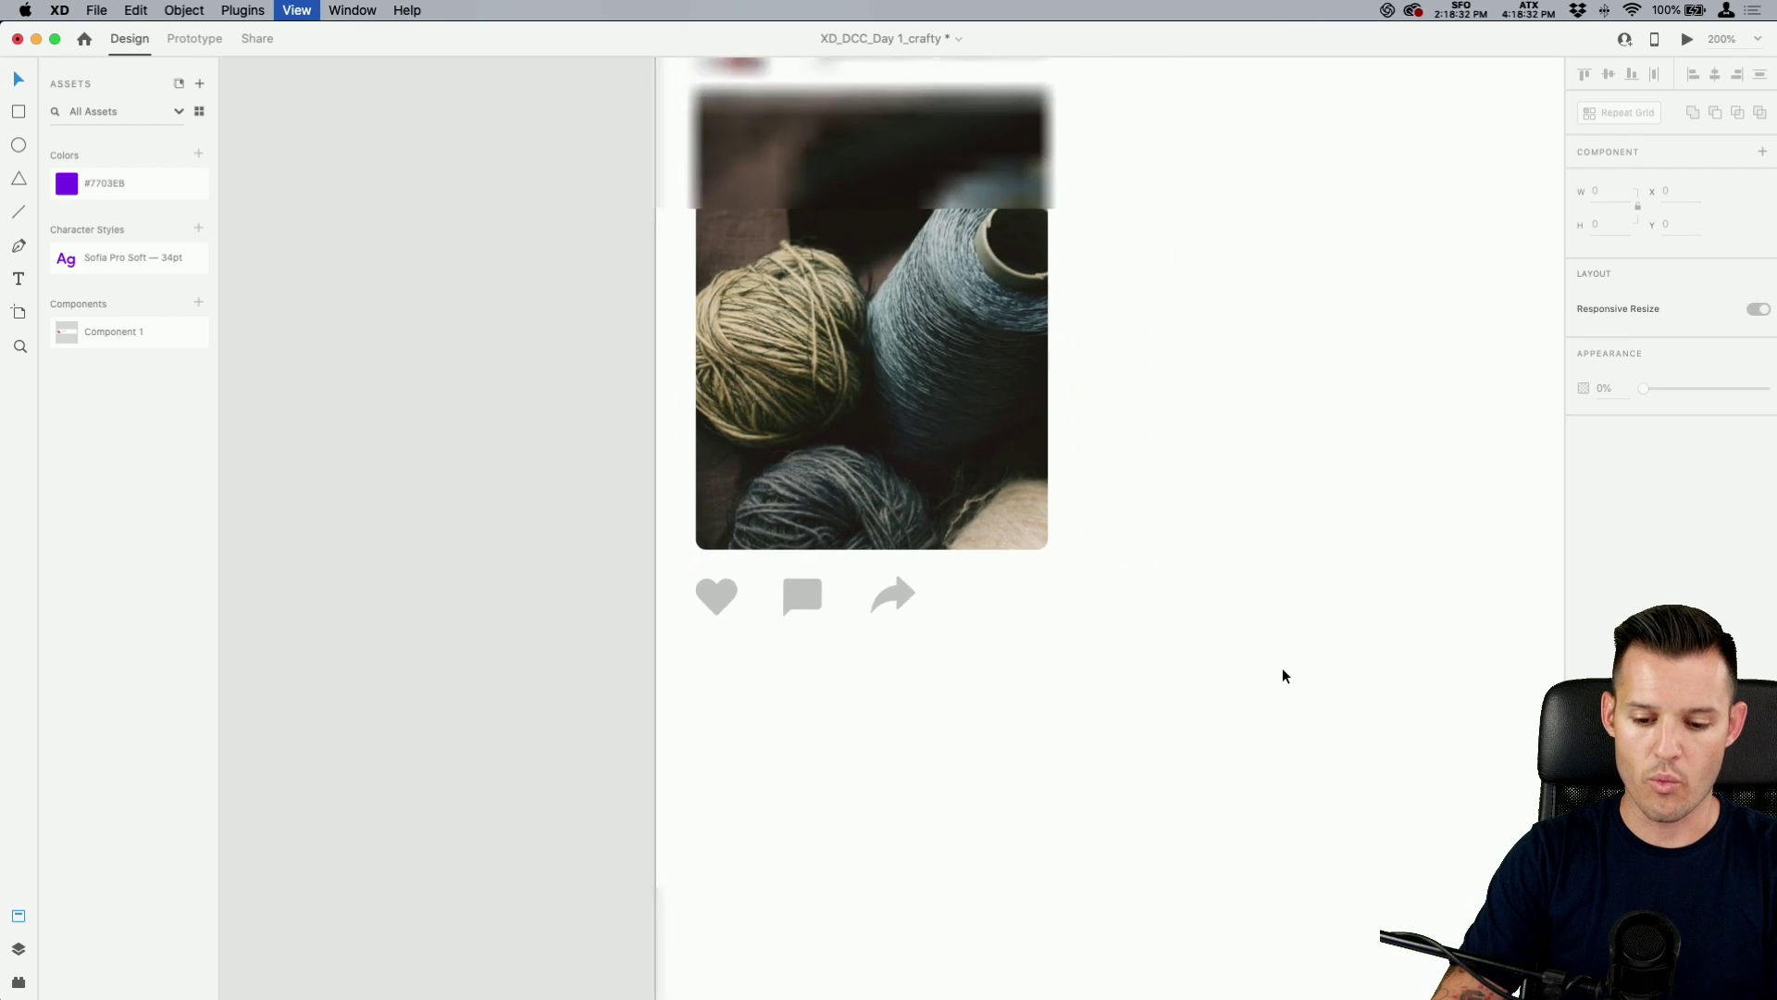
key(super+minus)
scroll(1174, 590, up, 2)
Group the small avatar, user name, yarn photo and three icons into a single post card.
drag(966, 715, 657, 604)
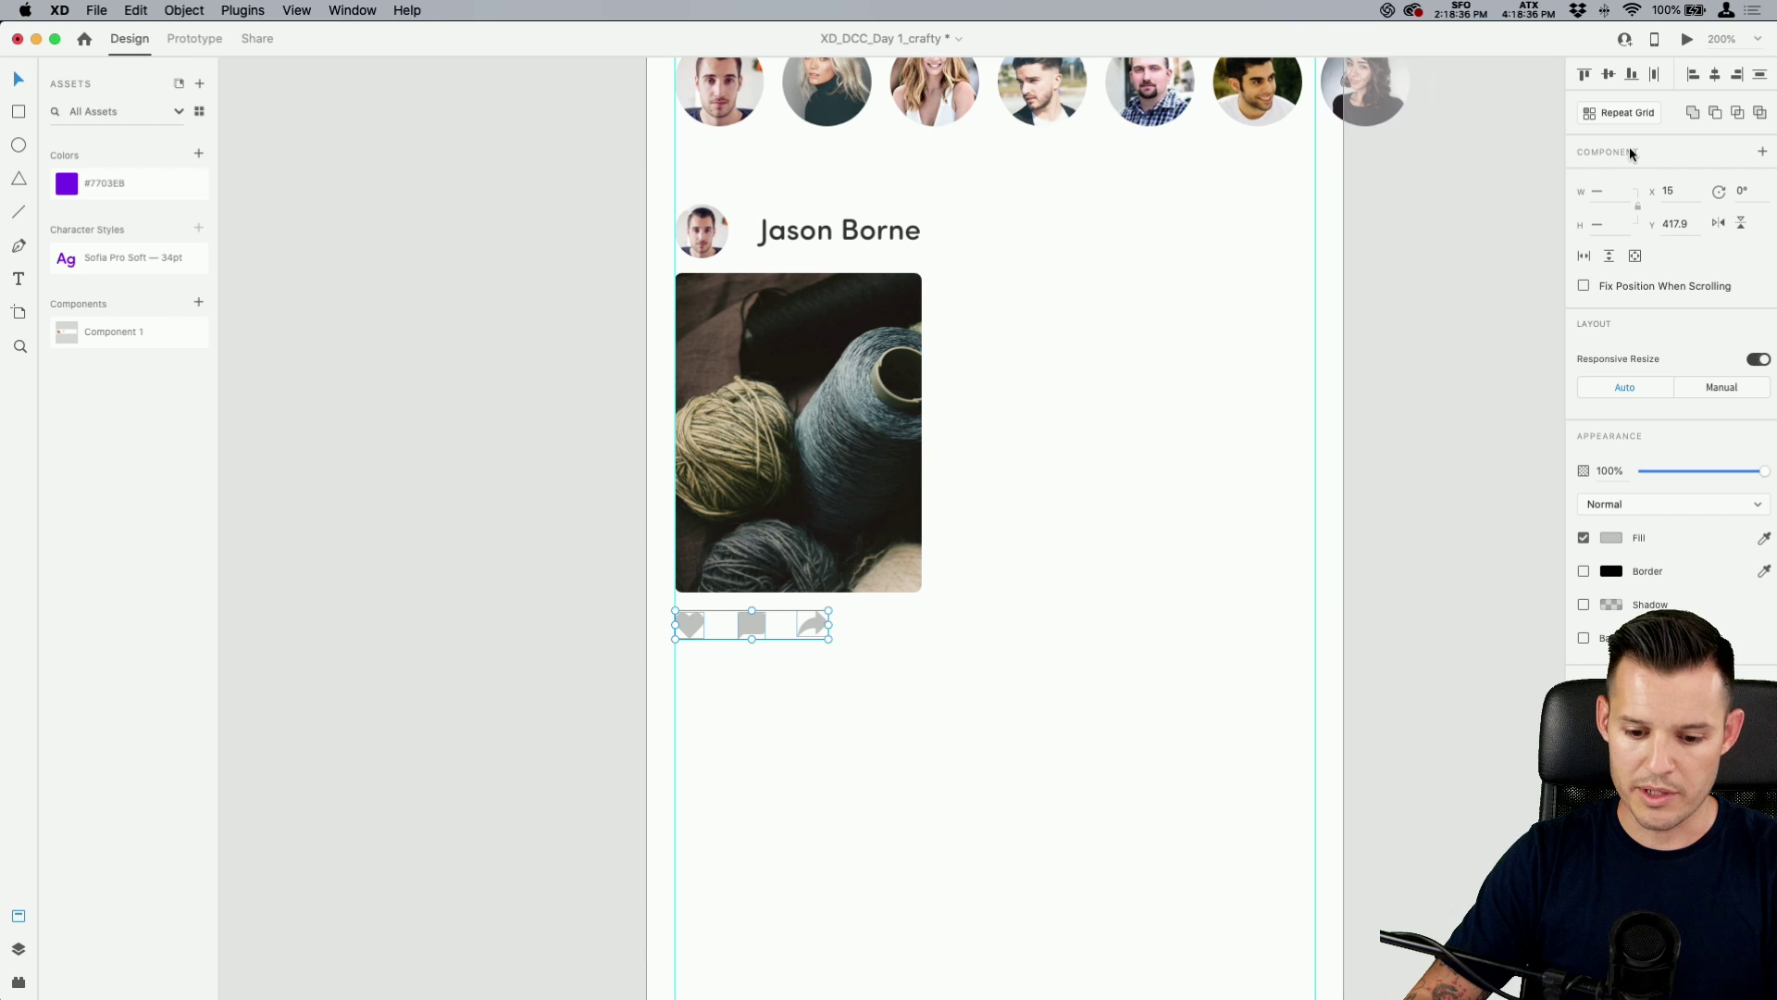
click(1179, 407)
drag(1179, 407, 1096, 526)
drag(971, 814, 535, 356)
key(super+g)
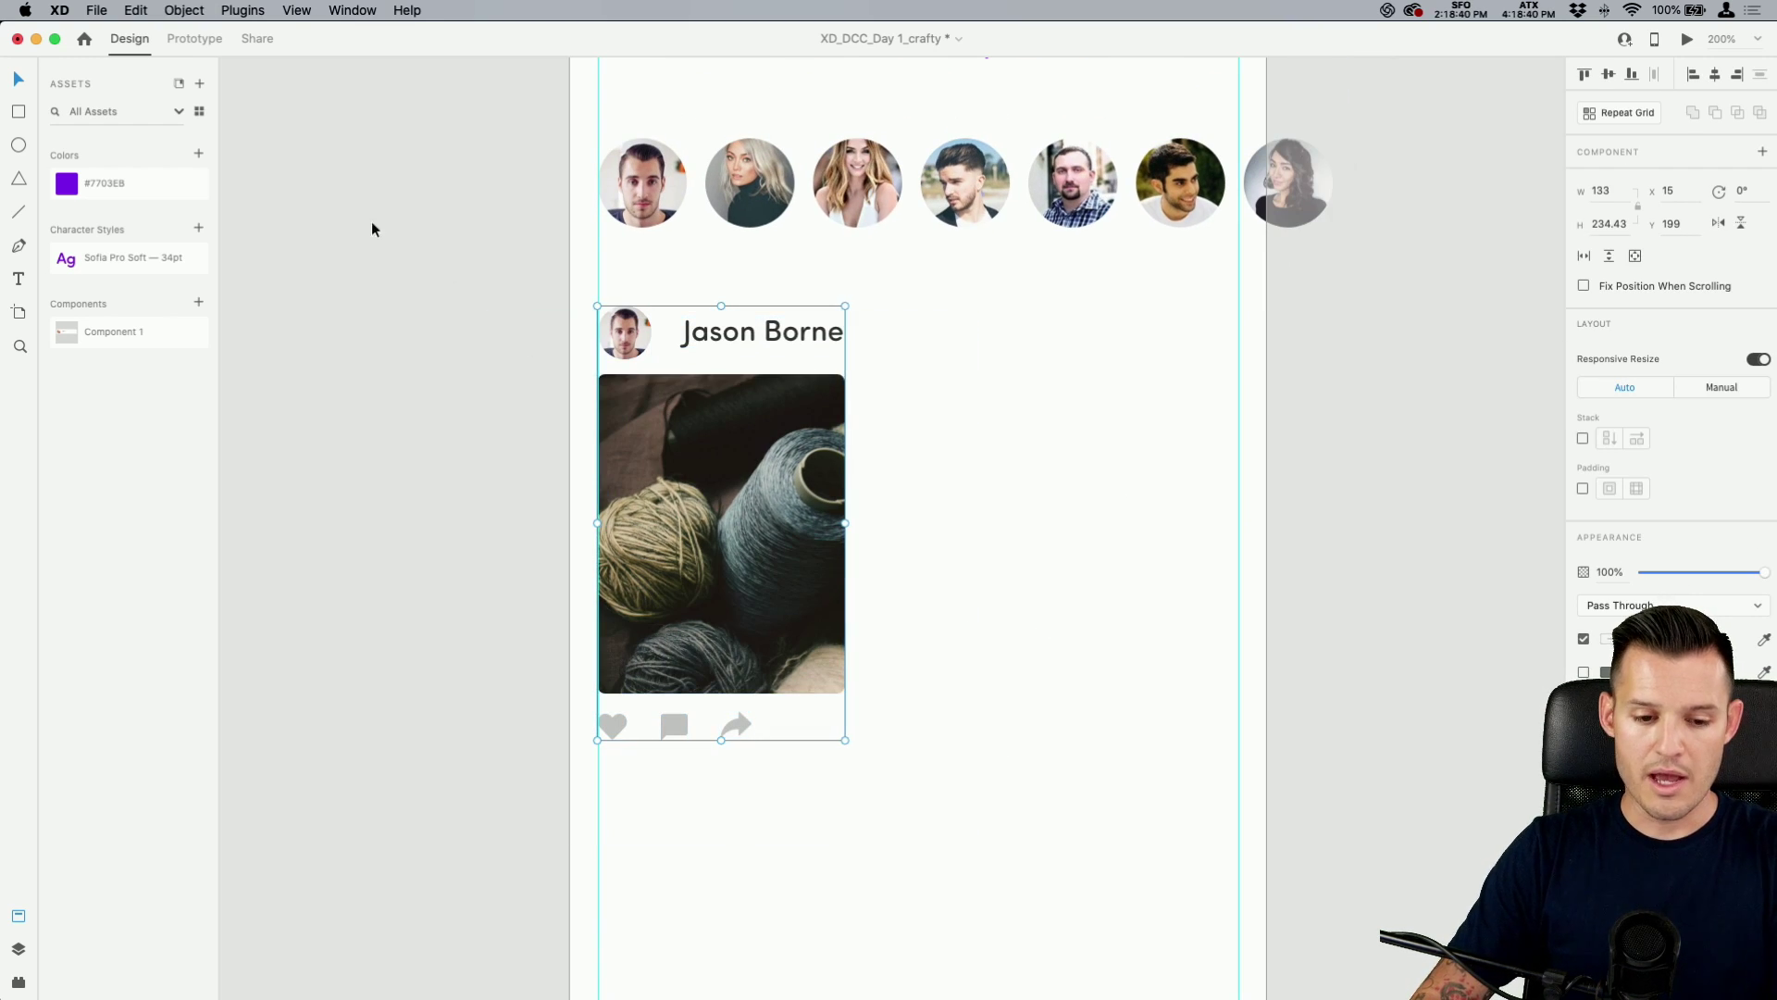
Rename the post card's group layer as "craft card".
click(19, 952)
double_click(95, 150)
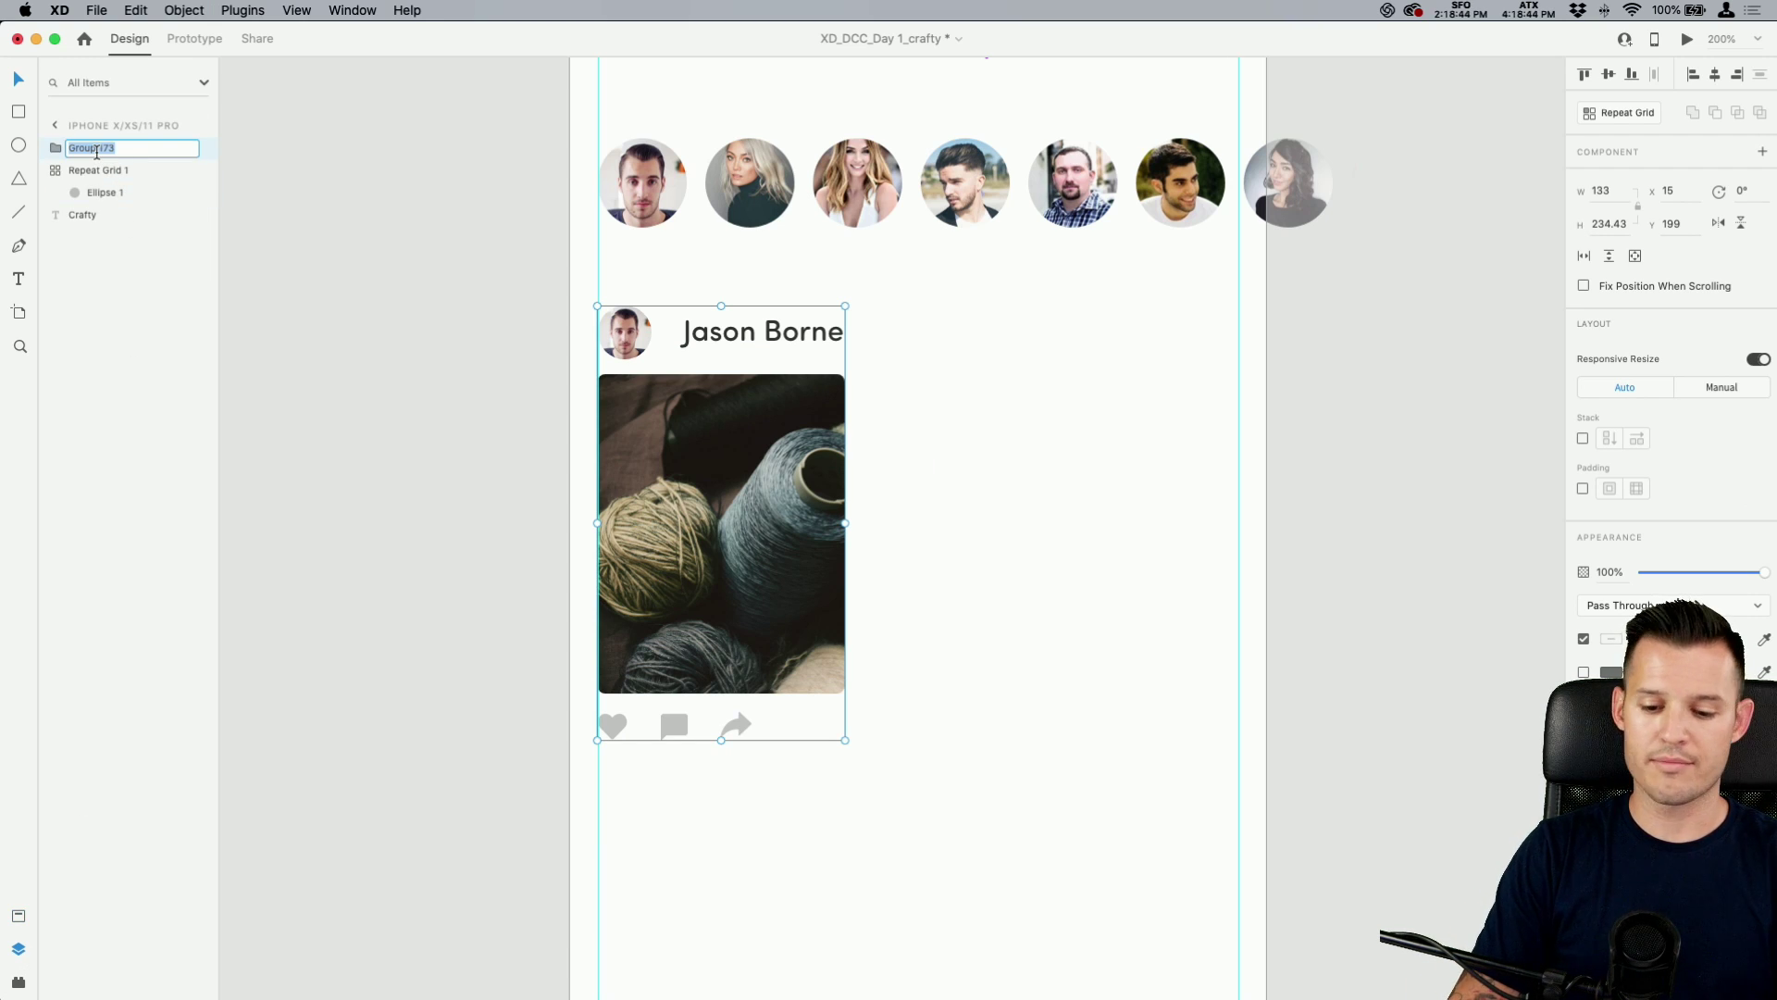
text(c raft card)
key(Return)
double_click(83, 148)
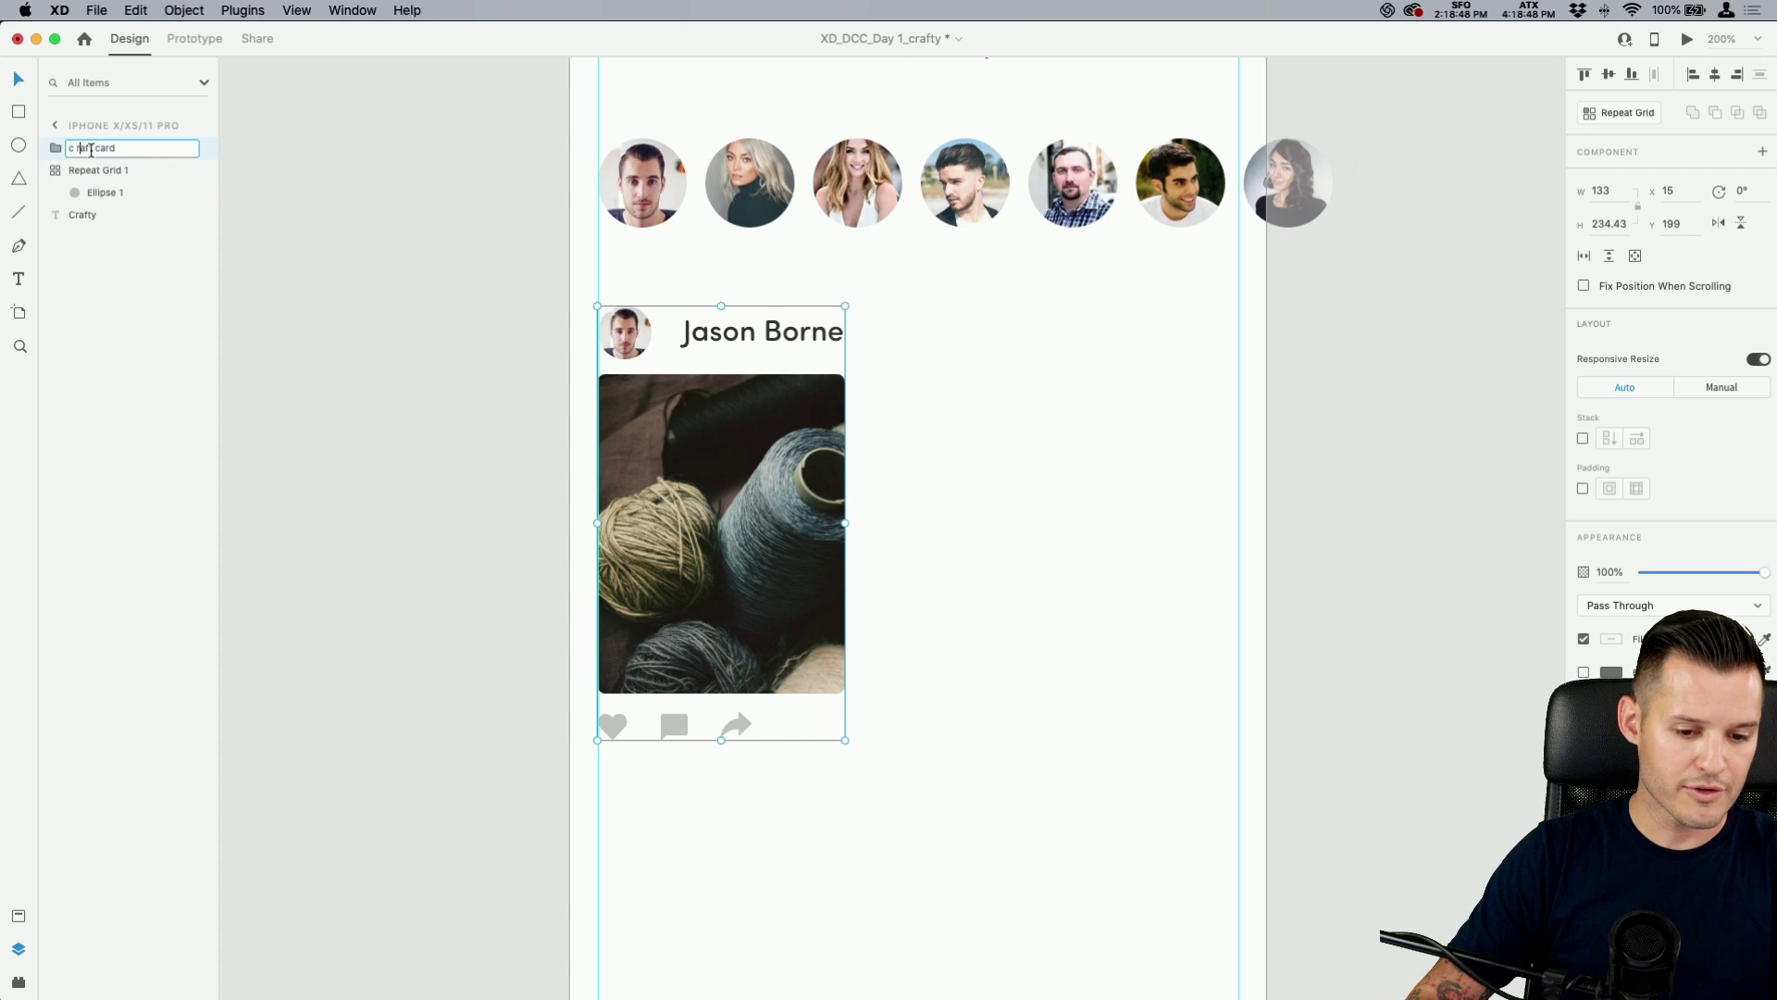
key(Delete)
key(Return)
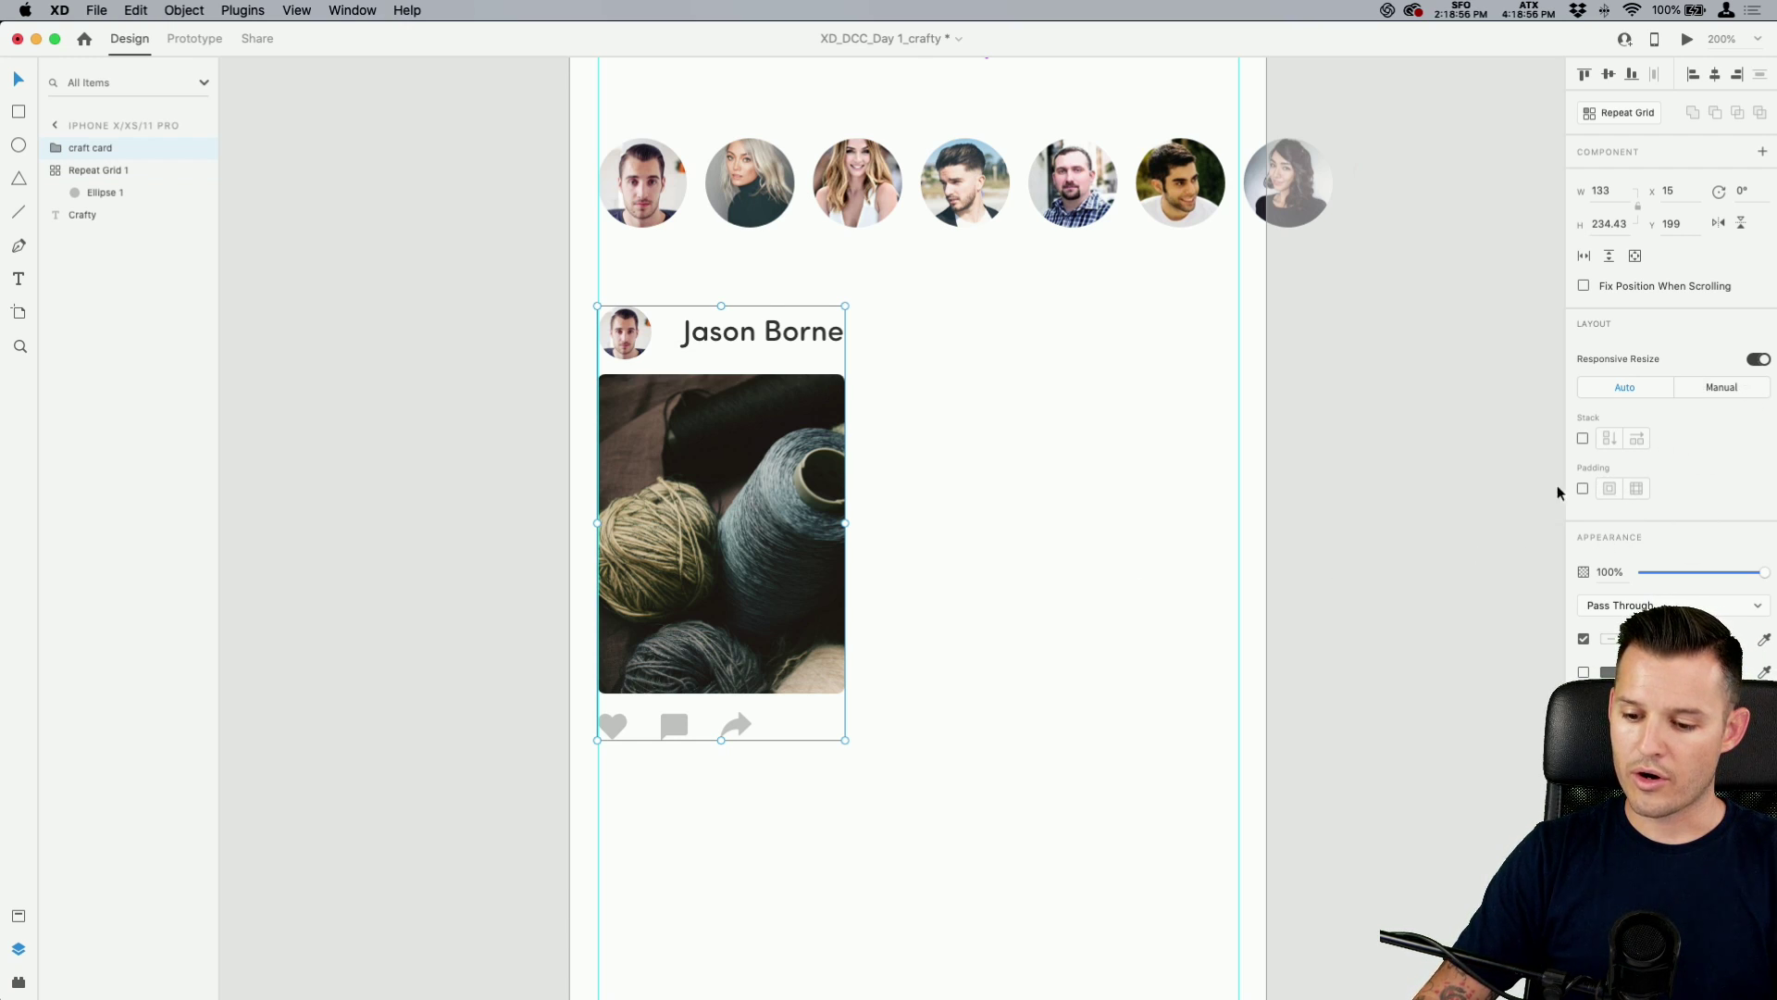
Turn on a vertical Stack for the craft card group and inspect its header, photo and icon rows.
click(1584, 440)
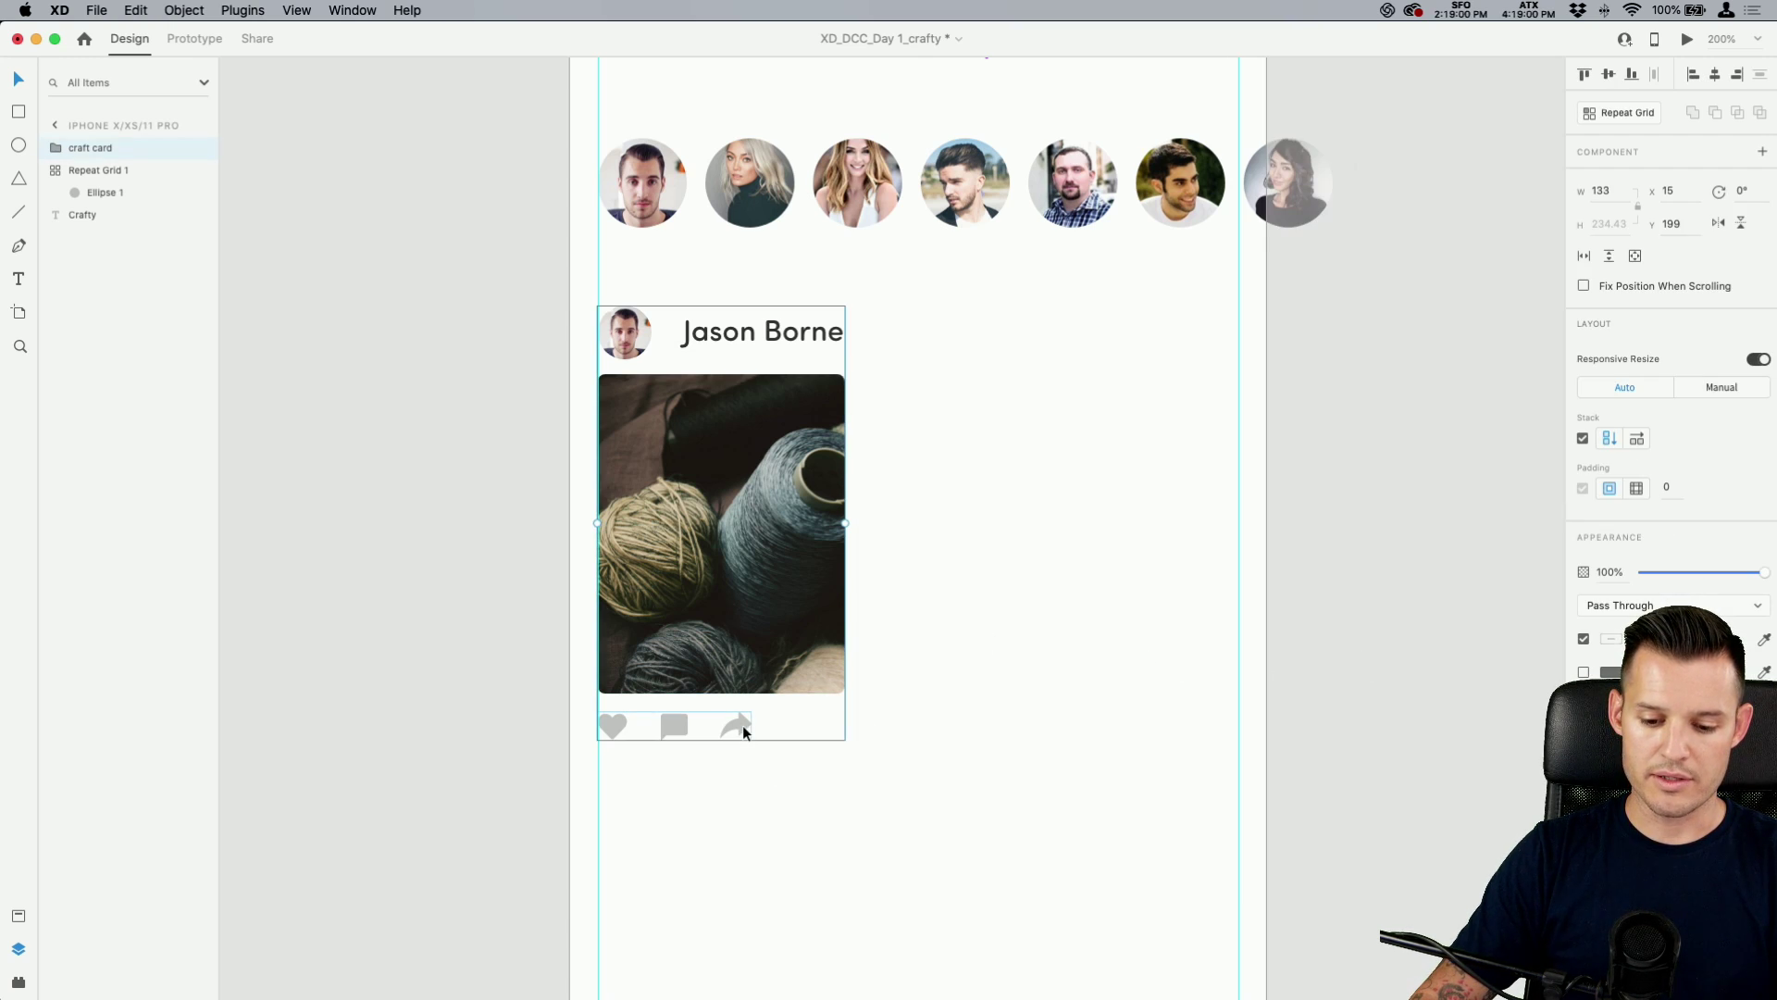
double_click(680, 725)
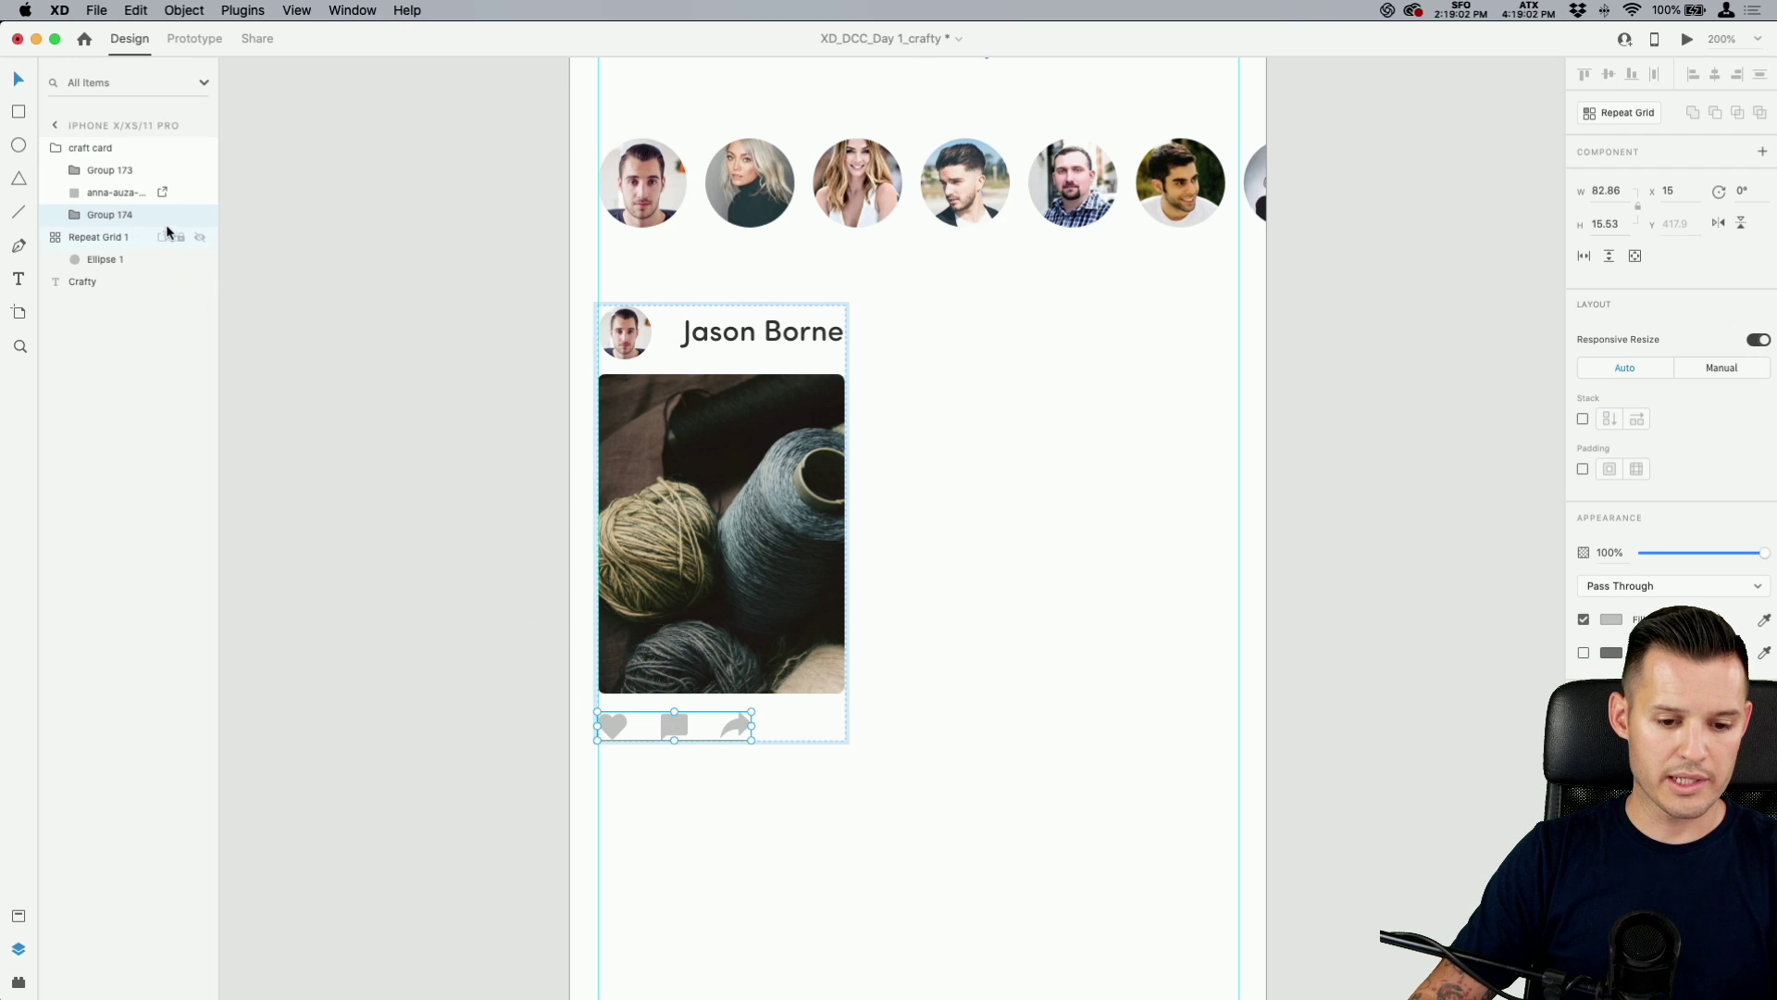
click(196, 220)
click(196, 221)
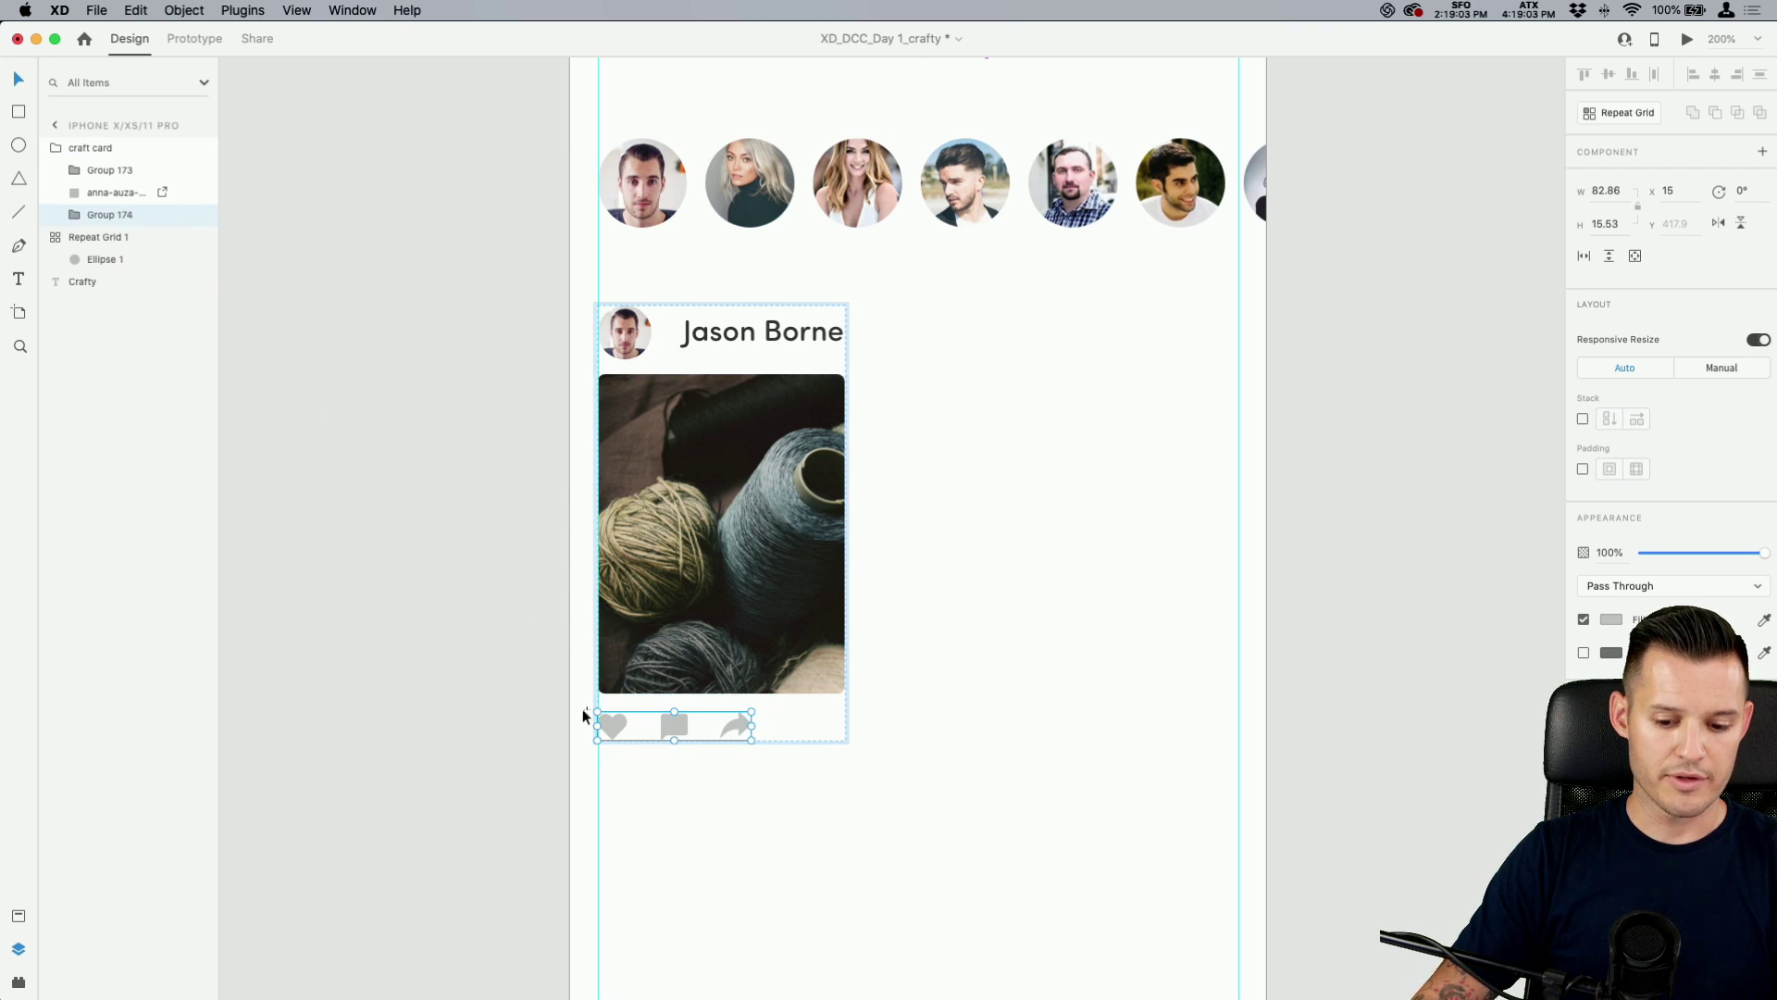
click(658, 604)
click(770, 342)
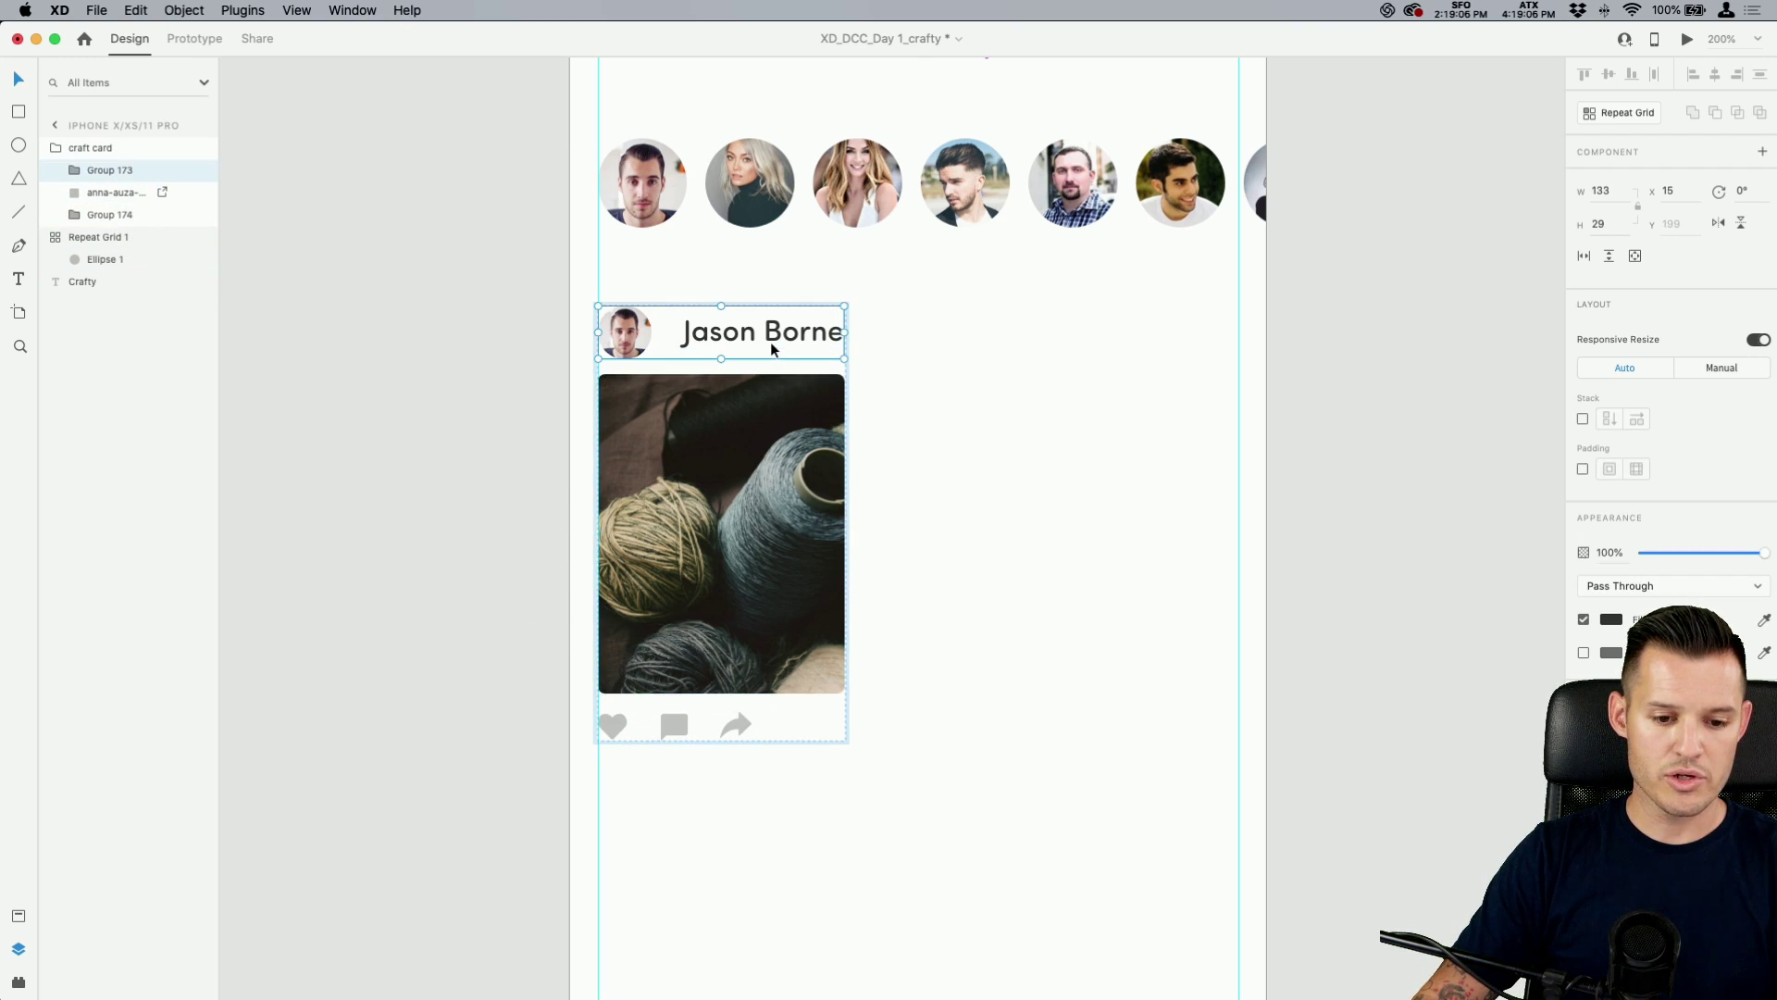
click(740, 481)
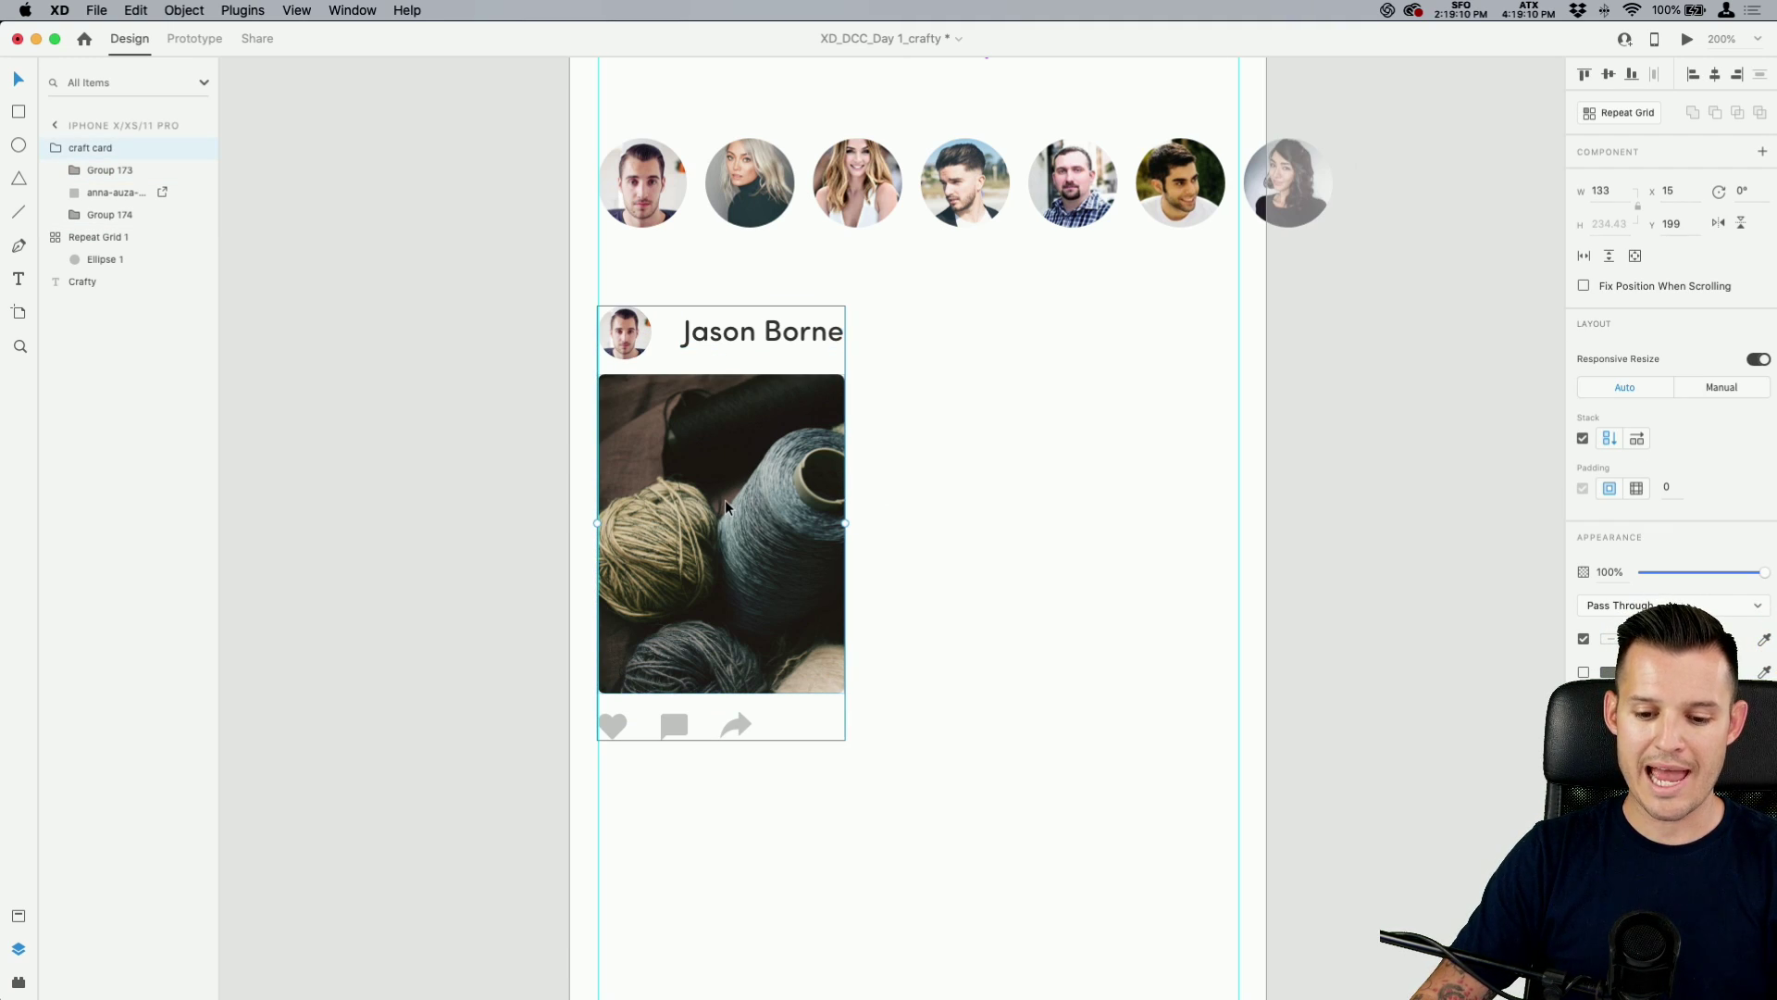
Try rearranging the craft card's stacked rows by moving the icon row up and the header down, and undo the changes.
drag(724, 500, 779, 653)
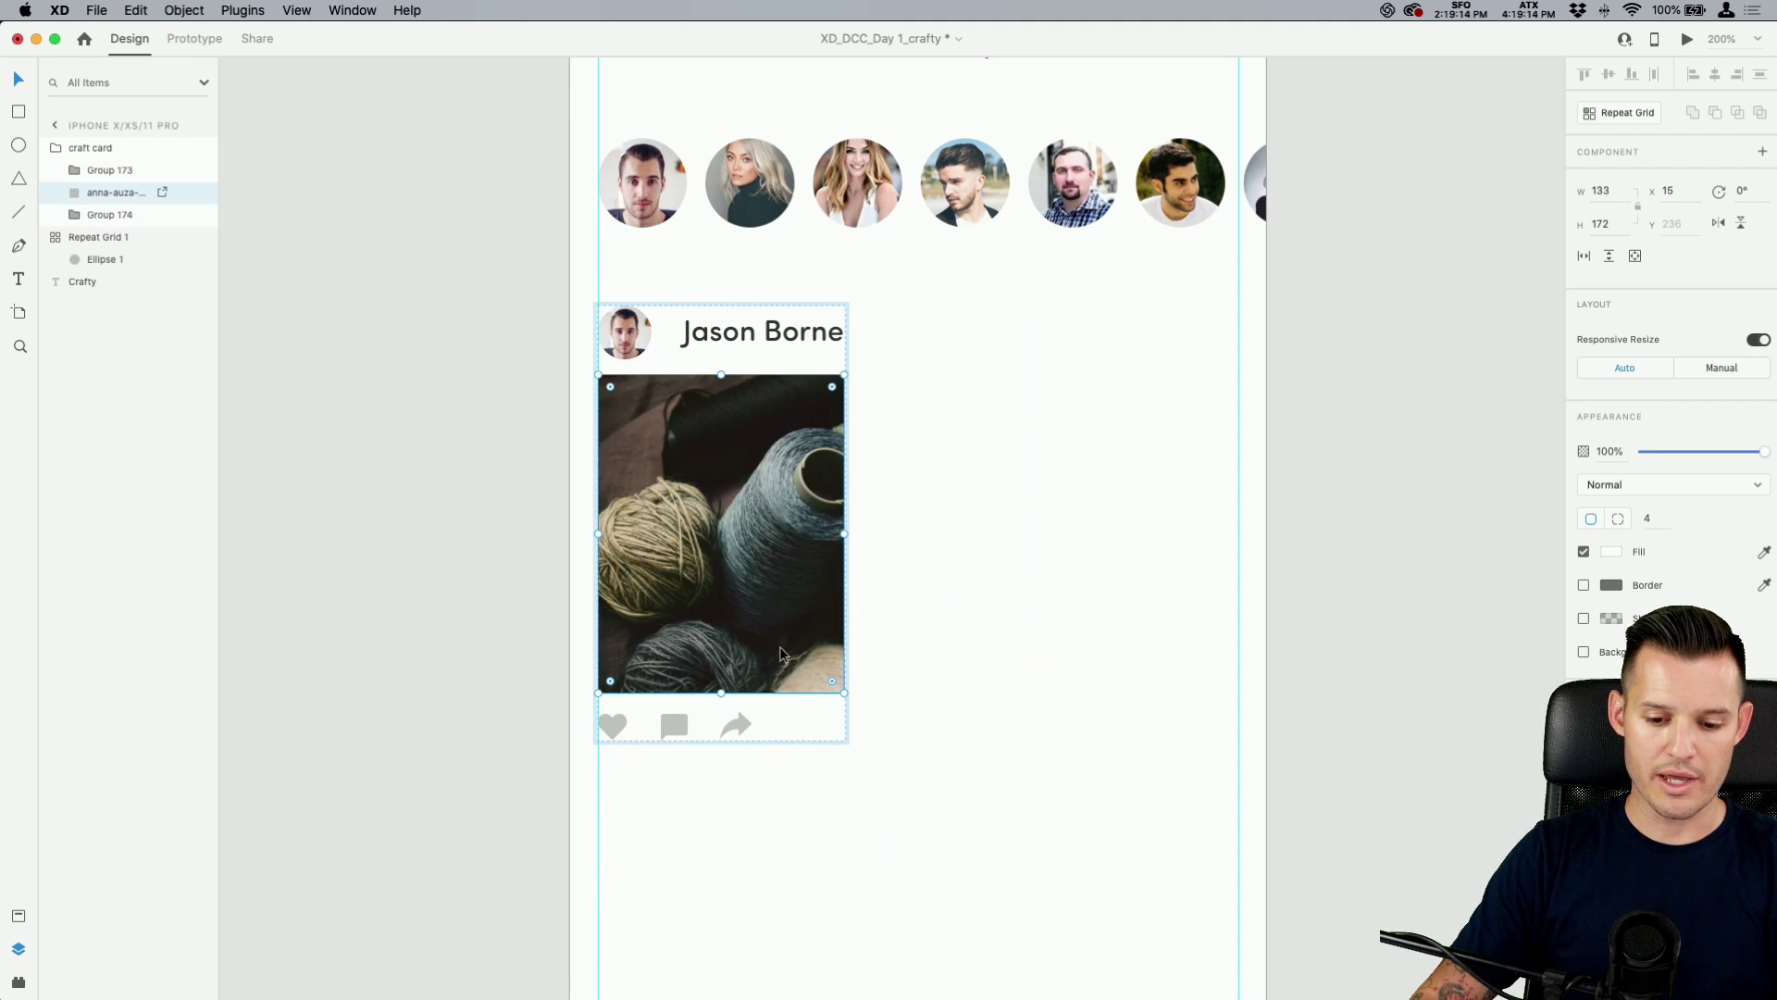
drag(671, 728, 677, 435)
key(super+z)
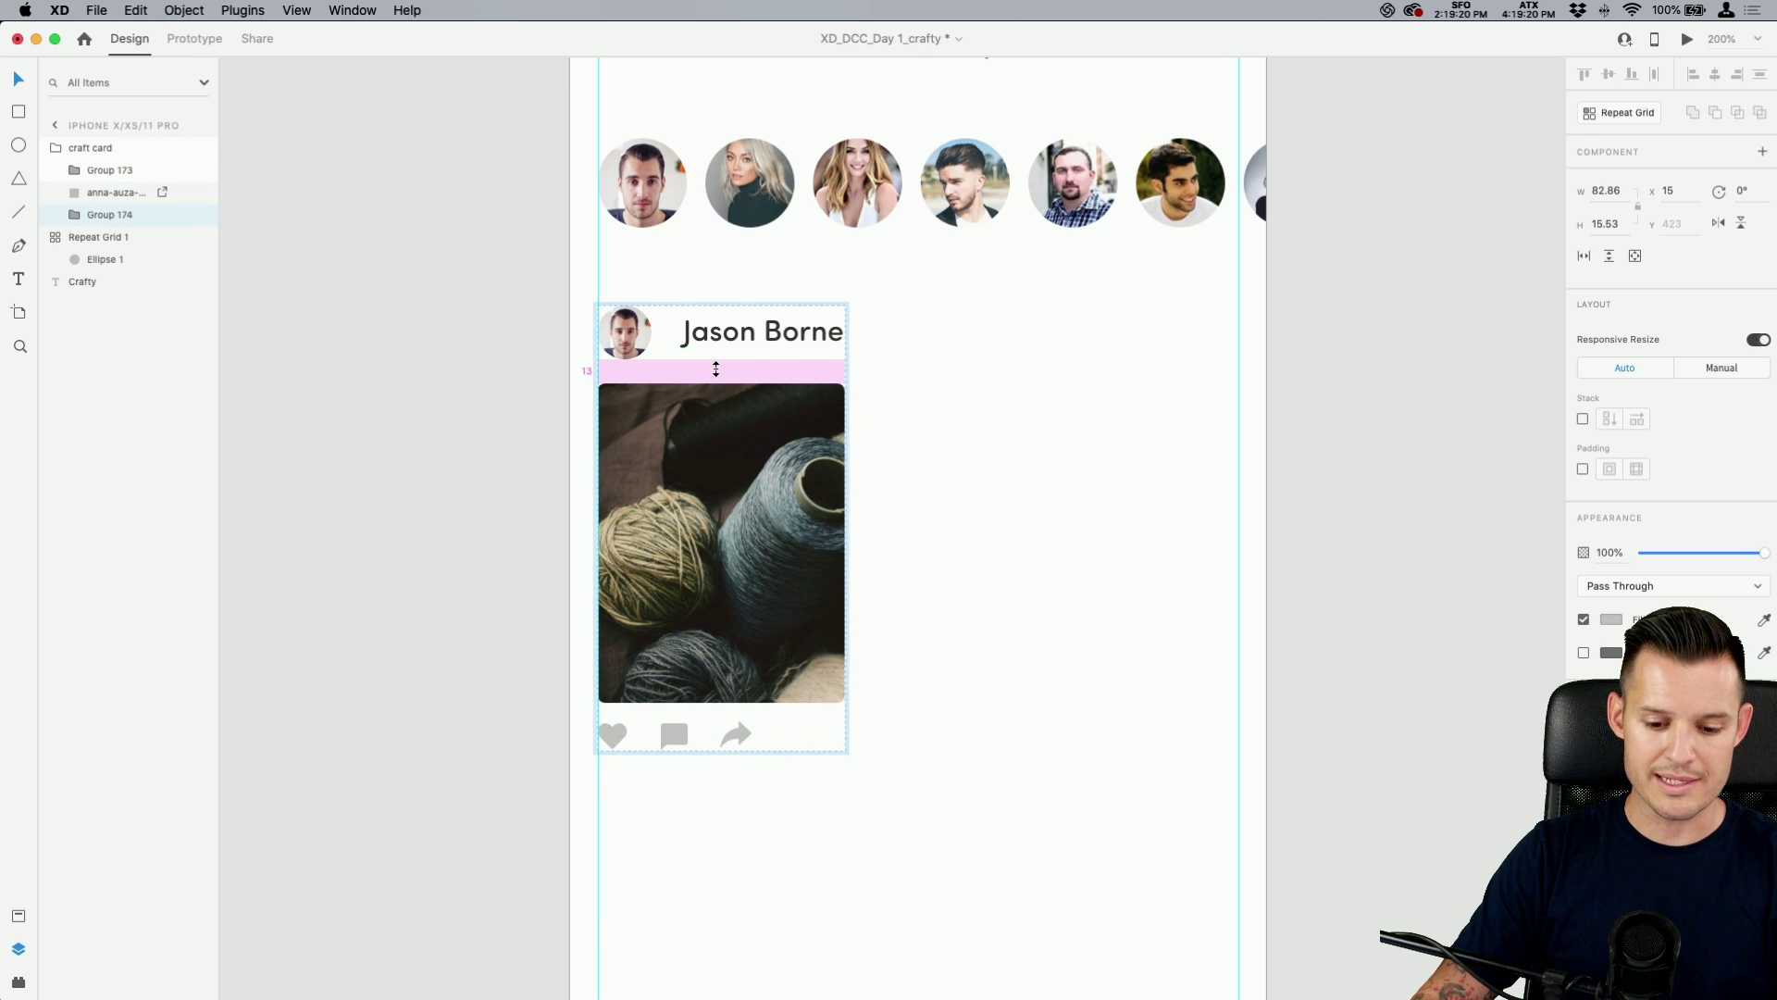
drag(729, 341, 728, 678)
key(super+z)
click(739, 547)
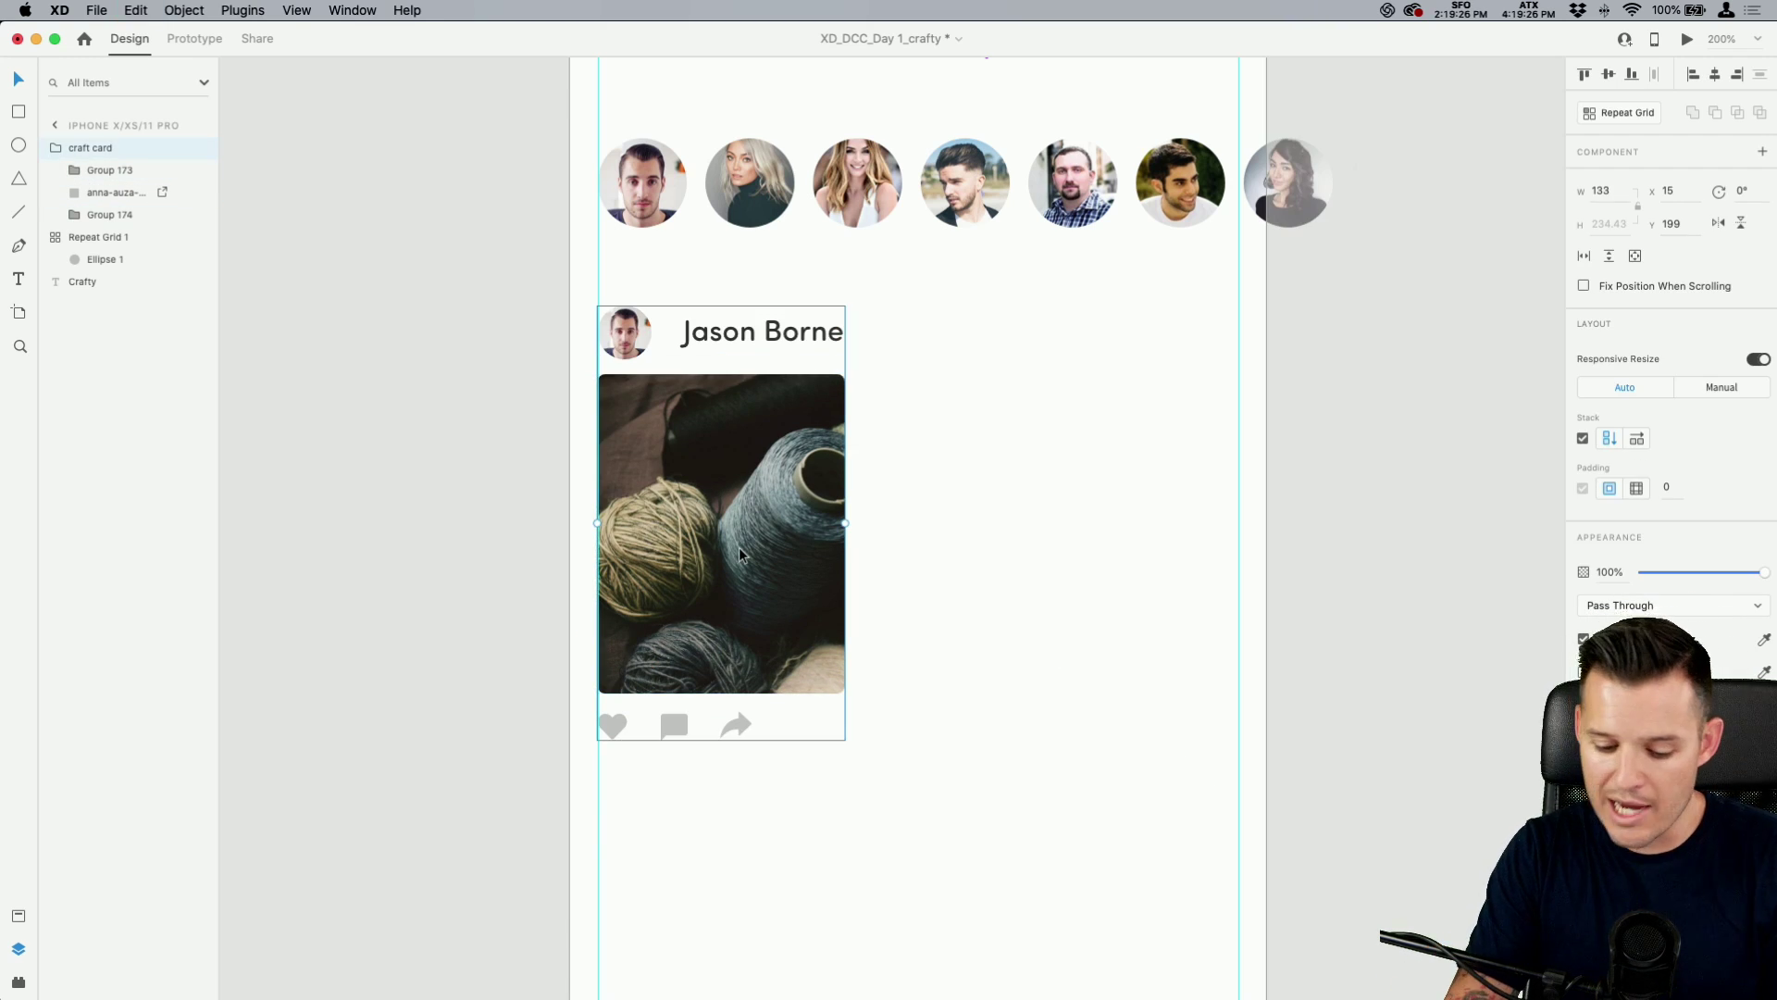
Turn the craft card into a component and place a copy of it beside the original with a 16 px gap.
key(super+k)
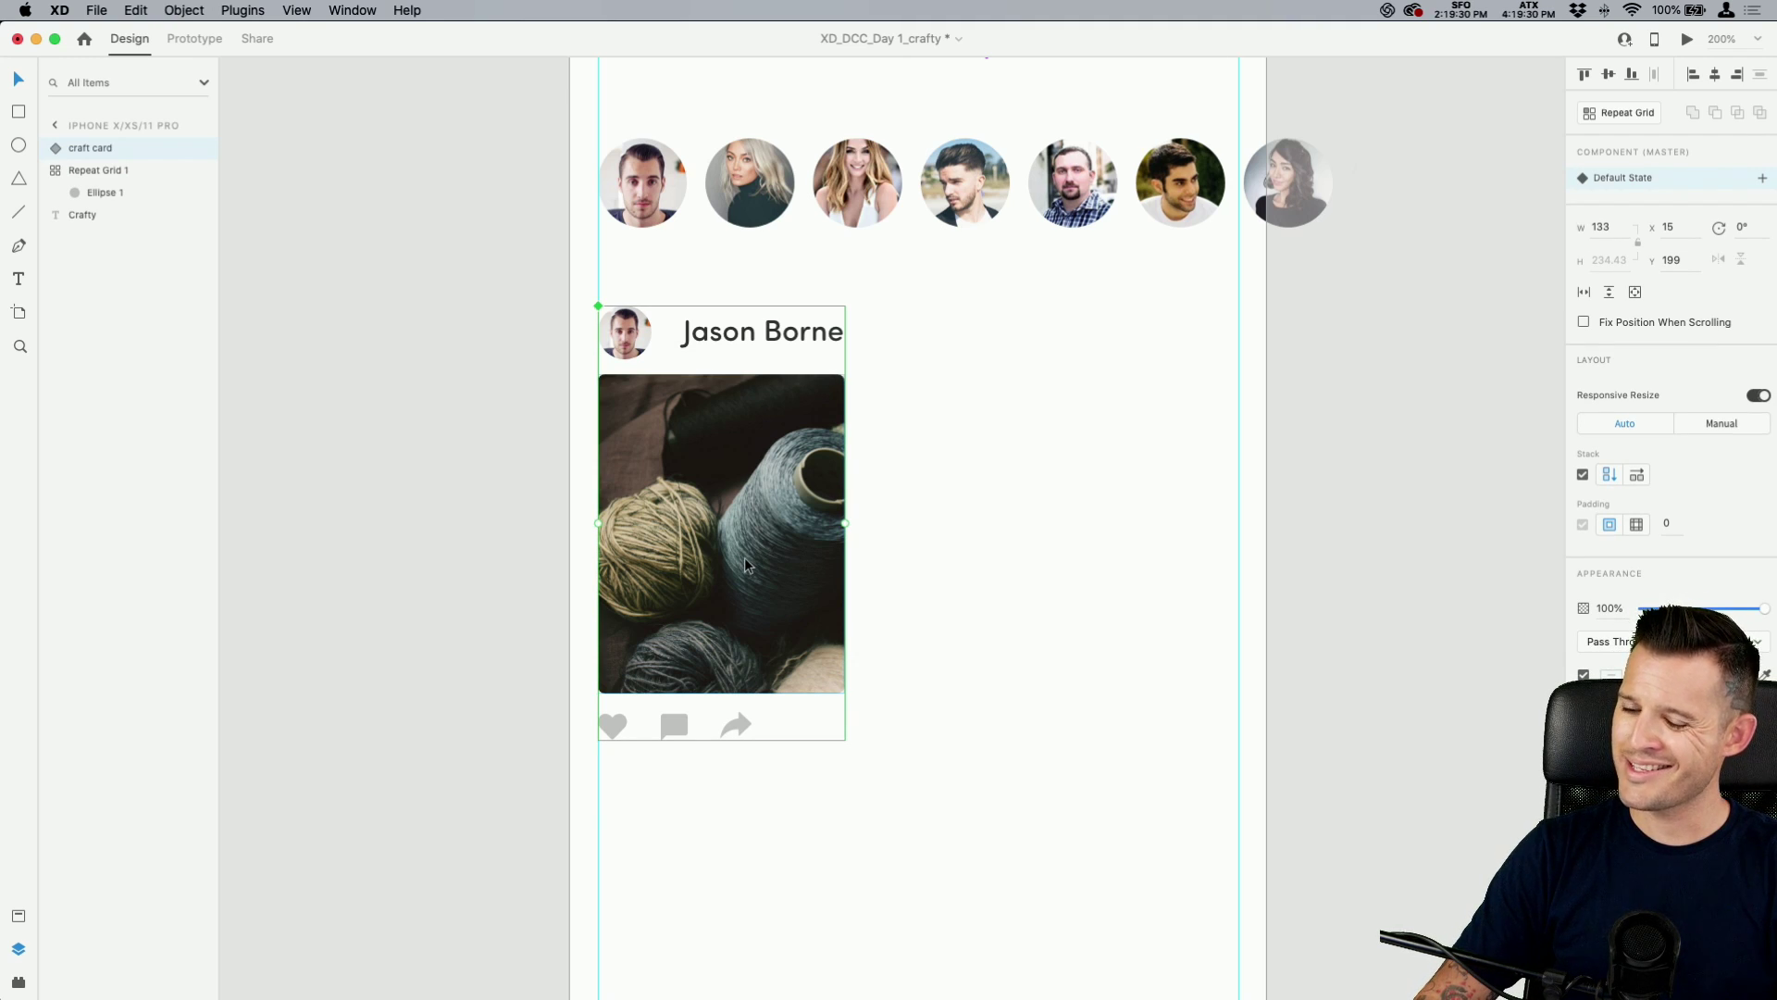
drag(736, 557, 1011, 557)
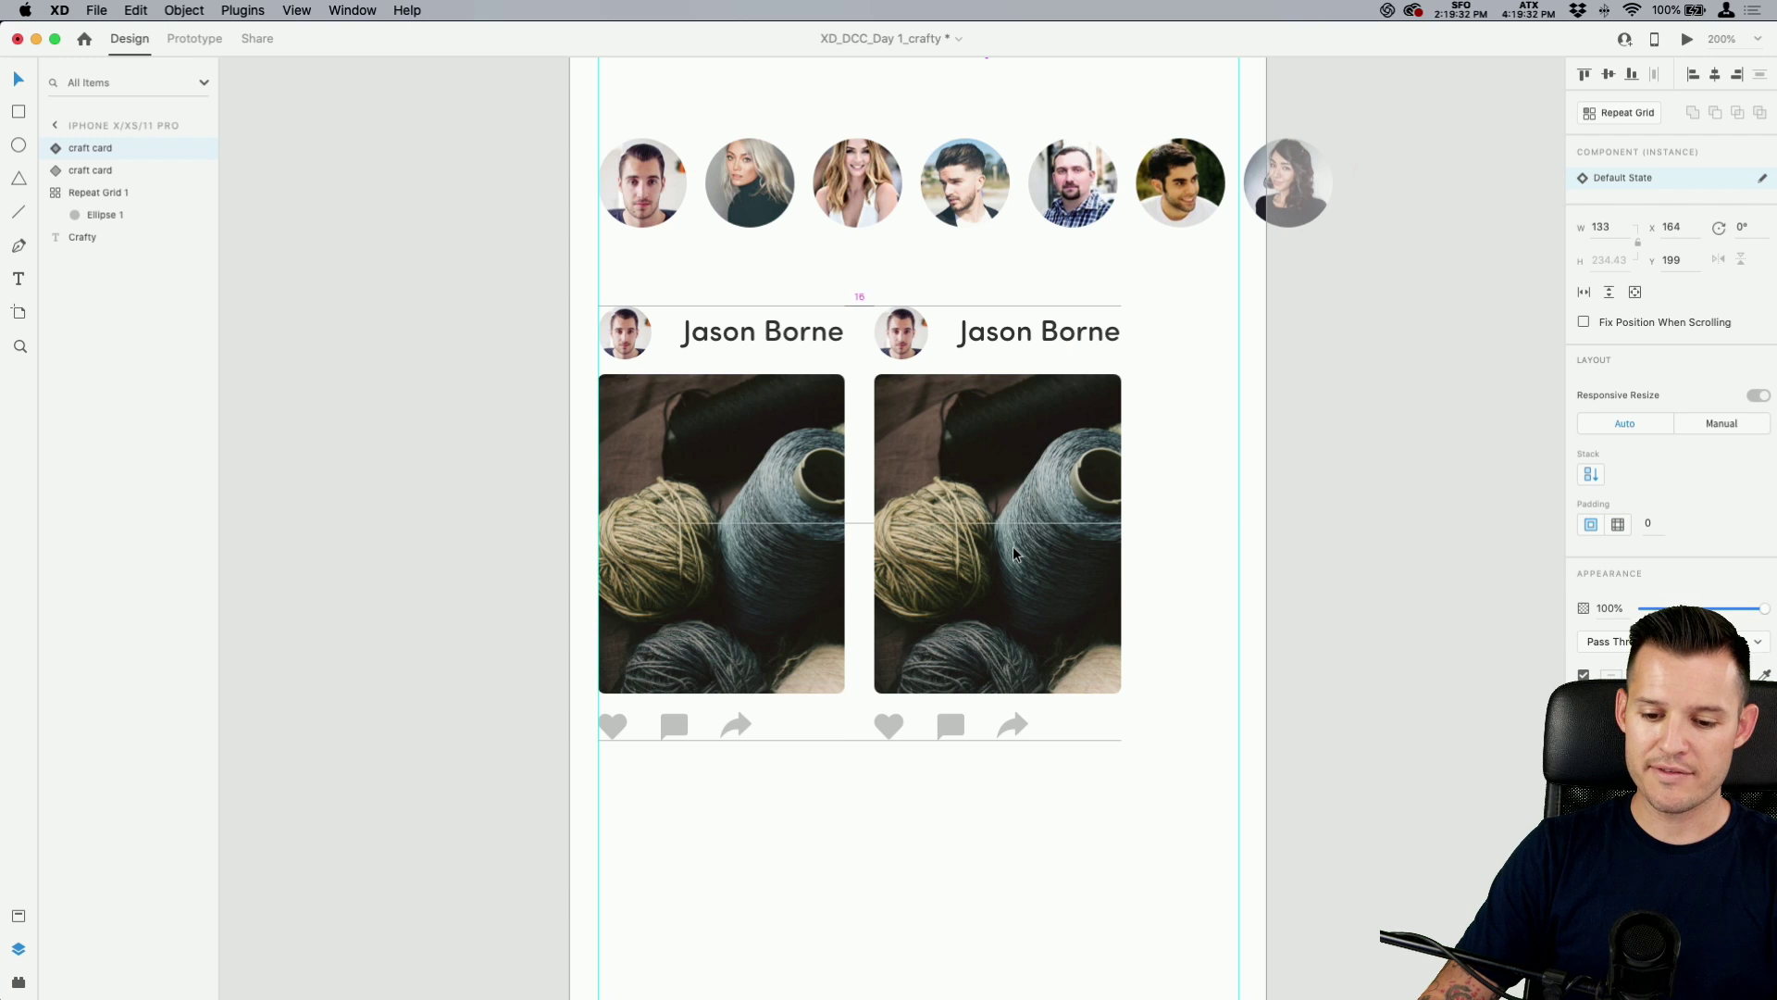
Enlarge the second card's yarn photo to 196 by 242 so it reaches the outer margin guide.
double_click(1112, 549)
drag(1121, 534, 1239, 535)
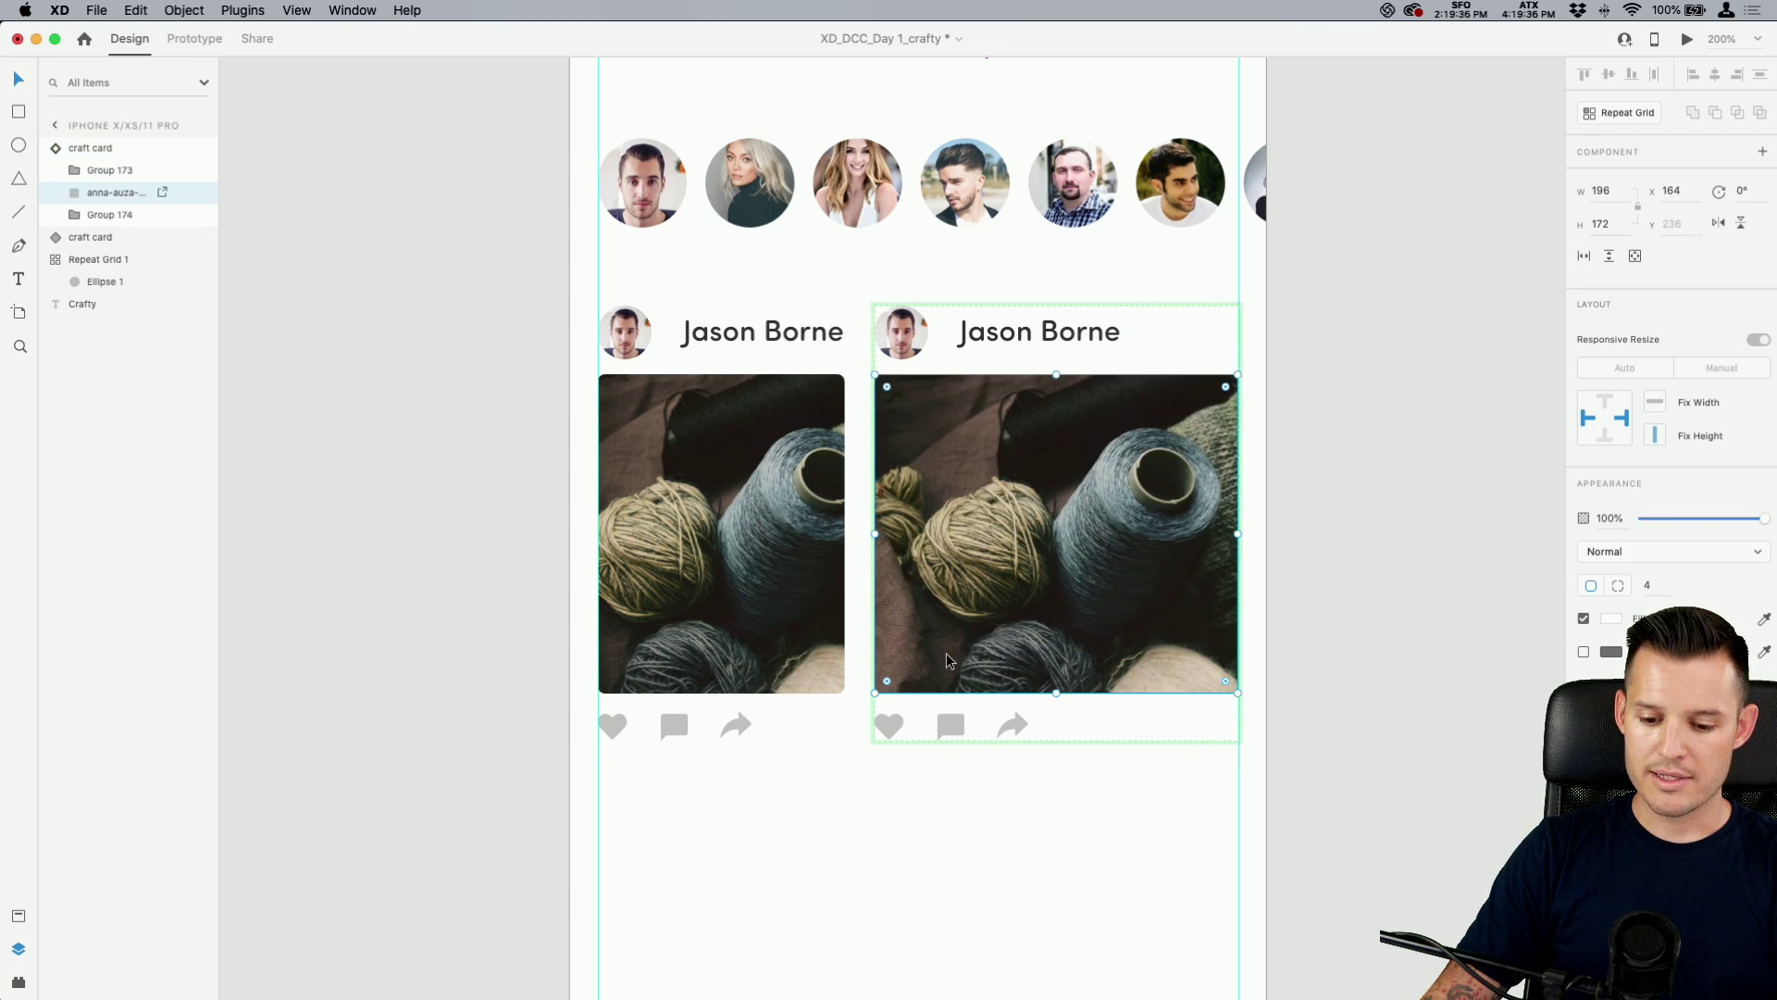
drag(1052, 703, 1064, 822)
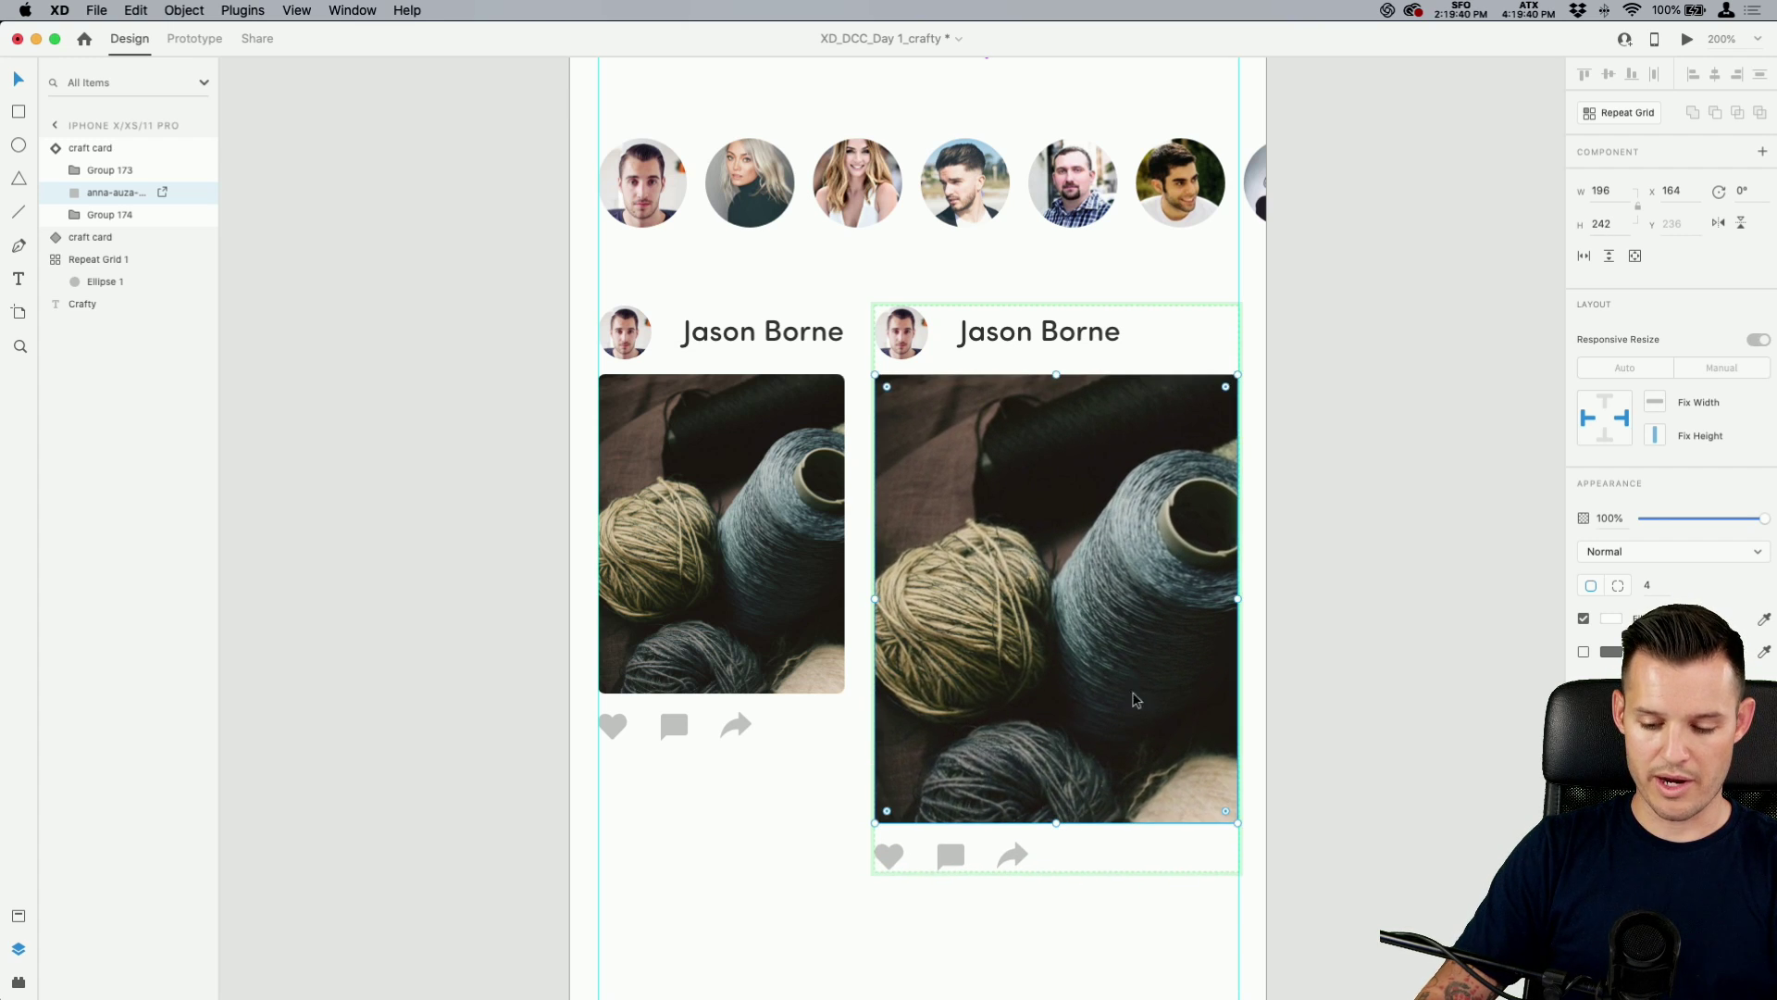
click(1335, 629)
Copy the narrow card below the original in the same column and stretch the copy's photo to a height of 235.
drag(1335, 629, 1292, 527)
key(super+minus)
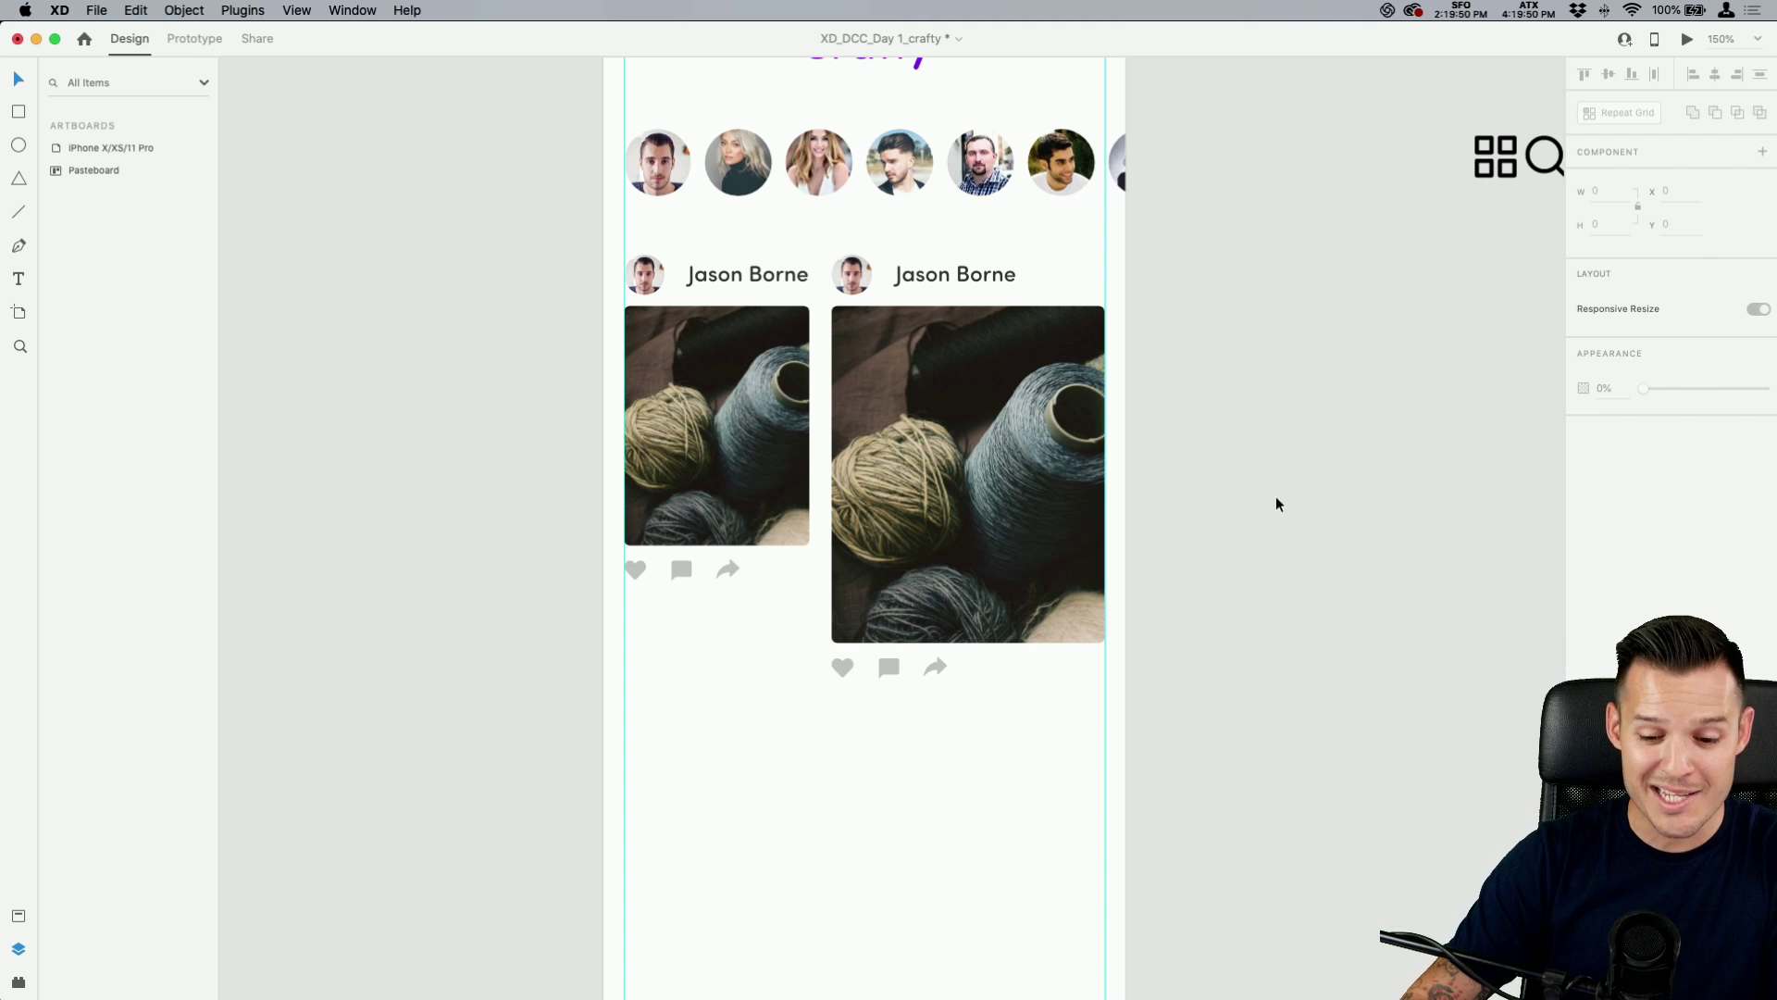
drag(1297, 651, 1305, 598)
click(764, 366)
drag(764, 367, 790, 654)
scroll(817, 777, down, 5)
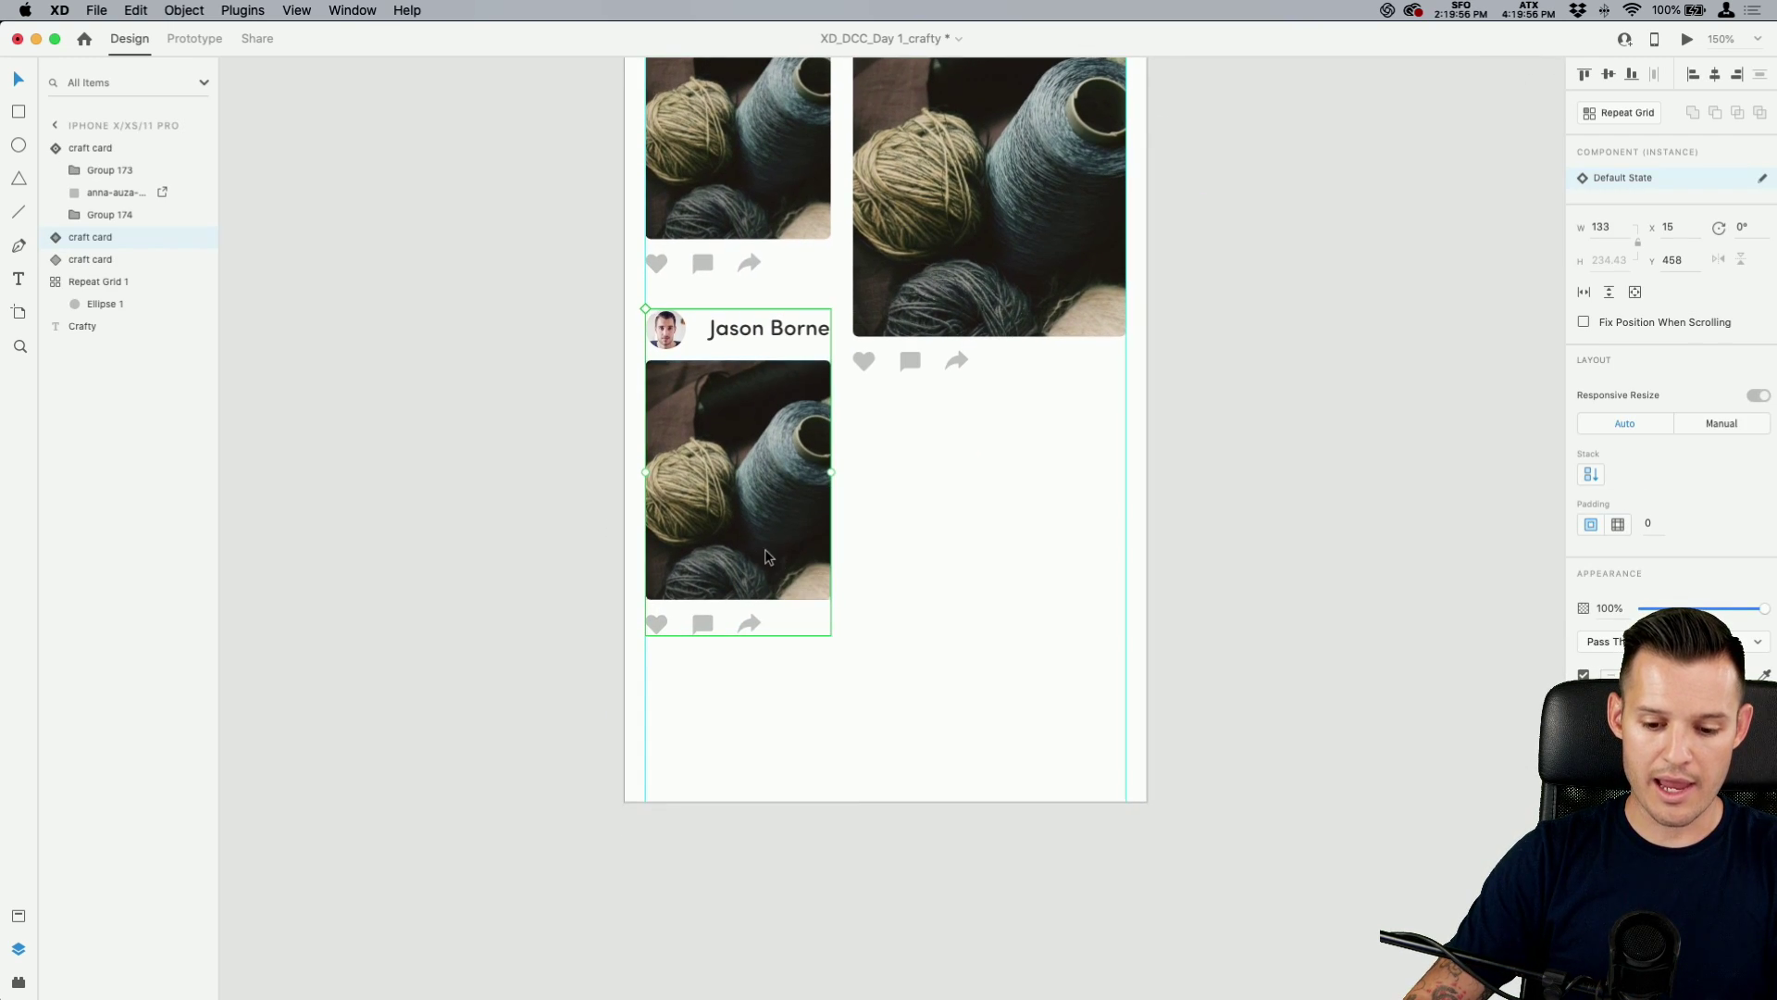
double_click(759, 550)
drag(737, 599, 742, 673)
Copy the wide card below itself in its column and shorten the copy's photo to a low landscape format.
click(980, 553)
scroll(979, 554, up, 2)
drag(964, 311, 981, 711)
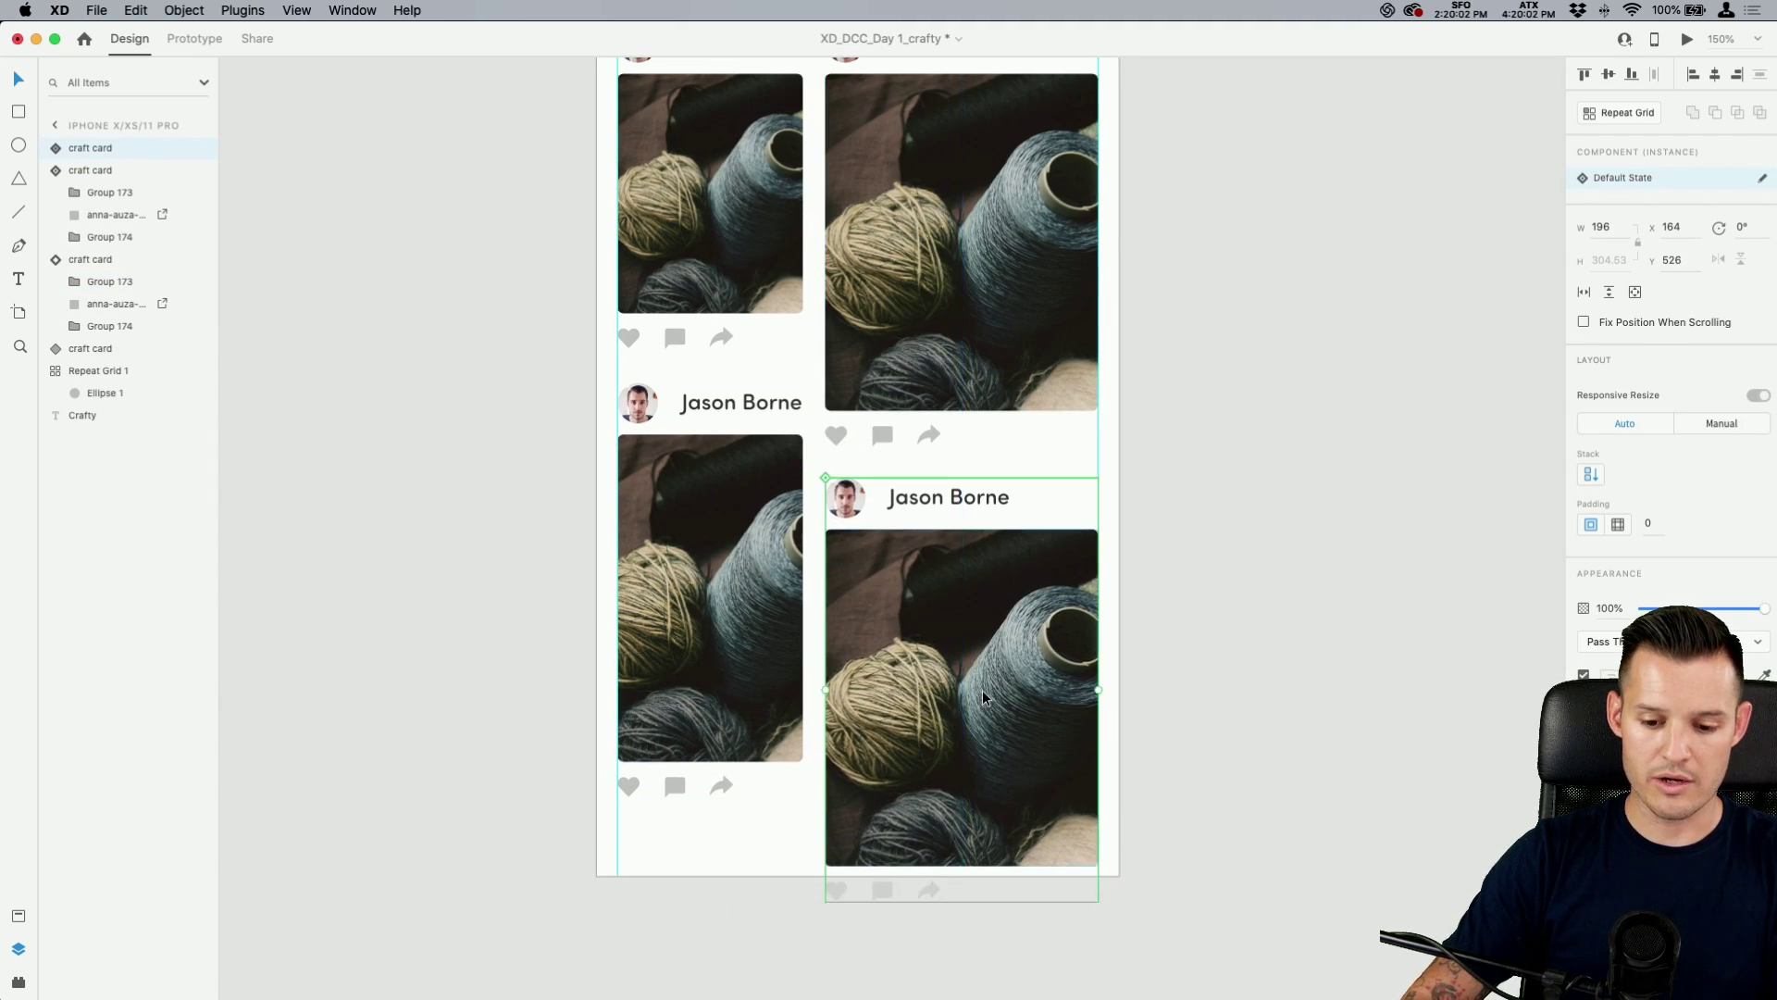
double_click(983, 854)
drag(963, 867, 962, 672)
Add another short wide card below the last one and a copy of the tall narrow card at the end of the narrow column.
key(Escape)
drag(970, 599, 733, 985)
scroll(1229, 488, up, 2)
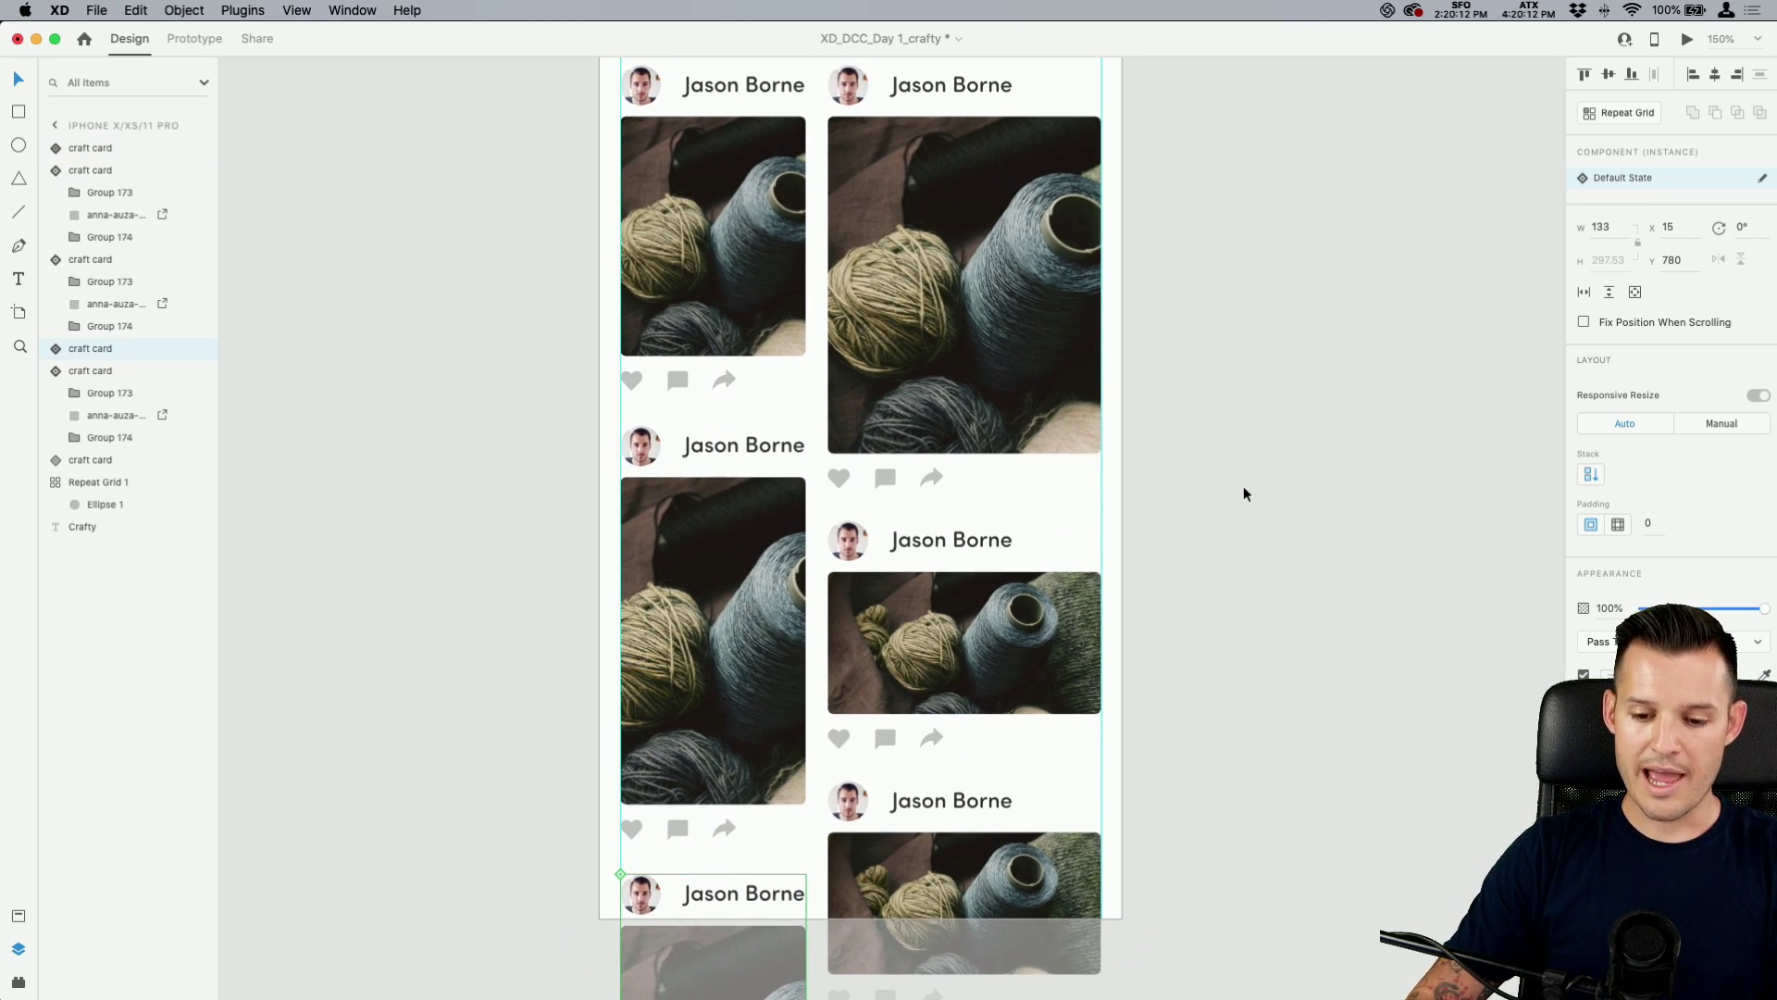
key(super+1)
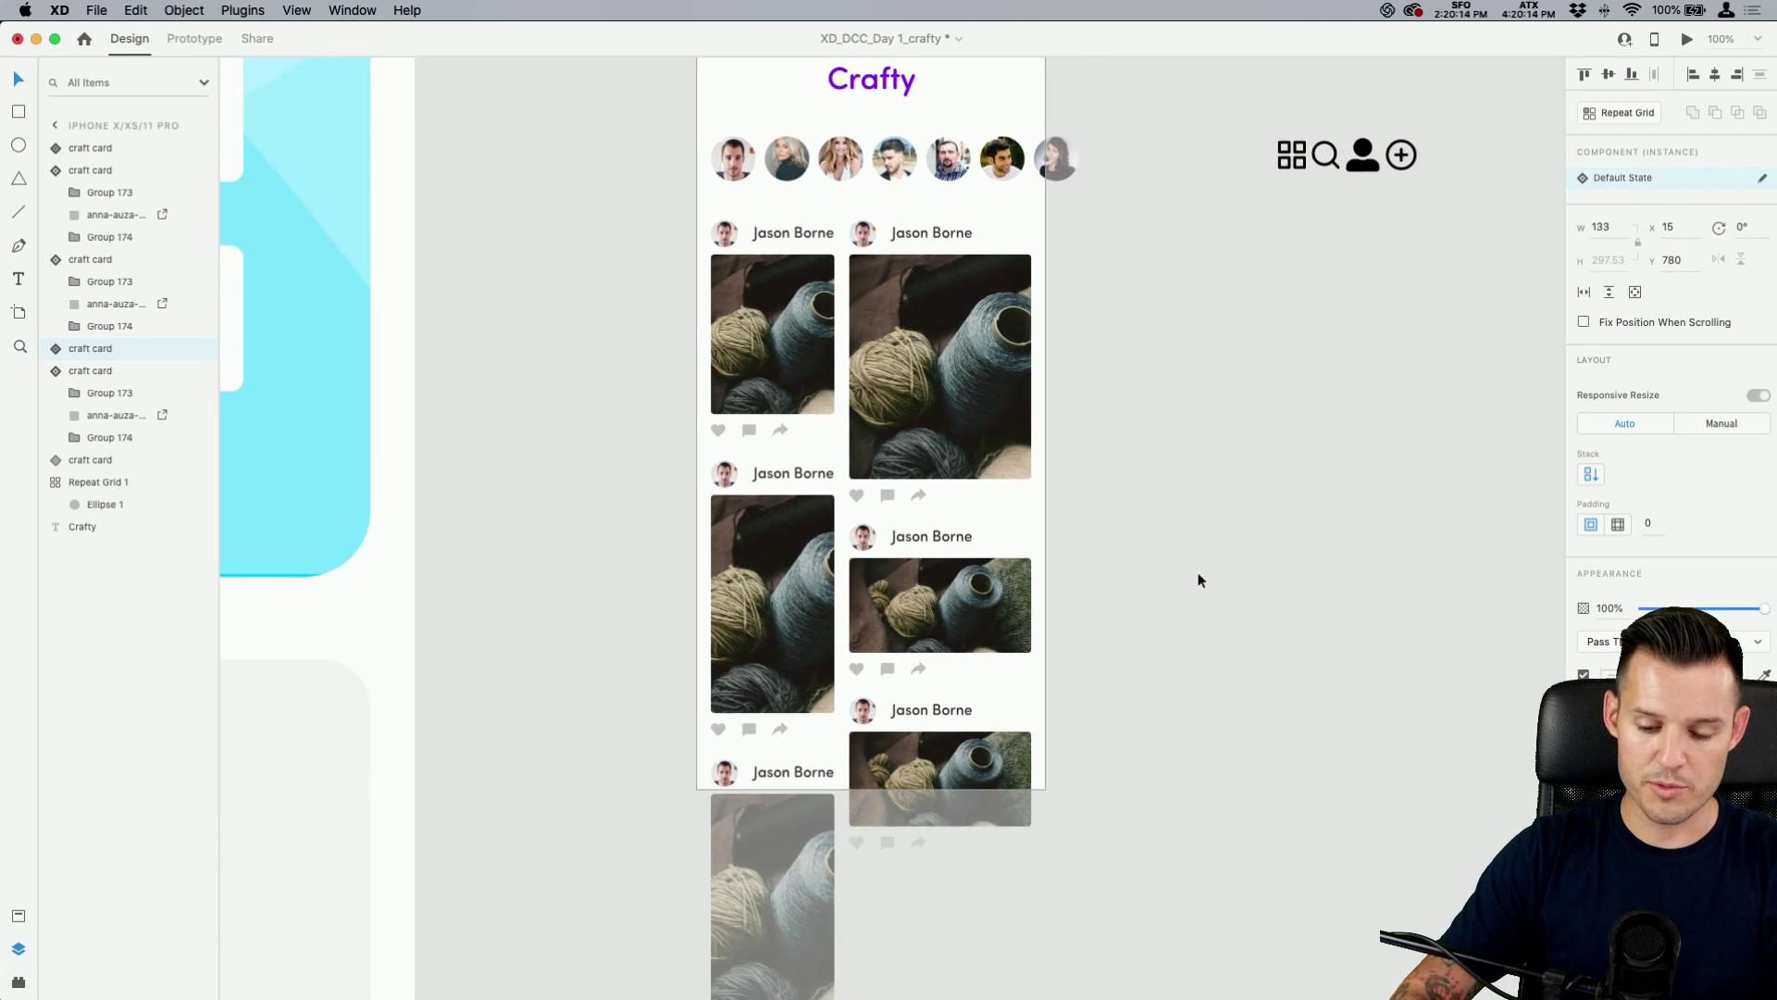
double_click(792, 348)
click(893, 433)
shift+click(796, 588)
shift+click(996, 623)
shift+click(974, 761)
Replace the large wide card's yarn photo with brooke-lark-Uto4sJ8e_5k-unsplash.jpg from the assets folder in Finder.
key(super+Tab)
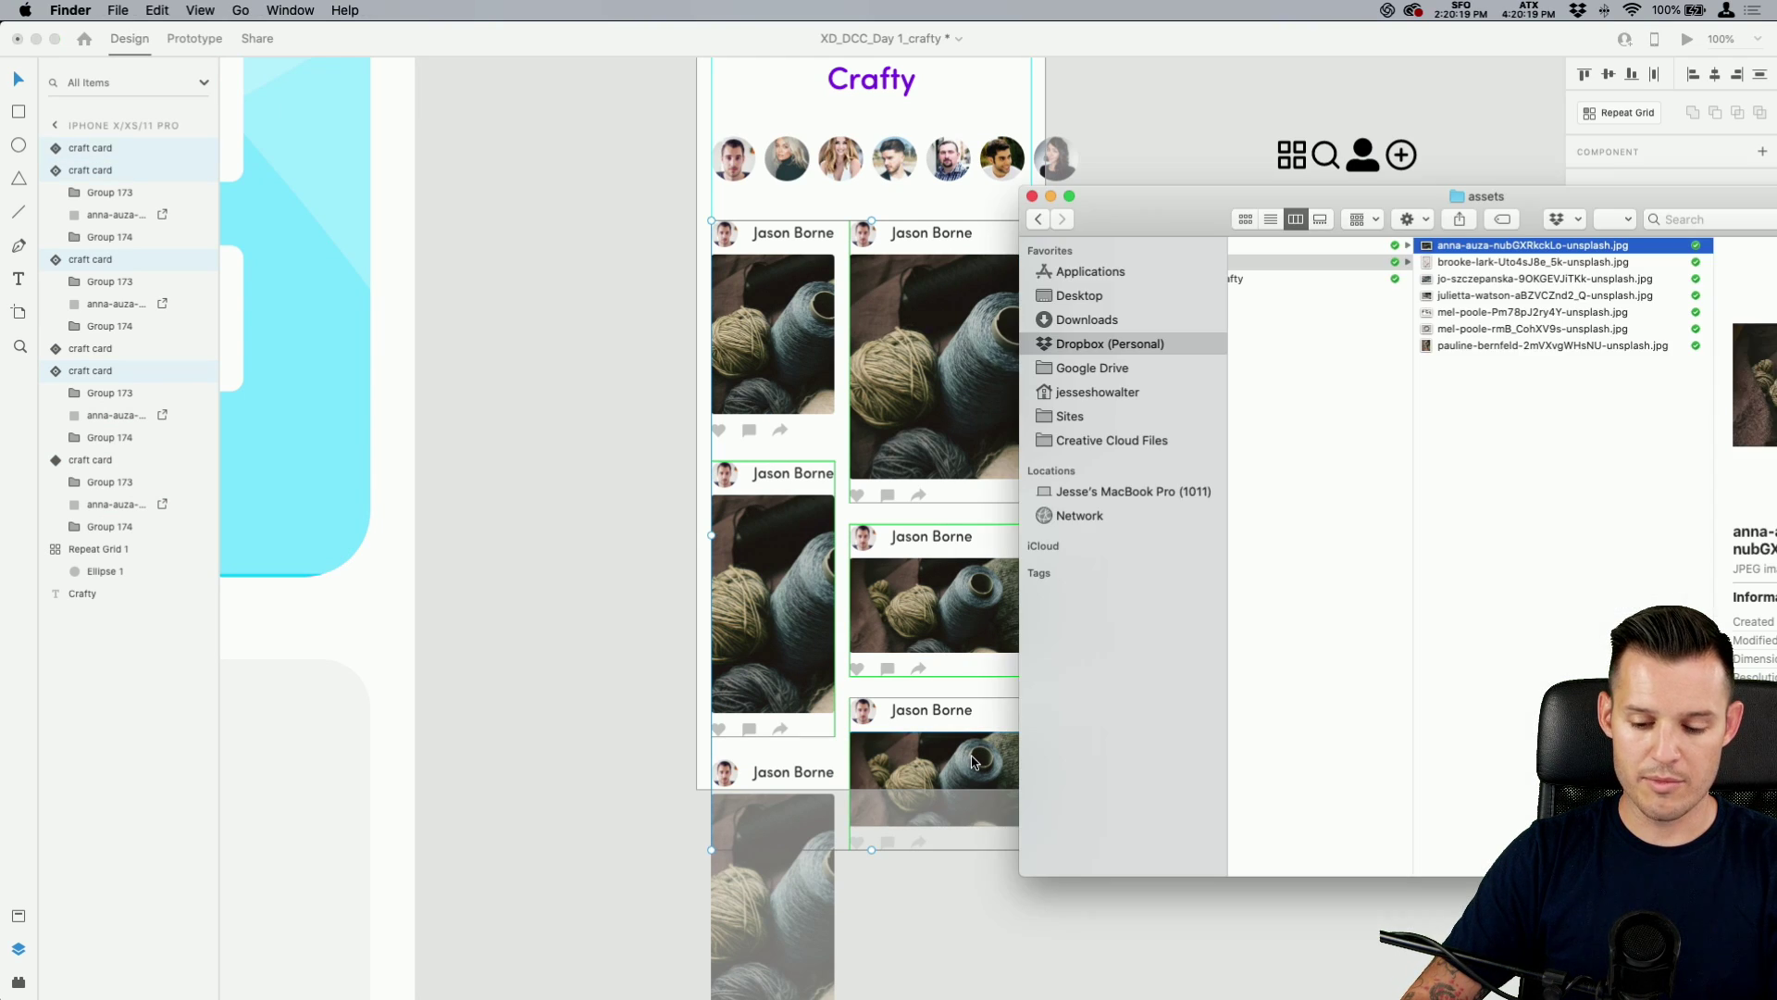
click(1487, 348)
shift+click(1483, 265)
drag(1483, 264, 972, 372)
key(super+Tab)
Replace the tall narrow card's photo with julietta-watson-aBZVCZnd2_Q-unsplash.jpg from the assets folder in Finder.
click(773, 602)
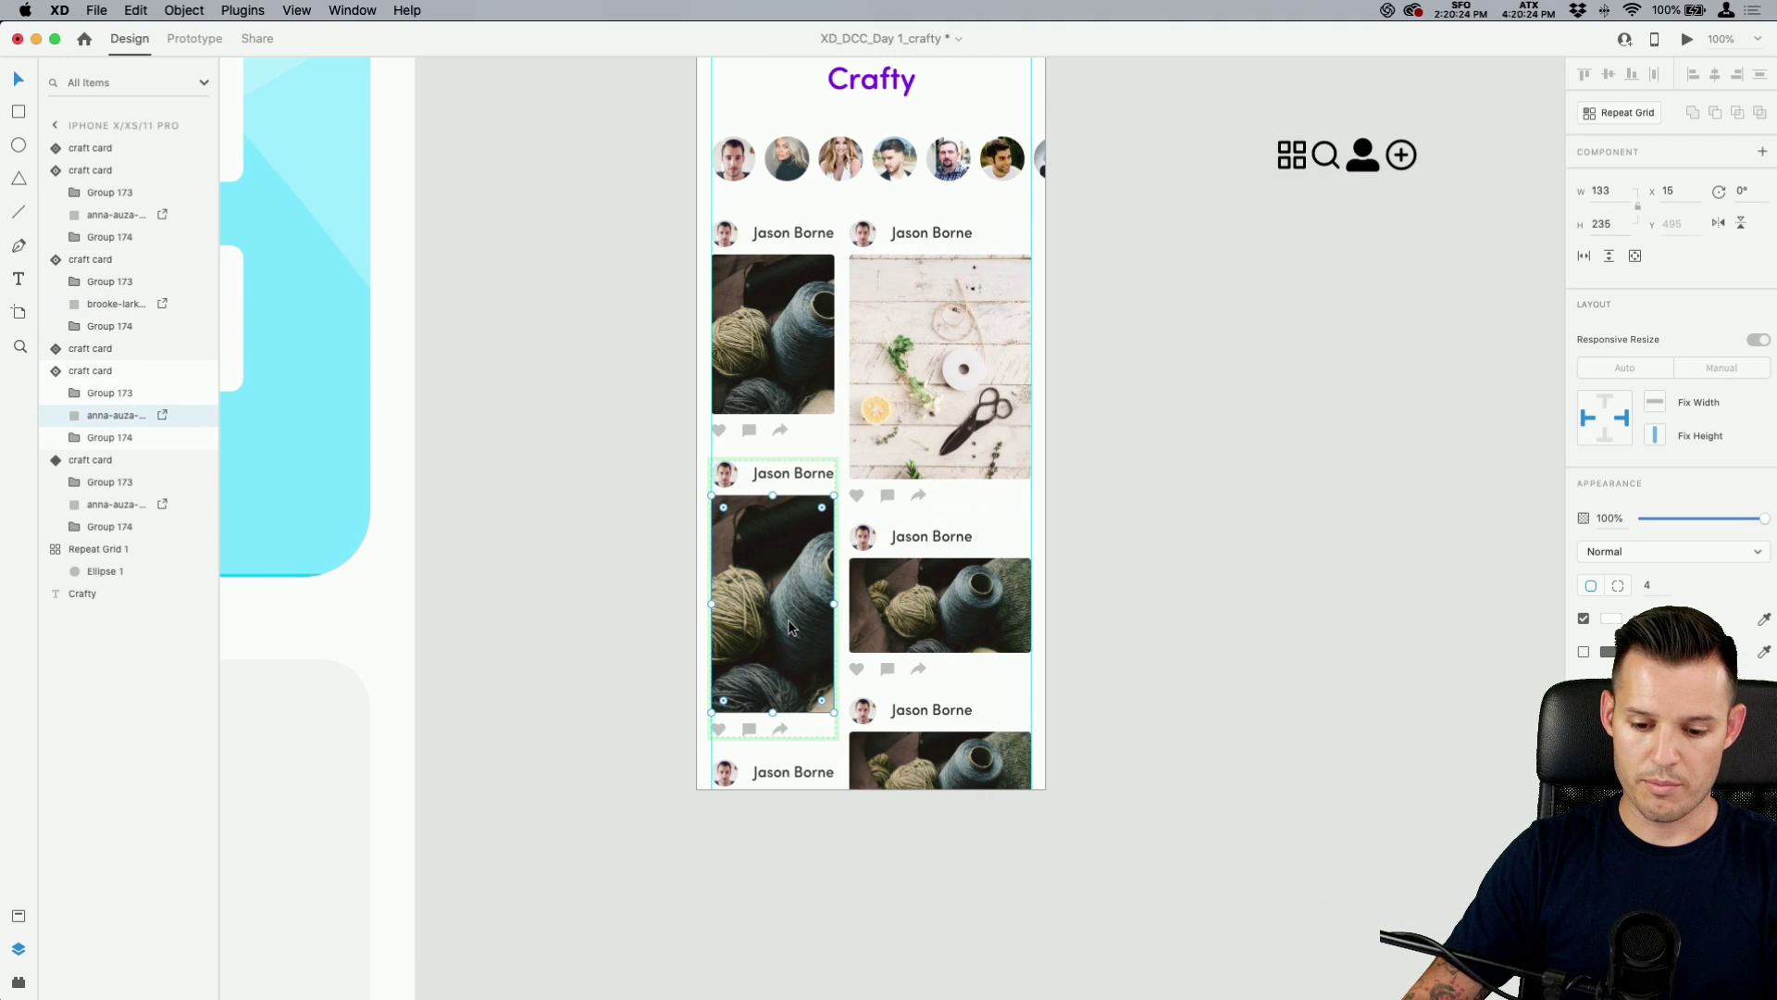
key(super+Tab)
click(1496, 474)
drag(1610, 301, 759, 685)
Fill the two short wide cards' photos with pauline-bernfeld-2mVXvgWHsNU-unsplash.jpg and mel-poole-rmB_CohXV9s-unsplash.jpg, from upper to lower.
click(937, 608)
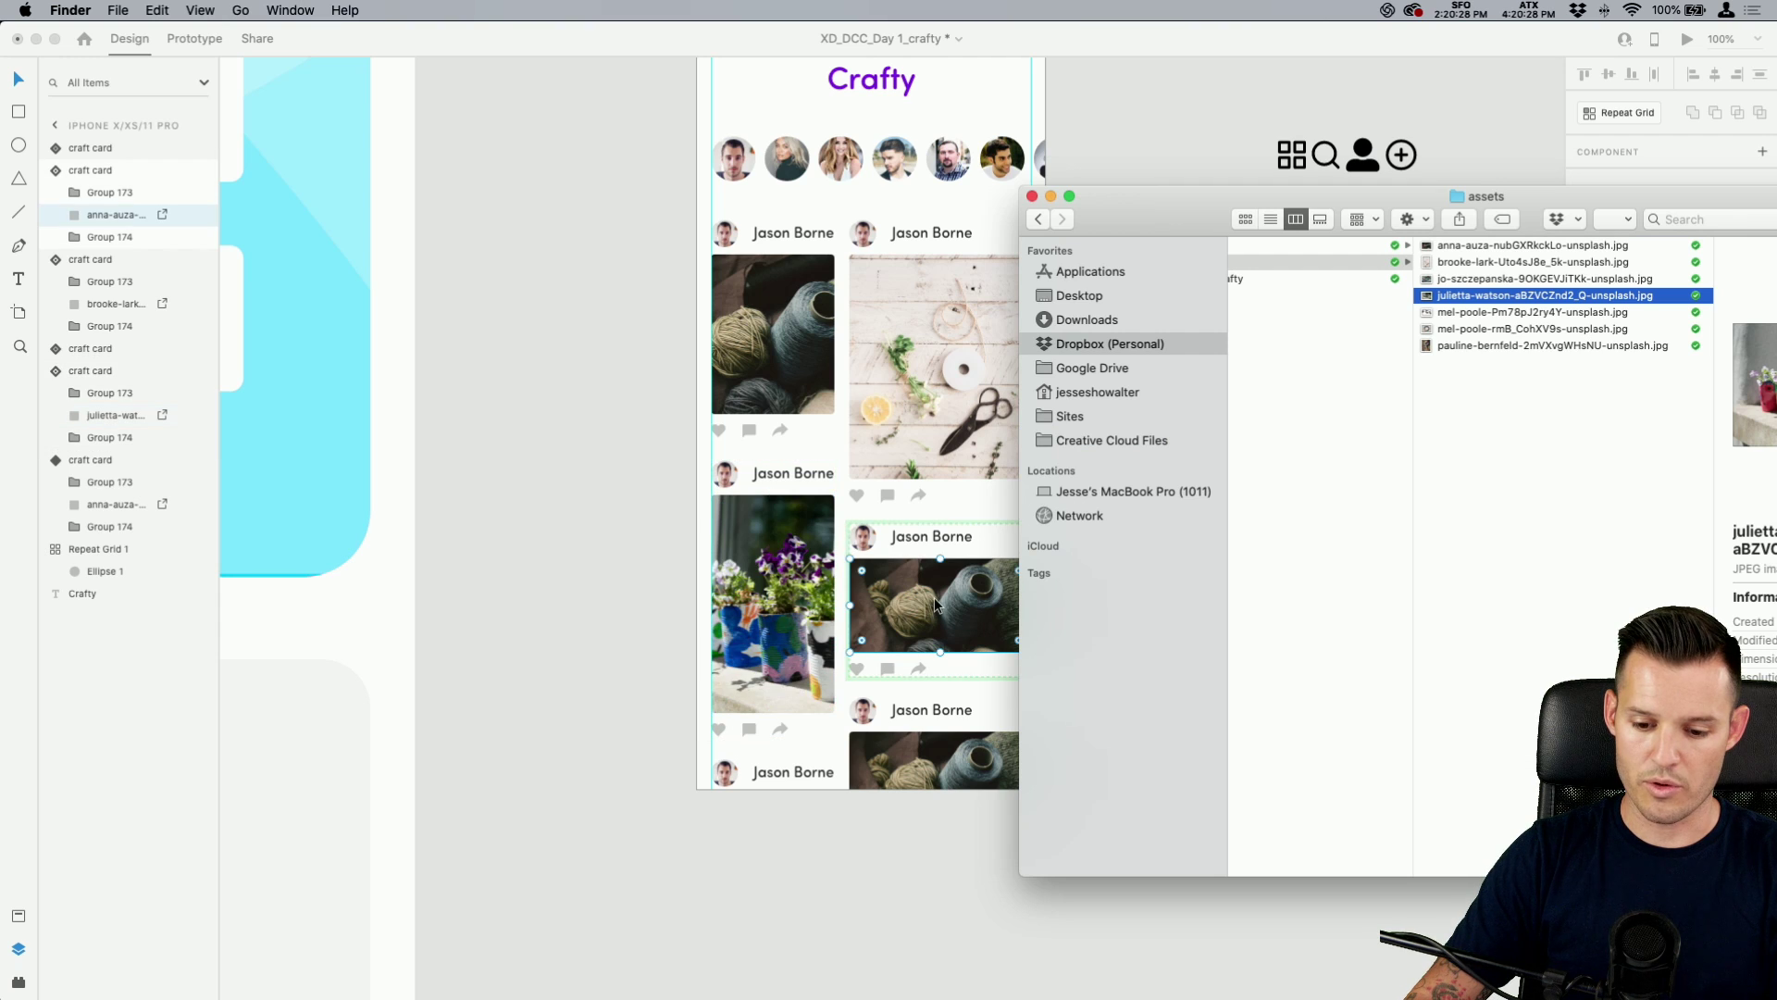
drag(1545, 352, 936, 606)
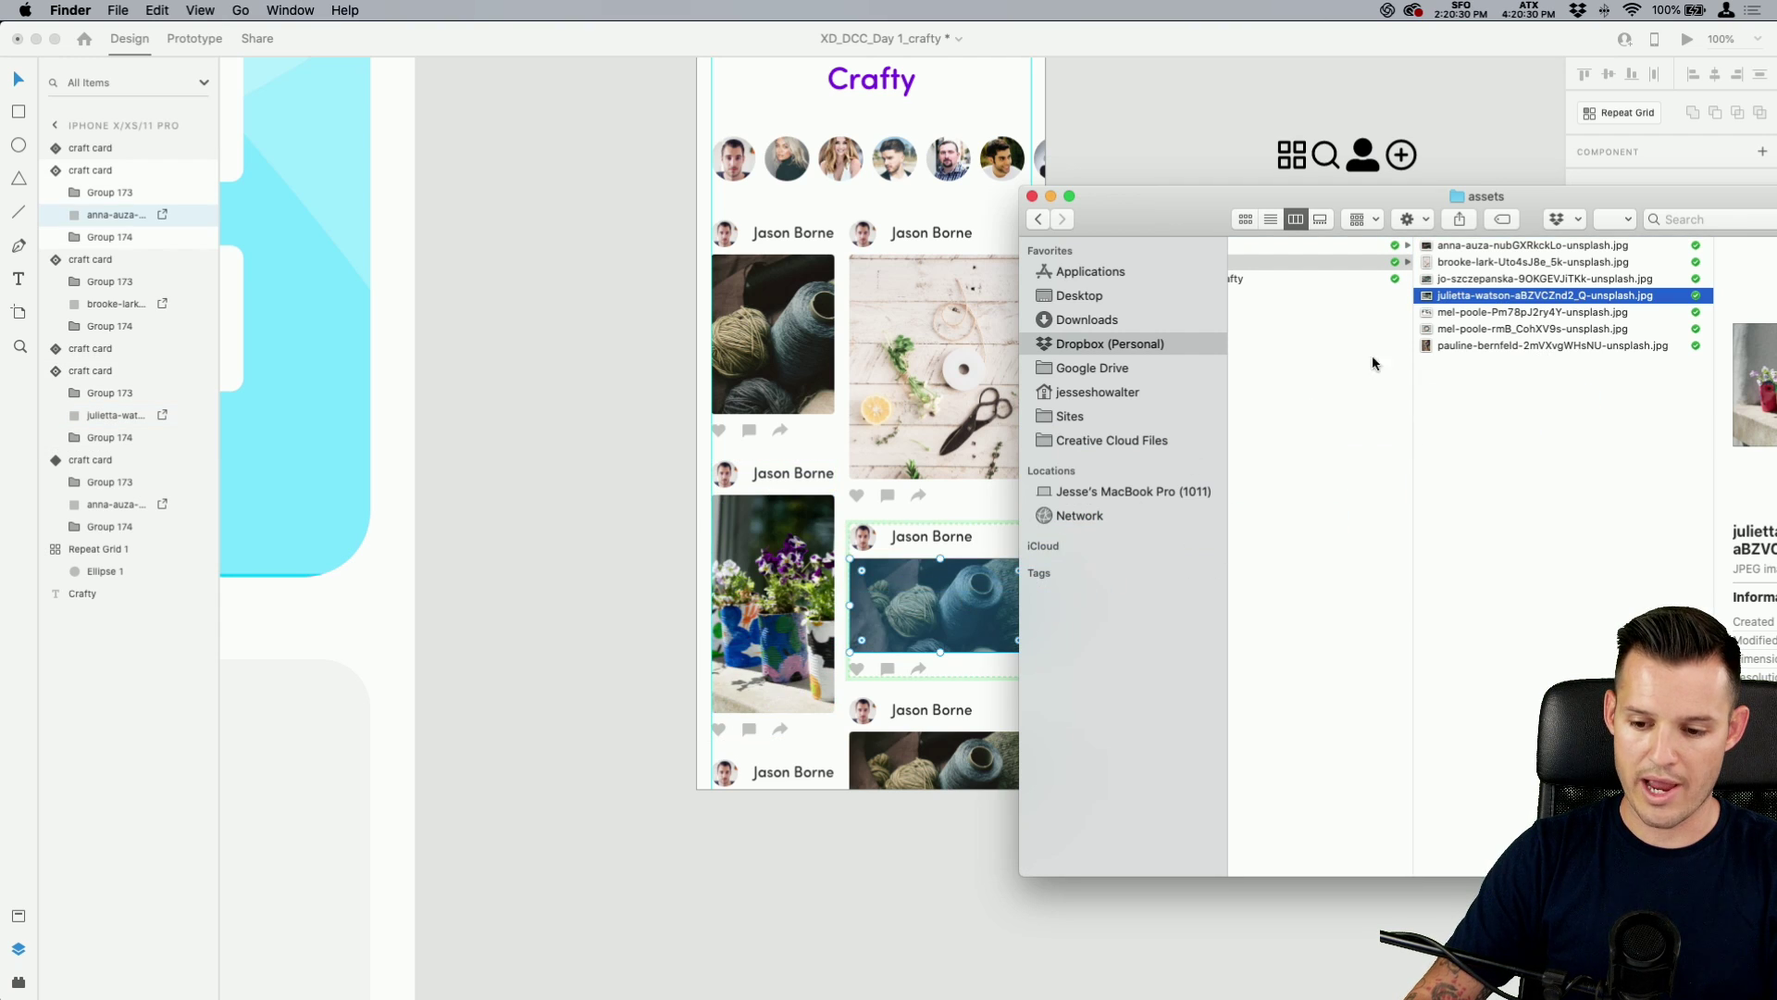
click(1472, 331)
drag(1480, 330, 953, 759)
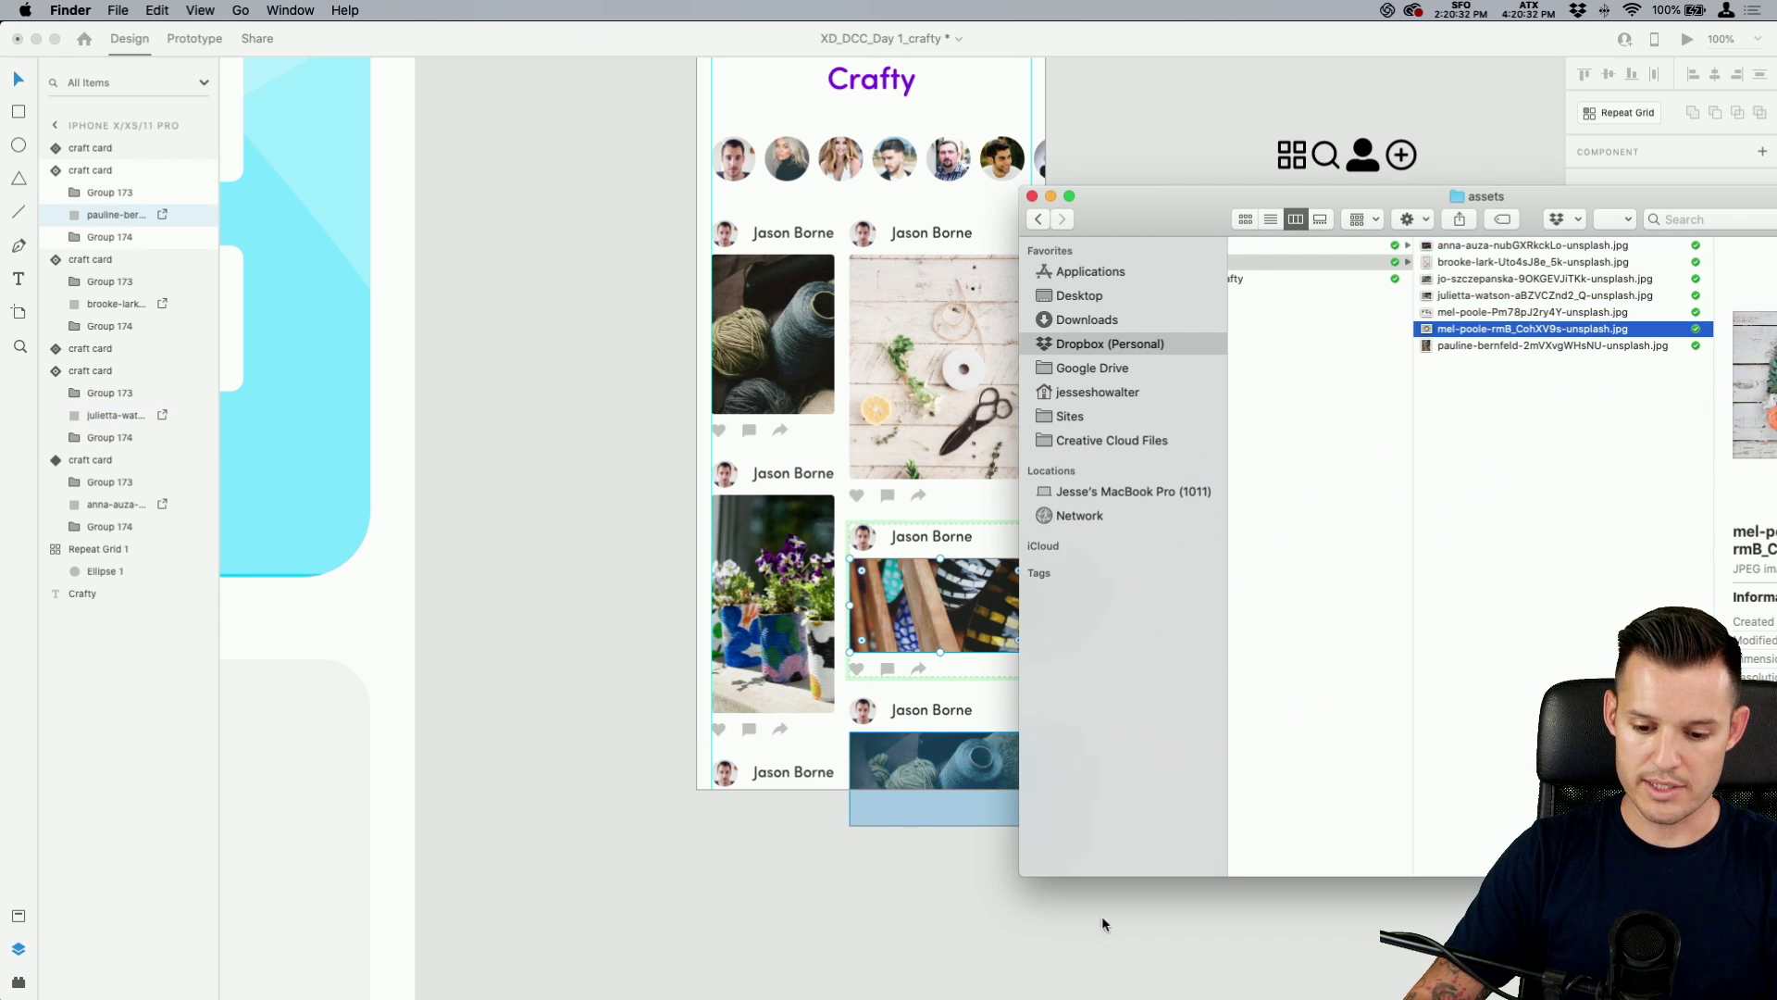
click(1111, 914)
click(1182, 806)
Move the grid, search, user and plus icons from beside the artboard to just below its lower edge.
scroll(1184, 606, up, 3)
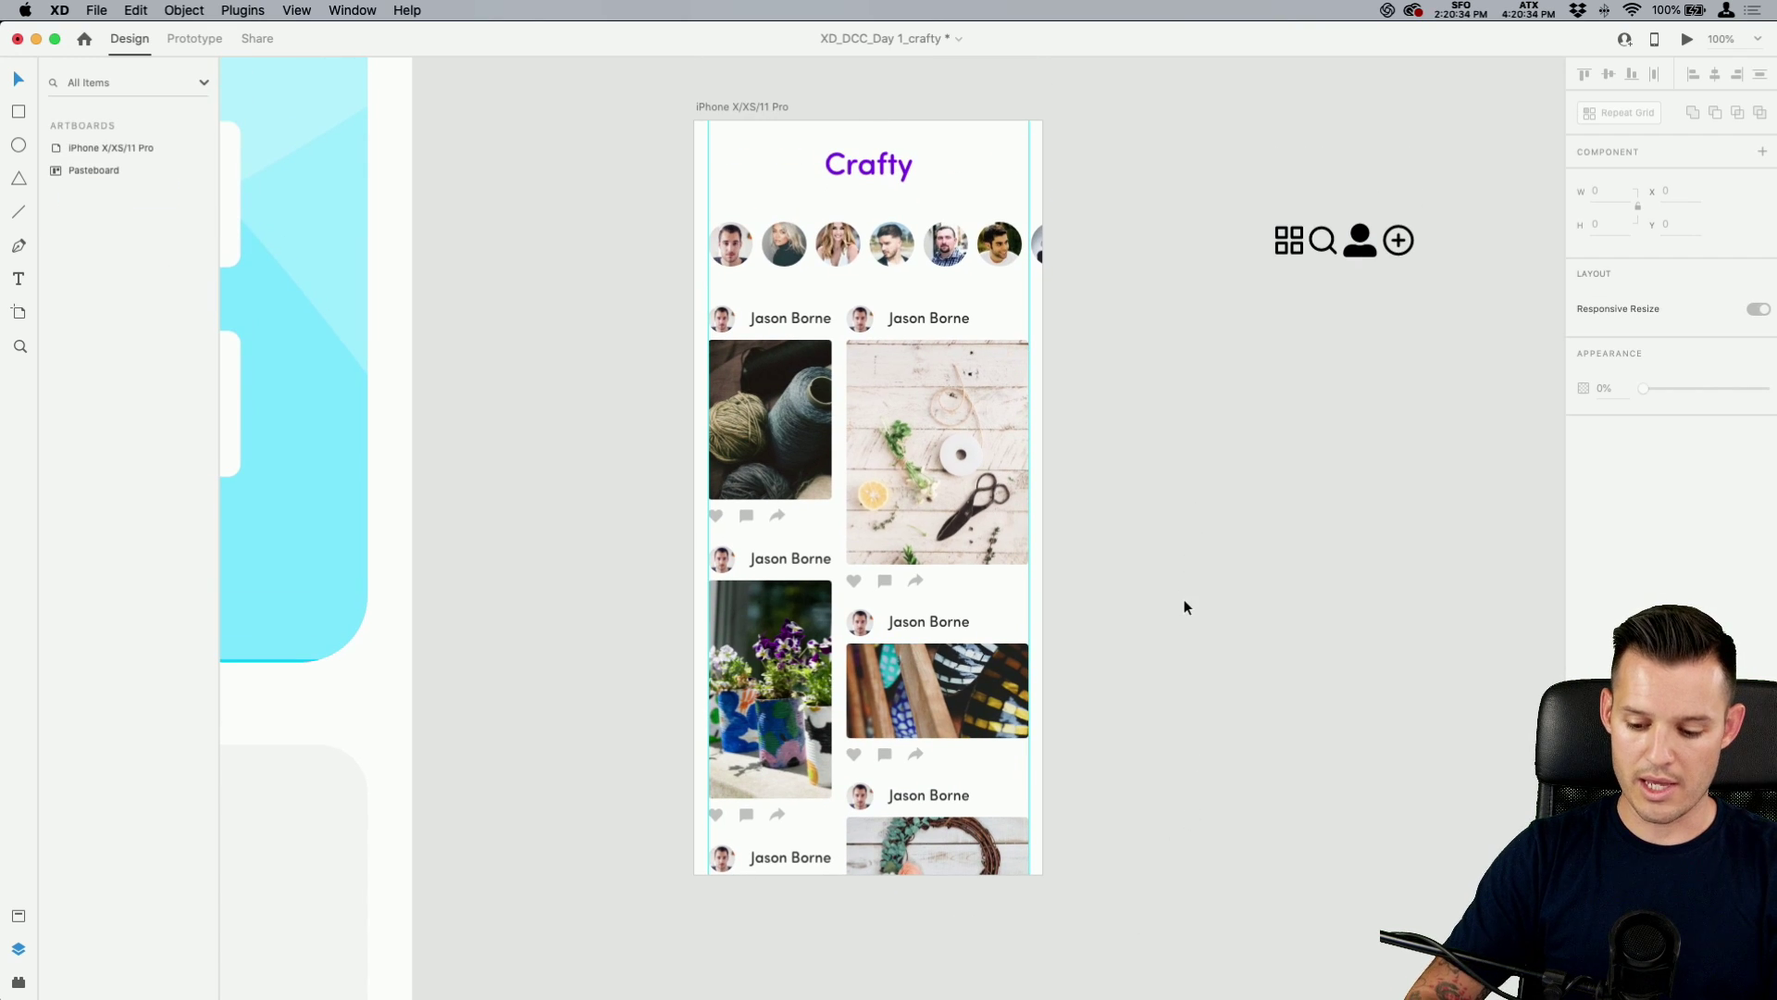
scroll(1184, 606, down, 2)
scroll(1181, 611, up, 3)
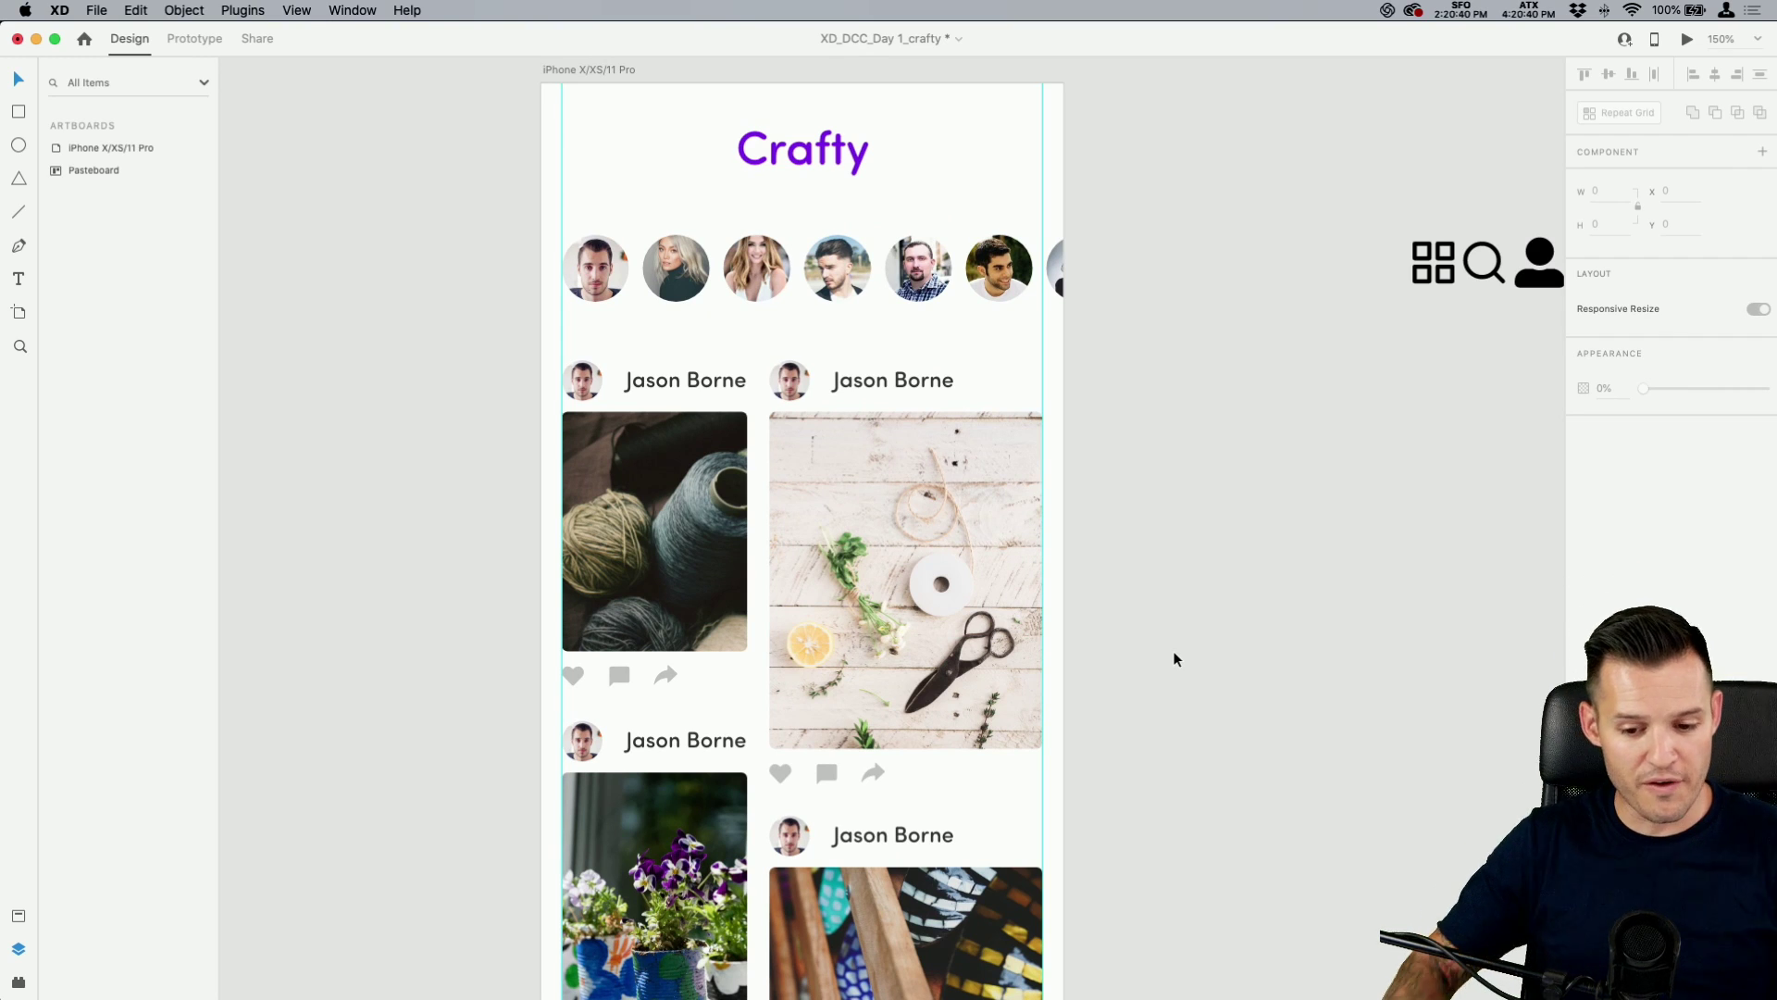
scroll(1155, 652, down, 5)
scroll(1107, 262, up, 5)
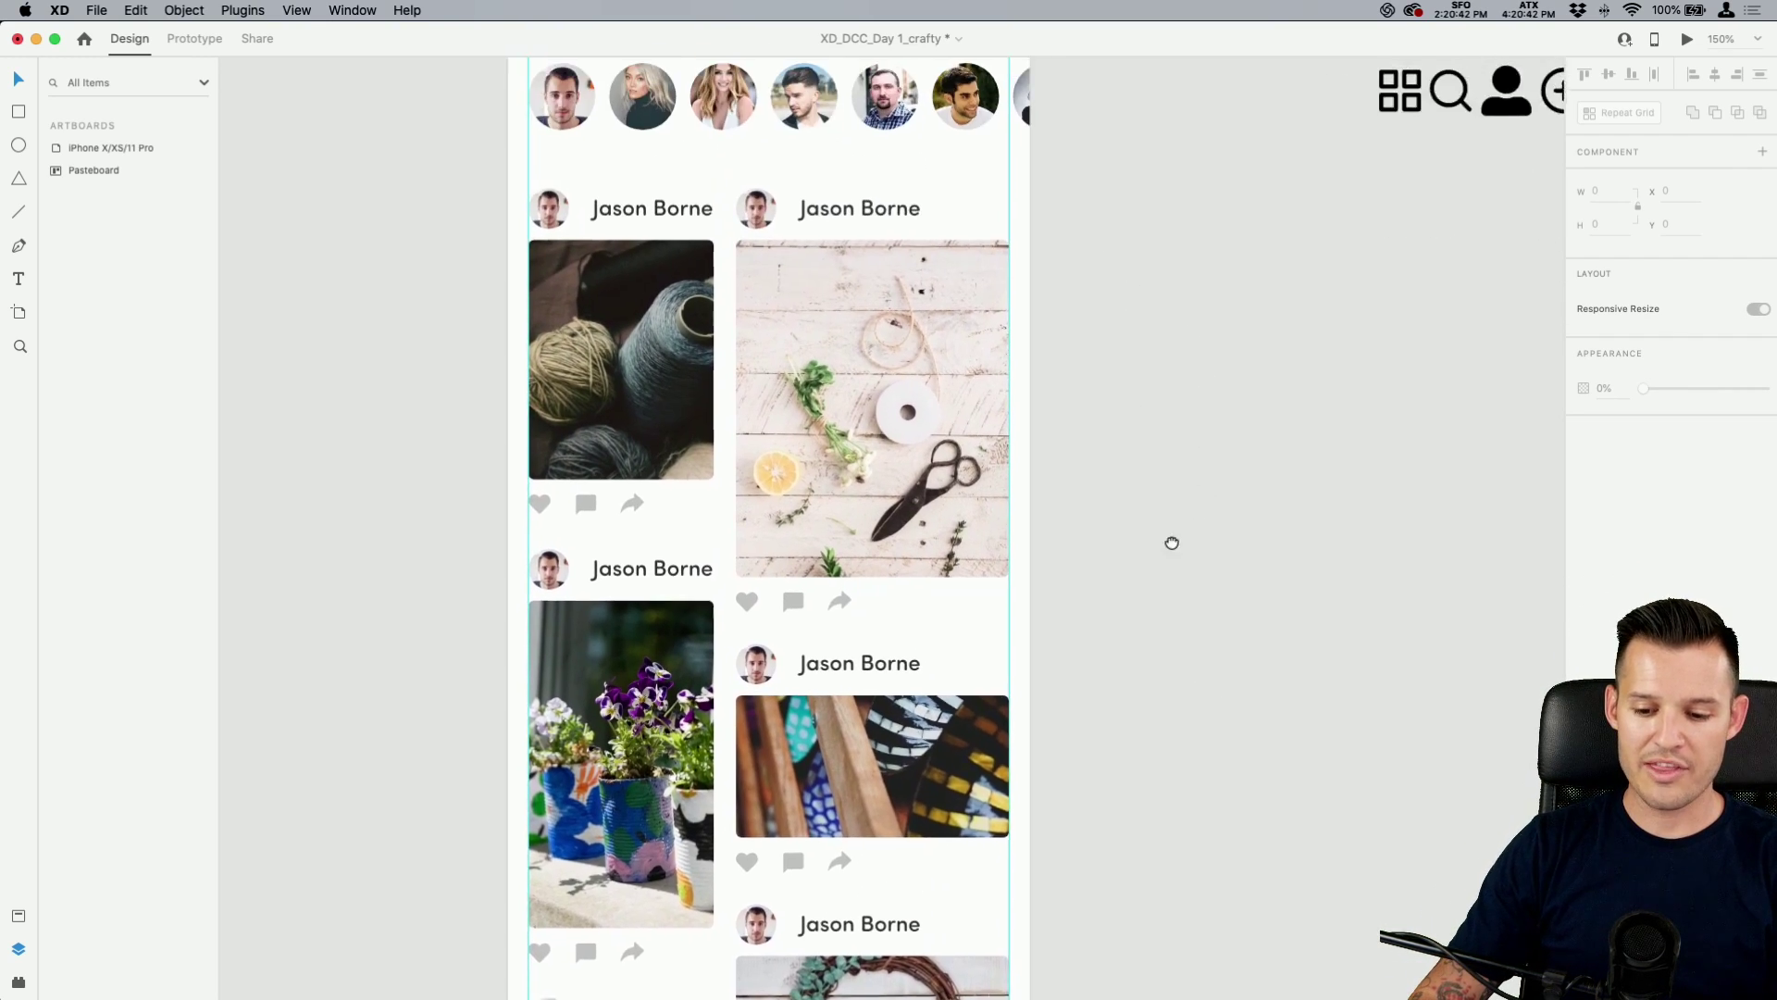
drag(1194, 528, 980, 629)
drag(938, 199, 741, 611)
scroll(740, 610, up, 3)
scroll(740, 611, left, 2)
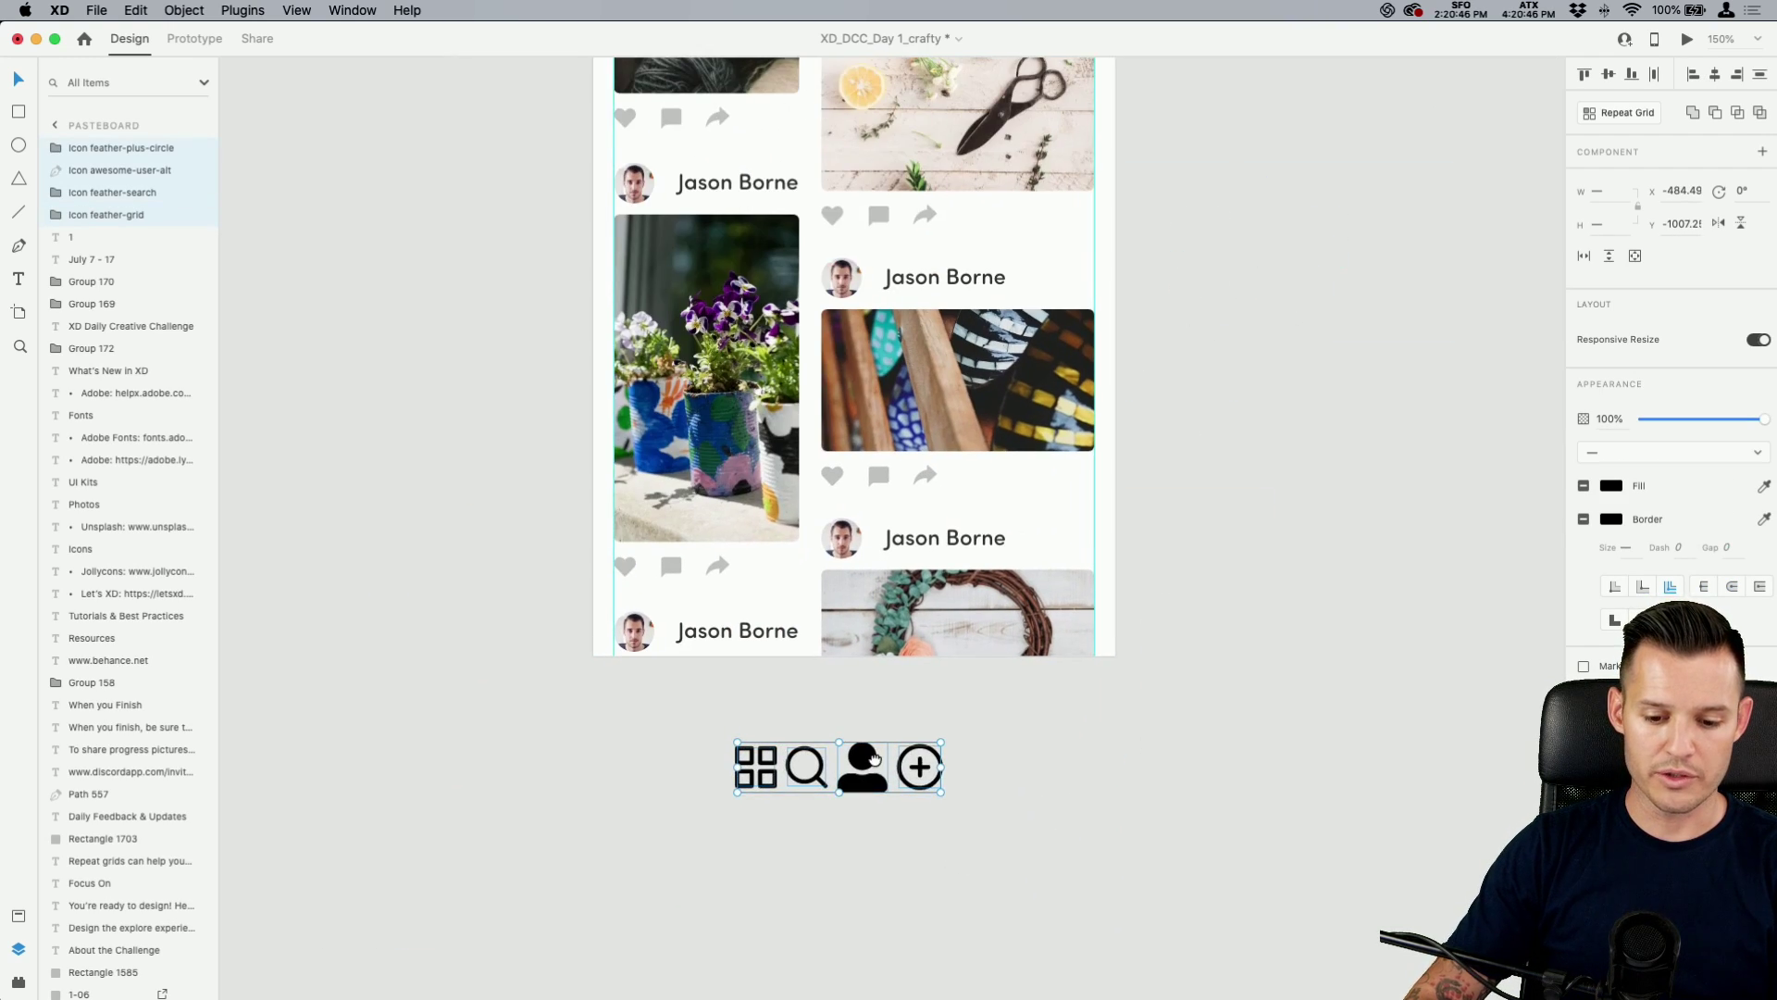
click(711, 736)
Draw a 375 by 81 rectangle across the bottom of the artboard, without a border and with a shadow.
key(t)
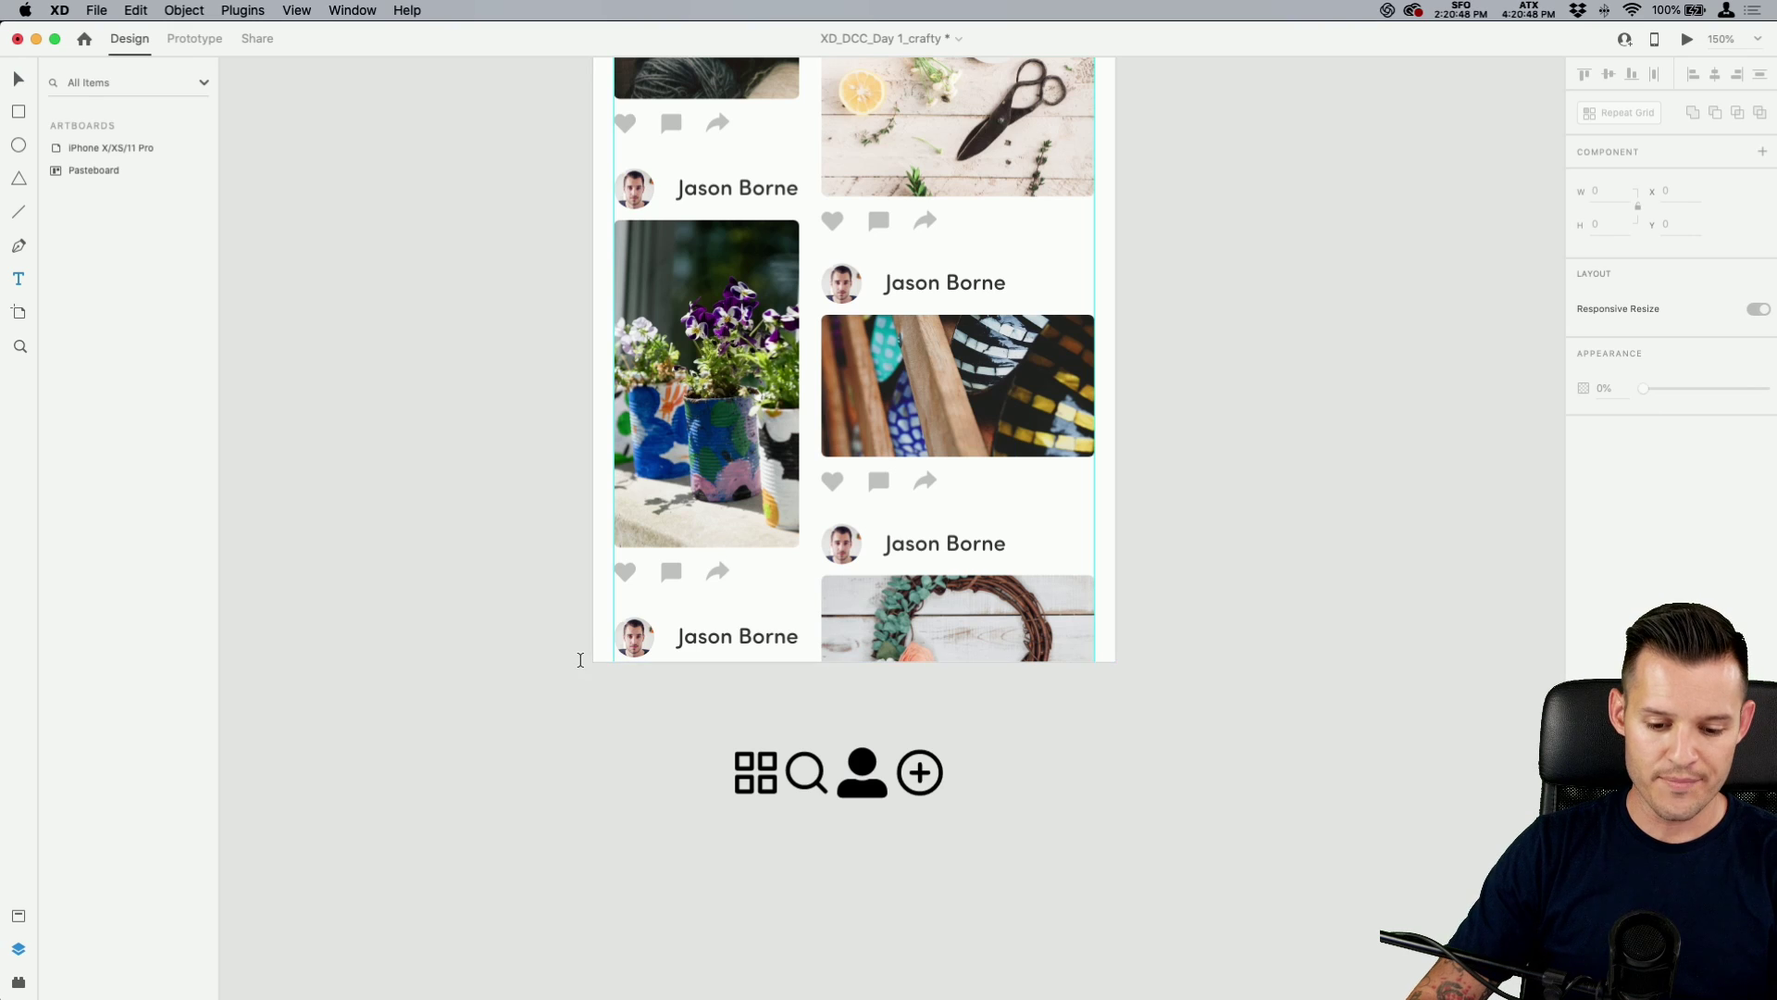
key(r)
mouse_move(593, 549)
mouse_down()
mouse_move(1119, 634)
mouse_move(1117, 661)
mouse_up()
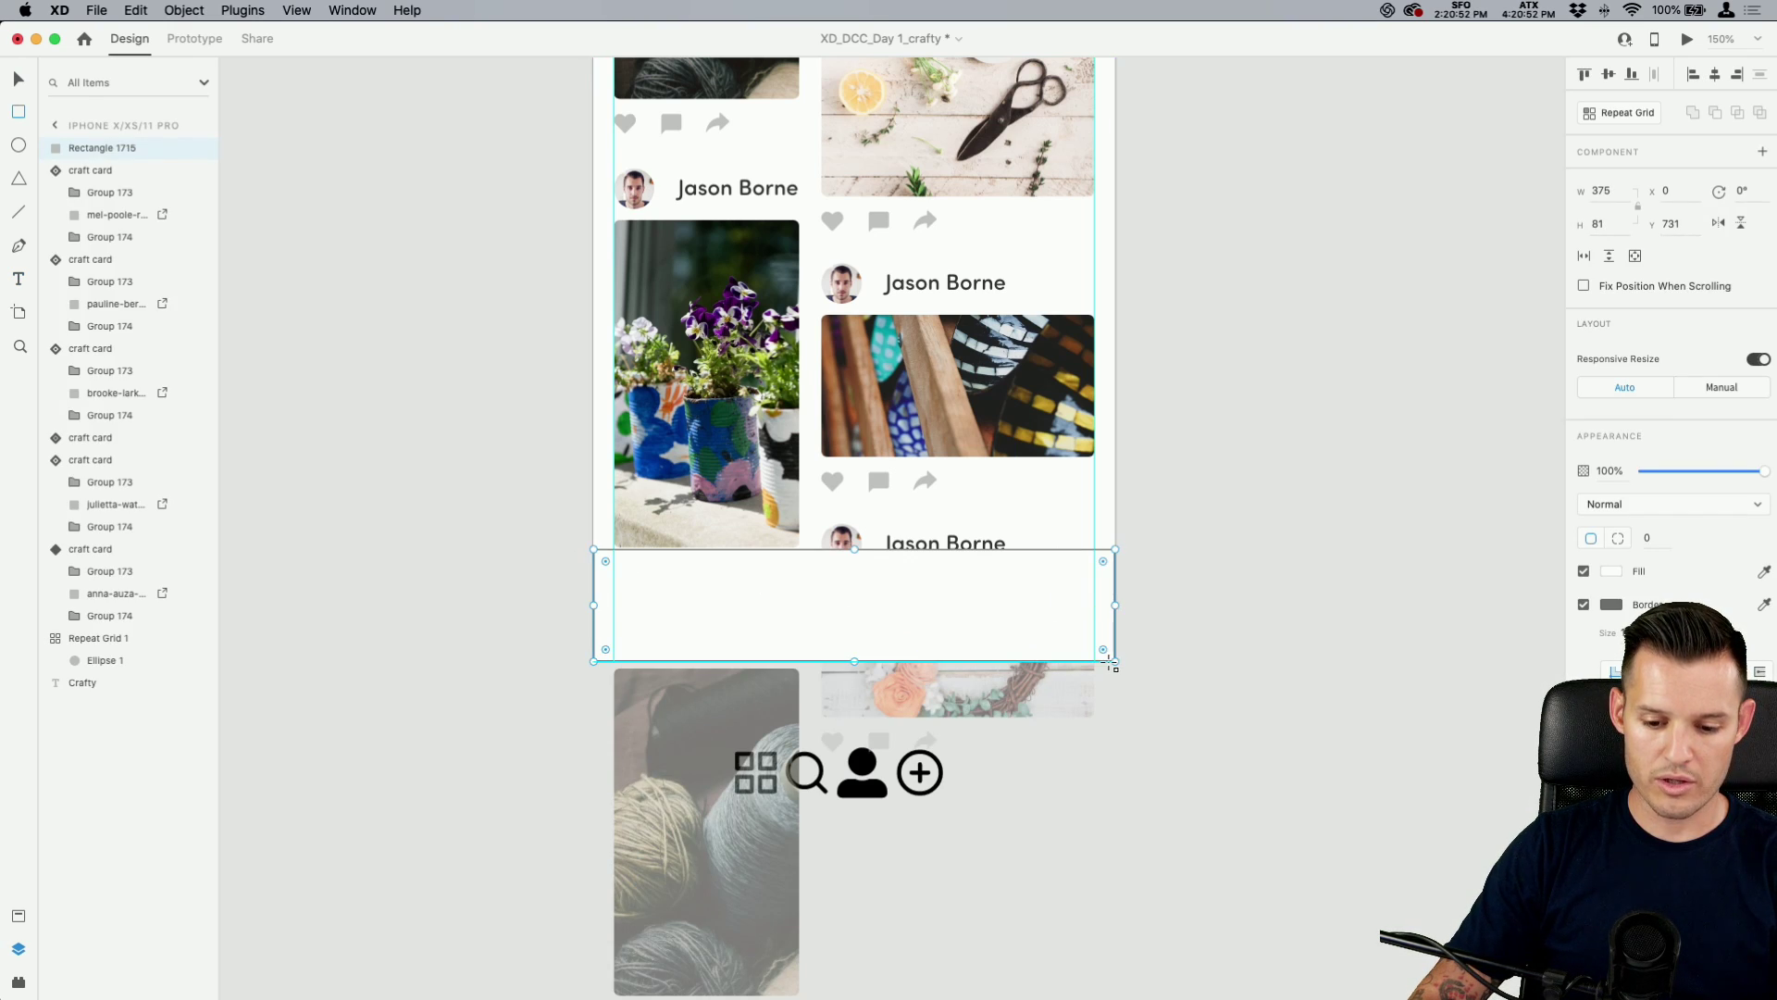
click(1585, 605)
click(1583, 638)
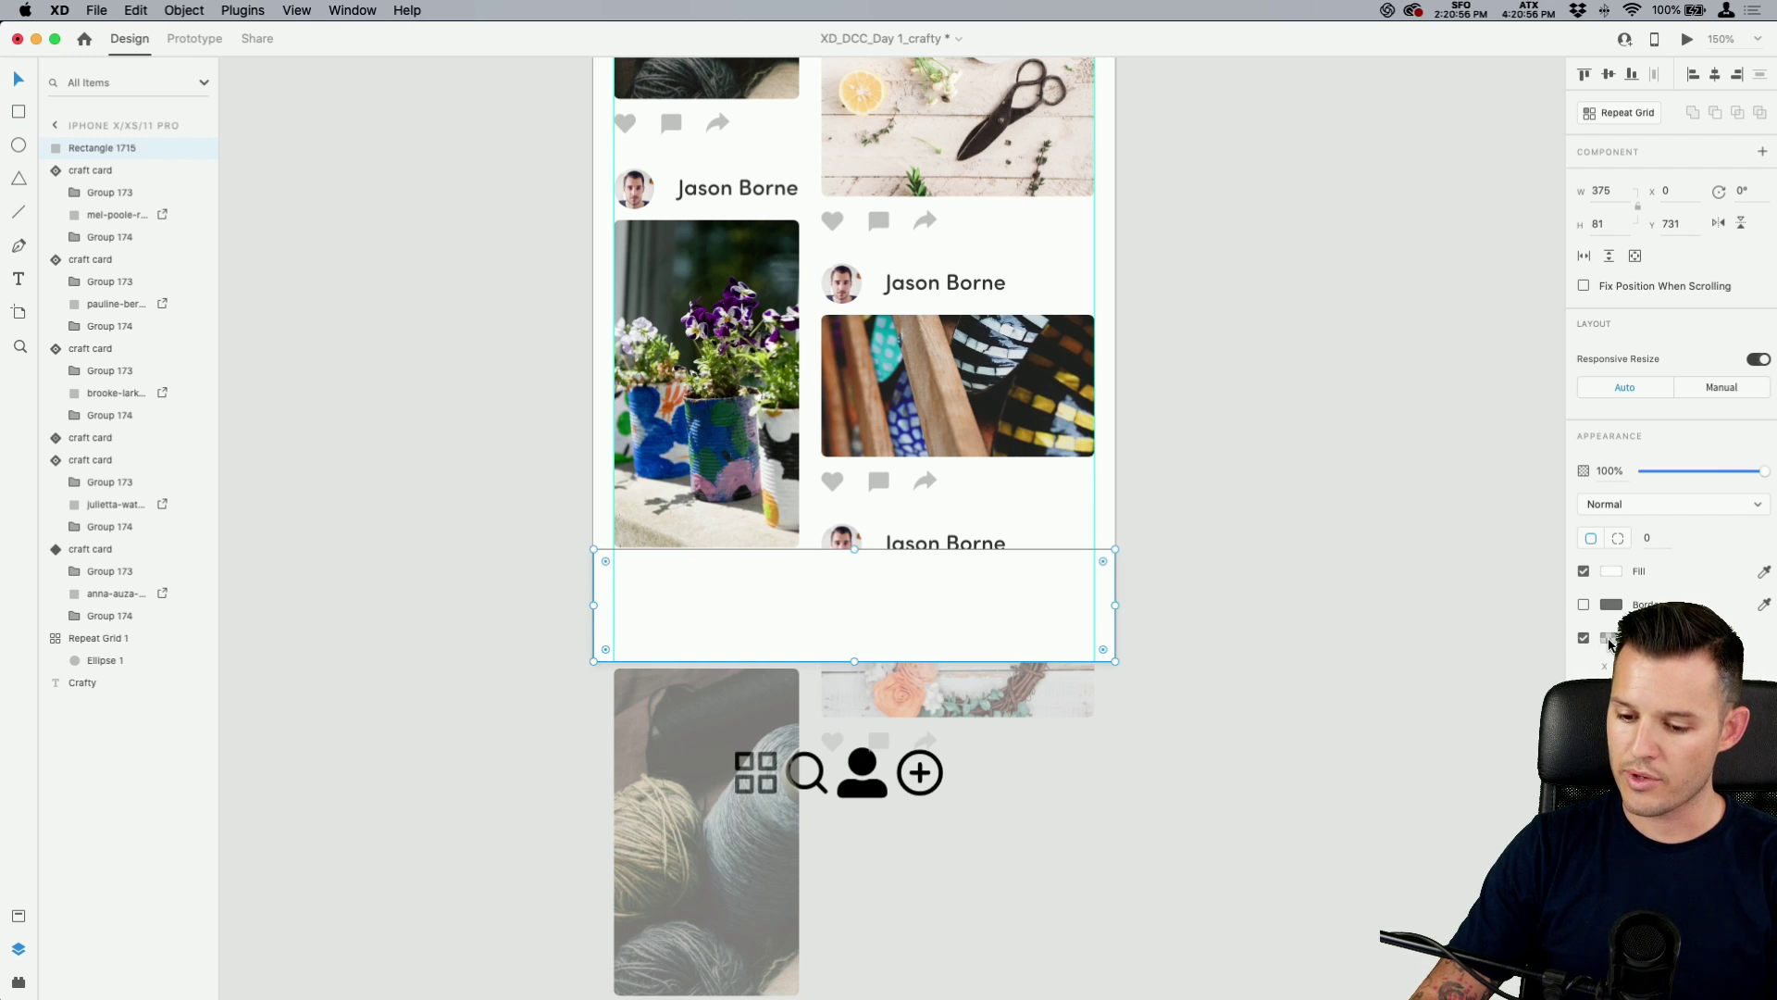
Apply the saved purple #7703EB from the document assets to the bottom bar.
click(1609, 640)
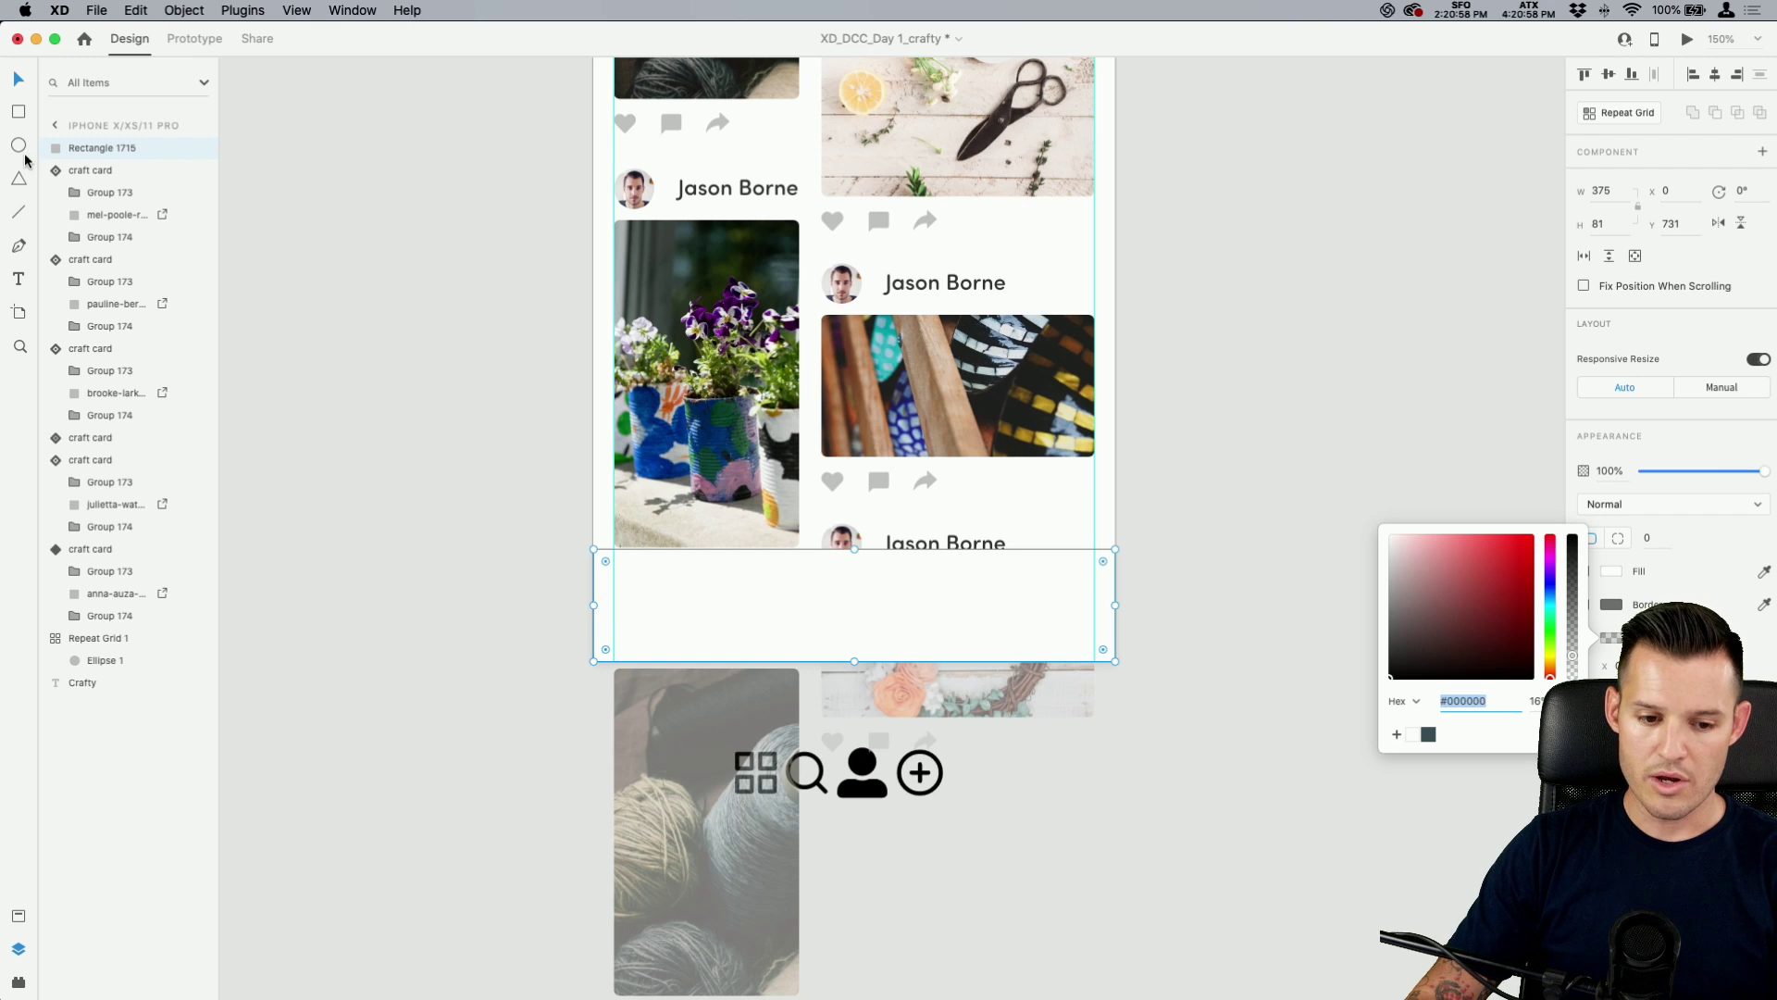
click(18, 915)
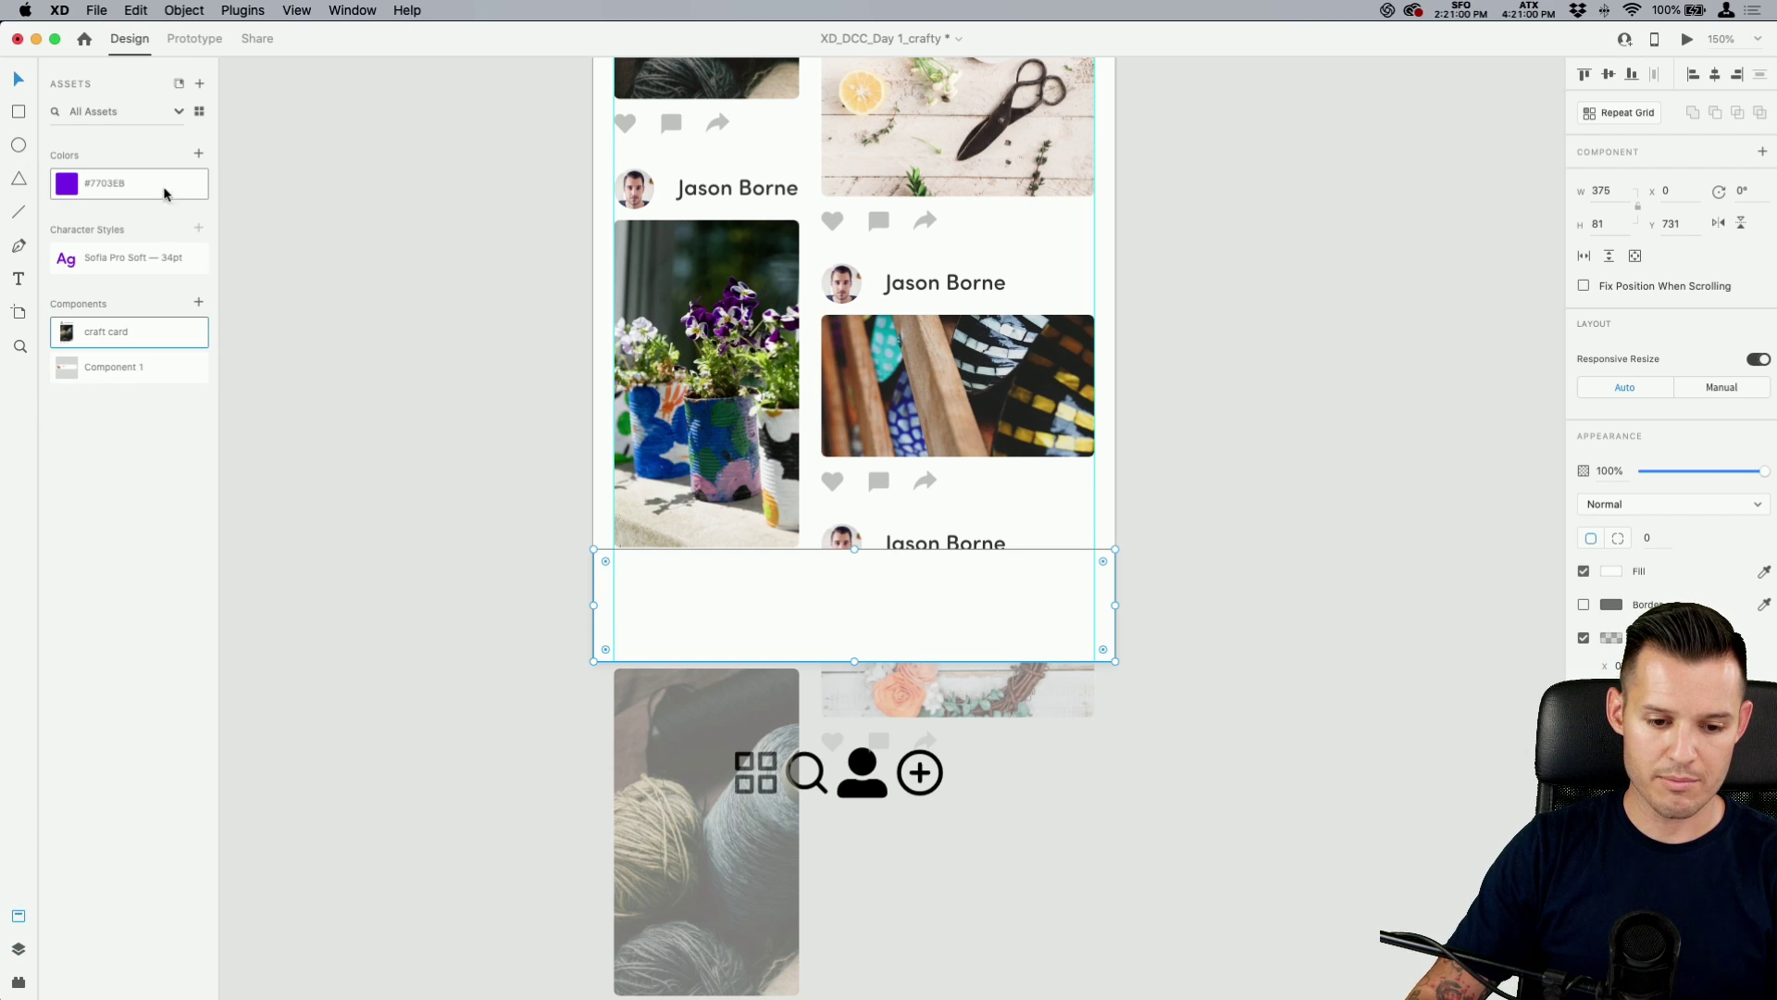
click(67, 183)
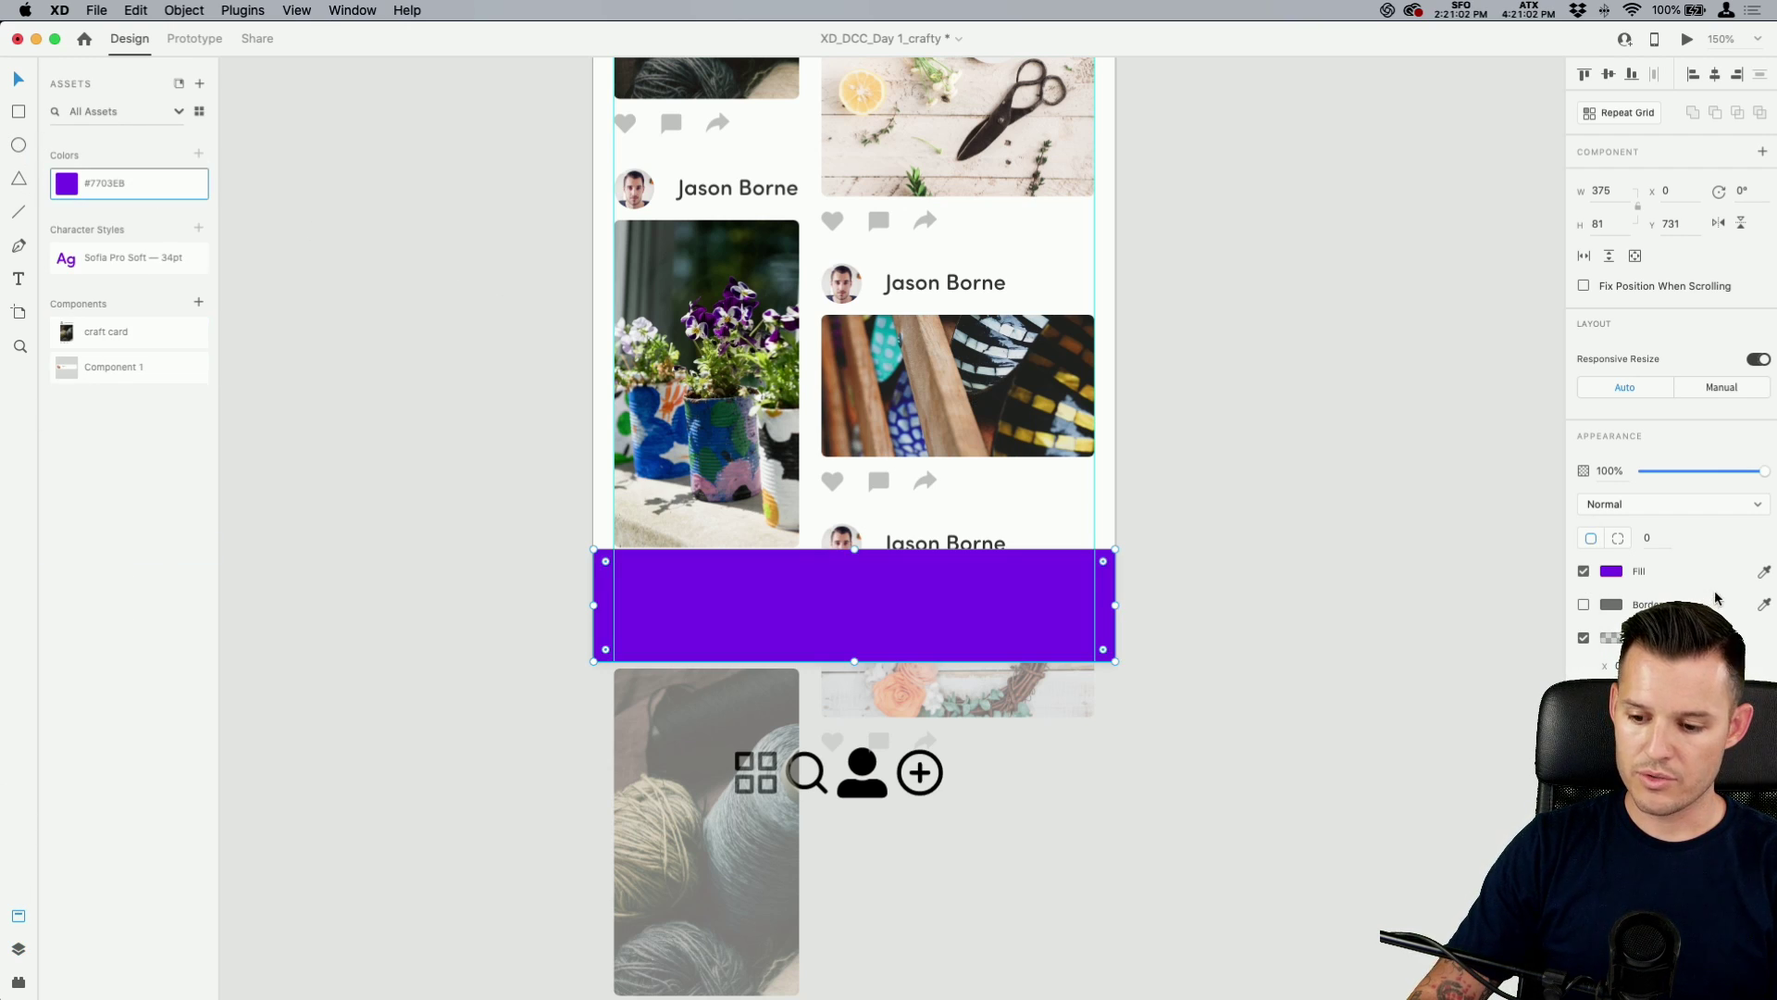
Save the bar's purple as a color picker swatch and set the bar's fill to white #FFFFFF.
scroll(1430, 433, up, 10)
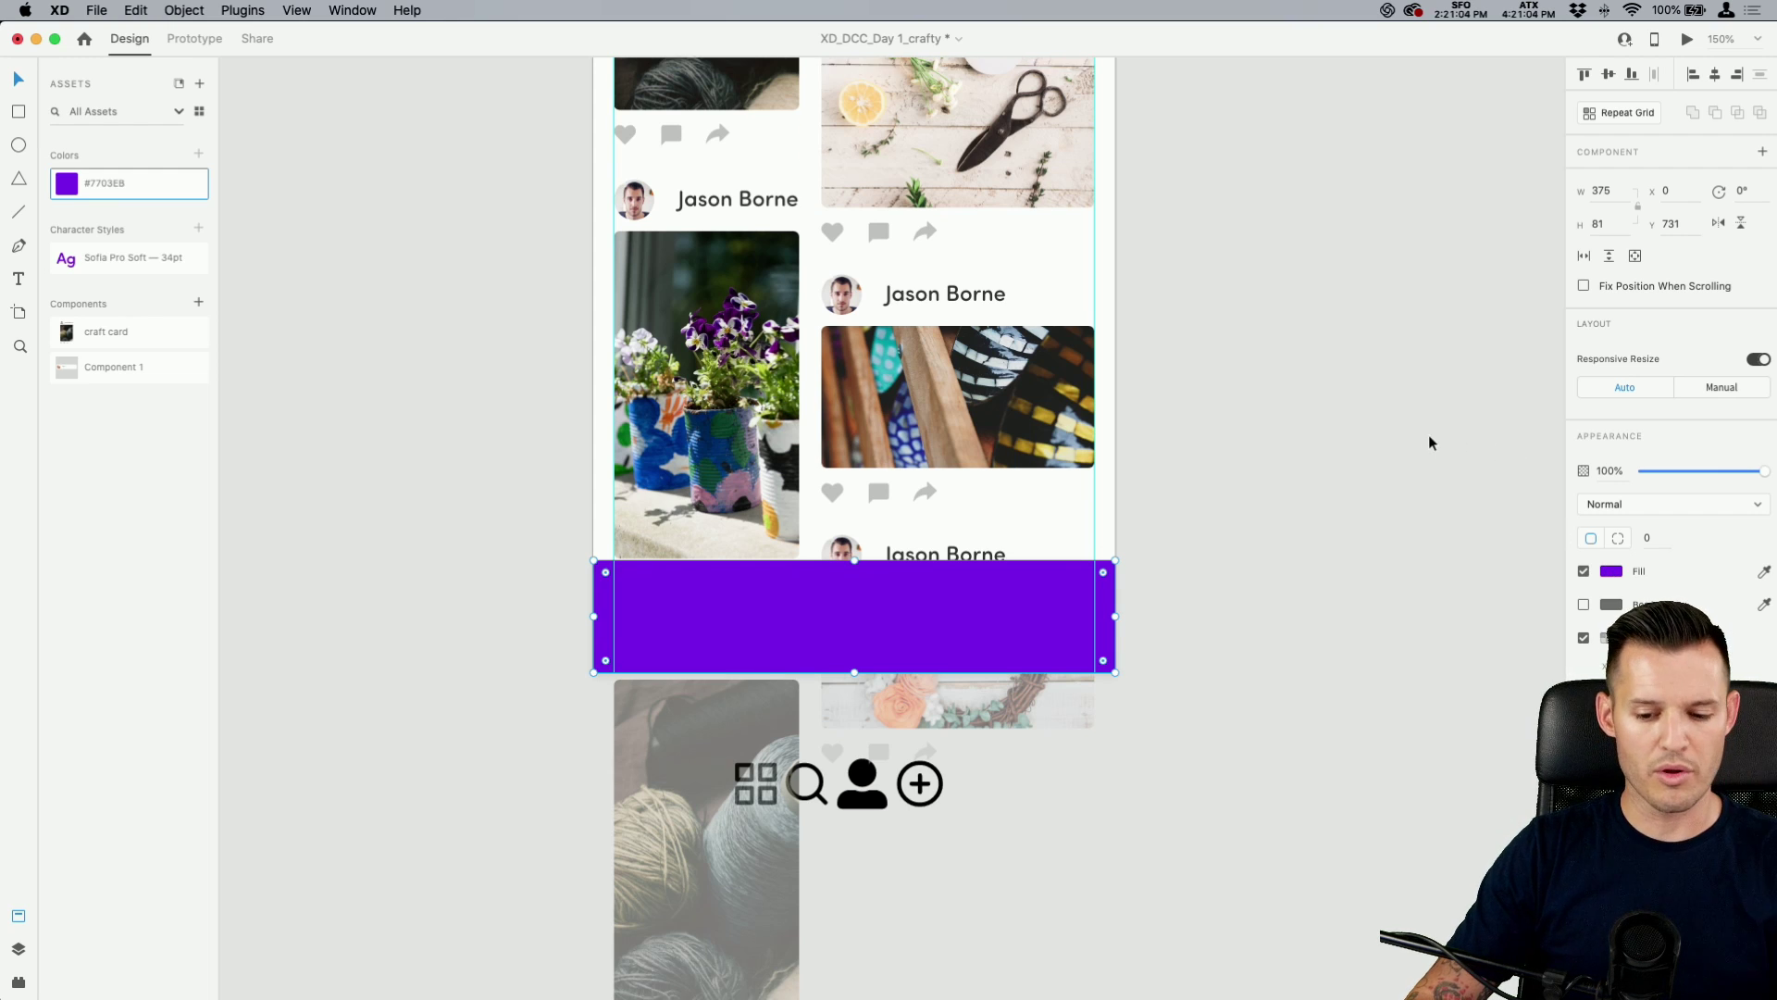
scroll(1424, 437, down, 8)
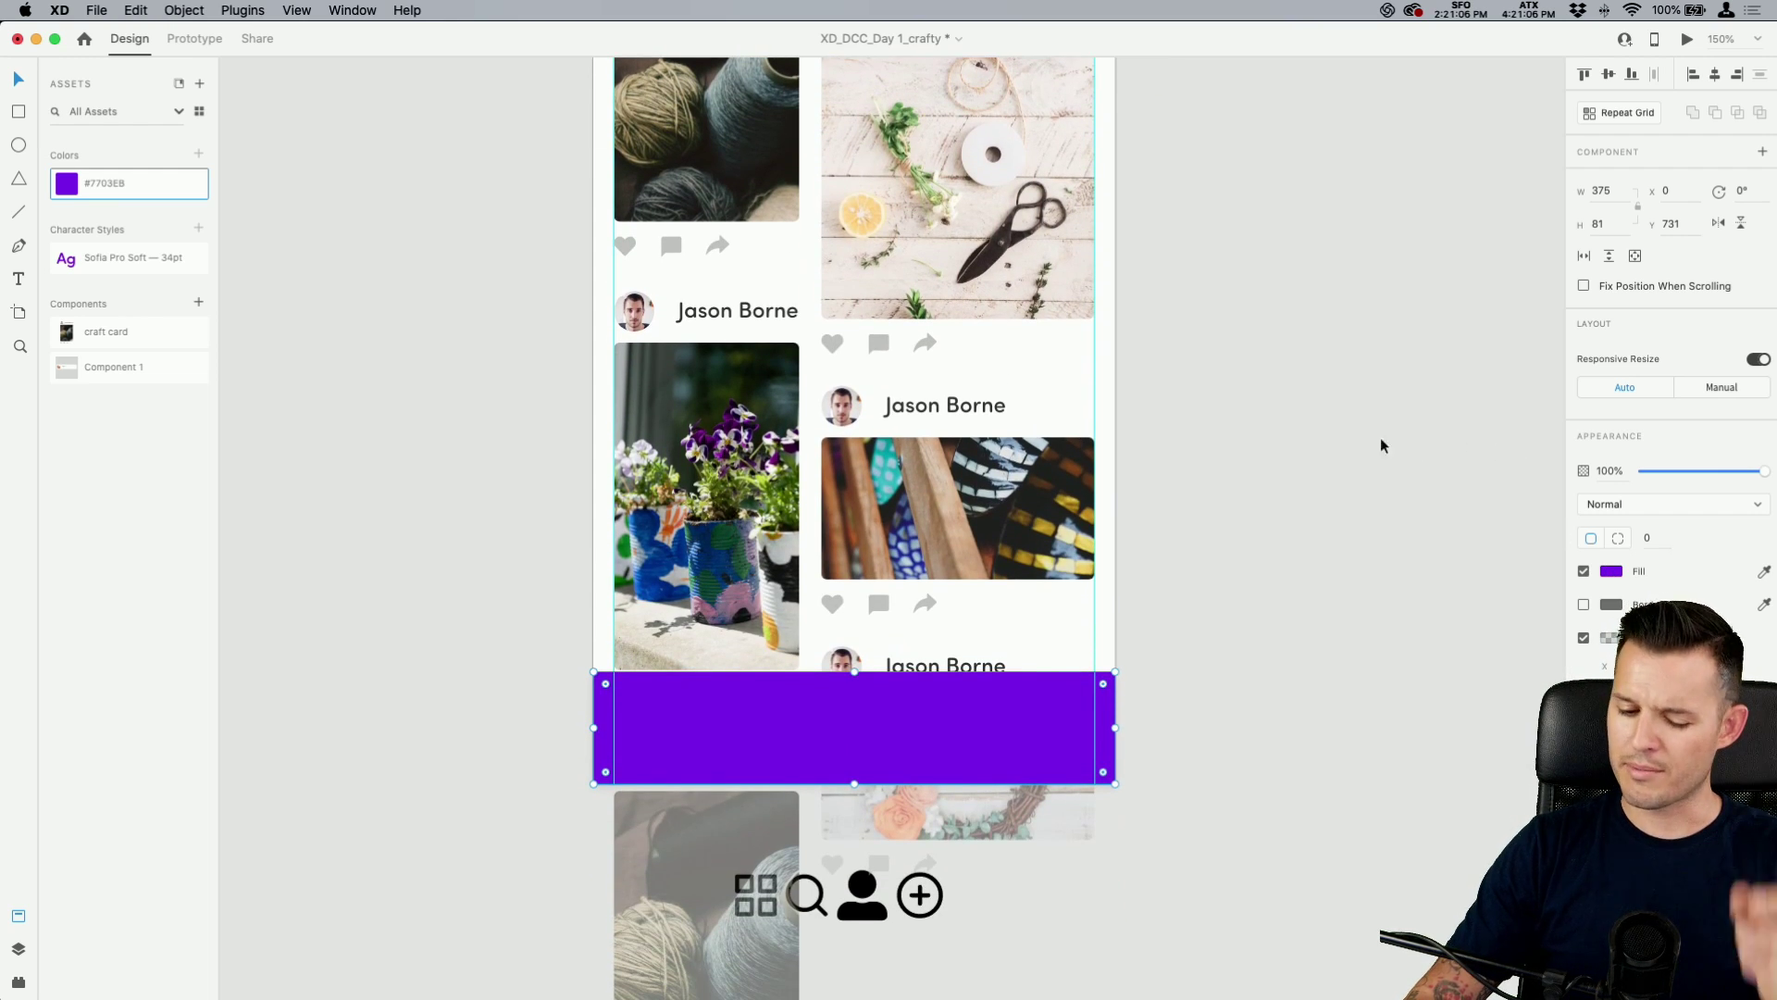
click(1612, 571)
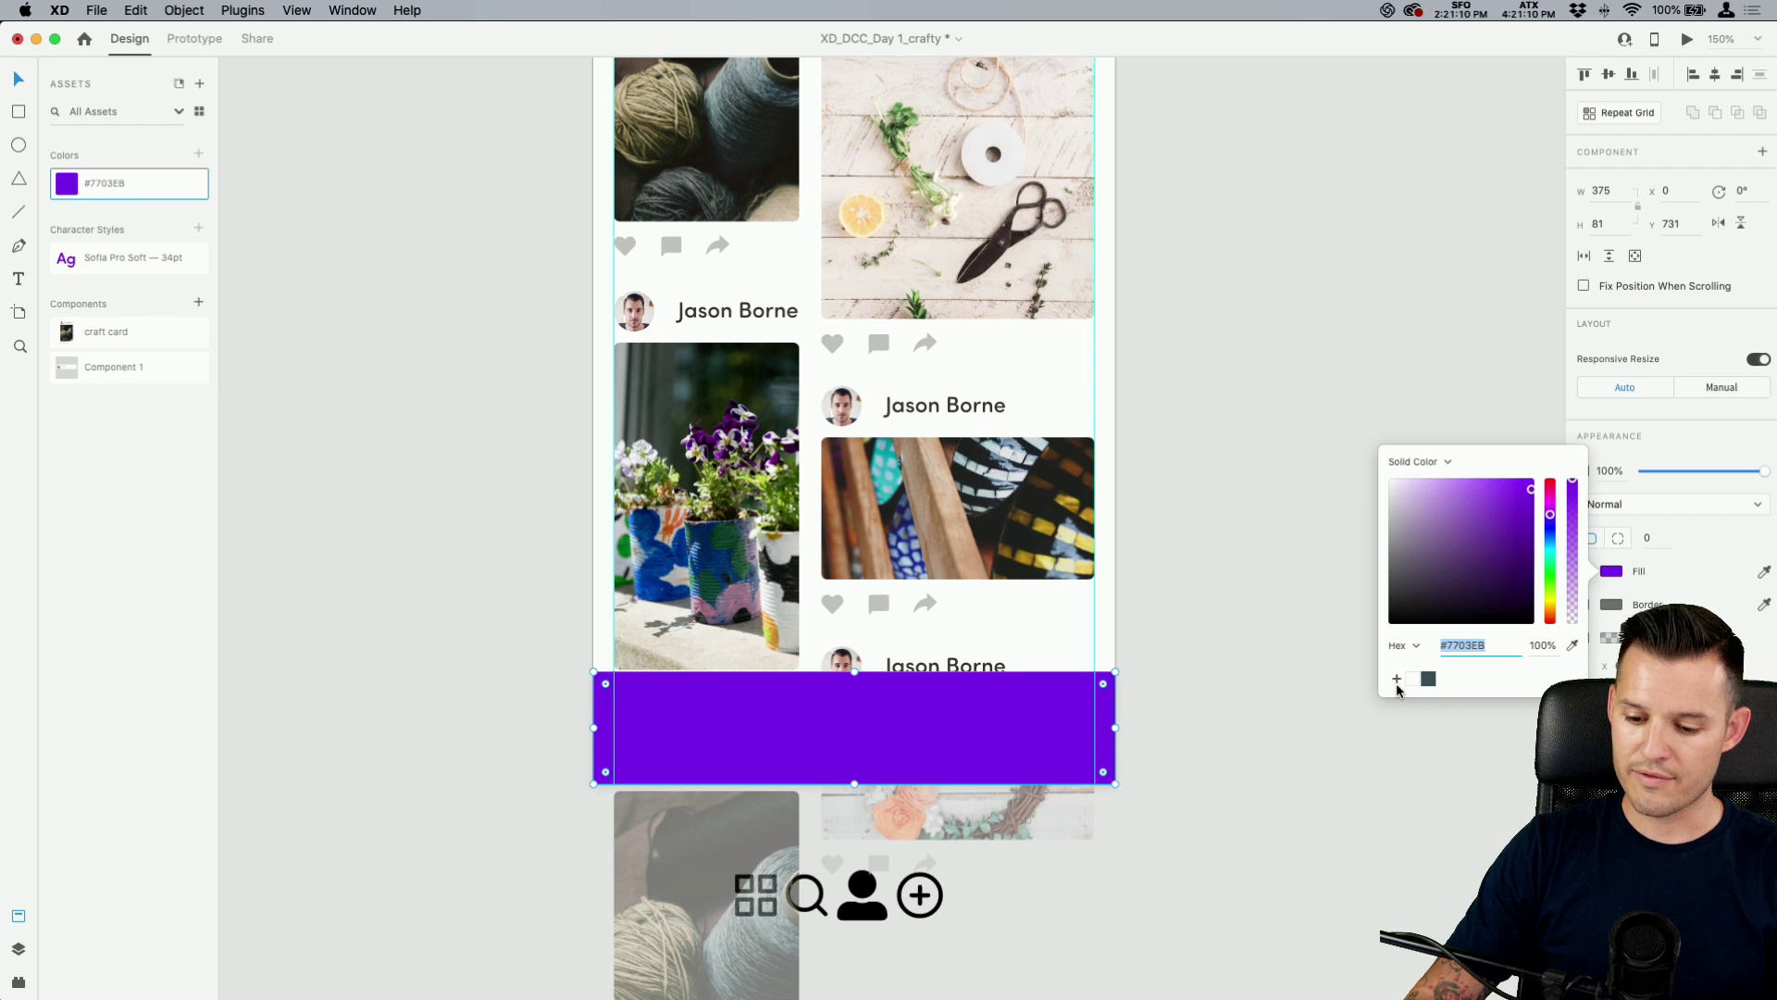
click(1444, 683)
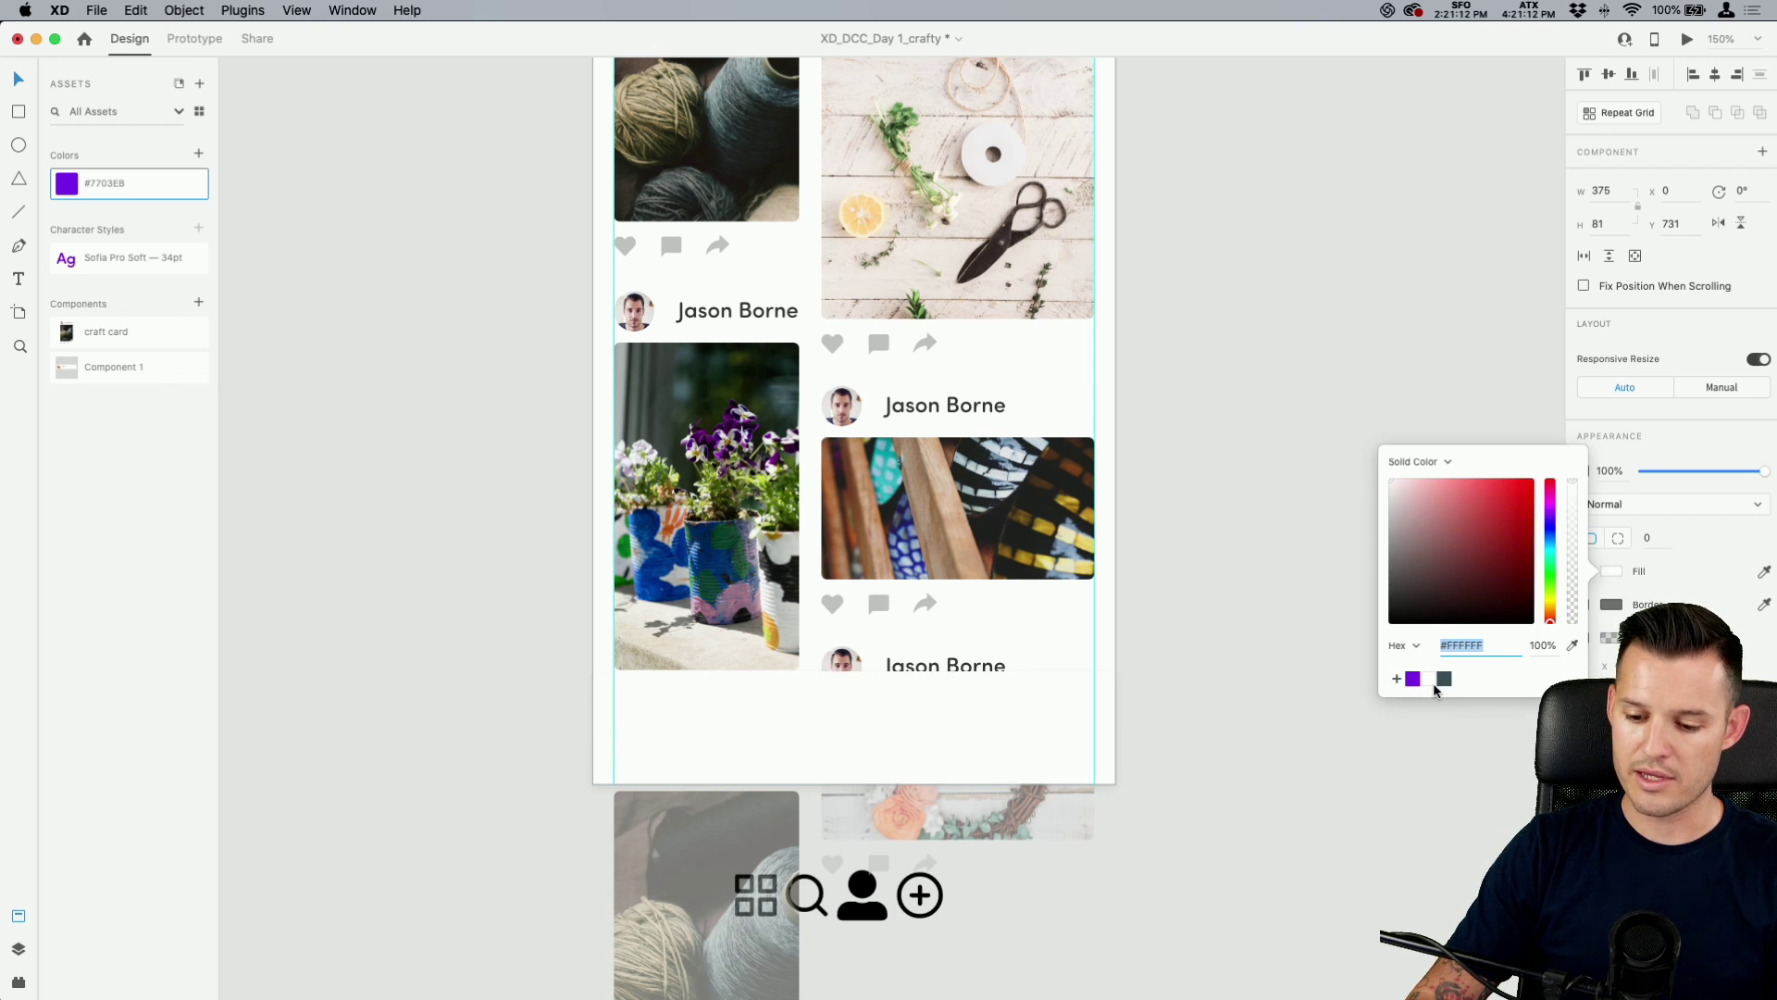
click(849, 707)
Color the bottom bar's shadow purple #7703EB and shift its vertical offset so it falls above the bar.
scroll(1259, 768, down, 5)
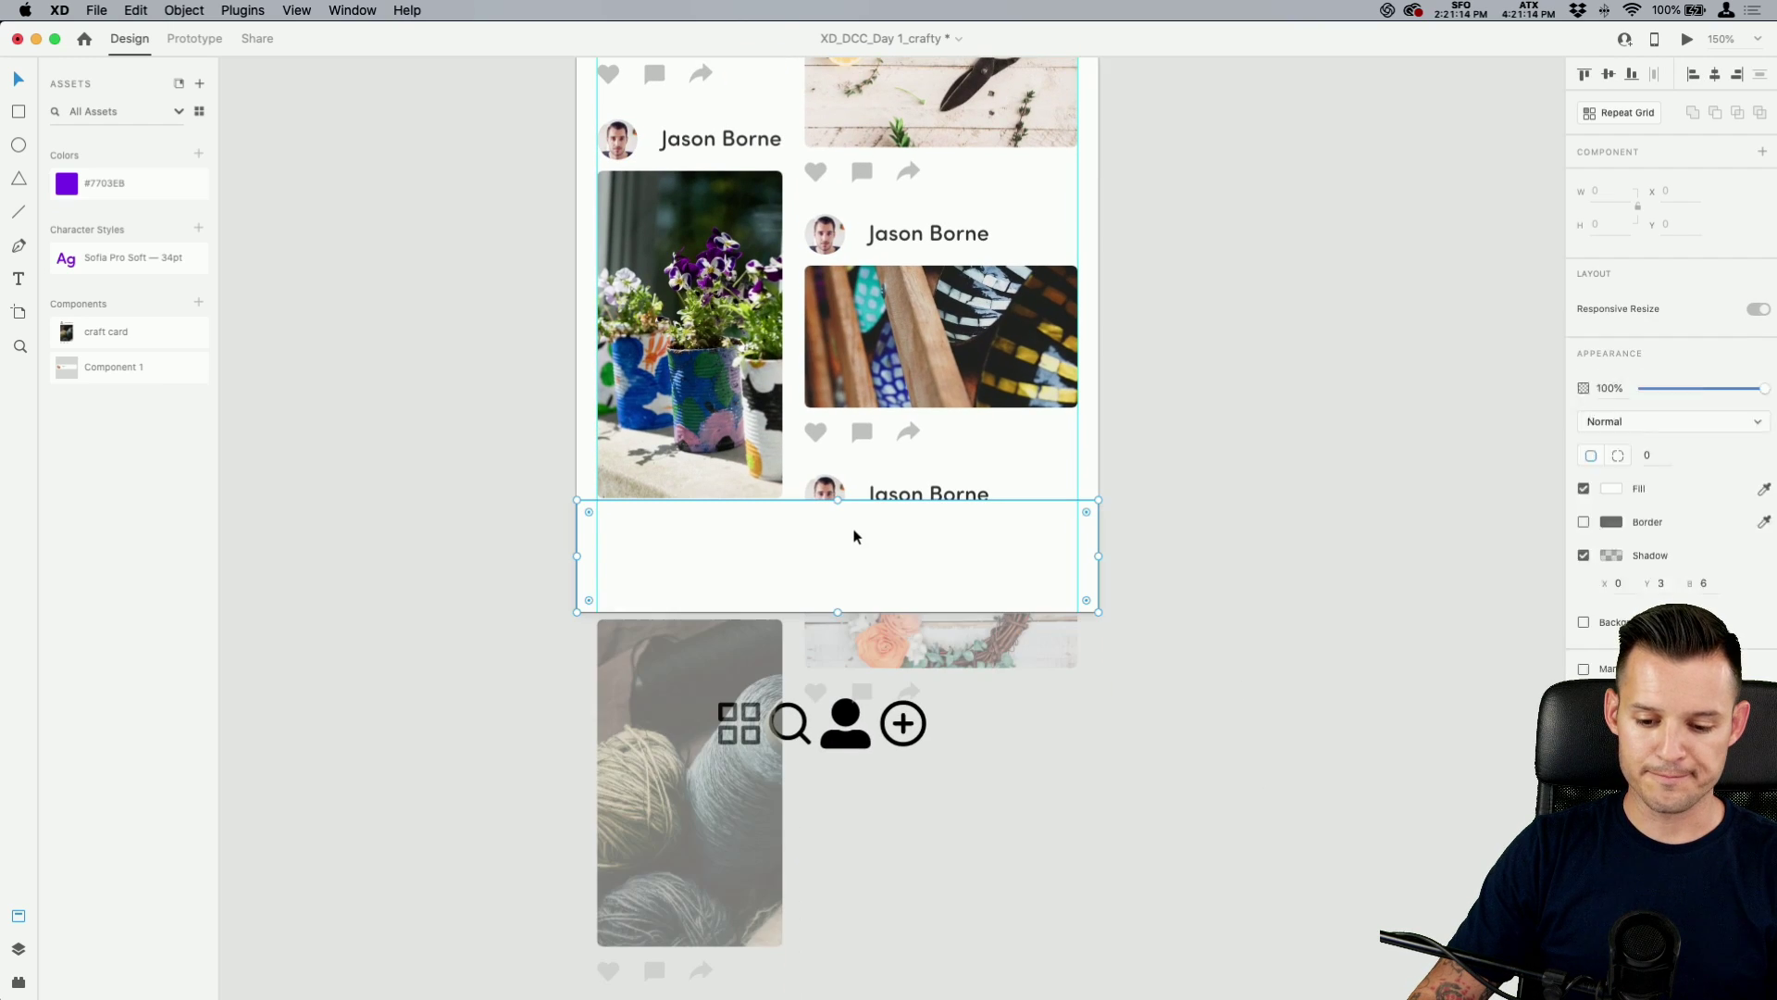
click(1612, 645)
click(1411, 735)
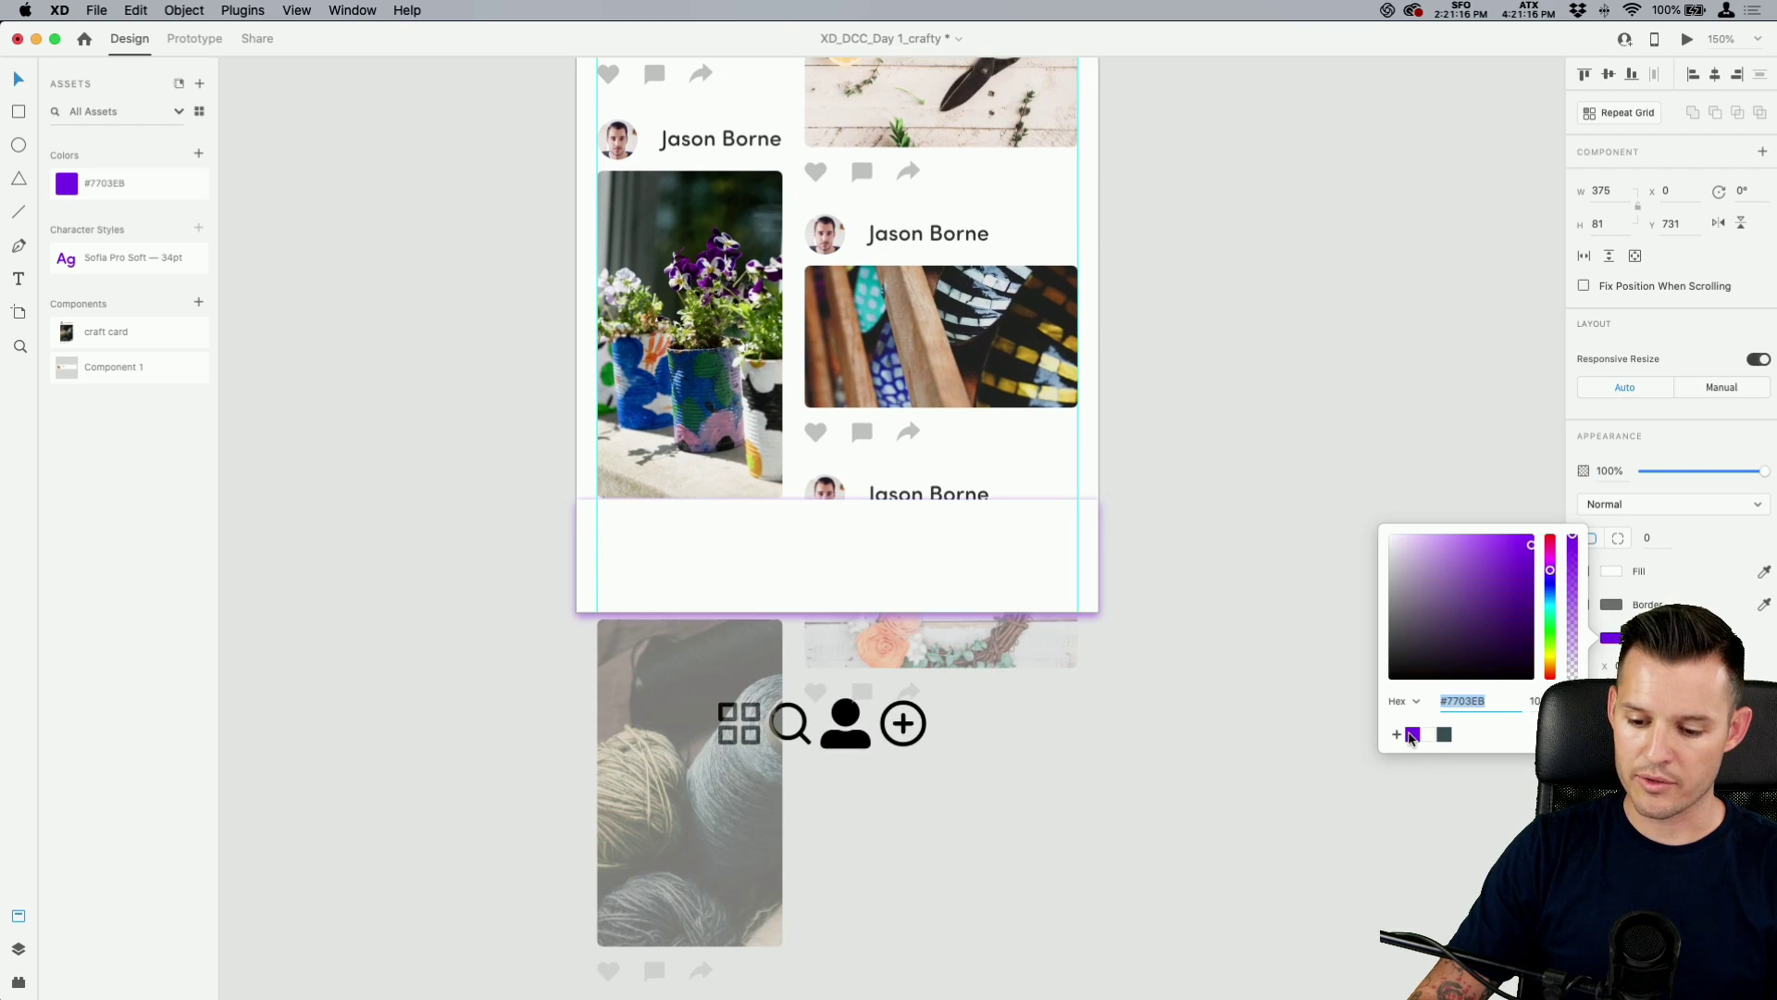
key(shift+Down)
key(shift+Down)
key(Up)
key(Up)
key(Up)
key(Up)
key(Up)
key(Up)
key(Up)
key(Up)
key(Up)
key(Up)
key(Up)
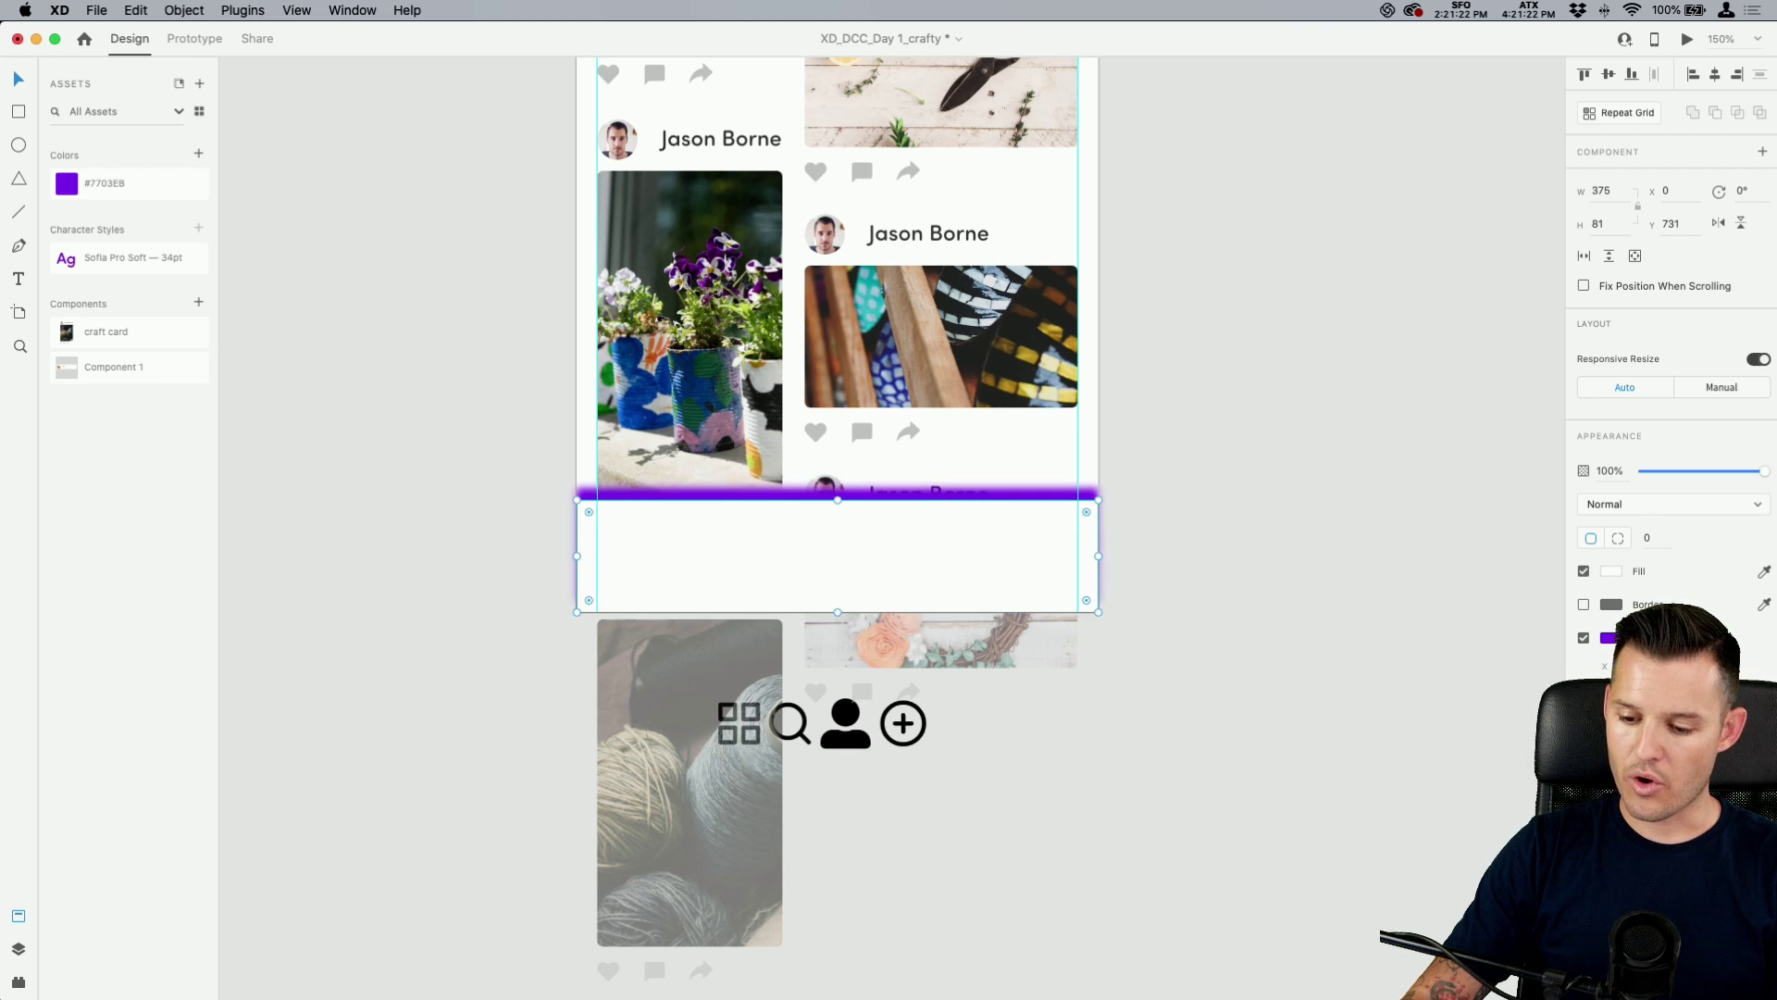
Reduce the blur of the bottom bar's shadow until it has a hard edge.
key(Down)
key(Down)
key(Down)
key(Down)
key(Down)
key(Down)
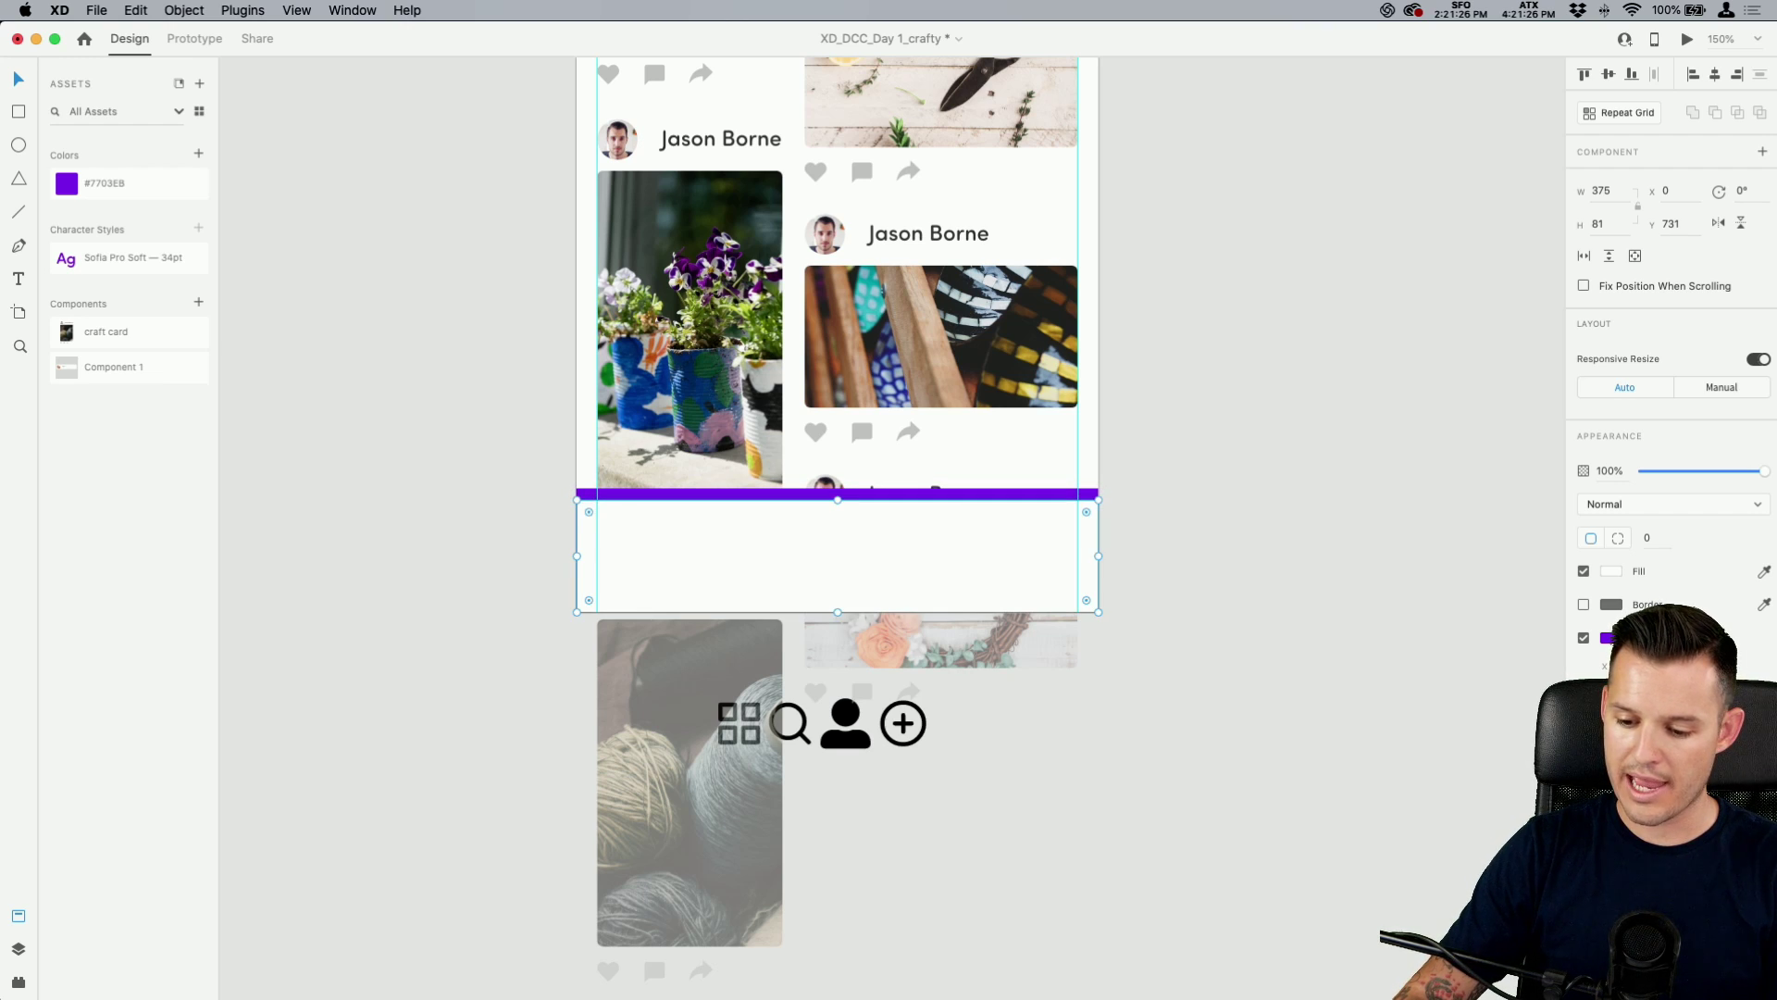
Lower the purple shadow's opacity to about 23% and increase its blur to a soft glow above the bar.
click(1607, 637)
drag(1576, 602, 1579, 648)
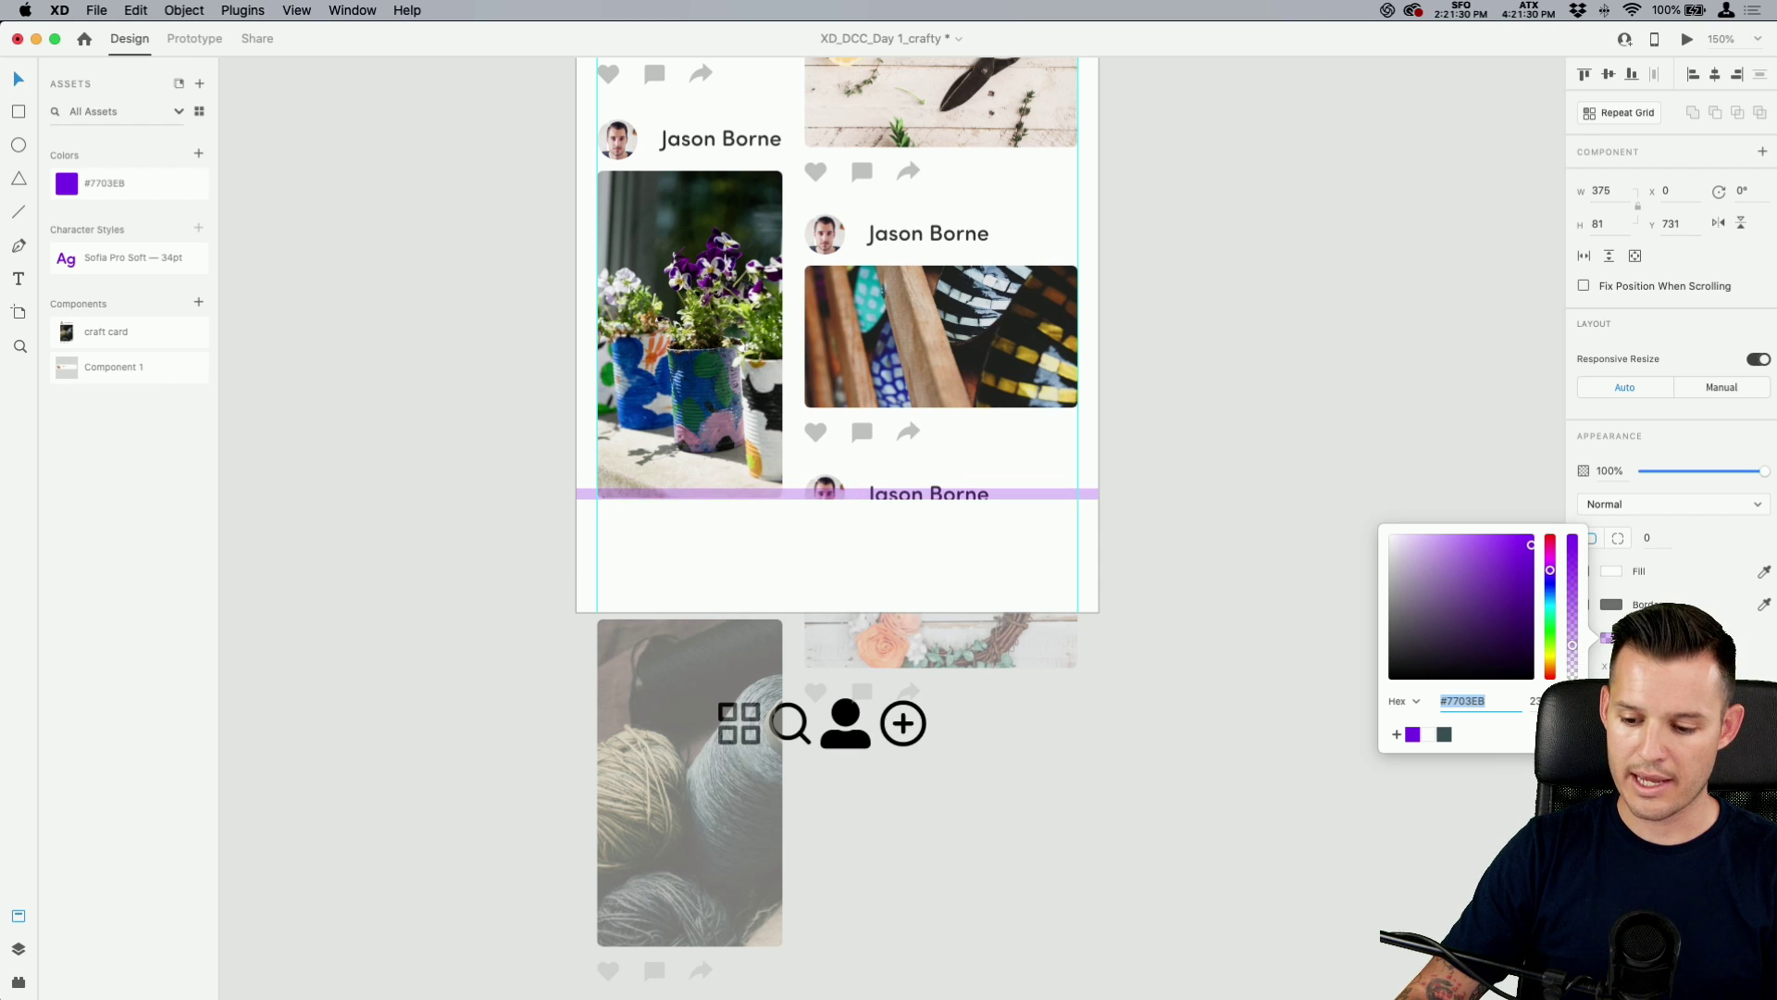
key(Escape)
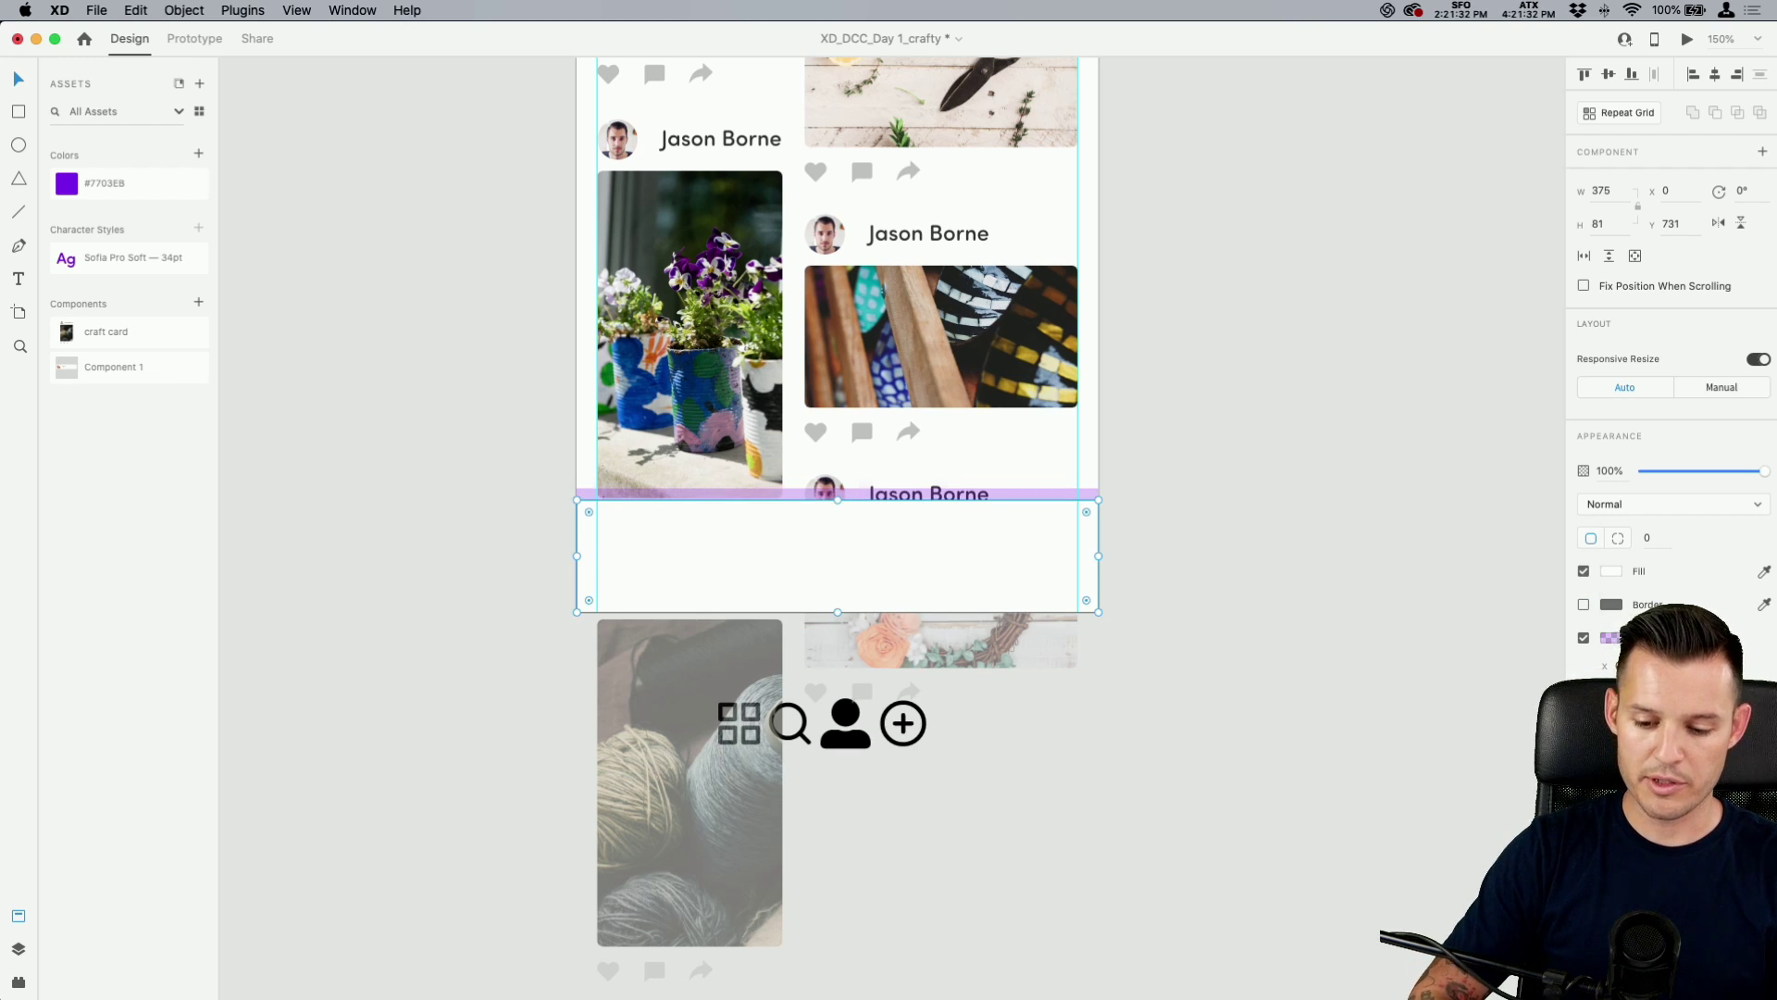
key(shift+Up)
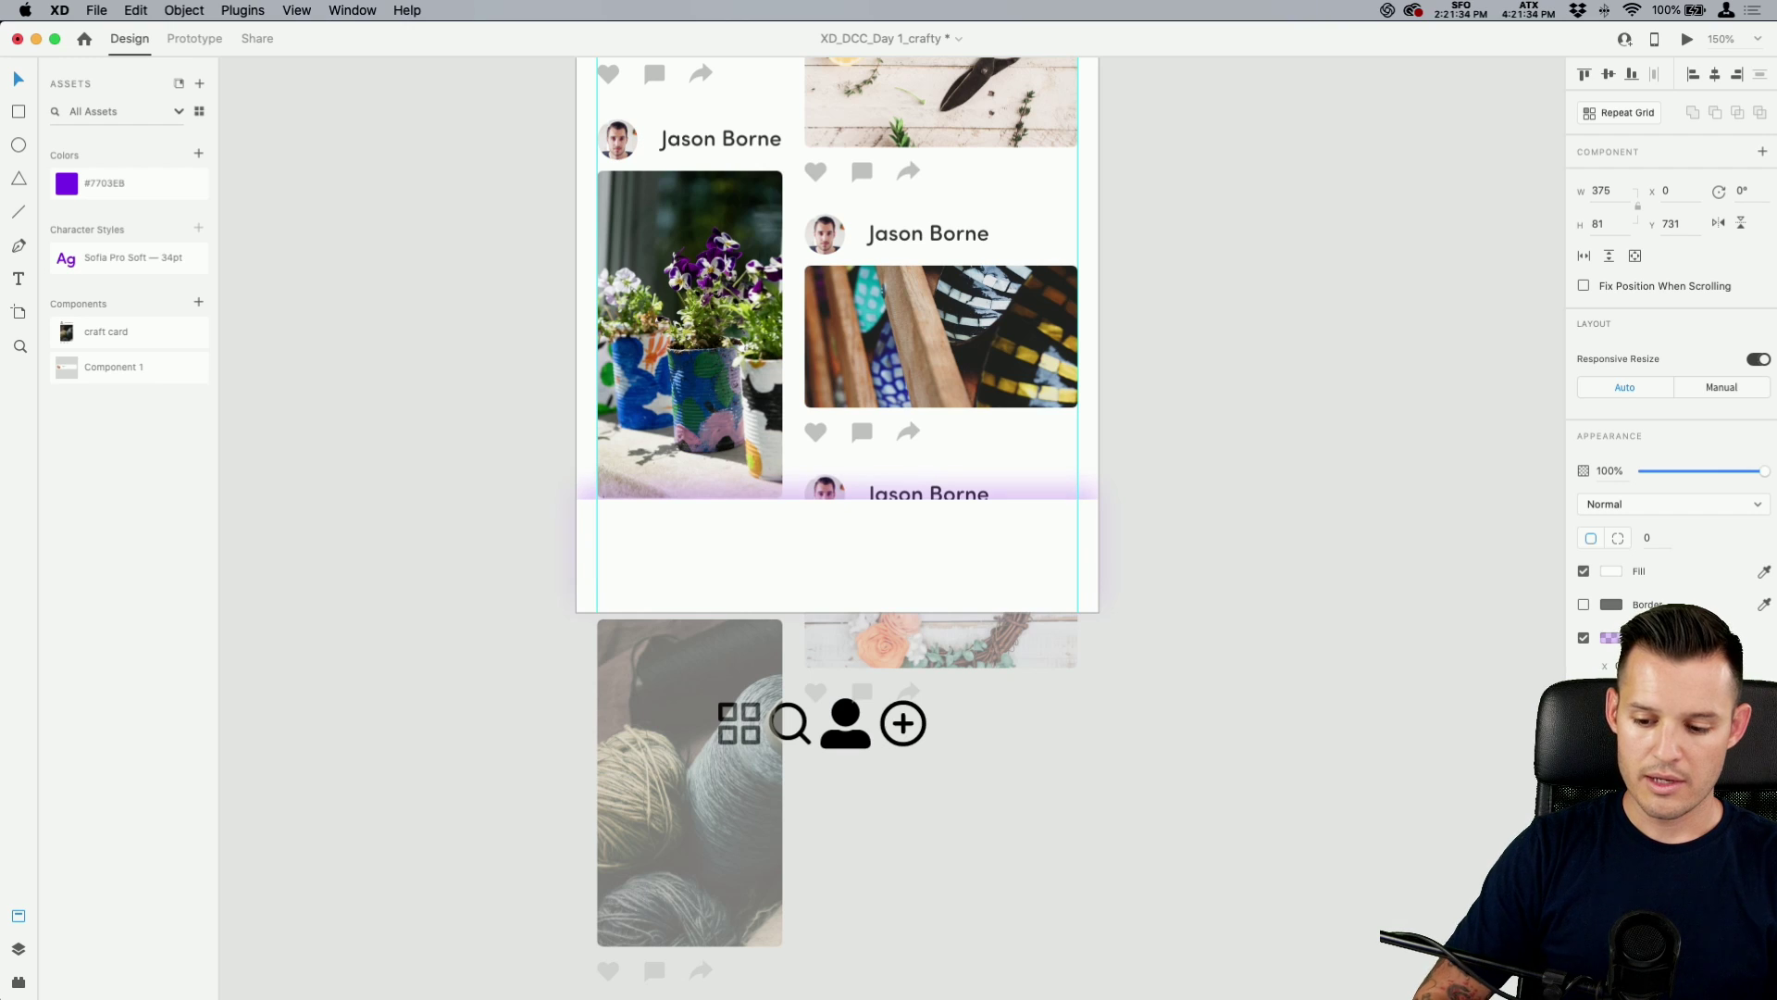
Lower the opacity of the bottom bar's shadow to about 6% and darken its color to #5403A5.
click(1612, 640)
drag(1572, 665, 1576, 659)
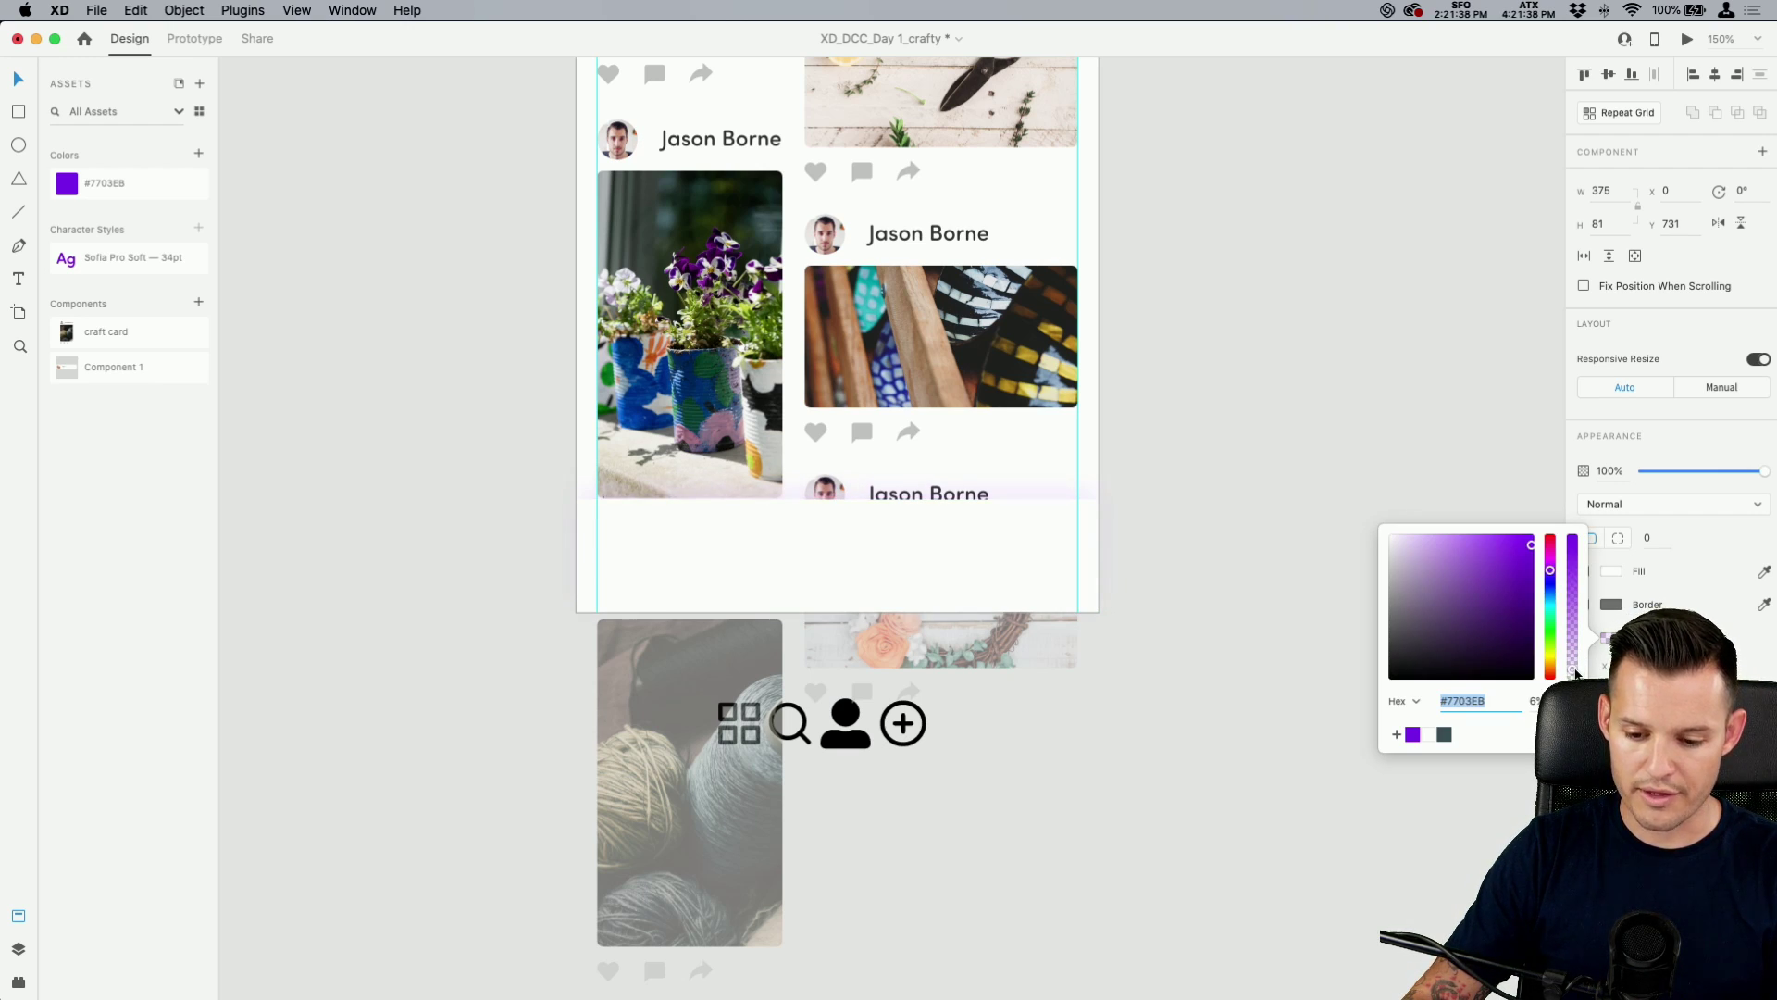
click(1530, 586)
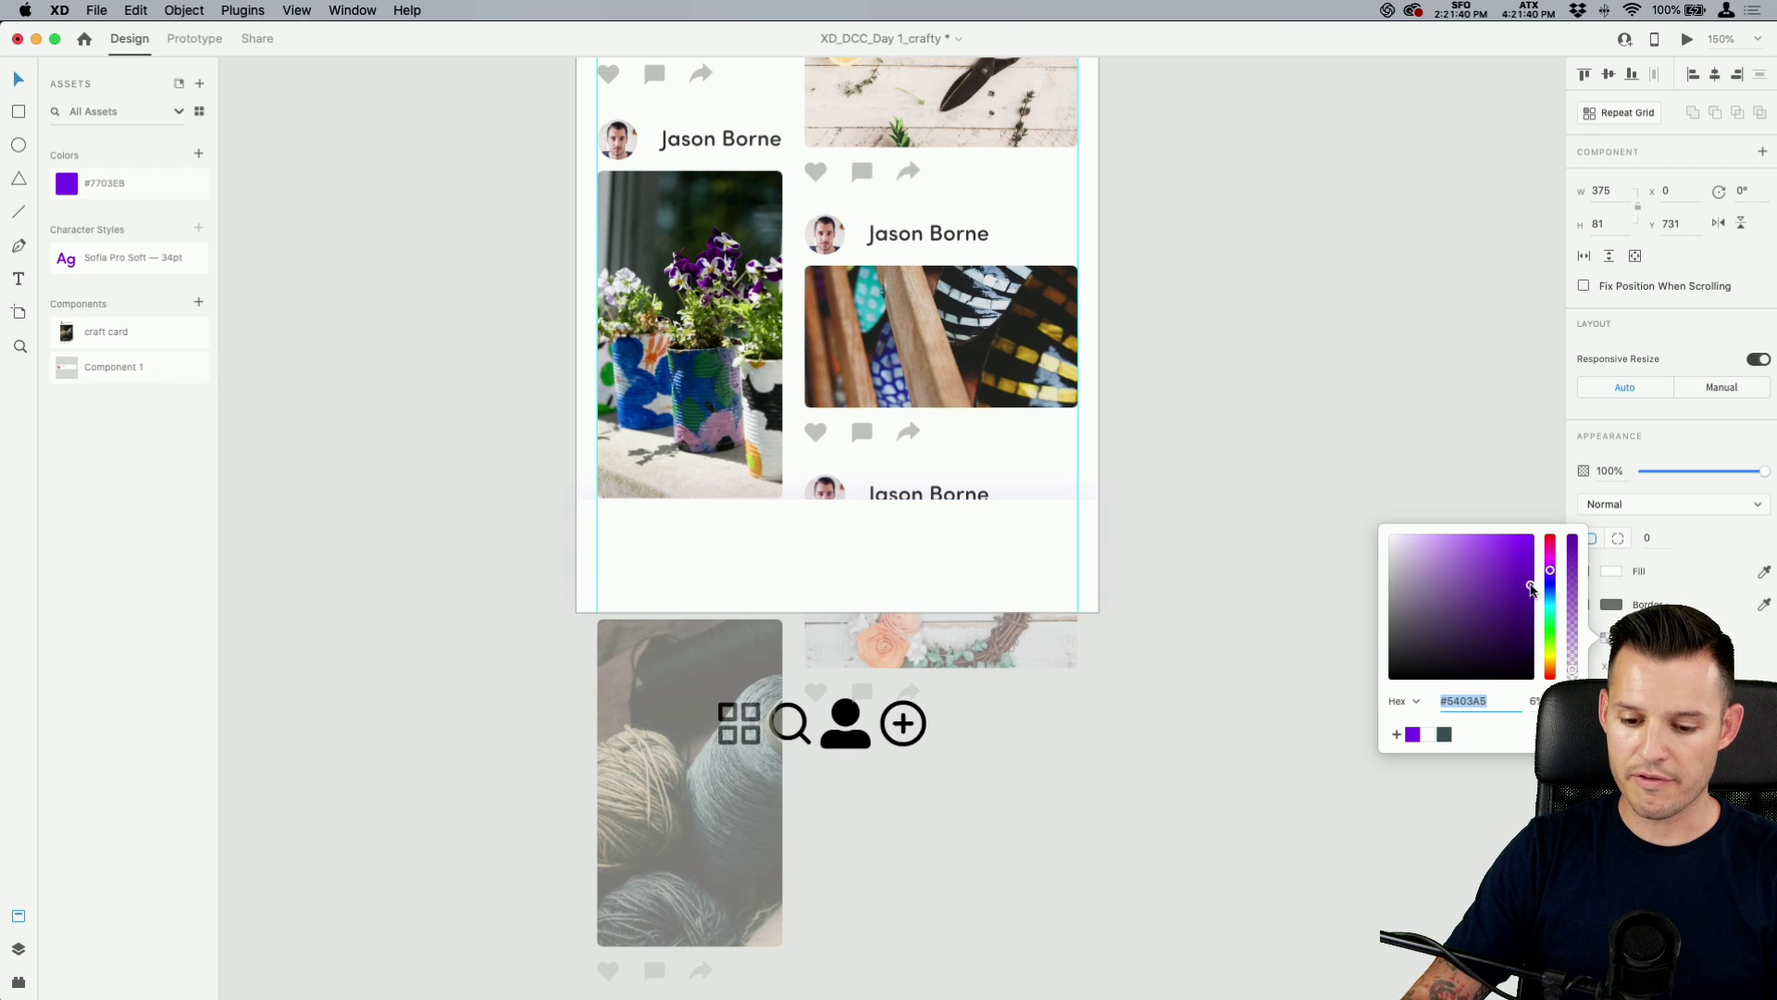
click(1279, 442)
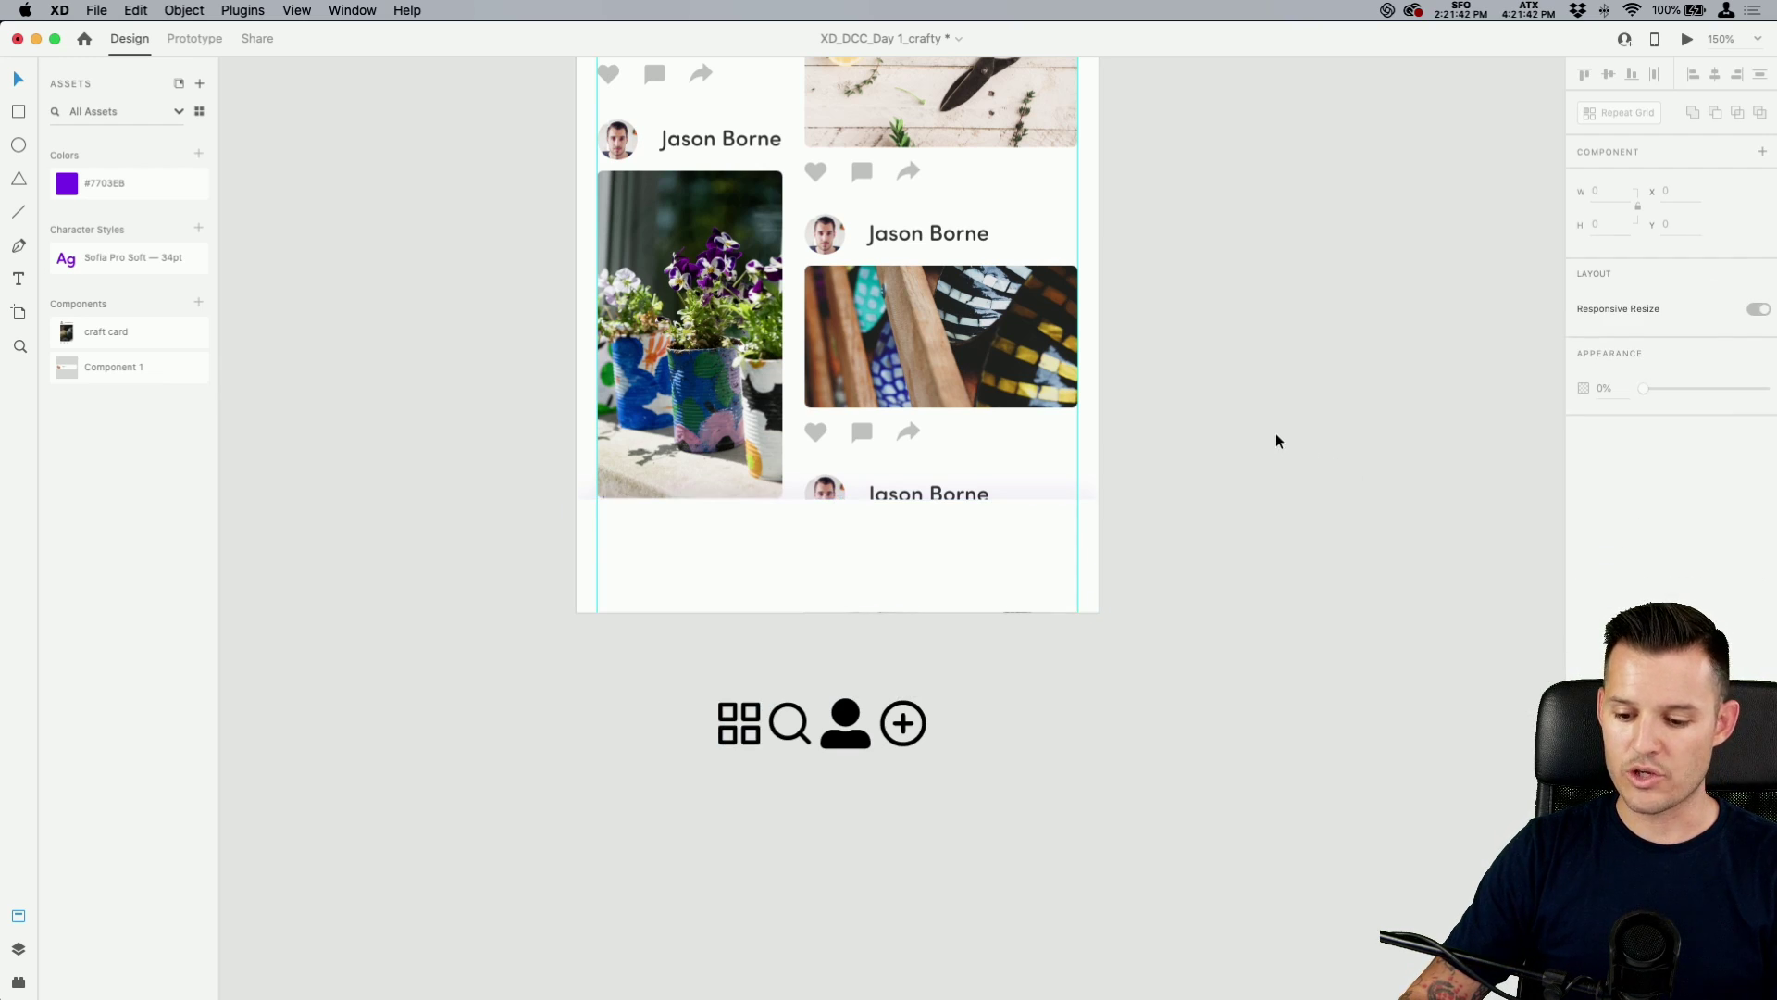
Move the four navigation icons from below the artboard onto the white bottom bar.
scroll(1276, 441, up, 5)
scroll(1275, 440, left, 2)
drag(989, 919, 1000, 749)
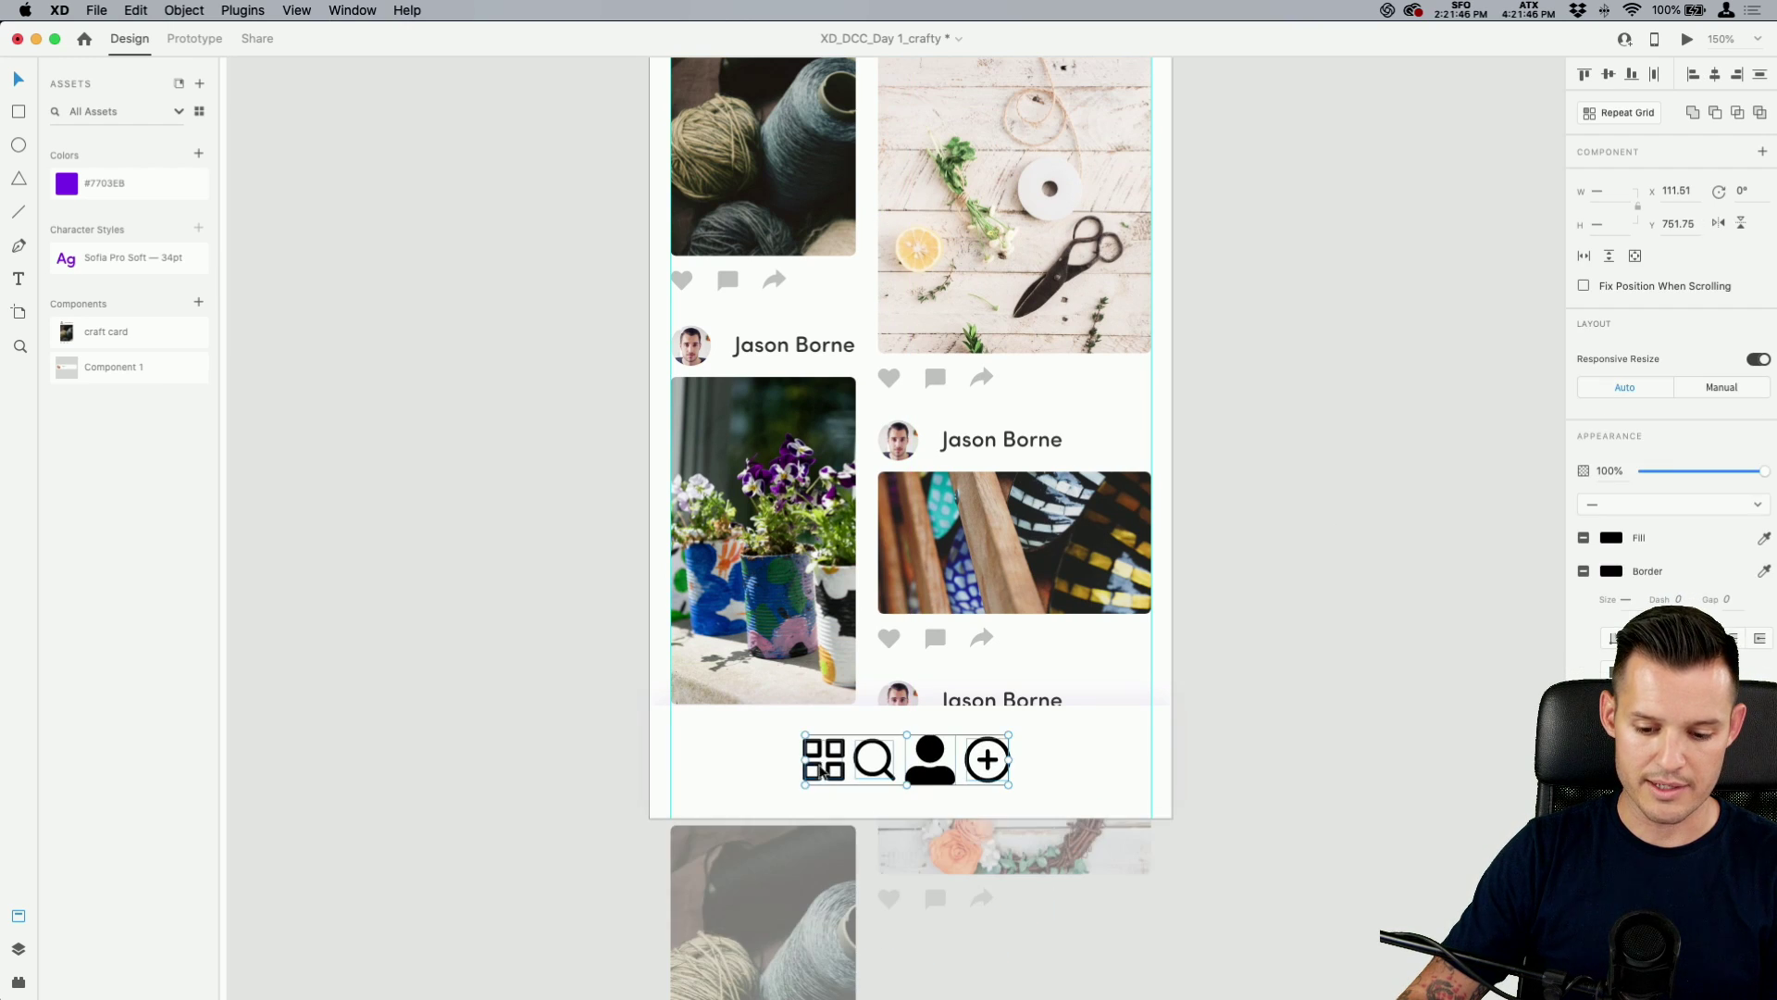
click(1155, 909)
Place the grid and plus icons at the bar's left and right margins and distribute all four icons evenly.
double_click(836, 773)
drag(836, 773, 702, 772)
drag(987, 760, 1129, 767)
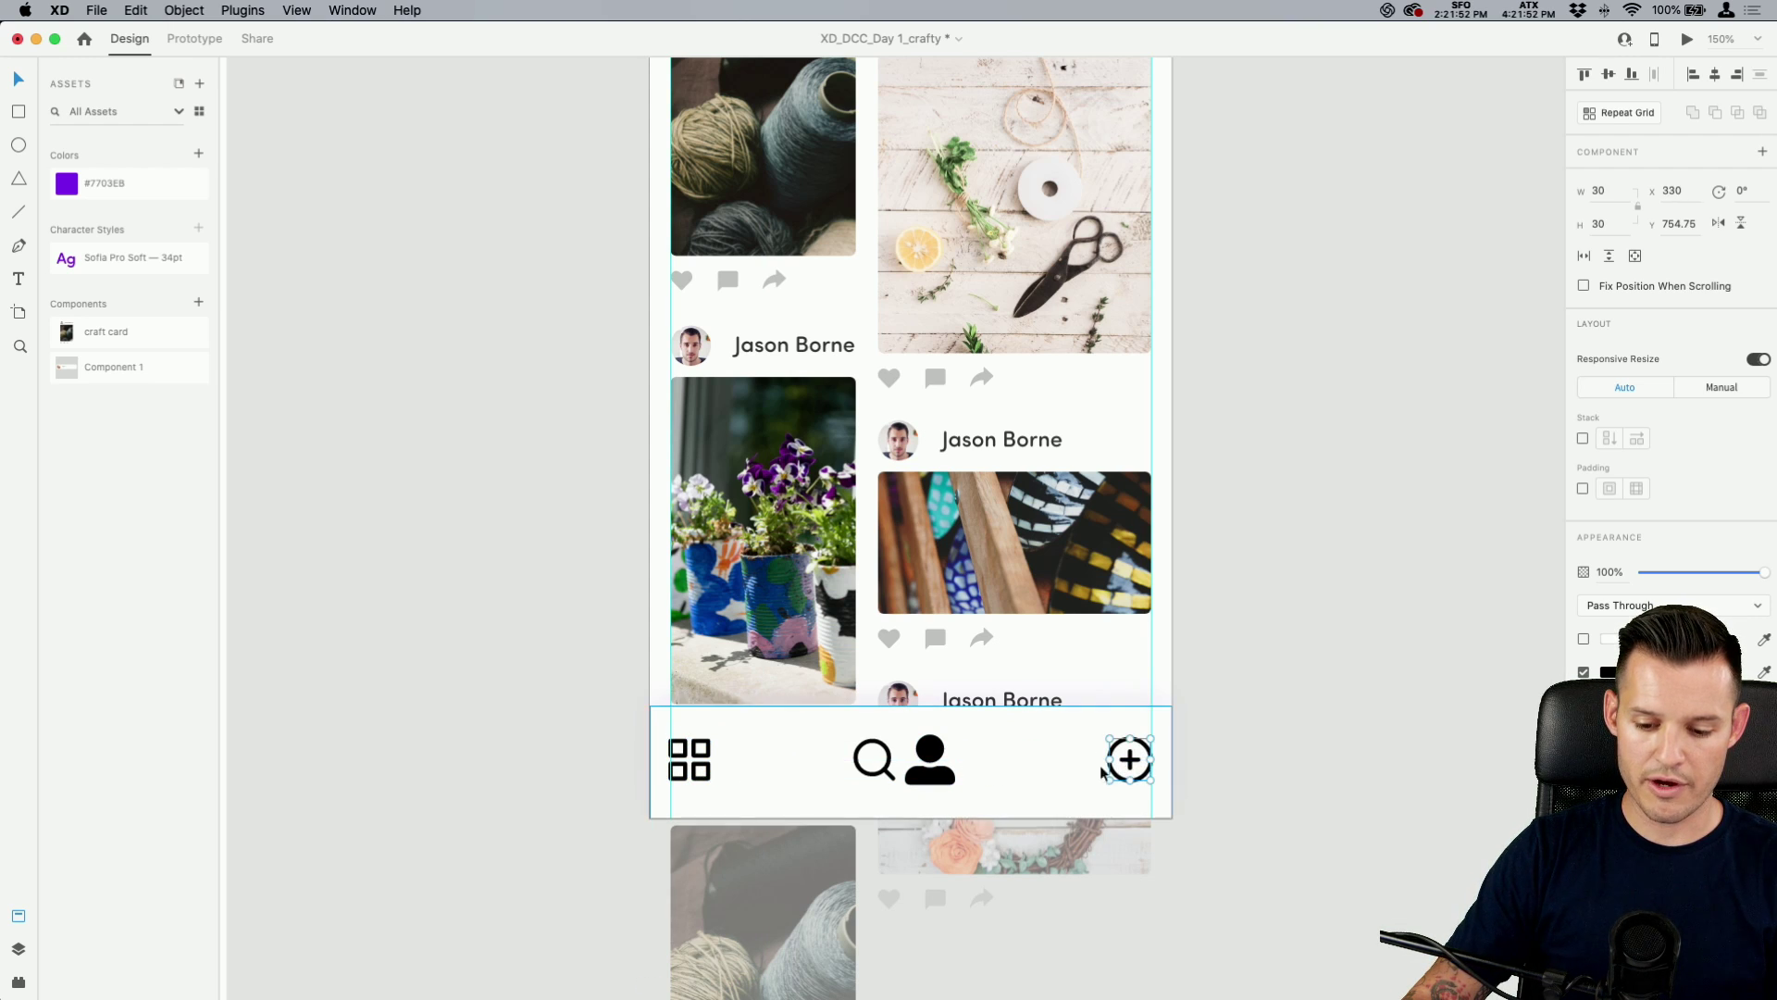
shift+click(933, 768)
shift+click(872, 757)
shift+click(699, 770)
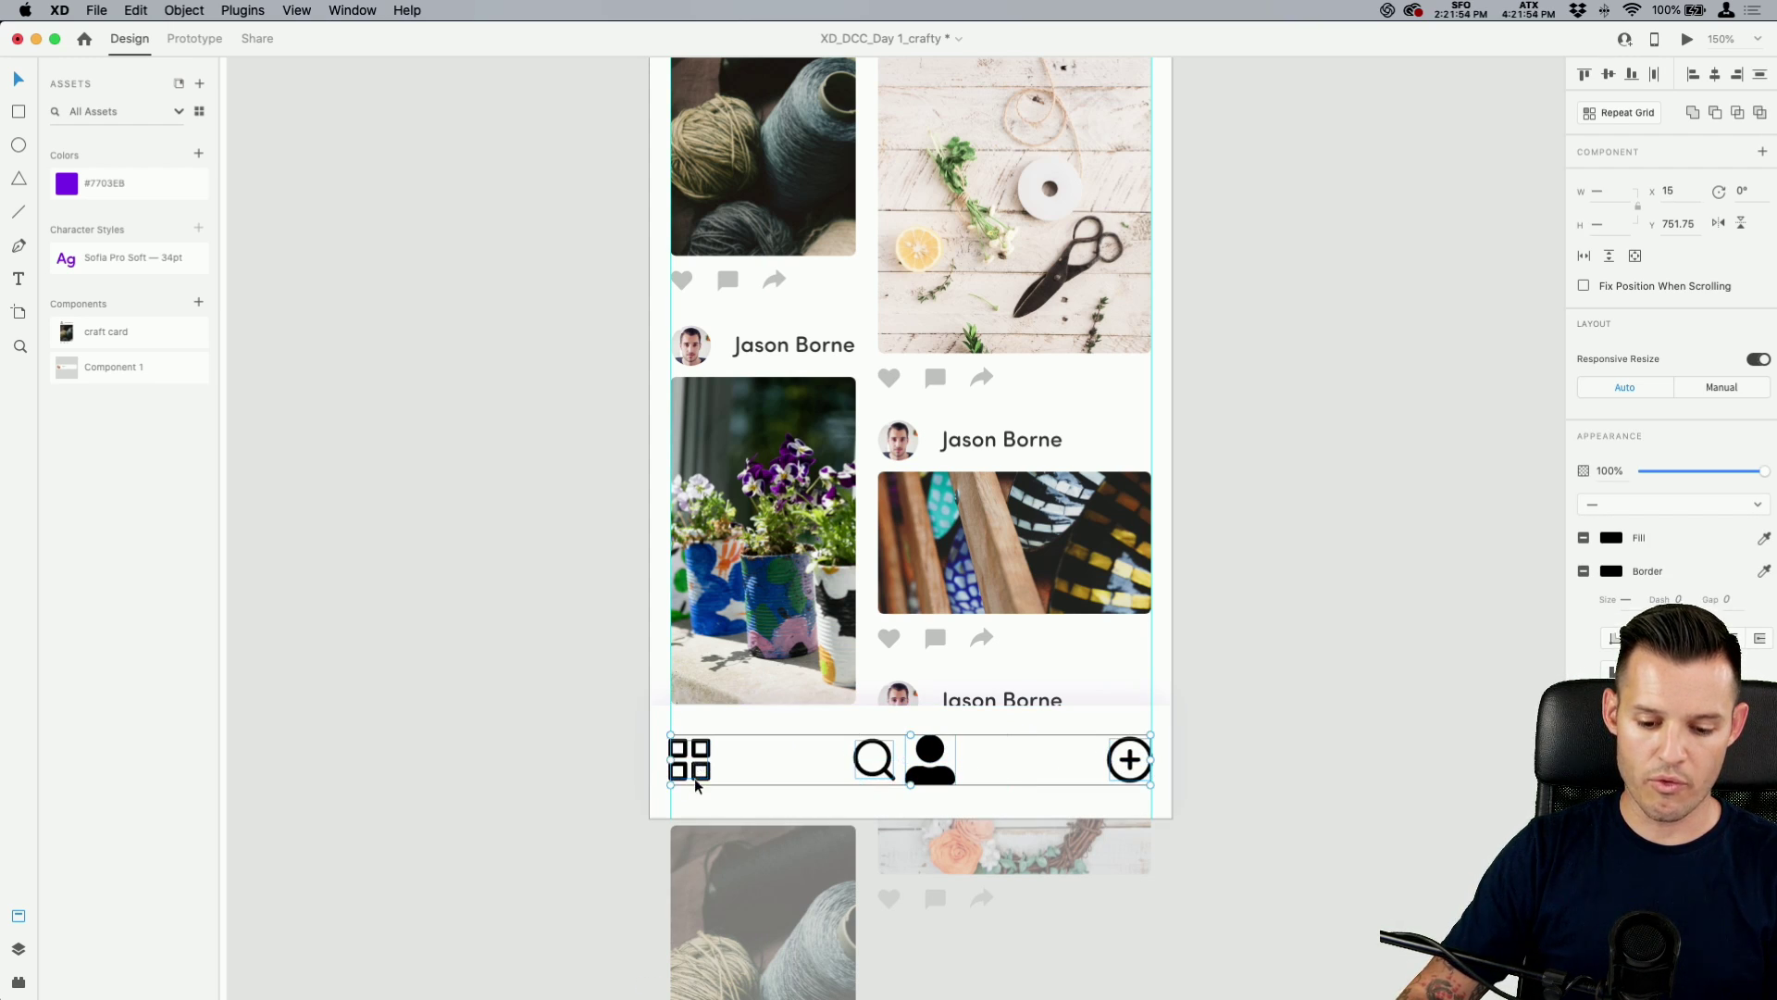
click(1655, 75)
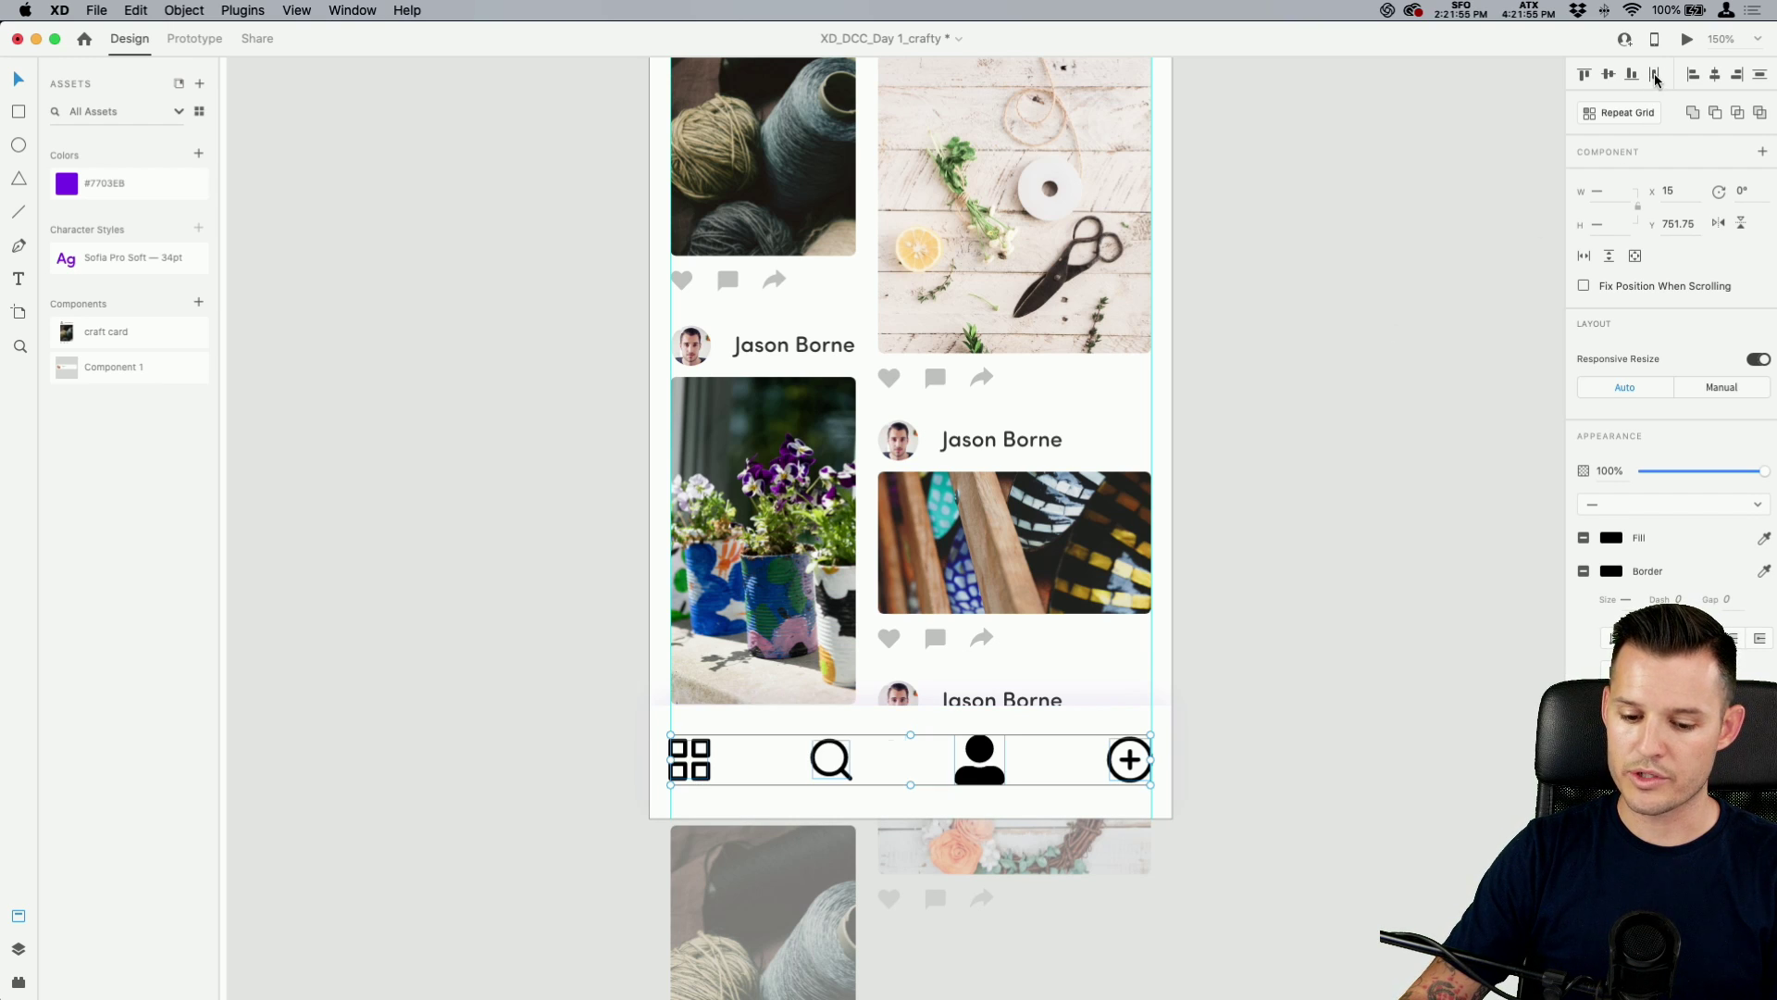
click(1349, 701)
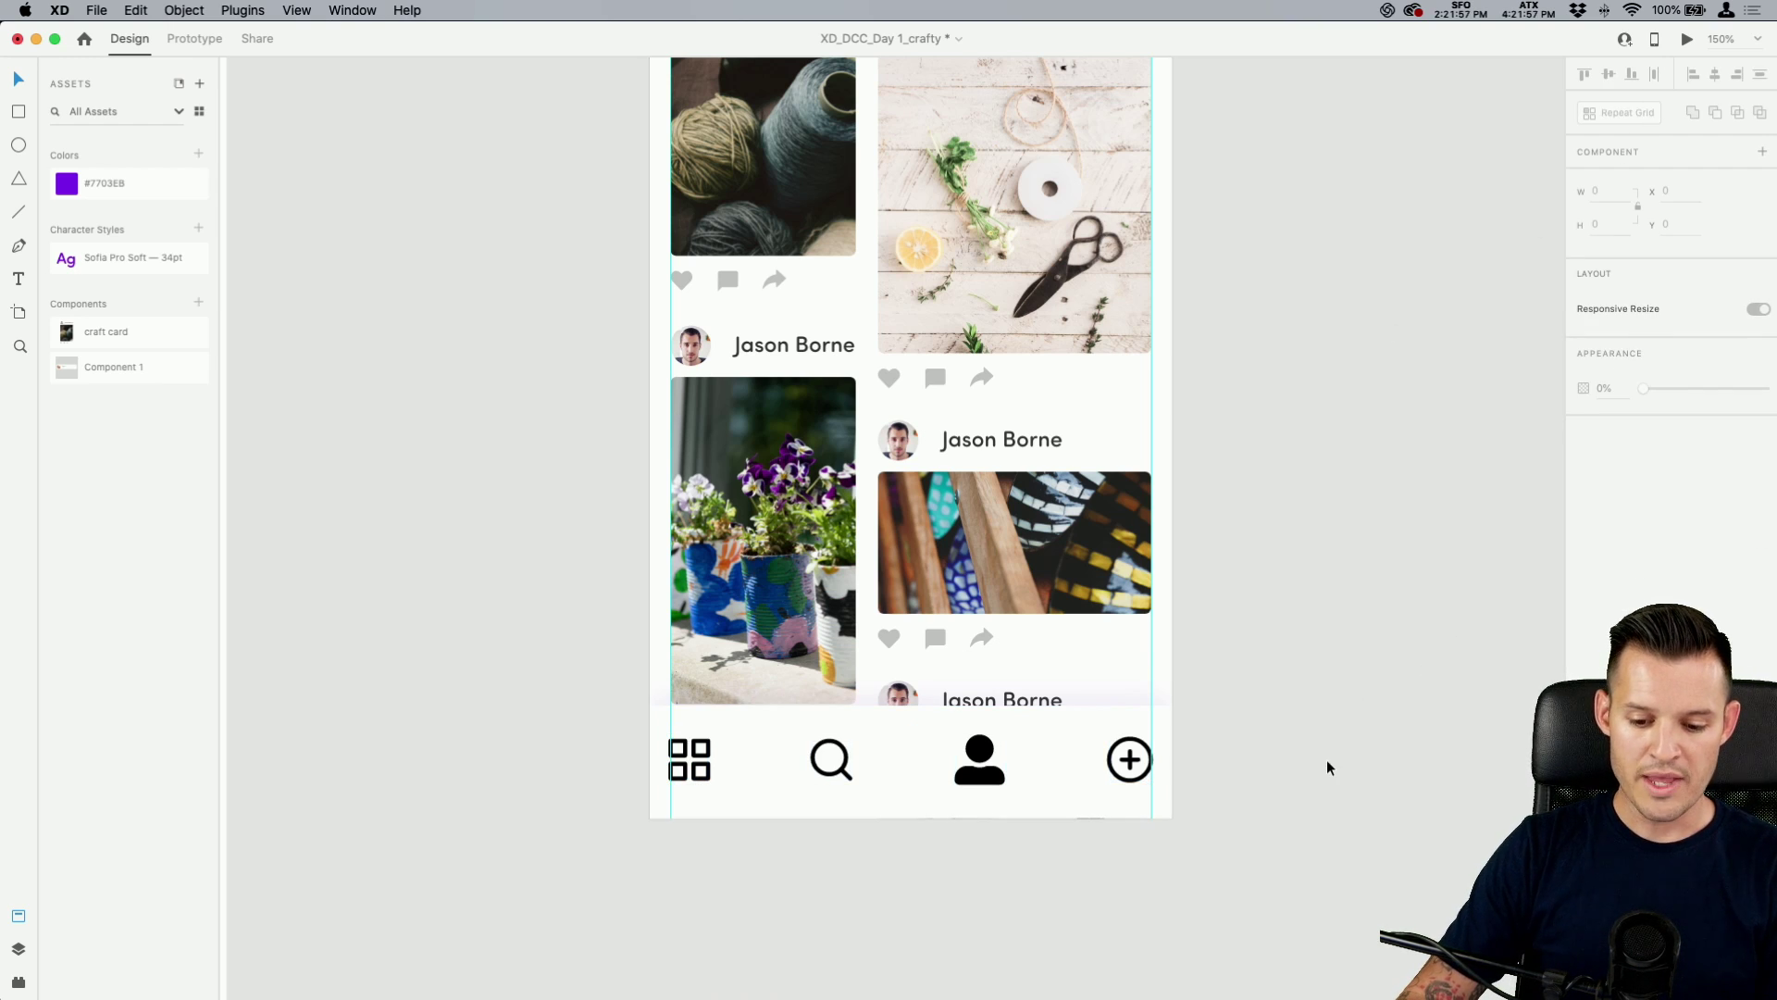
Set the fill of the four navigation icons to the gray #C1C1C1 sampled from a craft card's comment icon.
click(985, 782)
click(18, 951)
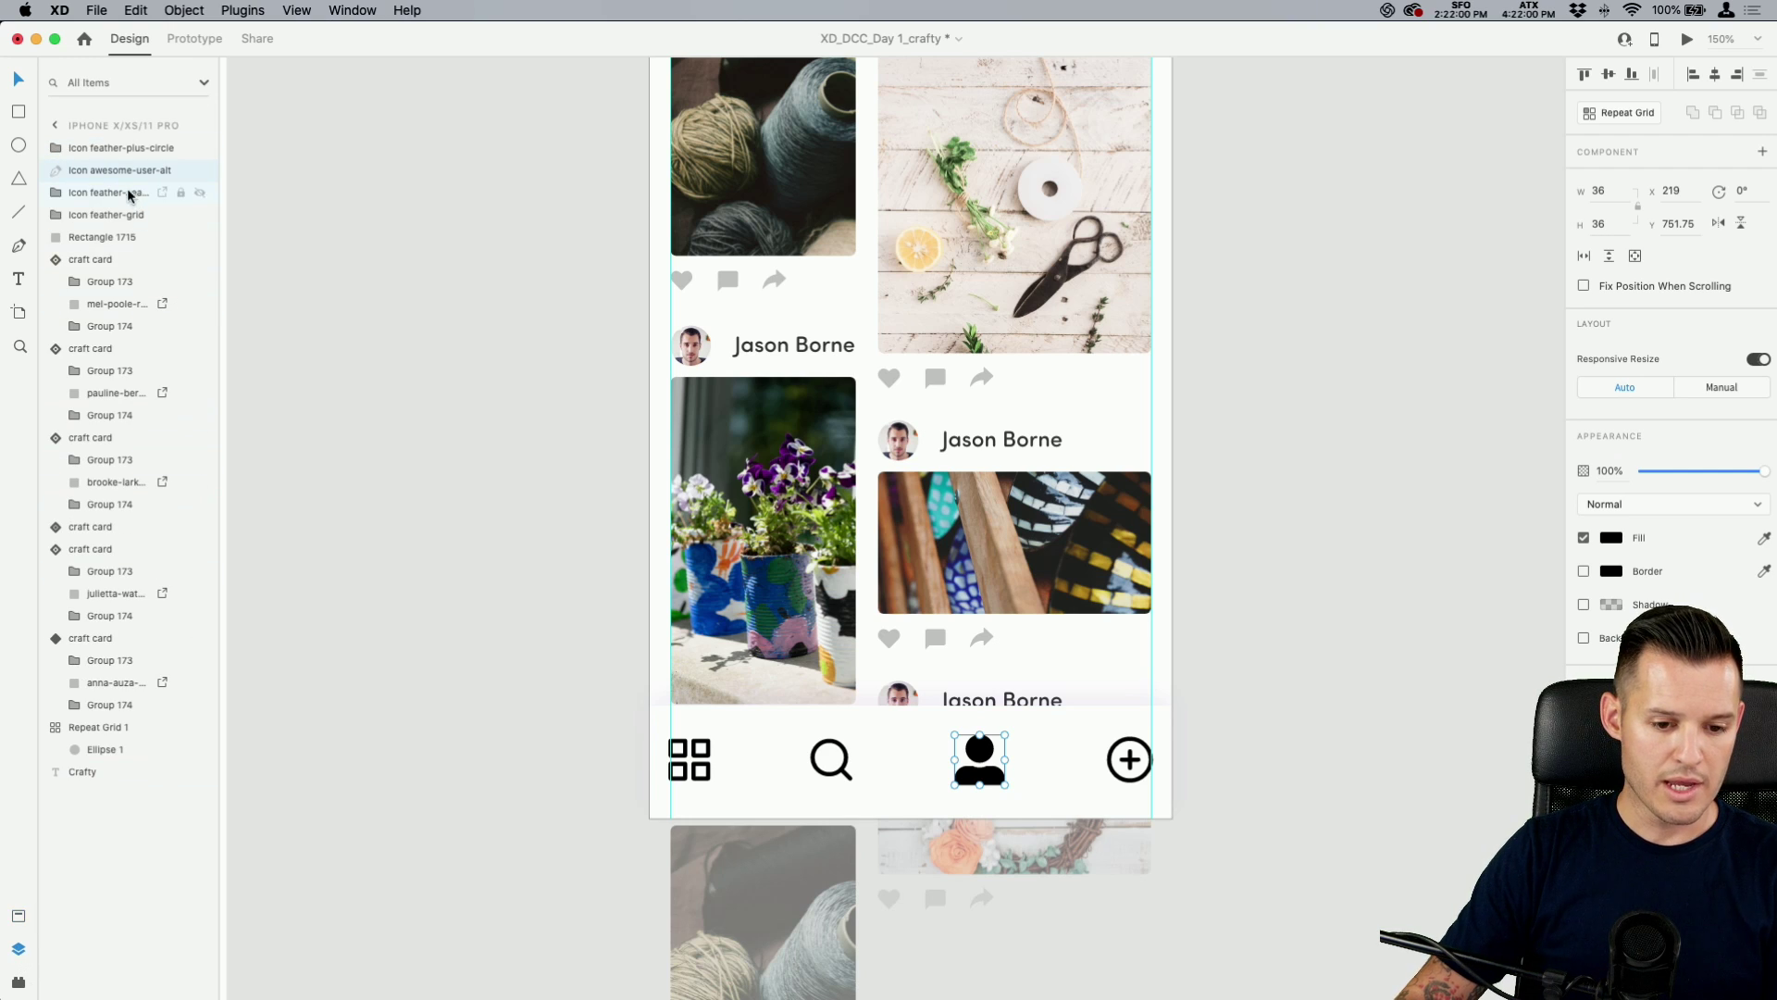
shift+click(106, 215)
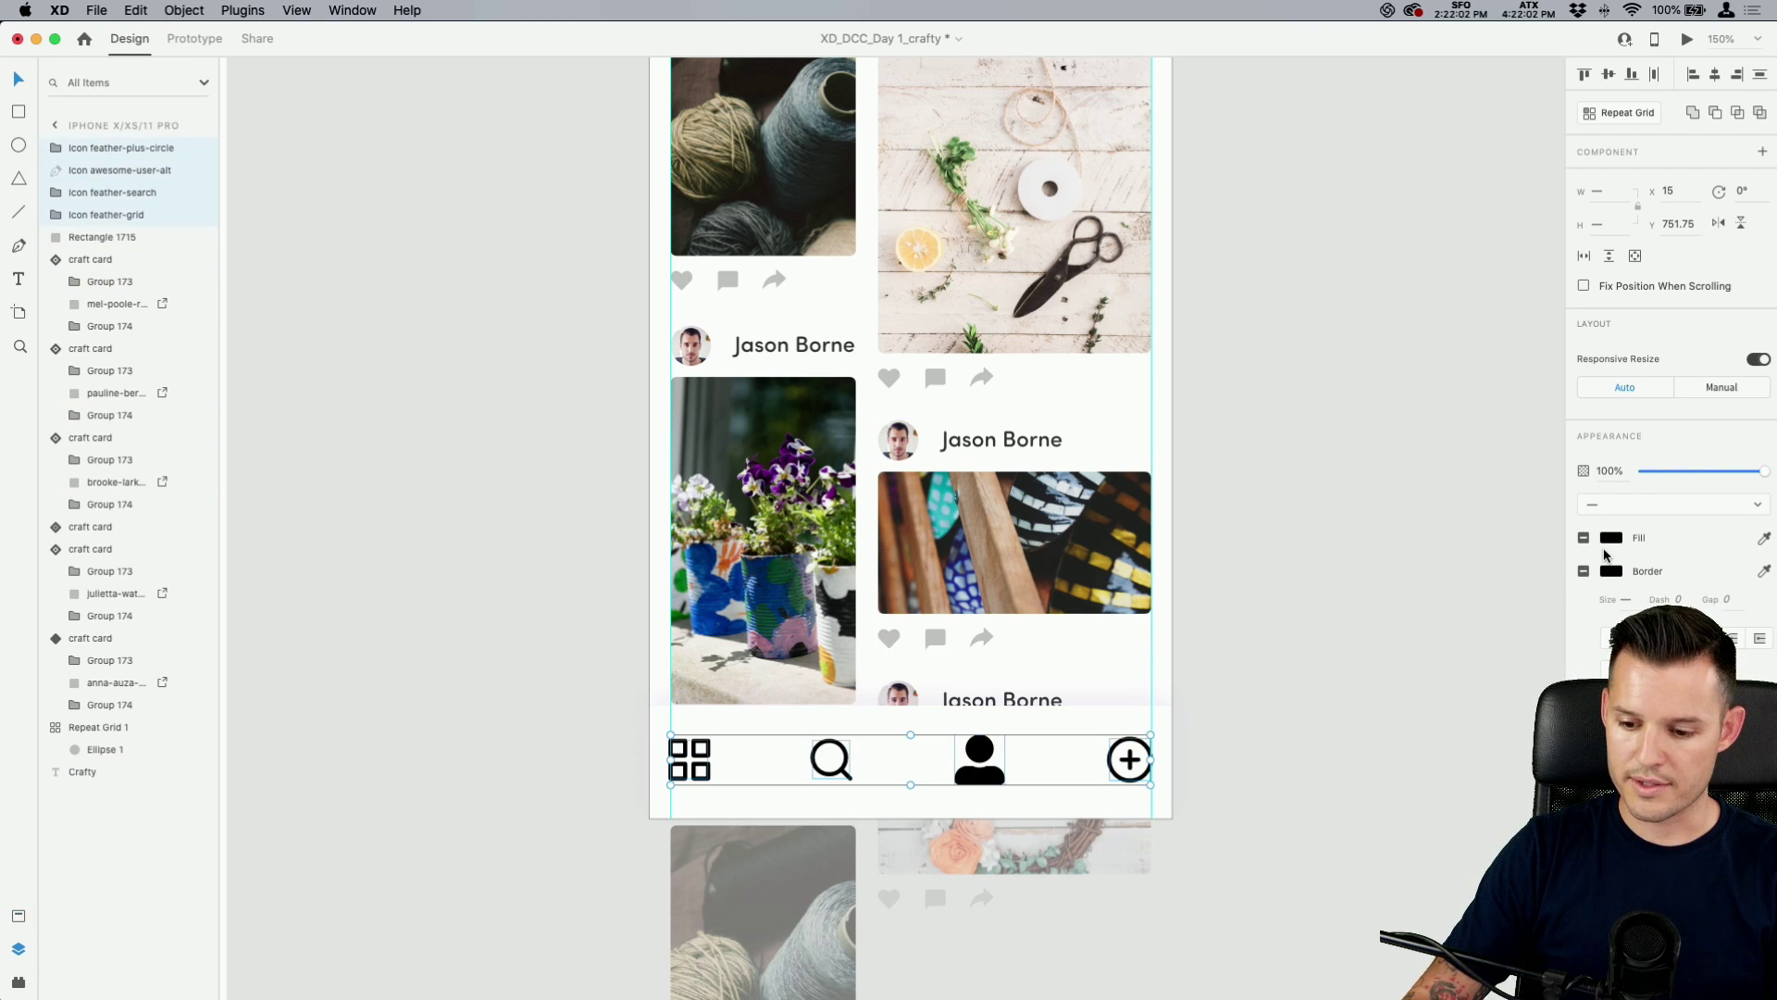
click(1611, 538)
click(1571, 613)
click(936, 378)
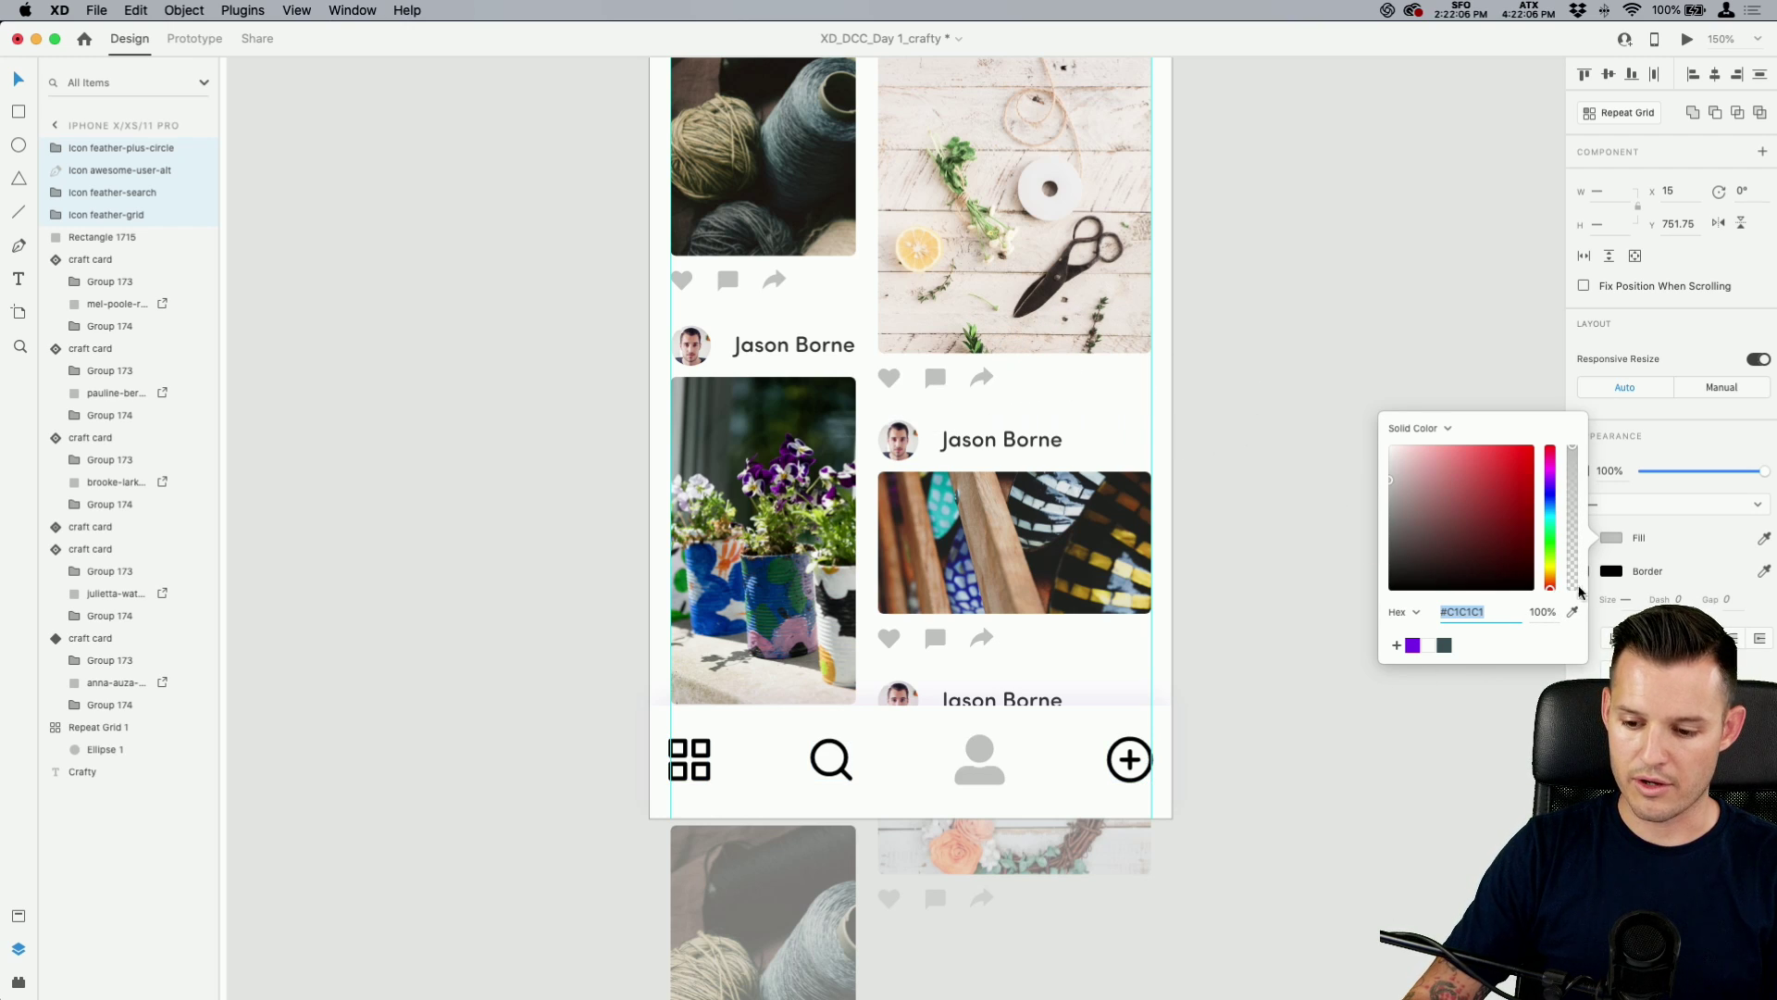
Save the gray as a color picker swatch and apply it to the four icons' borders.
click(1612, 571)
click(1615, 540)
click(1615, 572)
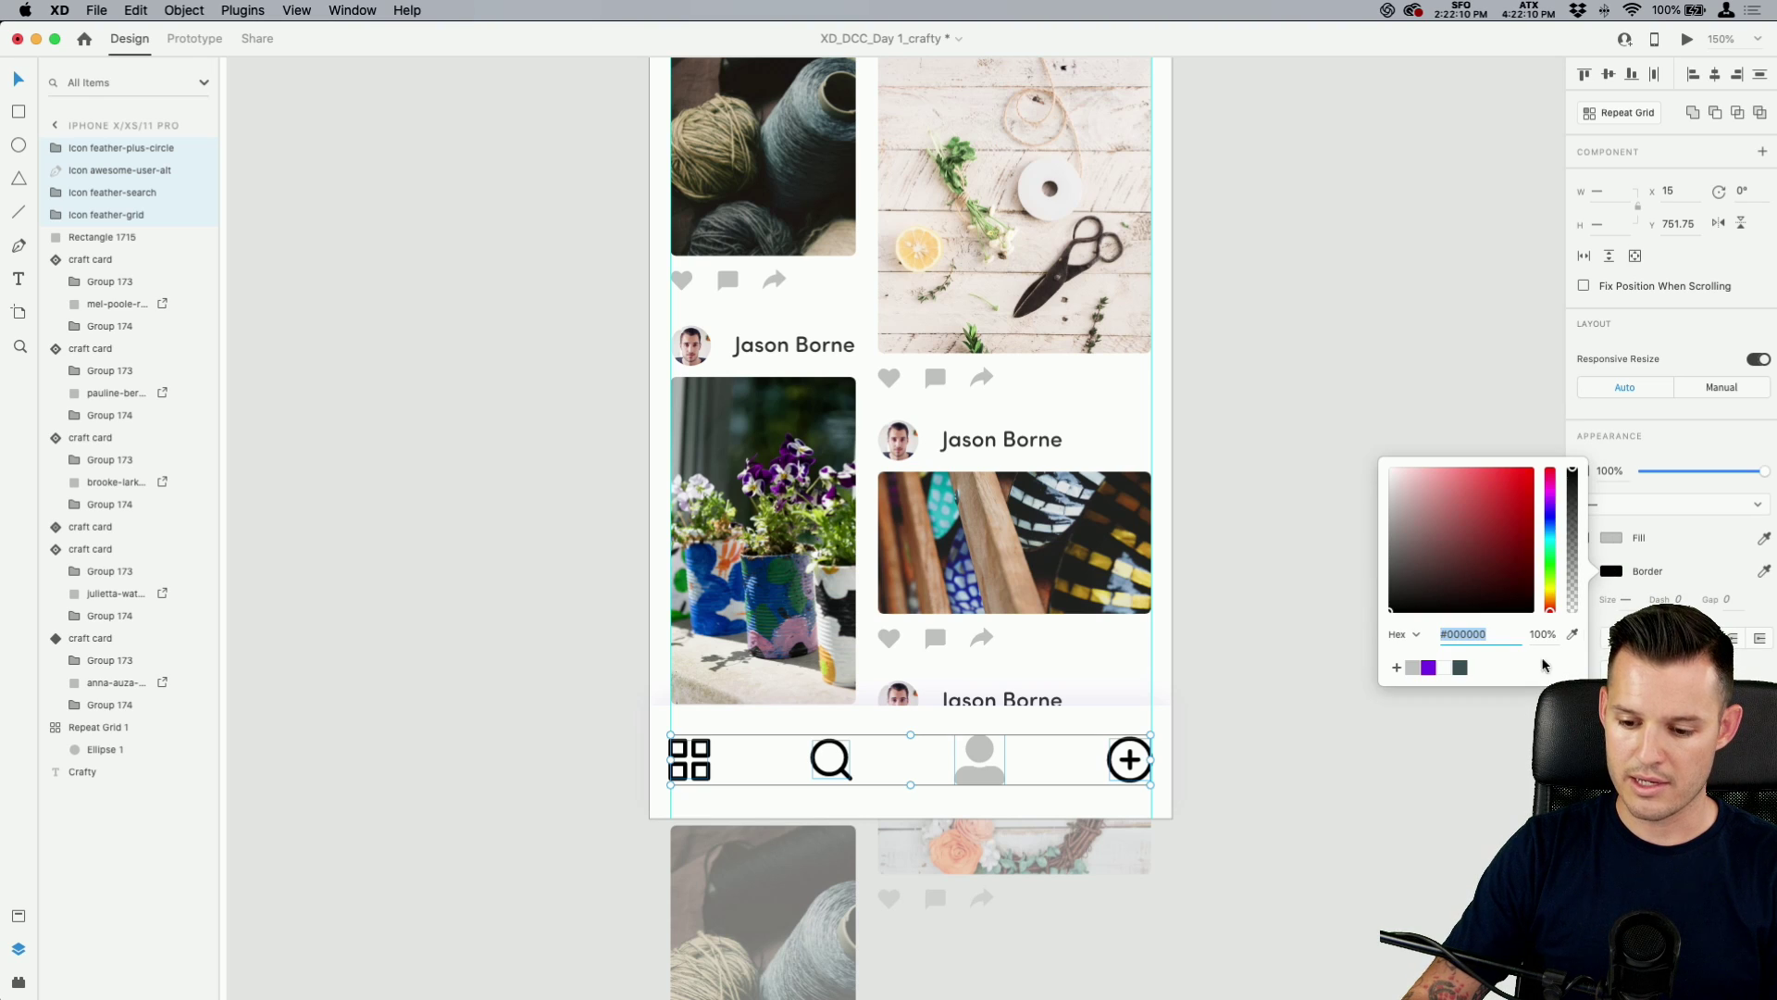
click(1411, 668)
click(1361, 821)
Color the grid icon's border with the saved purple swatch to mark it as active.
scroll(776, 873, up, 3)
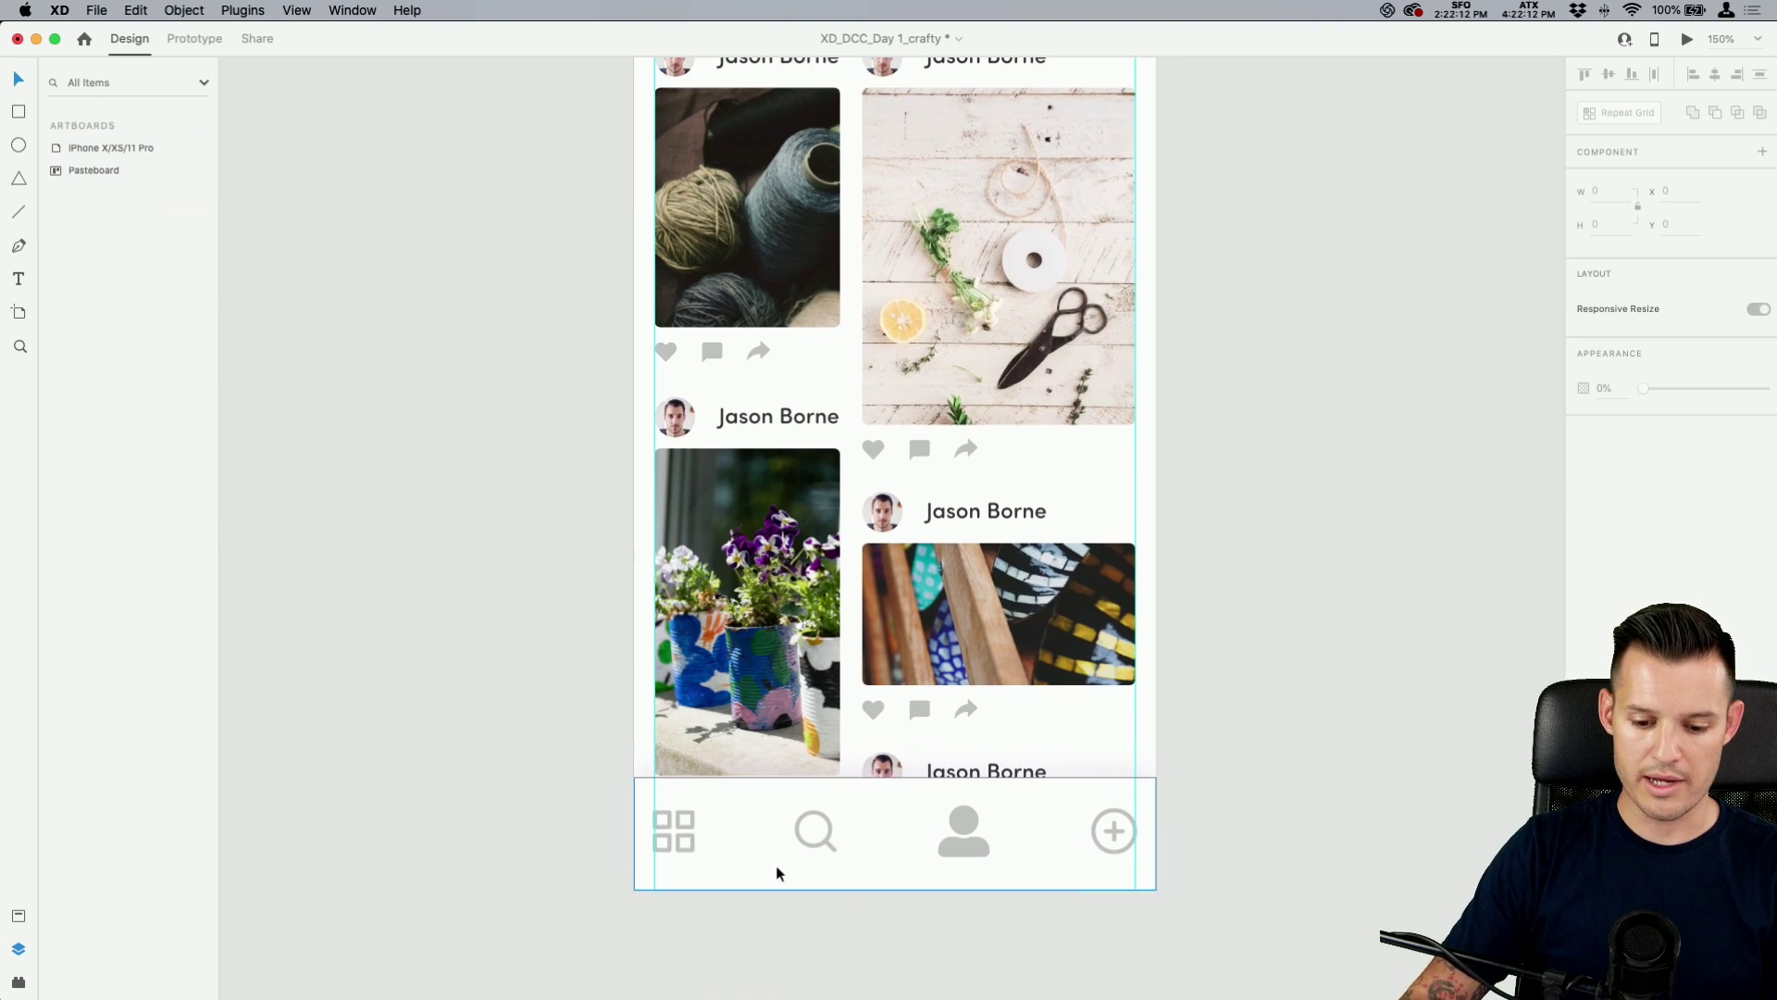
click(695, 842)
click(694, 841)
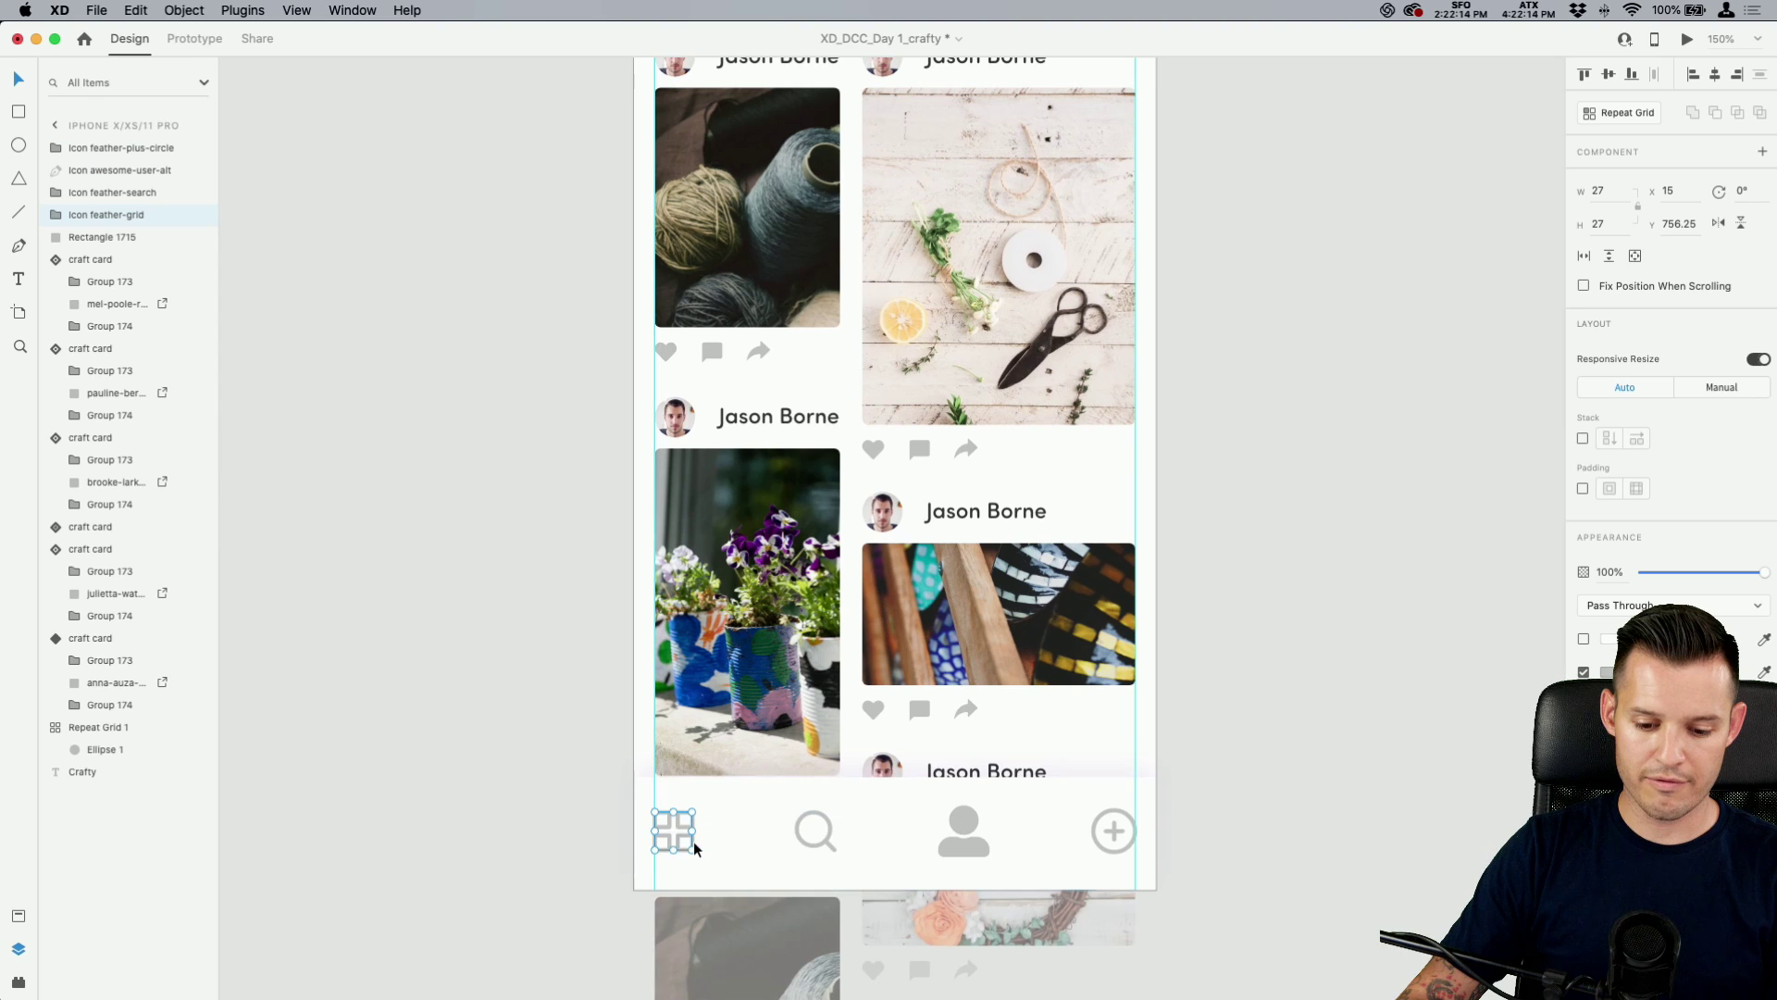
click(1606, 672)
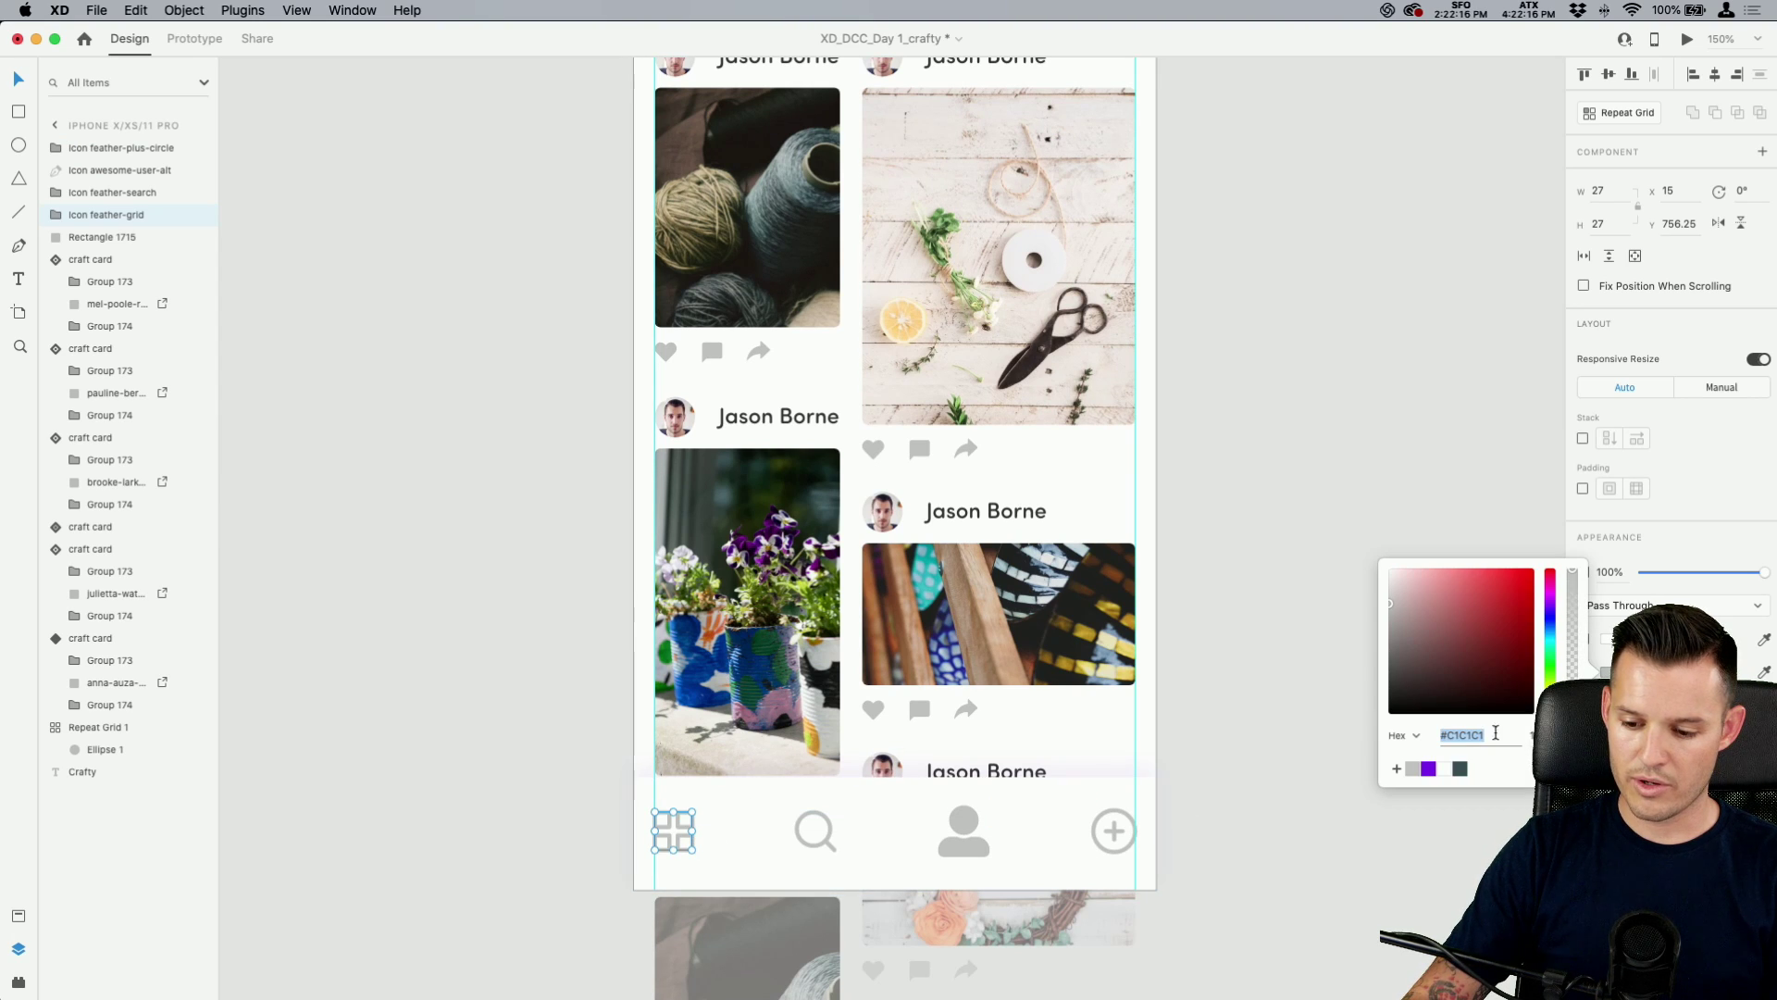
click(1428, 768)
click(1275, 526)
Select all the craft cards in the feed and group them.
scroll(1275, 525, up, 2)
key(cmd+1)
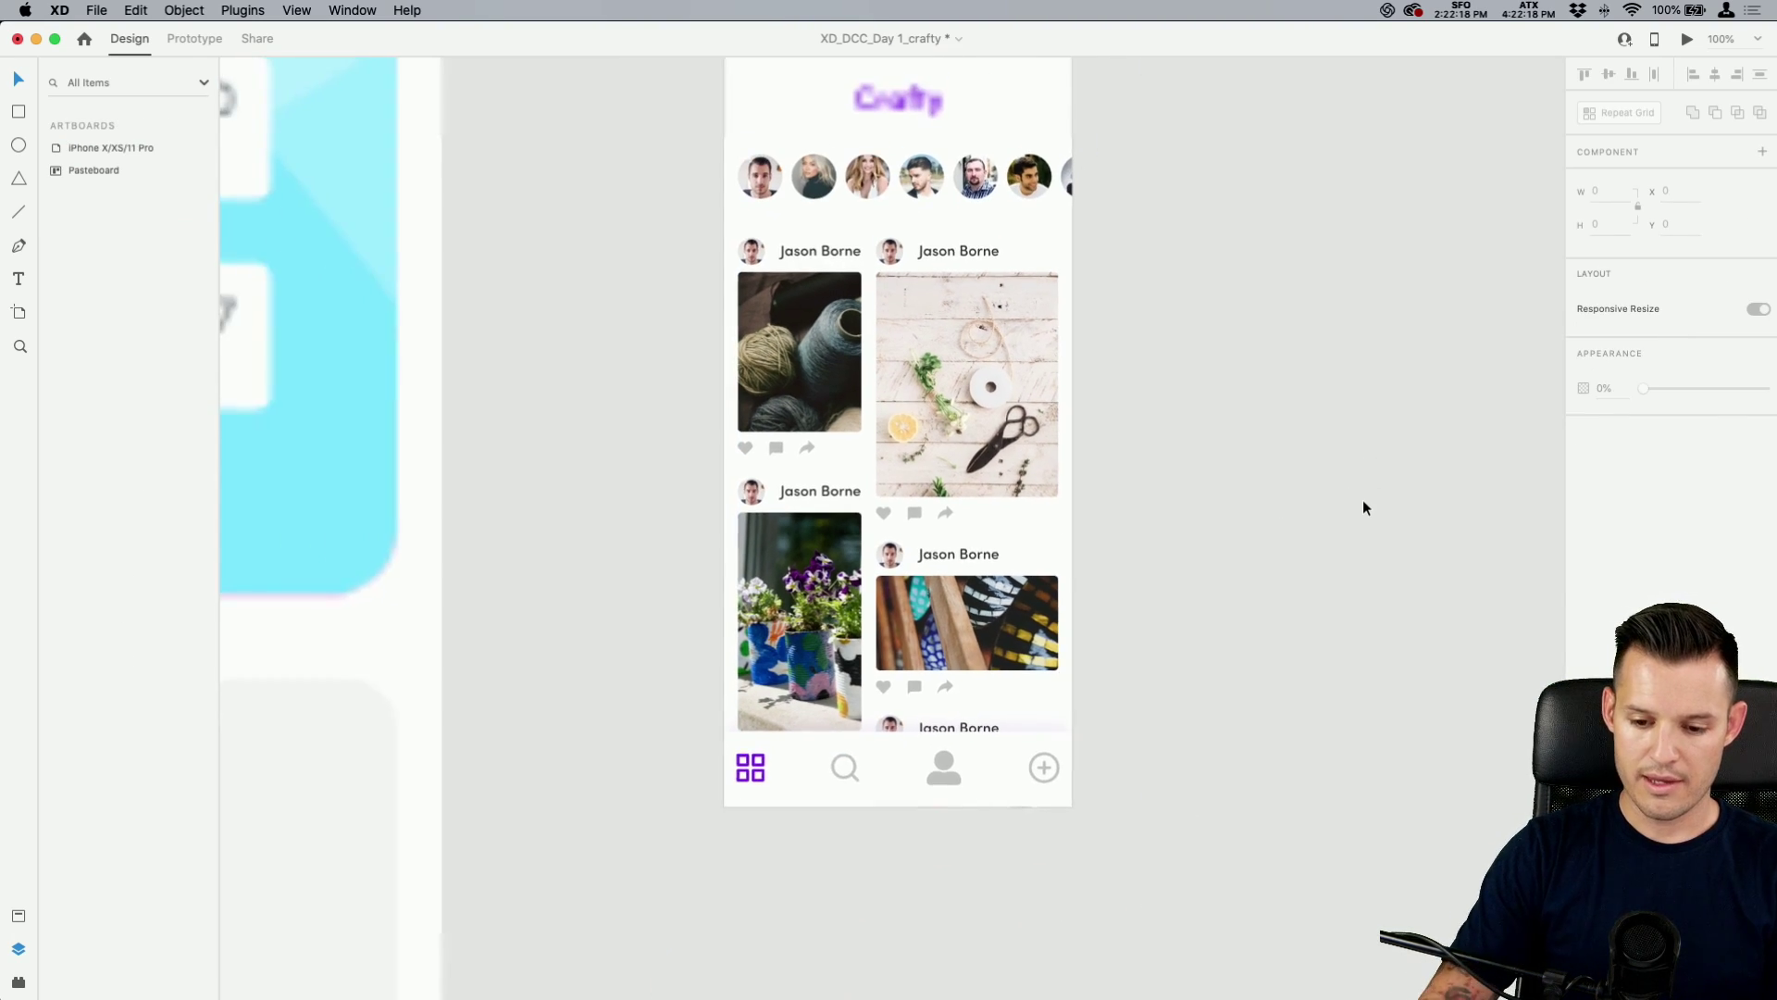
scroll(1362, 508, up, 2)
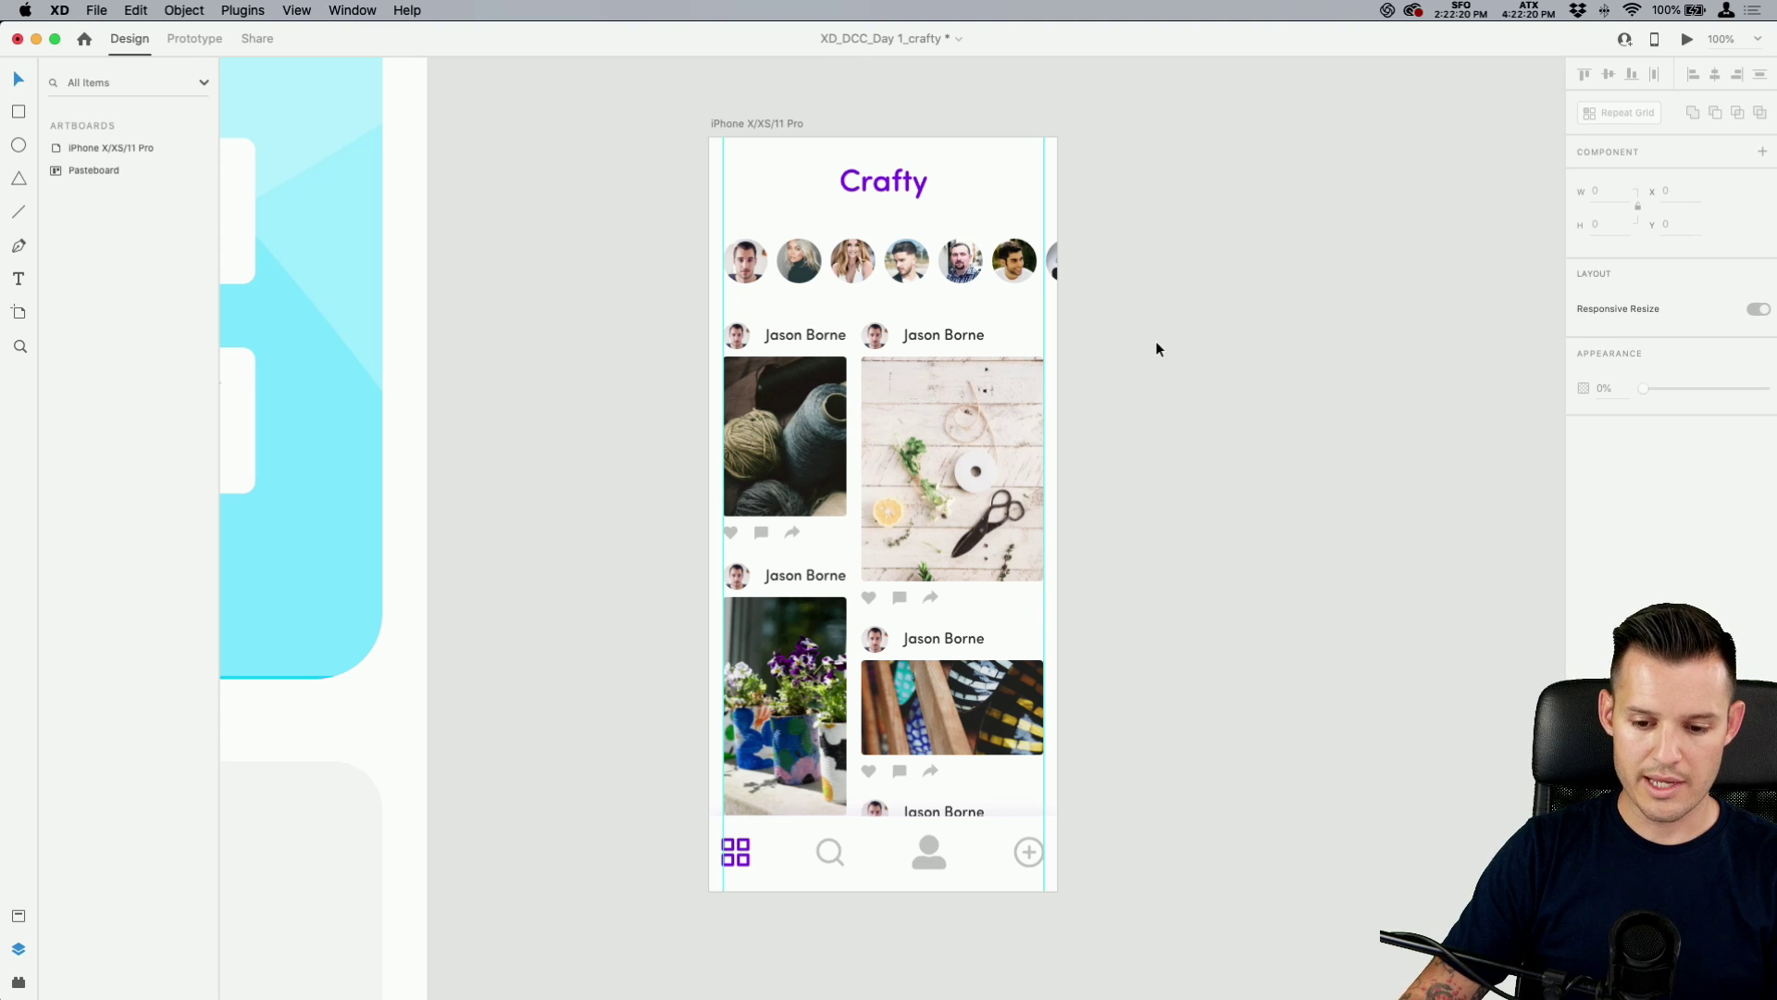
drag(1189, 333, 629, 808)
key(cmd+g)
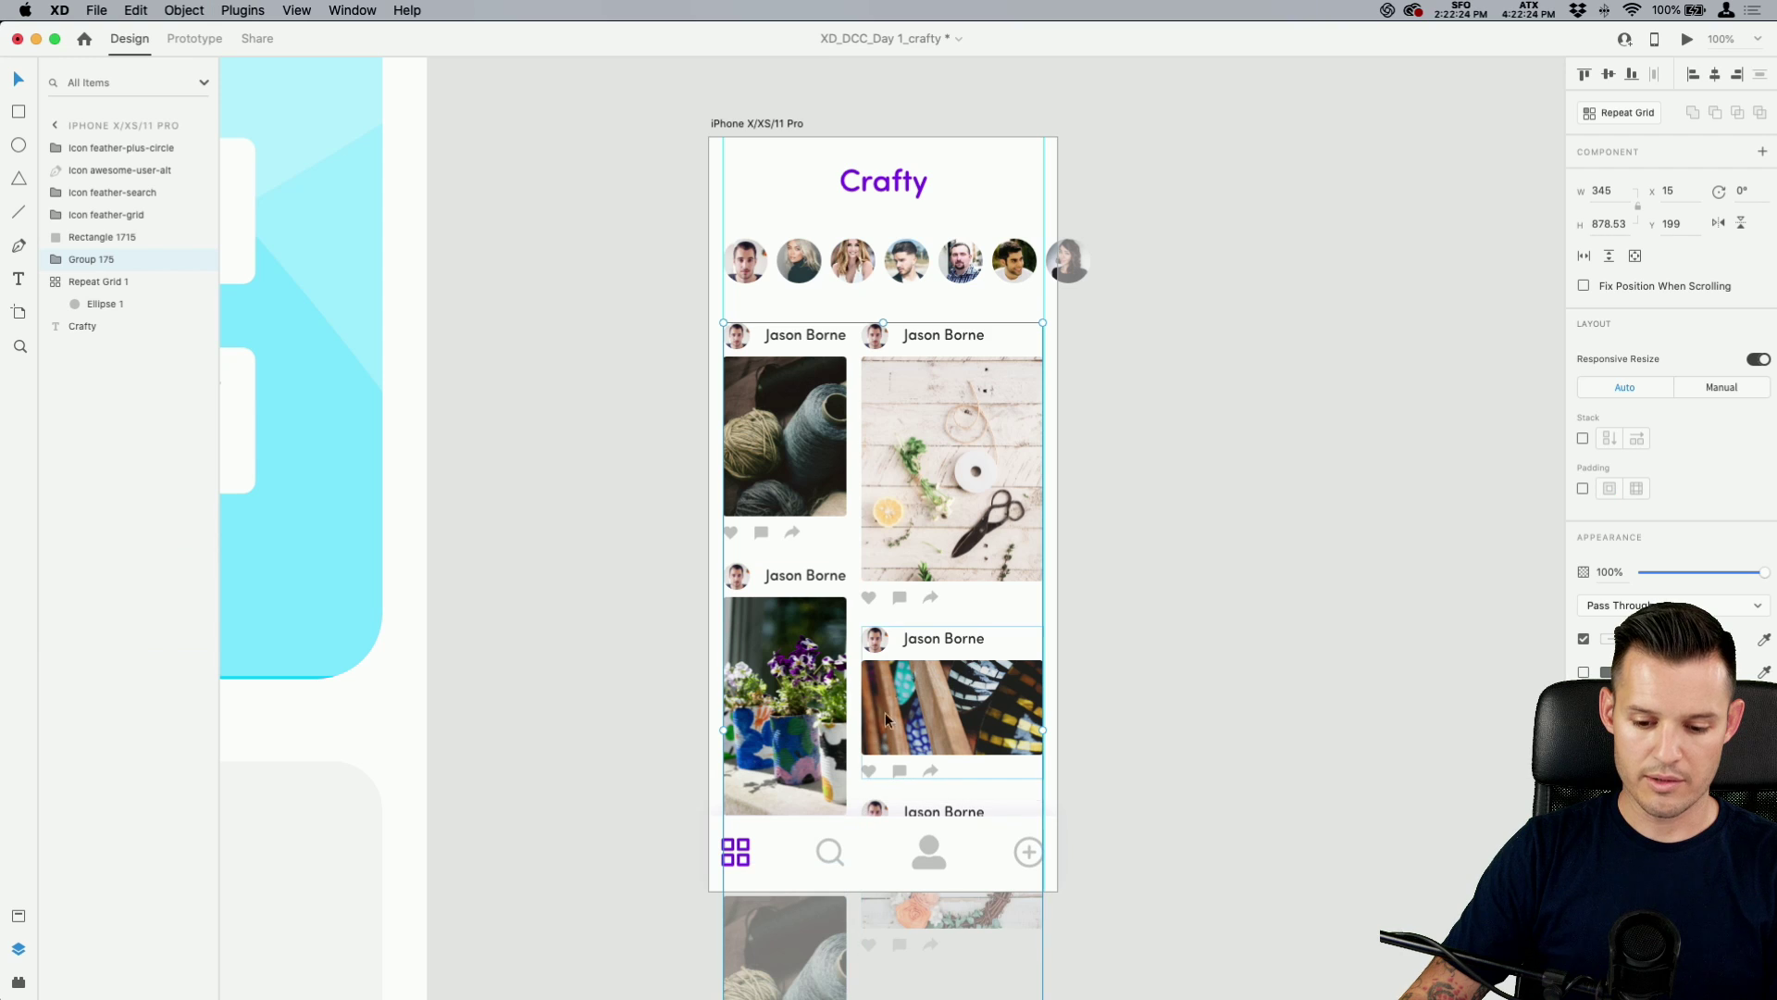
Move the card group up, shift the avatar row up to Y 94 under the Crafty title, and save the document.
drag(908, 472, 909, 448)
drag(935, 253, 935, 239)
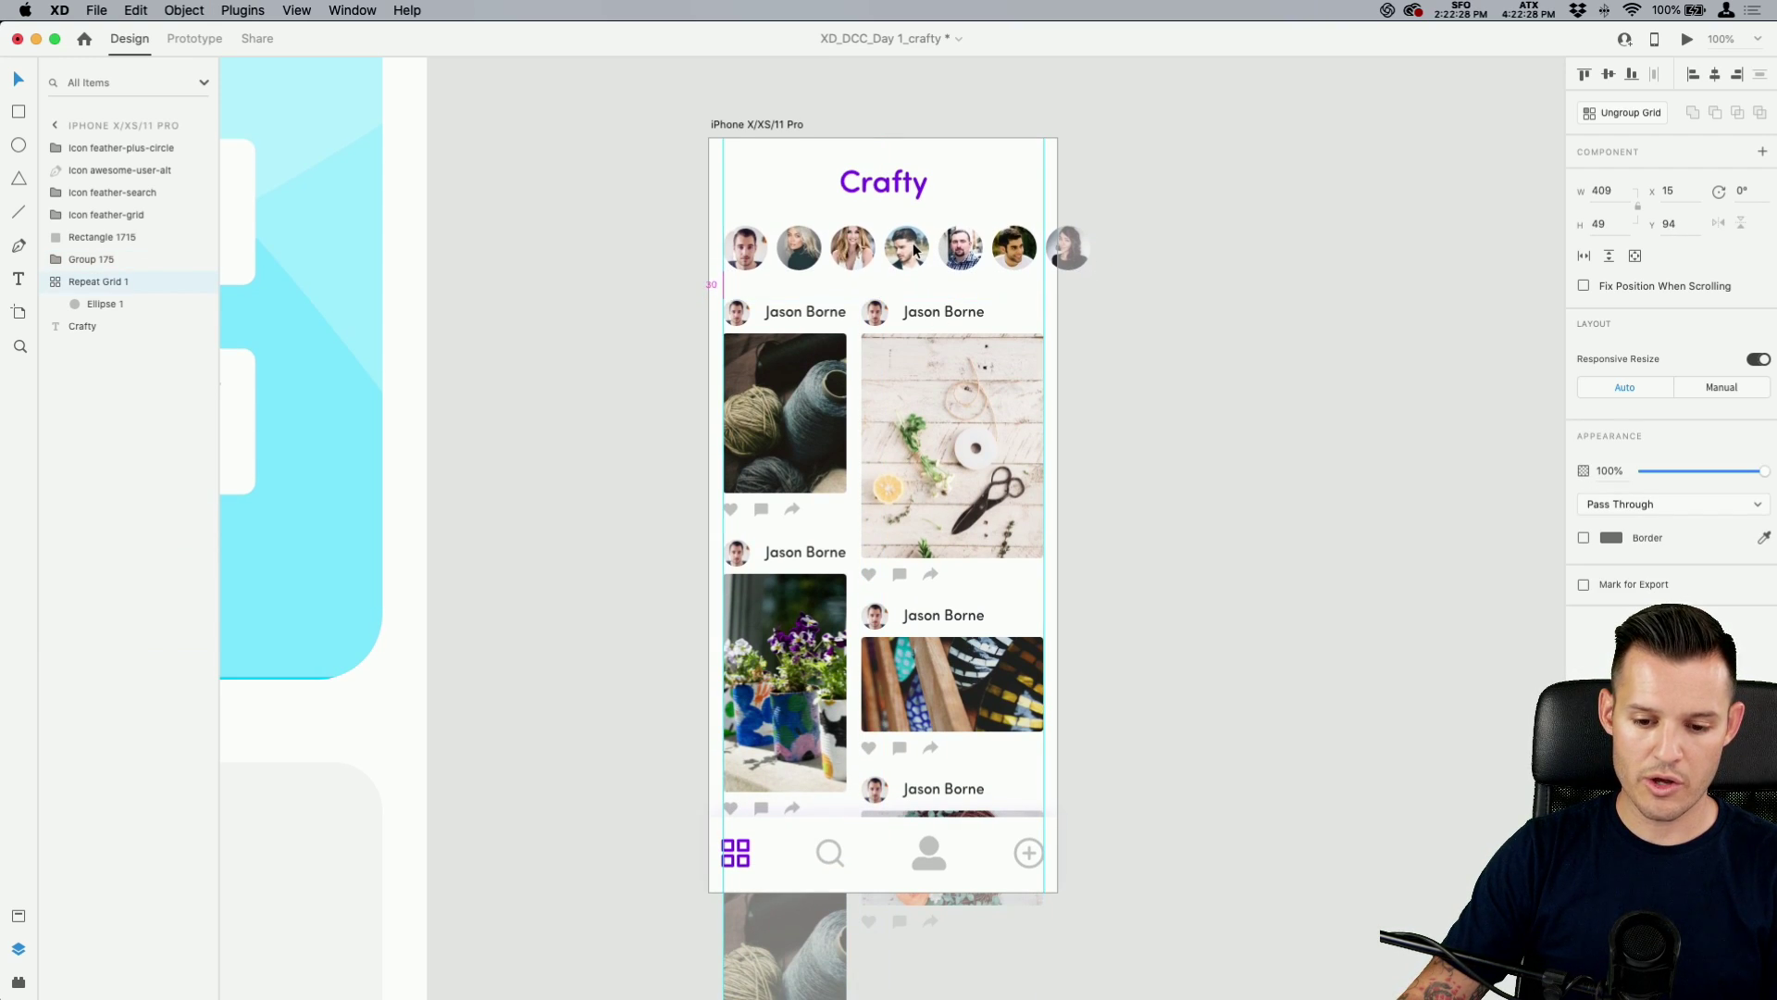
click(1164, 368)
scroll(1164, 375, down, 2)
key(cmd+s)
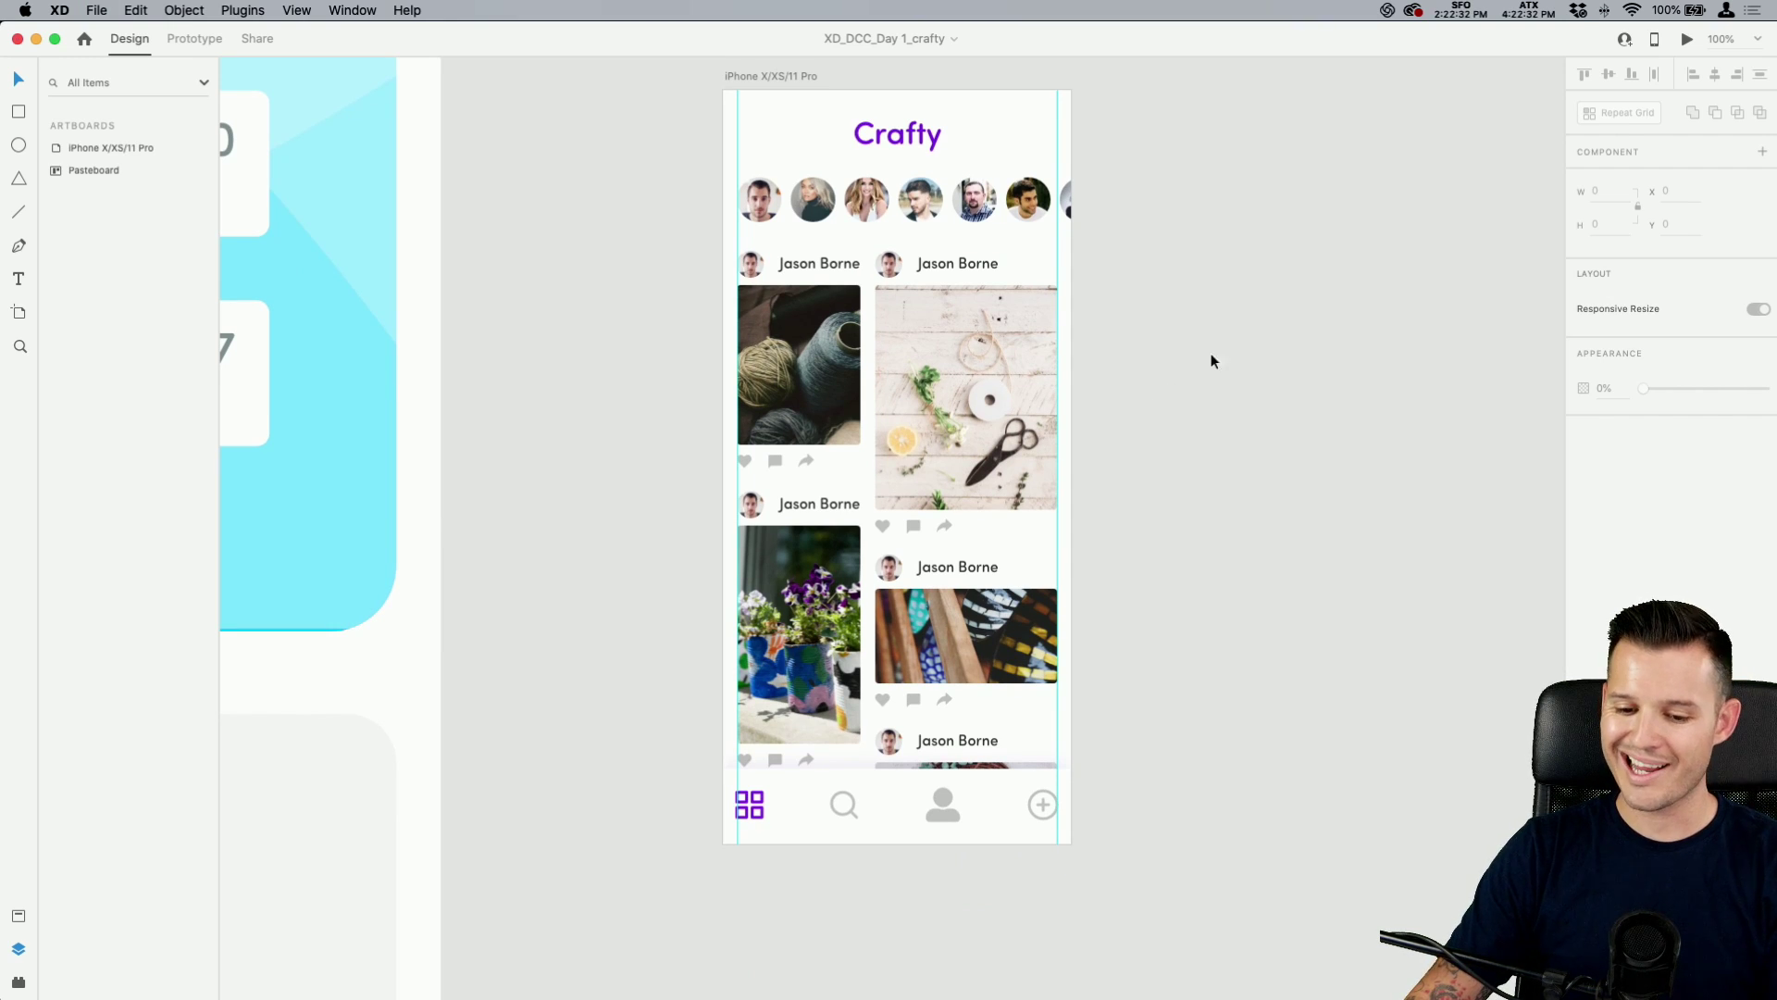
Switch to Chrome and show the current-challenge channel of the Adobe XD Discord server.
scroll(1208, 369, up, 2)
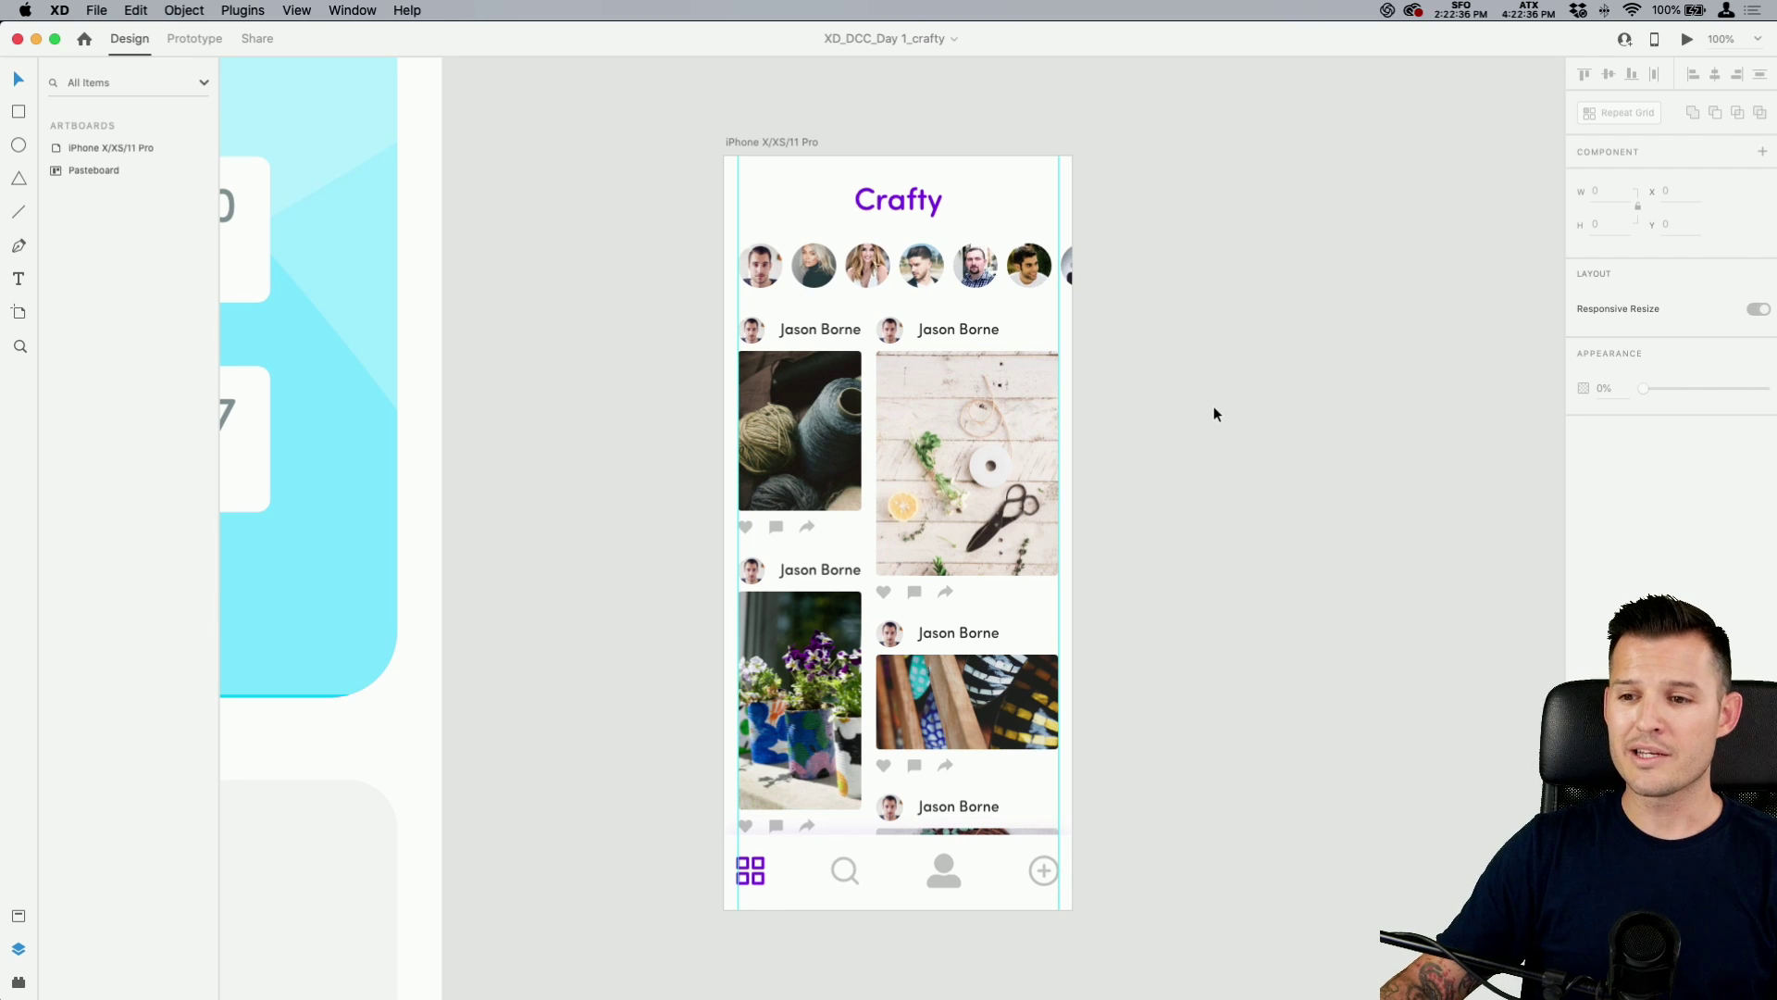
key(cmd+Tab)
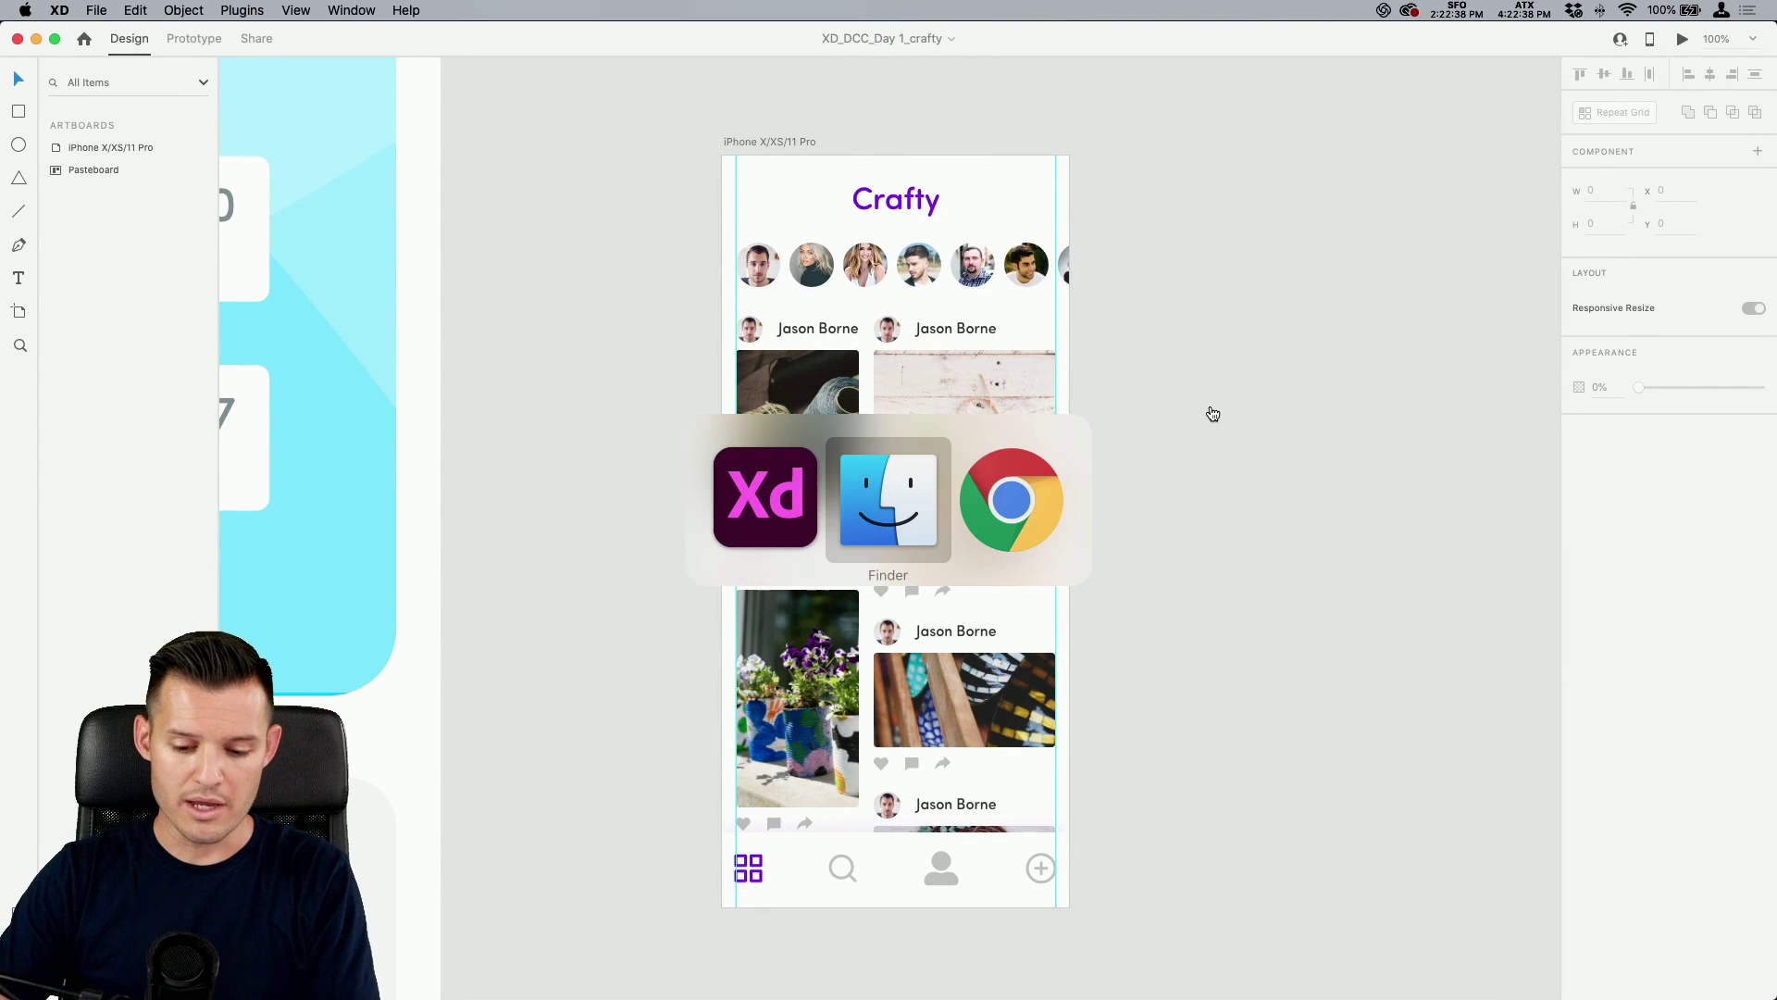
key(super+Tab)
click(364, 54)
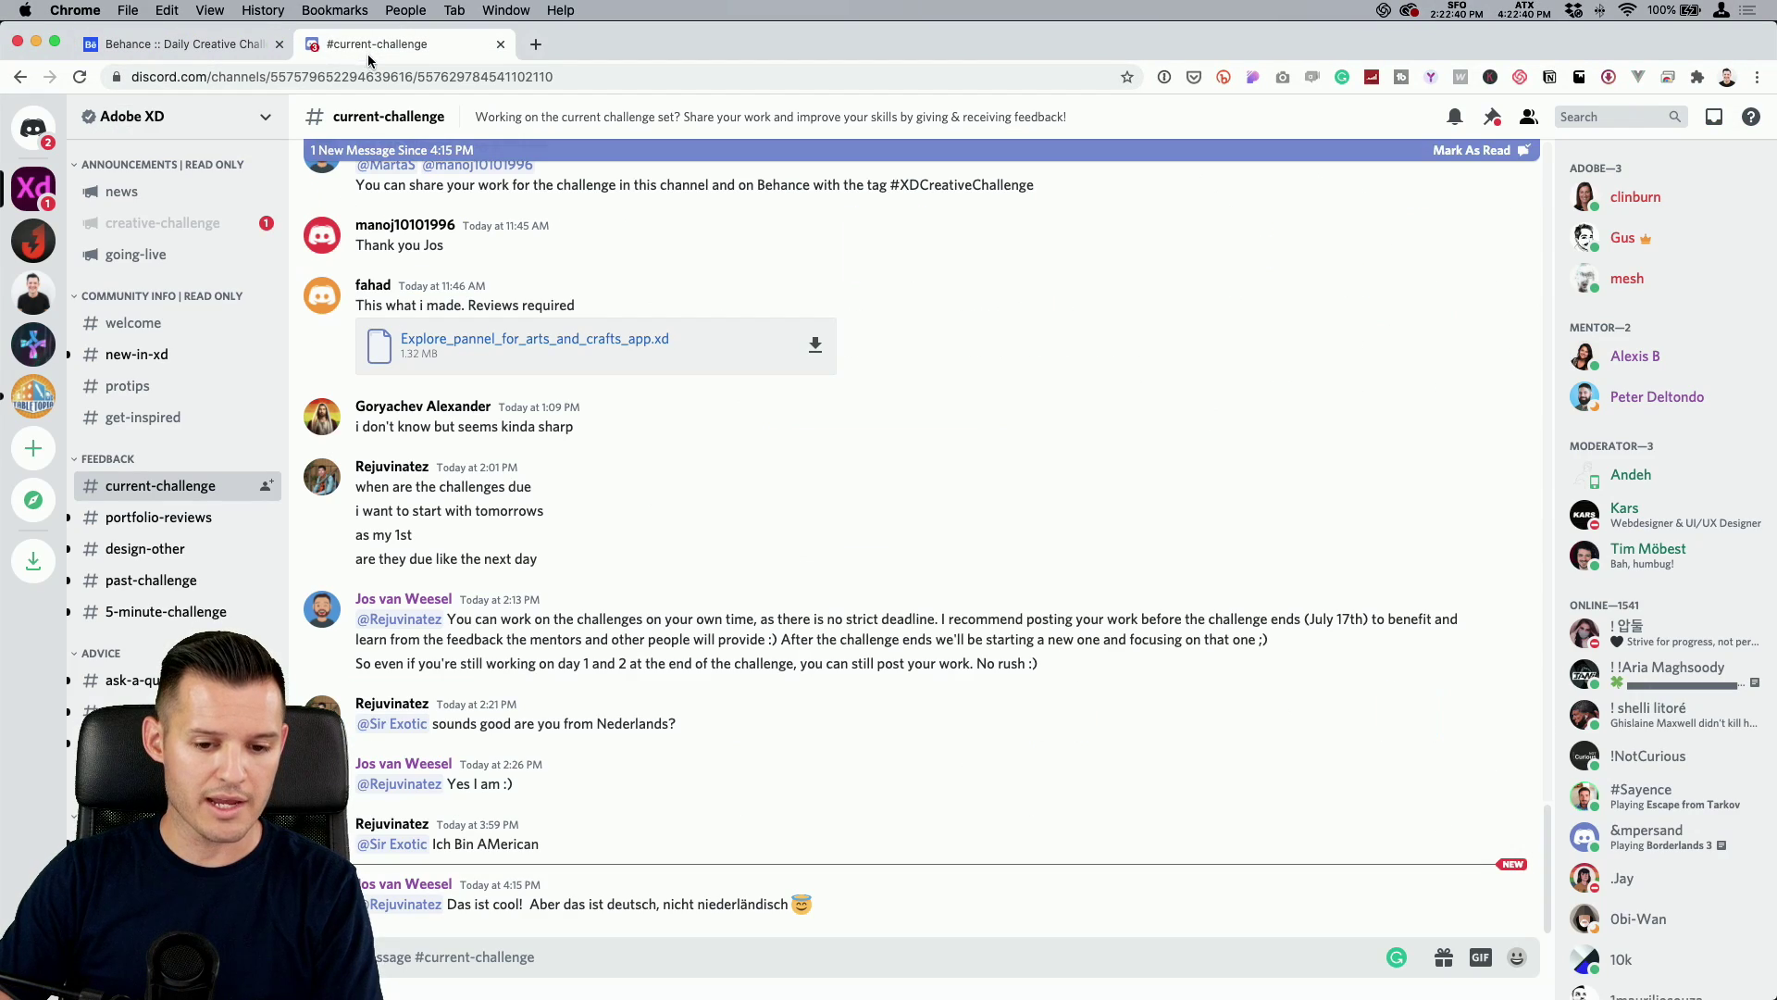
Open the past-challenge channel and look through the designs and feedback posted there.
click(202, 591)
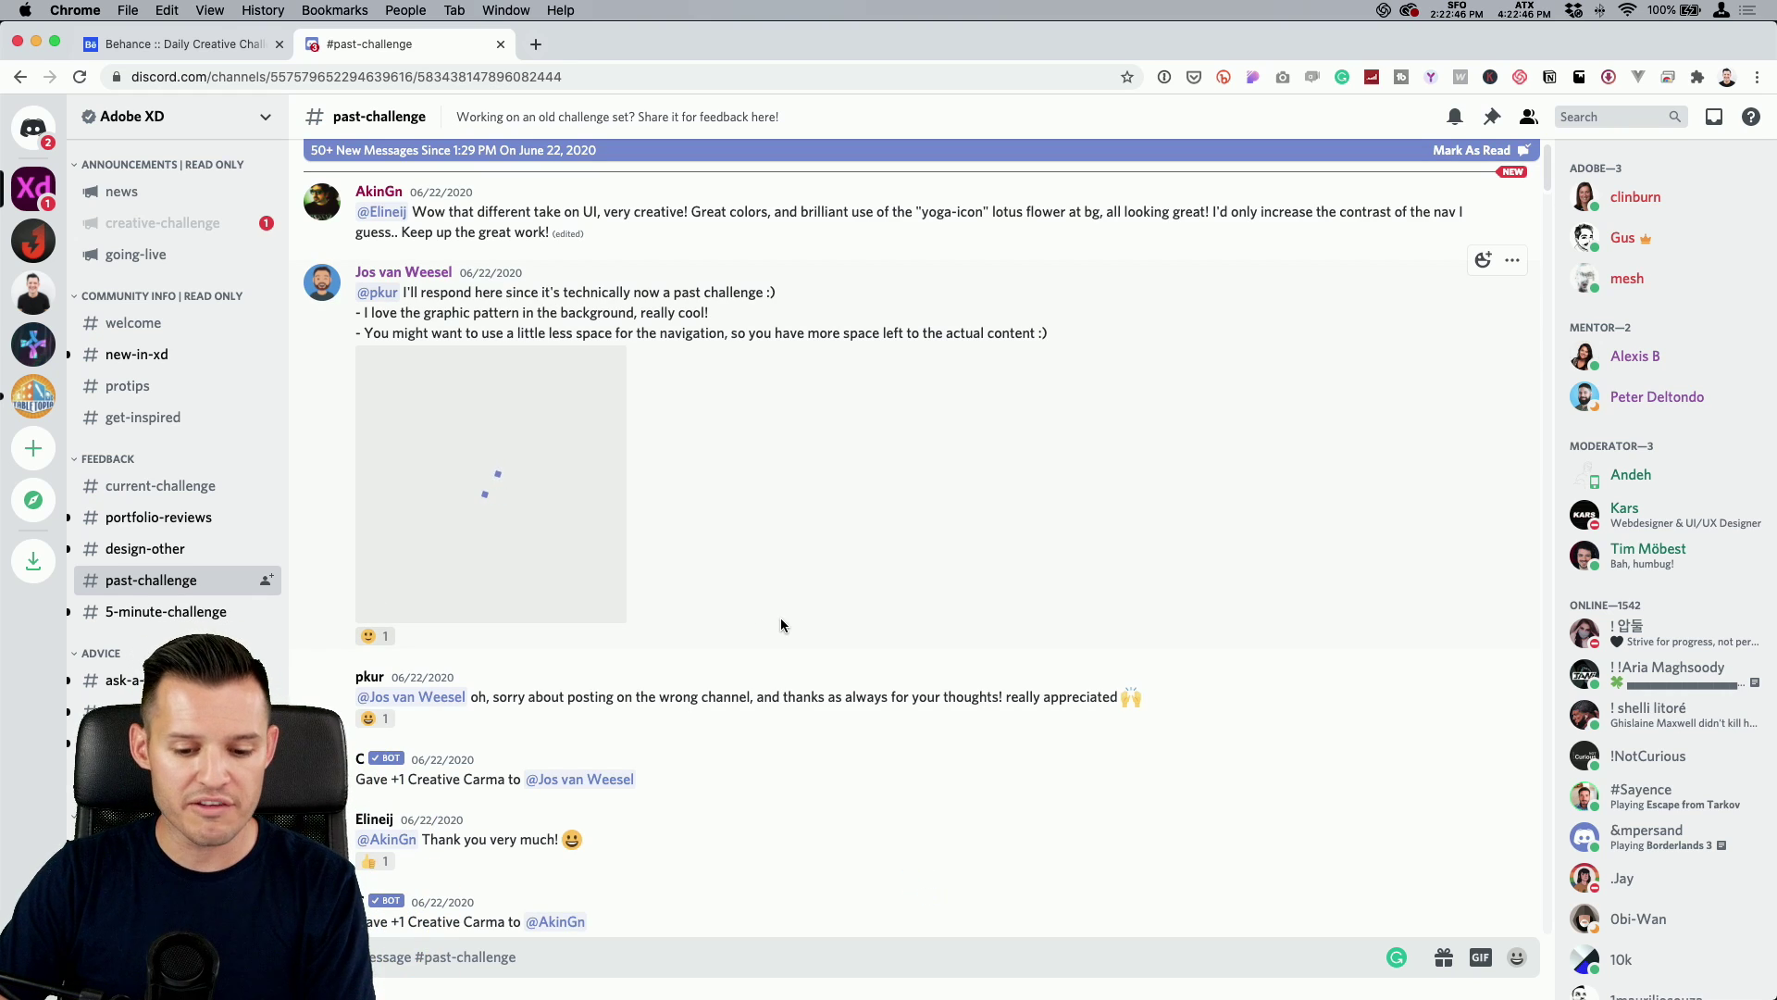
scroll(786, 619, down, 5)
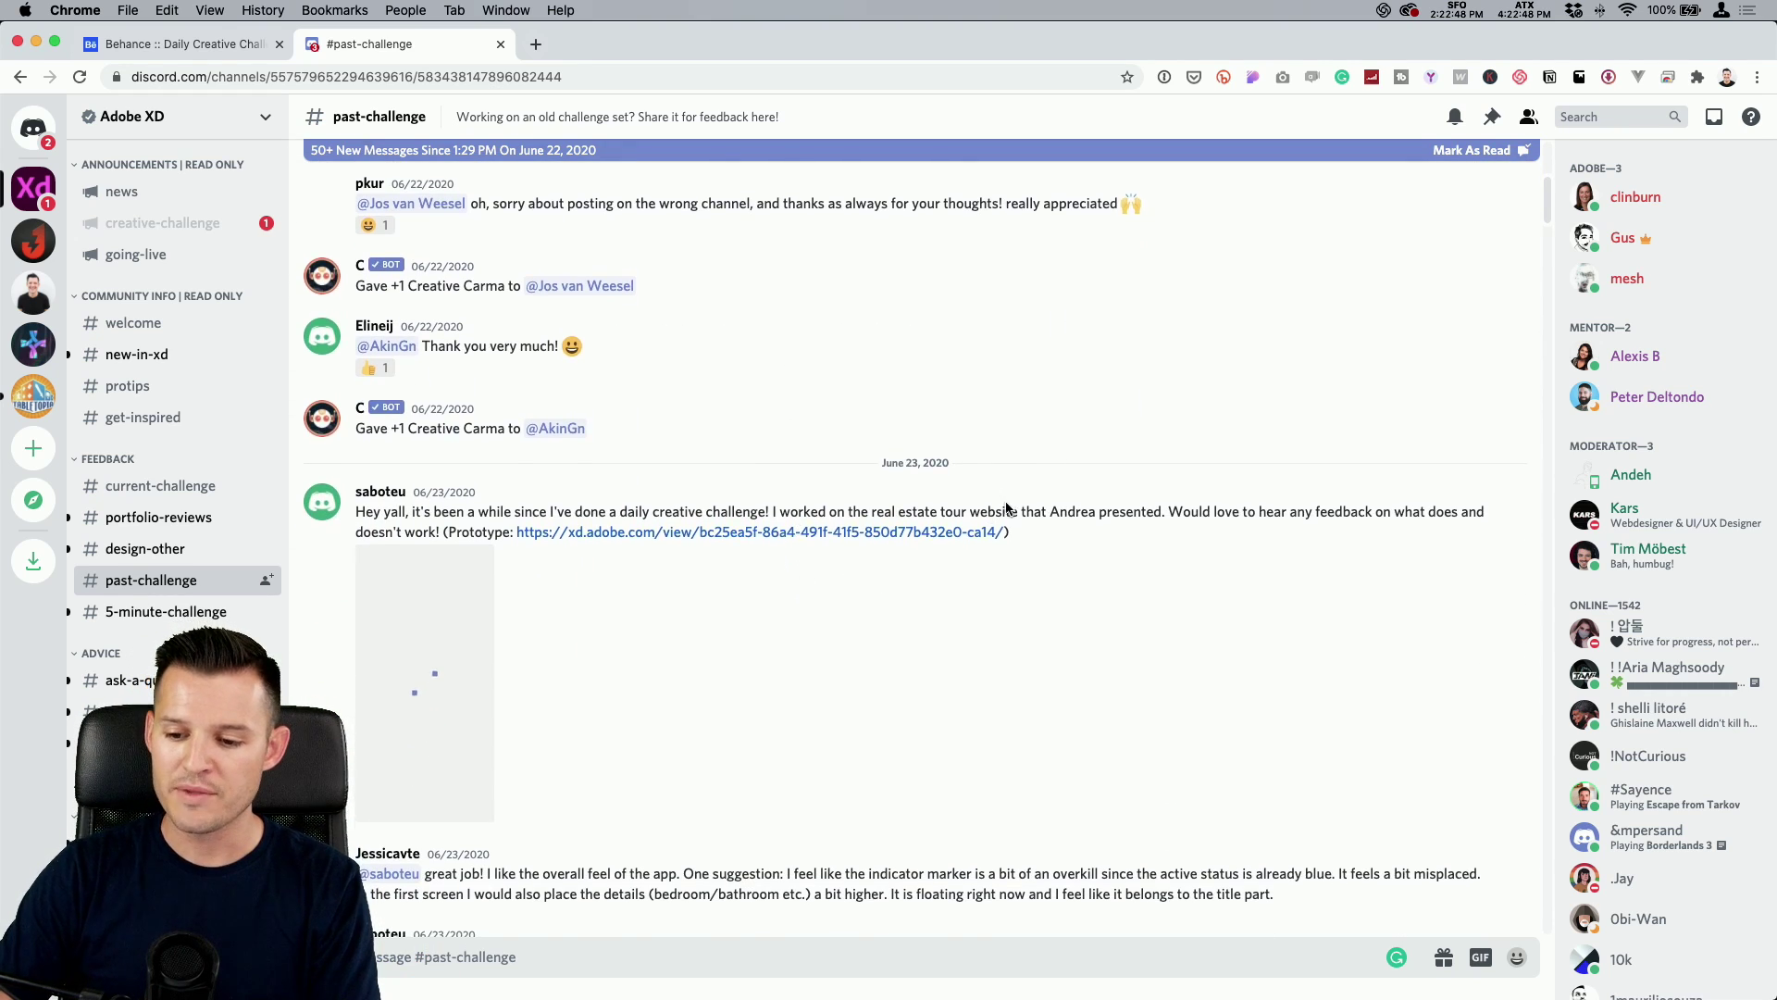
scroll(1008, 506, down, 15)
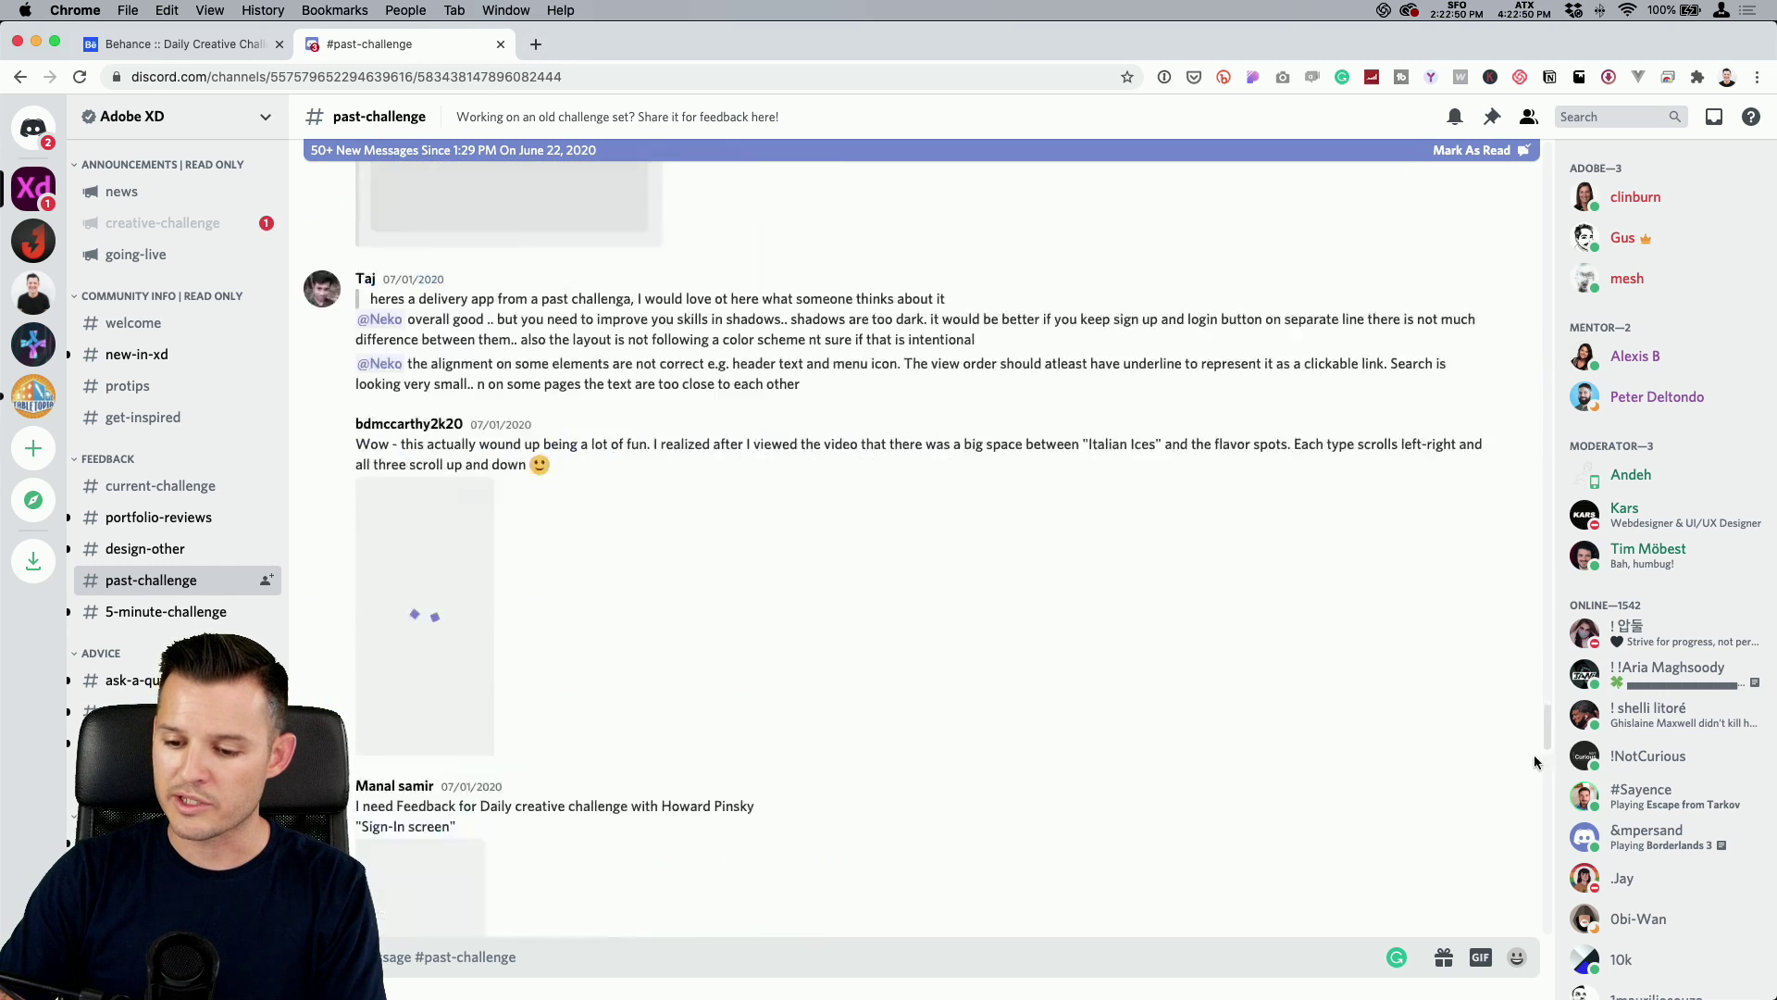
scroll(1536, 755, down, 10)
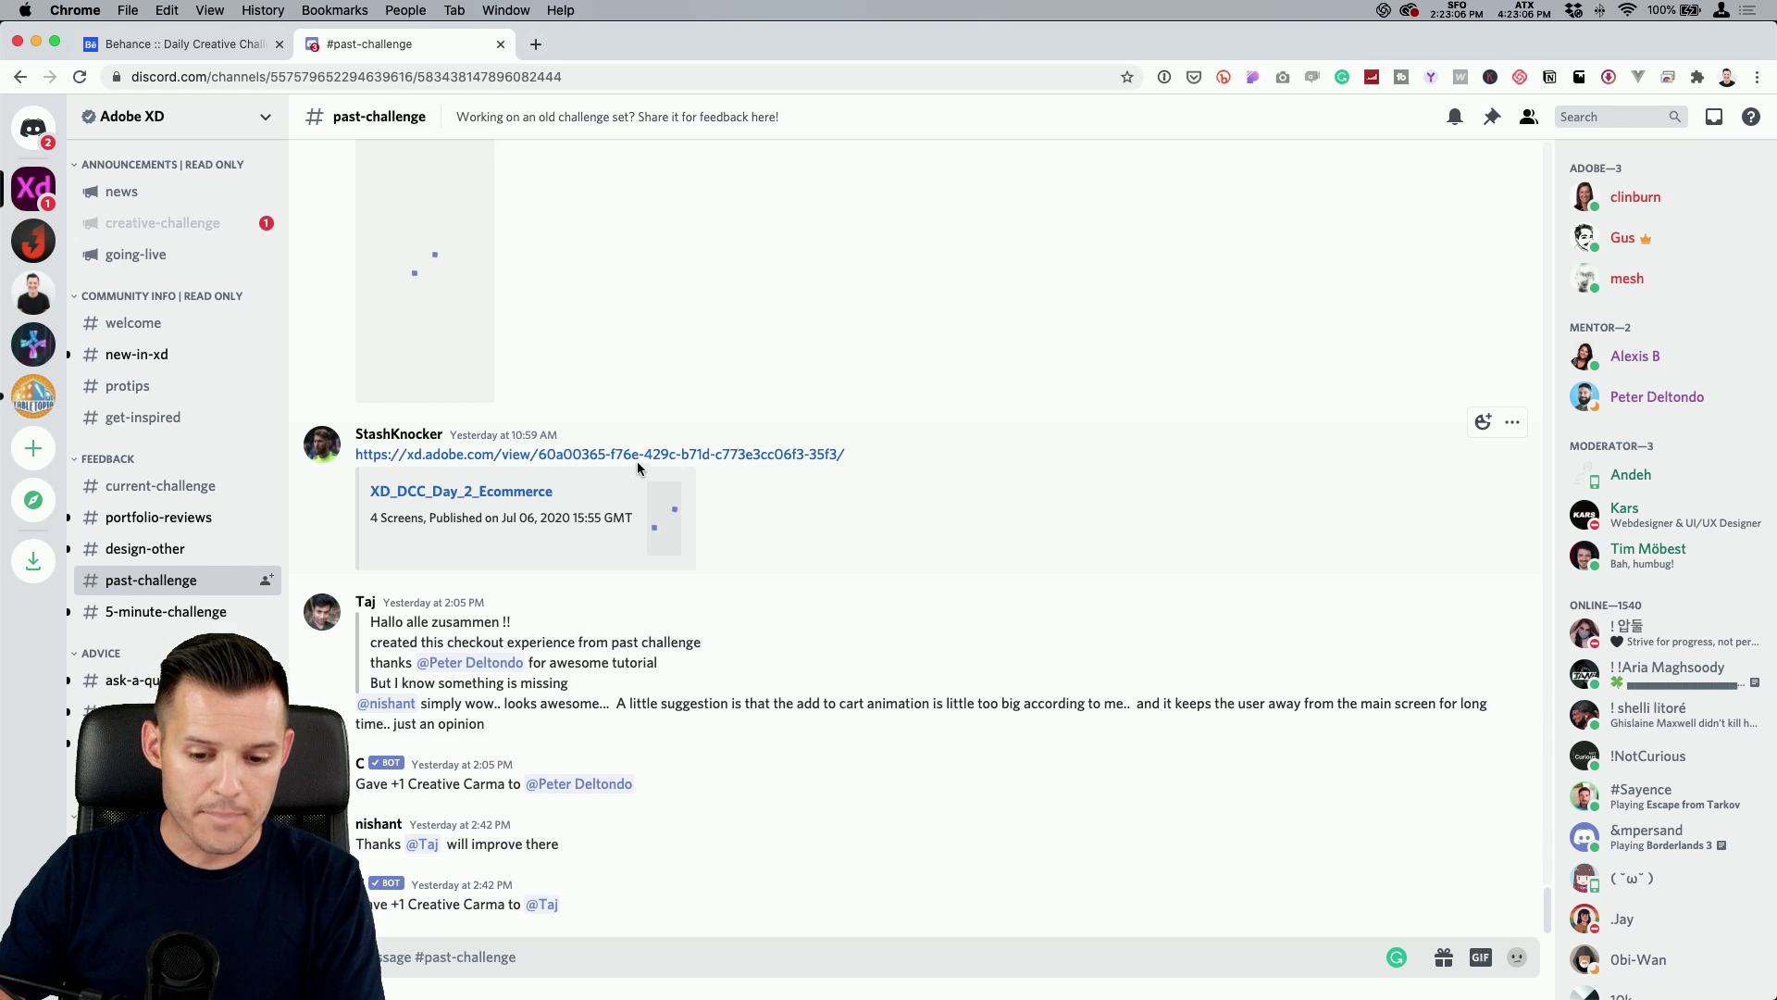
scroll(935, 646, up, 10)
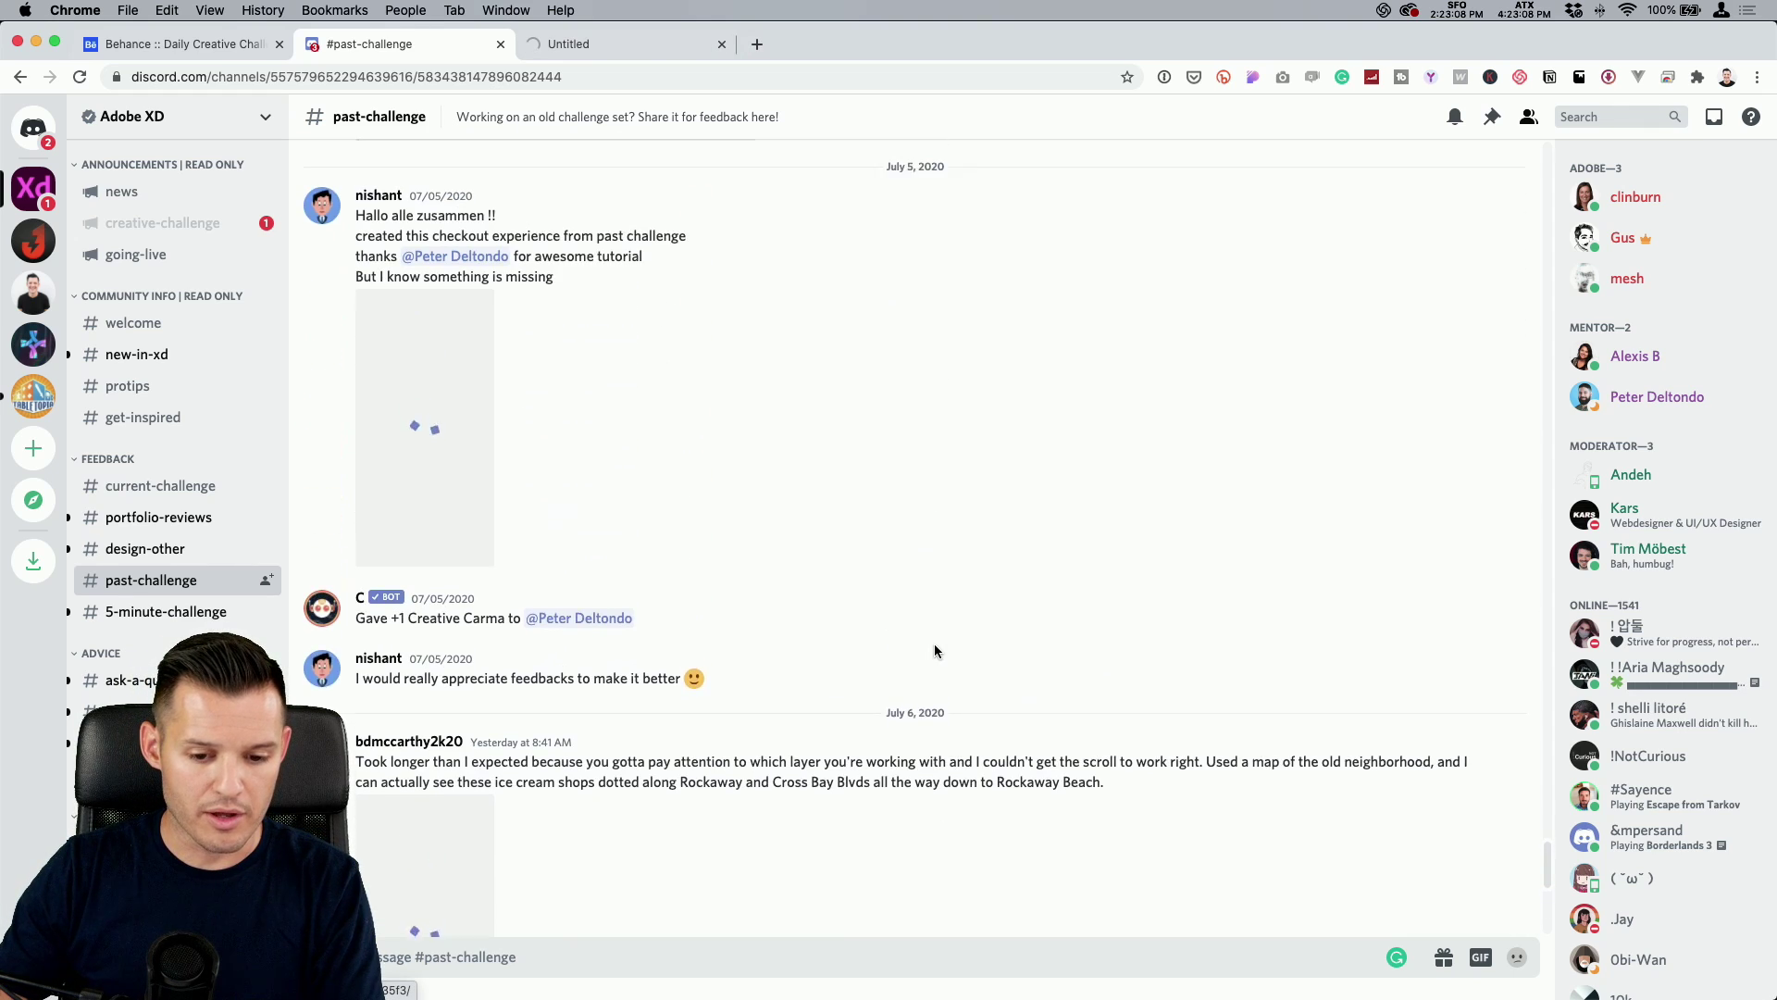
scroll(726, 583, up, 5)
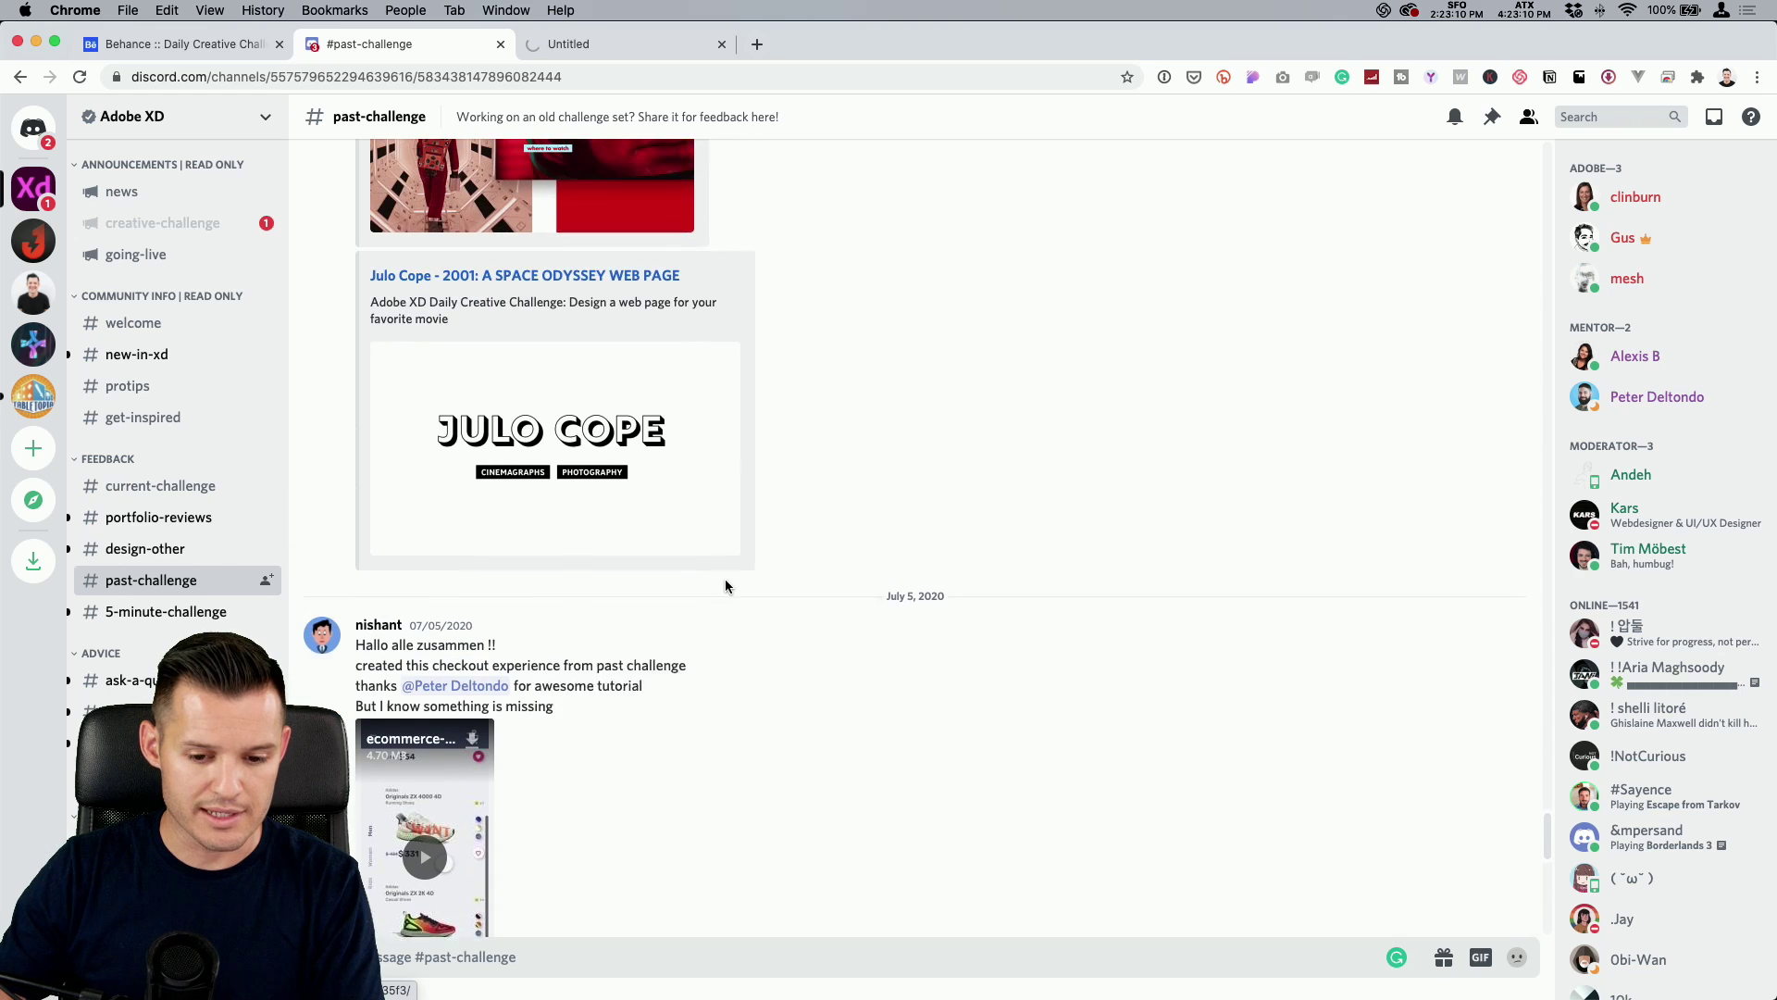
scroll(725, 585, down, 3)
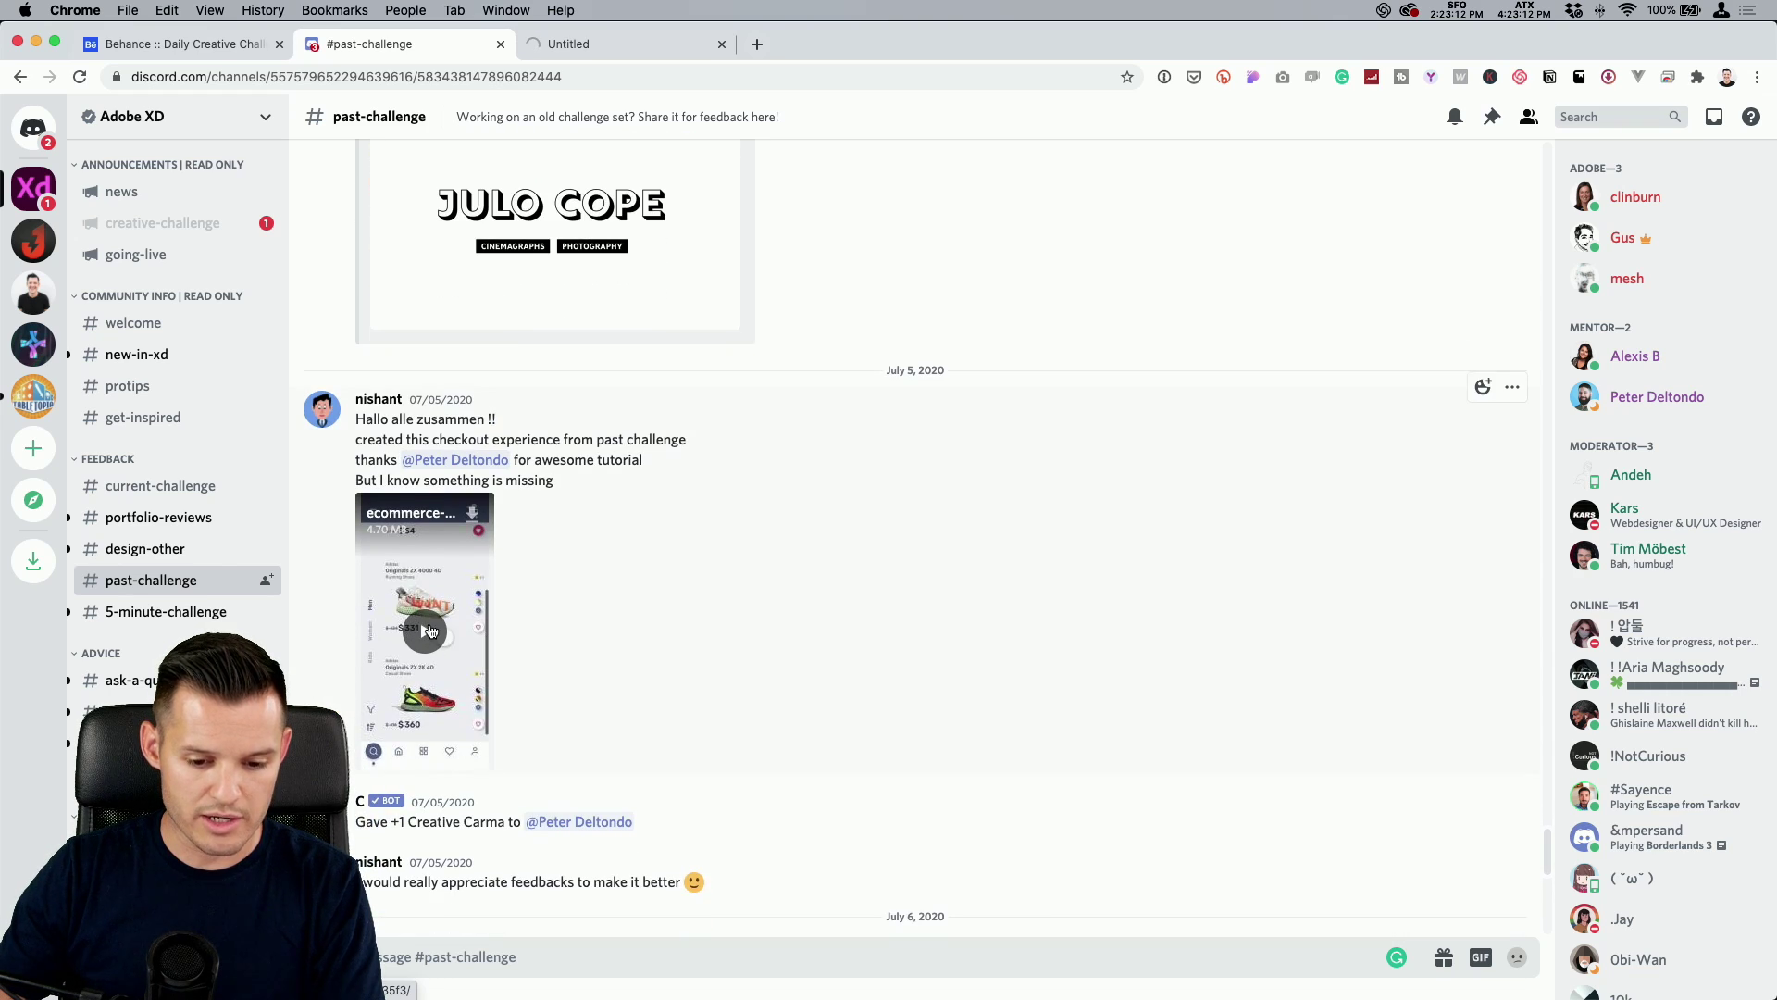
Play the posted ecommerce shoe app video in full screen, close it and look over the newest past-challenge posts.
click(447, 630)
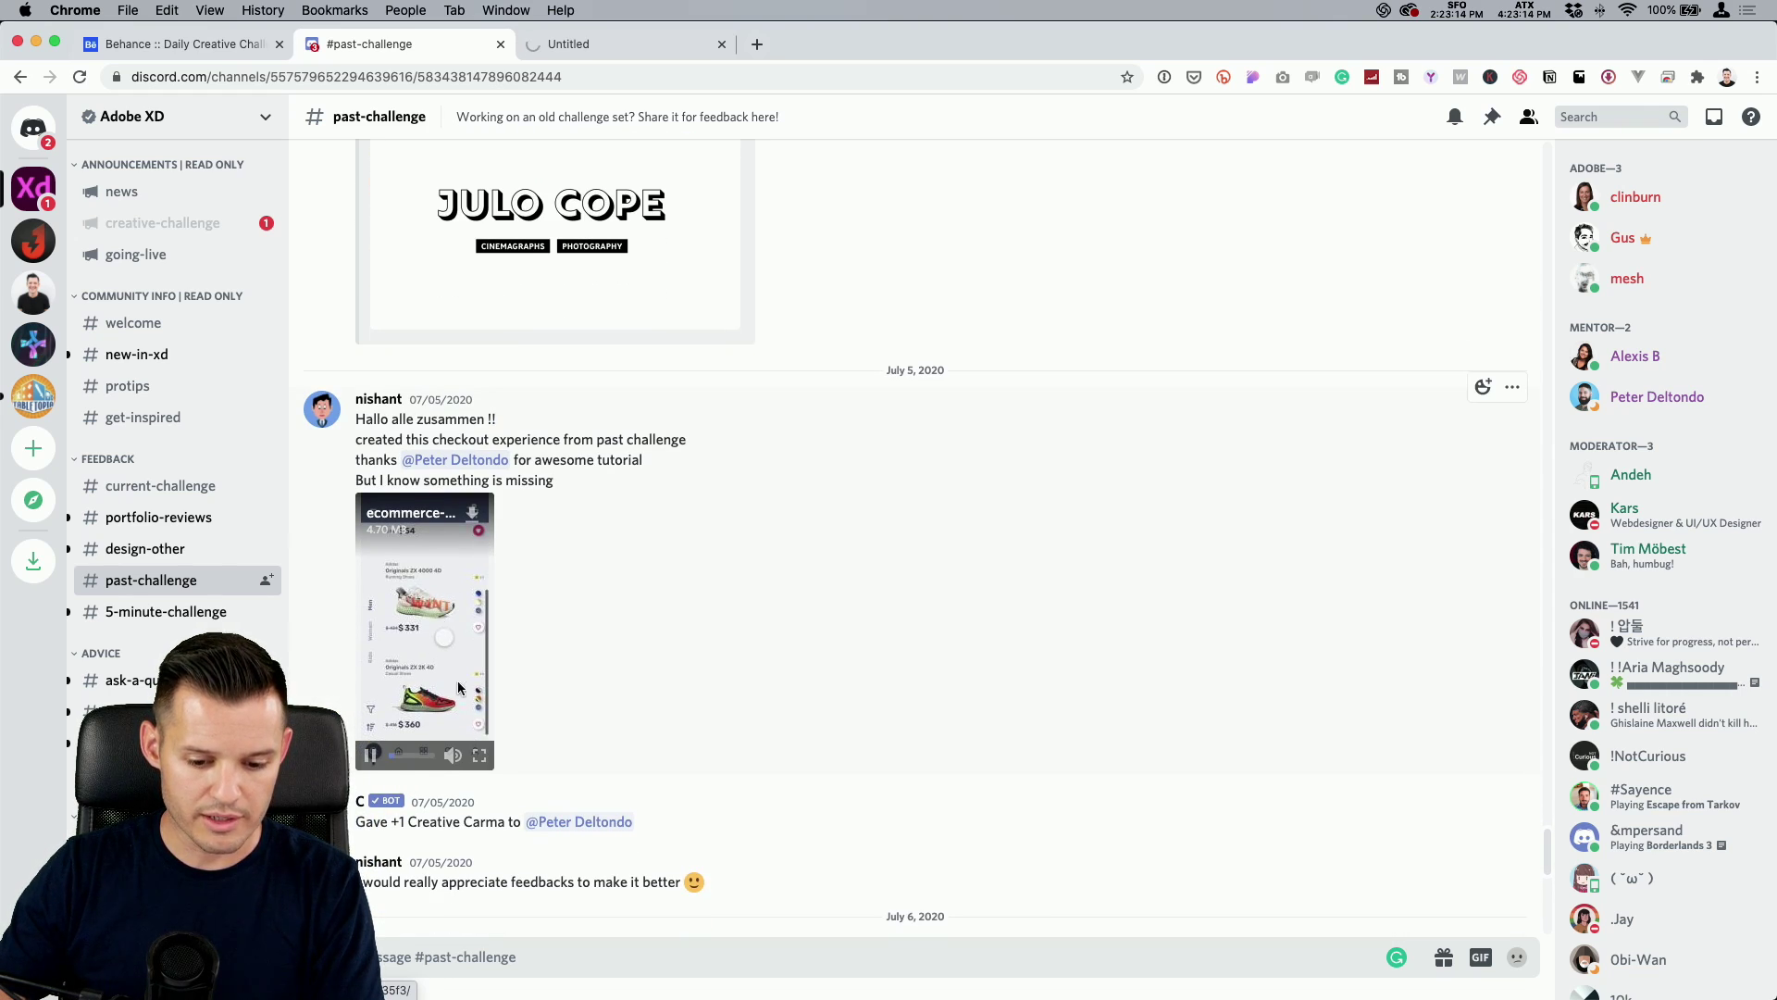
click(477, 756)
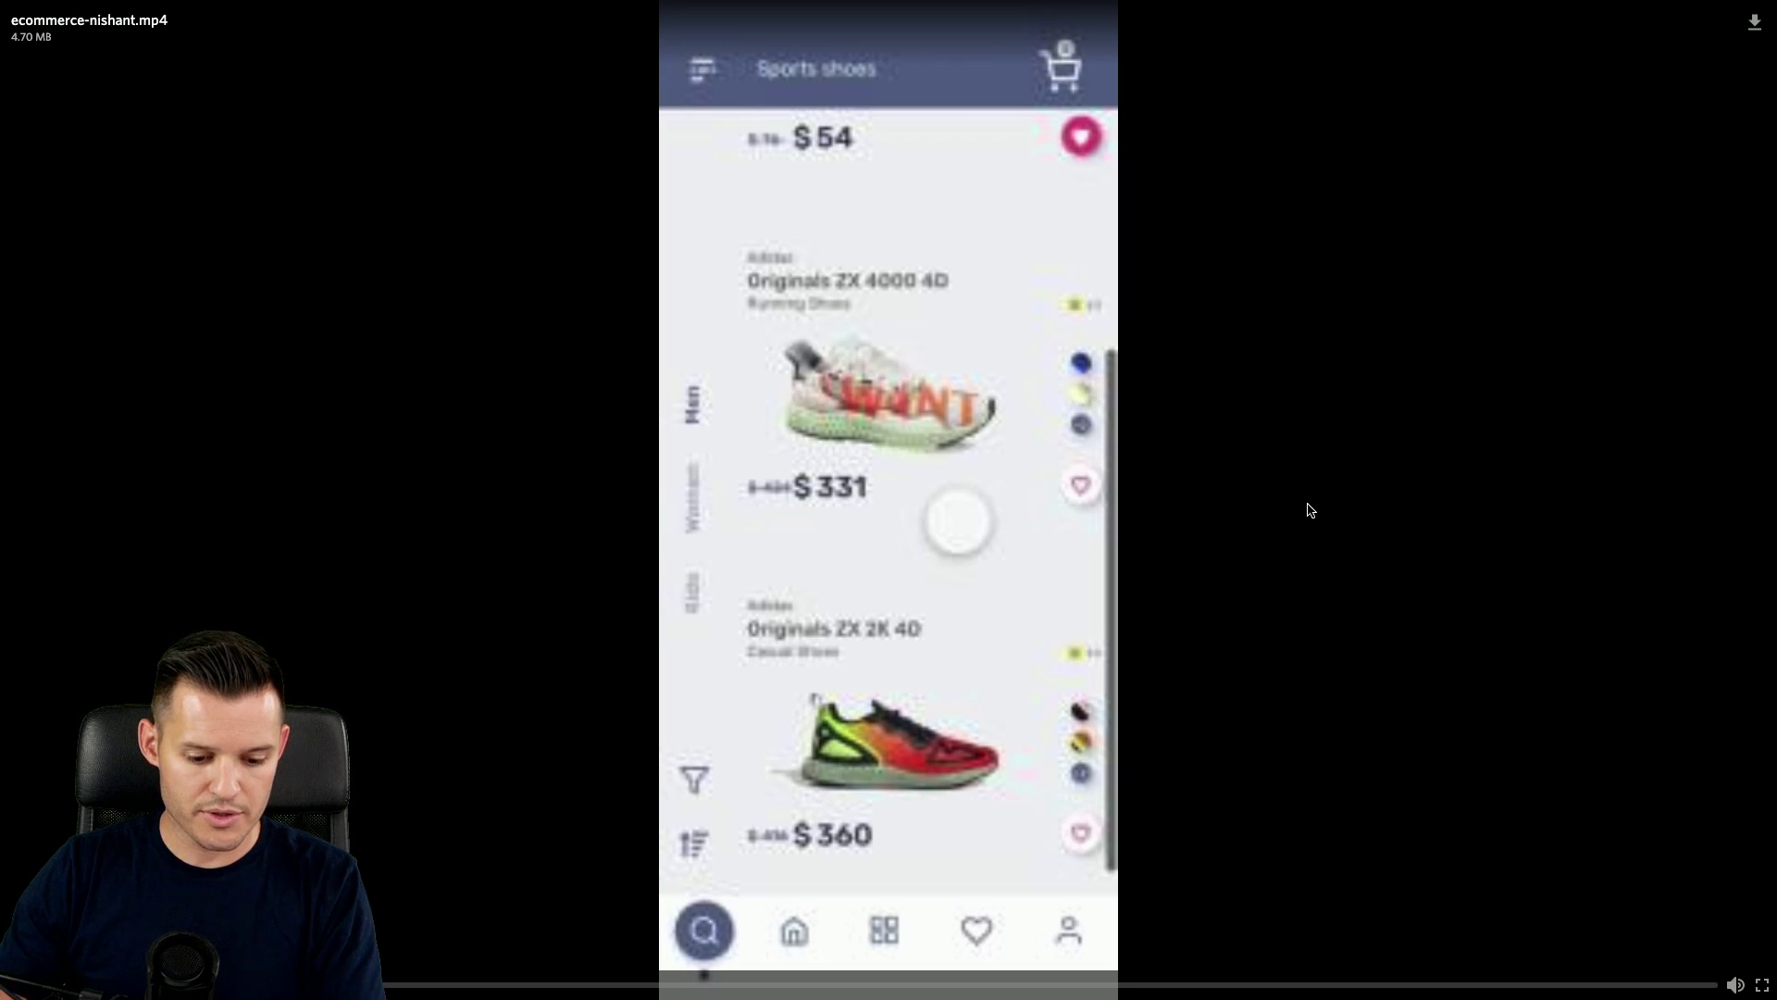
key(Escape)
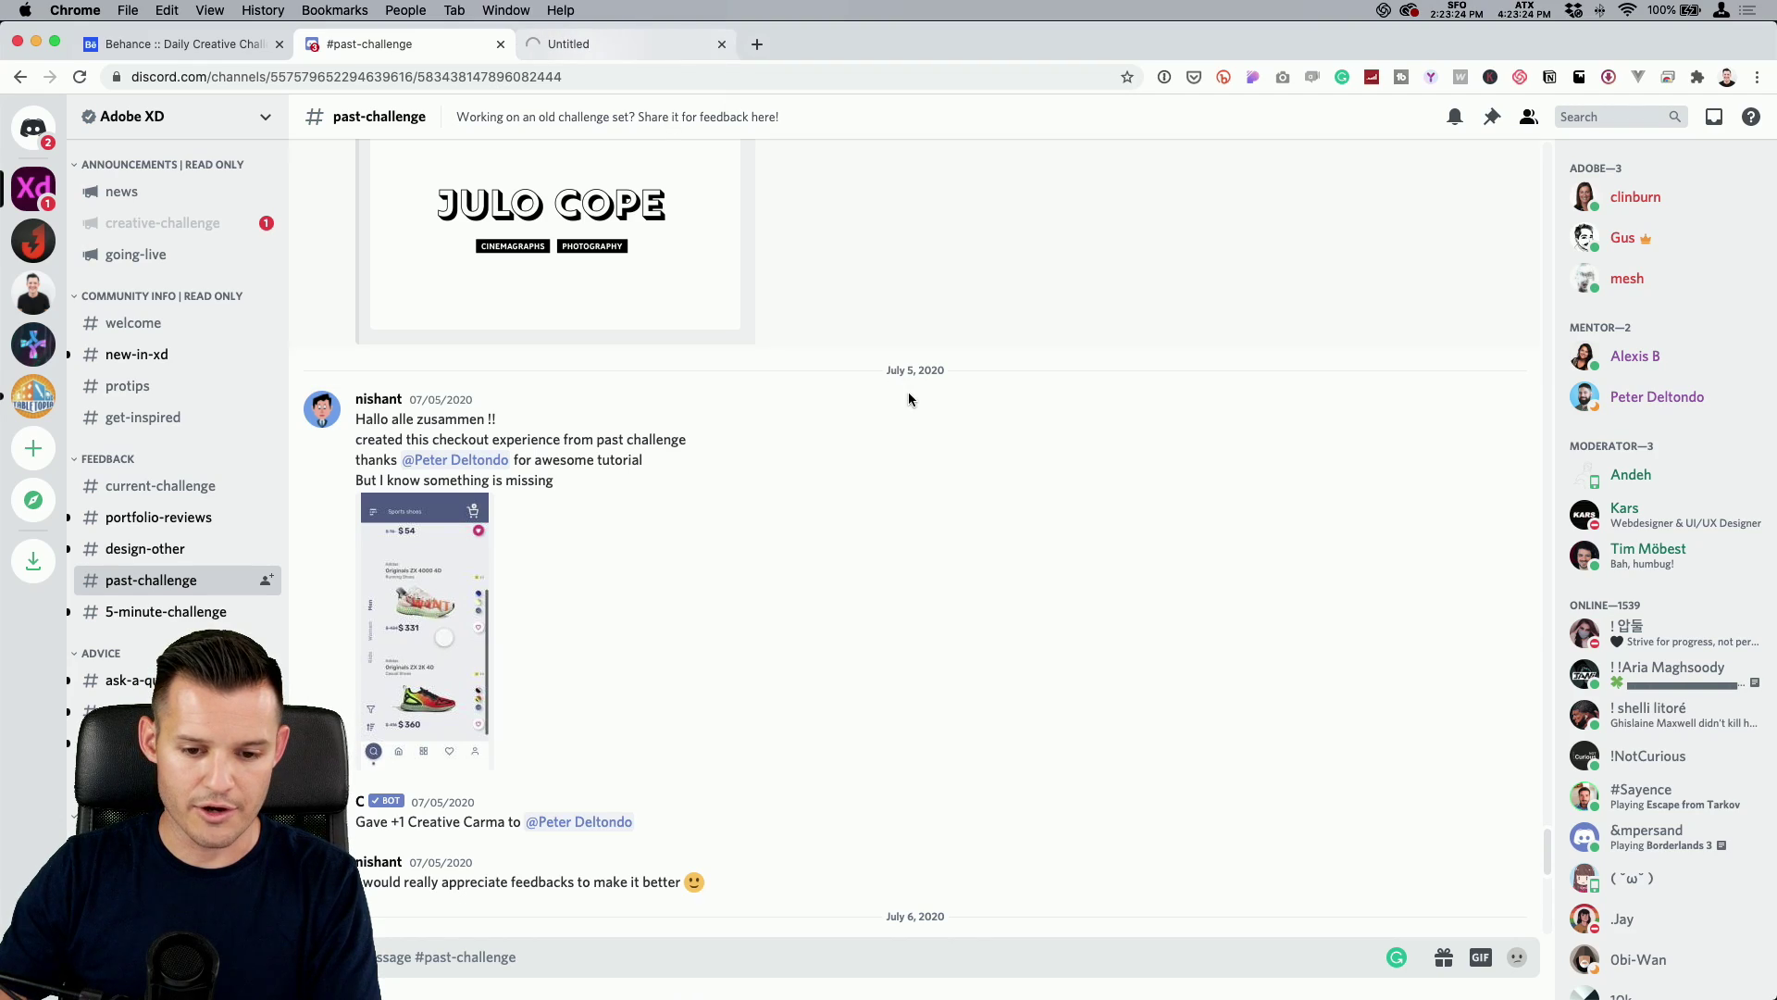
scroll(900, 387, down, 10)
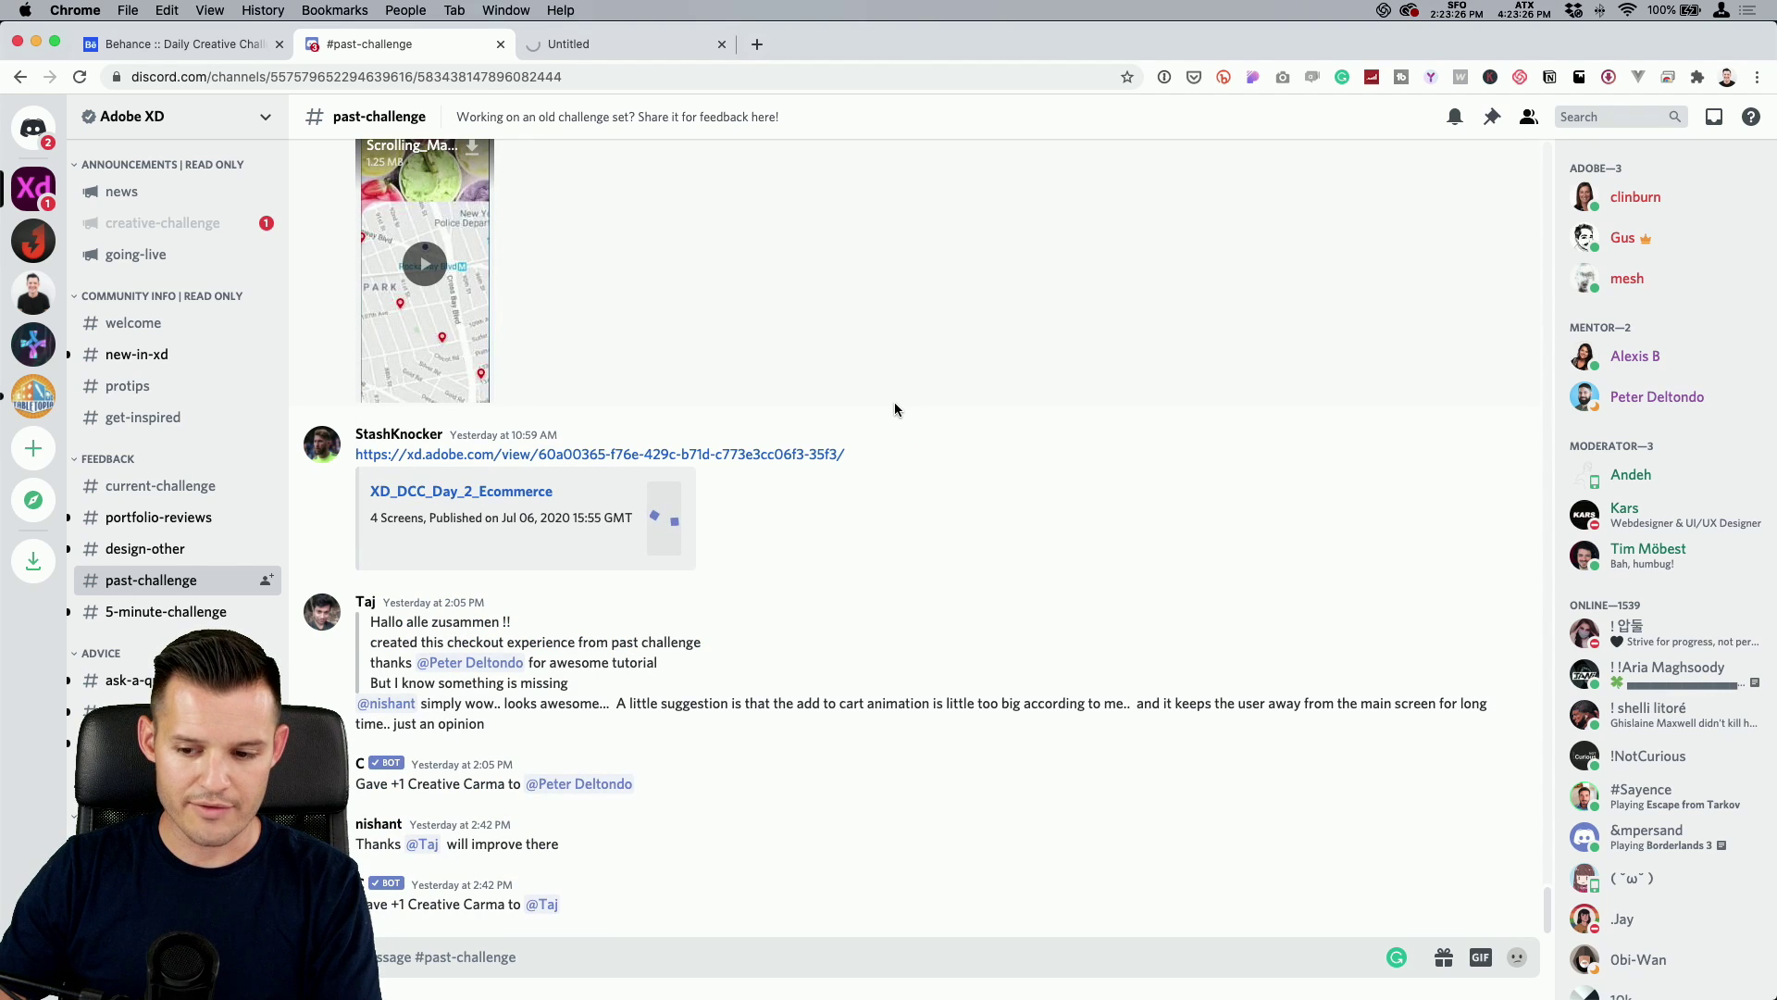
scroll(904, 422, up, 7)
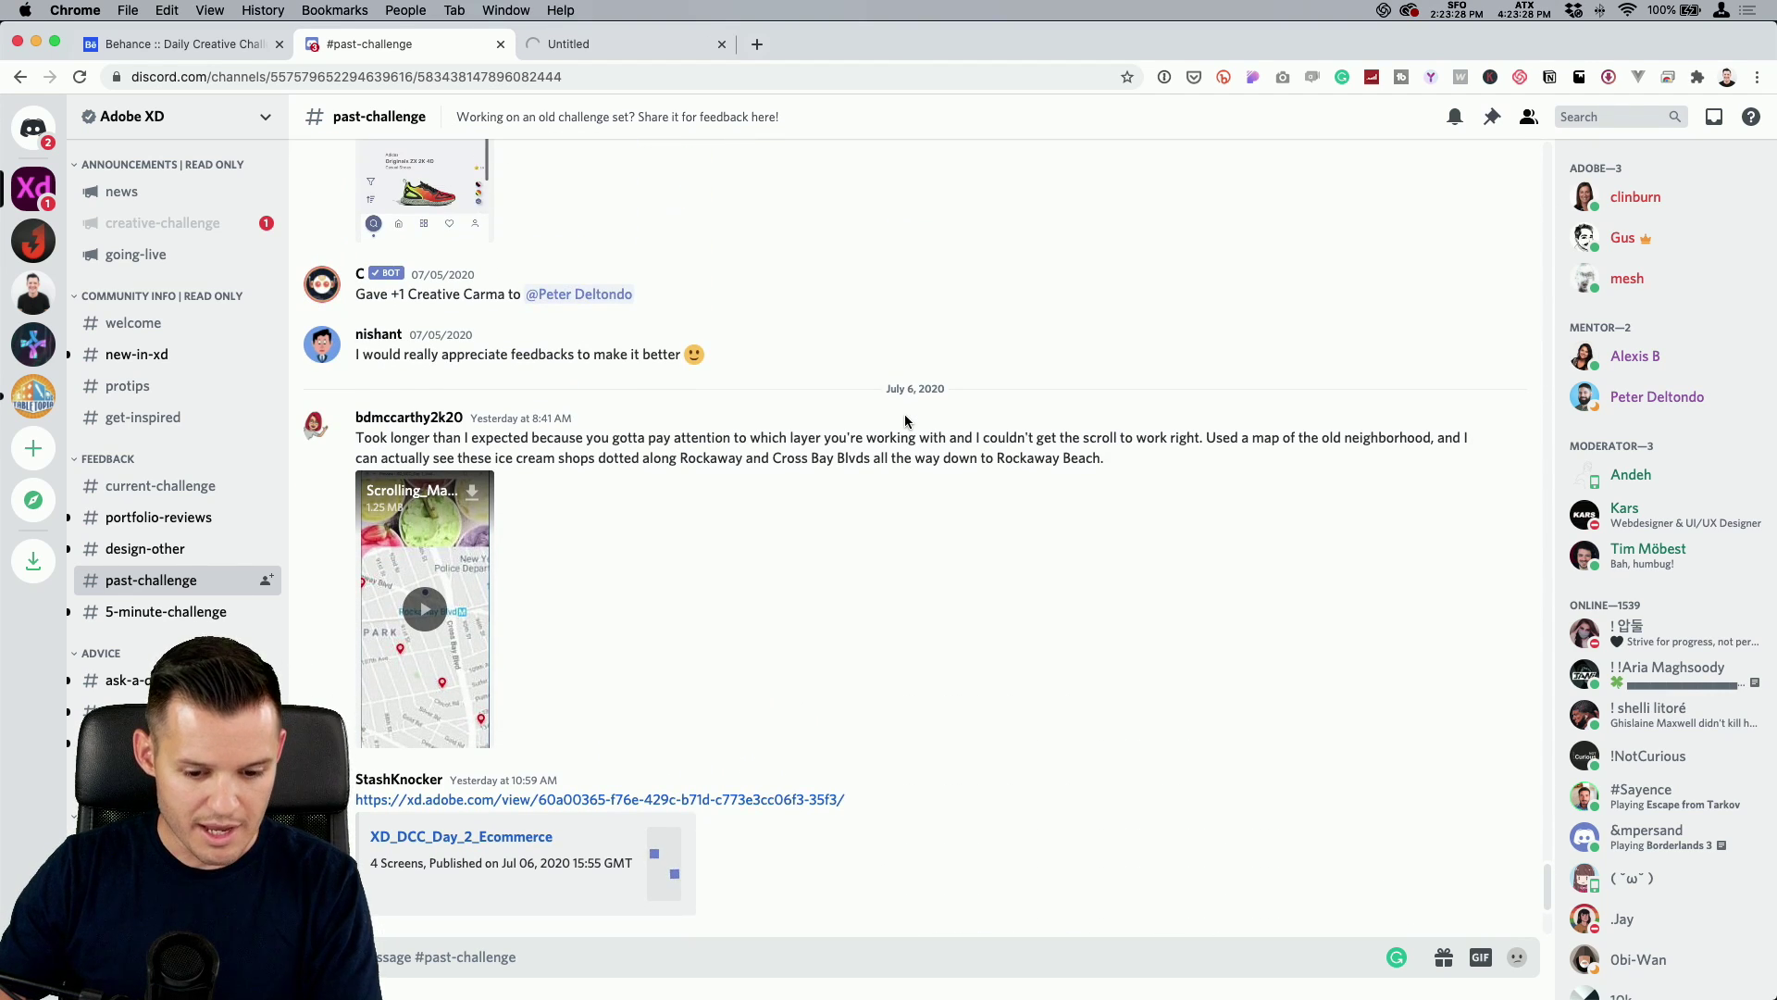
Replay the ecommerce shoe checkout video from the July 5 post in full screen and close it.
mouse_move(396, 361)
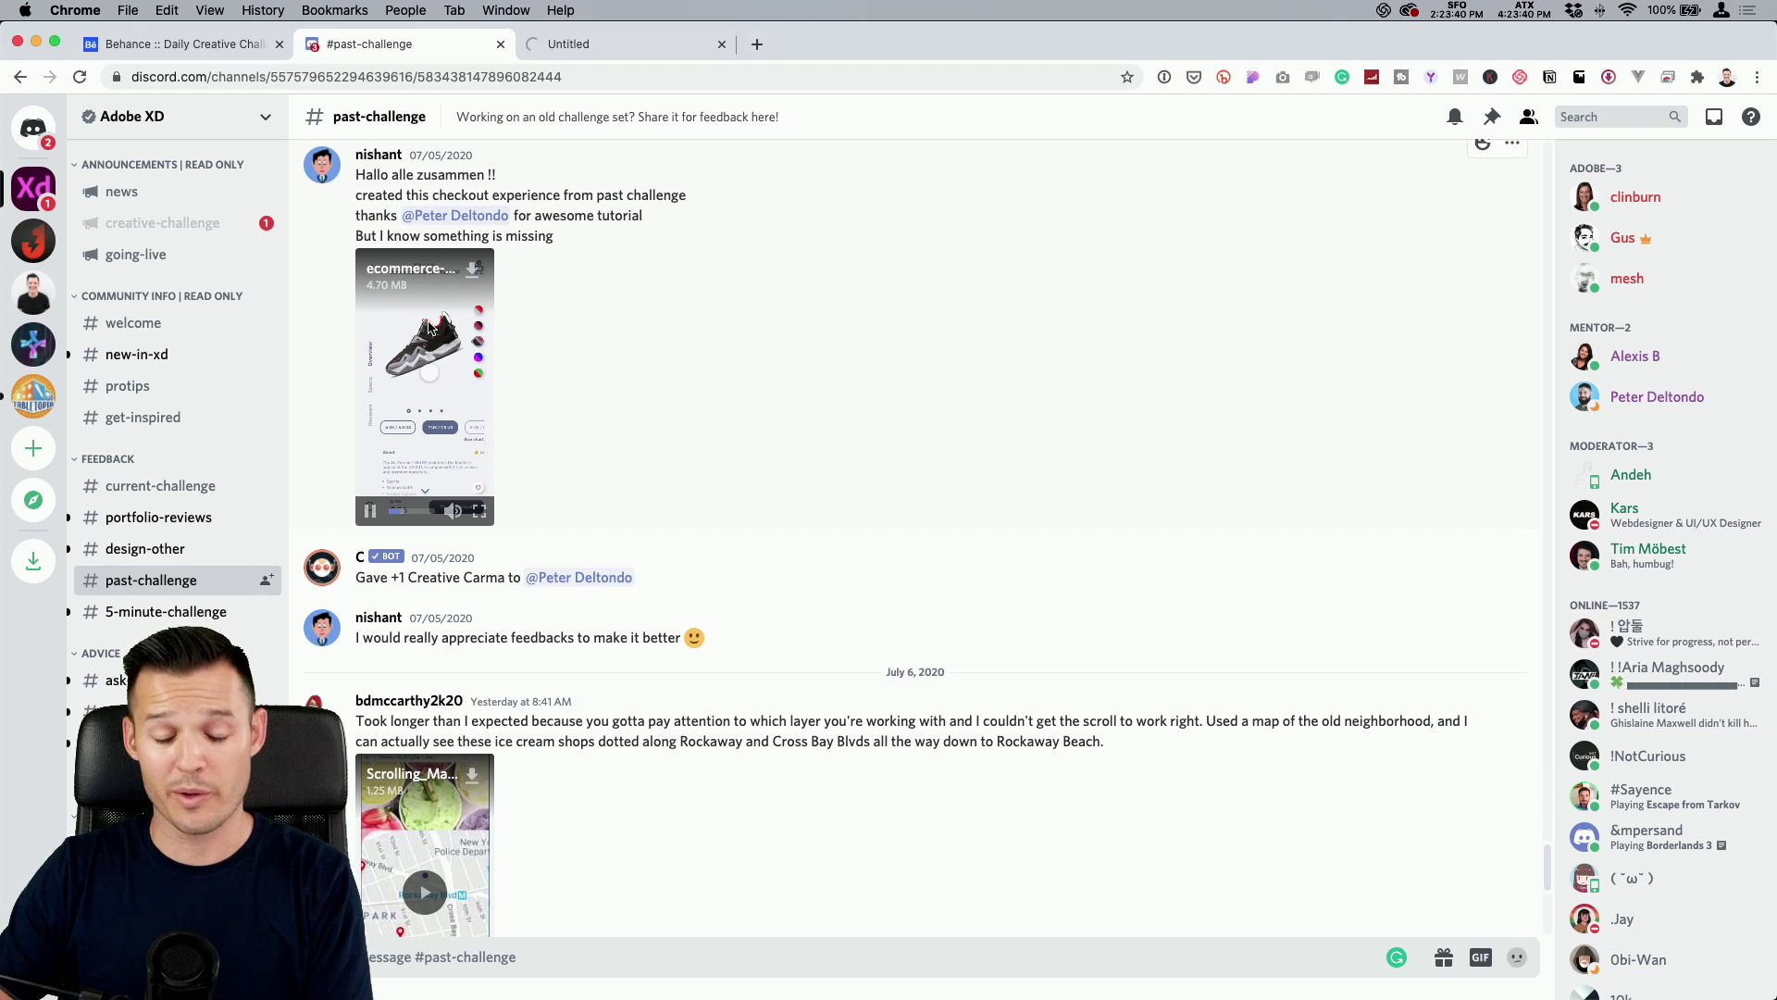
scroll(622, 374, up, 2)
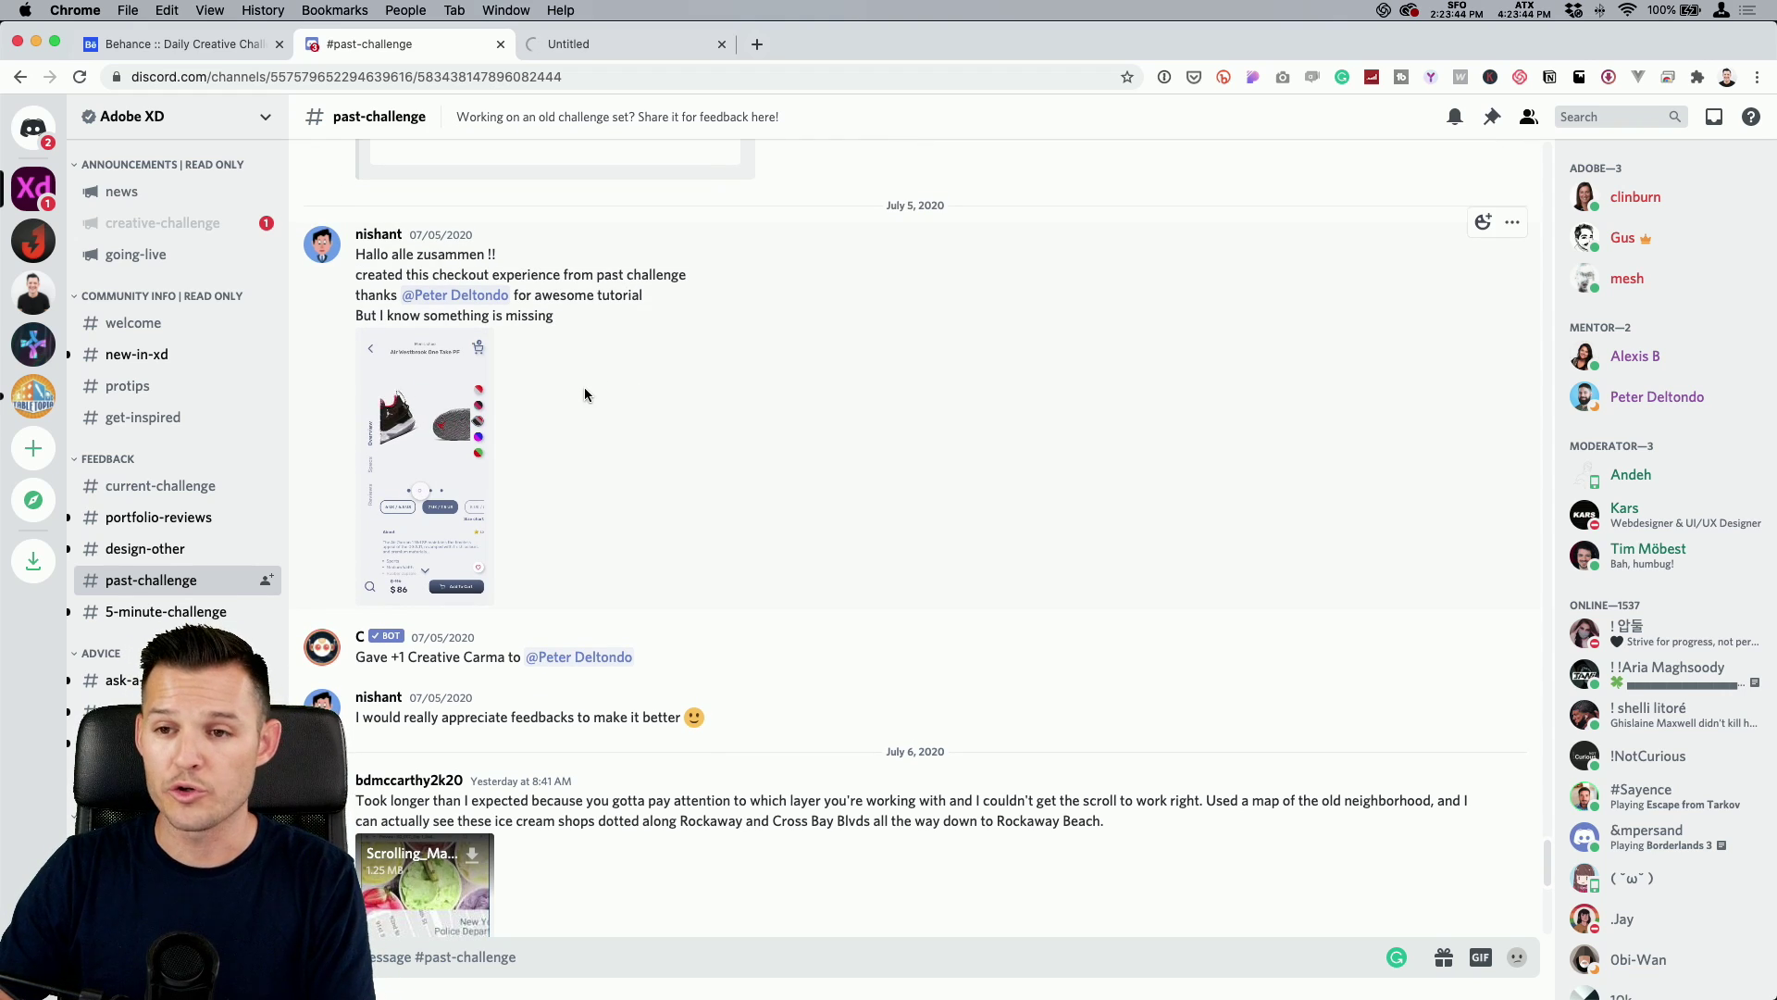
mouse_move(485, 429)
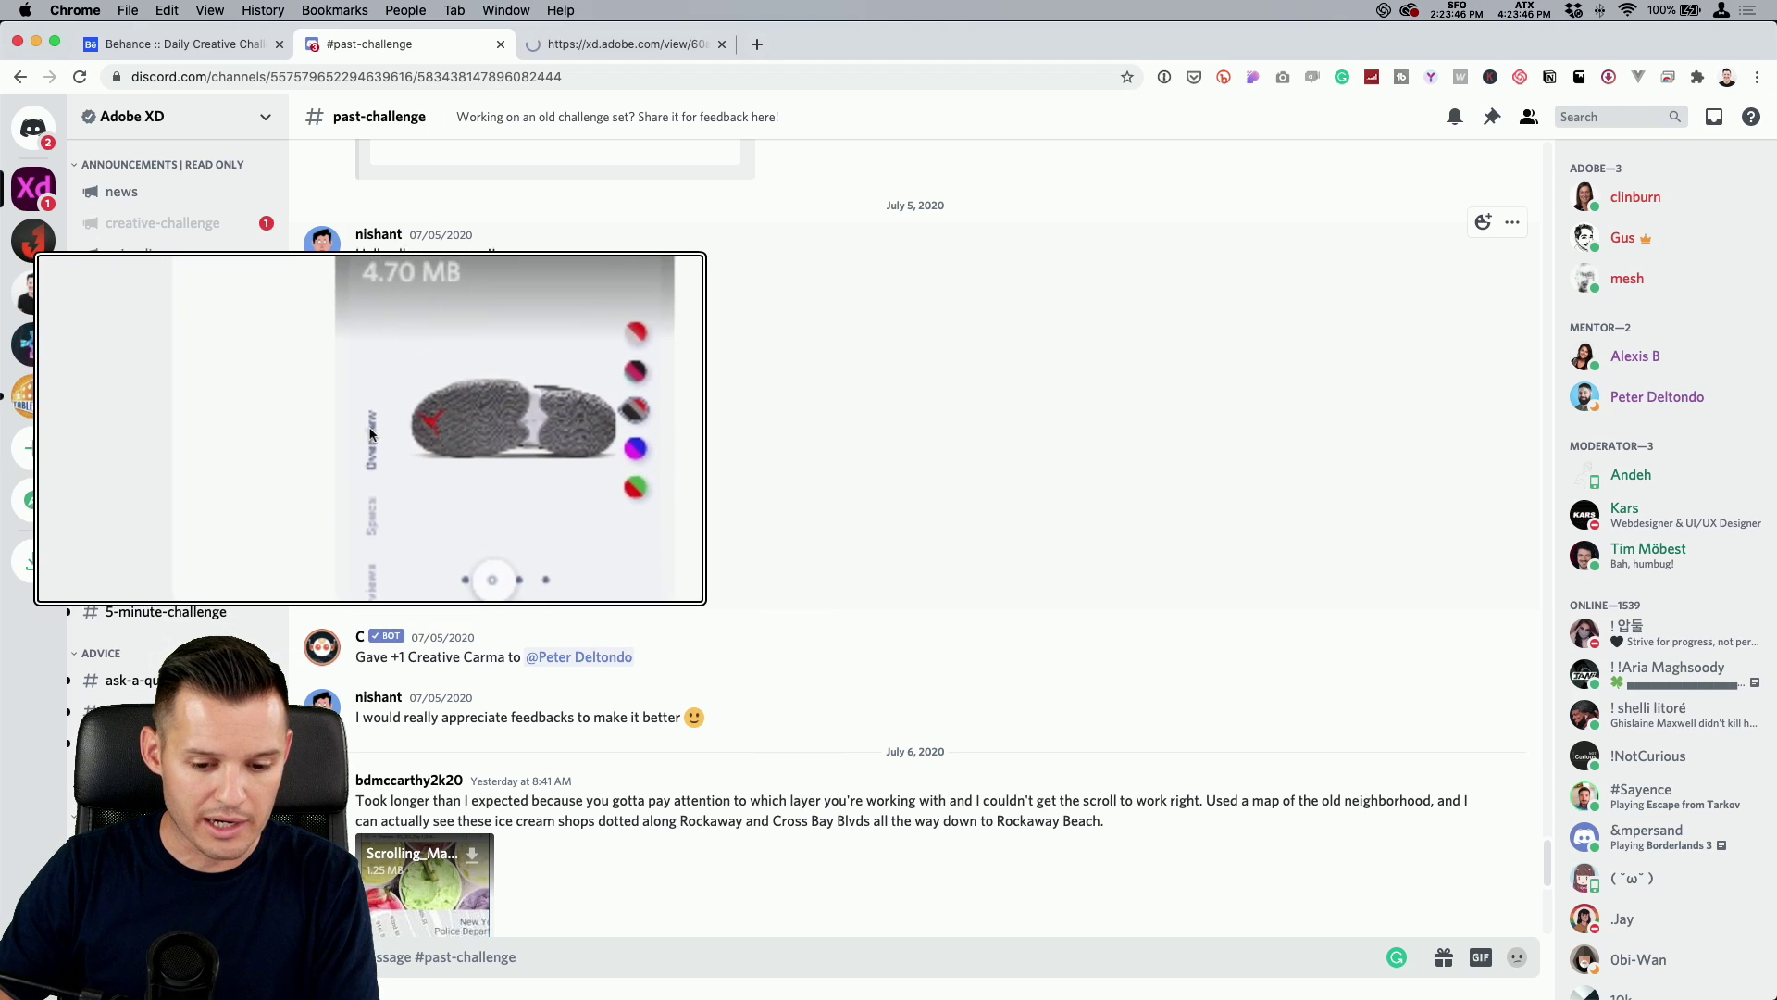
click(441, 546)
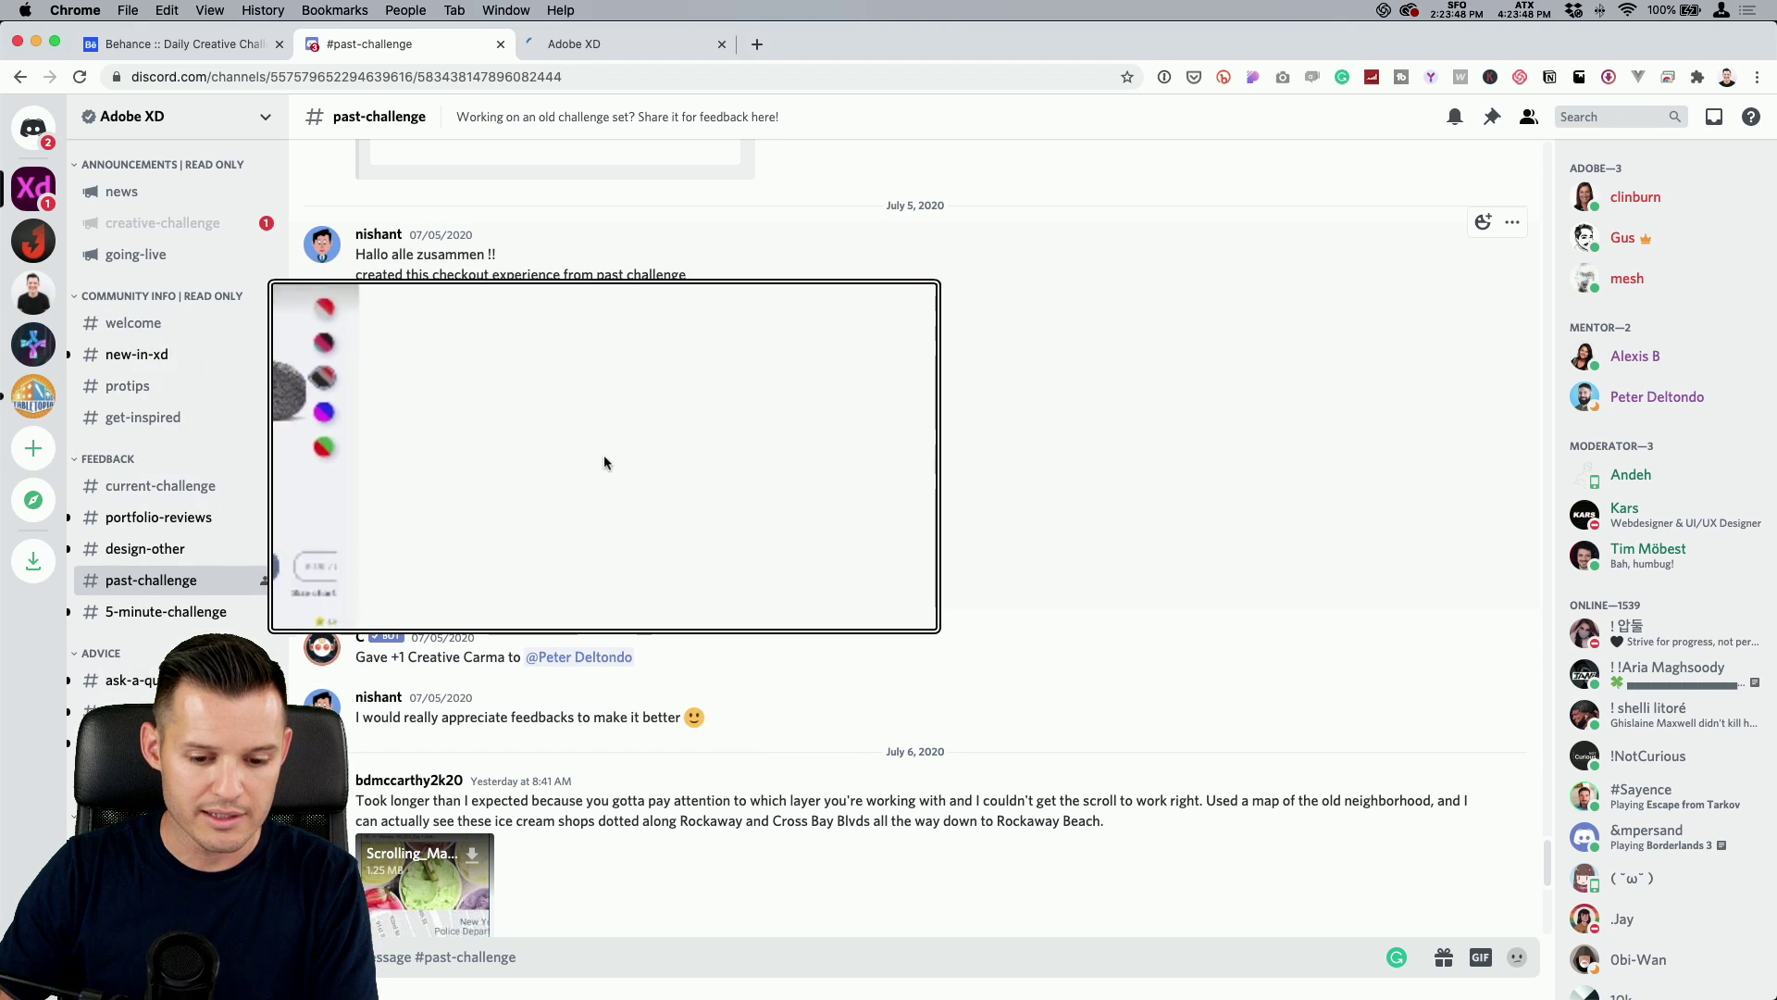
click(371, 591)
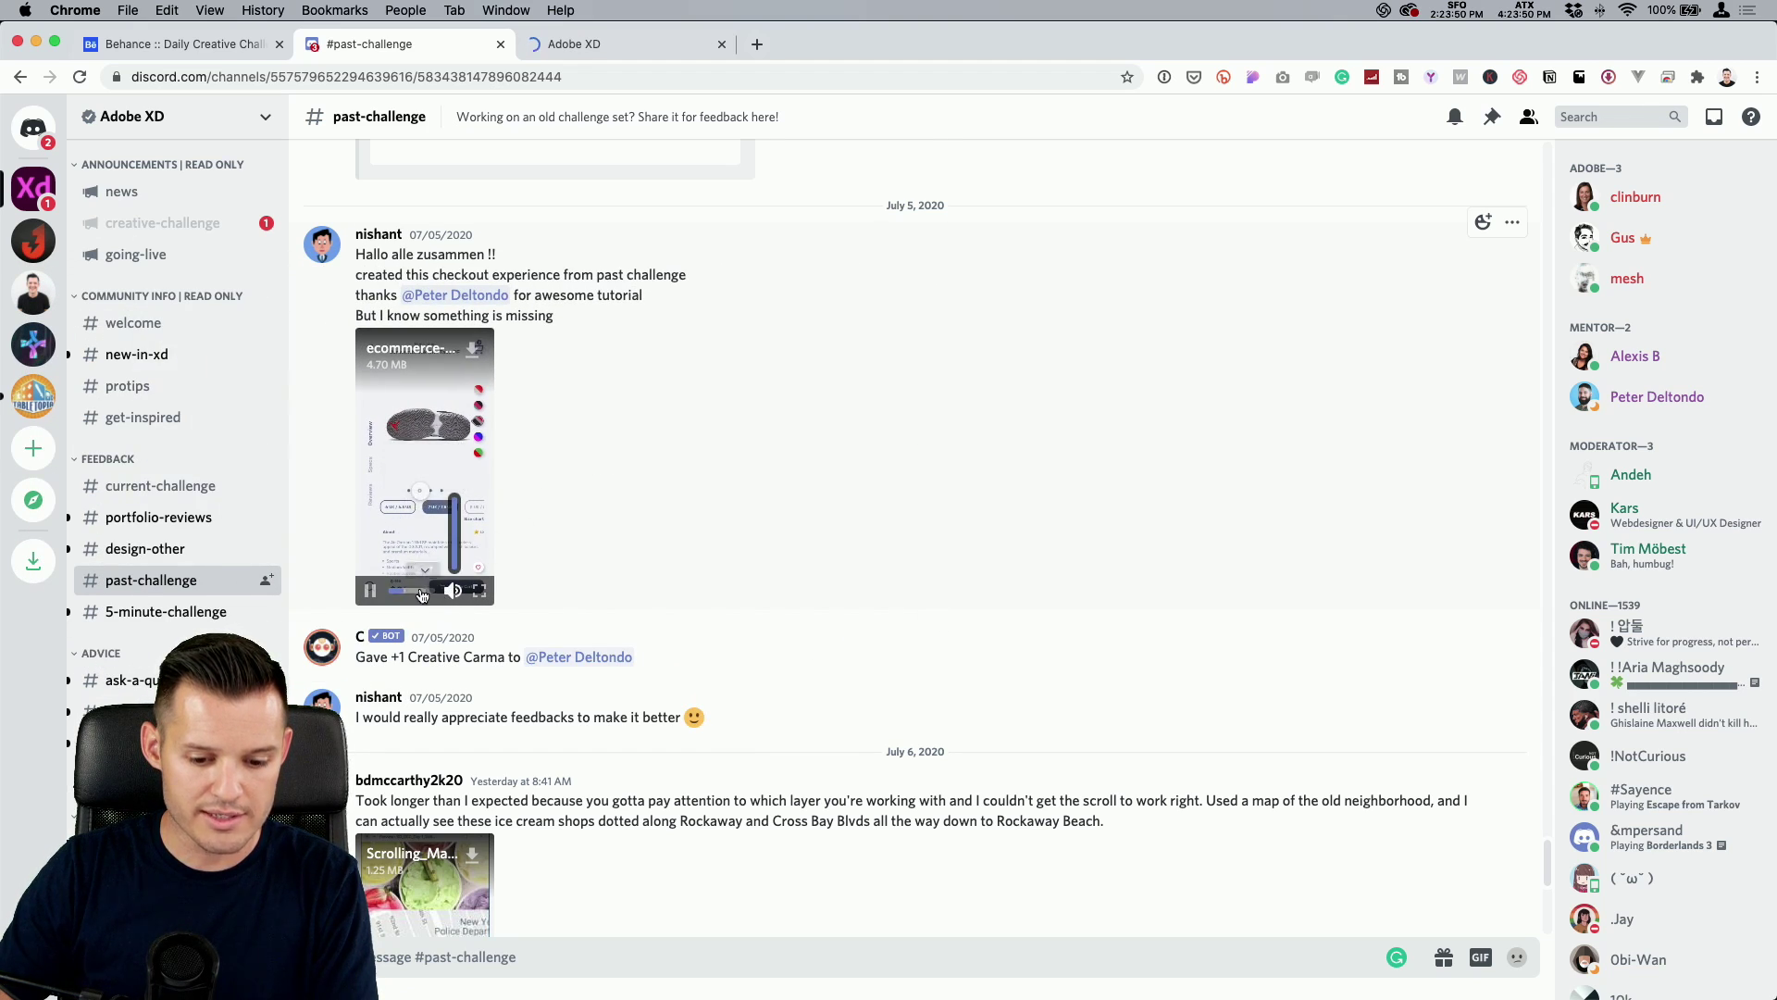
click(480, 591)
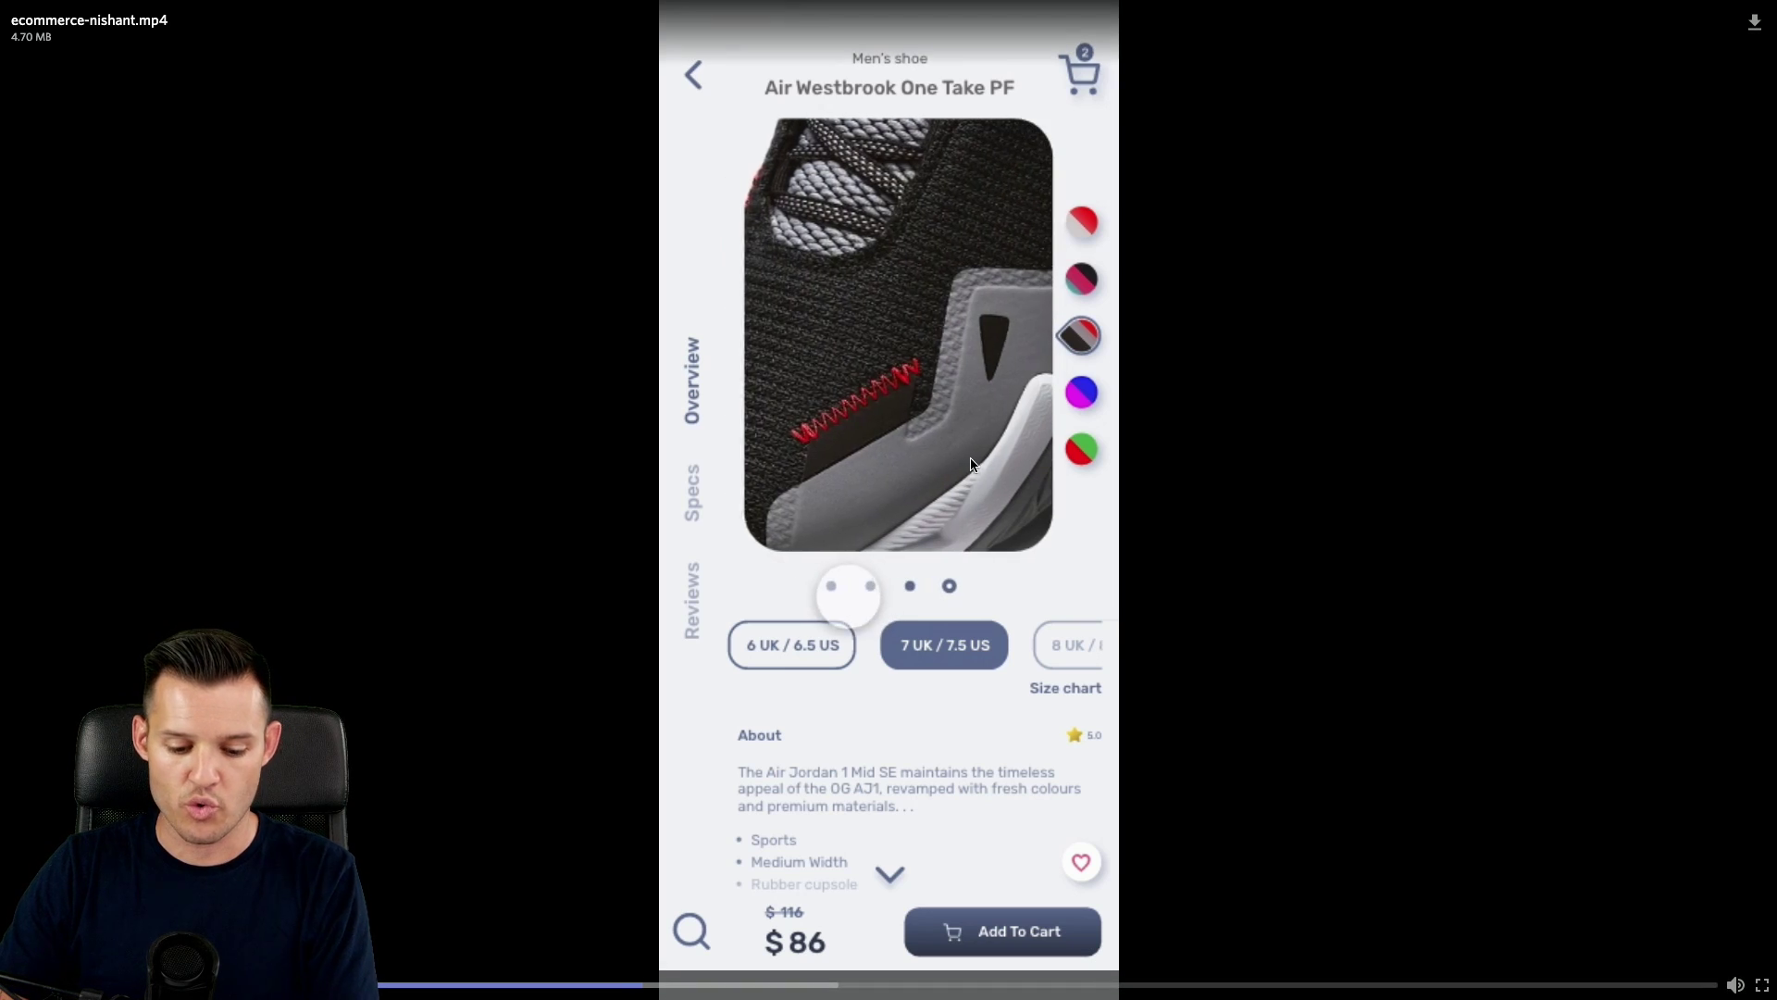
key(Escape)
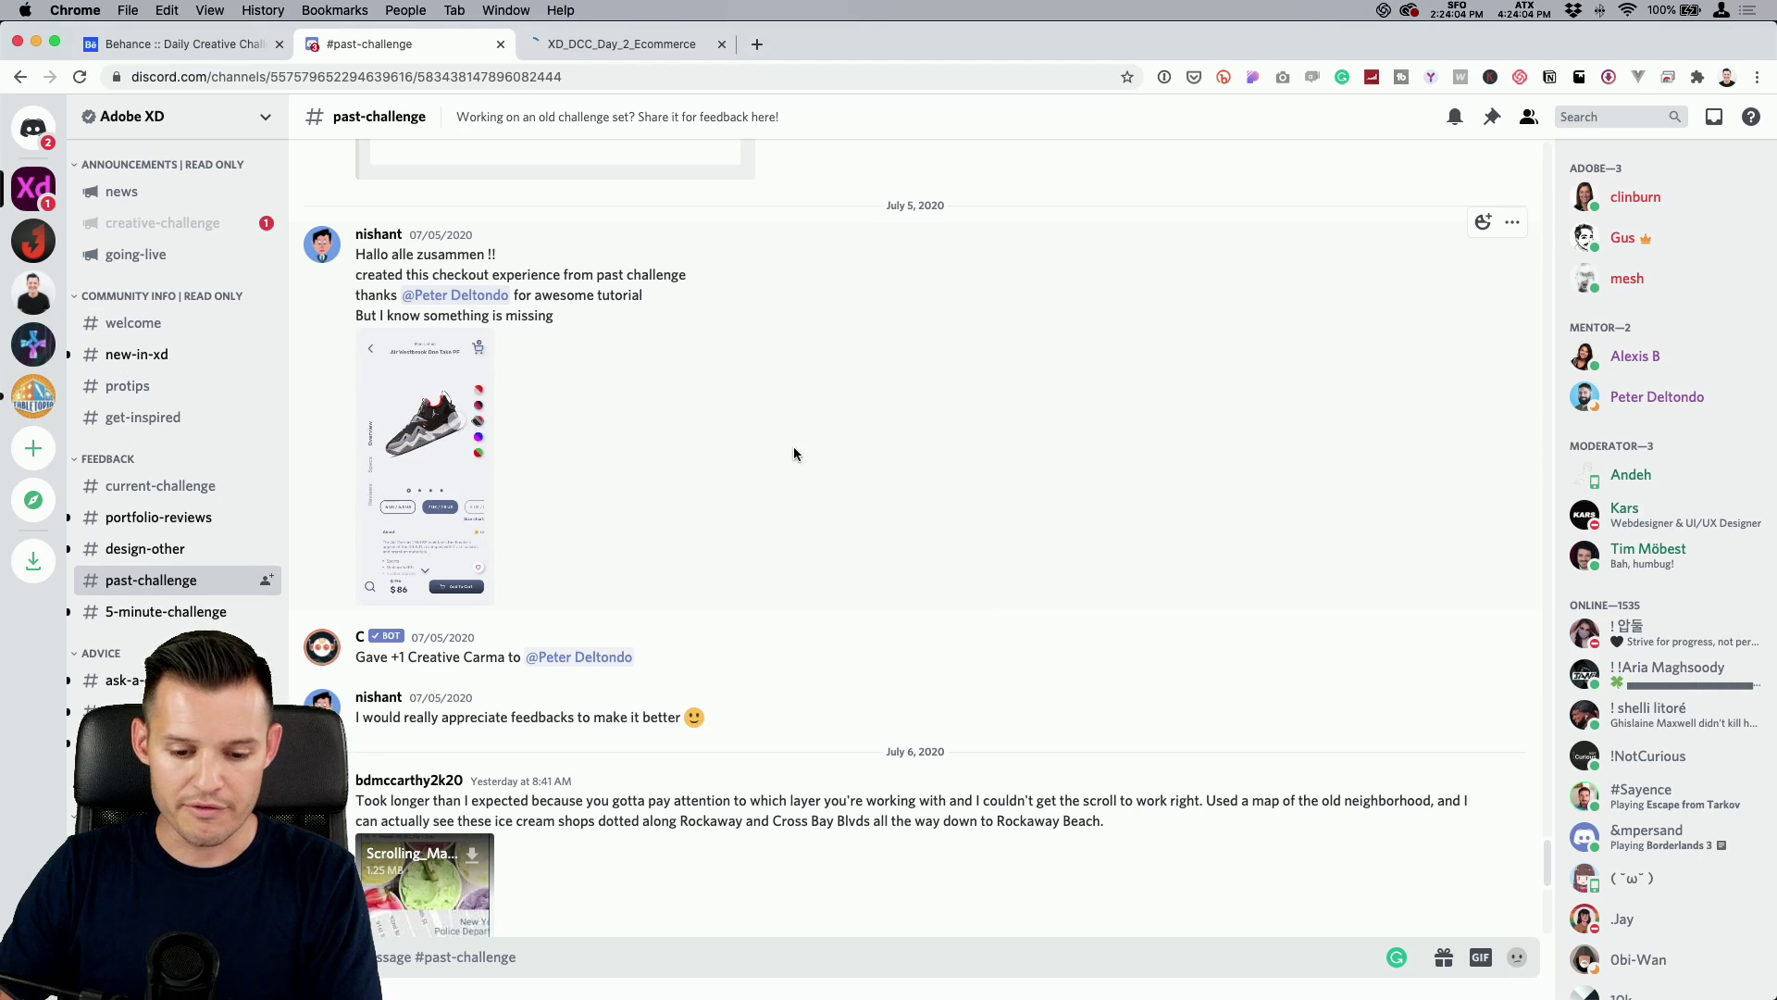
Check the shared XD_DCC_Day_2_Ecommerce prototype page and load letsxd.com in a new browser tab.
click(613, 52)
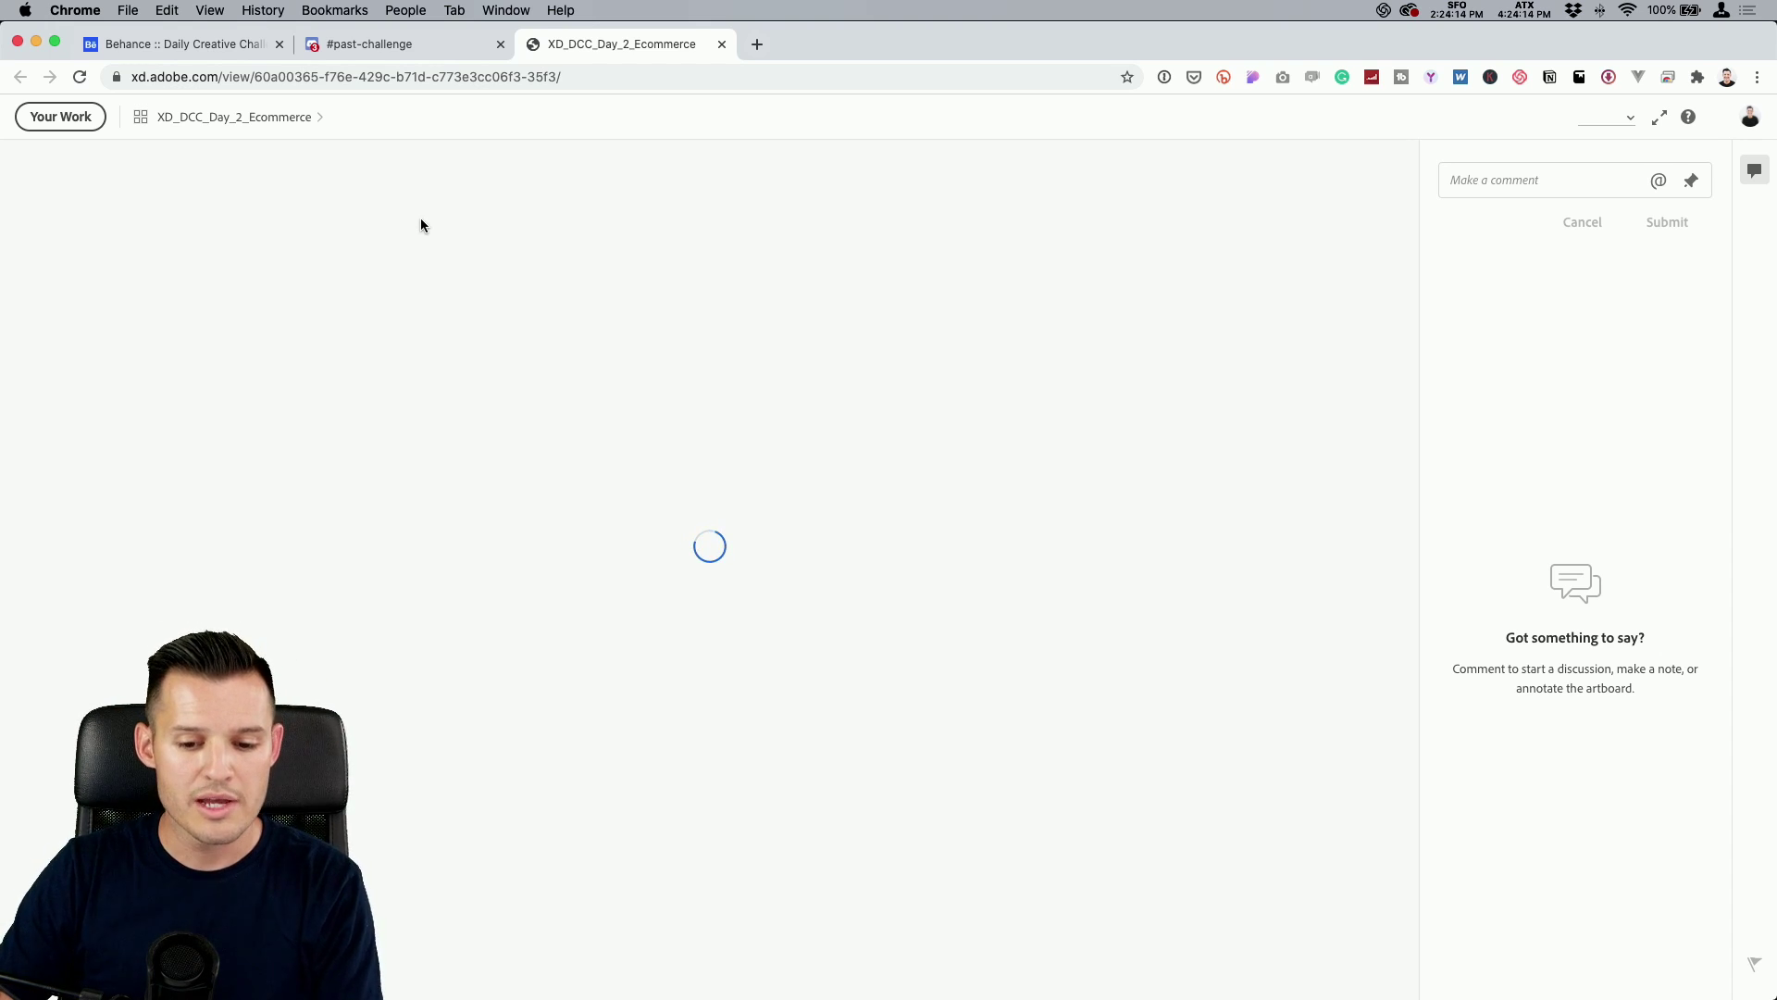
click(757, 44)
text(l)
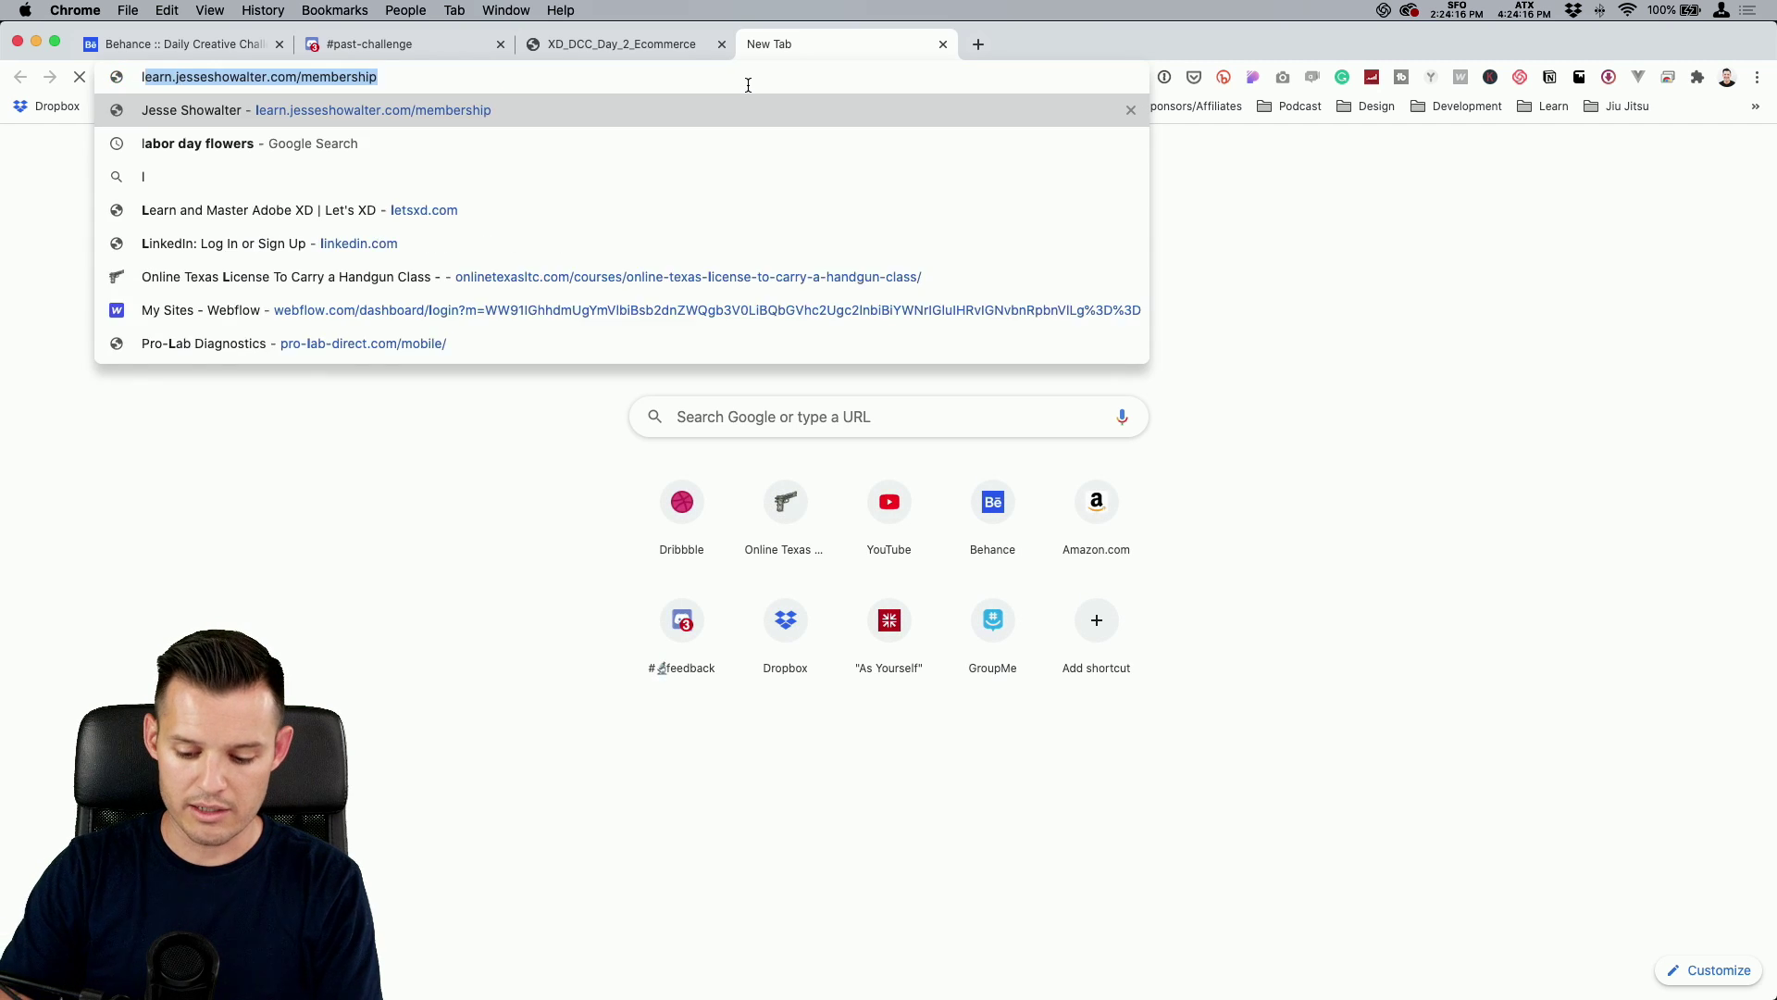
text(etsxd.)
key(Return)
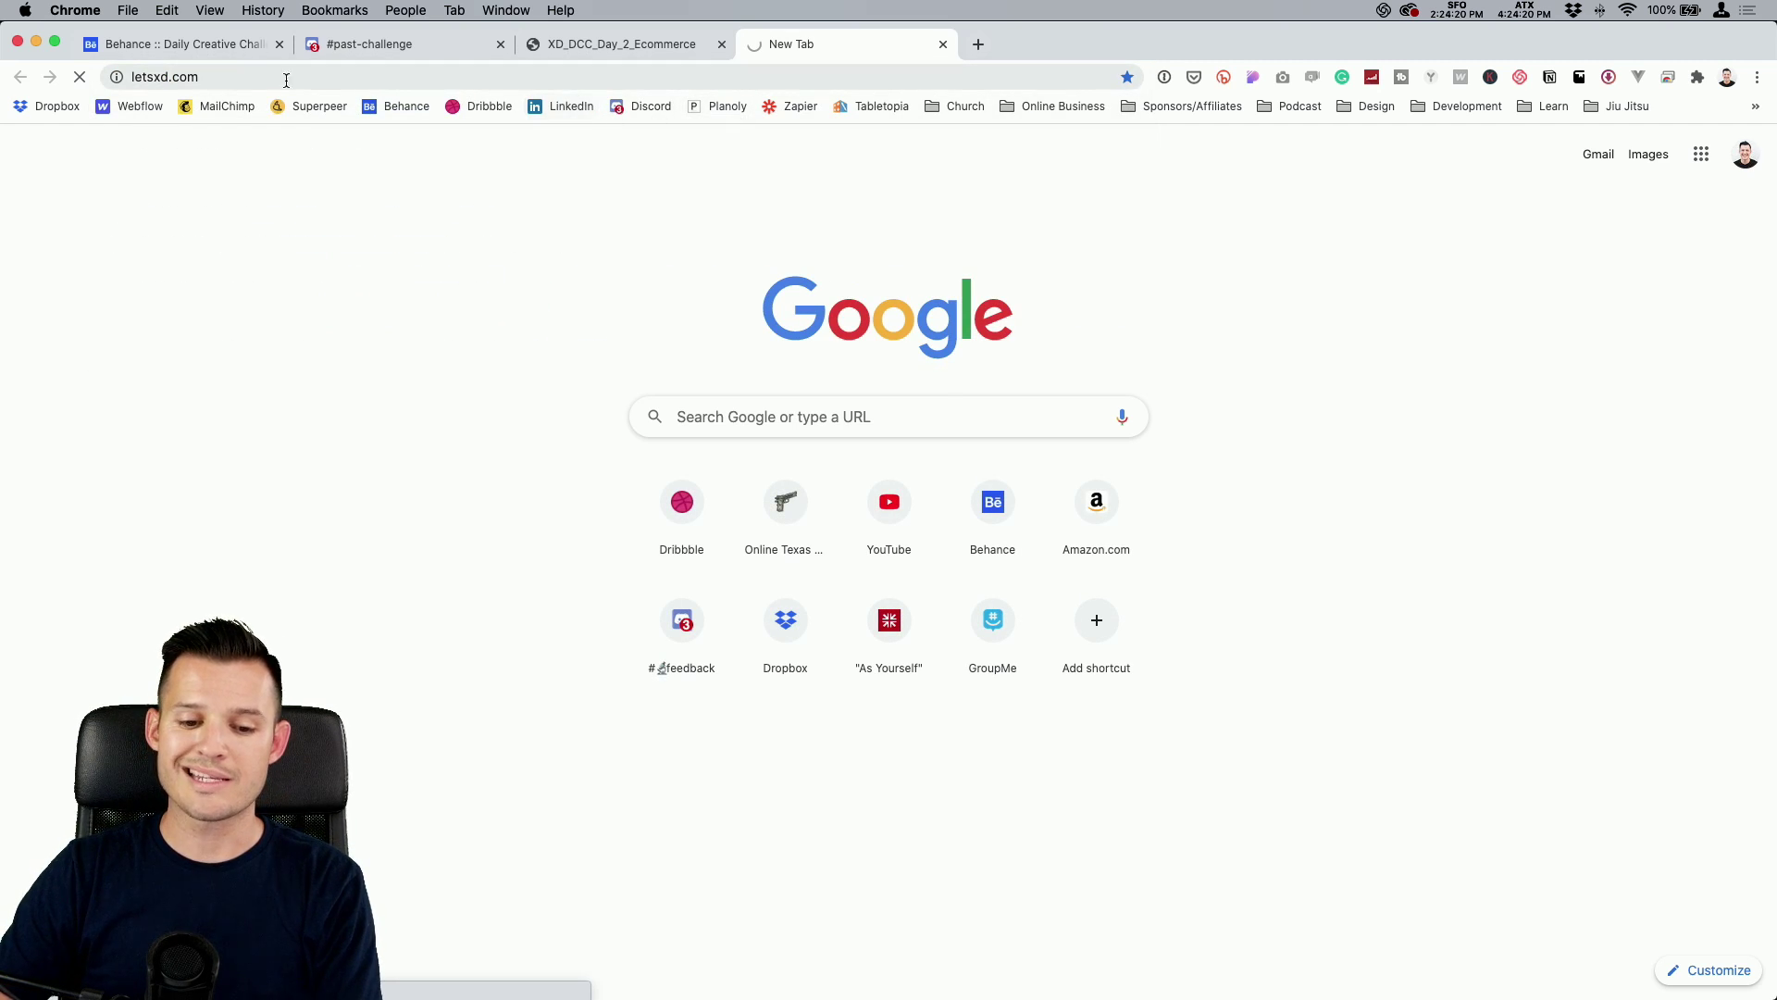
click(203, 78)
click(508, 588)
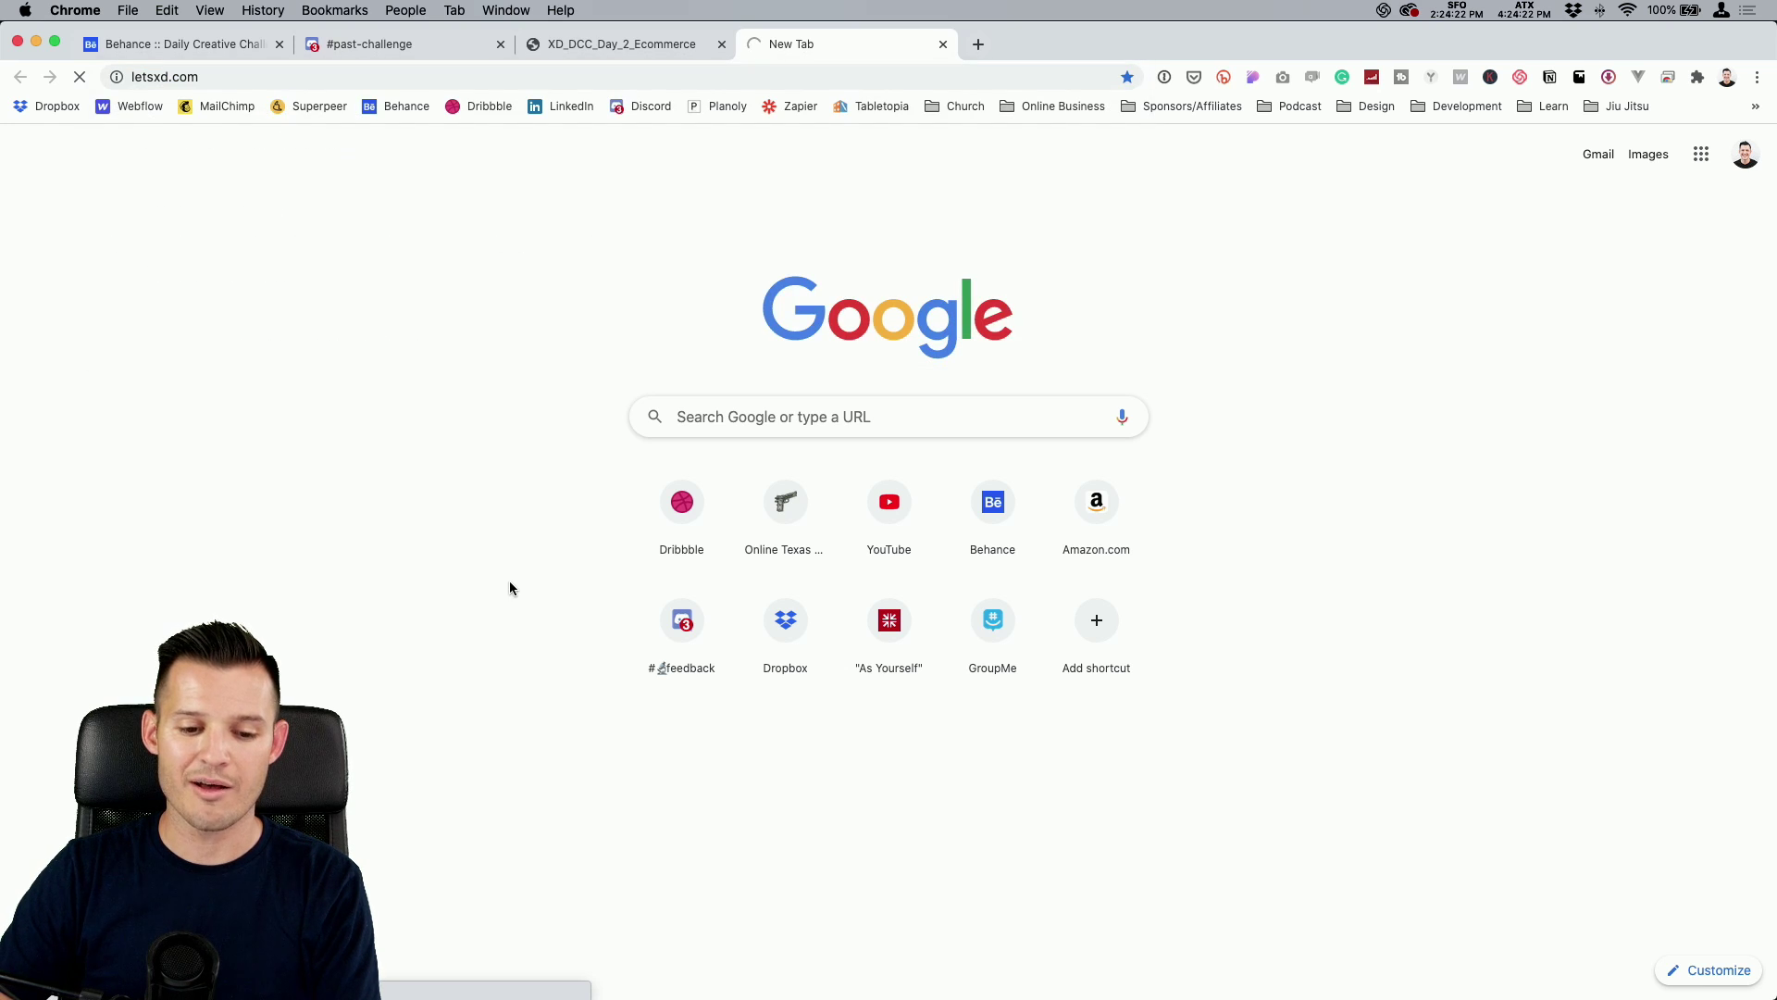
Return to the past-challenge channel, find the "Sign-In screen" feedback post and examine its design enlarged.
click(410, 48)
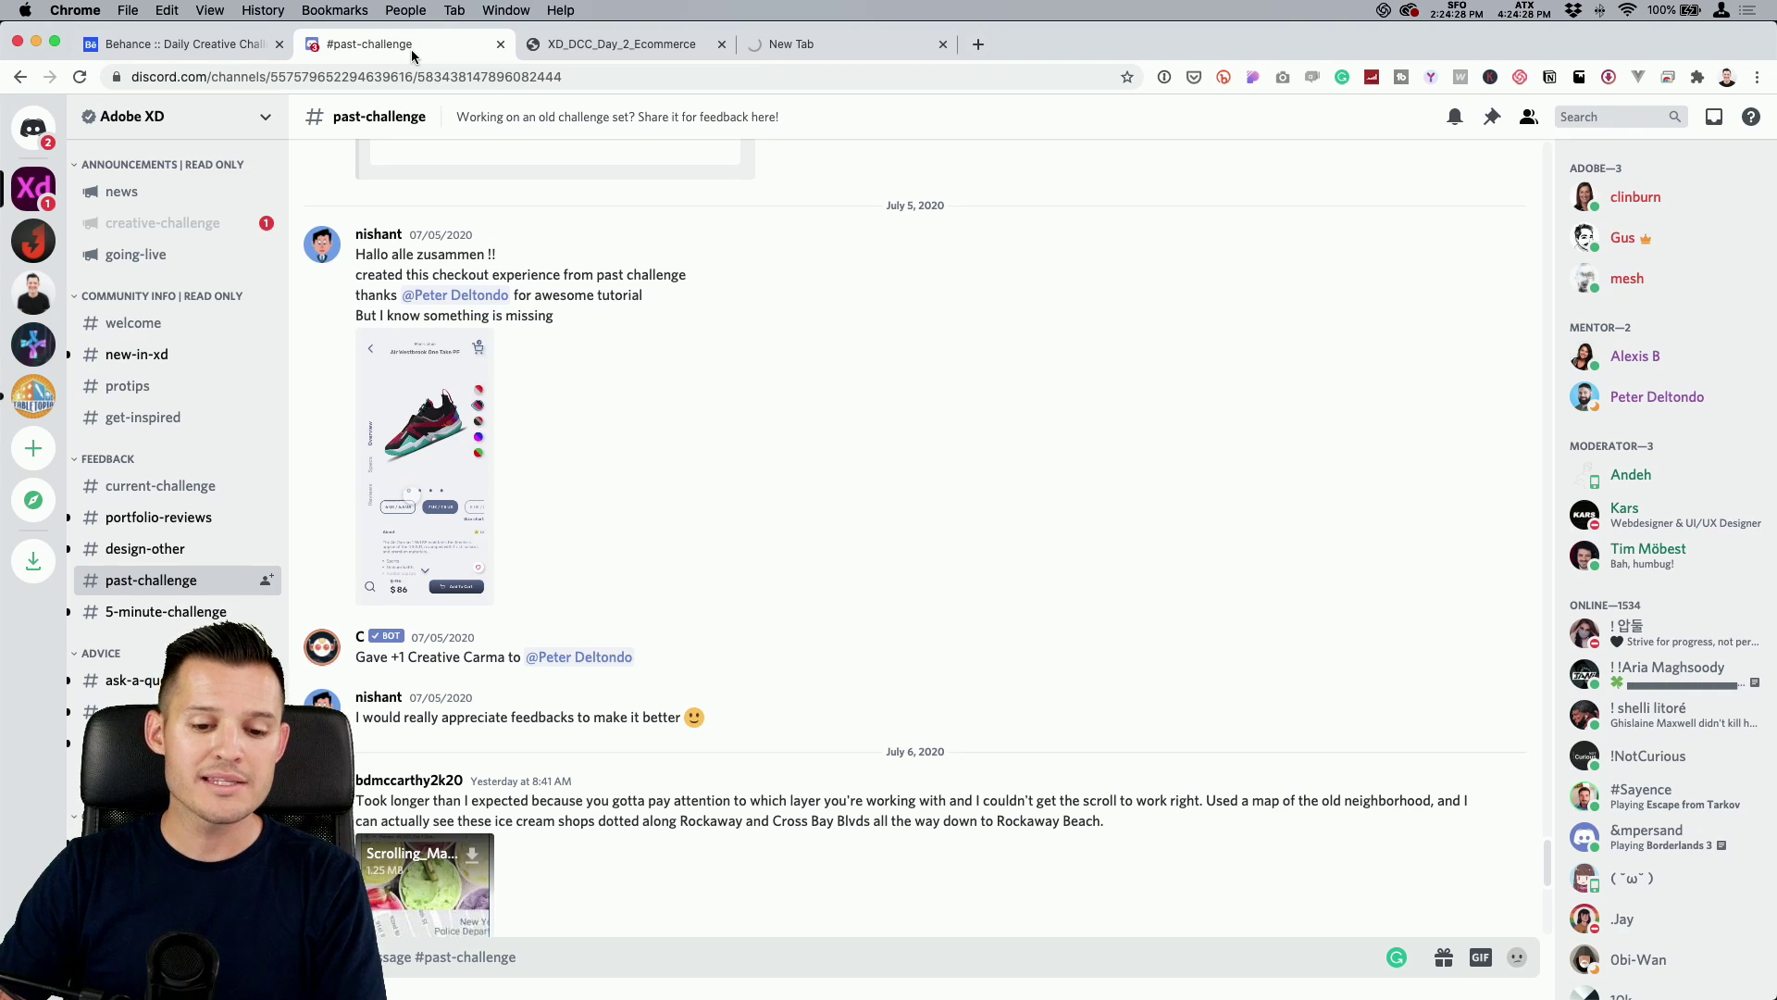
scroll(876, 554, up, 5)
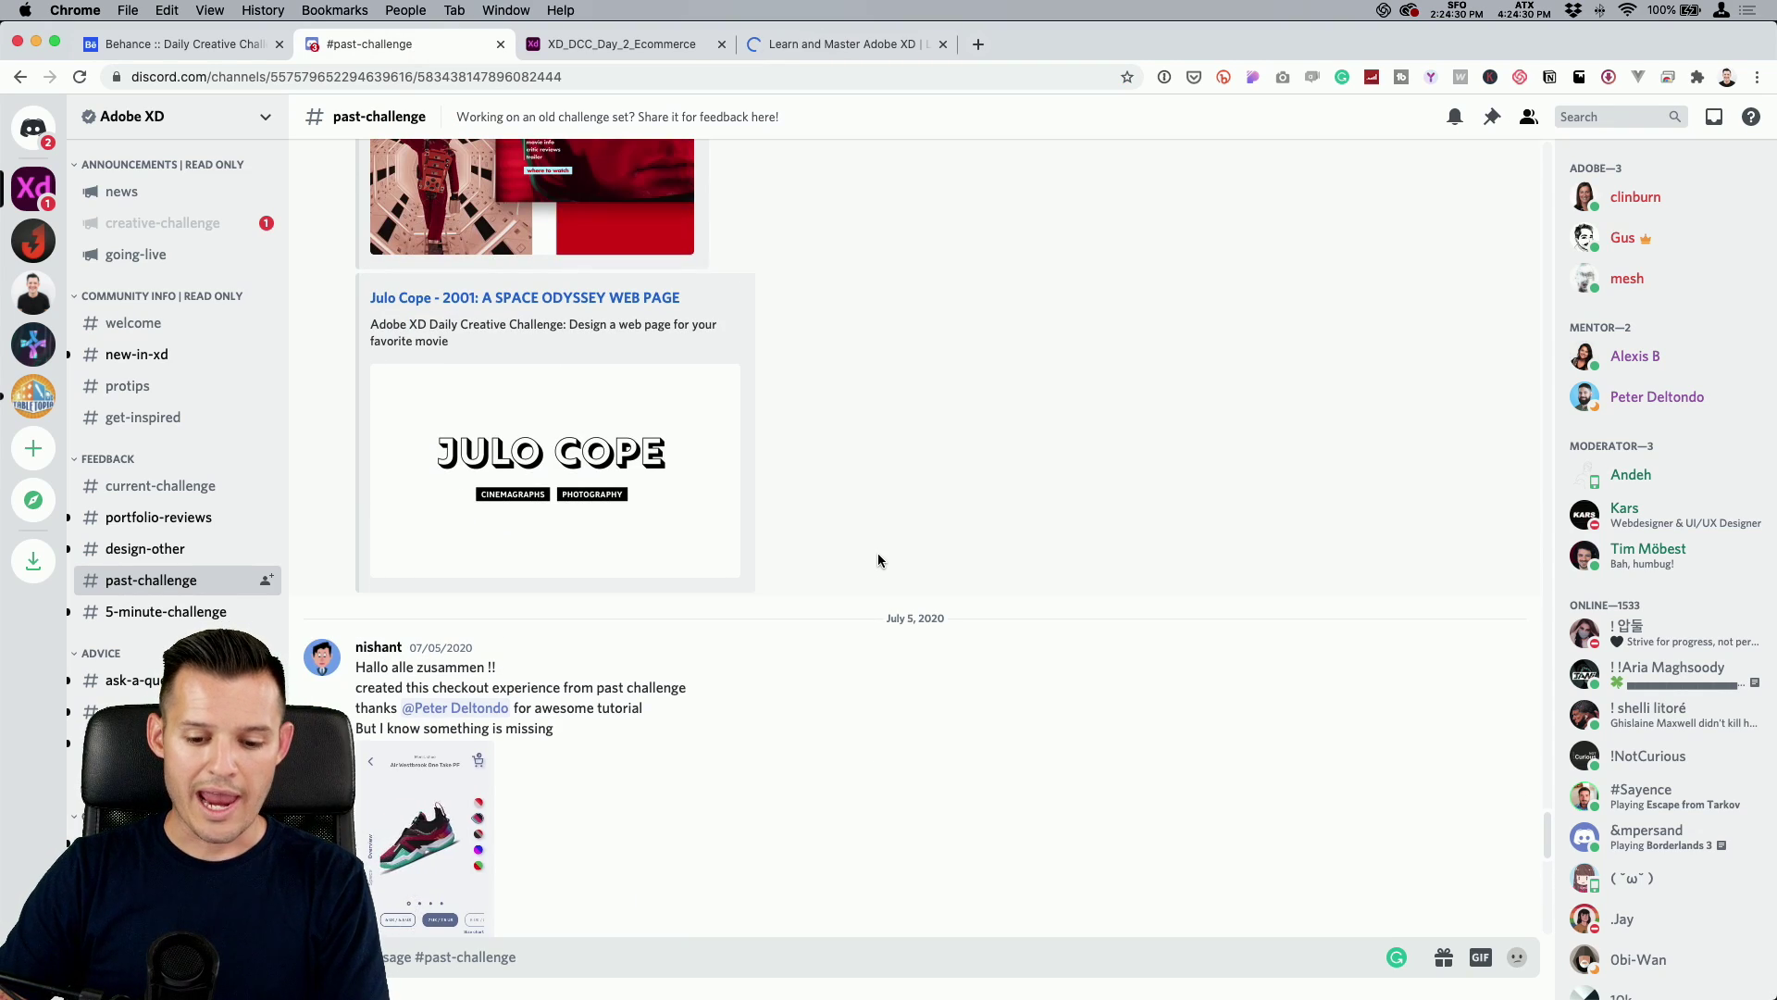
scroll(878, 553, up, 10)
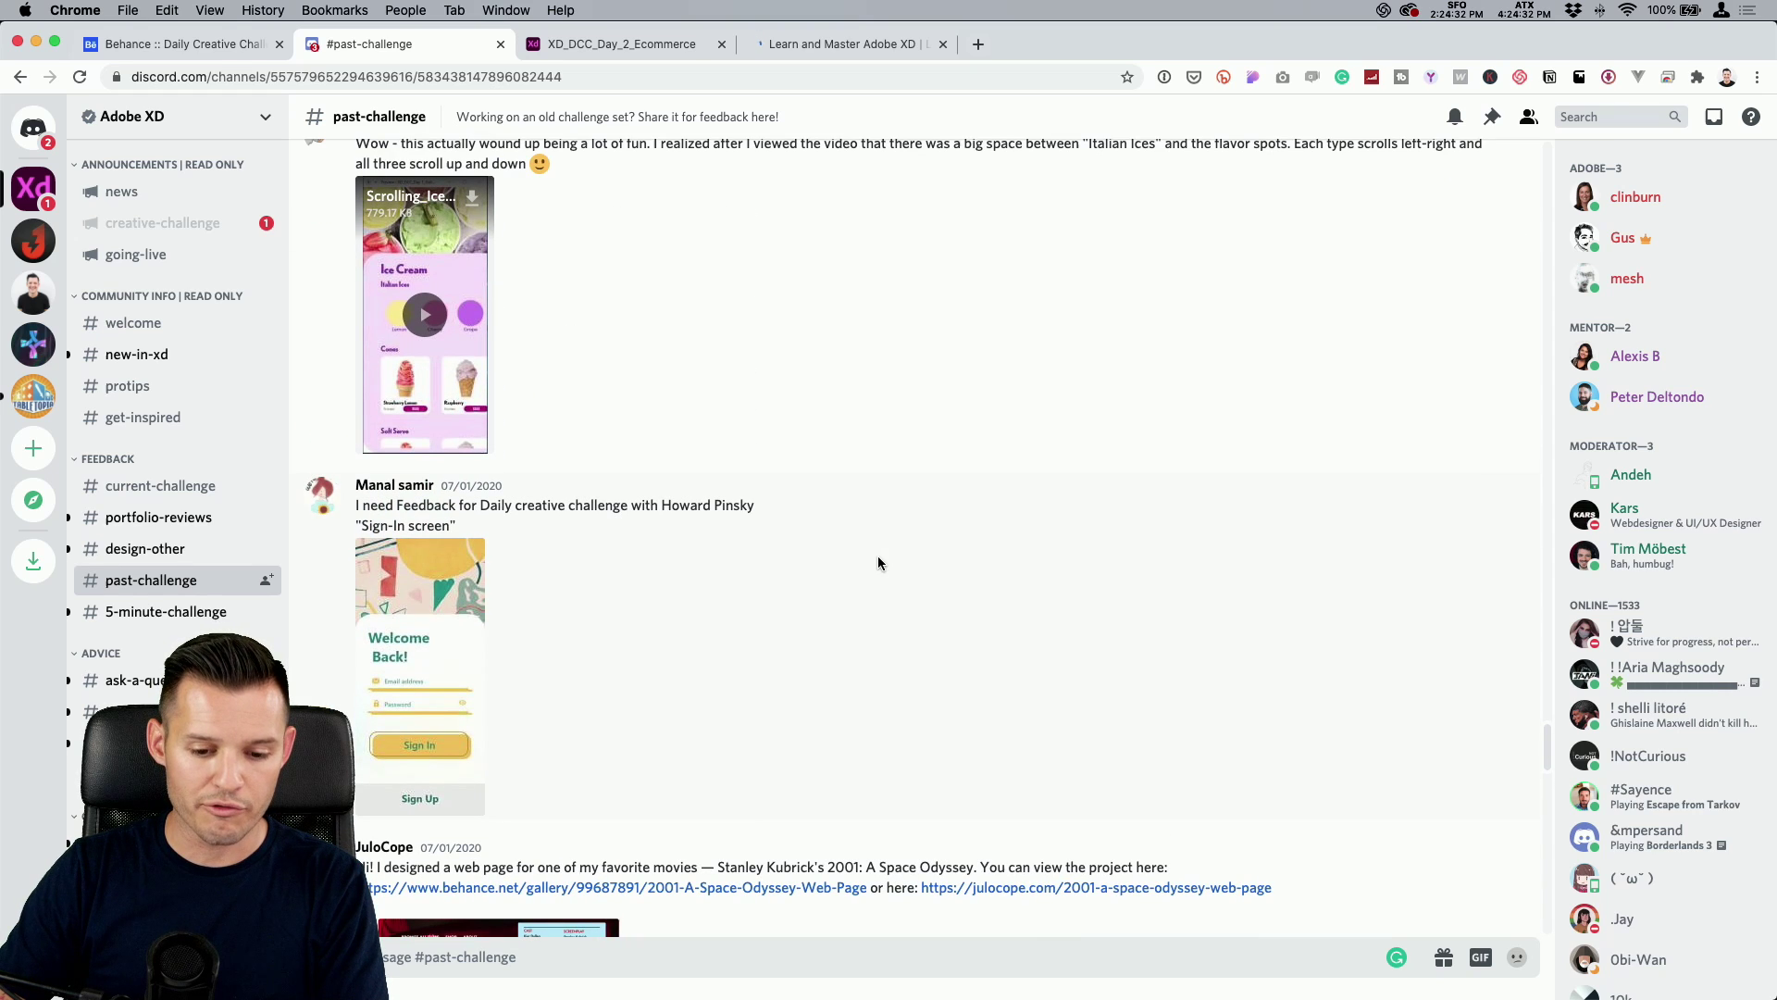
click(432, 637)
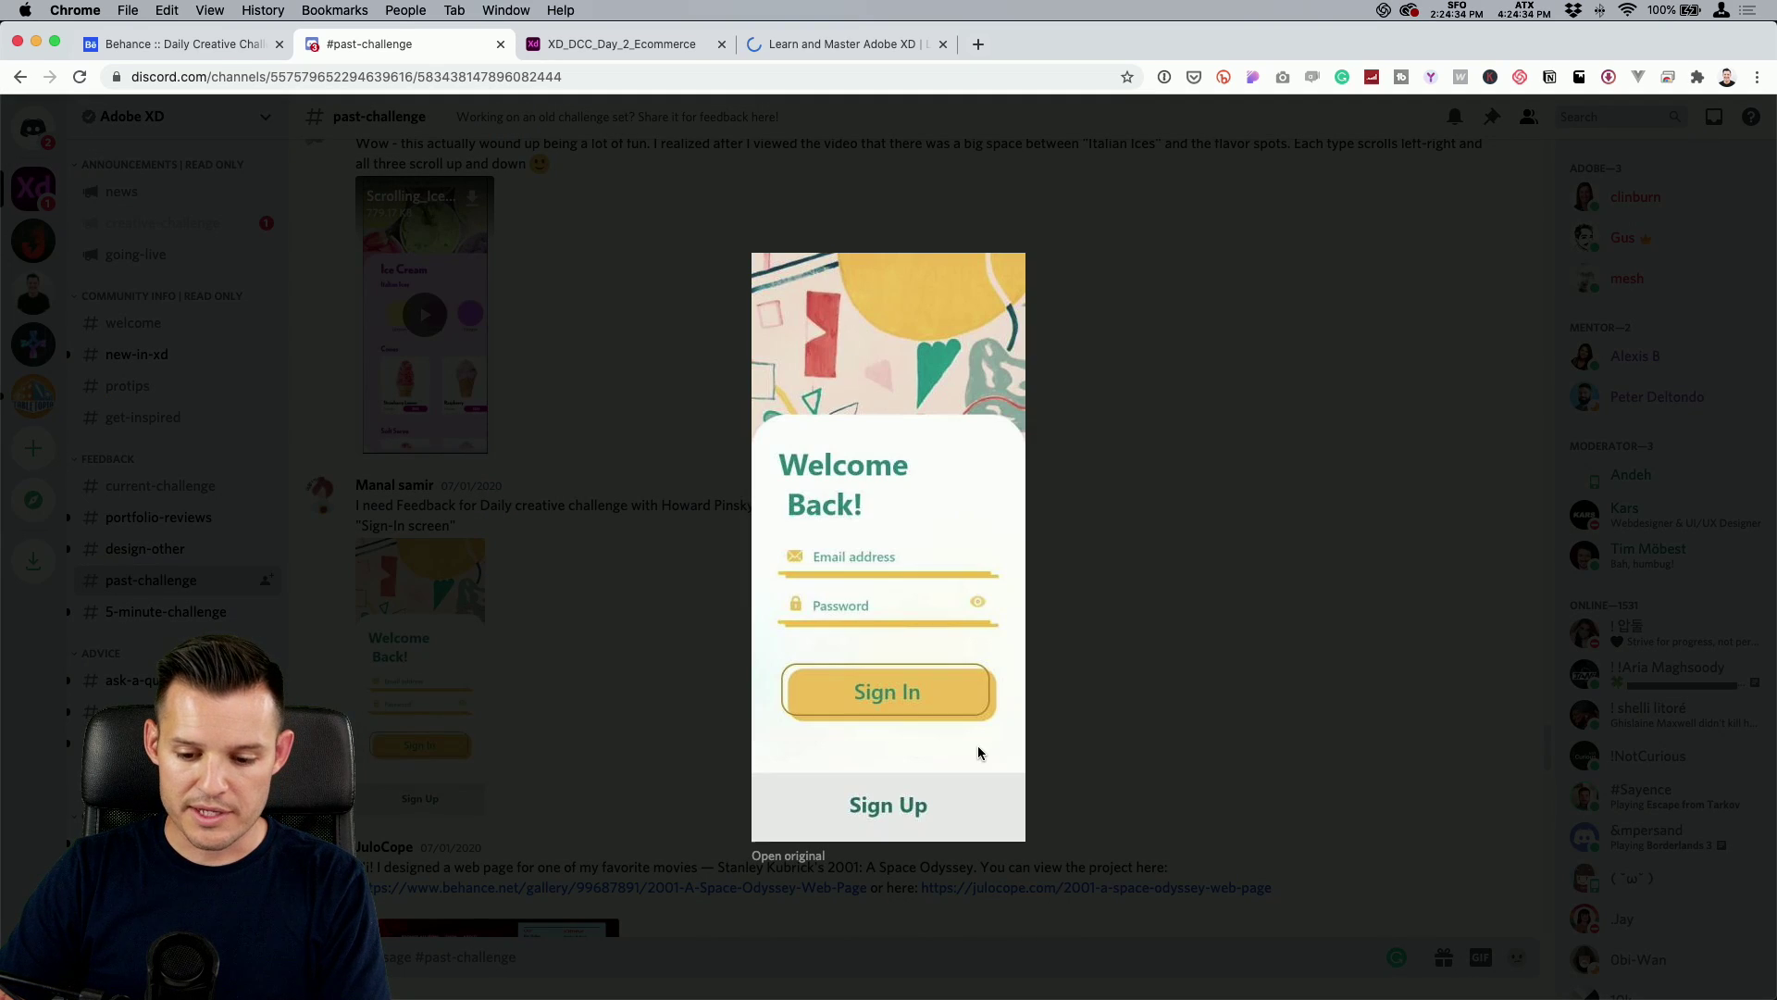
click(1137, 687)
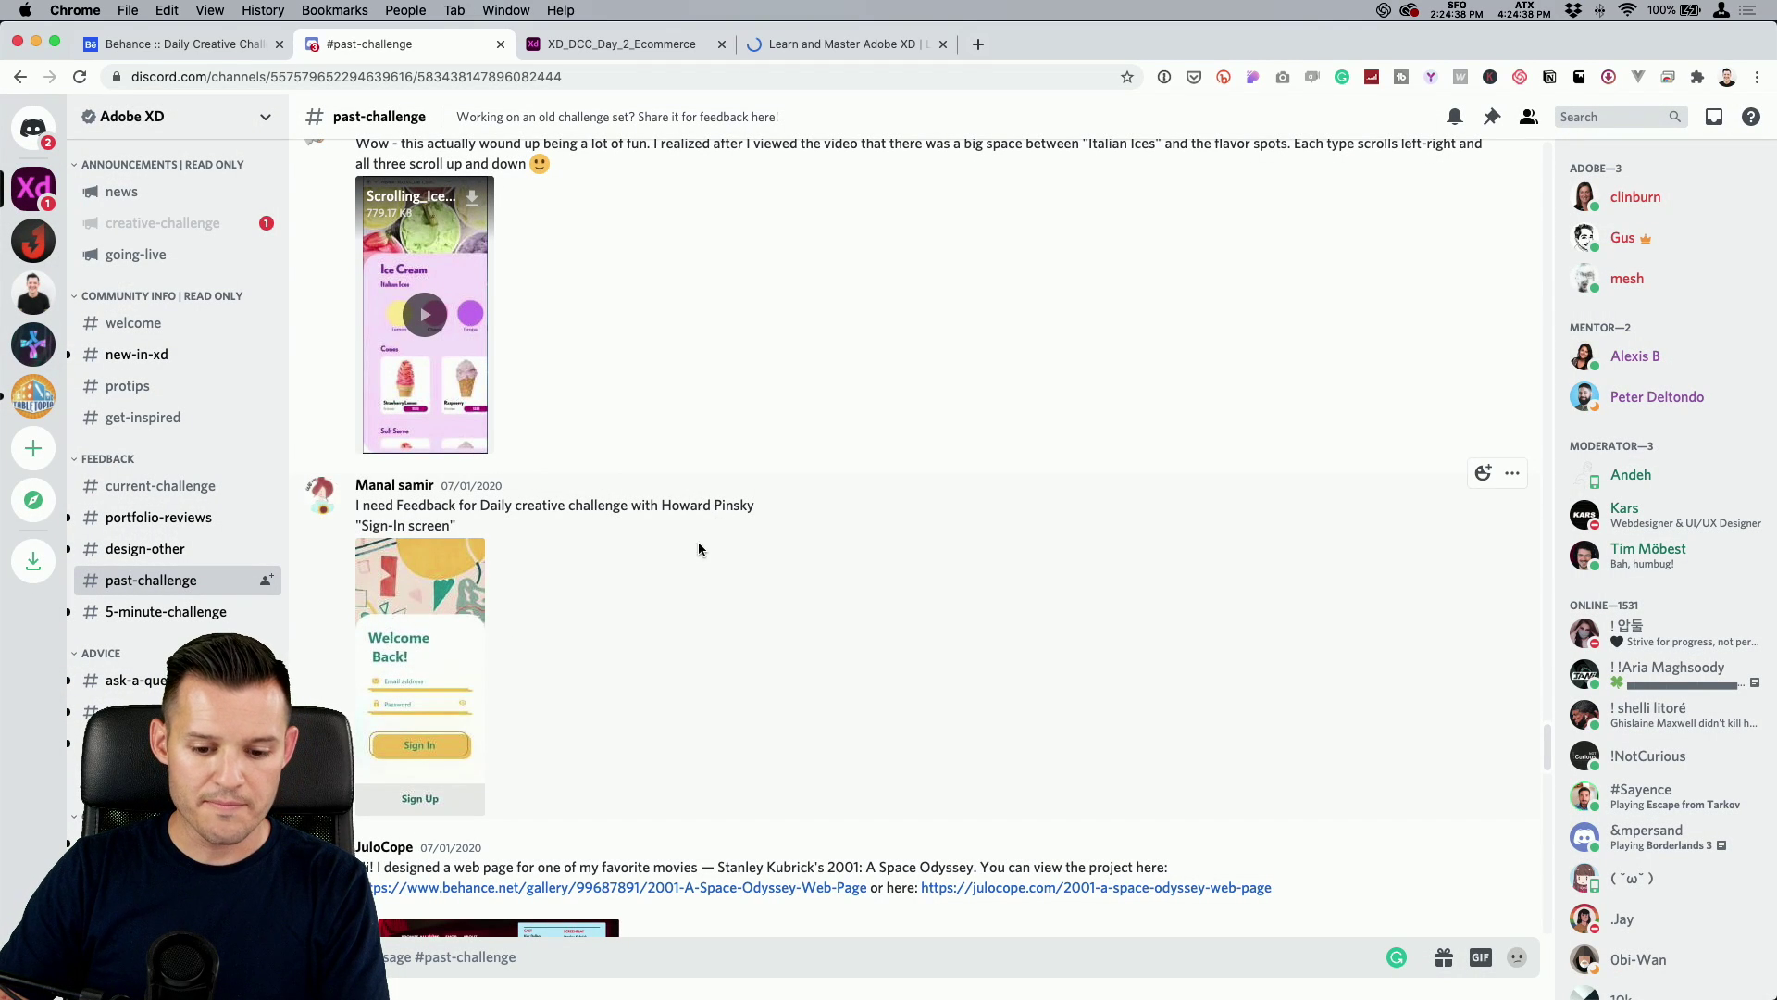
click(430, 667)
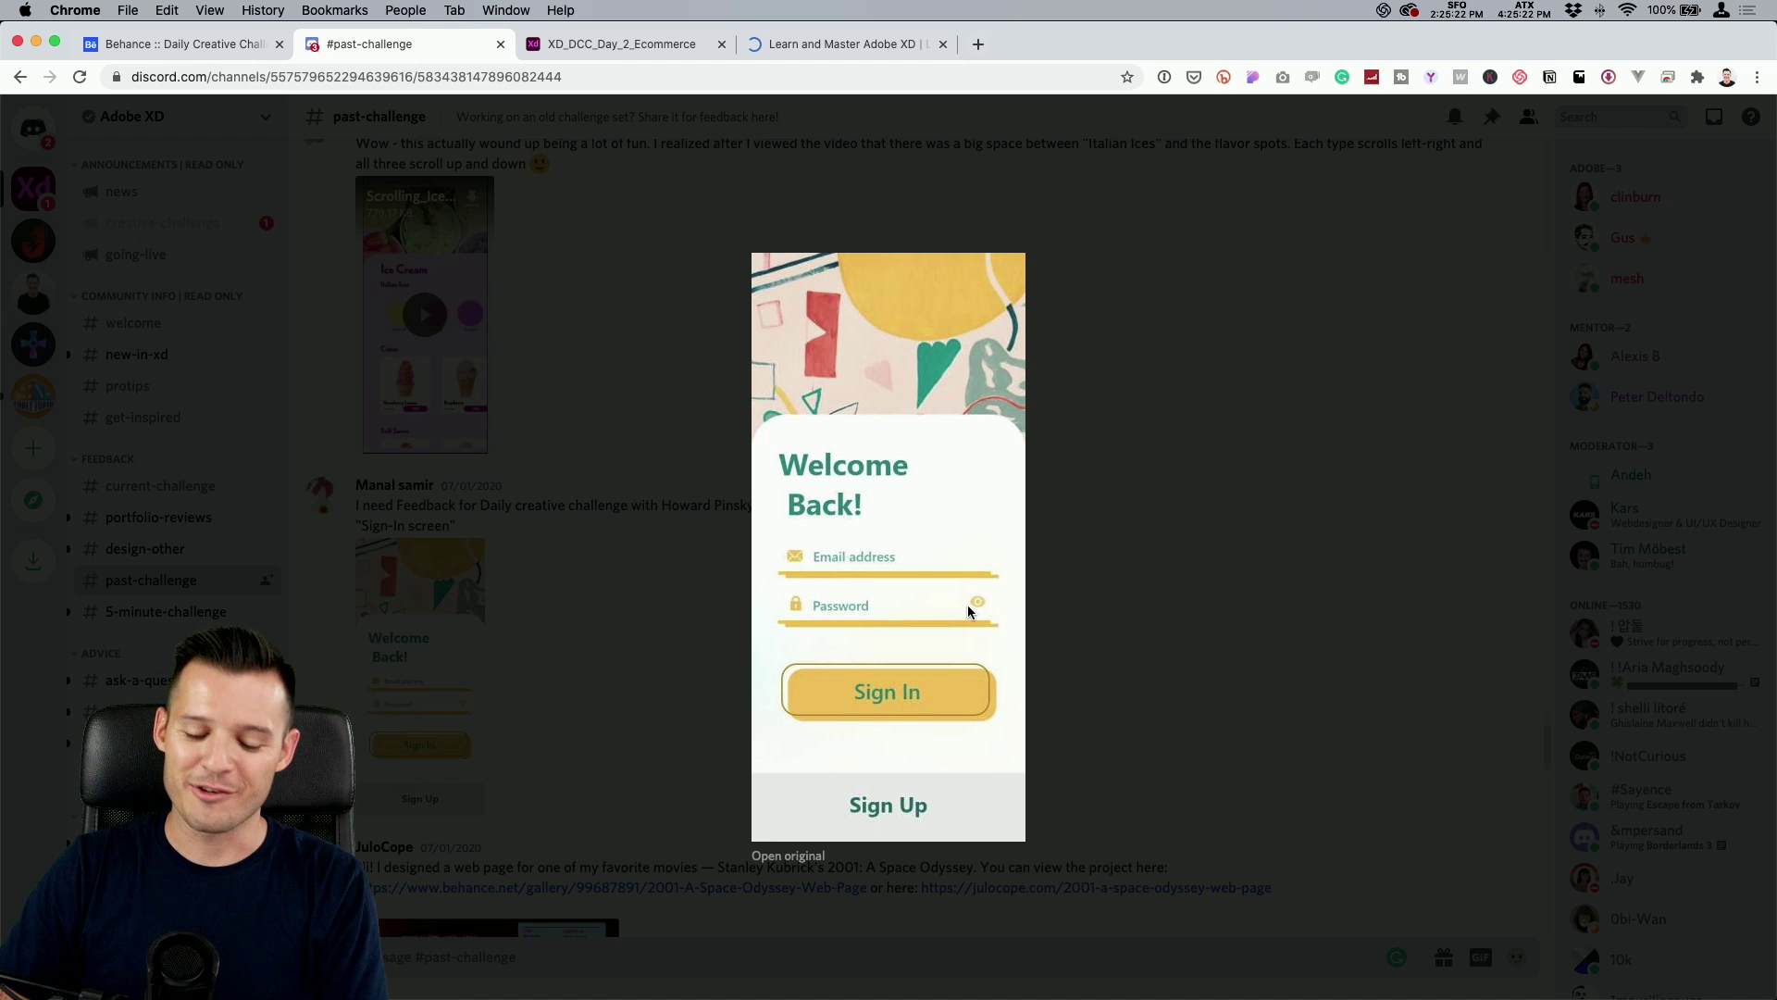
click(622, 468)
Play the scrolling ice cream app video posted above the sign-in design in full screen.
scroll(479, 396, up, 1)
click(480, 395)
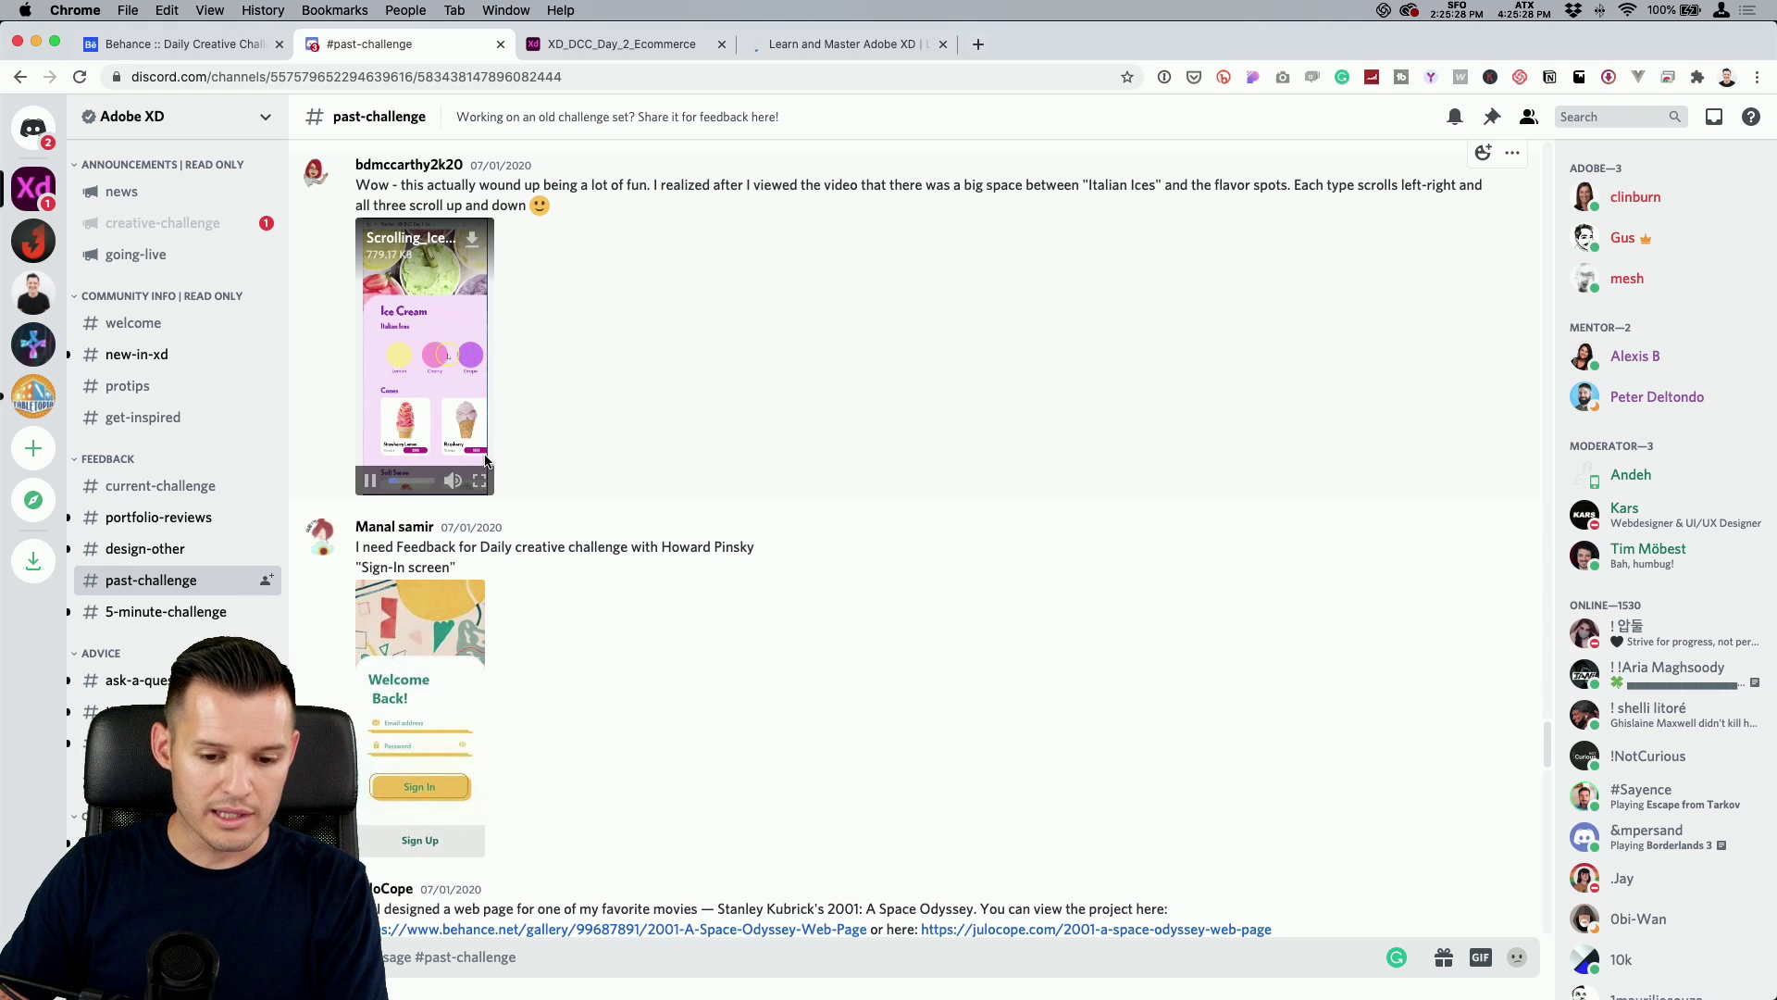
click(480, 483)
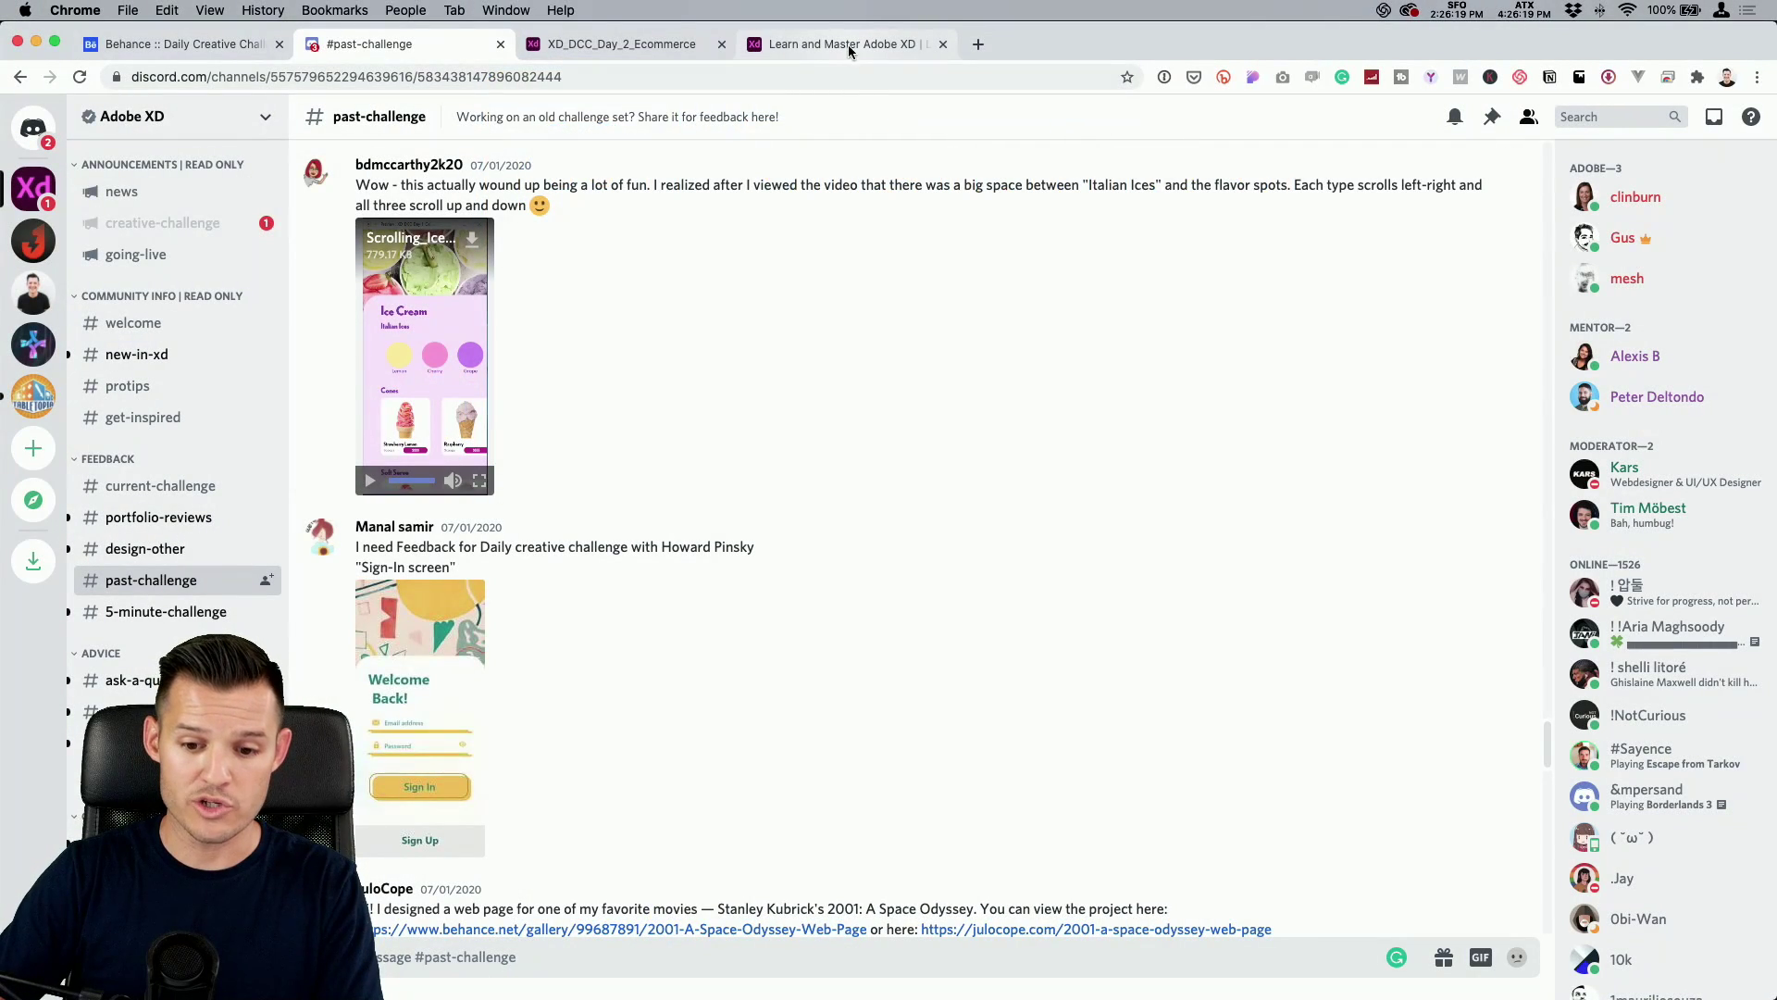
Show the loaded letsxd.com site and look through its "Let's Design" tutorials.
click(847, 45)
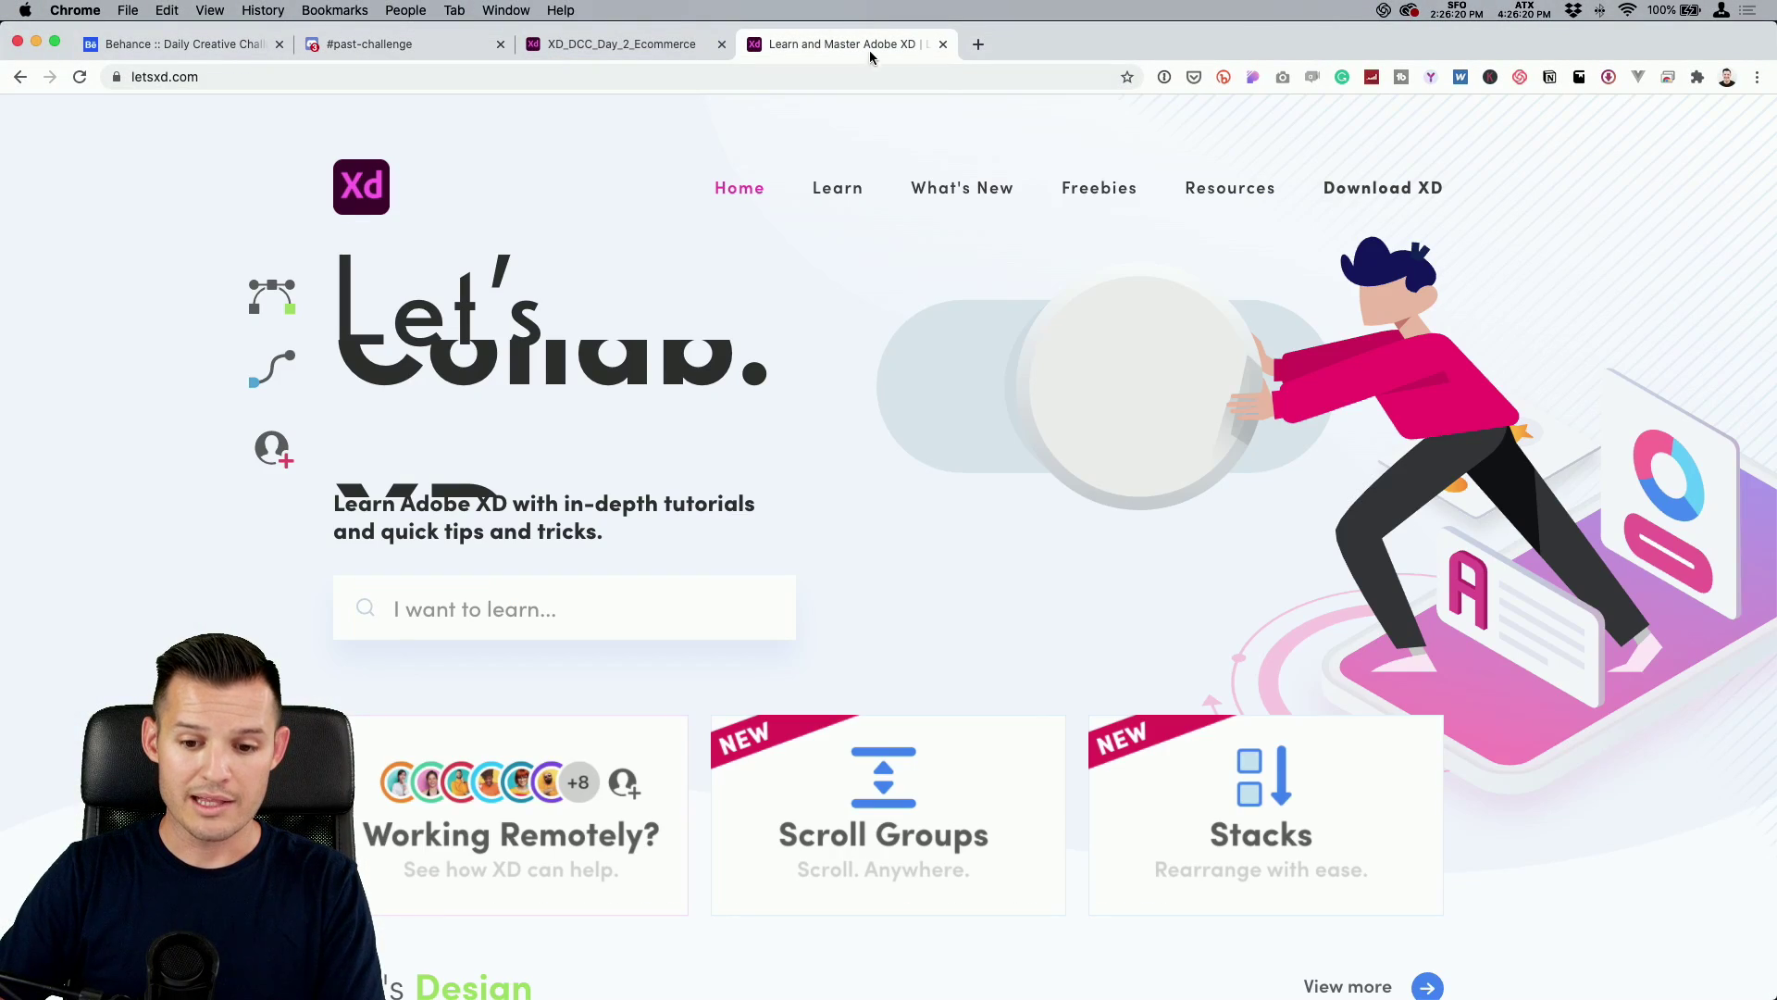
scroll(996, 429, down, 3)
scroll(996, 429, down, 6)
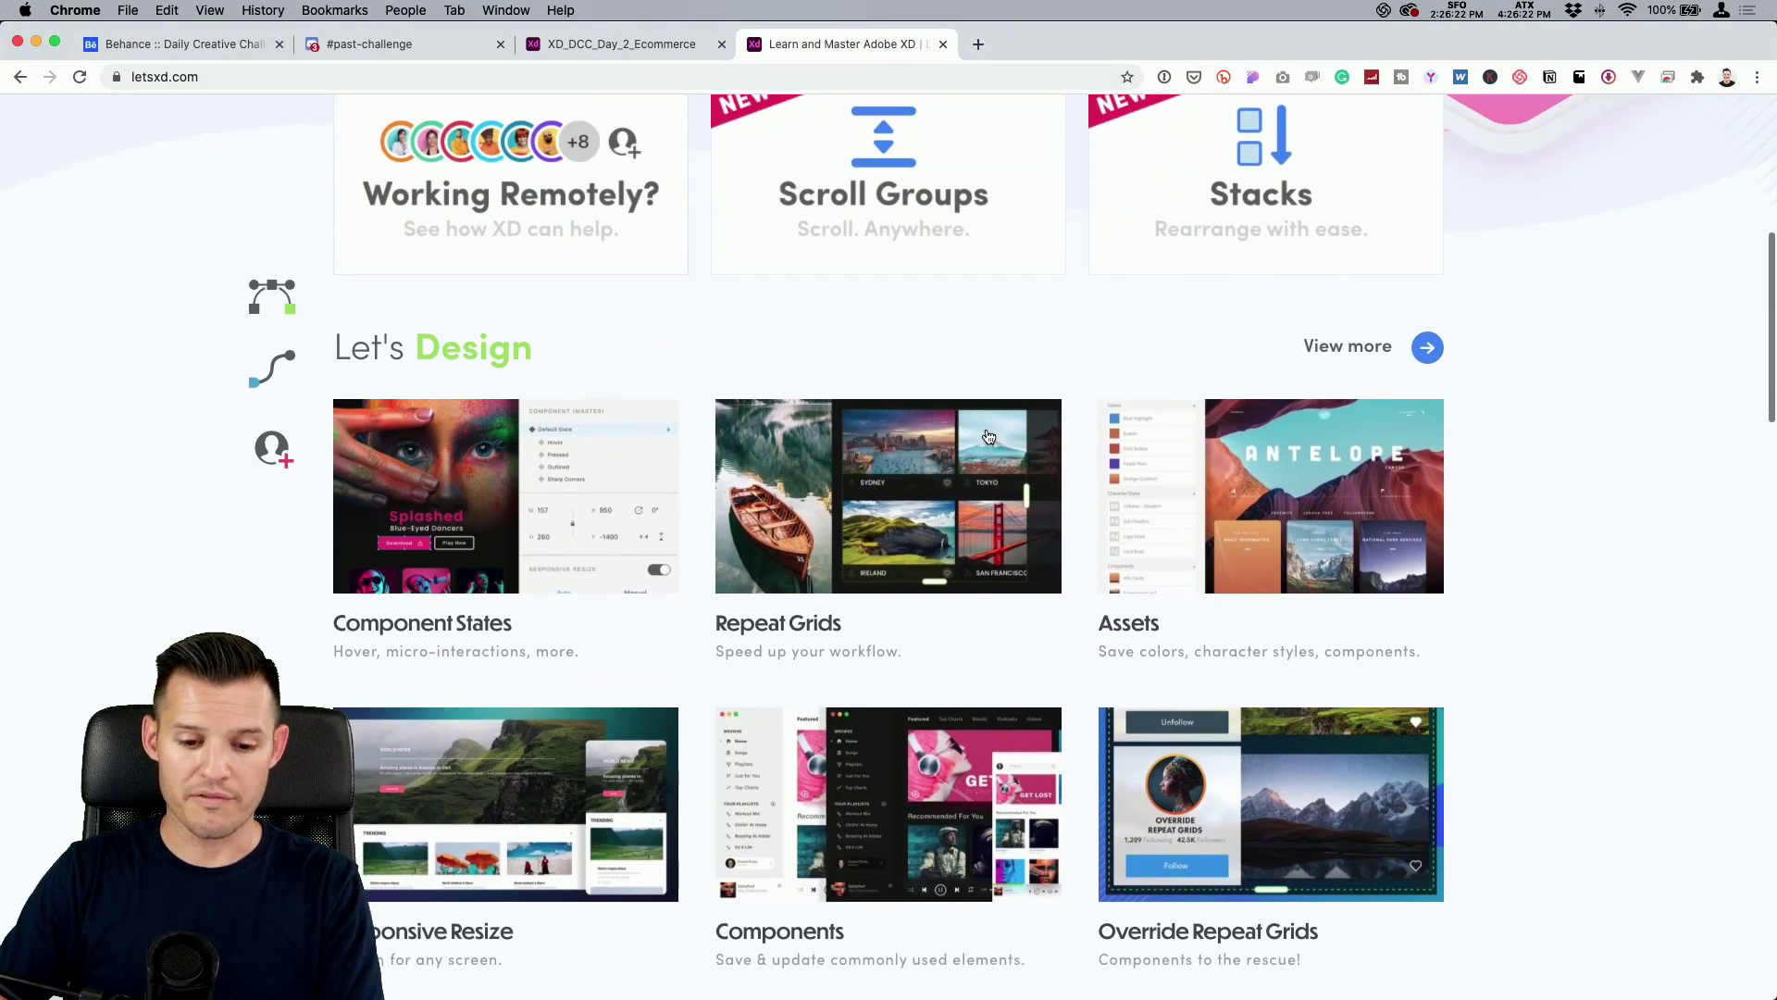